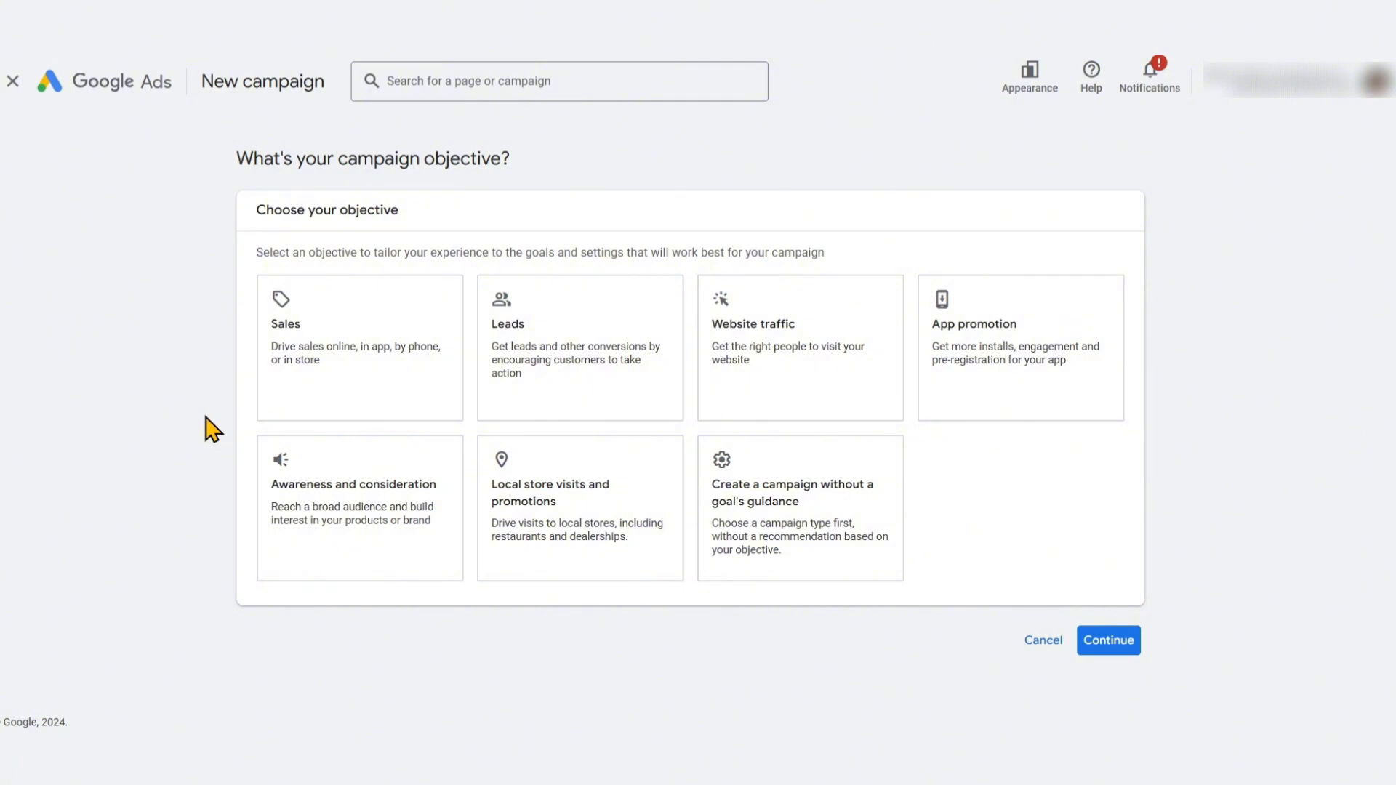
Choose Sales as the campaign objective and review its conversion goals
{"action": "left_click", "coordinate": [365, 335]}
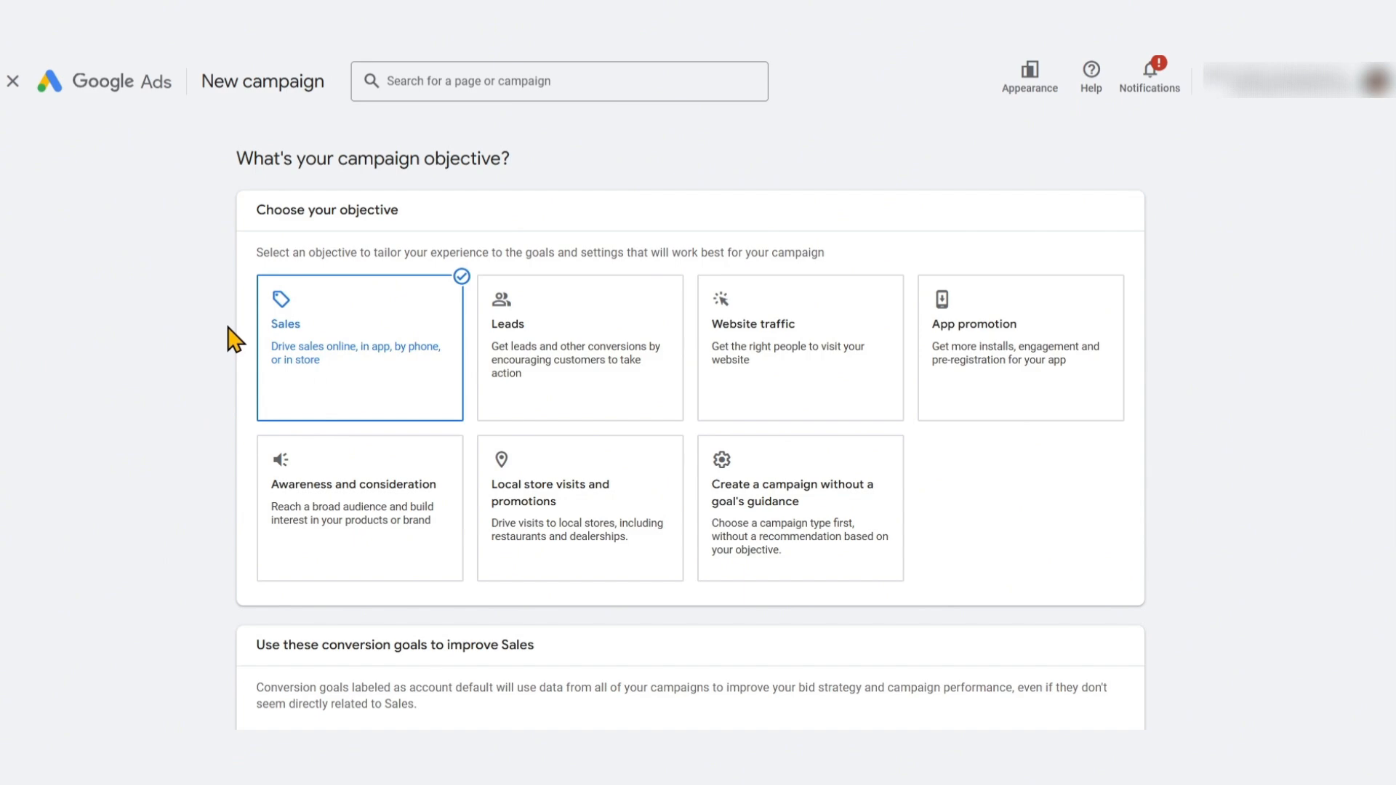
{"action": "scroll", "coordinate": [234, 340], "scroll_direction": "down", "scroll_amount": 3}
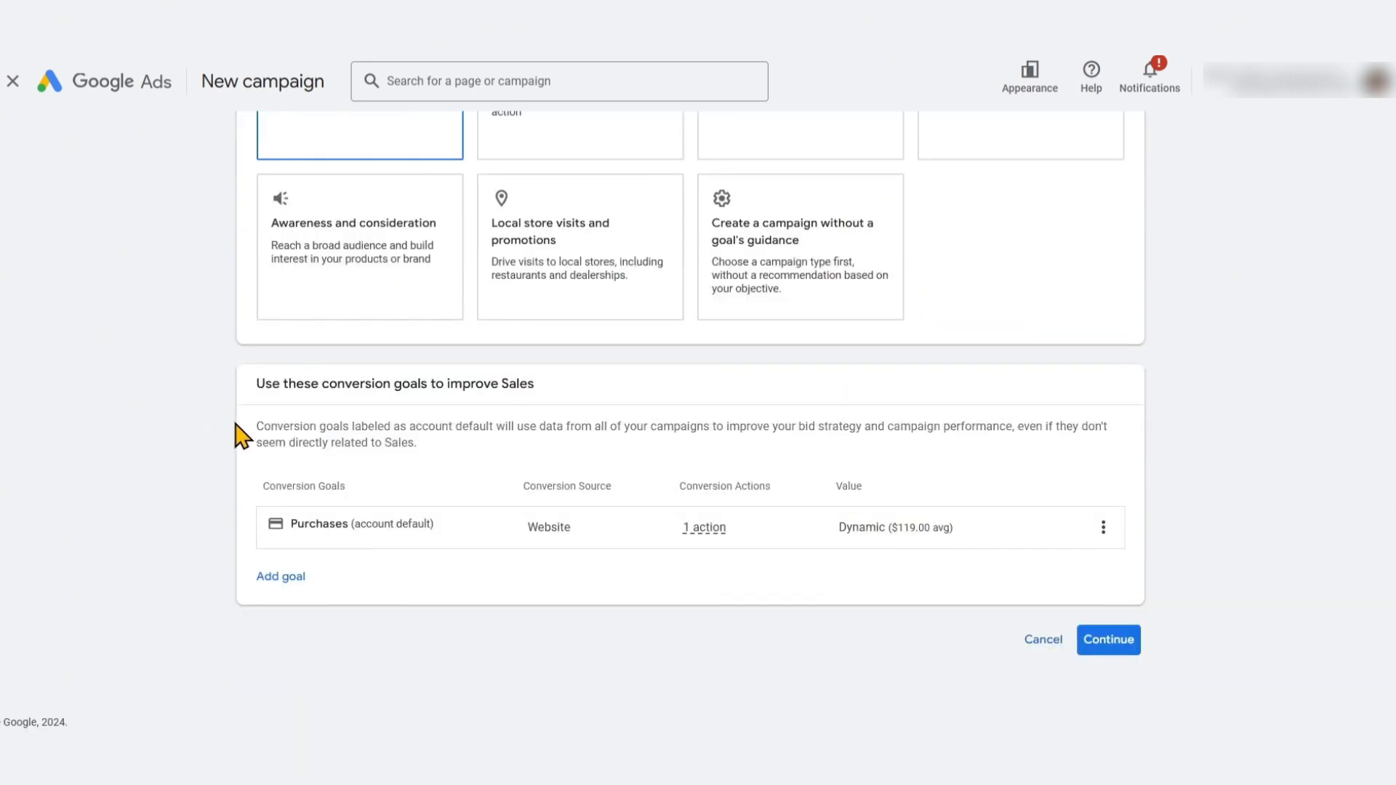
{"action": "scroll", "coordinate": [225, 448], "scroll_direction": "up", "scroll_amount": 3}
{"action": "scroll", "coordinate": [311, 302], "scroll_direction": "down", "scroll_amount": 3}
{"action": "scroll", "coordinate": [466, 615], "scroll_direction": "up", "scroll_amount": 2}
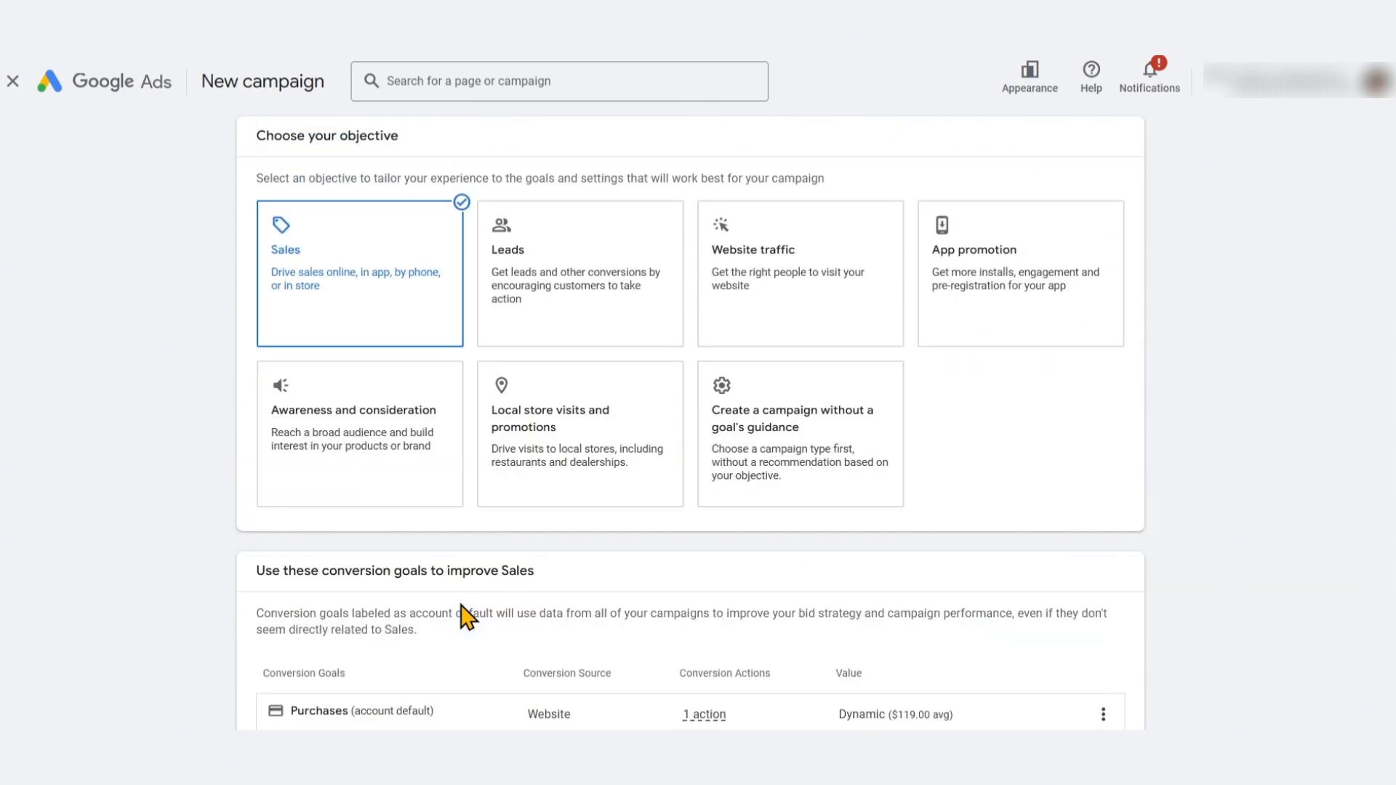
{"action": "scroll", "coordinate": [1241, 427], "scroll_direction": "down", "scroll_amount": 2}
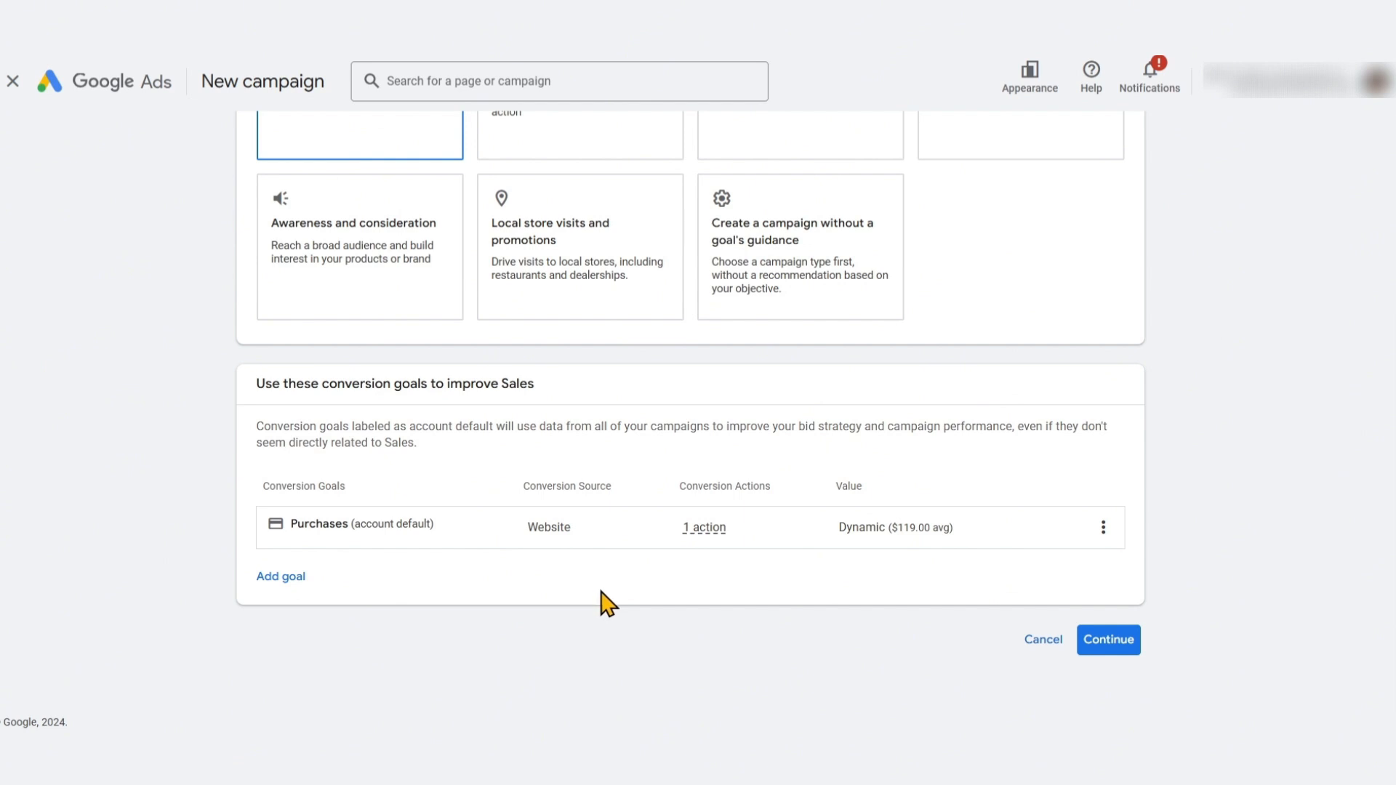
{"action": "scroll", "coordinate": [603, 605], "scroll_direction": "up", "scroll_amount": 3}
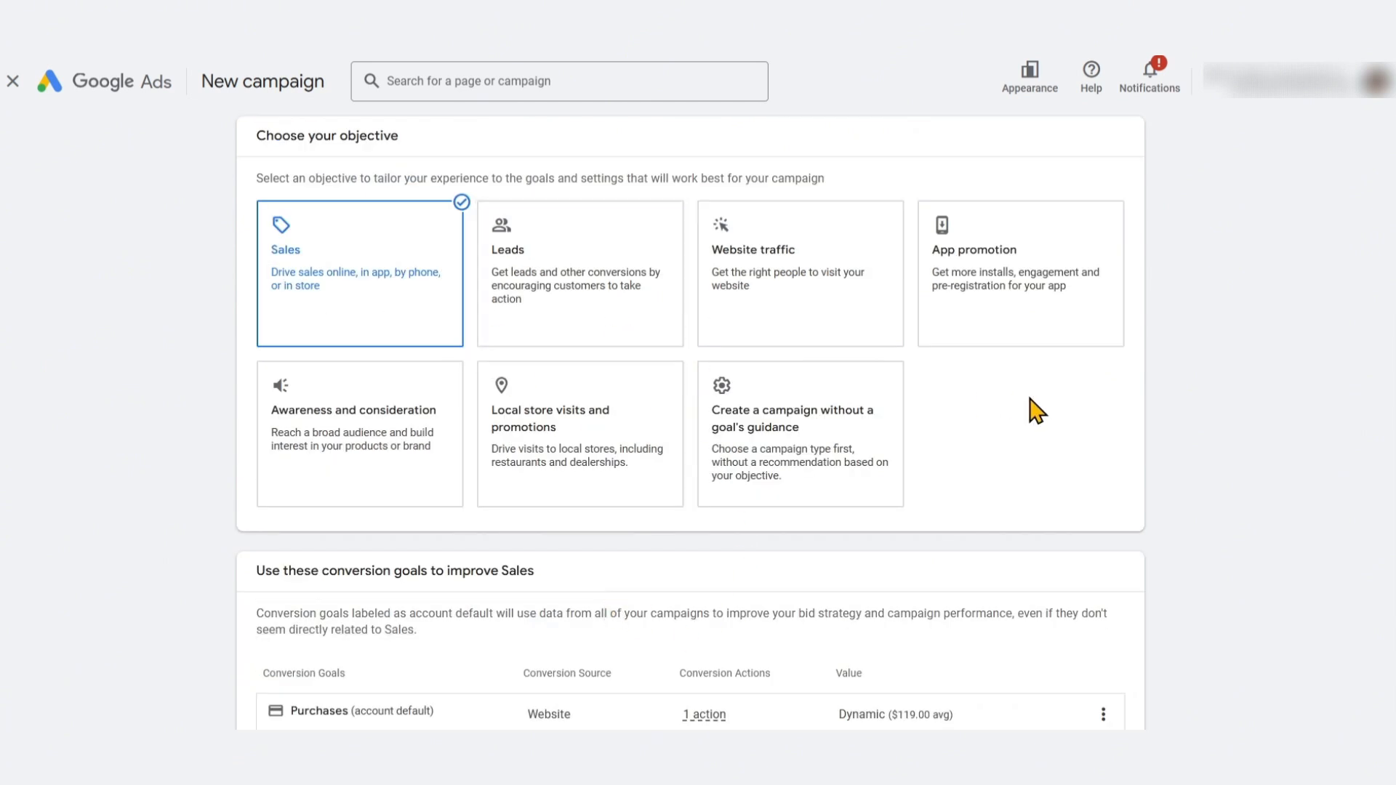
{"action": "scroll", "coordinate": [1168, 449], "scroll_direction": "down", "scroll_amount": 3}
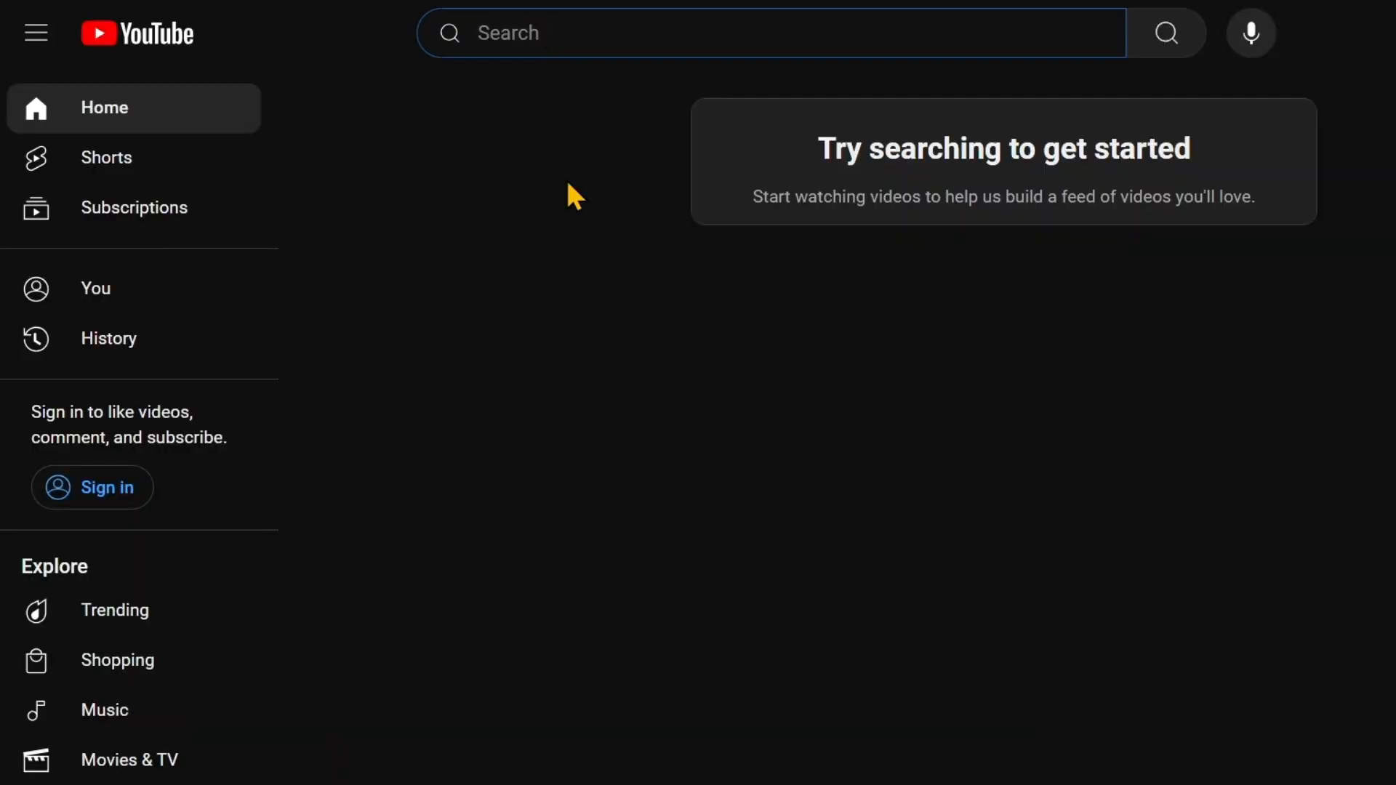
Switch to YouTube and search for Google Ads conversion goal Shopify
{"action": "type", "text": "Google Ads conversion goal"}
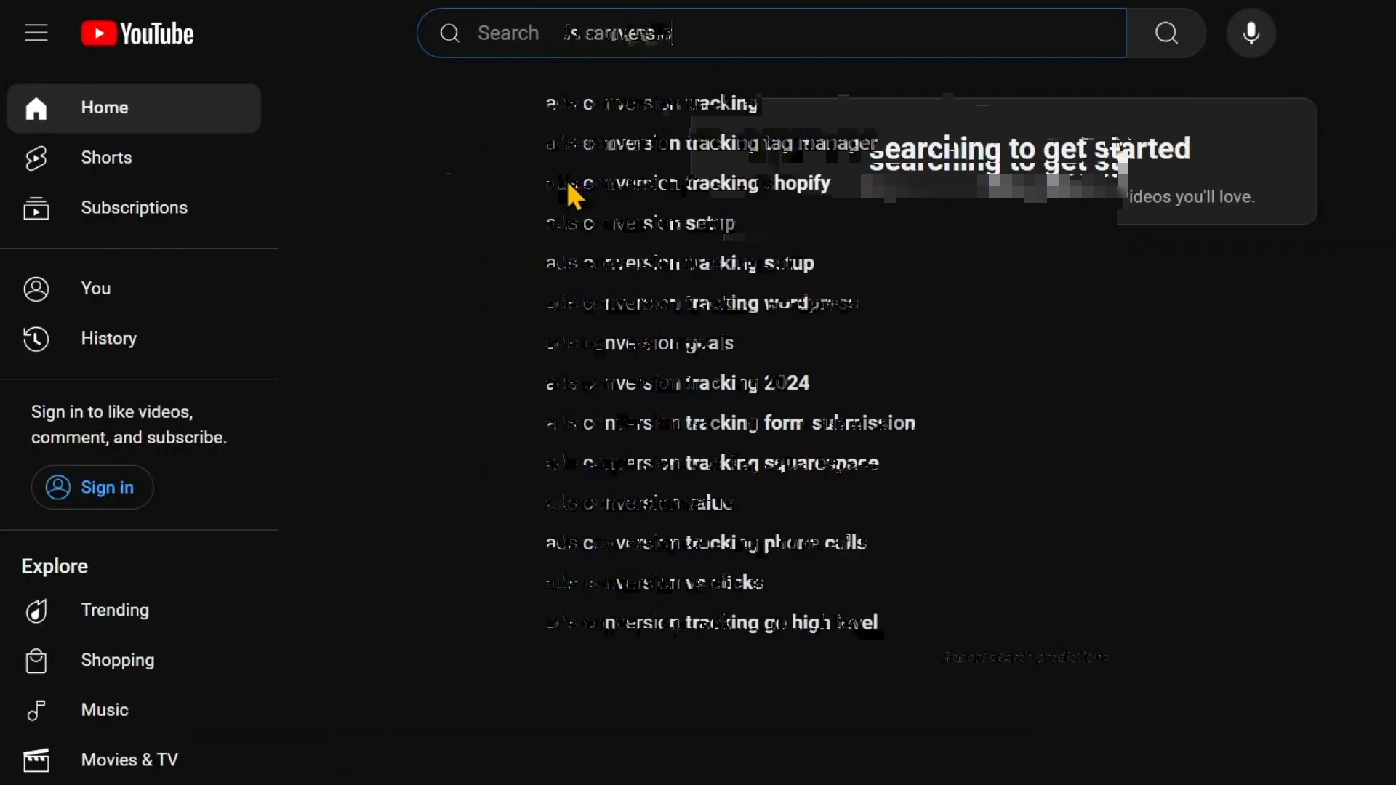
{"action": "type", "text": " Shopify"}
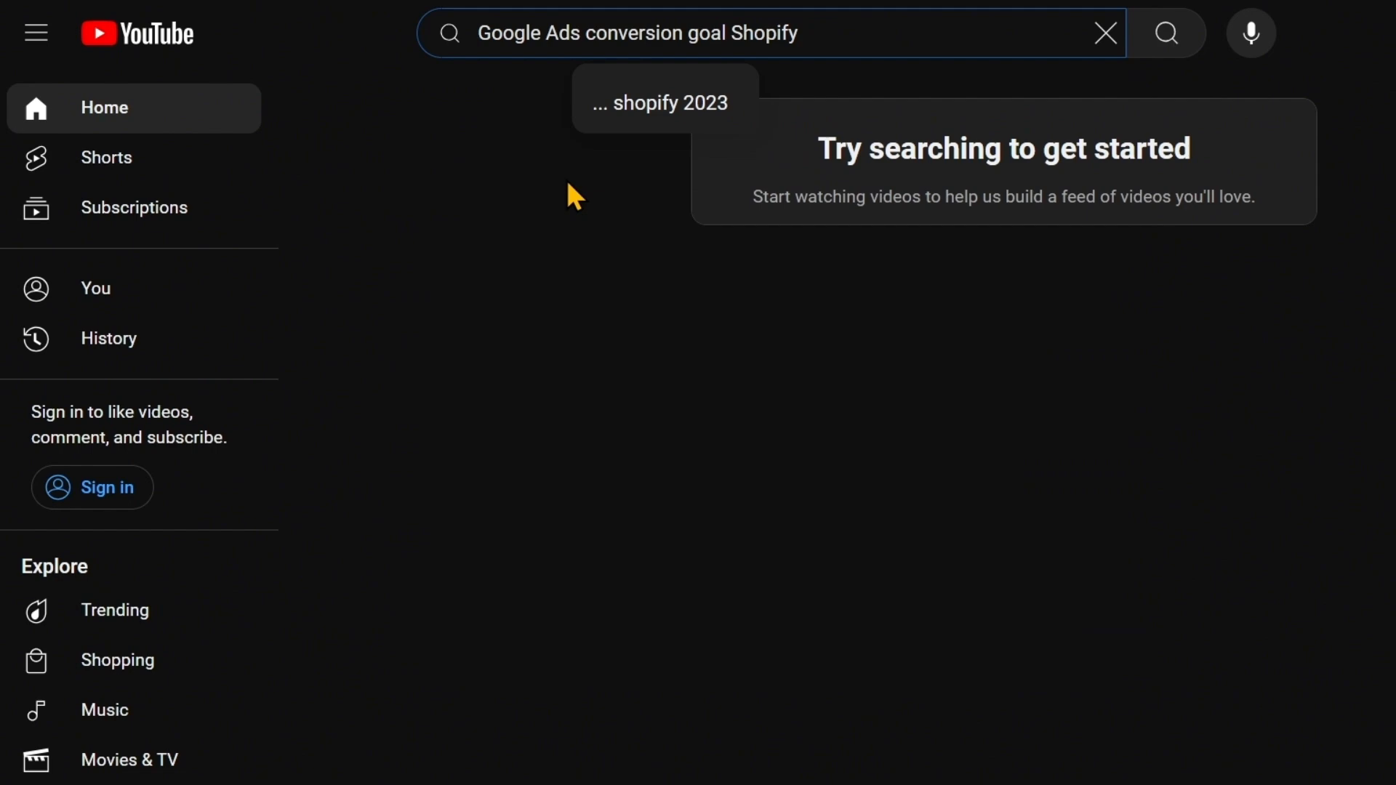
{"action": "key", "text": "Return"}
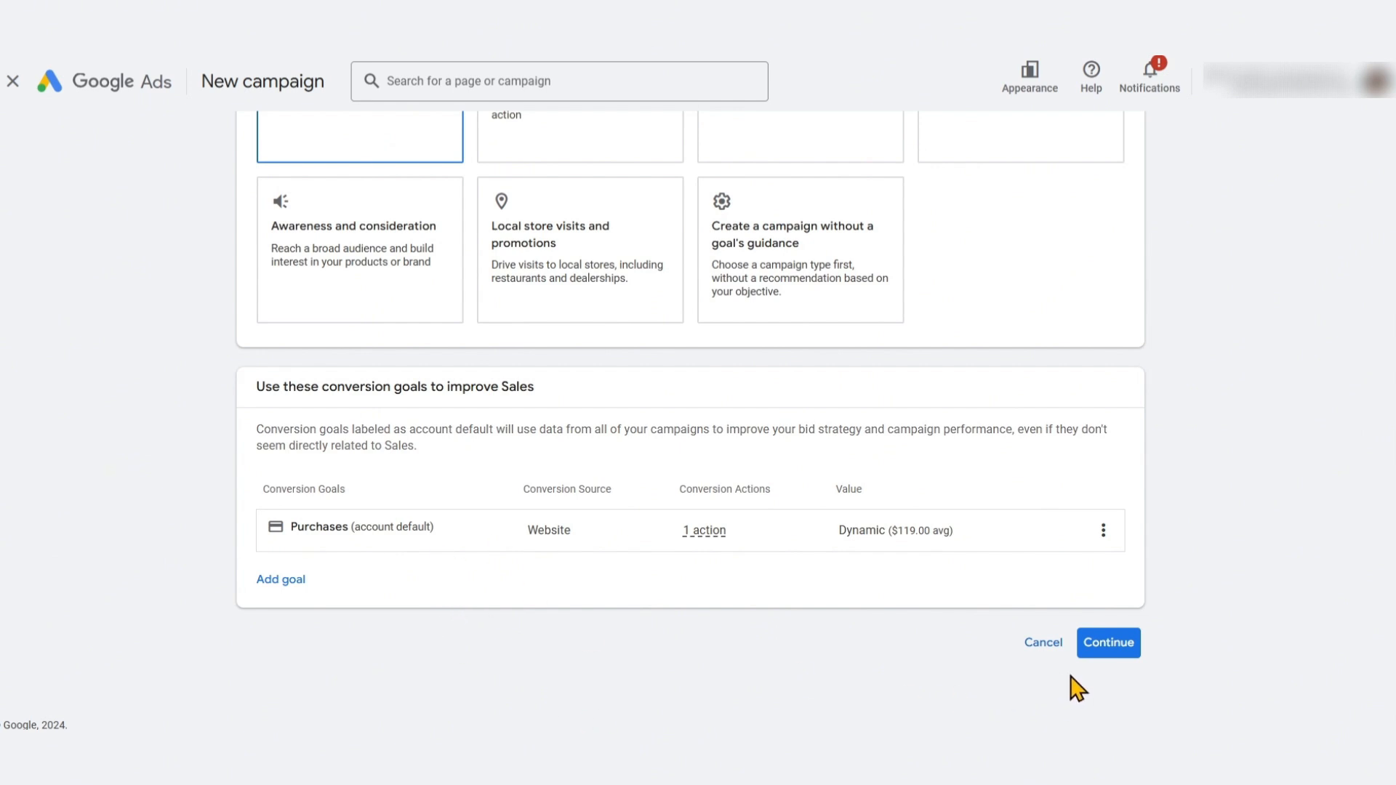
Continue to campaign types, select Demand Gen, and continue to the campaign settings
{"action": "left_click", "coordinate": [1116, 651]}
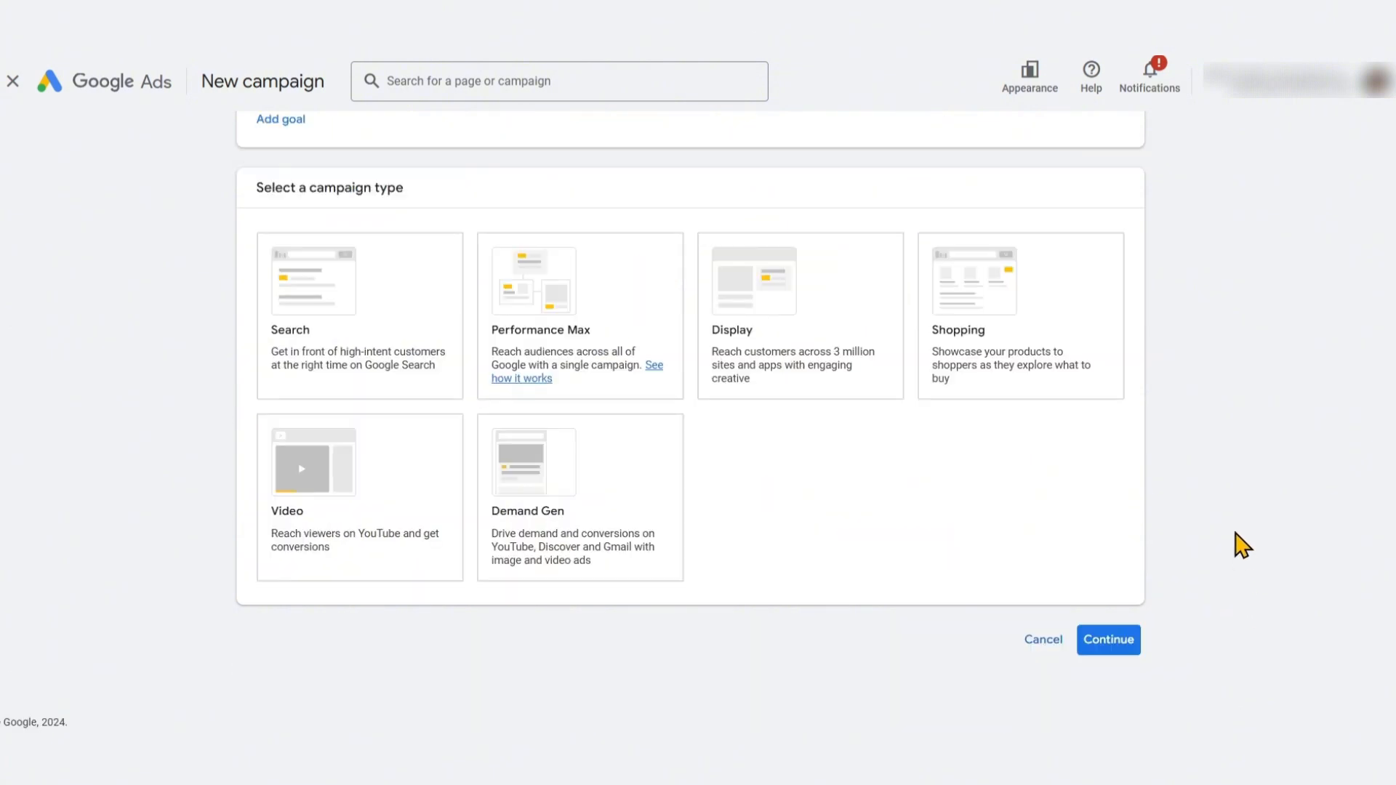
{"action": "left_click", "coordinate": [632, 500]}
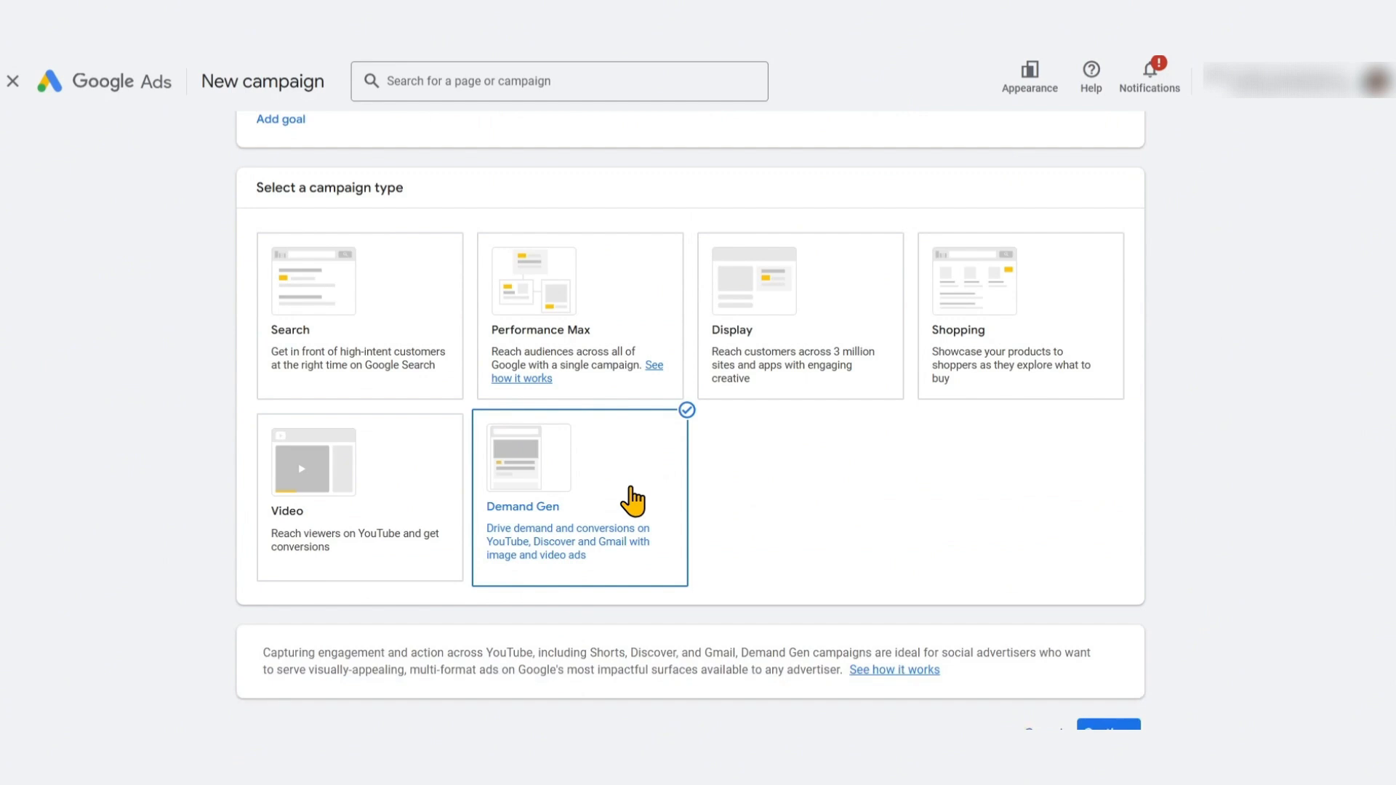
{"action": "left_click", "coordinate": [1132, 664]}
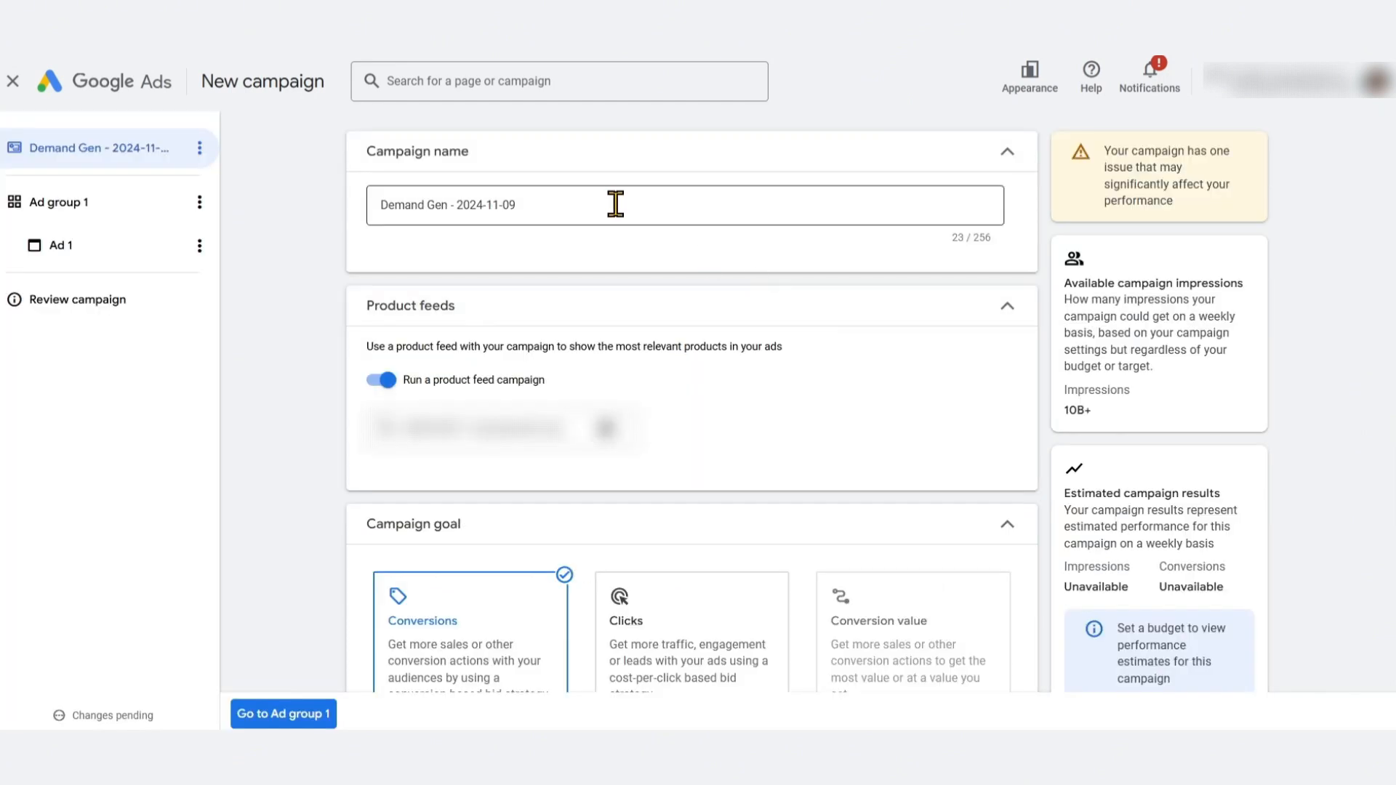
Rename the campaign to Demand Gen - Christmas Gifts
{"action": "triple_click", "coordinate": [615, 204]}
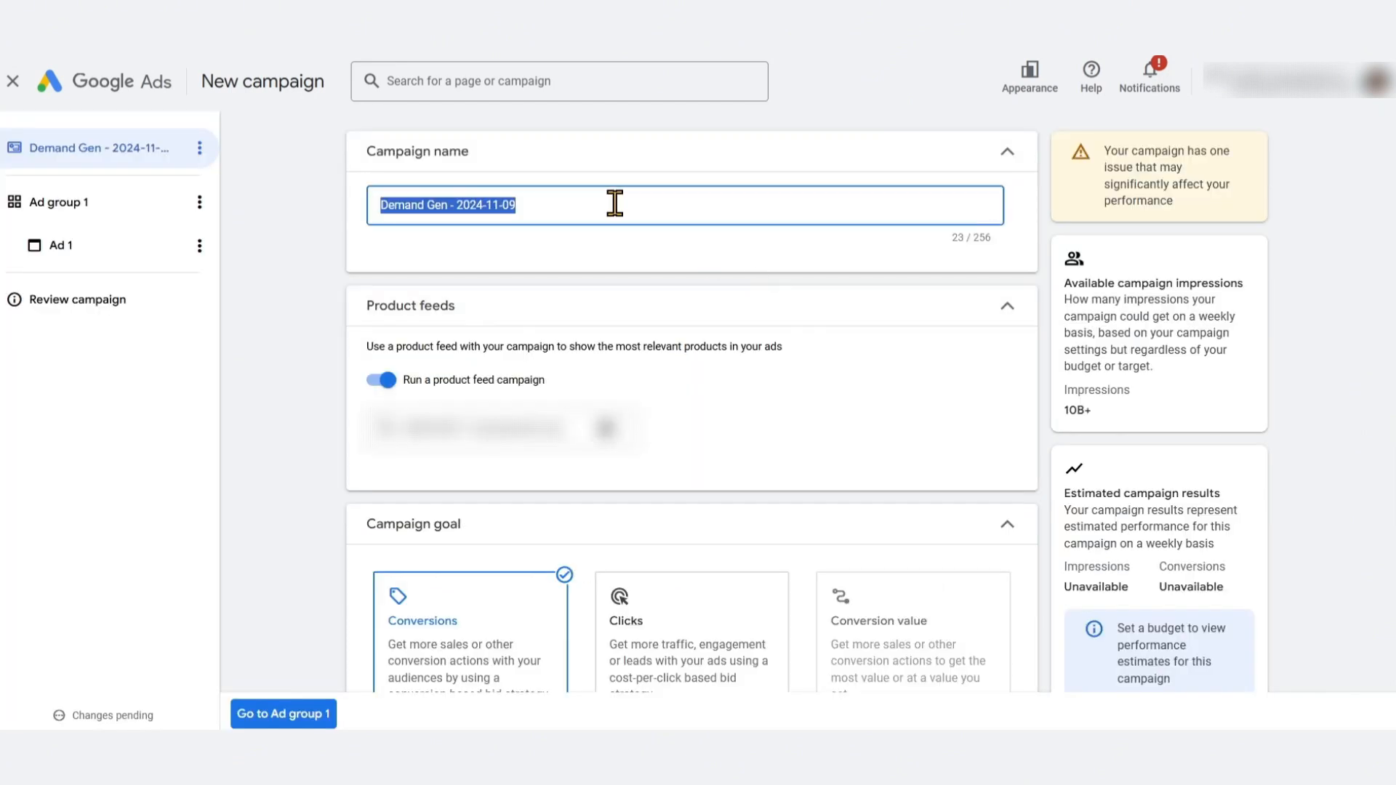
{"action": "key", "text": "End"}
{"action": "key", "text": "shift+Left"}
{"action": "key", "text": "shift+Left"}
{"action": "key", "text": "BackSpace"}
{"action": "key", "text": "BackSpace"}
{"action": "key", "text": "BackSpace"}
{"action": "key", "text": "BackSpace"}
{"action": "key", "text": "BackSpace"}
{"action": "key", "text": "BackSpace"}
{"action": "key", "text": "BackSpace"}
{"action": "key", "text": "BackSpace"}
{"action": "key", "text": "BackSpace"}
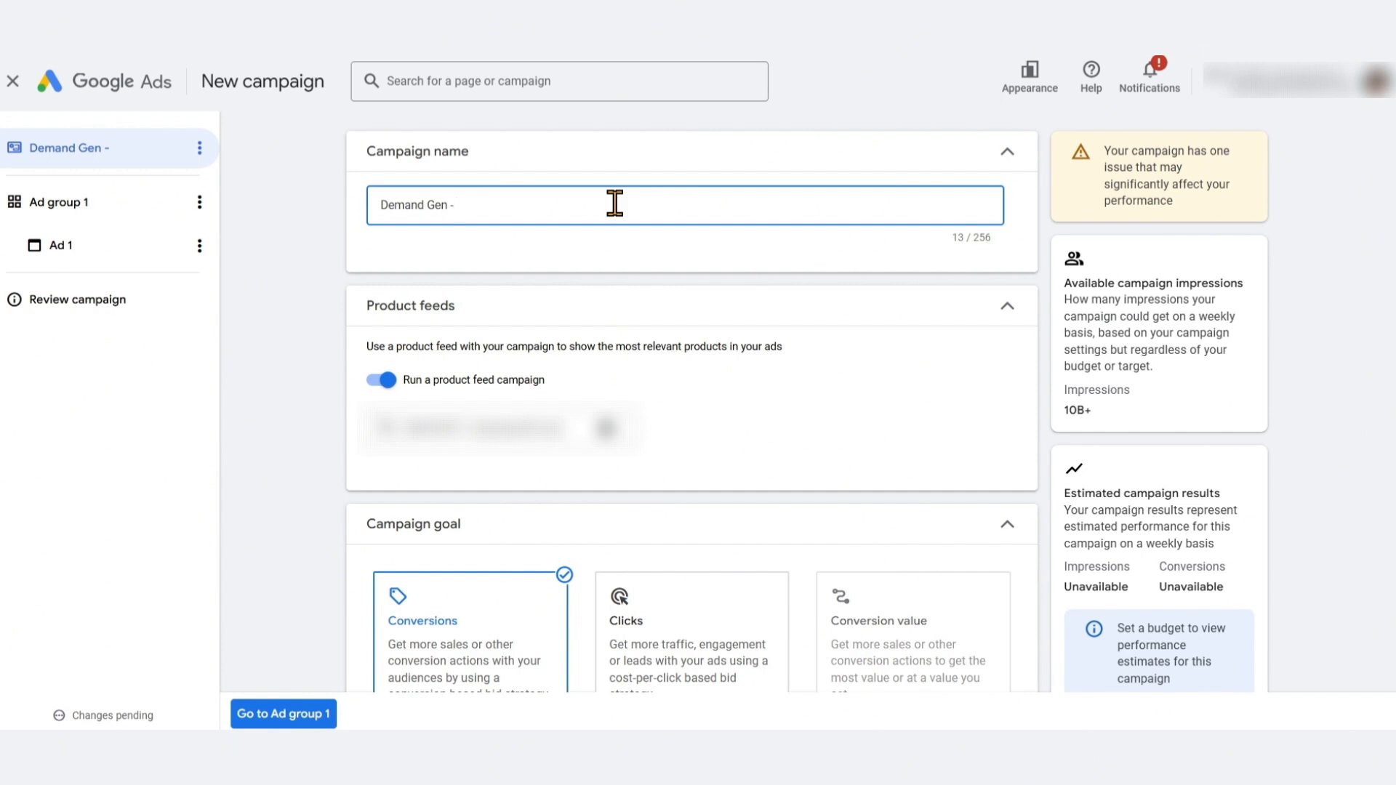
{"action": "type", "text": "Christmas Gifts"}
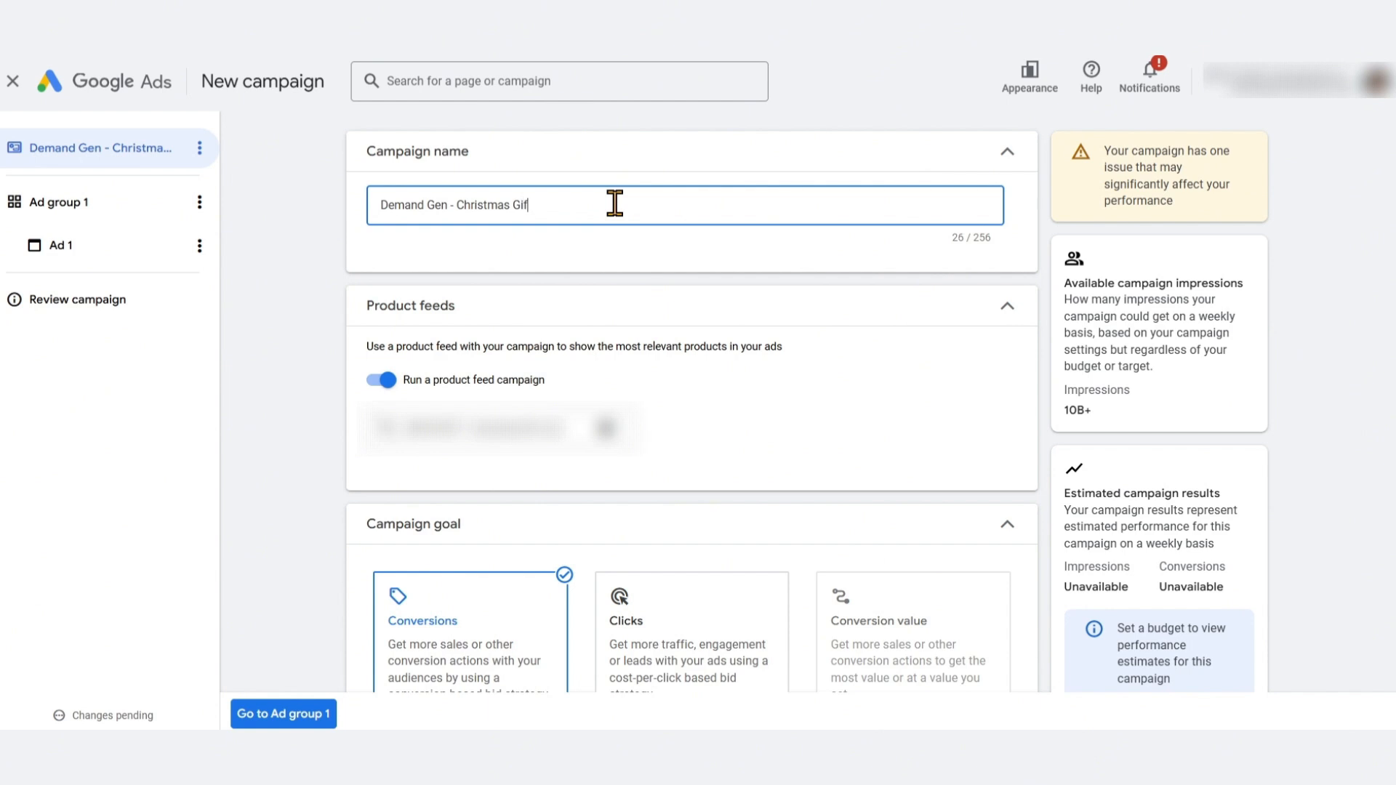
{"action": "left_click", "coordinate": [380, 385]}
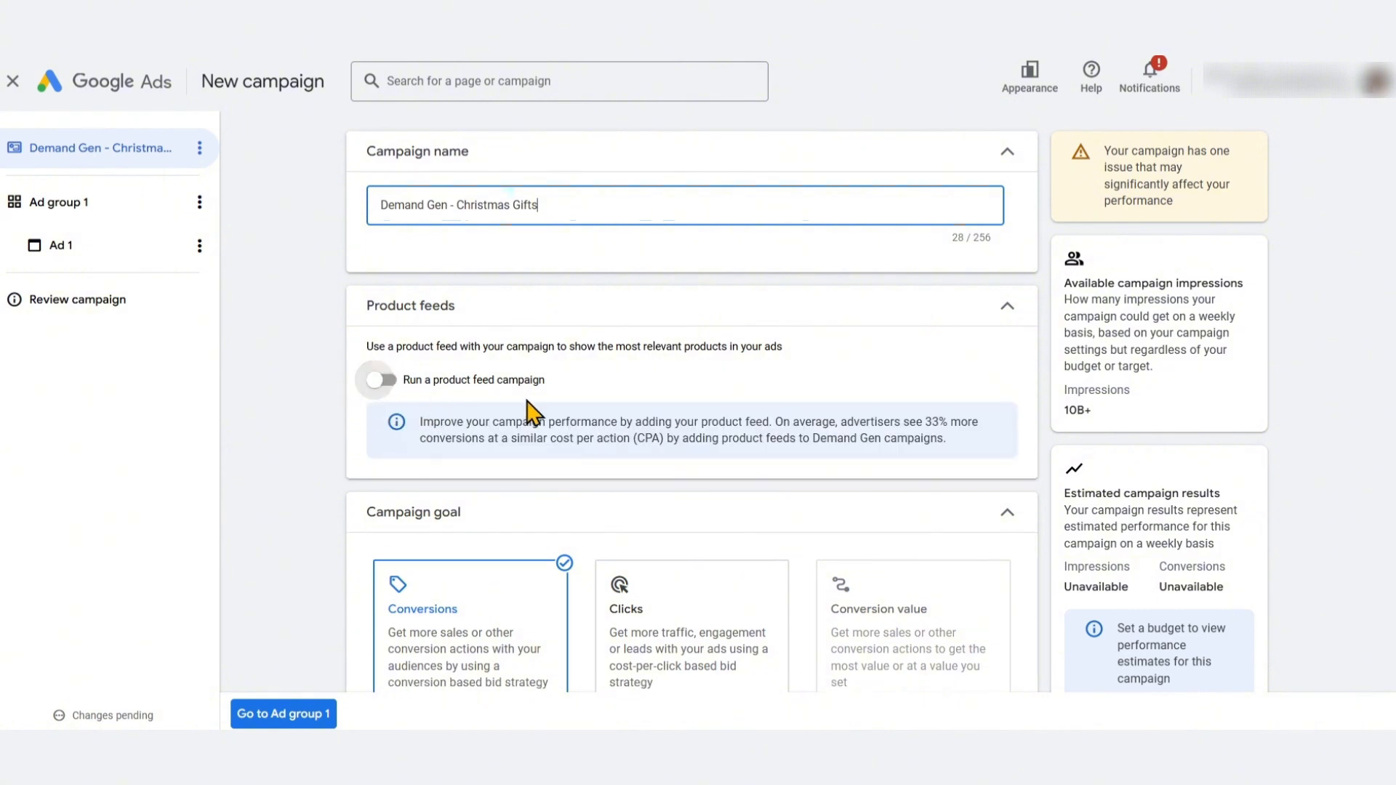
{"action": "left_click", "coordinate": [369, 387]}
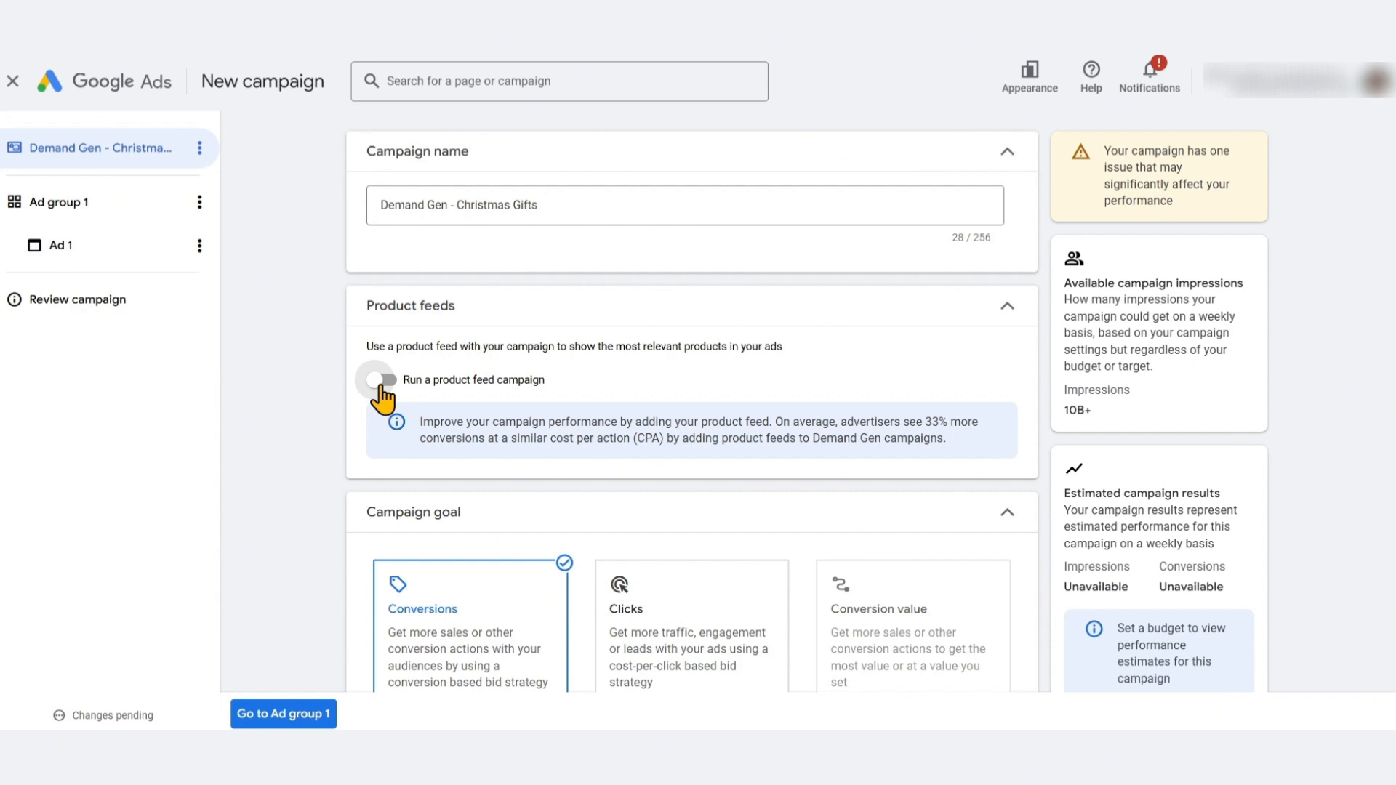
{"action": "left_click", "coordinate": [381, 381]}
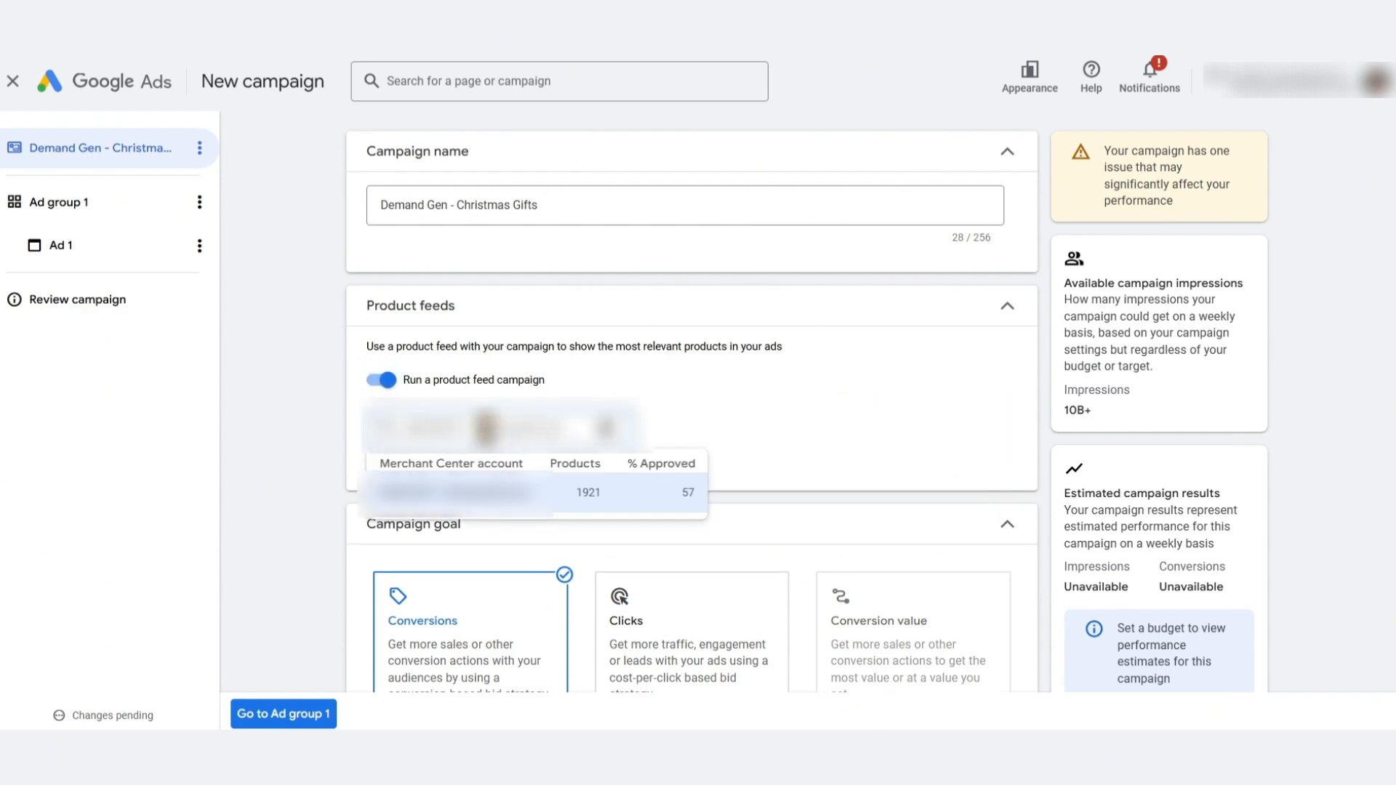
{"action": "scroll", "coordinate": [583, 507], "scroll_direction": "down", "scroll_amount": 1}
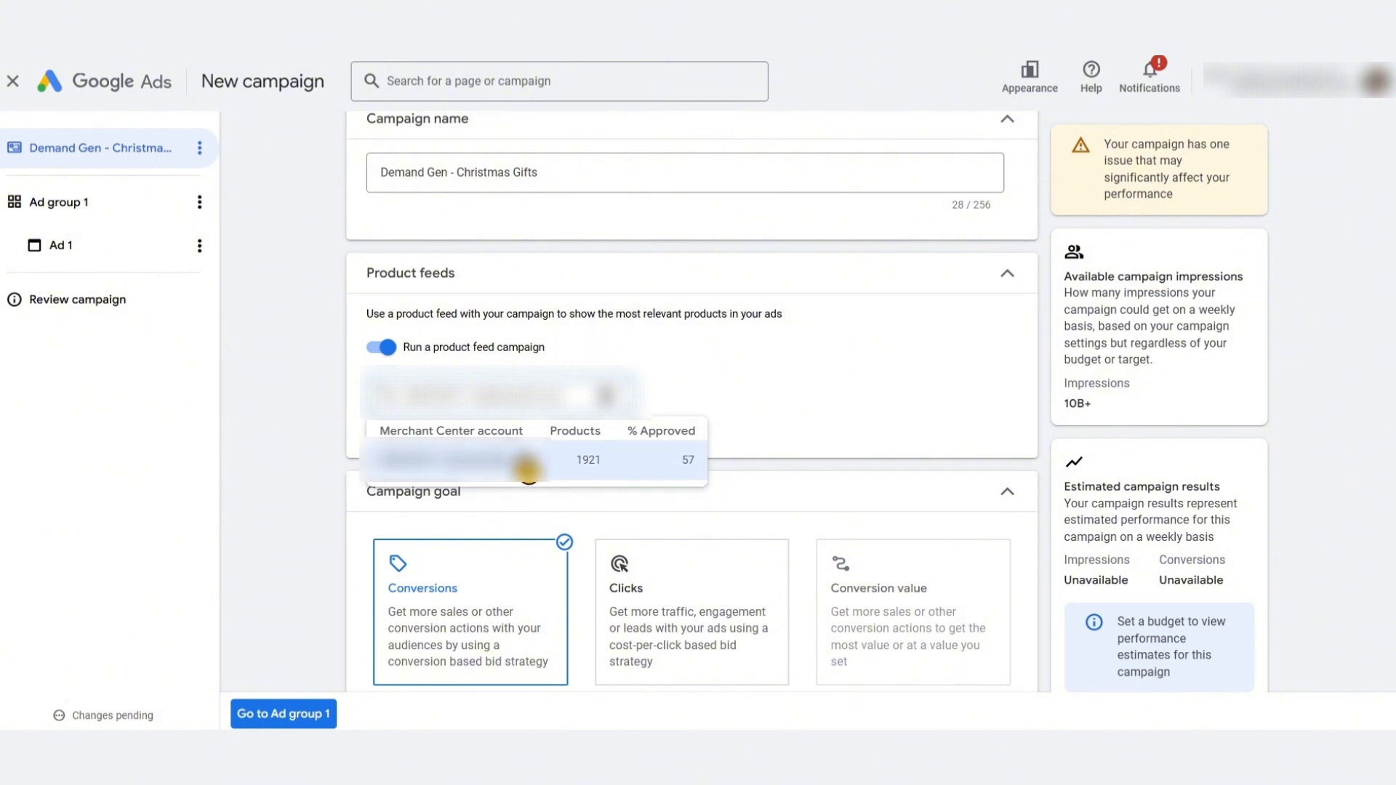
{"action": "left_click", "coordinate": [309, 444]}
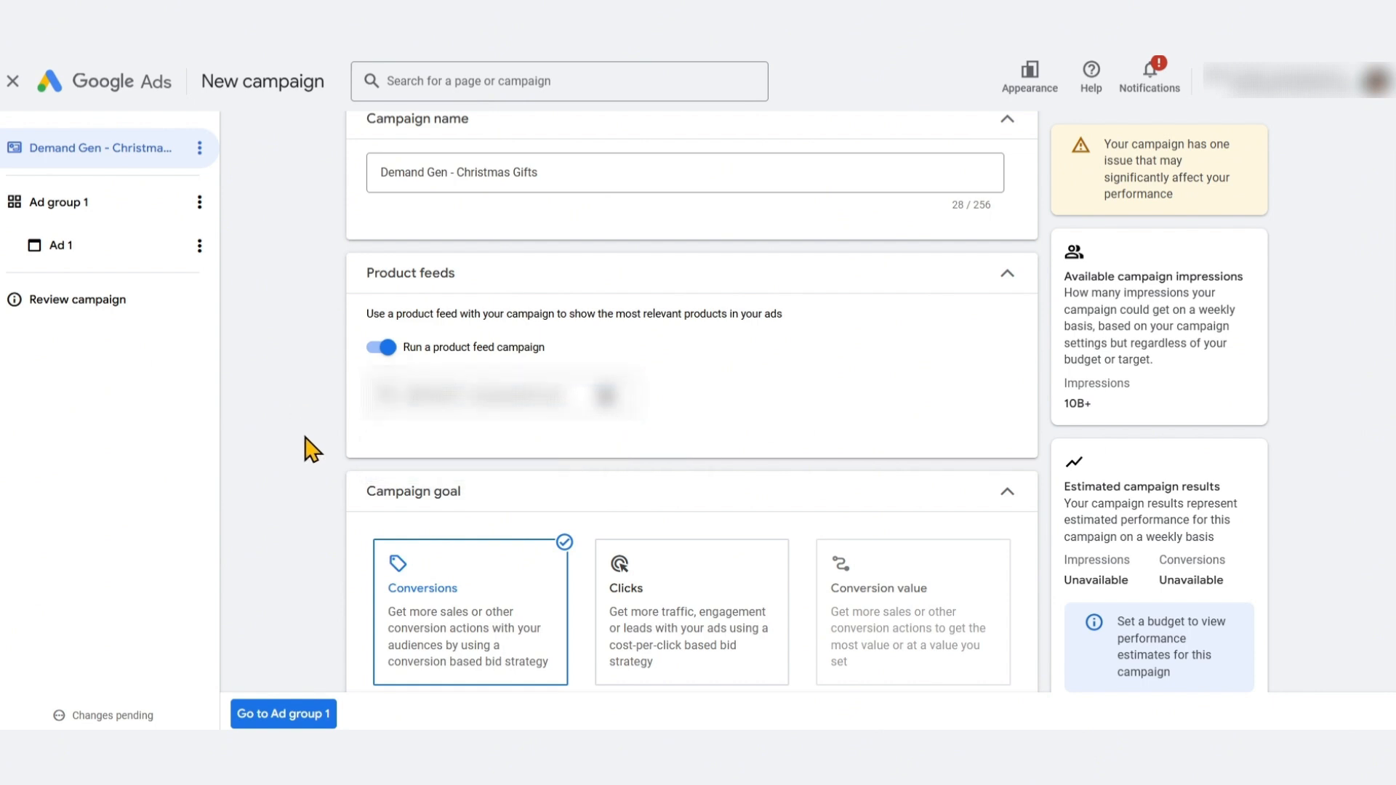
{"action": "scroll", "coordinate": [331, 392], "scroll_direction": "down", "scroll_amount": 4}
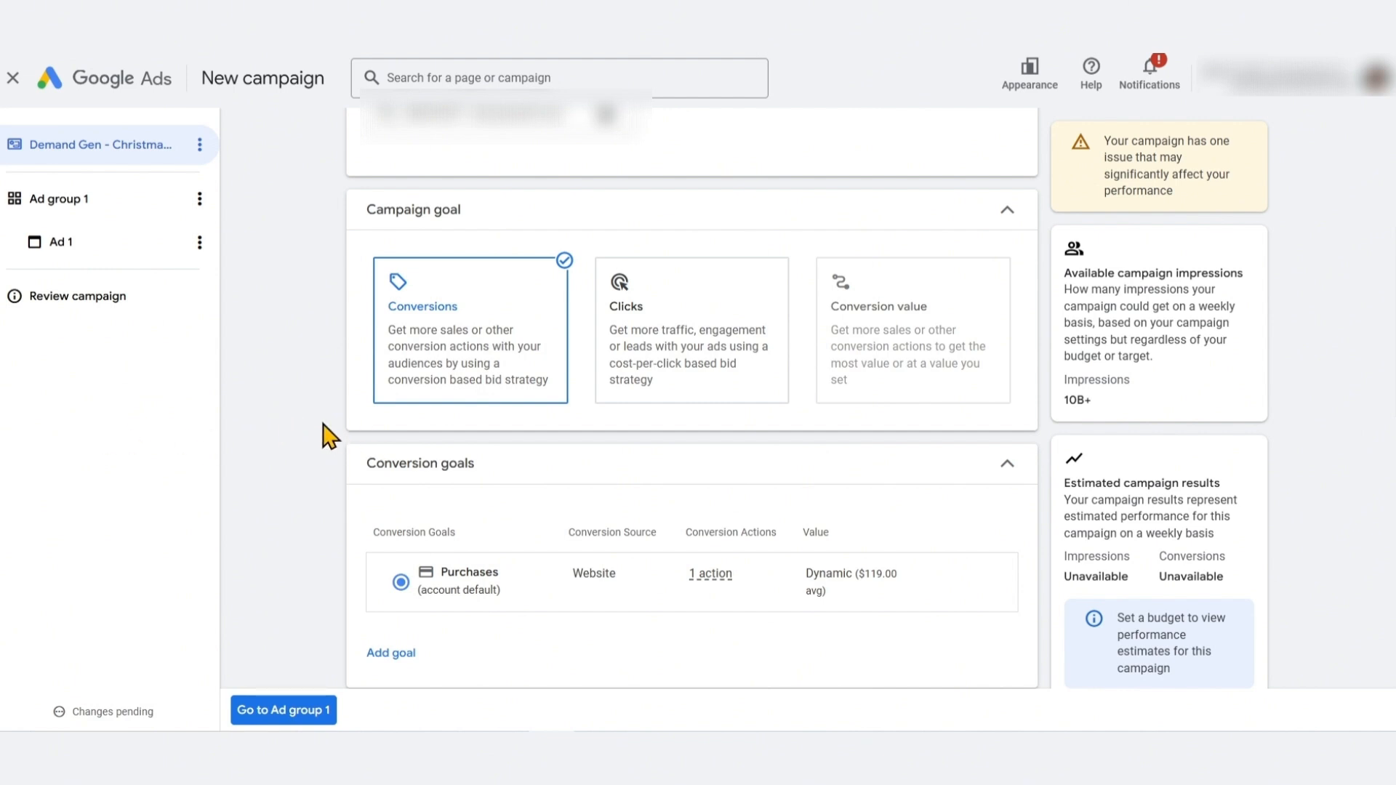
Set the campaign goal to Clicks
{"action": "left_click", "coordinate": [739, 332]}
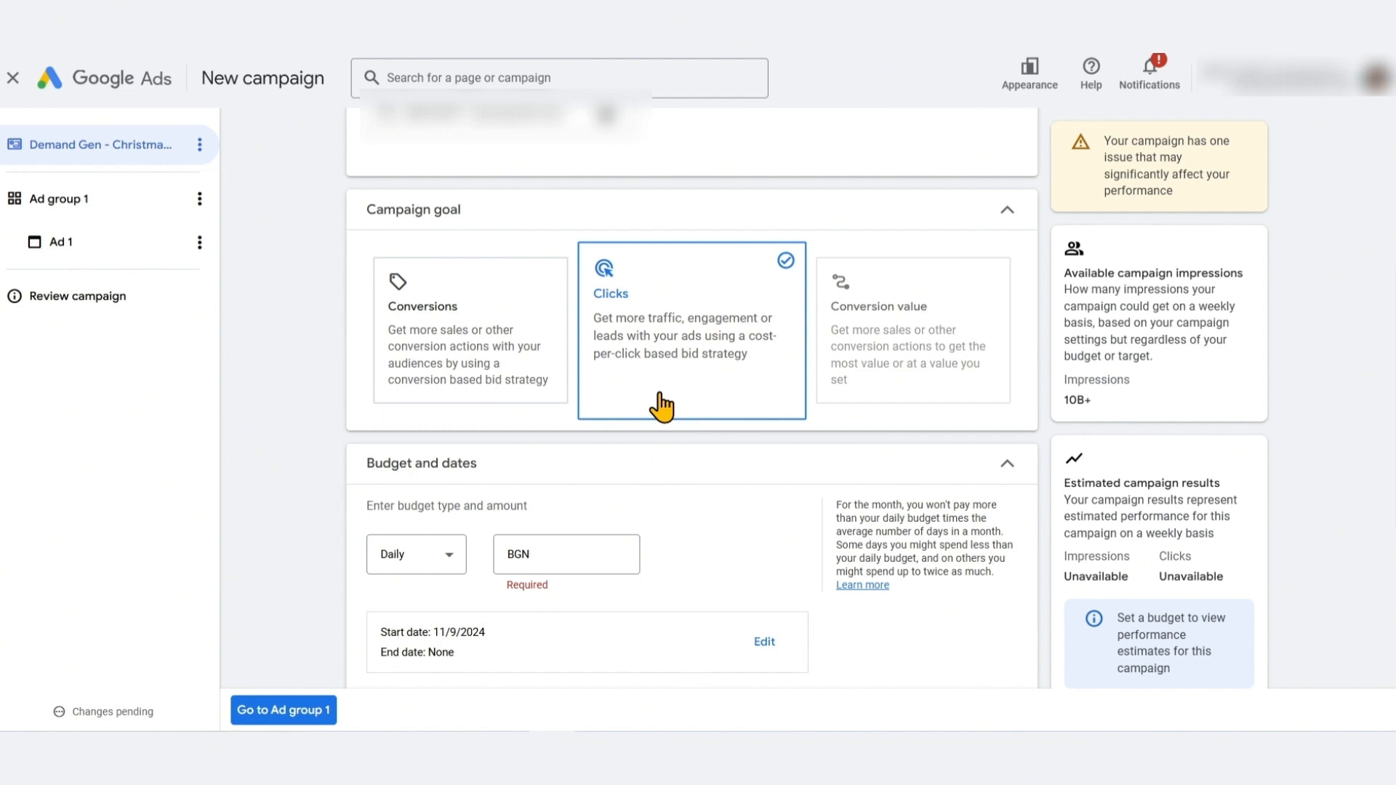
{"action": "left_click", "coordinate": [509, 309]}
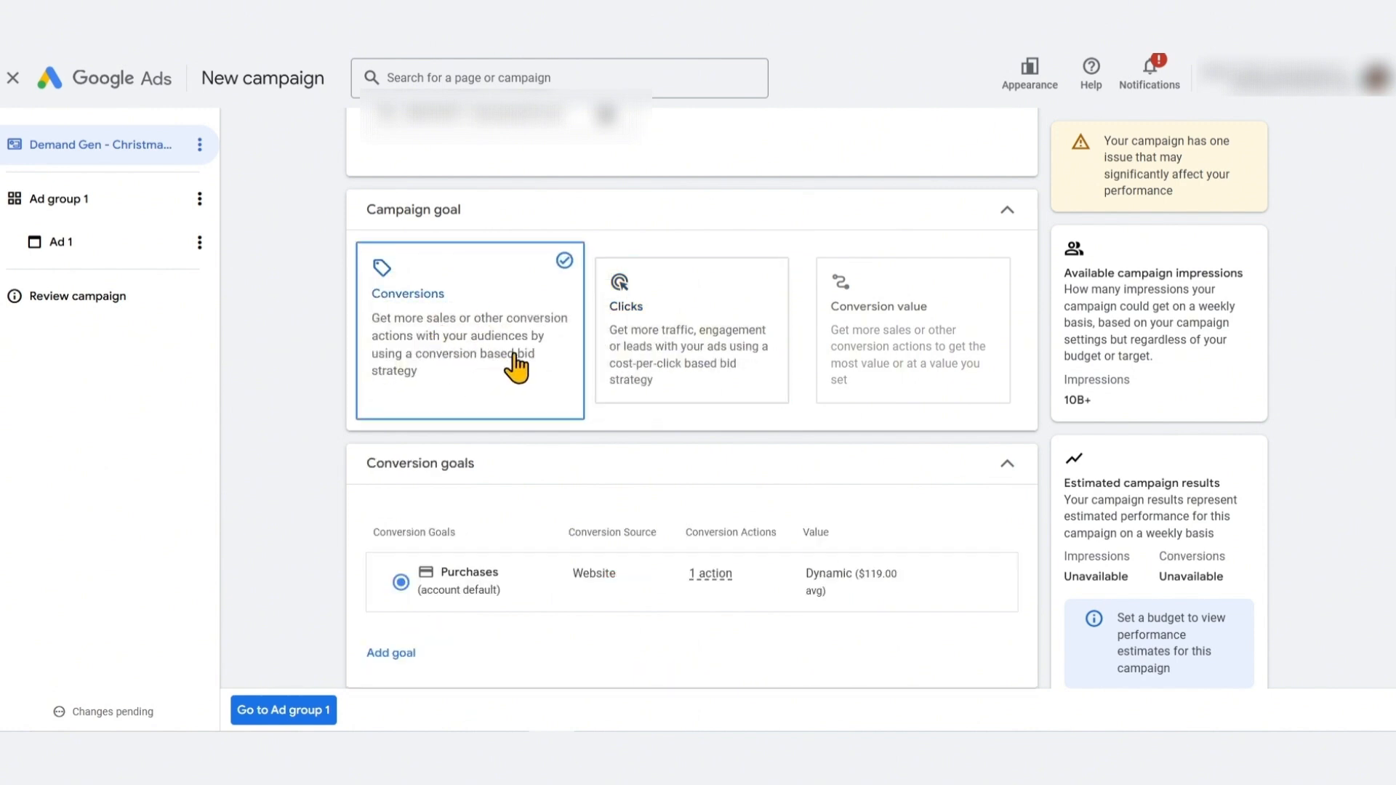
{"action": "left_click", "coordinate": [715, 375]}
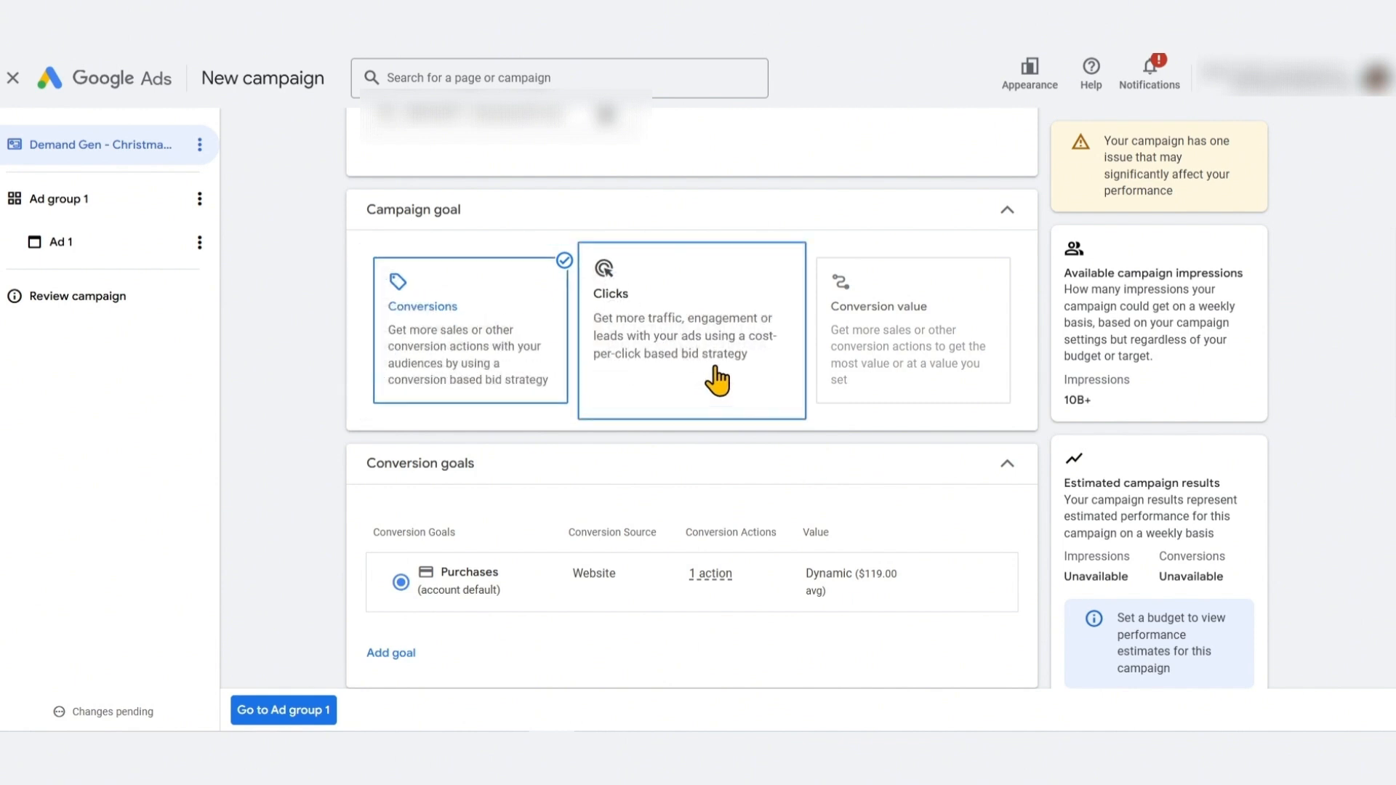
{"action": "scroll", "coordinate": [304, 431], "scroll_direction": "down", "scroll_amount": 3}
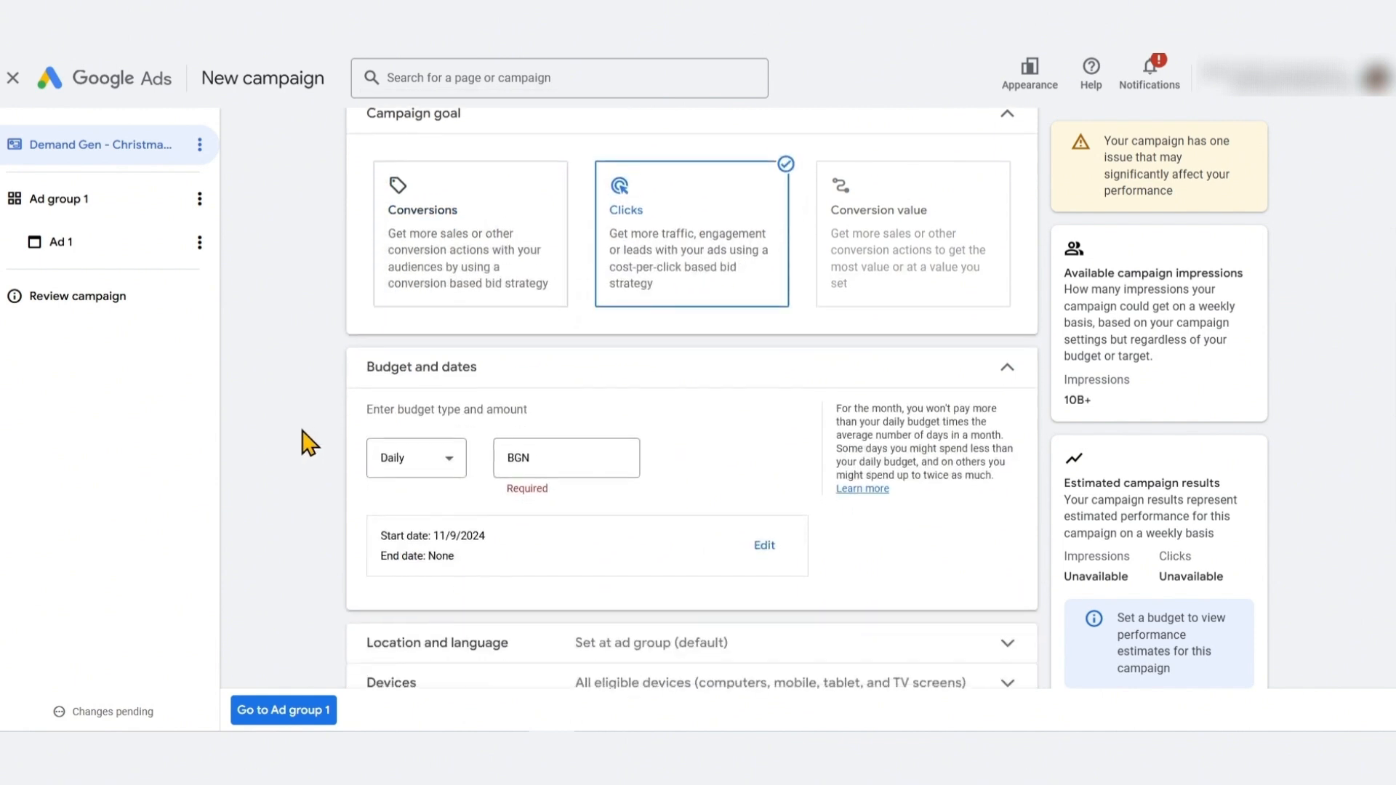
{"action": "scroll", "coordinate": [488, 432], "scroll_direction": "up", "scroll_amount": 3}
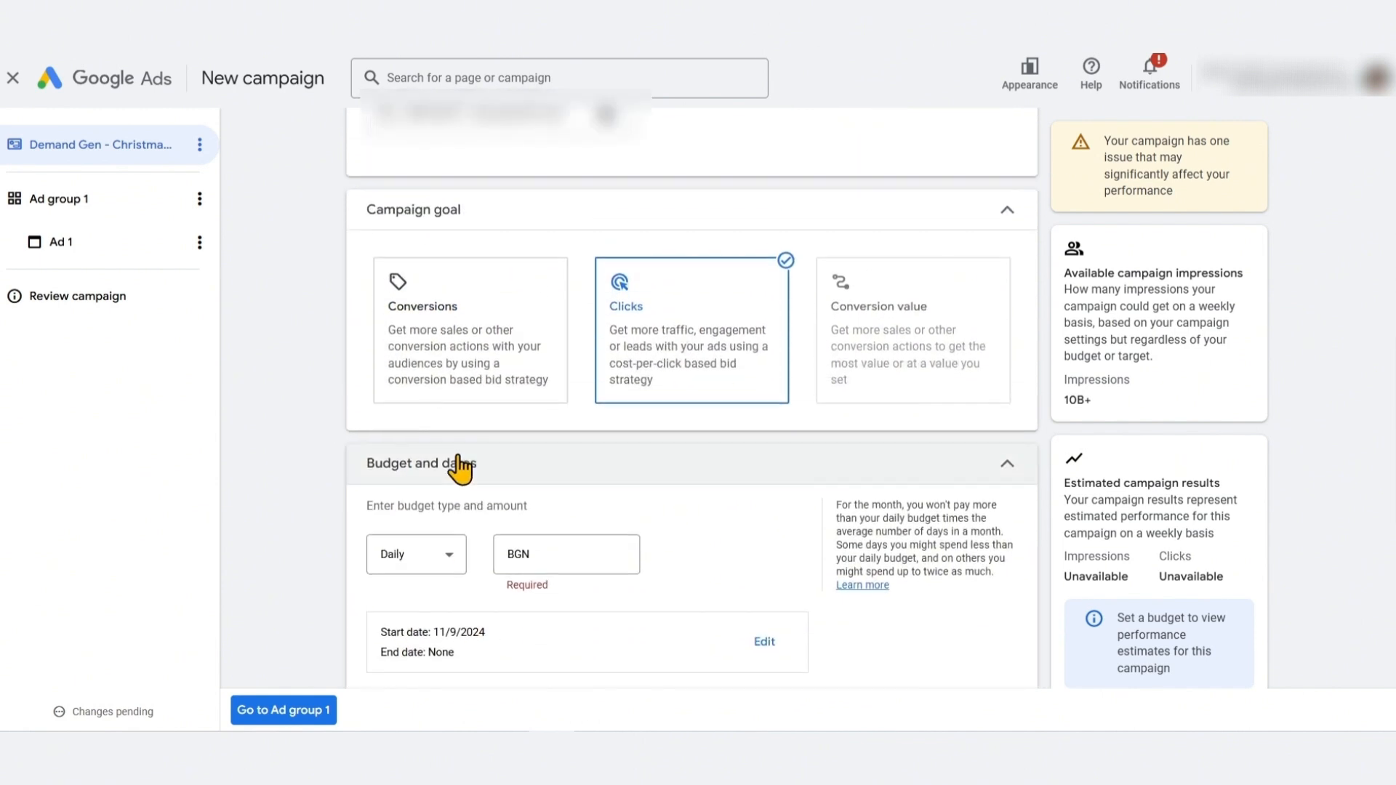
{"action": "scroll", "coordinate": [303, 415], "scroll_direction": "down", "scroll_amount": 3}
{"action": "scroll", "coordinate": [331, 411], "scroll_direction": "up", "scroll_amount": 2}
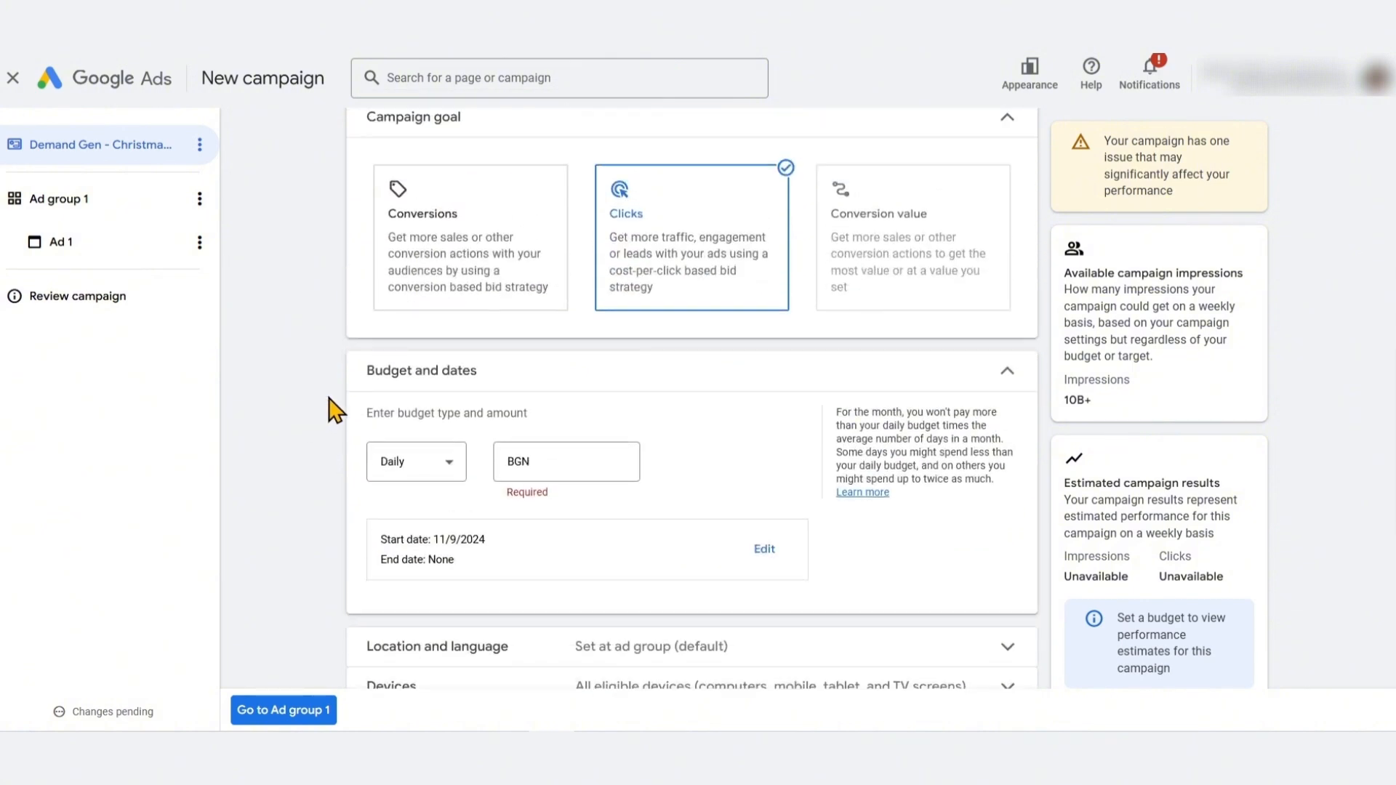
Set the daily budget to 50.00 BGN
{"action": "left_click", "coordinate": [599, 463]}
{"action": "type", "text": "50"}
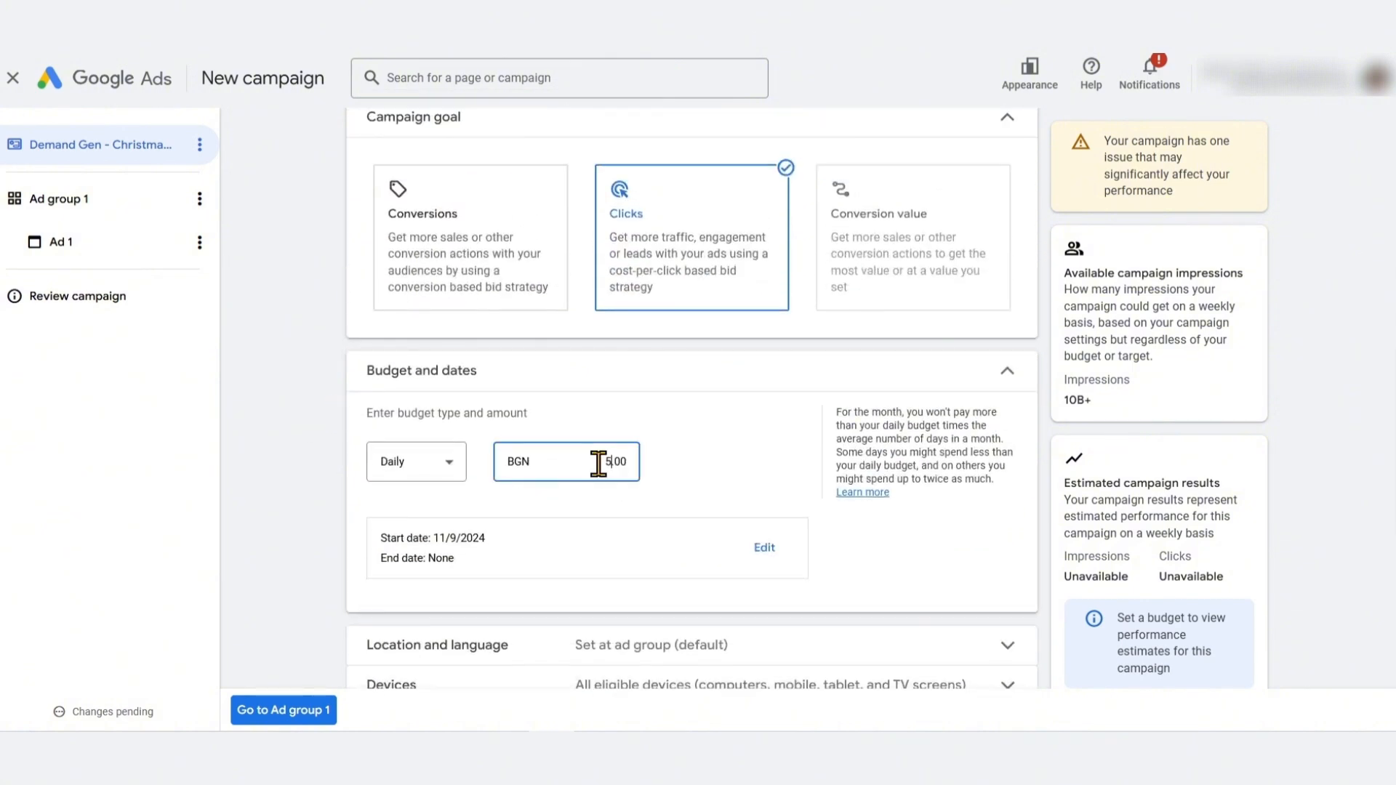
{"action": "left_click", "coordinate": [342, 442]}
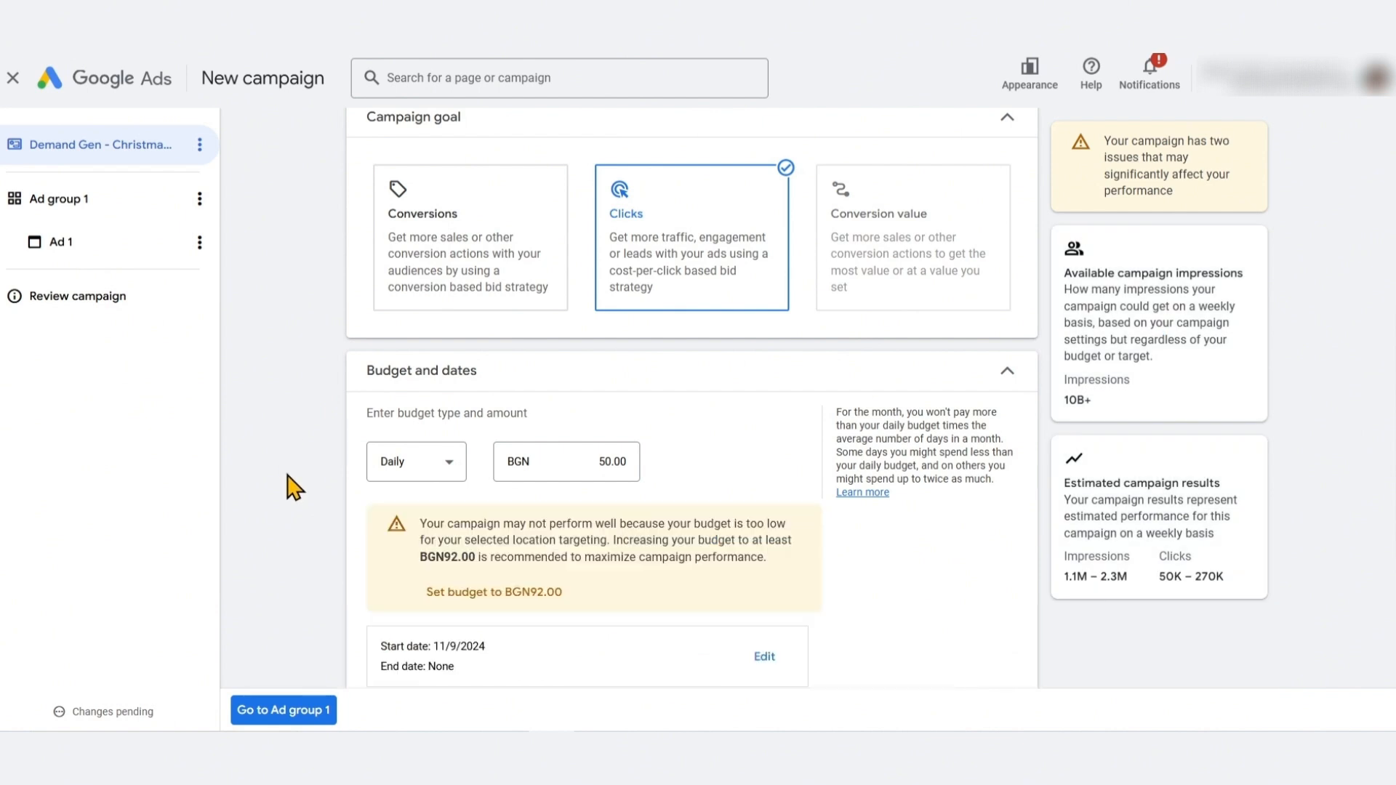
Examine the low-budget warning and the remaining campaign settings sections
{"action": "scroll", "coordinate": [295, 487], "scroll_direction": "down", "scroll_amount": 1}
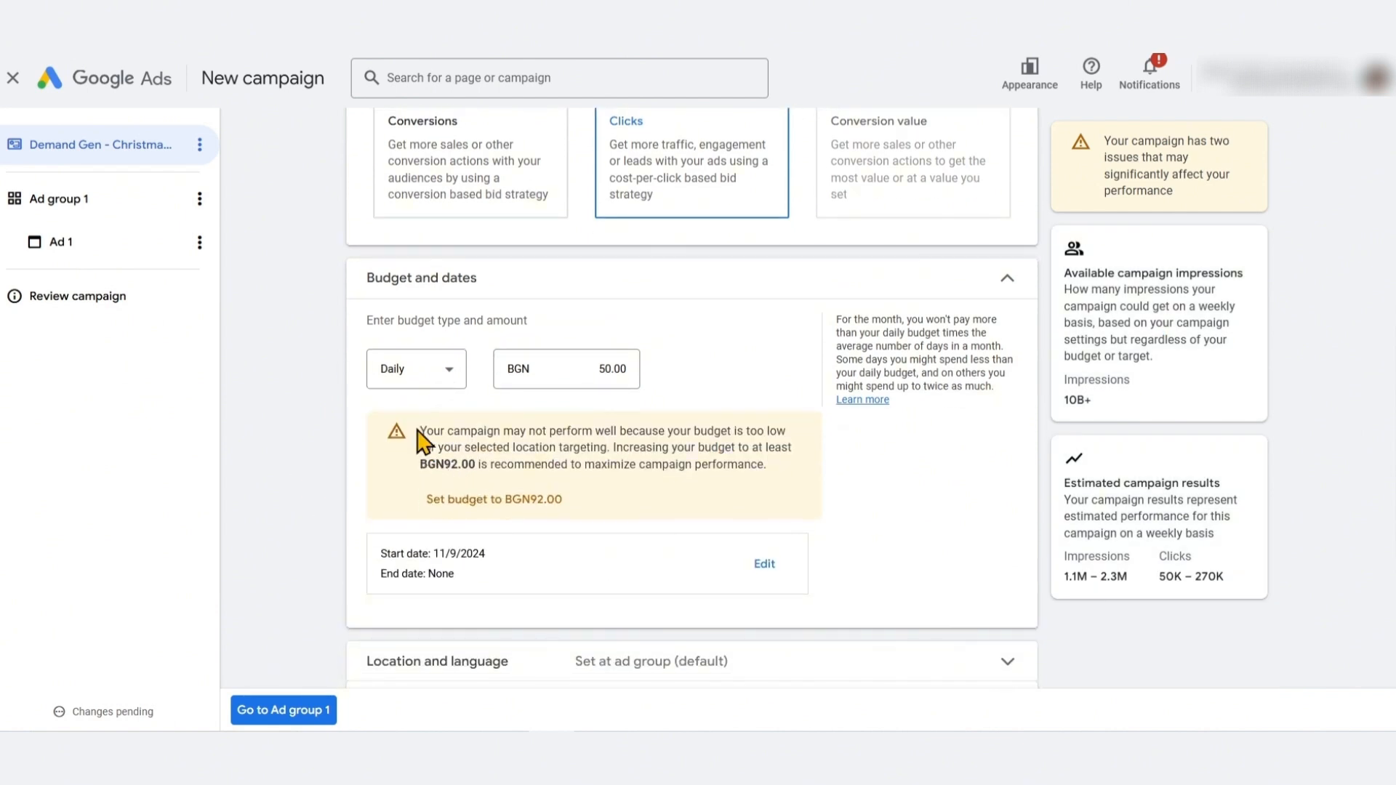
{"action": "left_click_drag", "start_coordinate": [421, 435], "coordinate": [764, 489]}
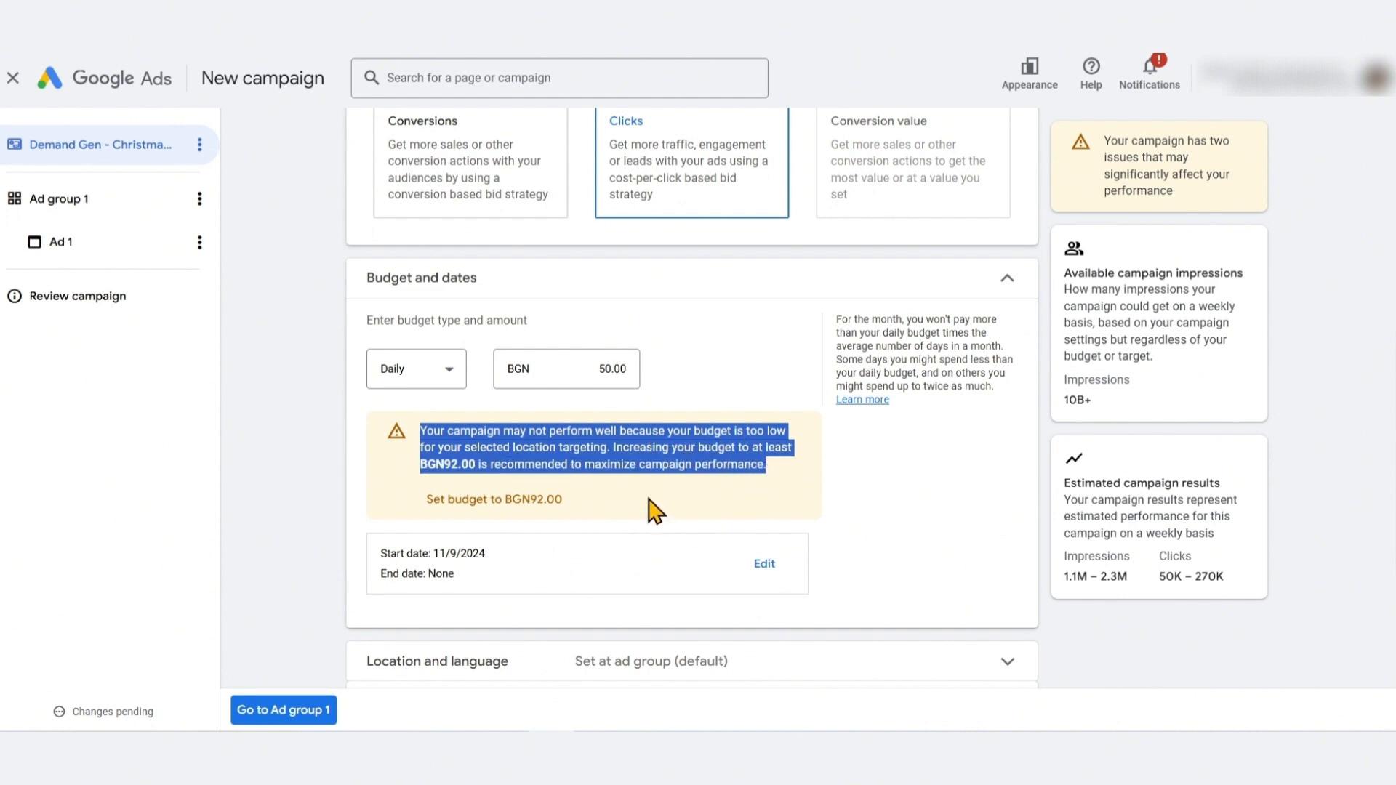
{"action": "left_click", "coordinate": [251, 473]}
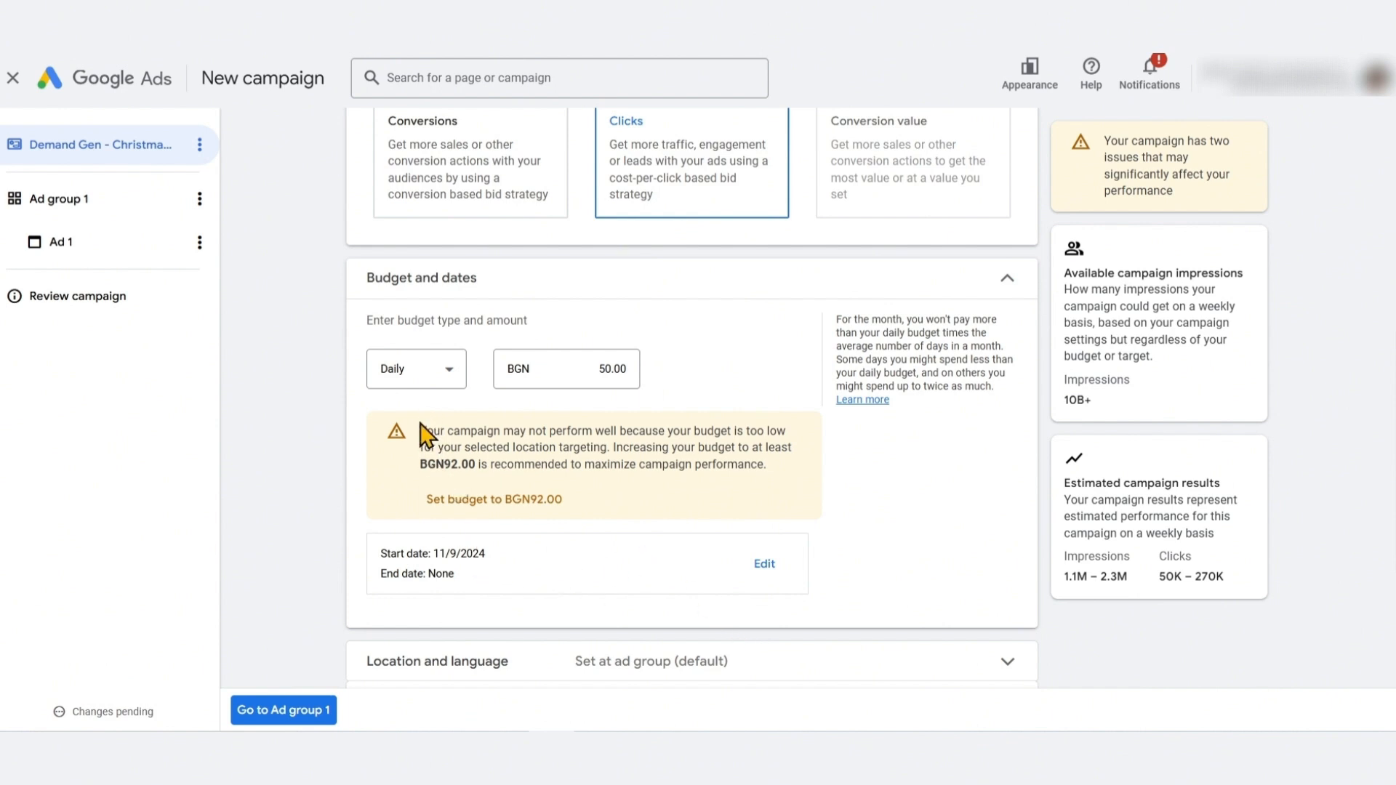
{"action": "left_click_drag", "start_coordinate": [422, 434], "coordinate": [785, 476]}
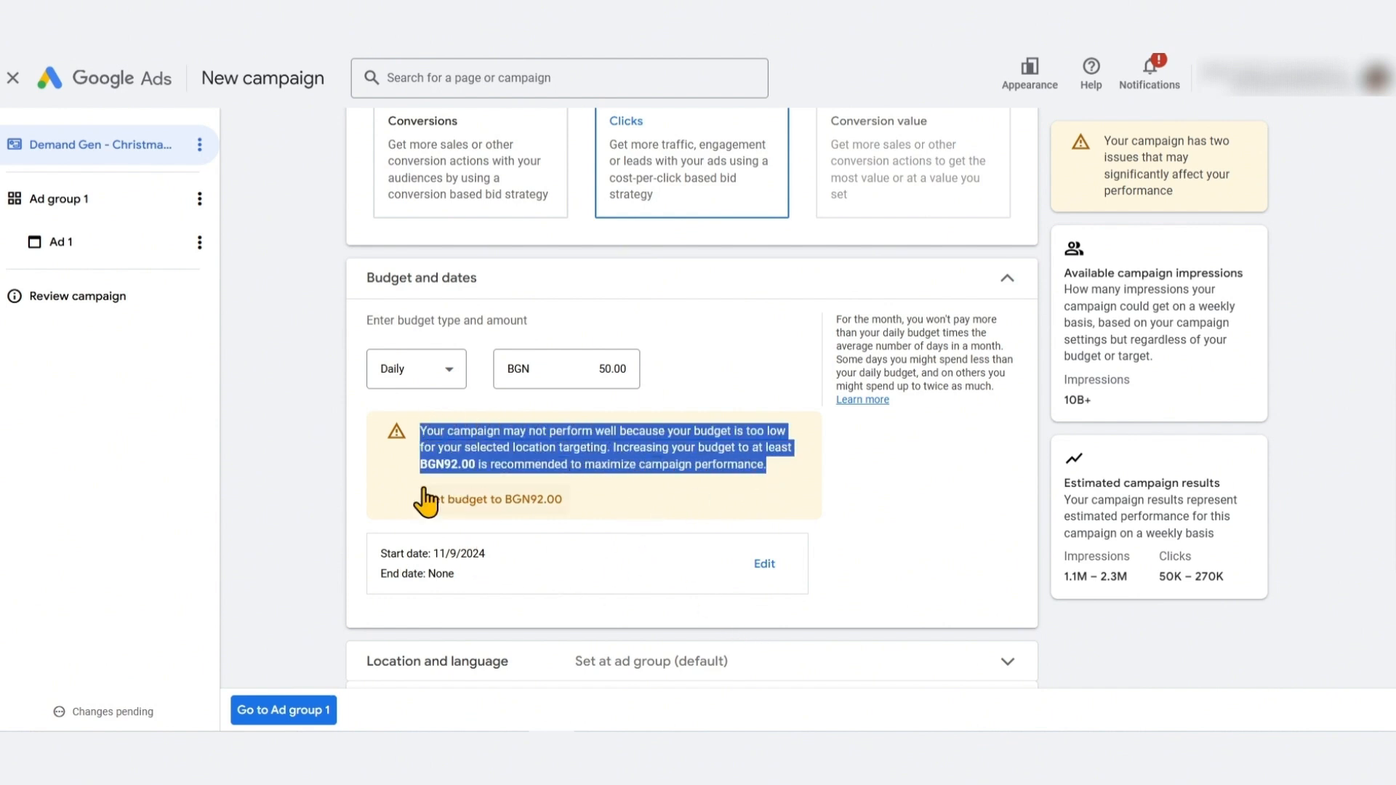
{"action": "left_click", "coordinate": [298, 461]}
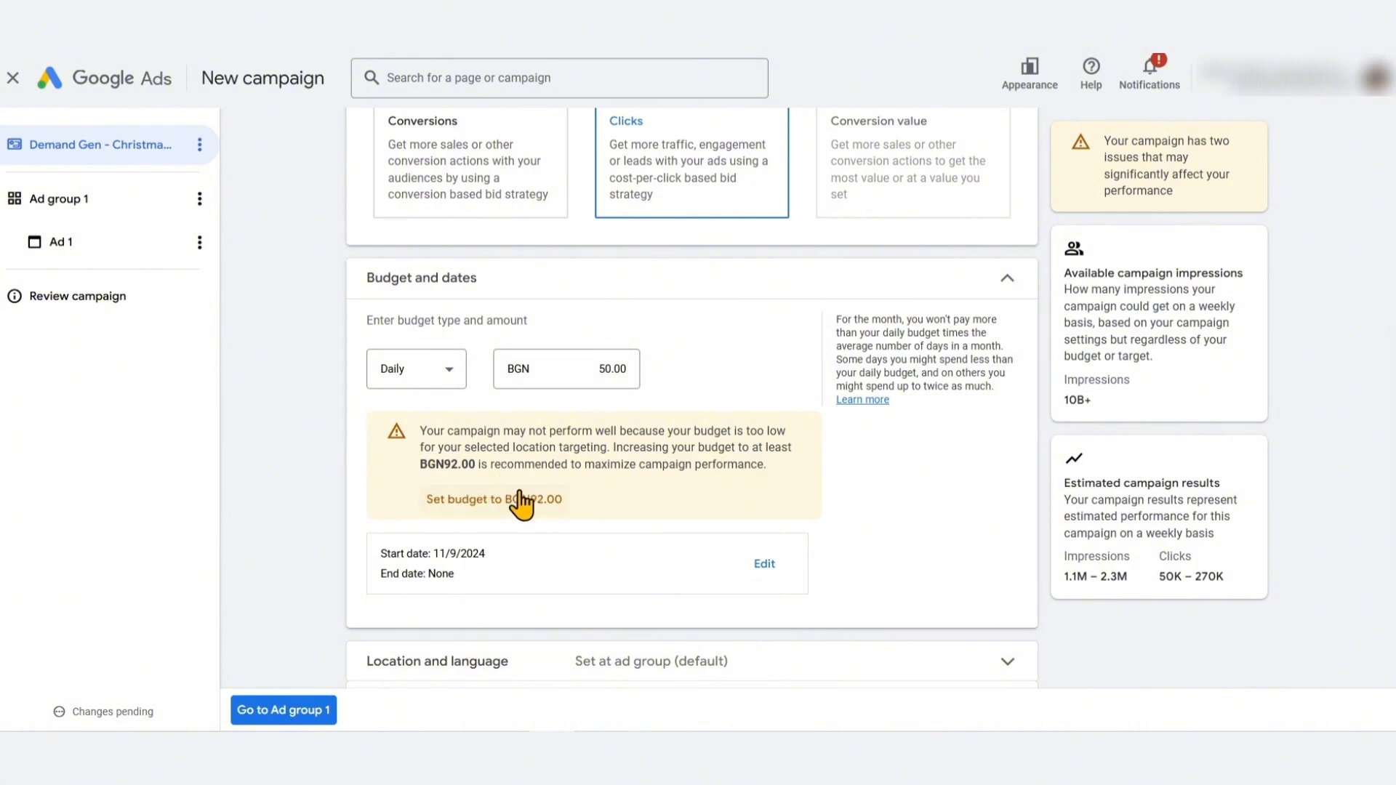
{"action": "left_click_drag", "start_coordinate": [422, 469], "coordinate": [475, 469]}
{"action": "left_click", "coordinate": [285, 445]}
{"action": "scroll", "coordinate": [308, 477], "scroll_direction": "down", "scroll_amount": 3}
{"action": "scroll", "coordinate": [336, 484], "scroll_direction": "up", "scroll_amount": 3}
{"action": "scroll", "coordinate": [342, 484], "scroll_direction": "down", "scroll_amount": 3}
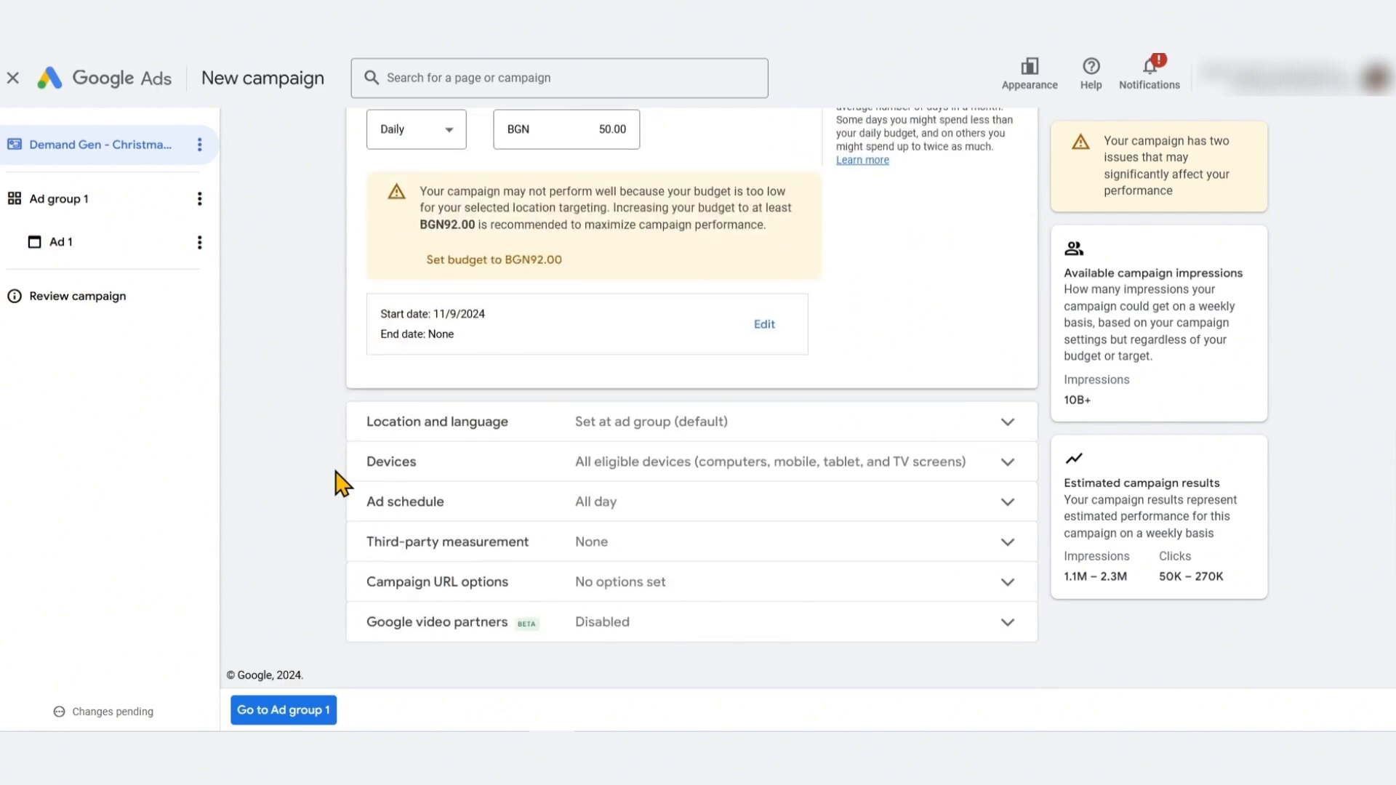
Examine the location and language section's recommendation about campaign-level versus ad-group-level targeting
{"action": "left_click", "coordinate": [556, 426]}
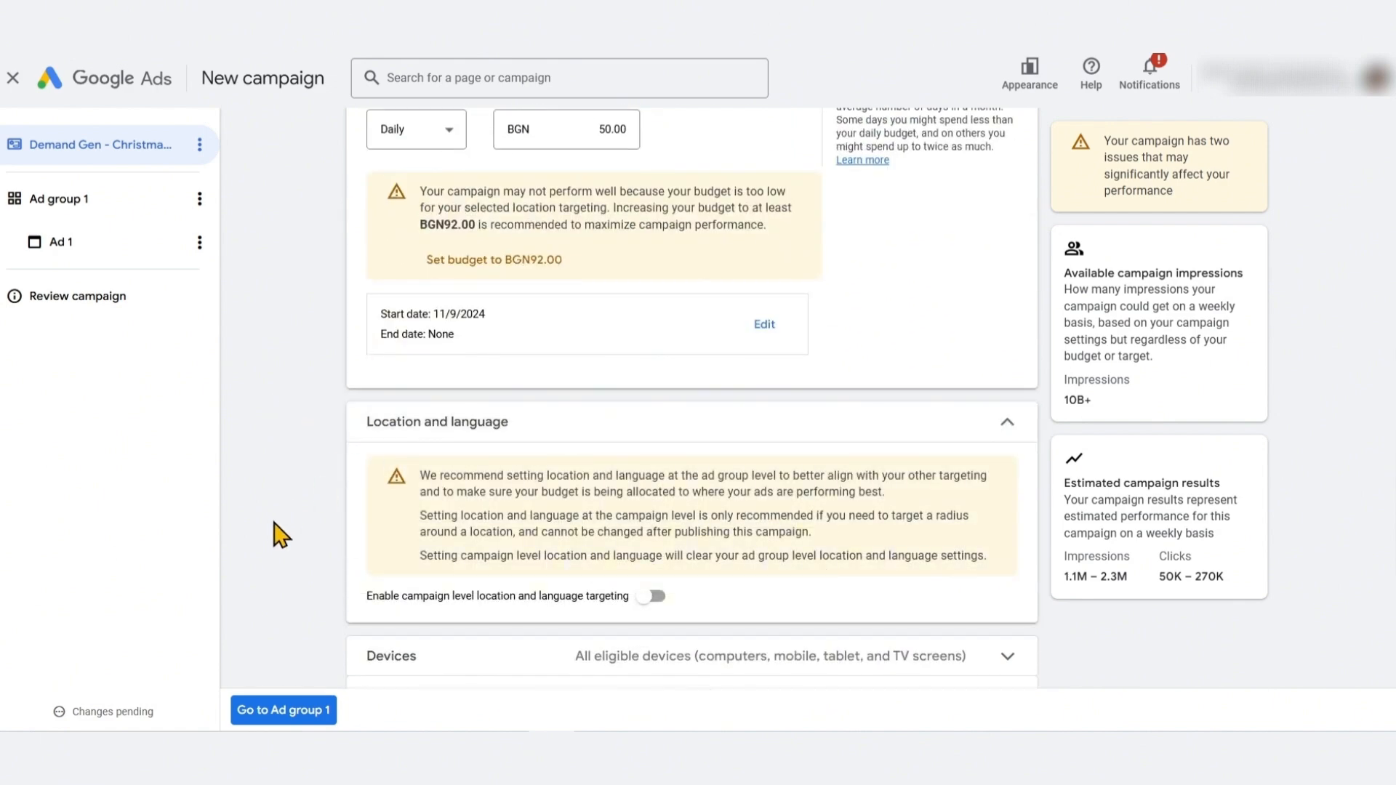
{"action": "scroll", "coordinate": [305, 546], "scroll_direction": "down", "scroll_amount": 1}
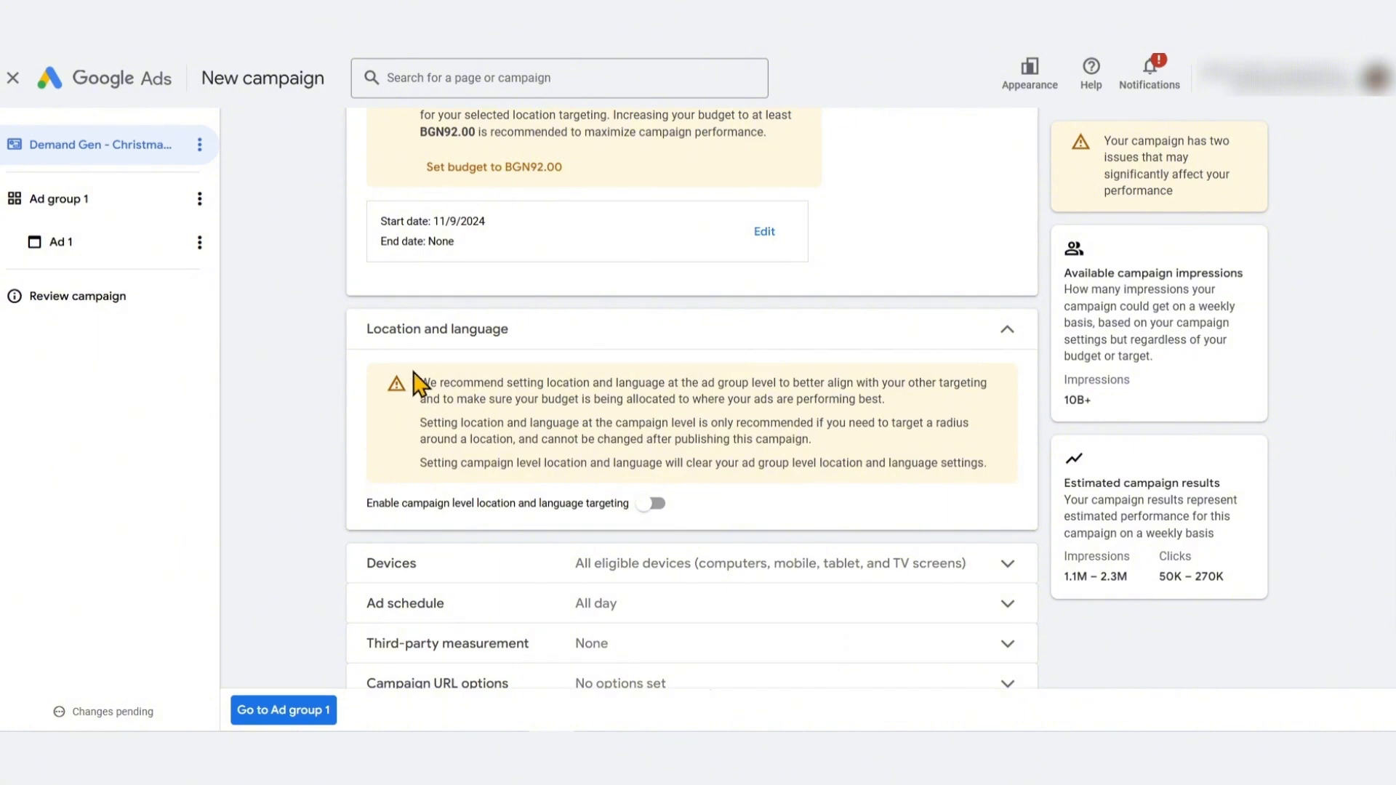
{"action": "left_click_drag", "start_coordinate": [419, 375], "coordinate": [910, 428]}
{"action": "left_click", "coordinate": [909, 428]}
{"action": "left_click_drag", "start_coordinate": [423, 426], "coordinate": [513, 437]}
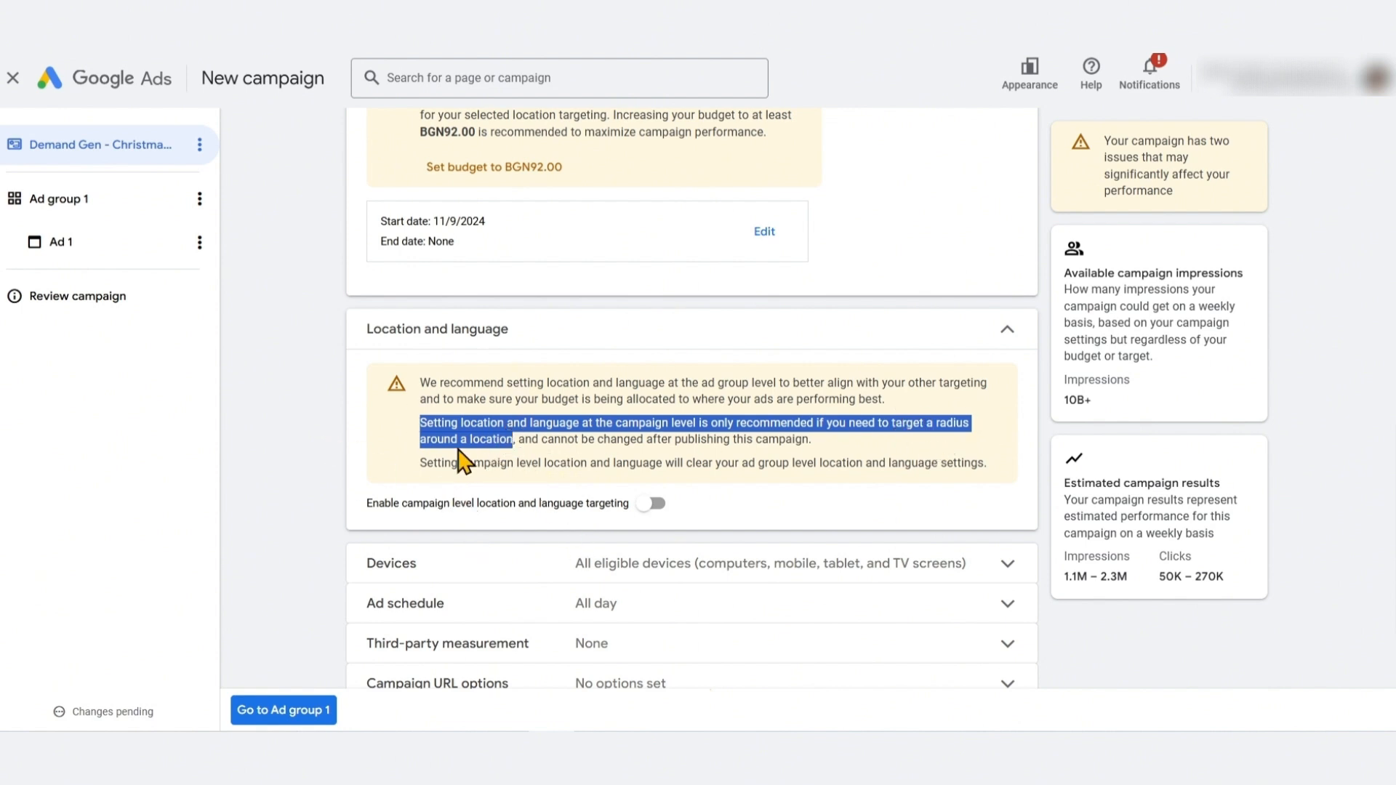
{"action": "left_click", "coordinate": [317, 416]}
{"action": "left_click", "coordinate": [524, 336]}
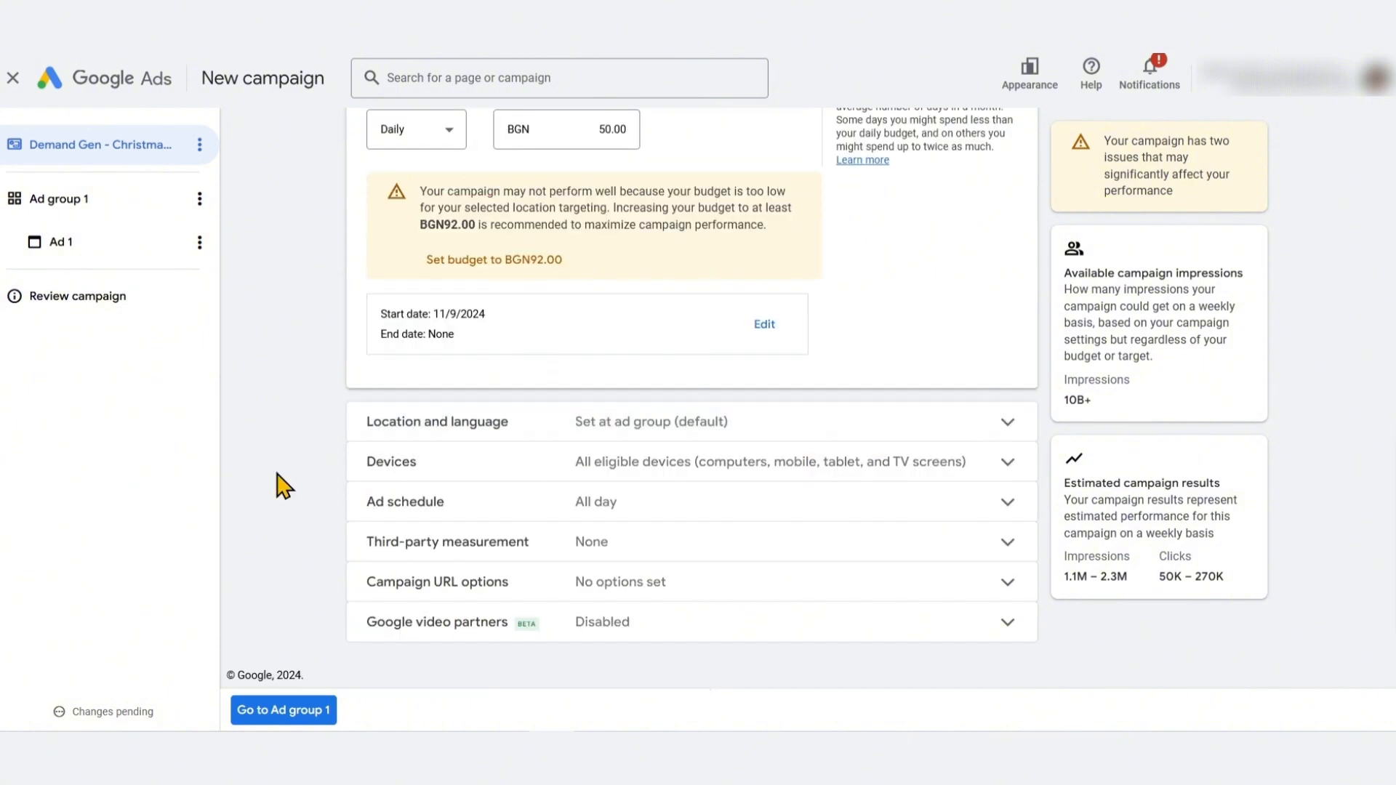
Explore specific device targeting and the networks list, keeping ads shown on all eligible devices
{"action": "left_click", "coordinate": [657, 463]}
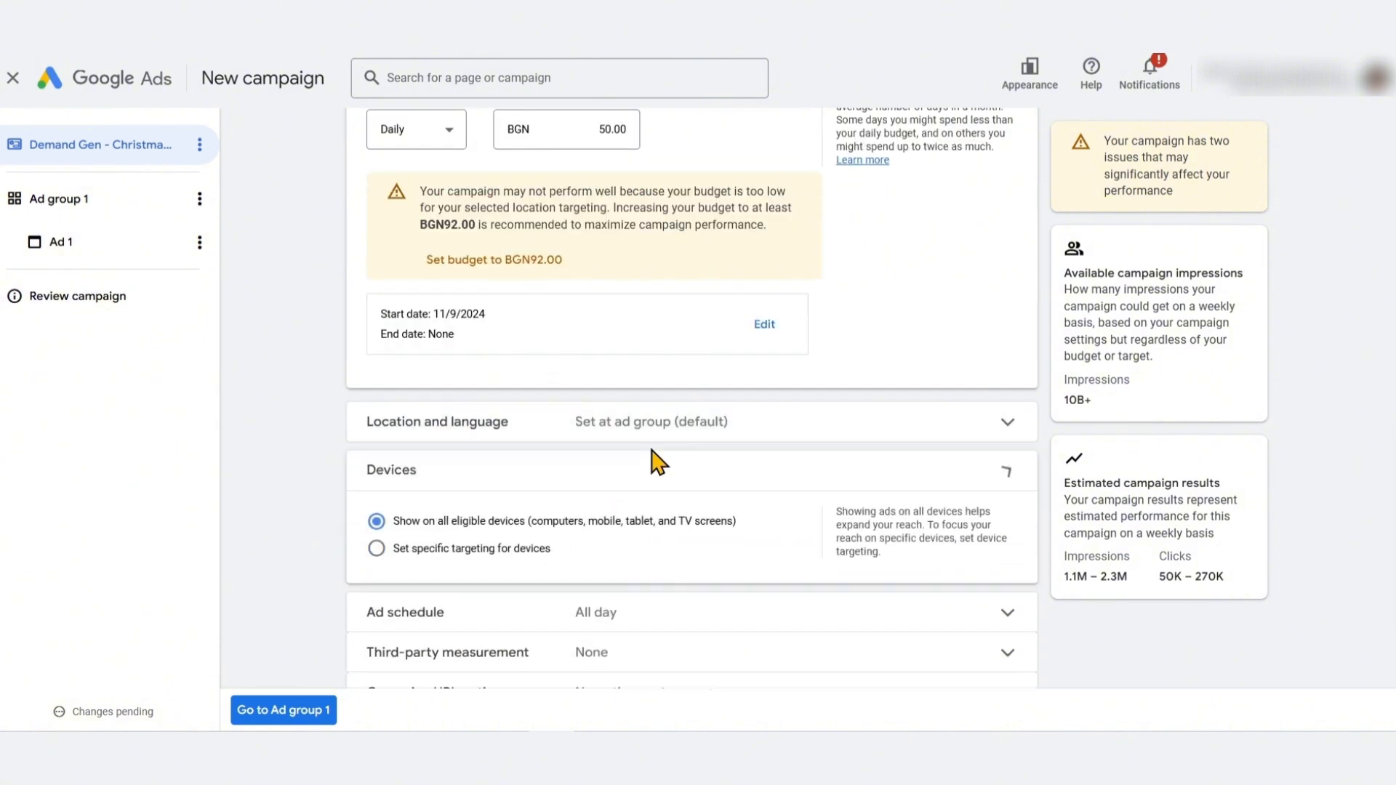
{"action": "scroll", "coordinate": [338, 561], "scroll_direction": "down", "scroll_amount": 1}
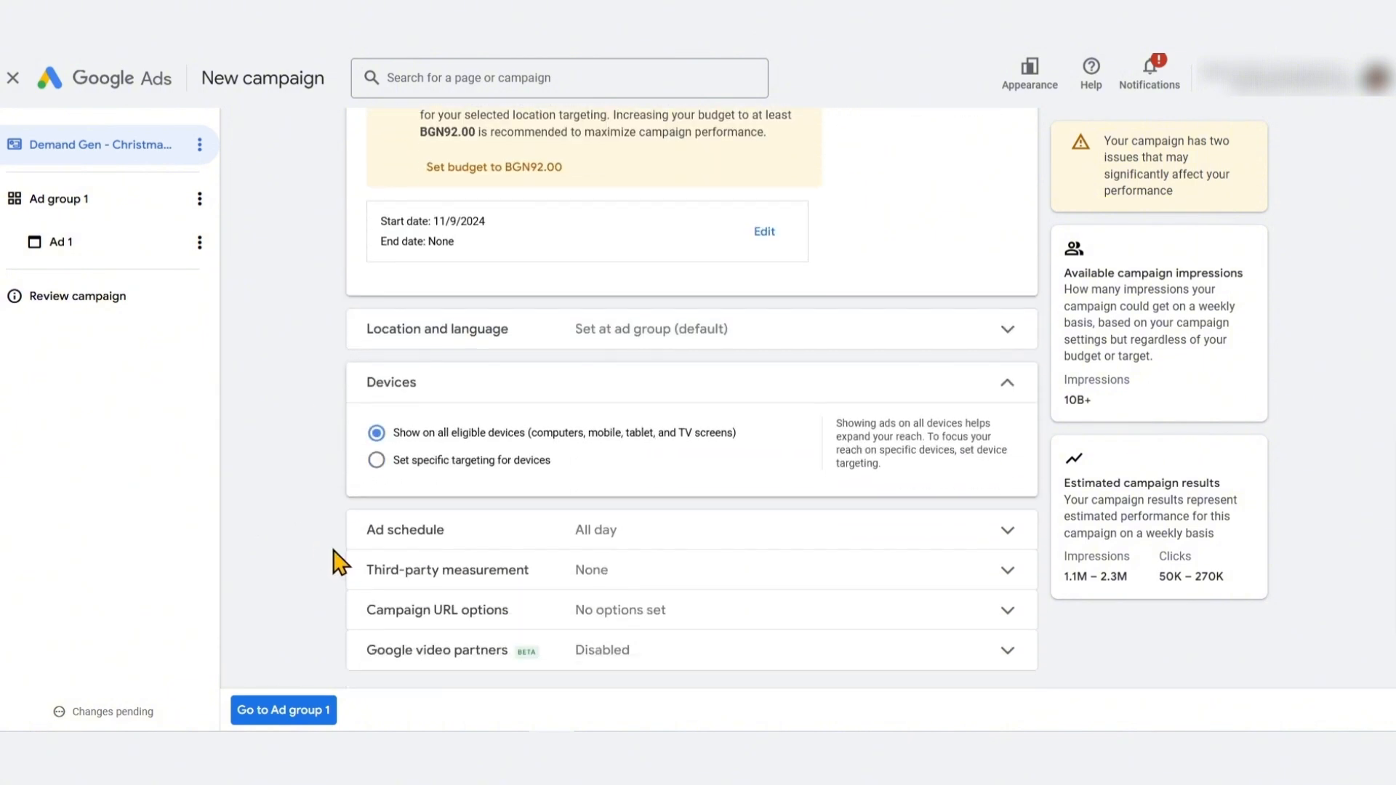
{"action": "left_click", "coordinate": [471, 465]}
{"action": "scroll", "coordinate": [342, 509], "scroll_direction": "down", "scroll_amount": 1}
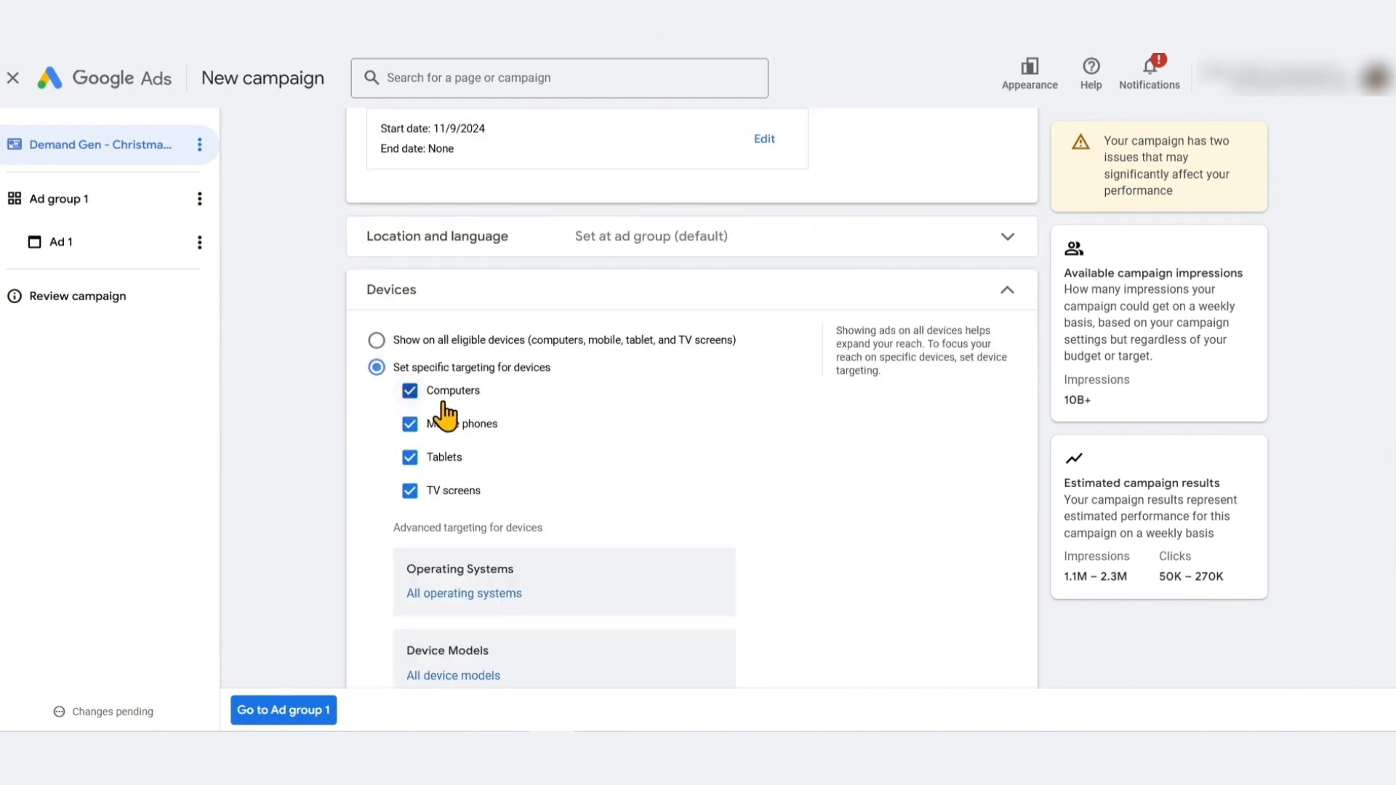
{"action": "scroll", "coordinate": [363, 501], "scroll_direction": "down", "scroll_amount": 3}
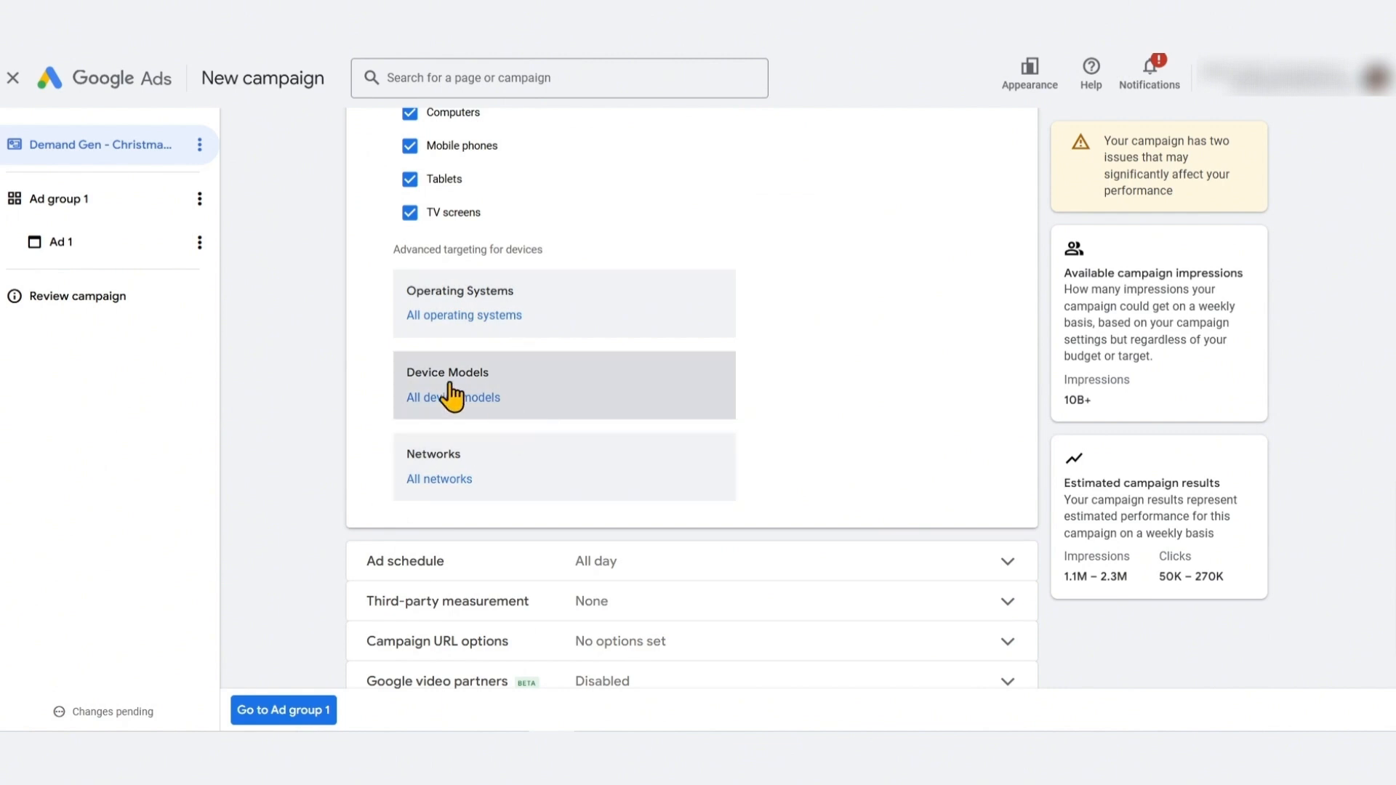
{"action": "left_click", "coordinate": [445, 483]}
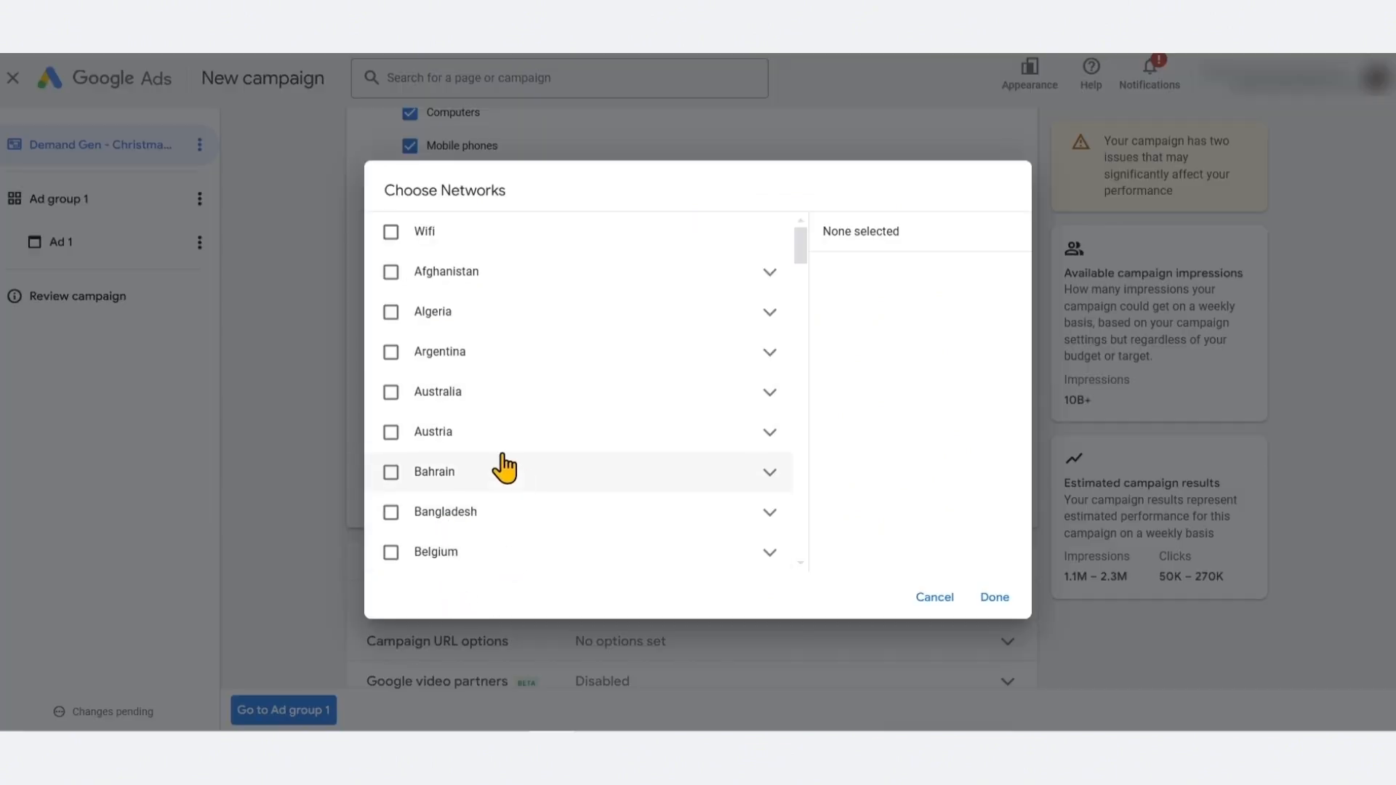
{"action": "left_click", "coordinate": [770, 394]}
{"action": "scroll", "coordinate": [654, 457], "scroll_direction": "down", "scroll_amount": 3}
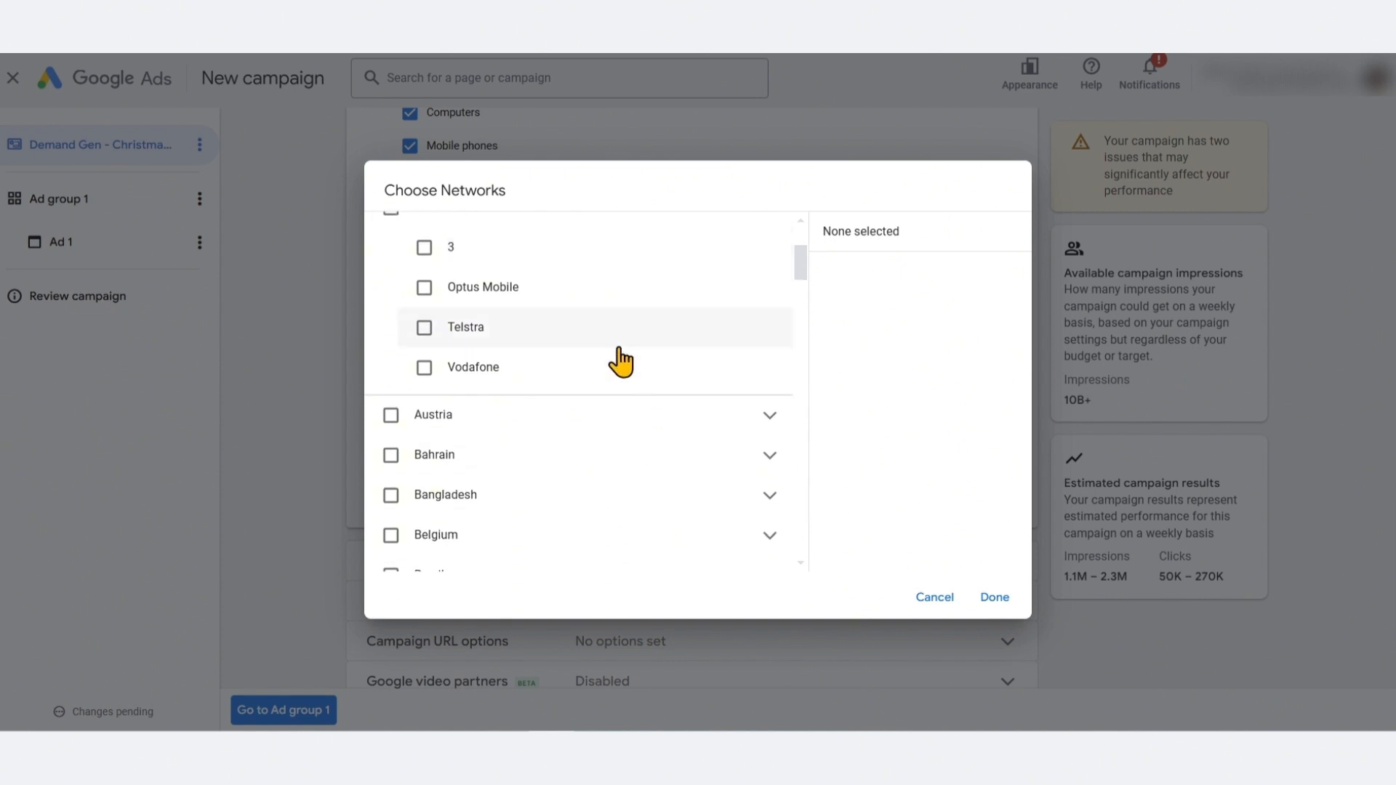
{"action": "scroll", "coordinate": [622, 362], "scroll_direction": "up", "scroll_amount": 3}
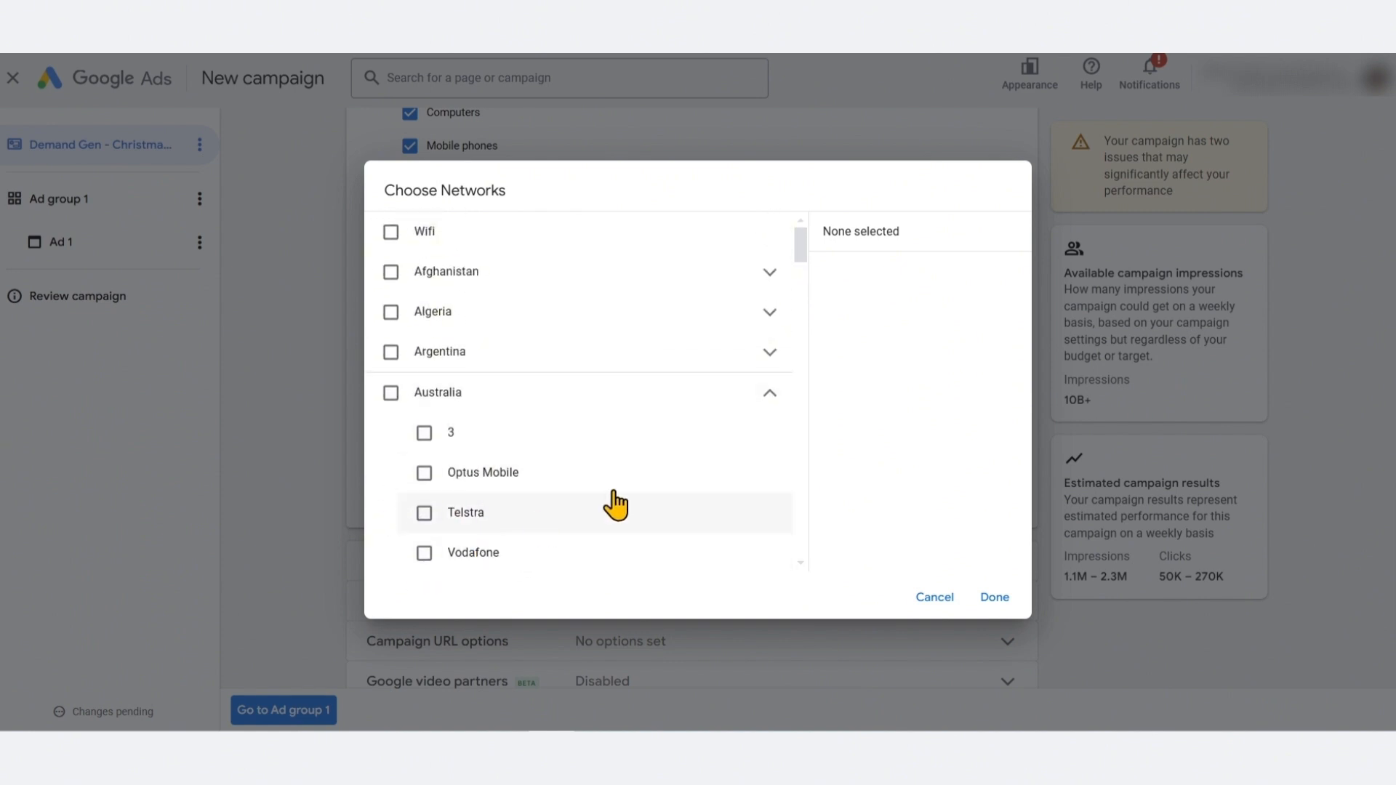
{"action": "left_click", "coordinate": [931, 597]}
{"action": "scroll", "coordinate": [385, 387], "scroll_direction": "up", "scroll_amount": 4}
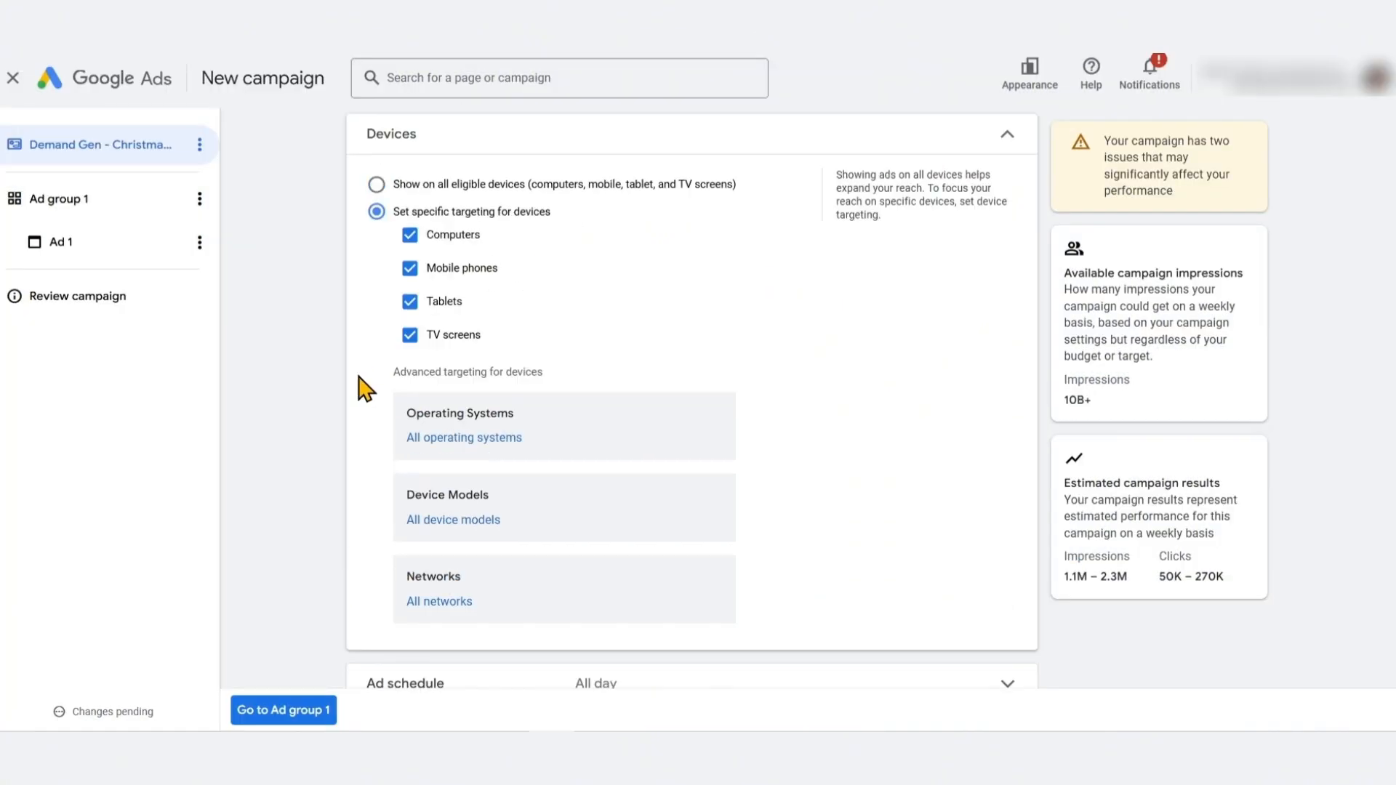
{"action": "scroll", "coordinate": [433, 377], "scroll_direction": "down", "scroll_amount": 3}
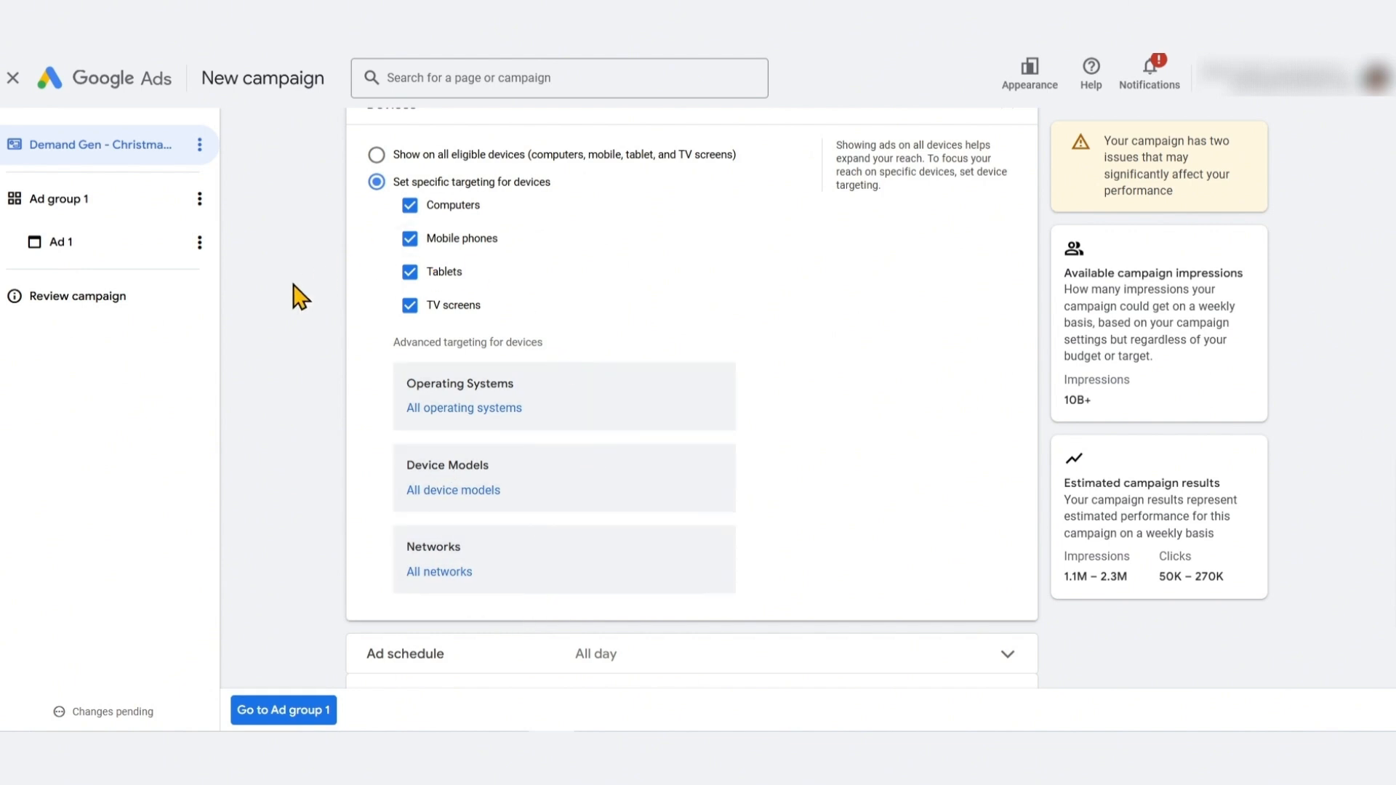
{"action": "left_click", "coordinate": [436, 156]}
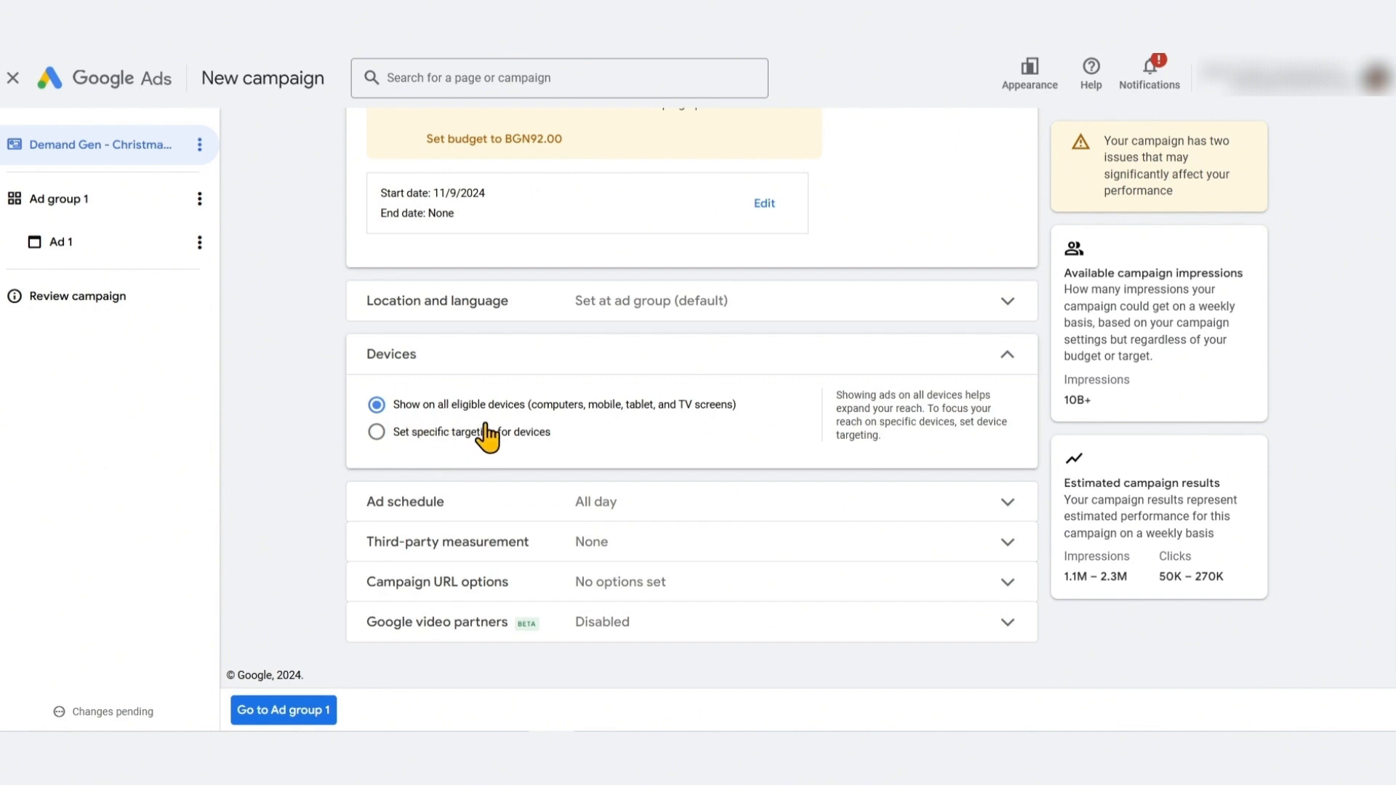
{"action": "left_click", "coordinate": [519, 376]}
Examine the ad schedule's day and time options without changing the schedule
{"action": "left_click", "coordinate": [385, 502]}
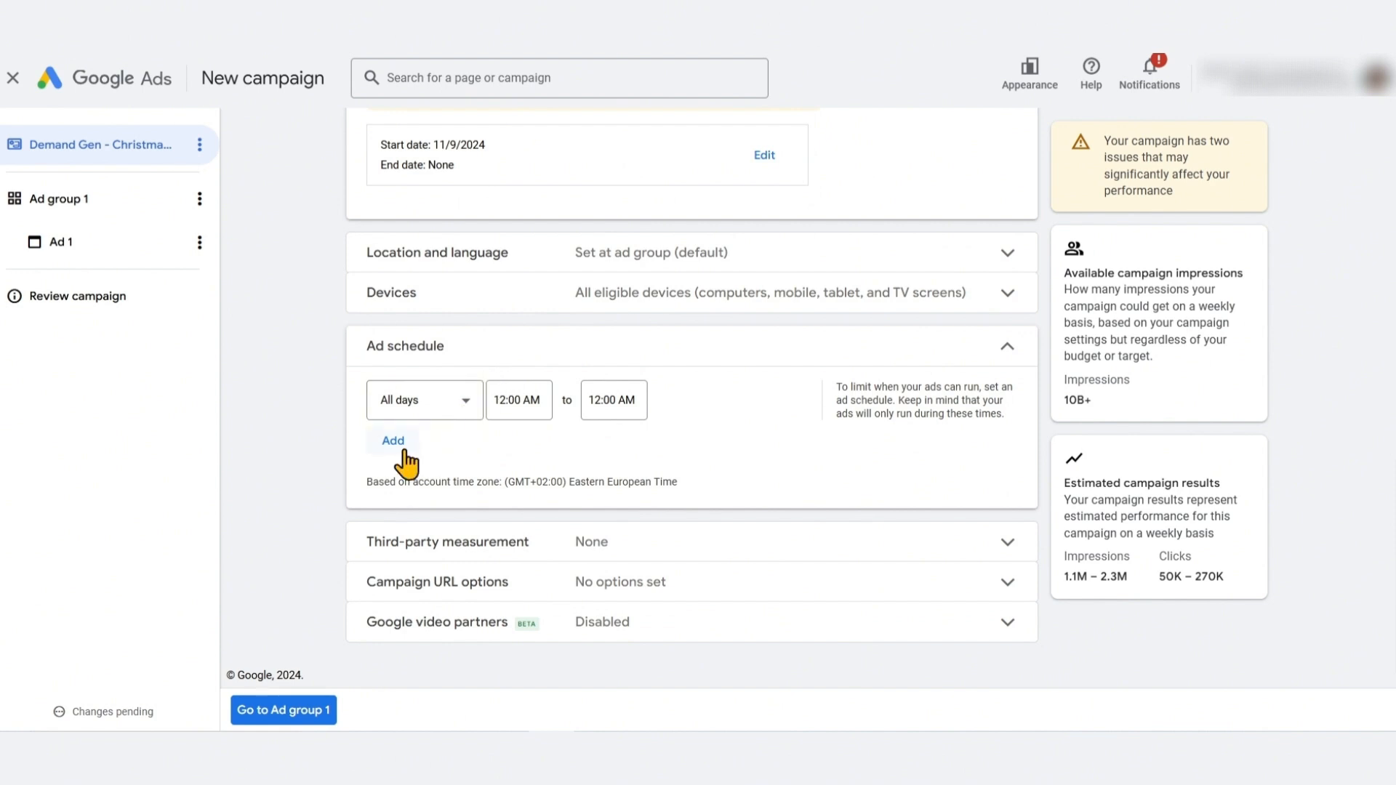
{"action": "left_click", "coordinate": [450, 411]}
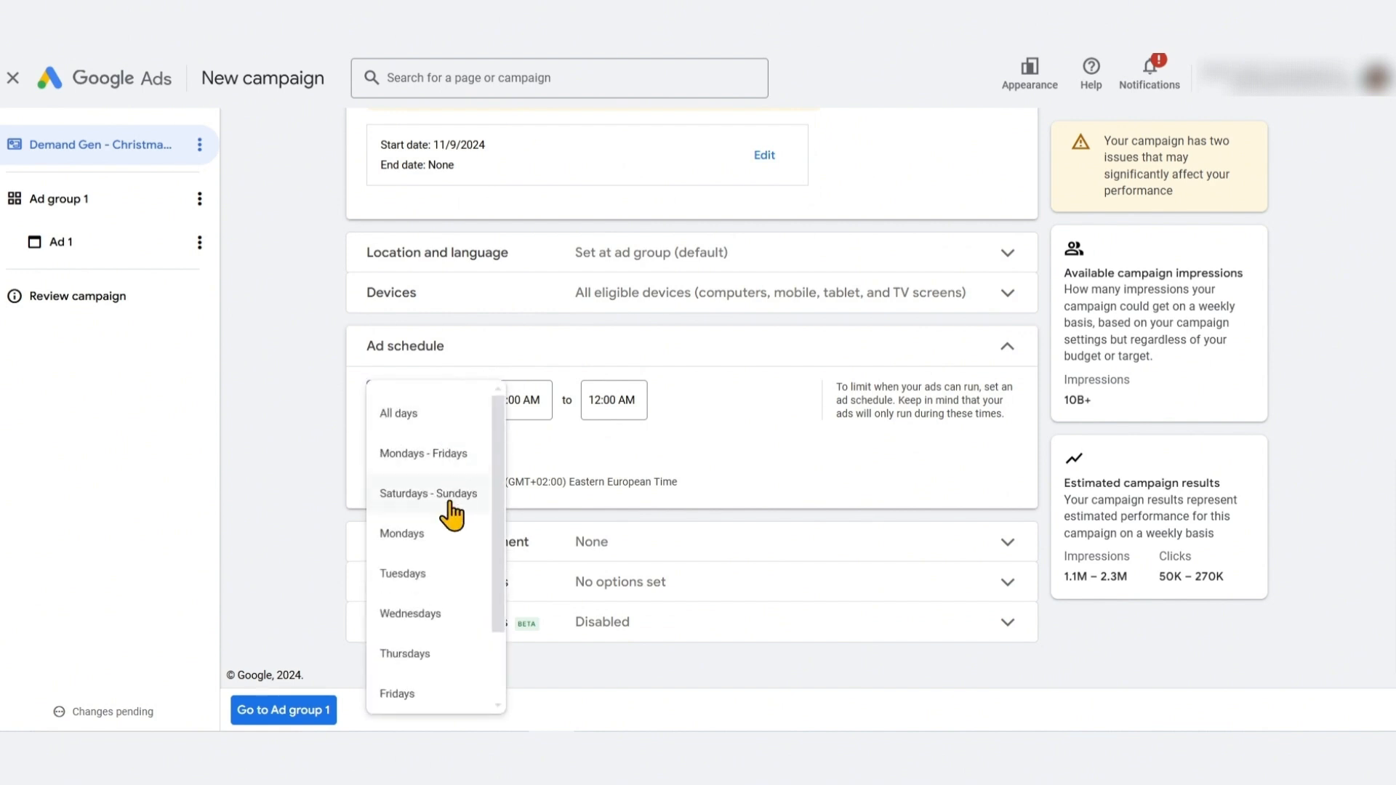
{"action": "scroll", "coordinate": [451, 509], "scroll_direction": "down", "scroll_amount": 2}
{"action": "scroll", "coordinate": [440, 571], "scroll_direction": "up", "scroll_amount": 2}
{"action": "left_click", "coordinate": [290, 439]}
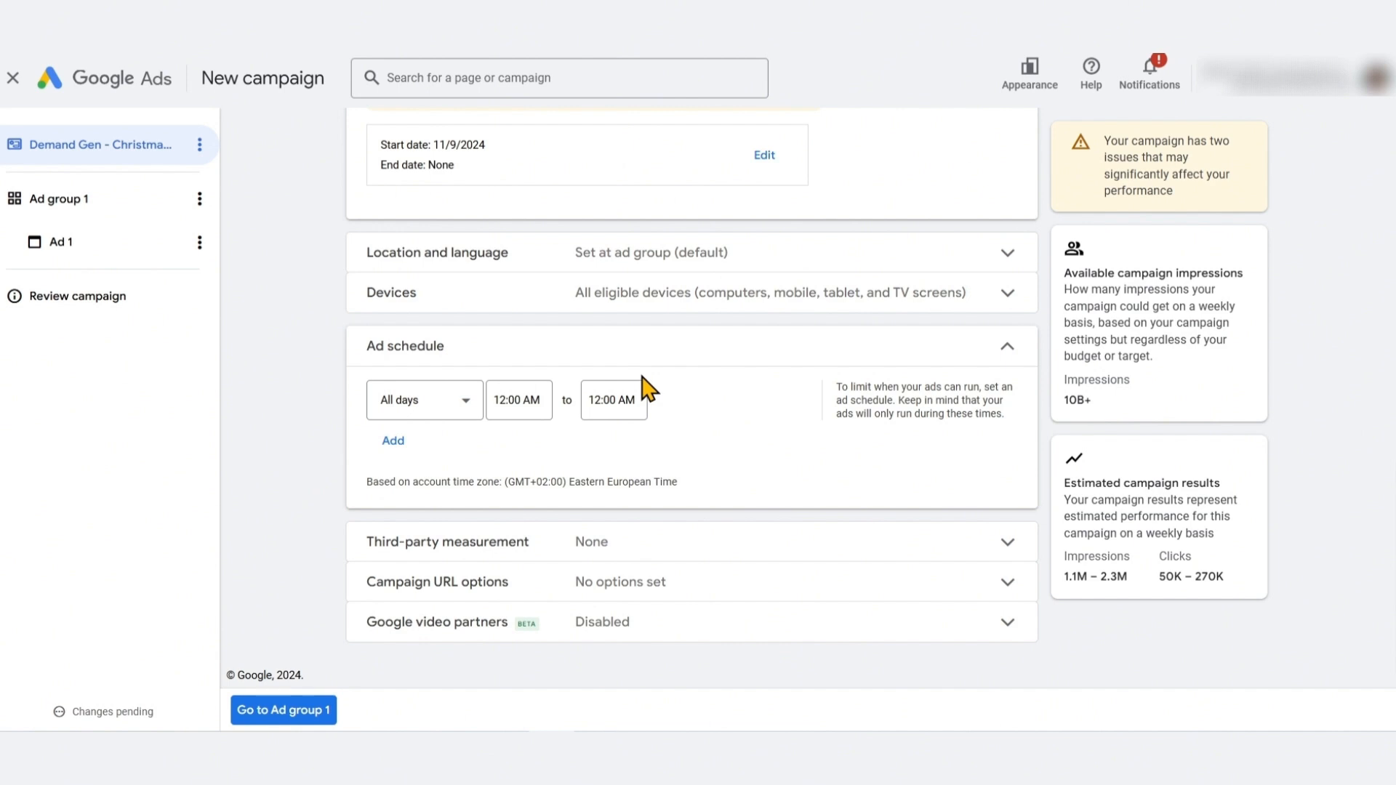
{"action": "left_click", "coordinate": [680, 356]}
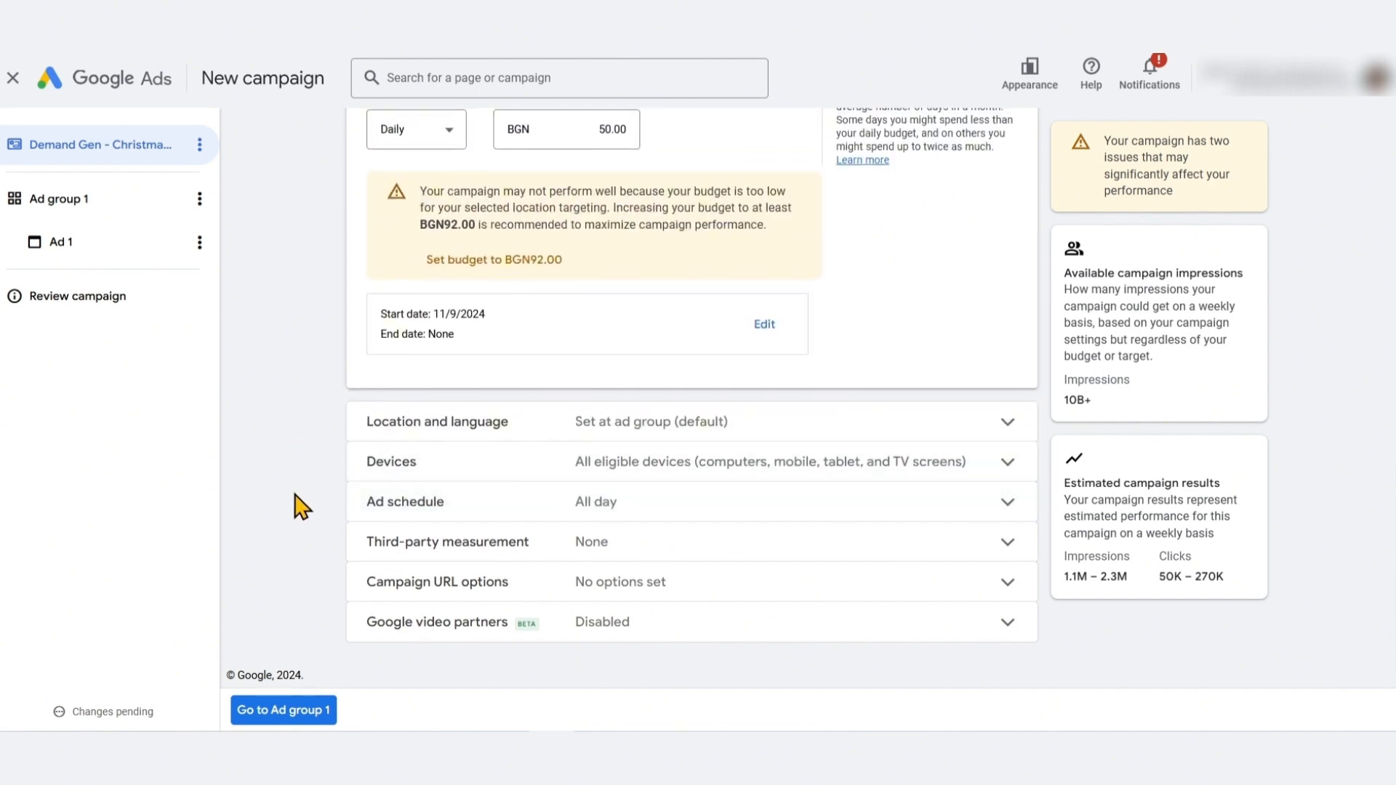
Review the third-party measurement, campaign URL options and Google video partners sections
{"action": "left_click", "coordinate": [508, 545]}
{"action": "left_click", "coordinate": [511, 375]}
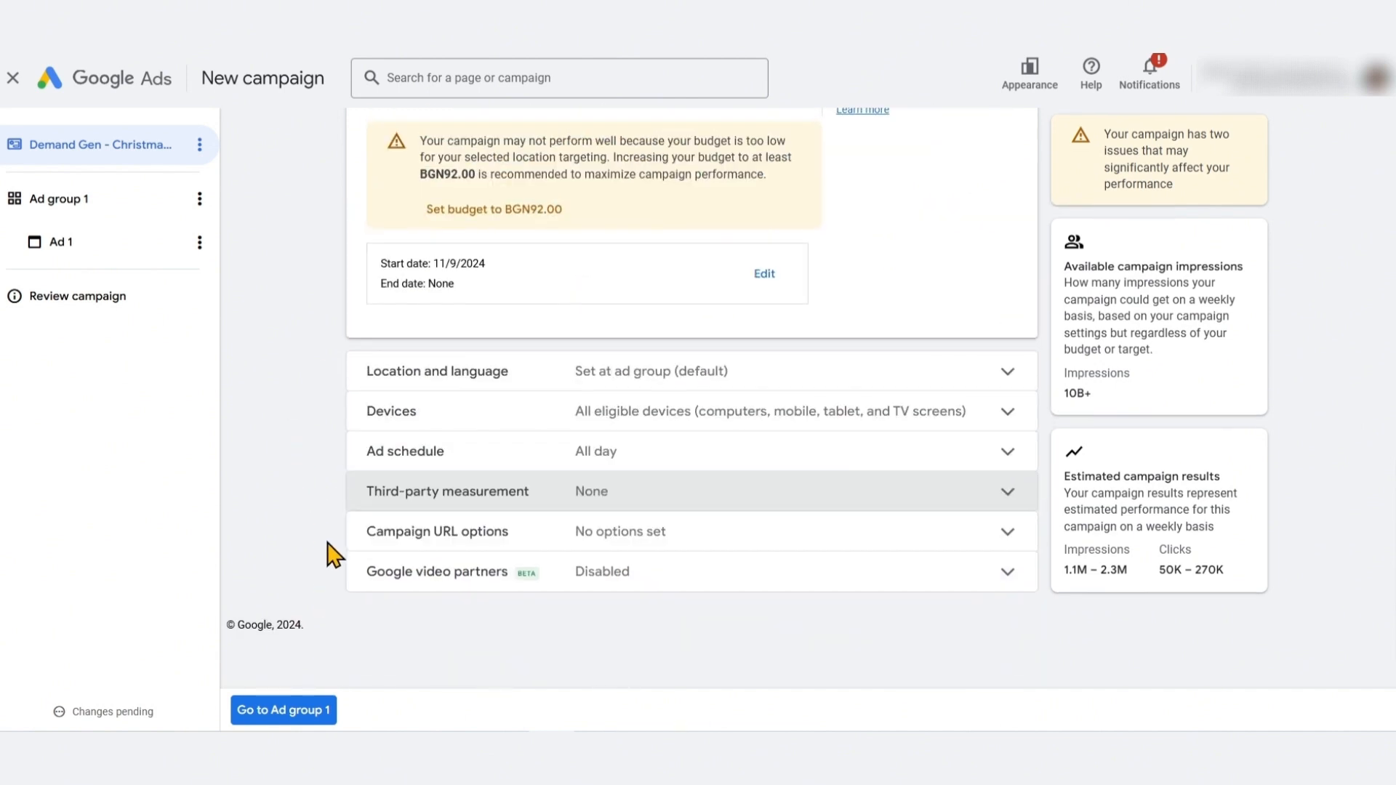
{"action": "left_click", "coordinate": [555, 536]}
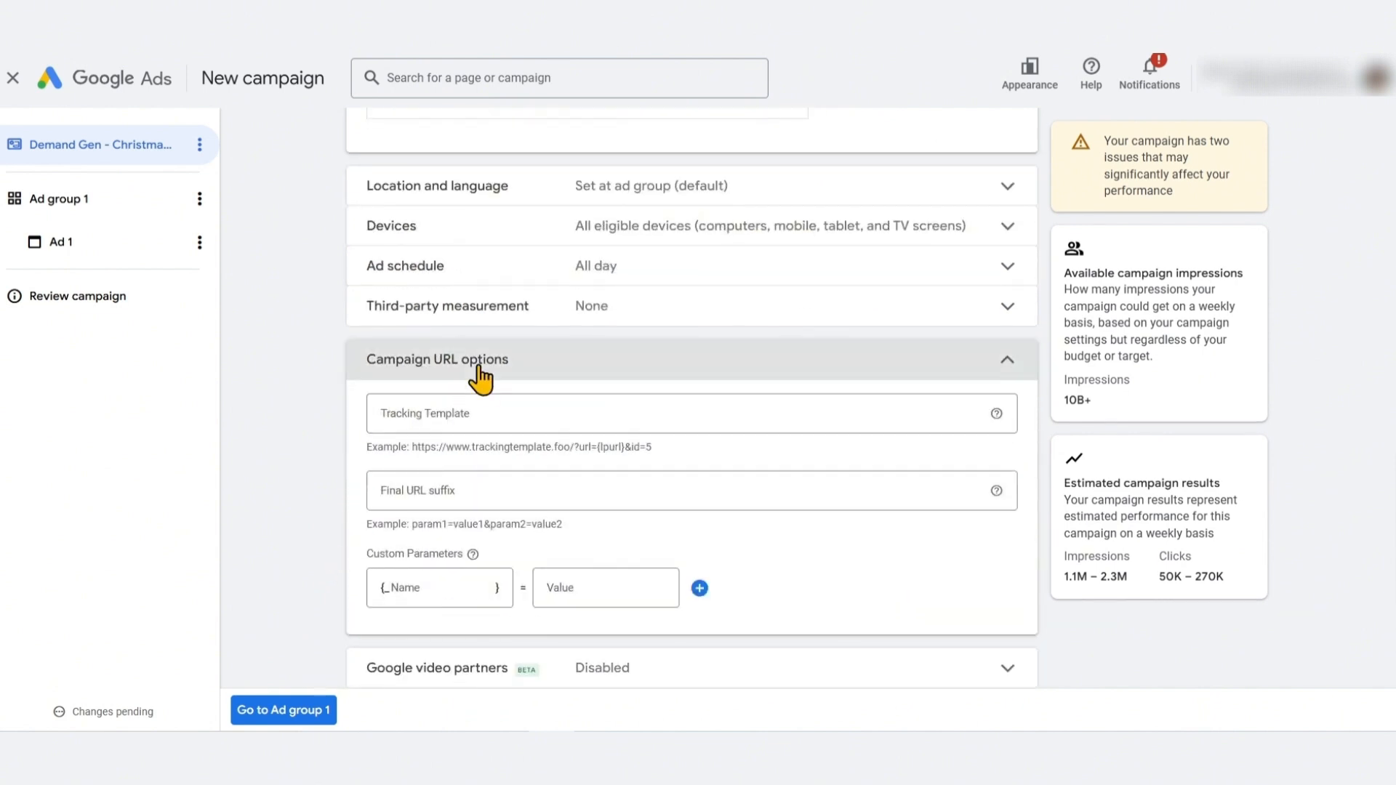
{"action": "left_click", "coordinate": [480, 367]}
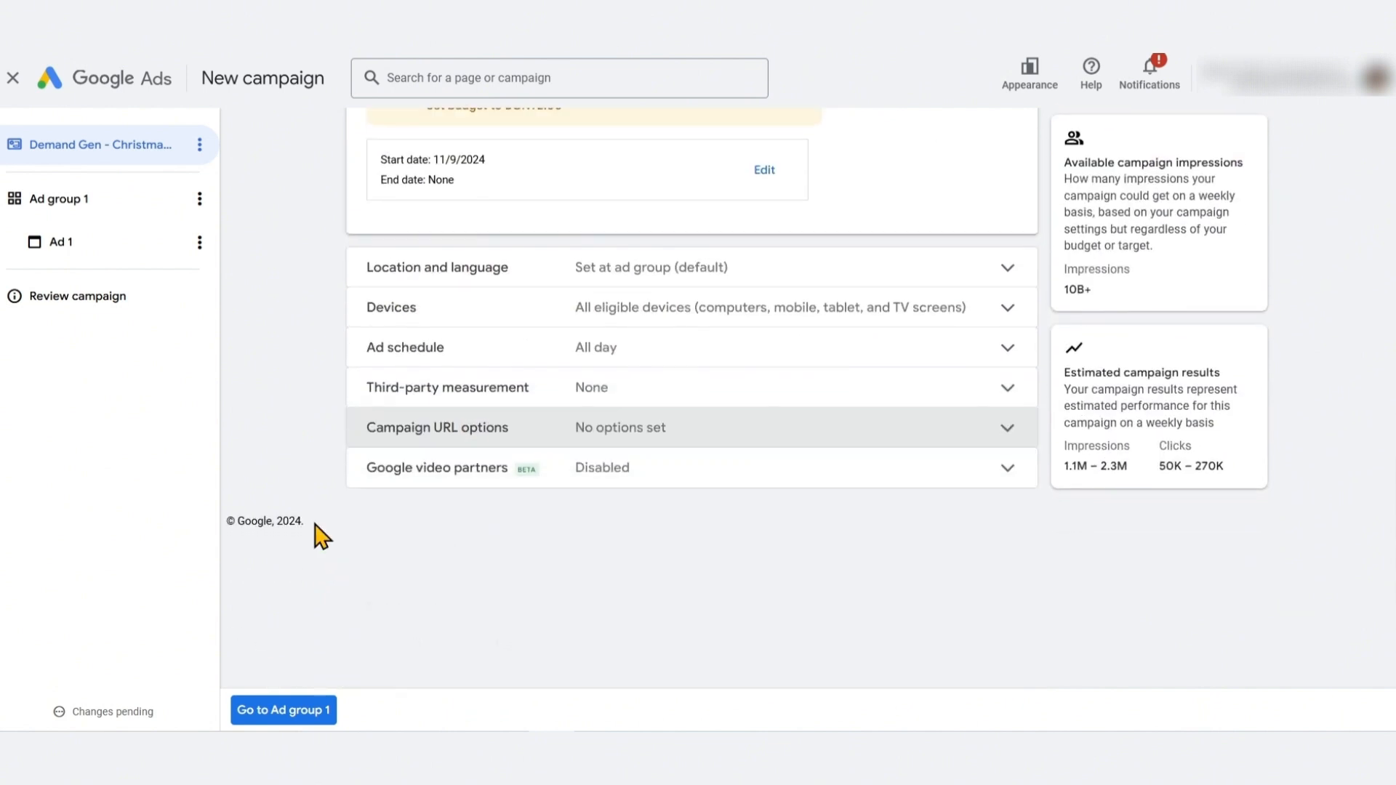
{"action": "left_click", "coordinate": [614, 480]}
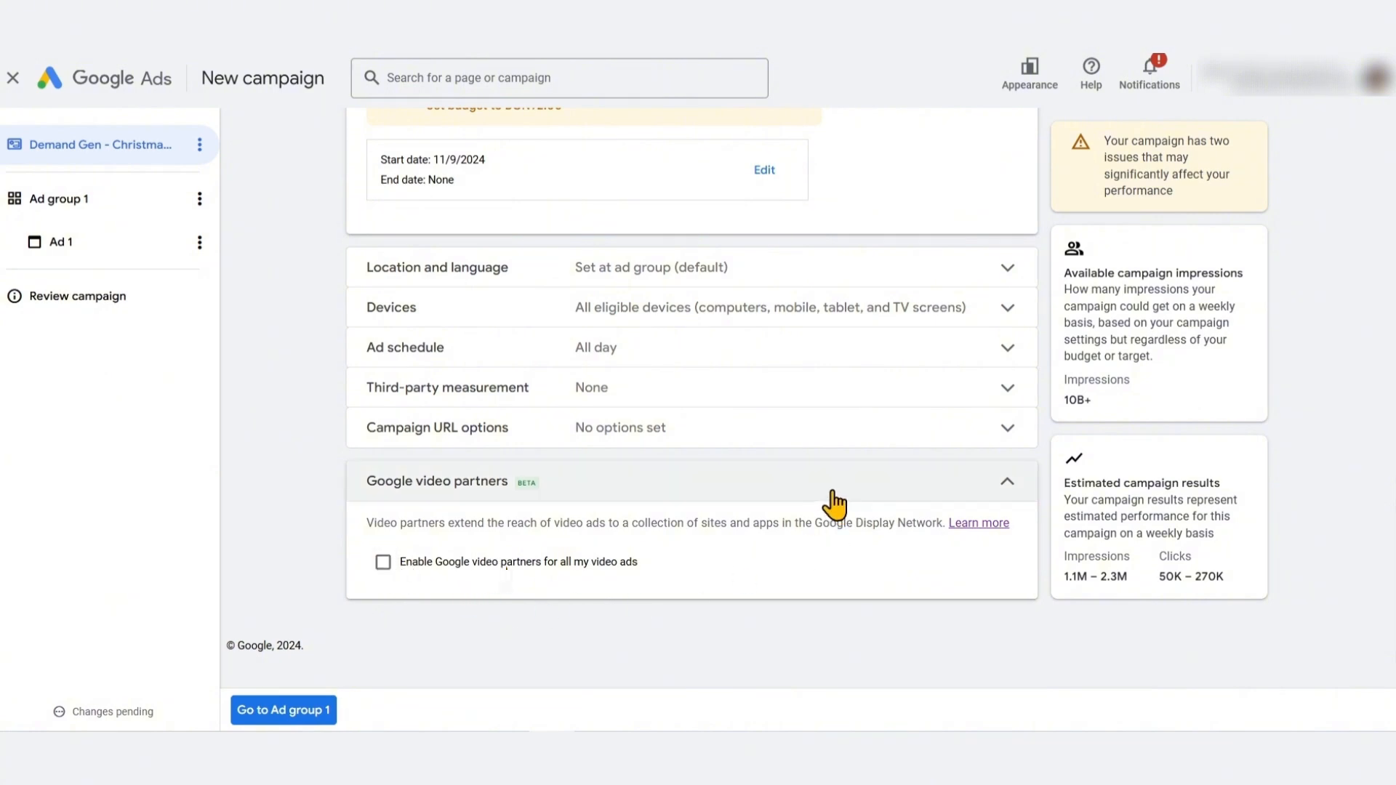
{"action": "left_click", "coordinate": [653, 496]}
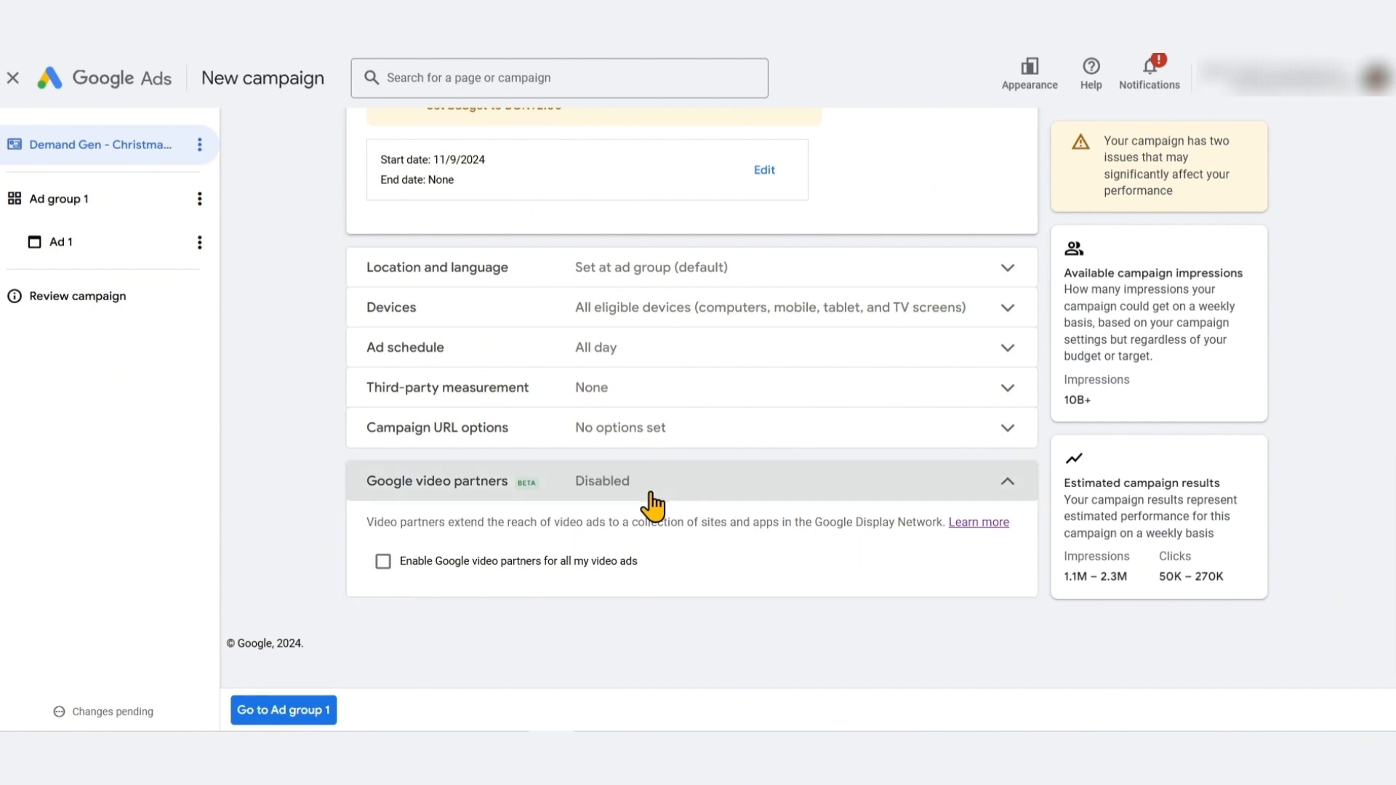
Move on to the ad group and rename it Demand Gen - Christmas Ad Group
{"action": "left_click", "coordinate": [277, 717]}
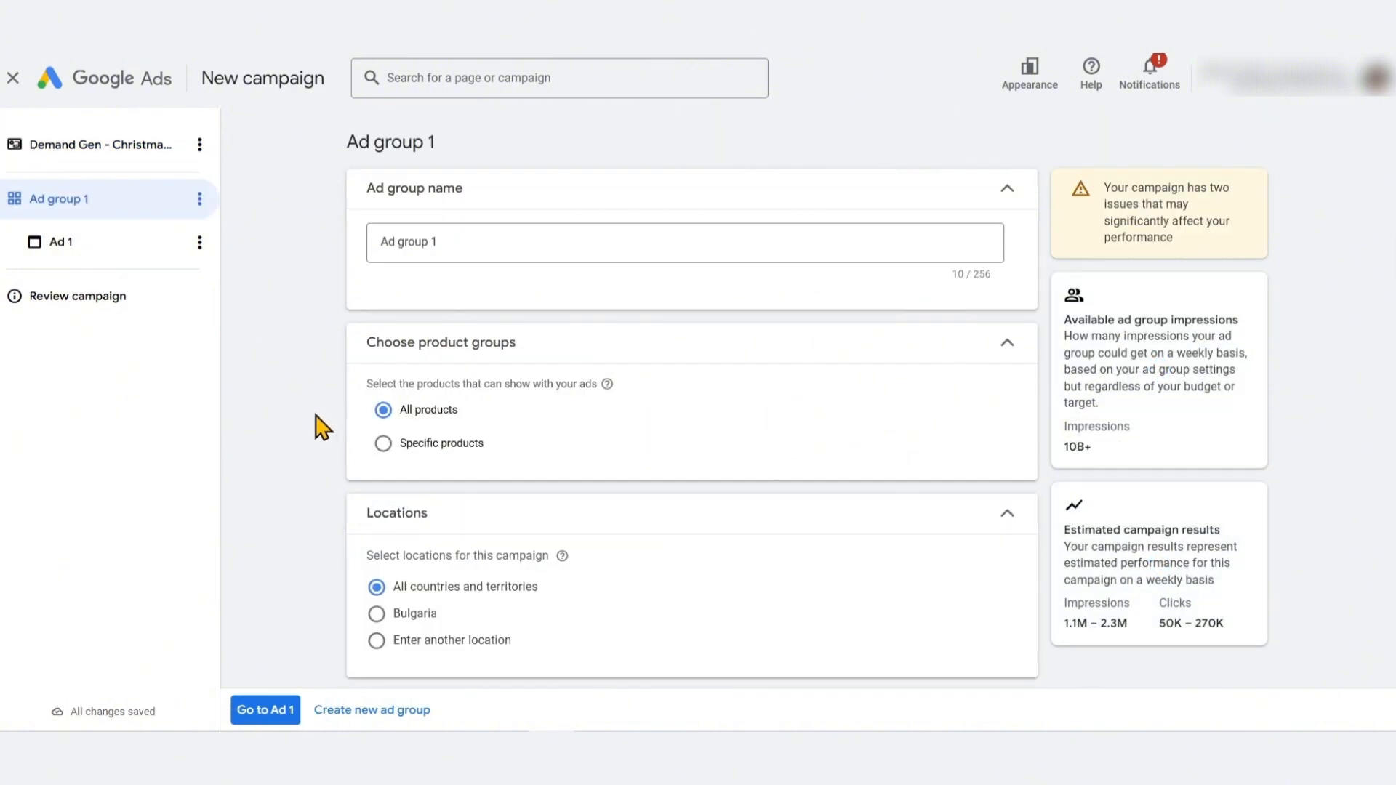
{"action": "triple_click", "coordinate": [536, 241]}
{"action": "type", "text": "Dema"}
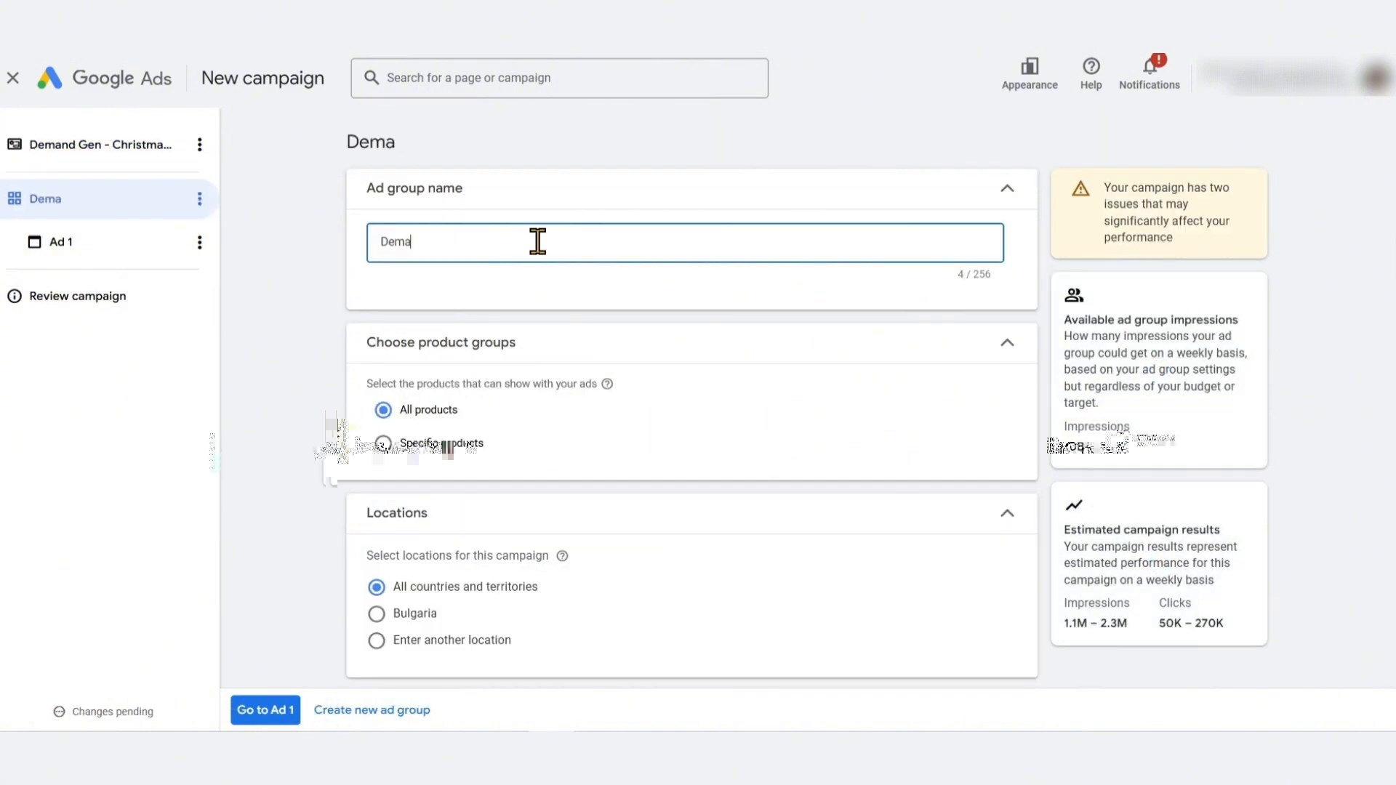
{"action": "type", "text": "nd "}
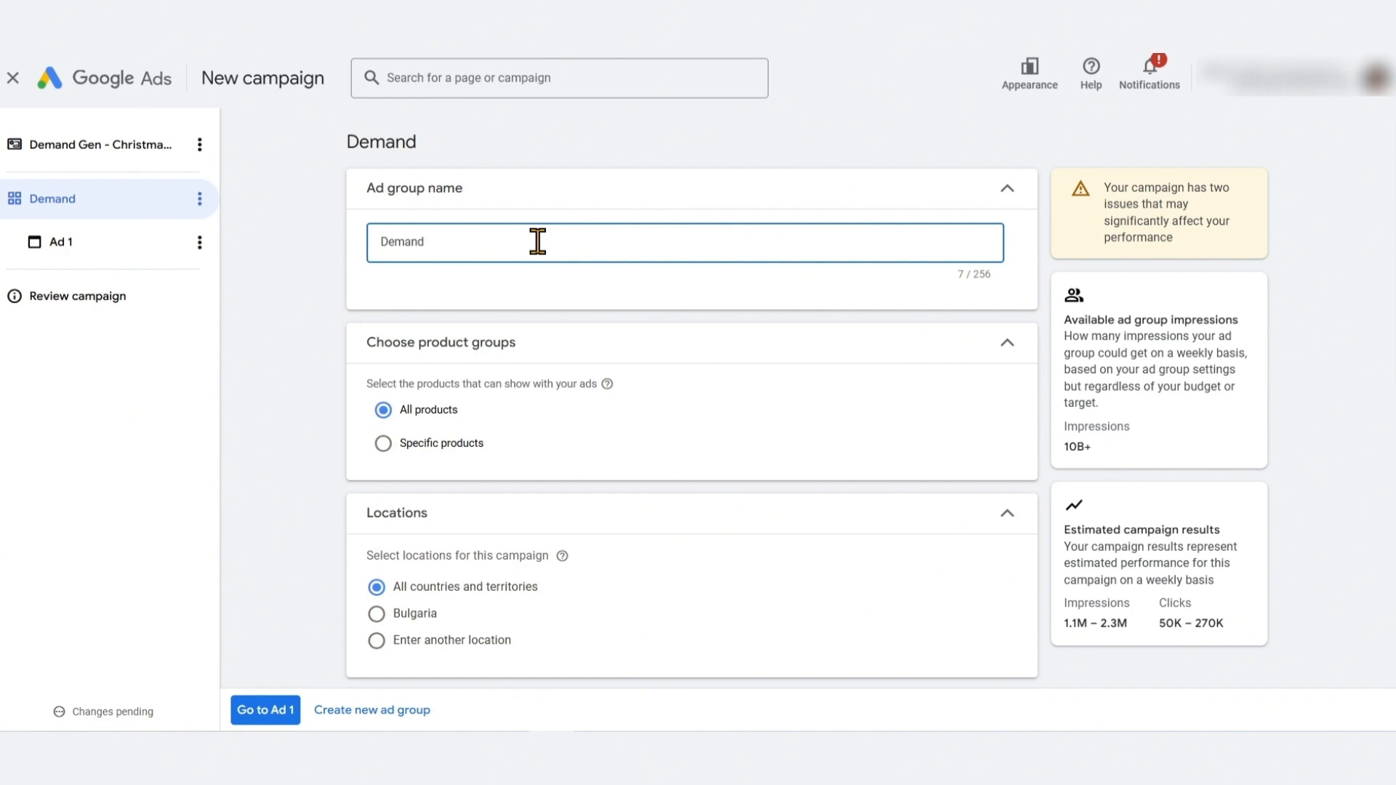
{"action": "type", "text": "Gen - Christmas "}
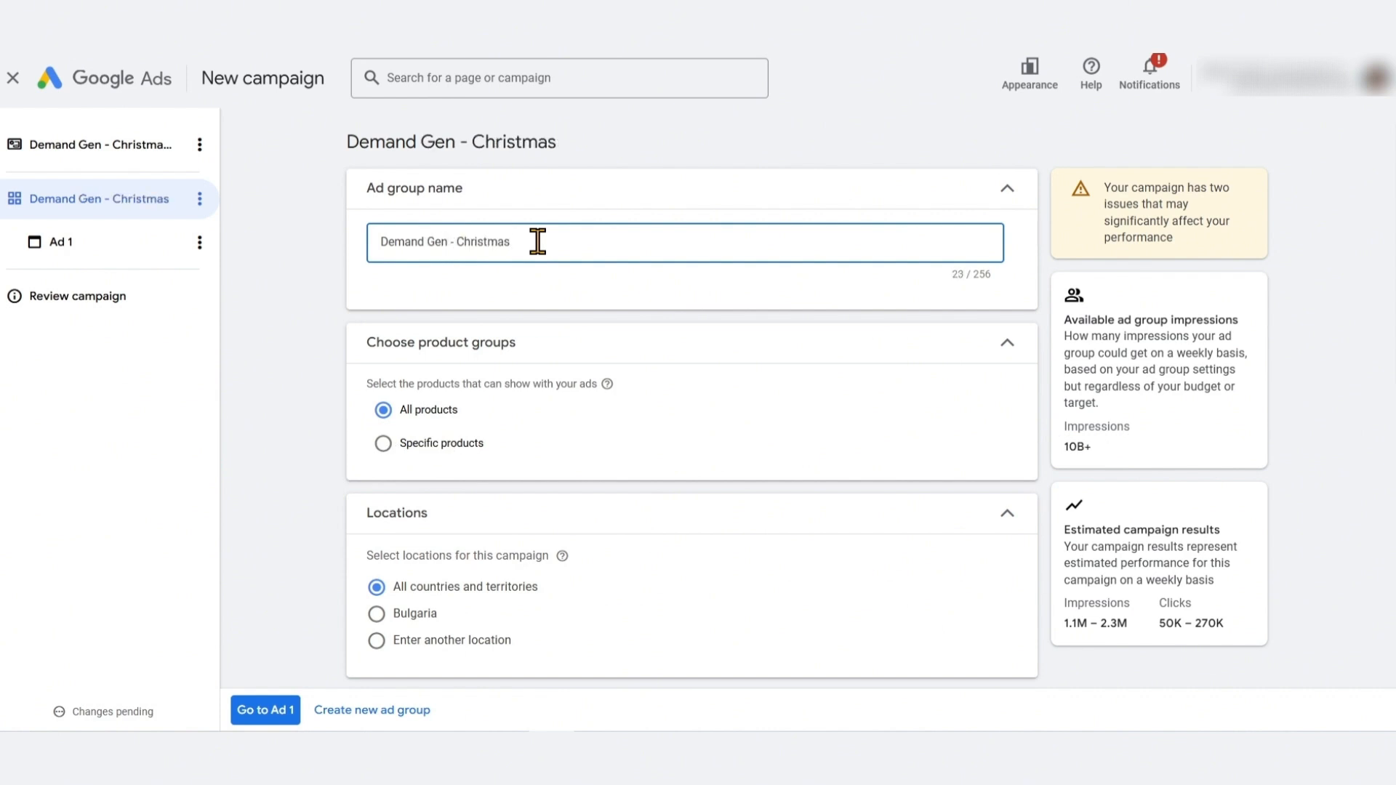
{"action": "type", "text": "Ad Group"}
{"action": "left_click", "coordinate": [280, 386]}
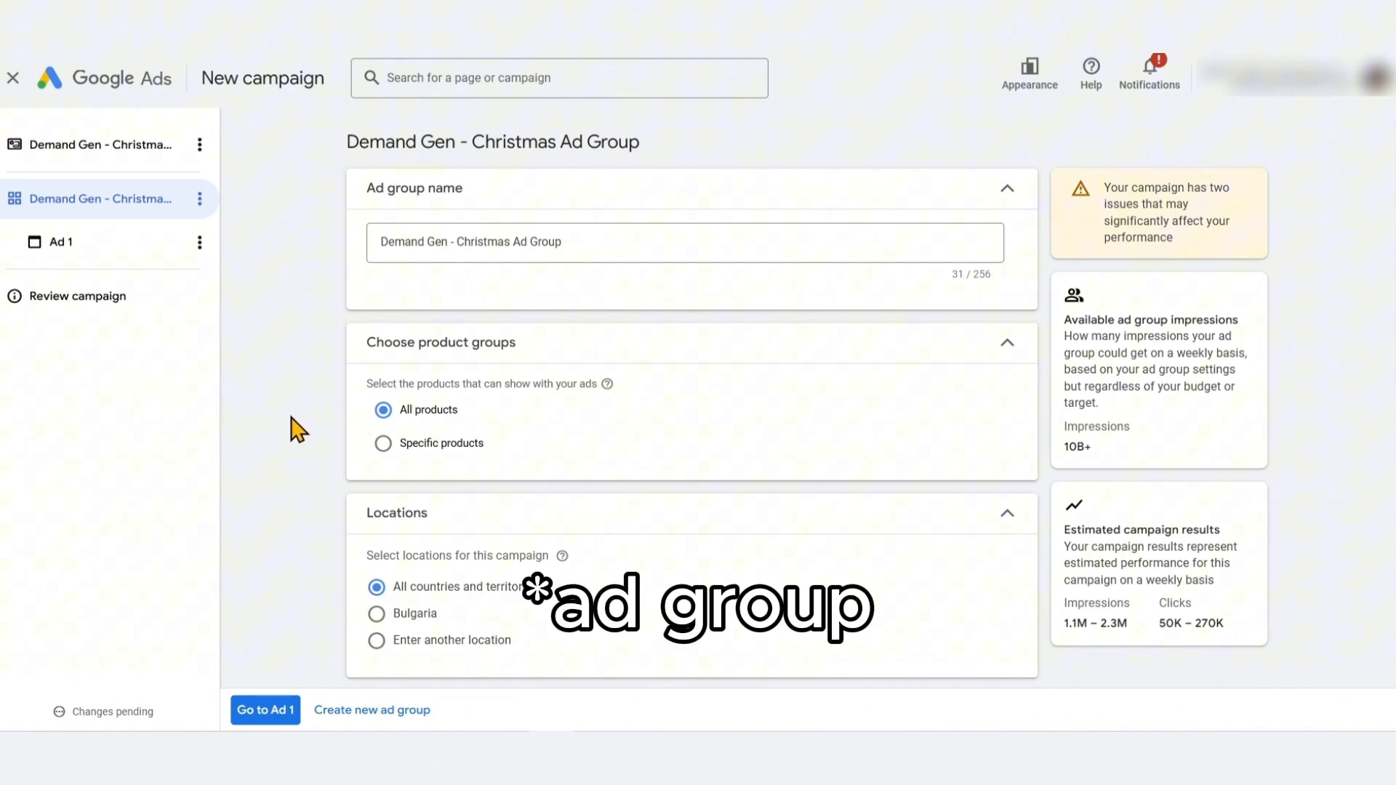
Target specific products in the ad group and select products by Product type
{"action": "left_click", "coordinate": [382, 445]}
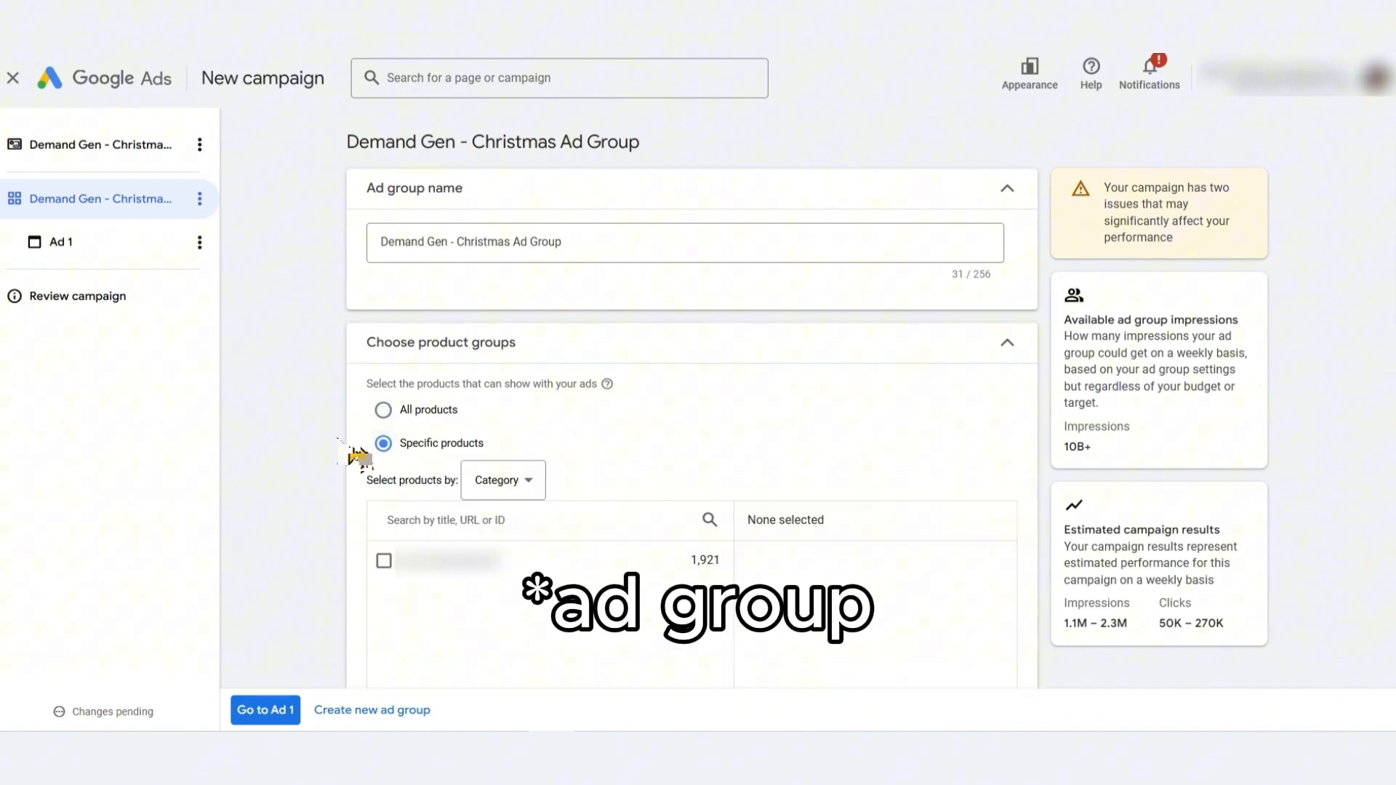
{"action": "scroll", "coordinate": [349, 455], "scroll_direction": "down", "scroll_amount": 3}
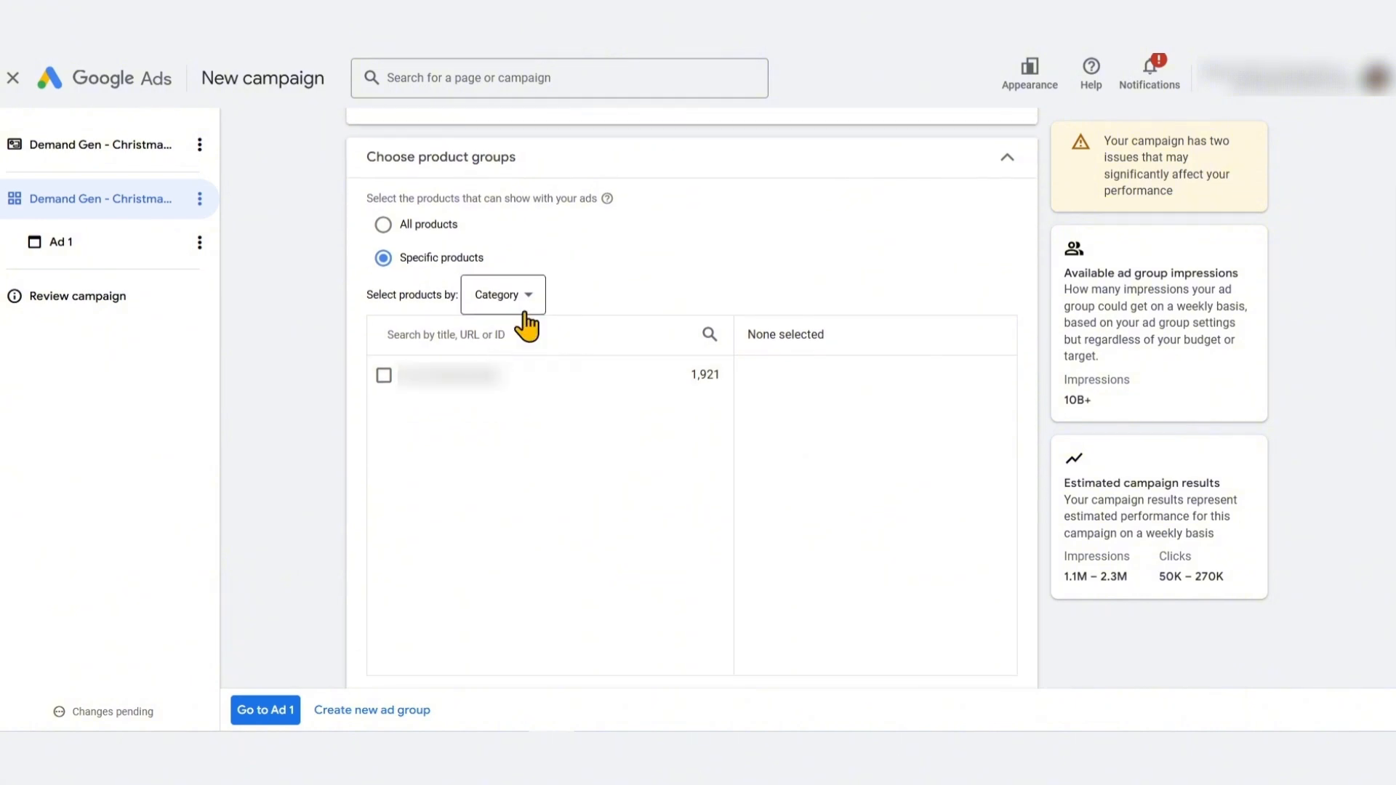
{"action": "left_click", "coordinate": [530, 322]}
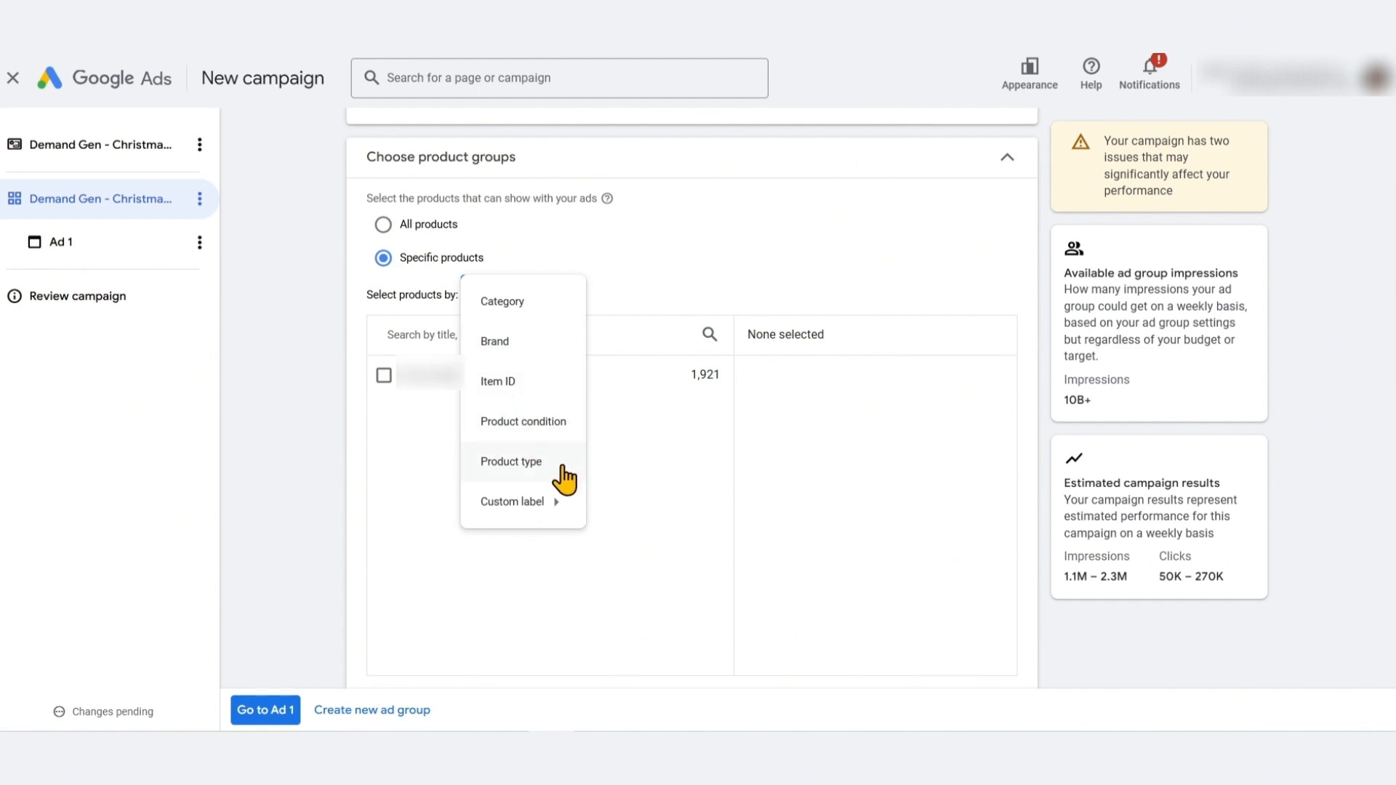
{"action": "mouse_move", "coordinate": [555, 507]}
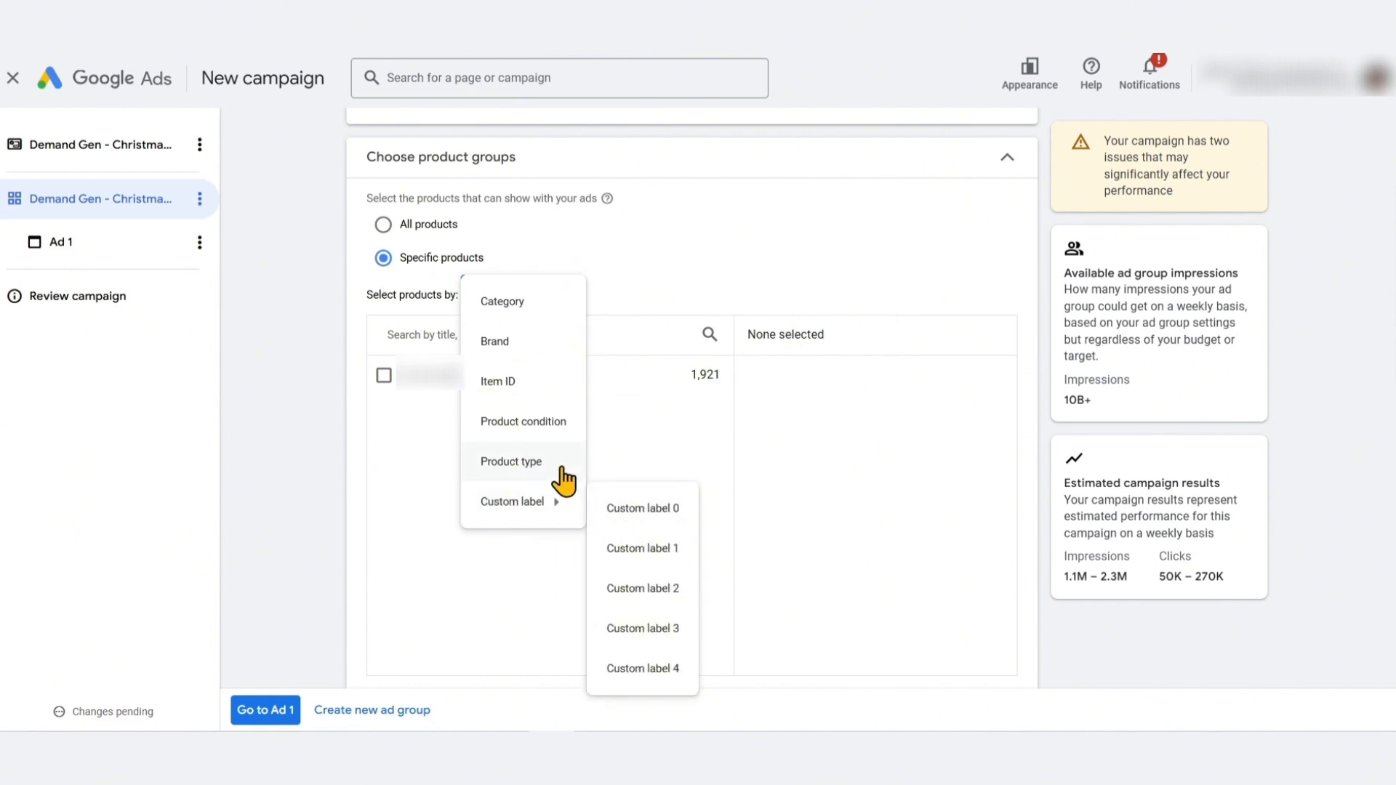
{"action": "left_click", "coordinate": [549, 463]}
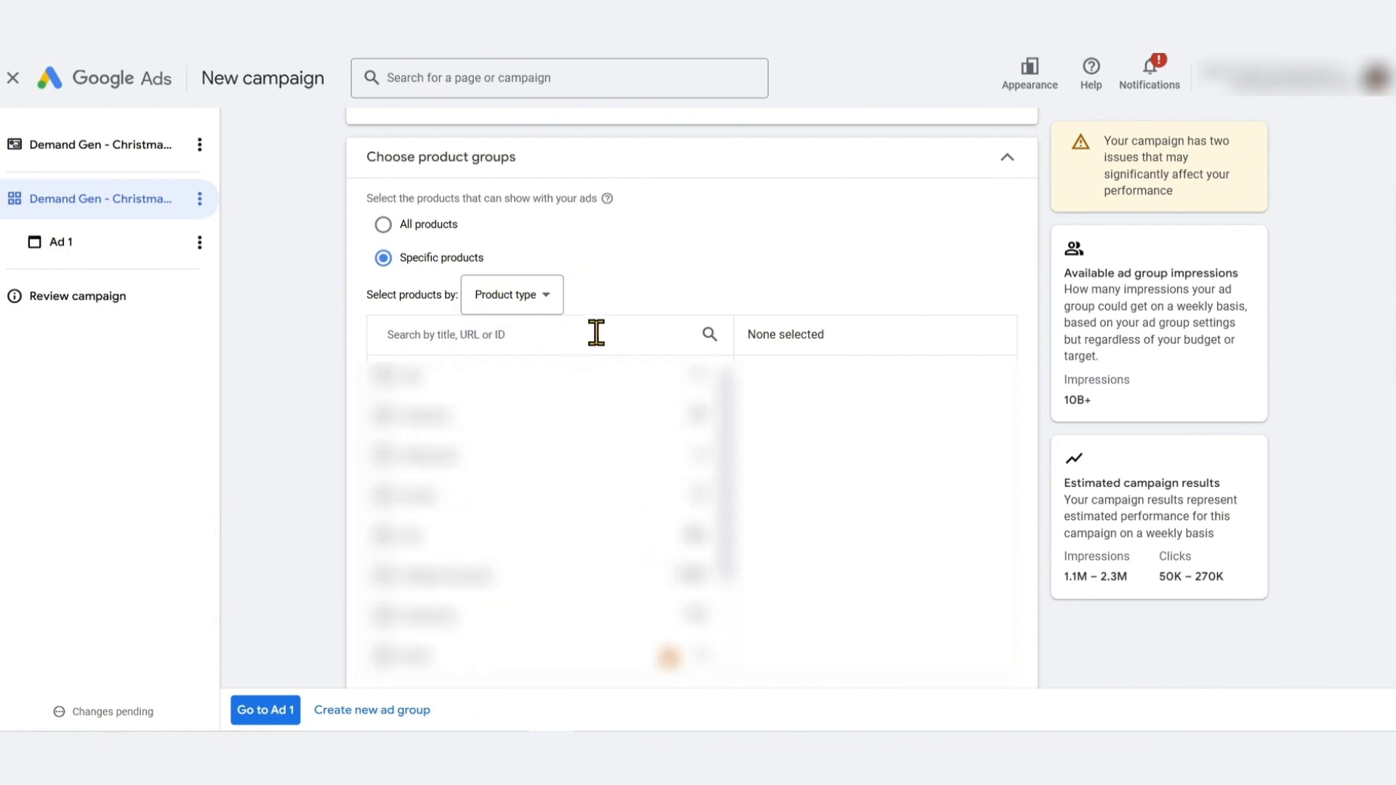
{"action": "left_click", "coordinate": [538, 302]}
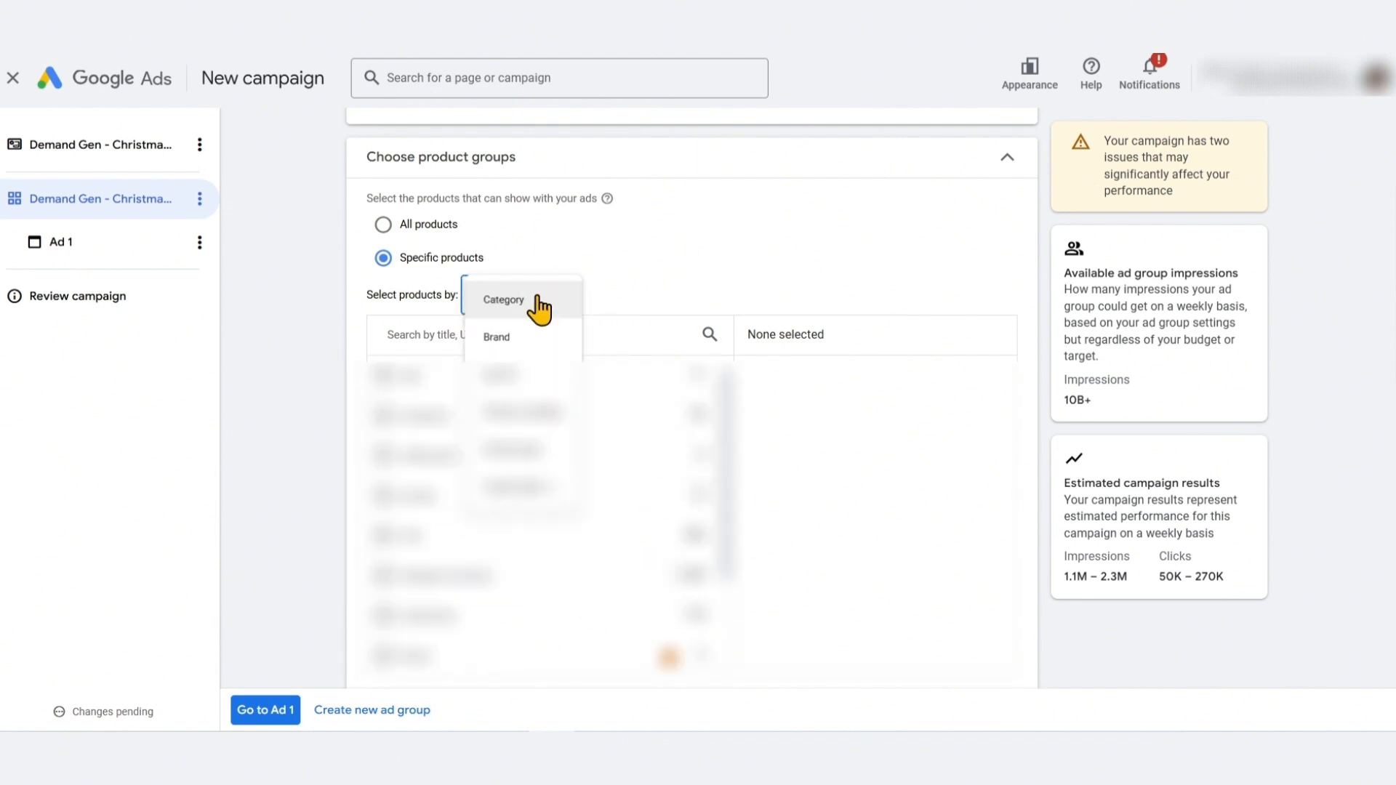
{"action": "left_click", "coordinate": [301, 357]}
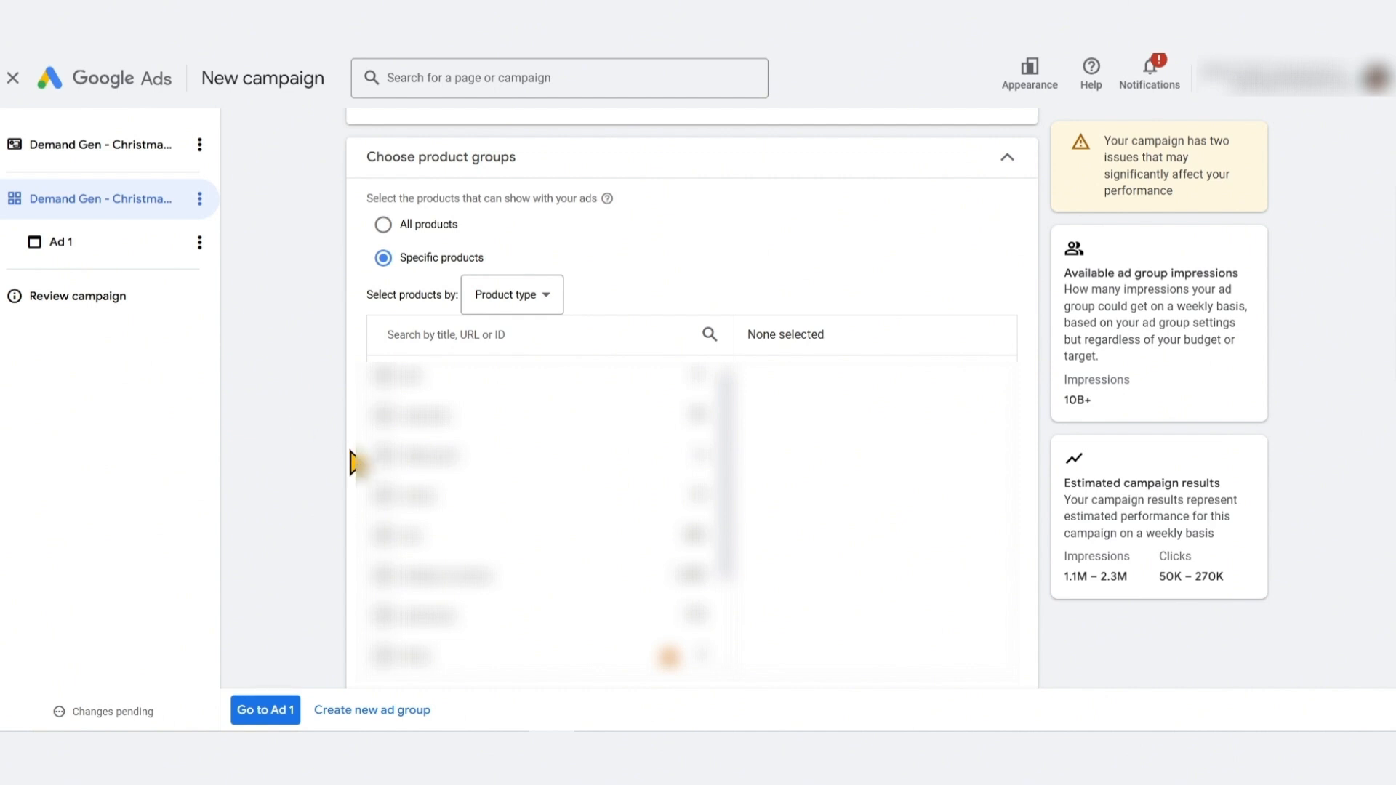
Select one product type in the specific products list for the ad group
{"action": "left_click", "coordinate": [383, 576]}
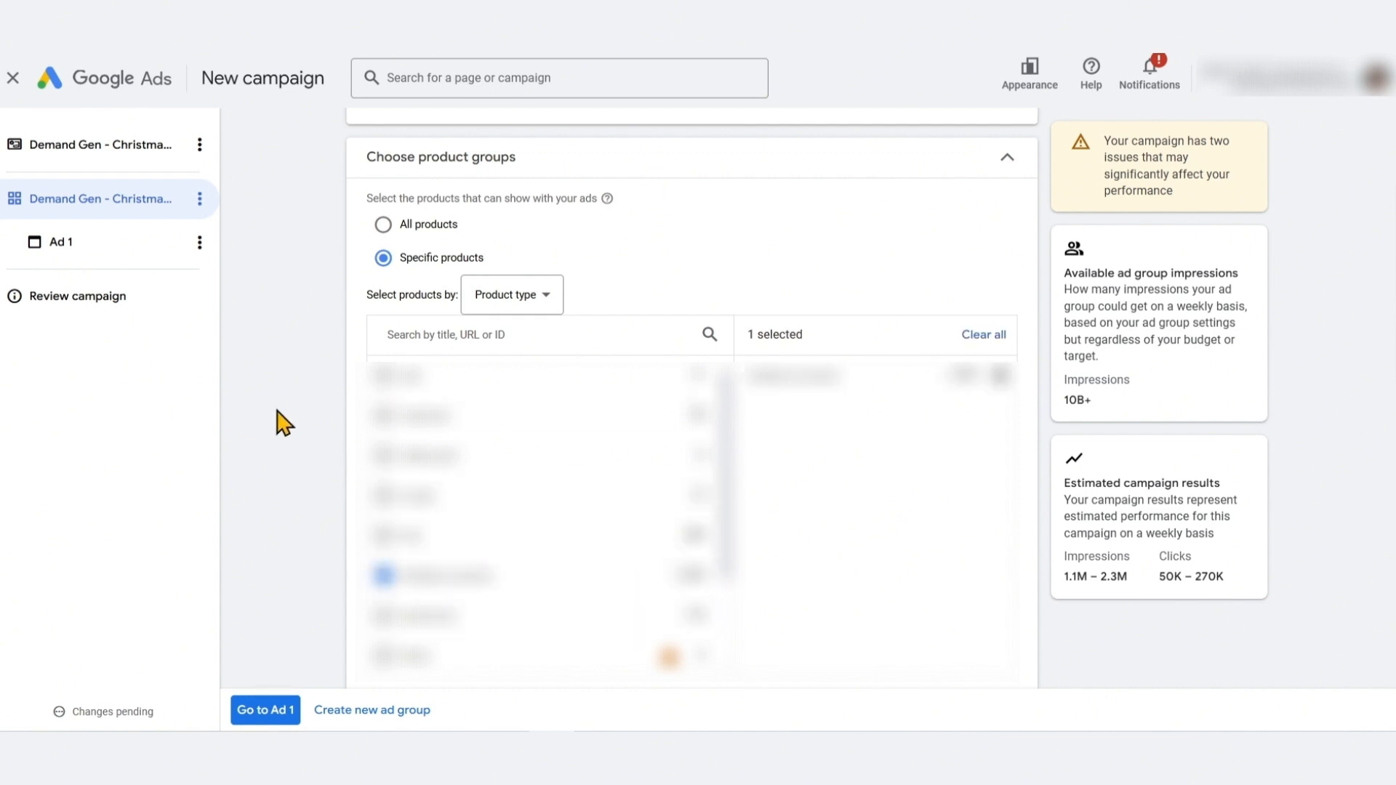
{"action": "scroll", "coordinate": [320, 364], "scroll_direction": "down", "scroll_amount": 1}
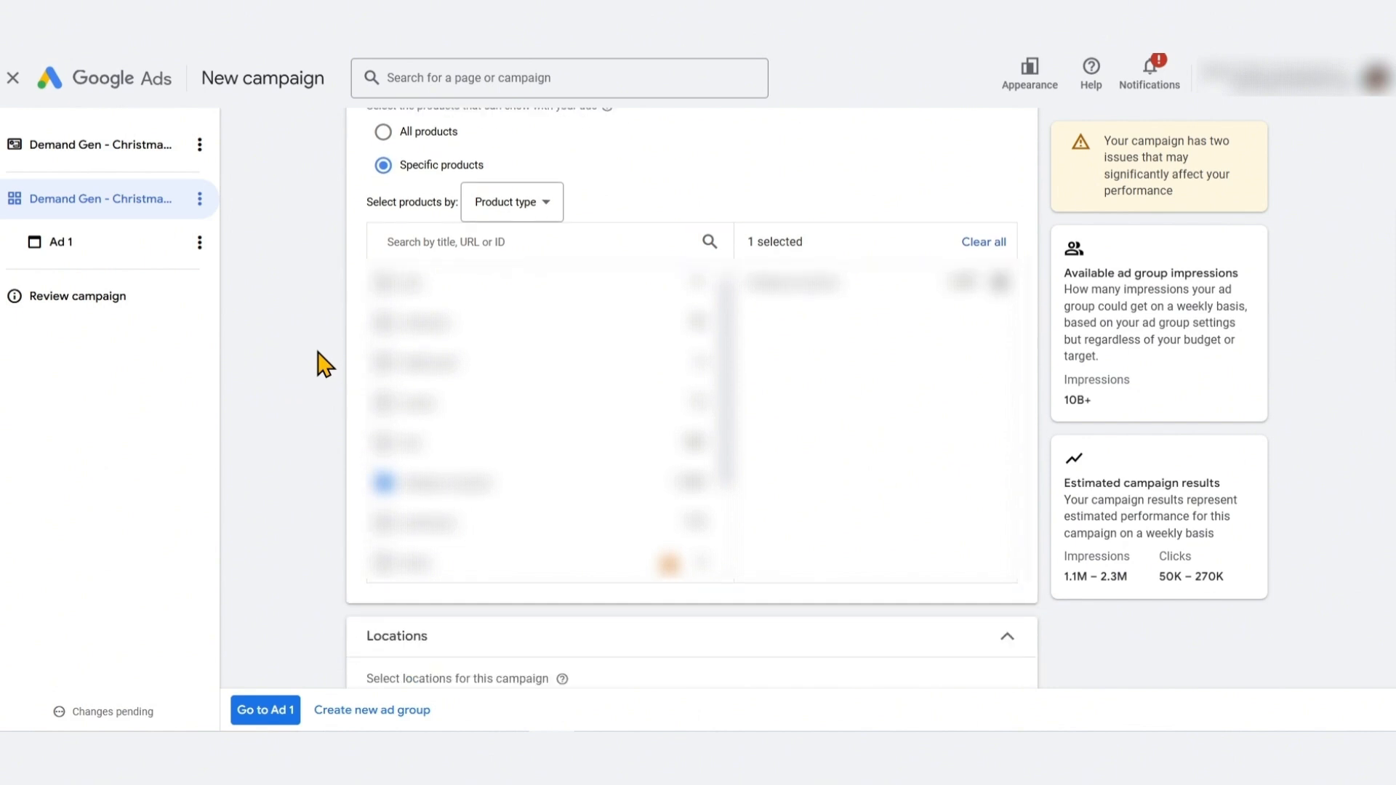
{"action": "scroll", "coordinate": [320, 363], "scroll_direction": "up", "scroll_amount": 1}
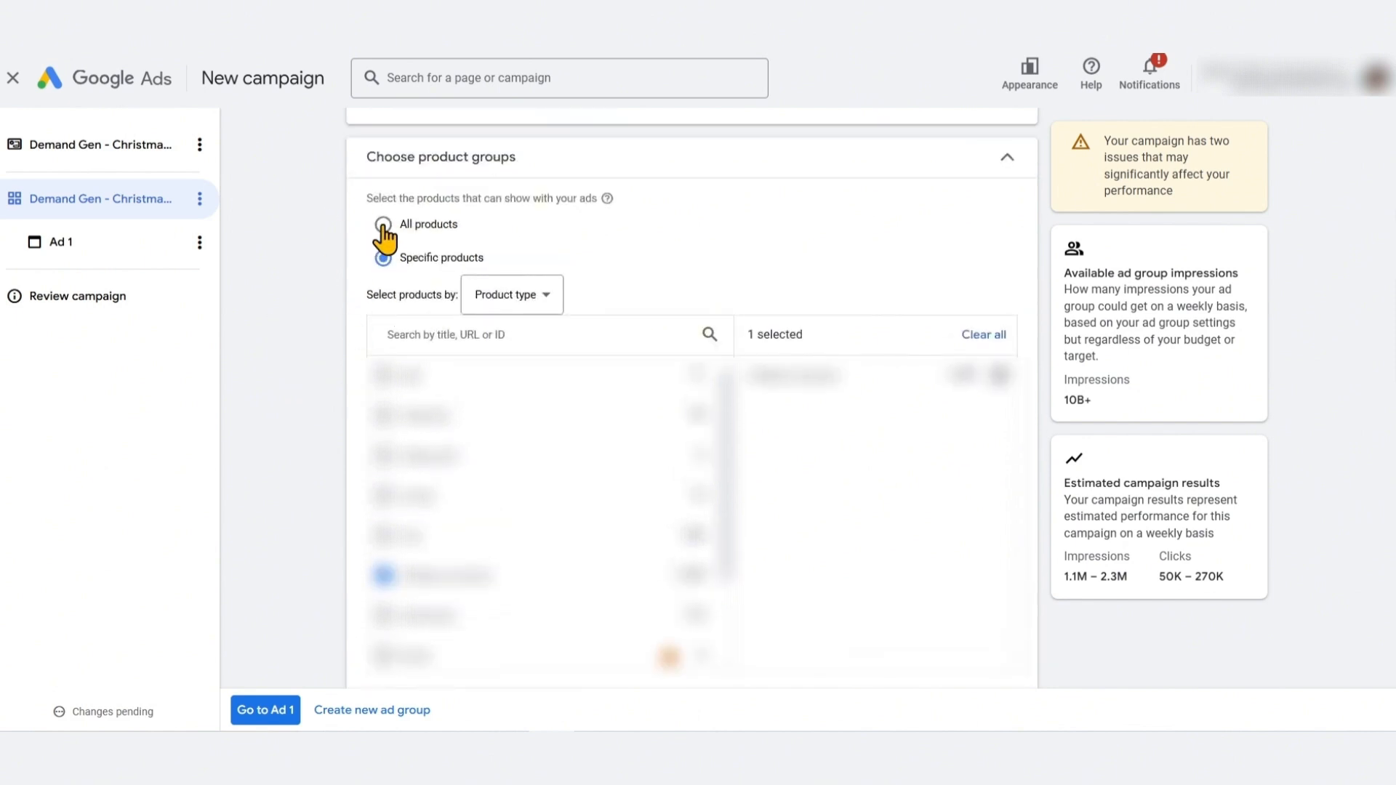
{"action": "scroll", "coordinate": [321, 305], "scroll_direction": "down", "scroll_amount": 5}
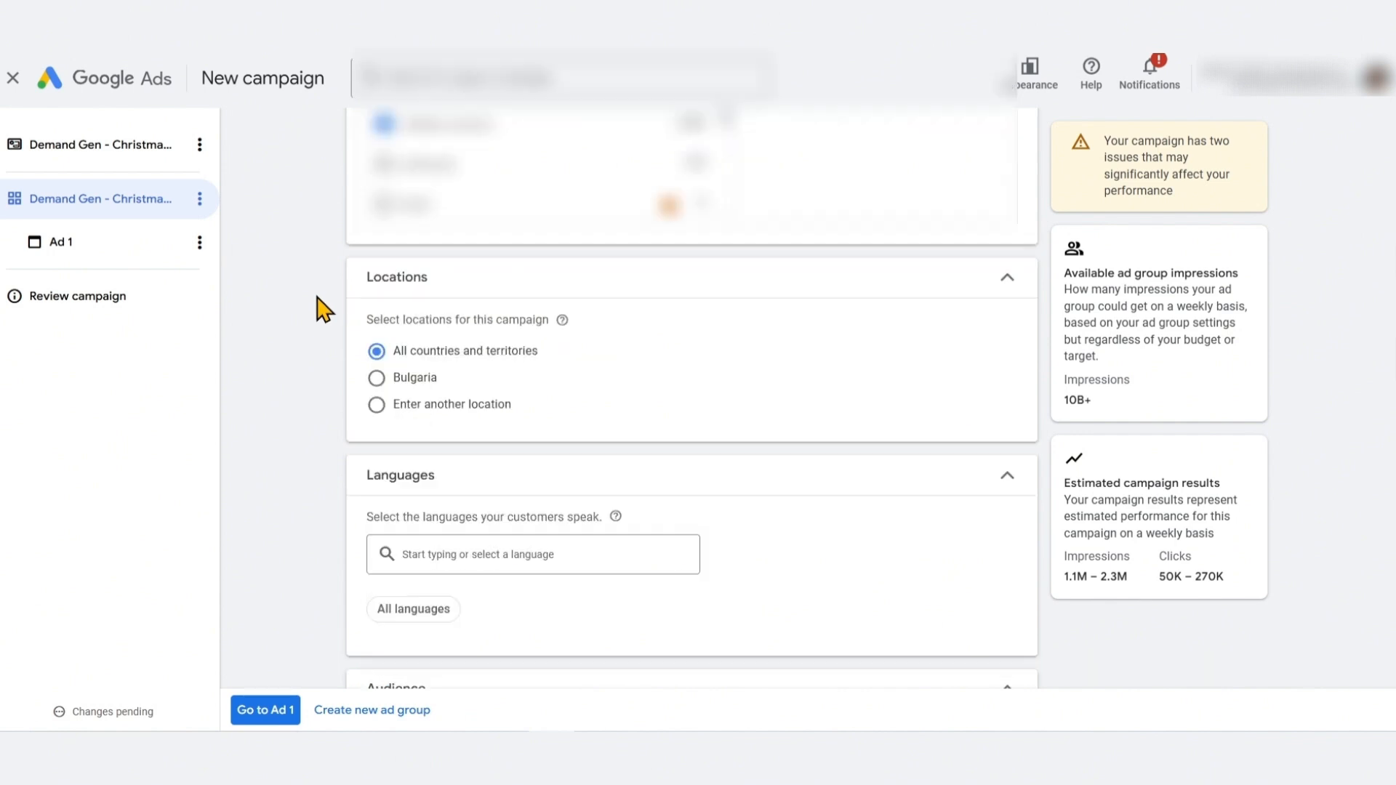
Target another location and choose United States from the location suggestions
{"action": "left_click", "coordinate": [372, 400]}
{"action": "left_click", "coordinate": [575, 440]}
{"action": "type", "text": "United"}
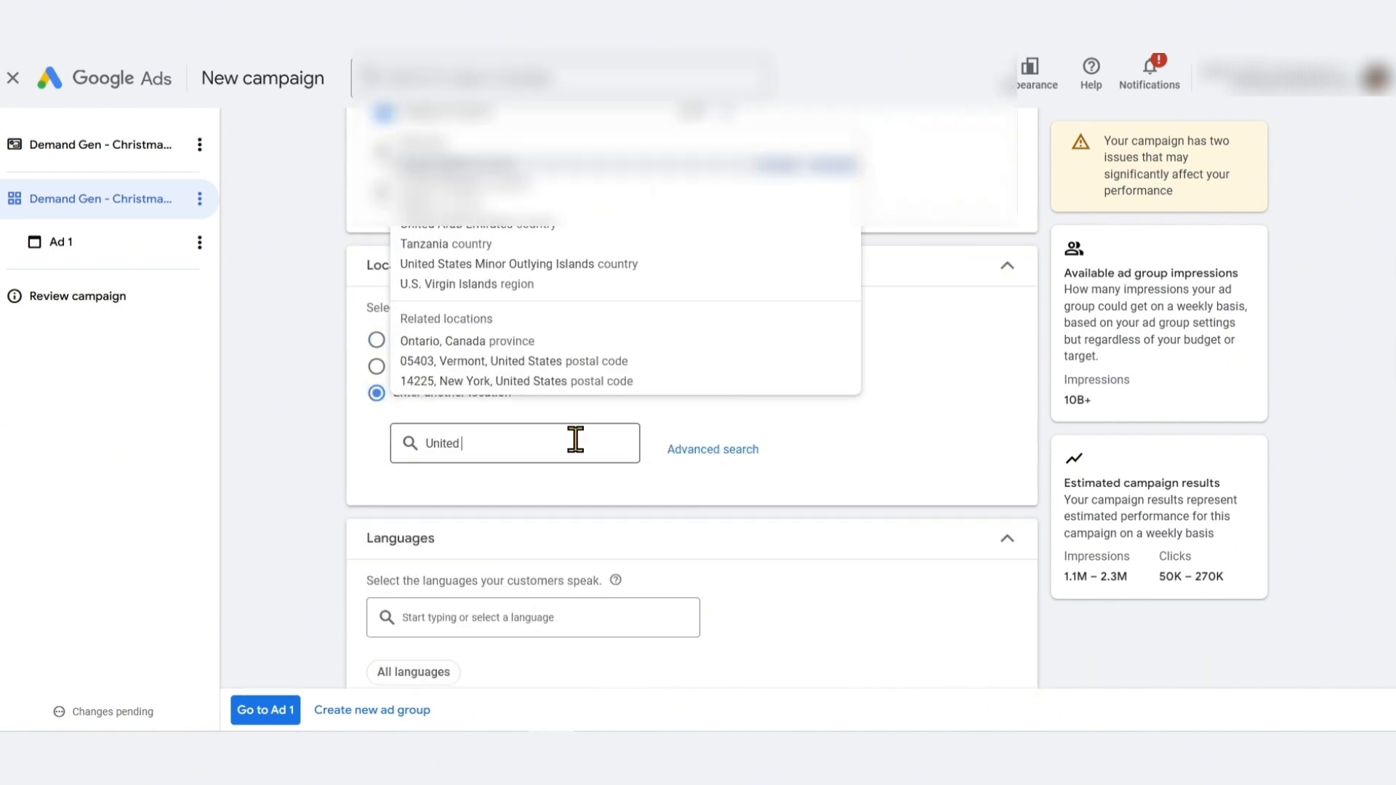
{"action": "type", "text": " States"}
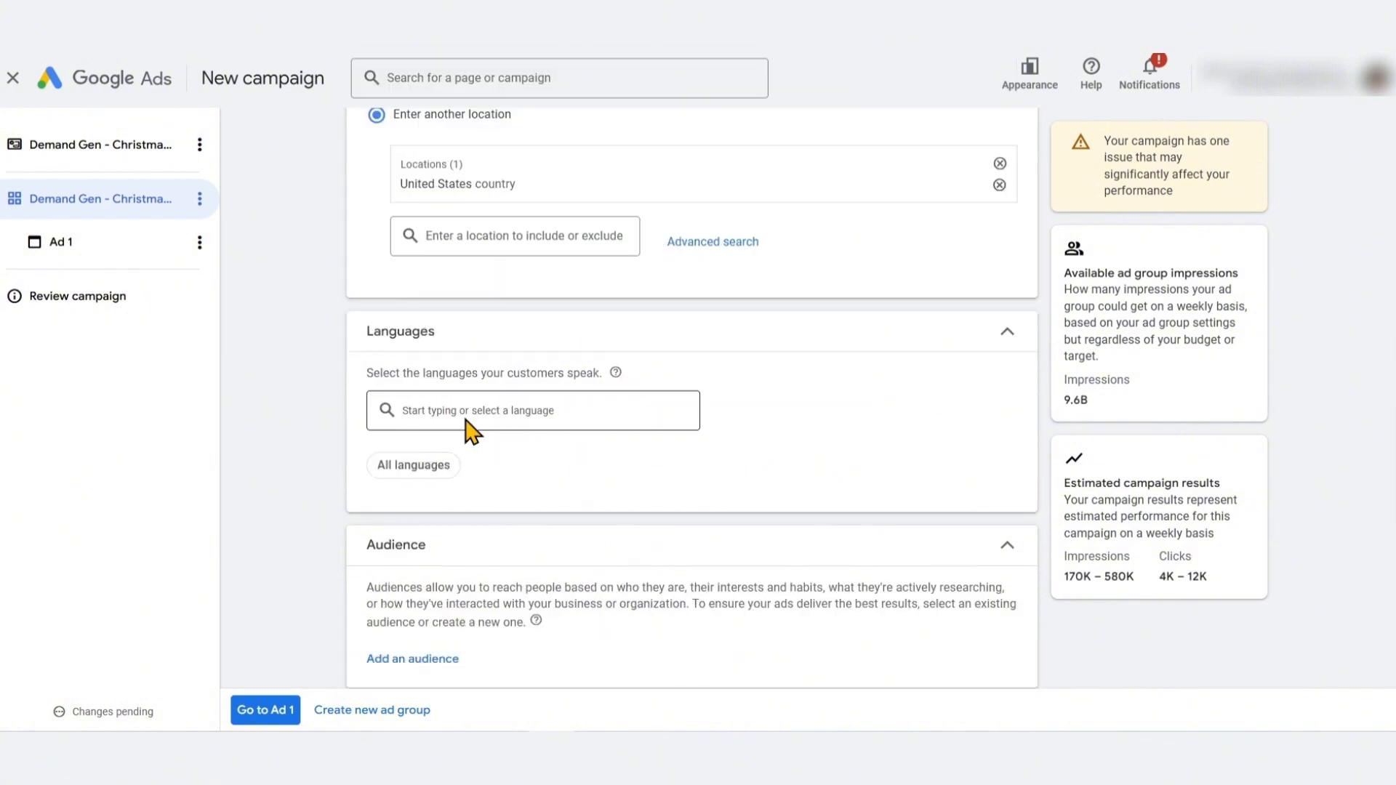
{"action": "left_click", "coordinate": [465, 420]}
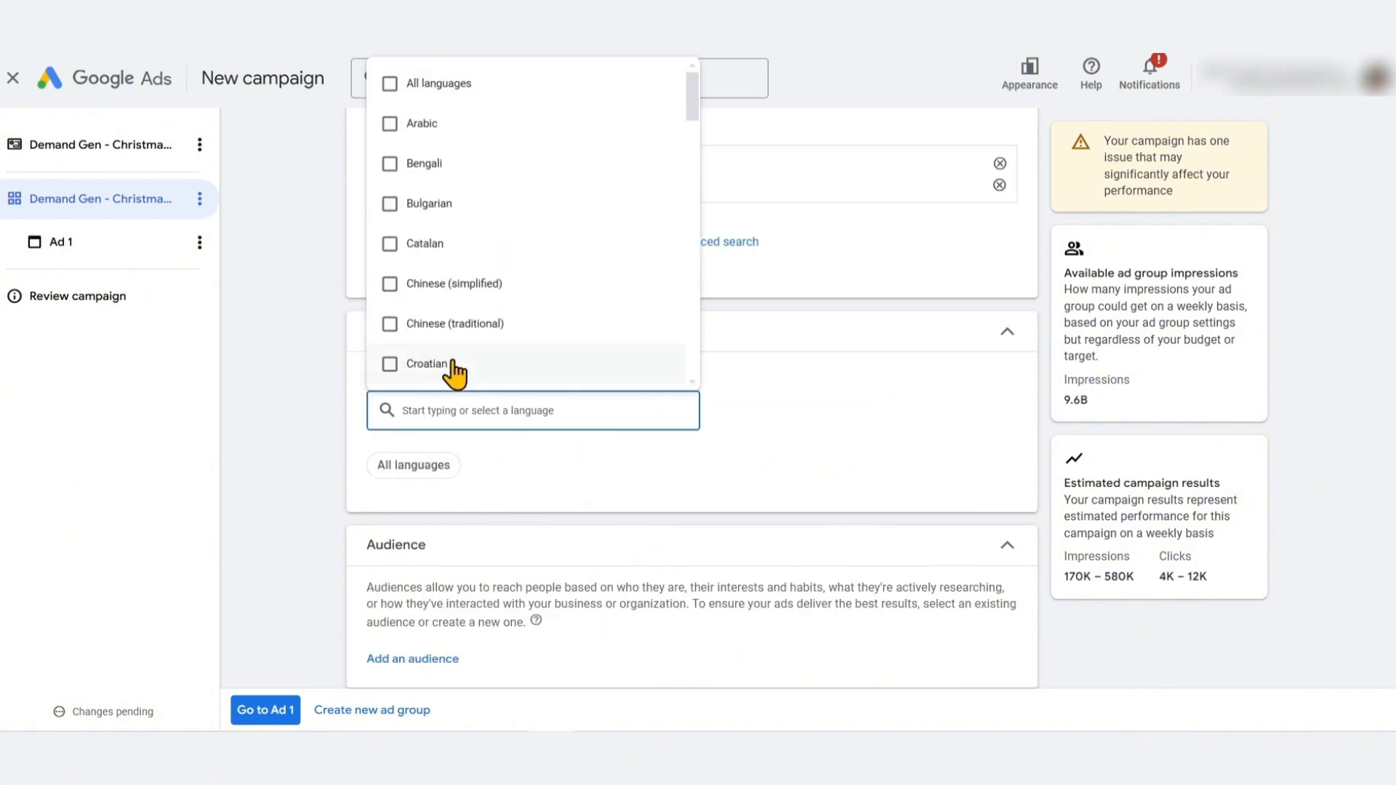
Set the ad group's language to English
{"action": "scroll", "coordinate": [507, 266], "scroll_direction": "down", "scroll_amount": 1}
{"action": "scroll", "coordinate": [507, 267], "scroll_direction": "down", "scroll_amount": 3}
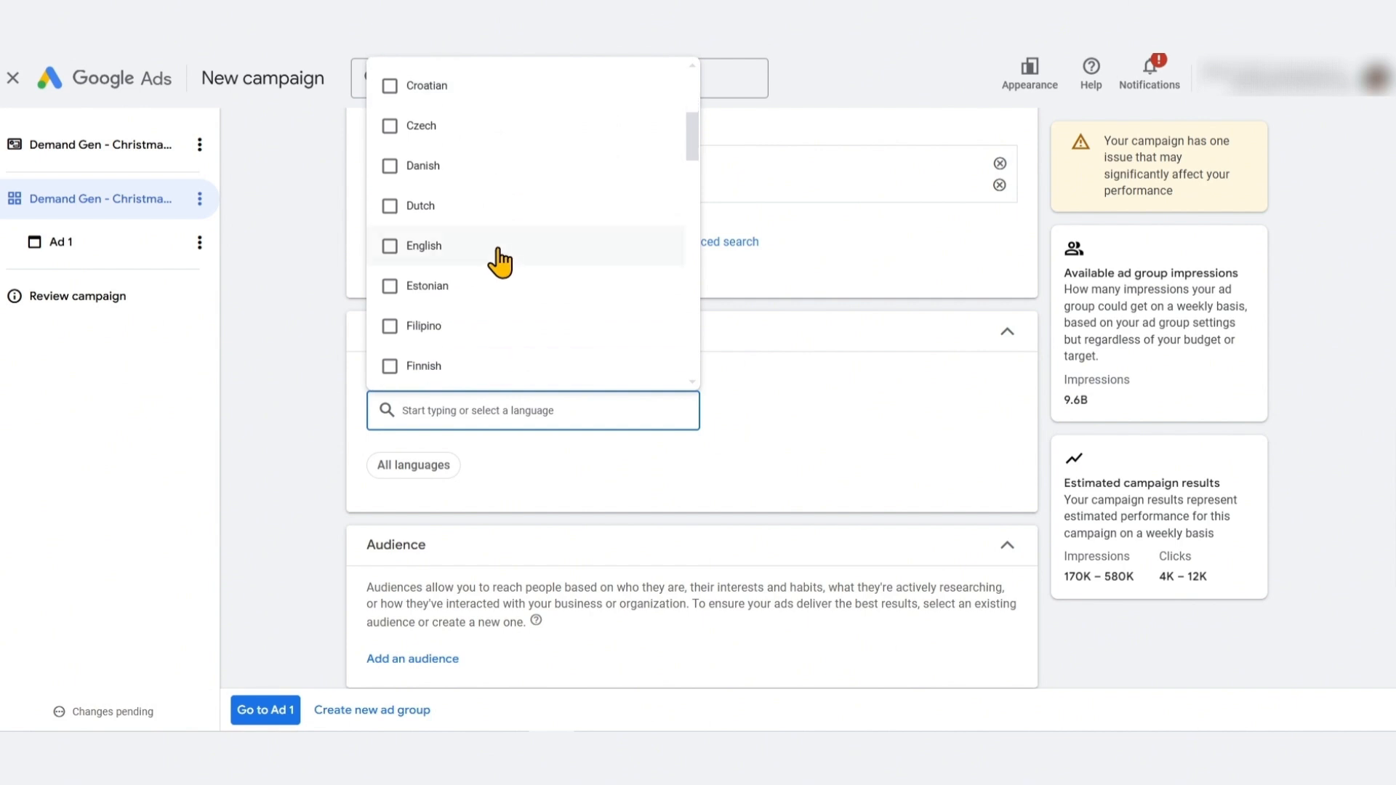
{"action": "left_click", "coordinate": [498, 247]}
{"action": "left_click", "coordinate": [265, 538]}
{"action": "scroll", "coordinate": [265, 538], "scroll_direction": "down", "scroll_amount": 4}
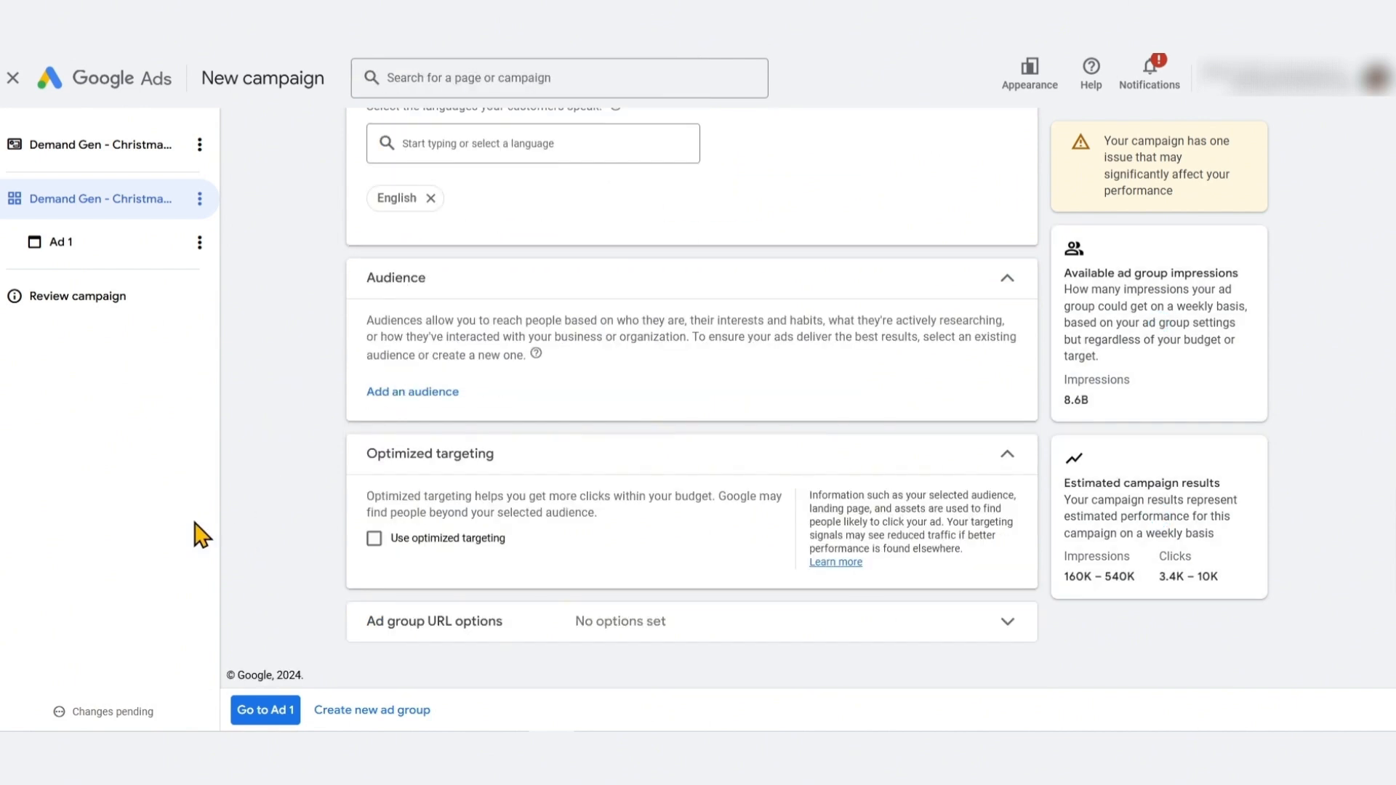
Open the audience selection and browse the existing audiences
{"action": "left_click", "coordinate": [383, 393]}
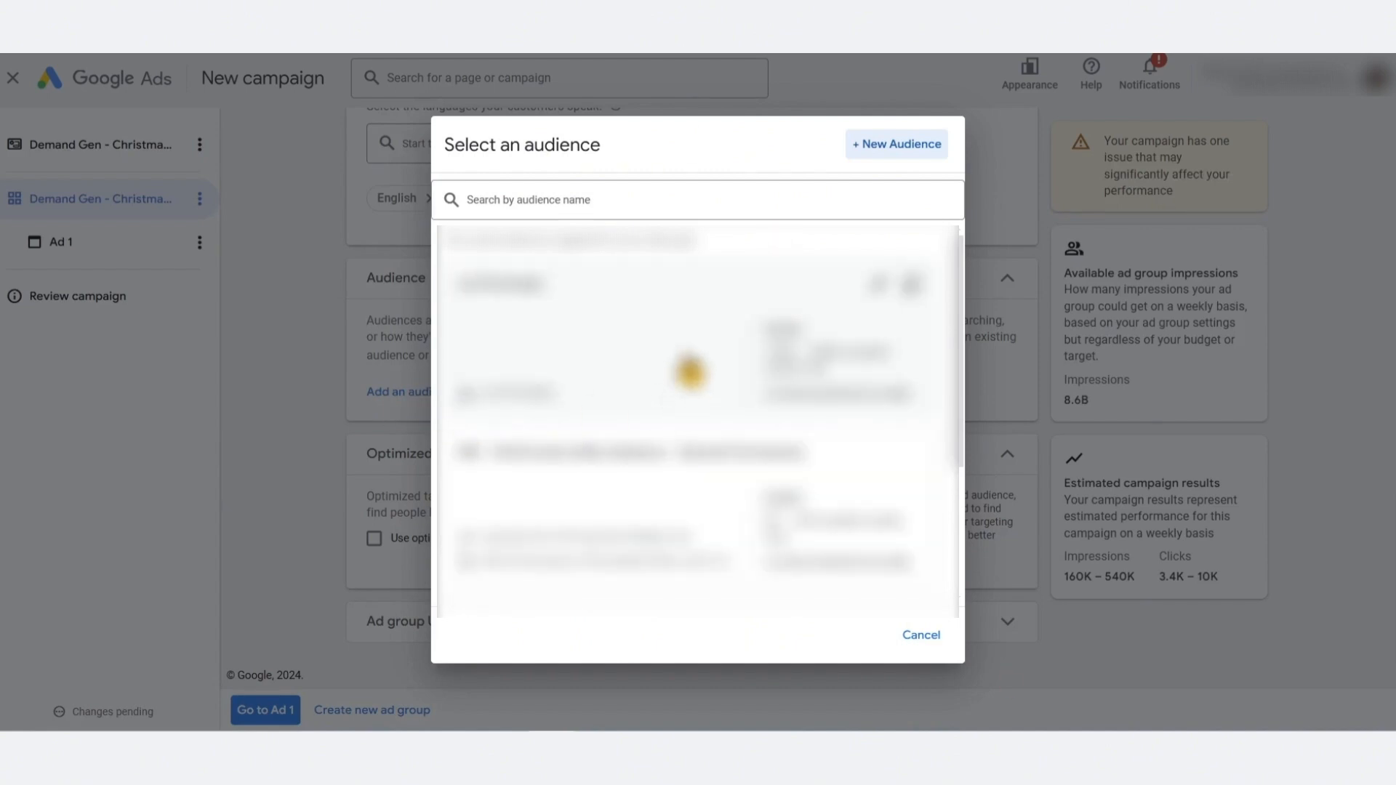
{"action": "scroll", "coordinate": [691, 372], "scroll_direction": "down", "scroll_amount": 3}
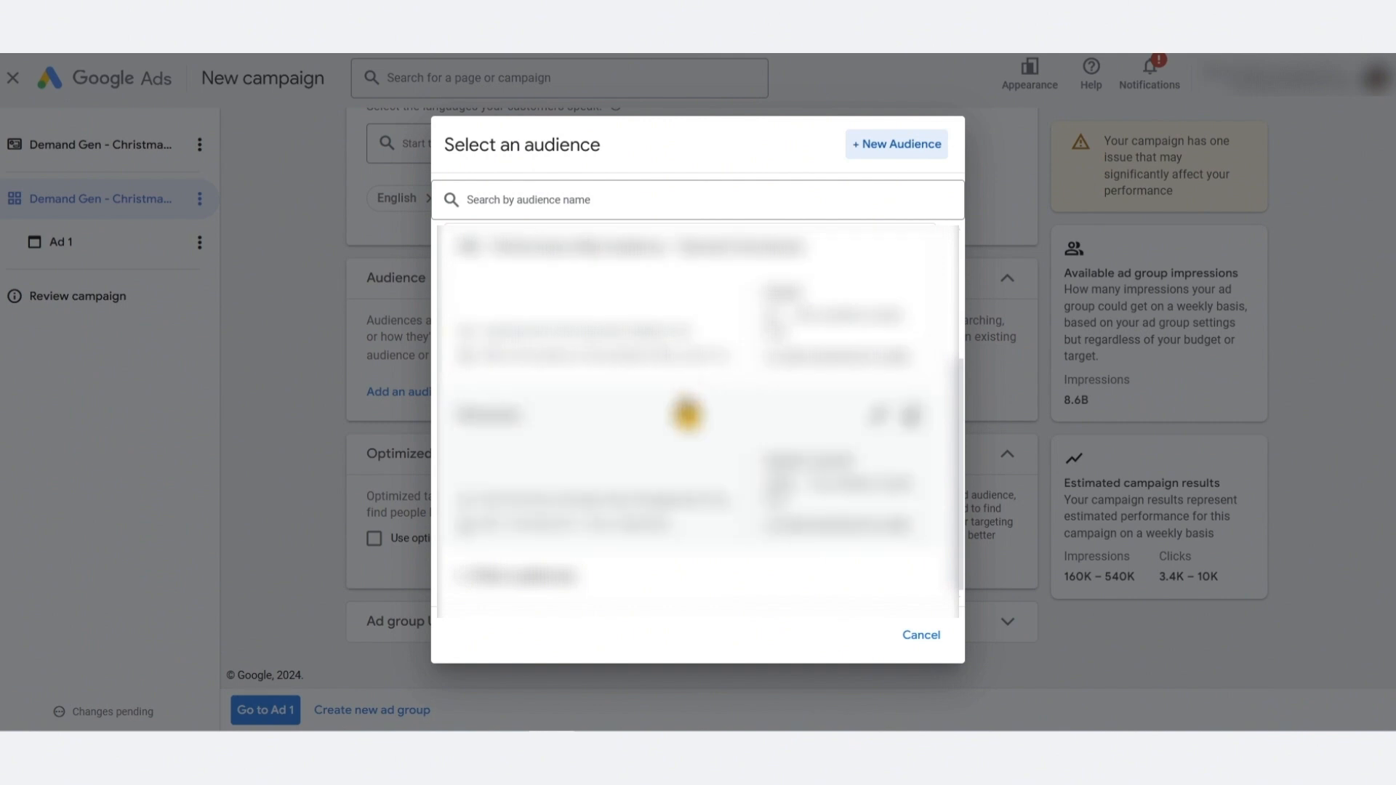
{"action": "scroll", "coordinate": [690, 481], "scroll_direction": "up", "scroll_amount": 3}
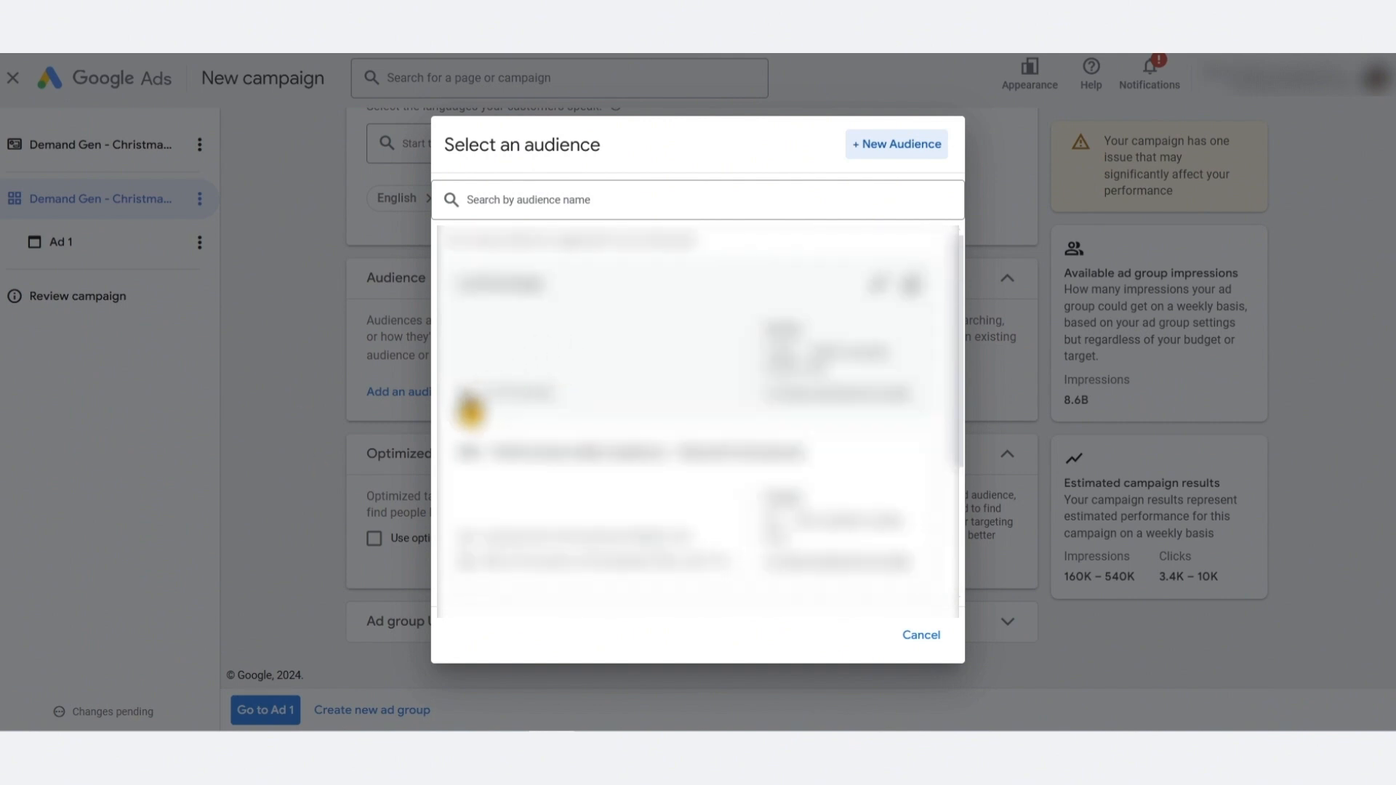
{"action": "scroll", "coordinate": [621, 416], "scroll_direction": "down", "scroll_amount": 3}
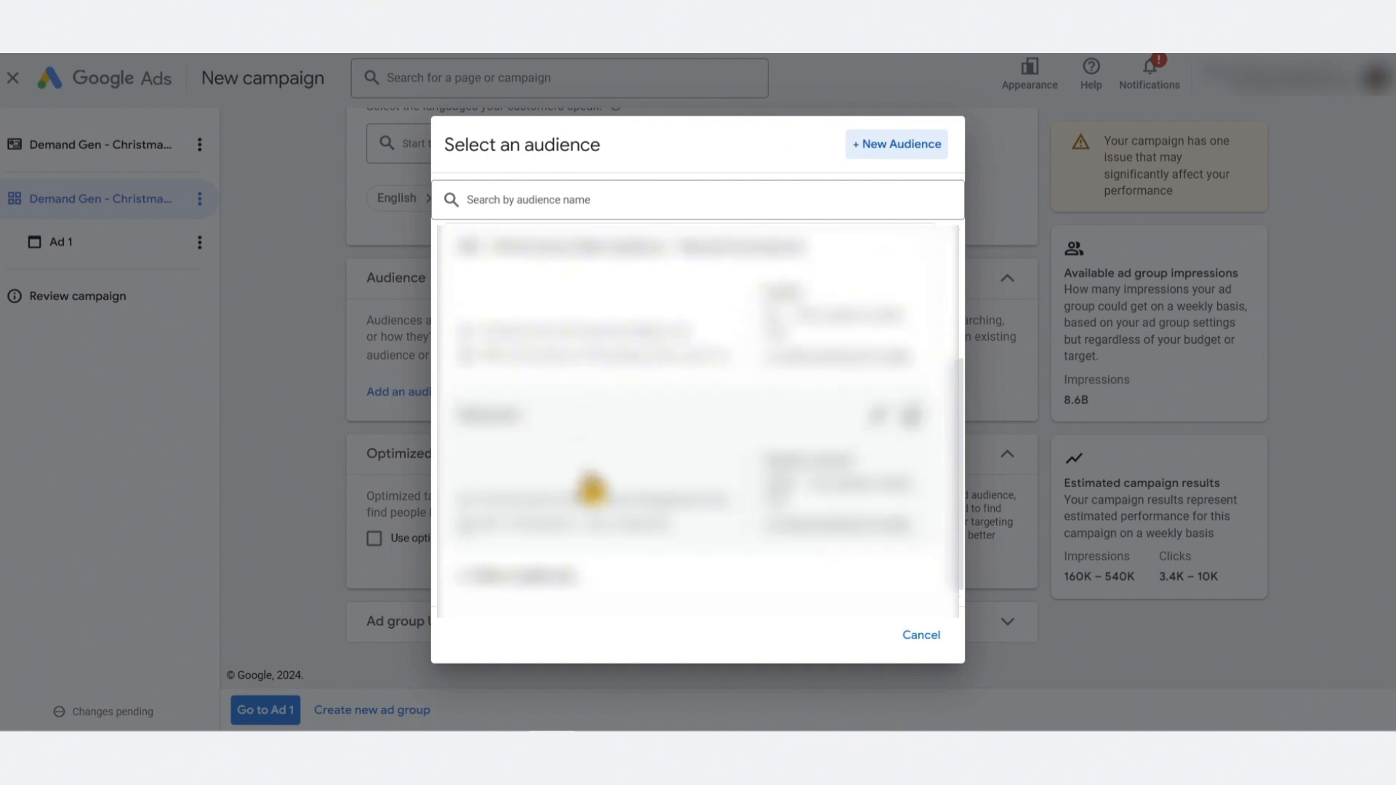
{"action": "scroll", "coordinate": [593, 487], "scroll_direction": "up", "scroll_amount": 3}
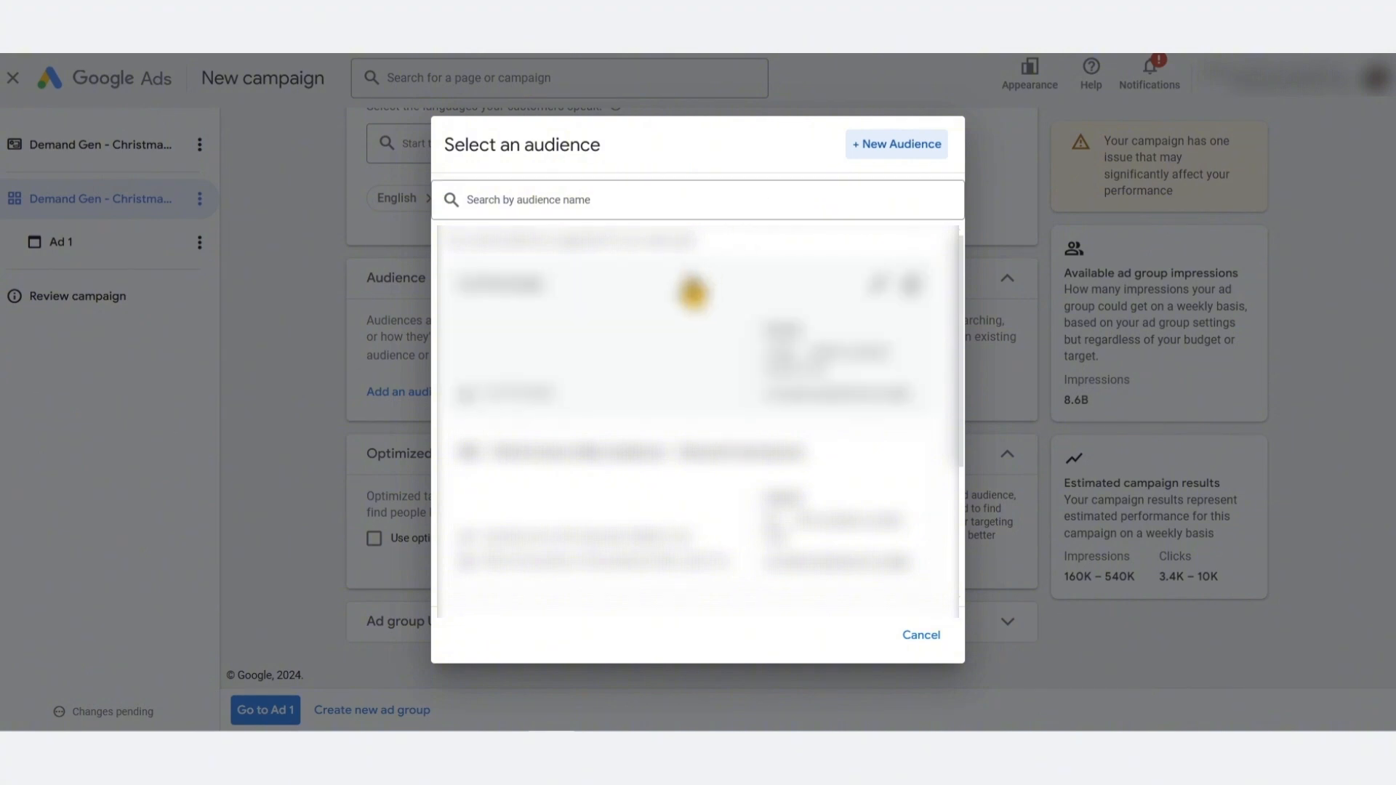
{"action": "scroll", "coordinate": [736, 372], "scroll_direction": "down", "scroll_amount": 3}
{"action": "scroll", "coordinate": [751, 386], "scroll_direction": "up", "scroll_amount": 3}
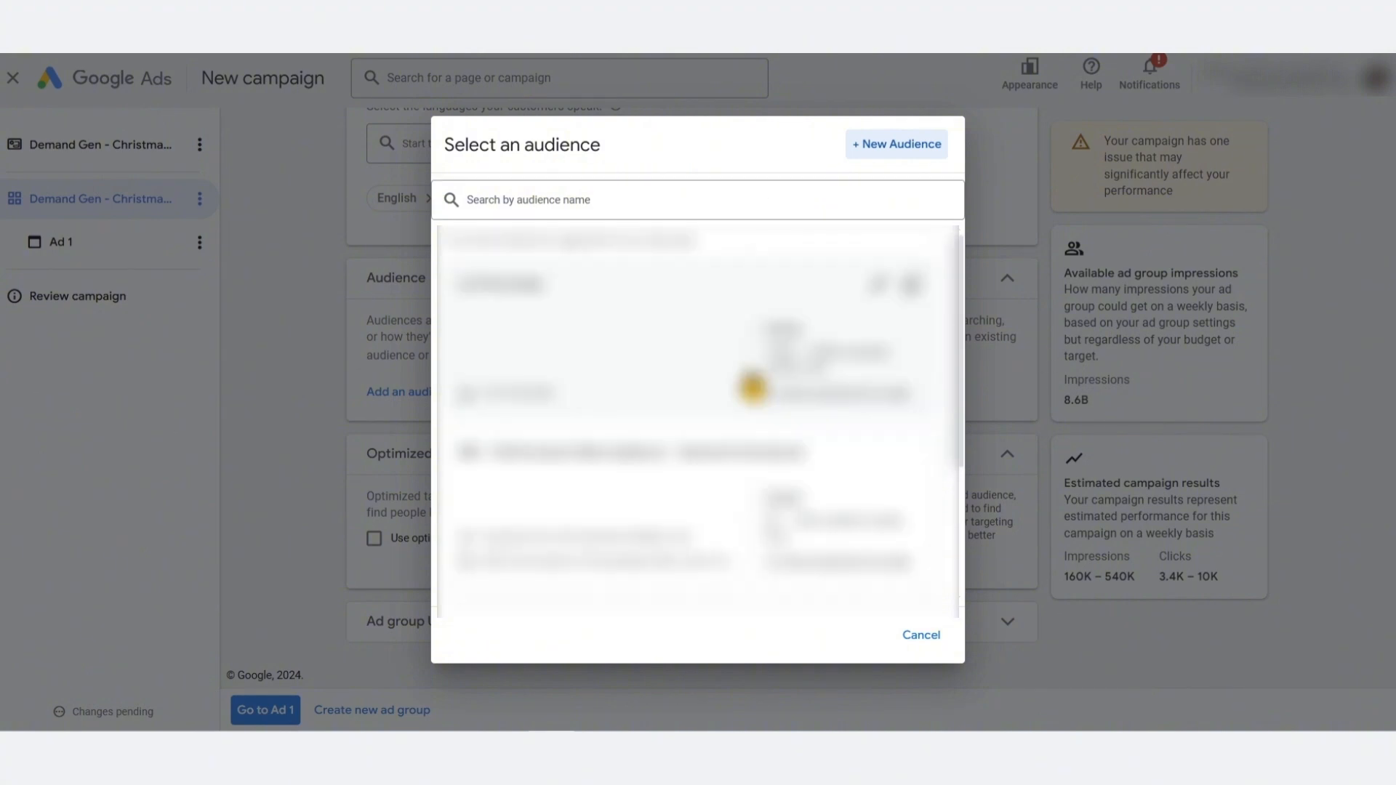
Start a new audience named Demand Gen - Christmas Audience
{"action": "left_click", "coordinate": [889, 145]}
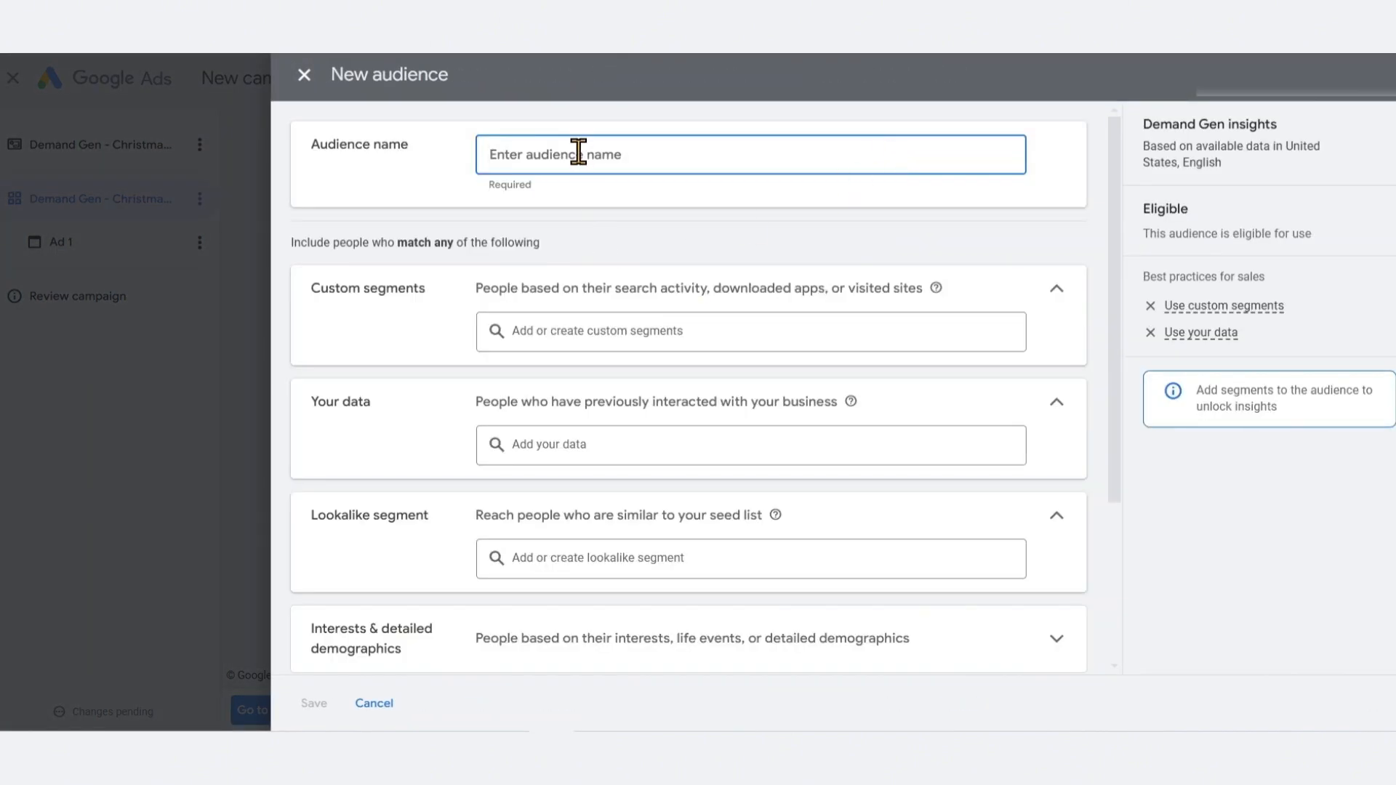
{"action": "type", "text": "Demand Gen - Christmas Audience"}
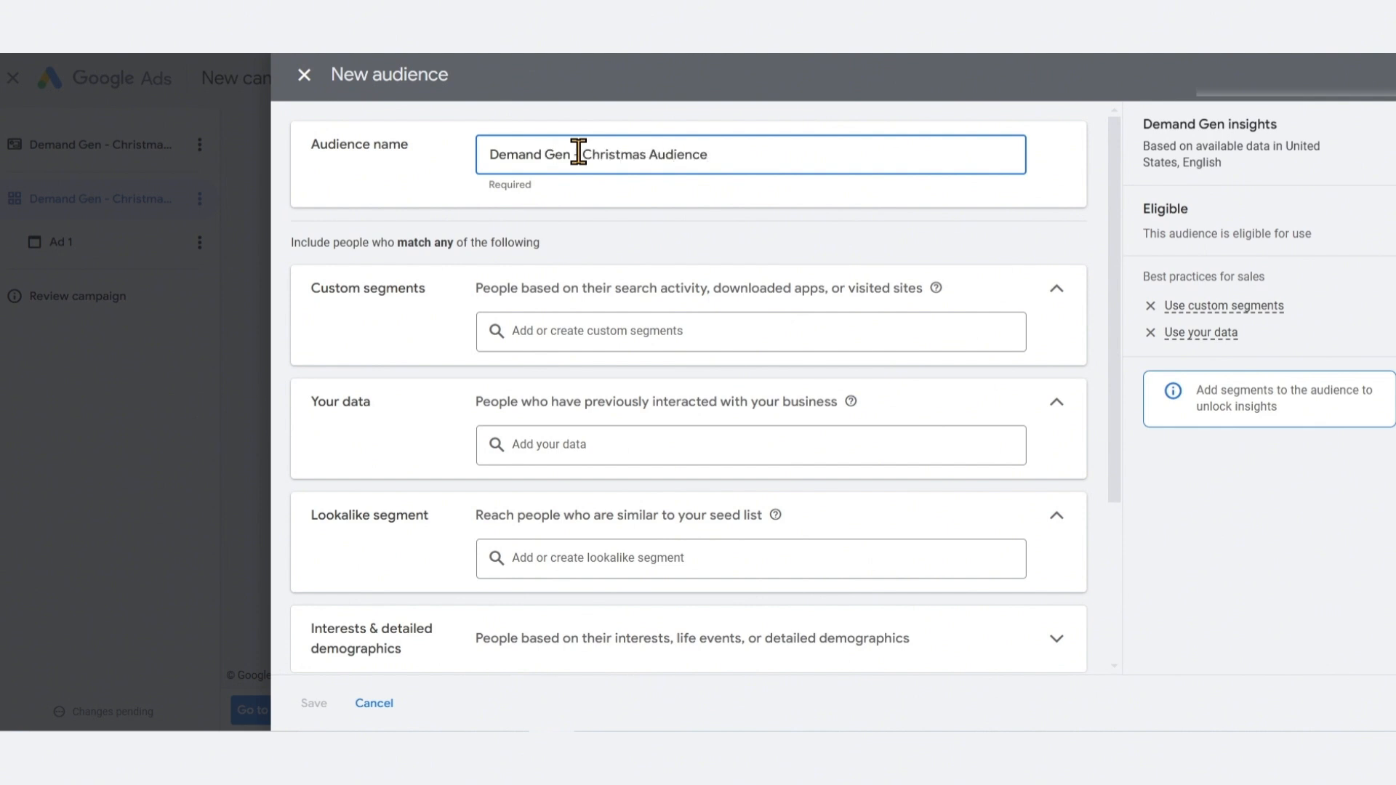
{"action": "left_click", "coordinate": [536, 275]}
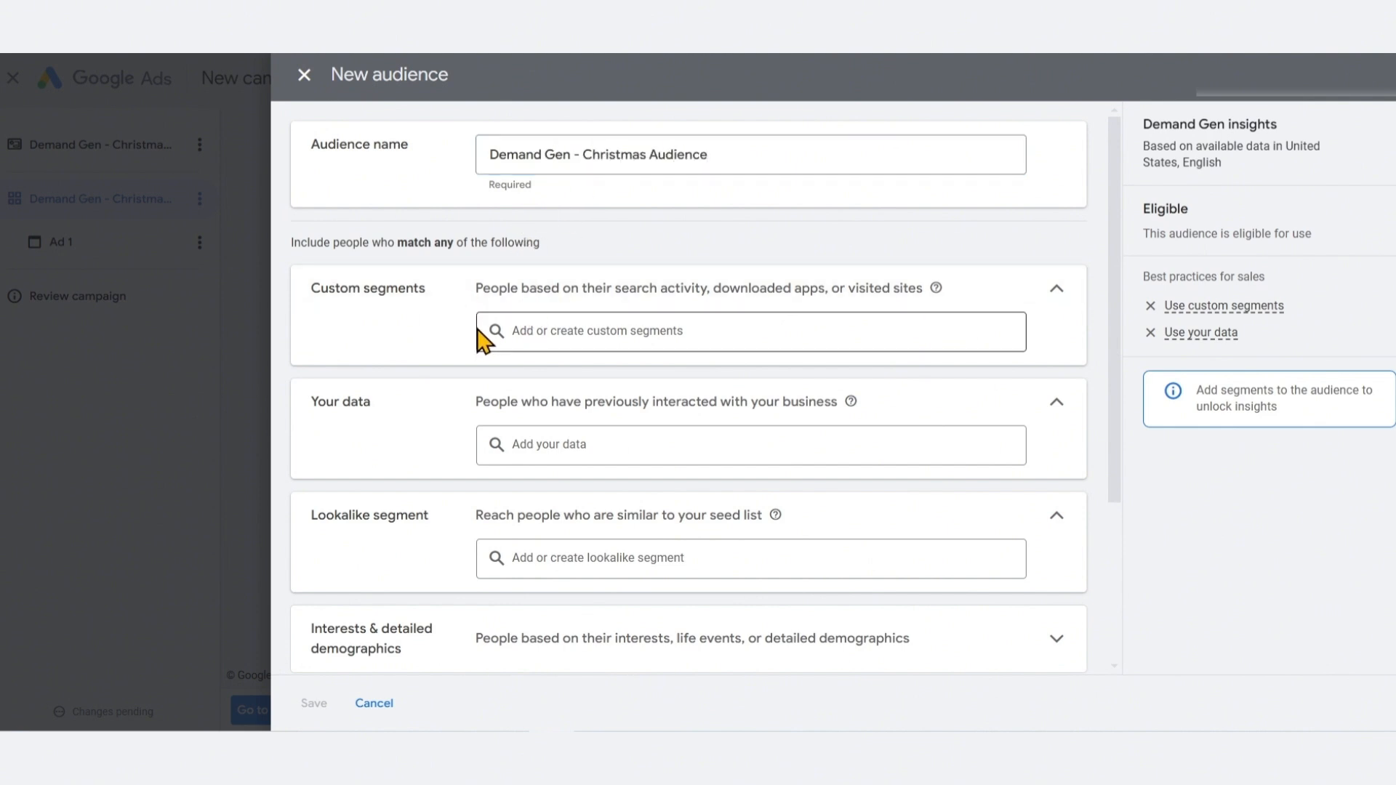
Create a new custom segment from the custom segments field and name it Demand Gen Segment - Christmas
{"action": "left_click", "coordinate": [534, 333]}
{"action": "left_click", "coordinate": [595, 324]}
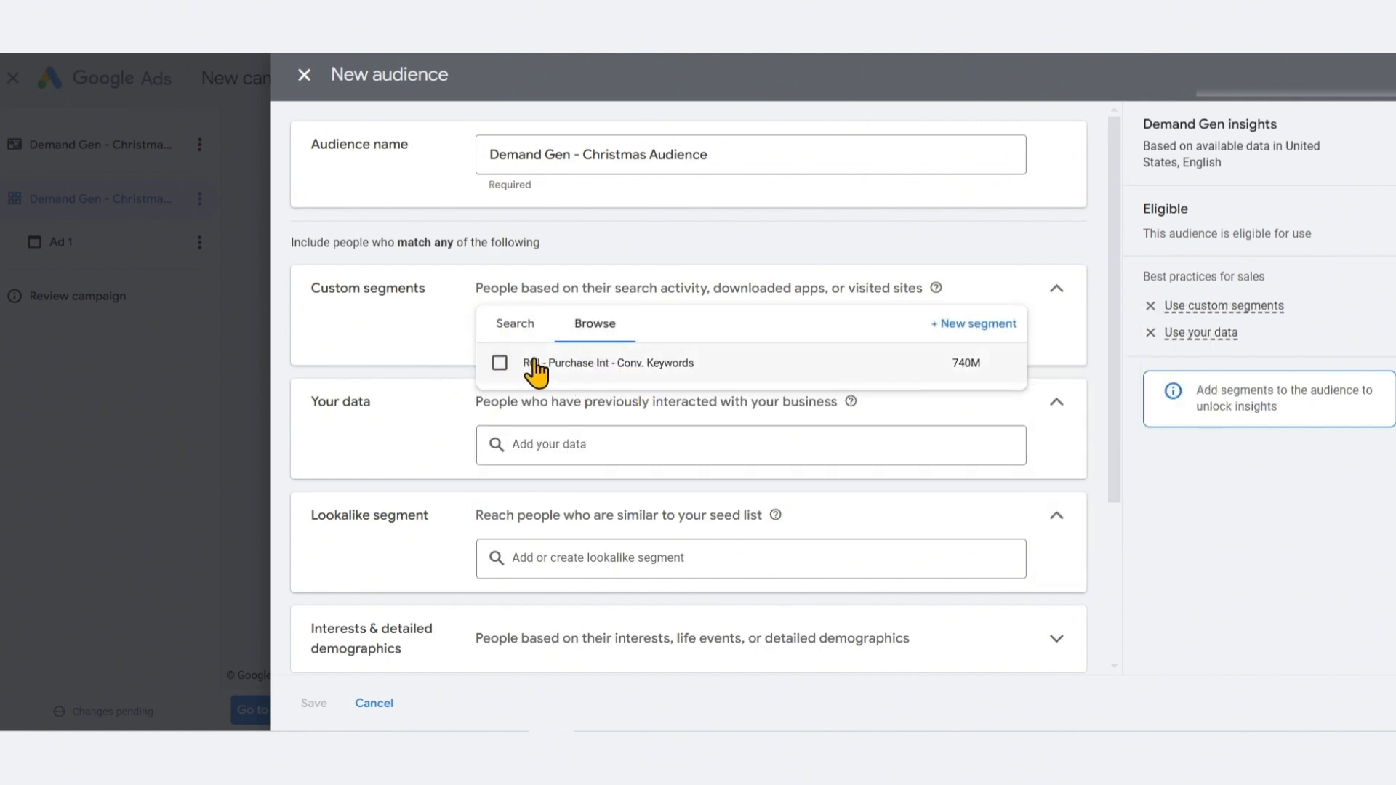
{"action": "left_click", "coordinate": [518, 333]}
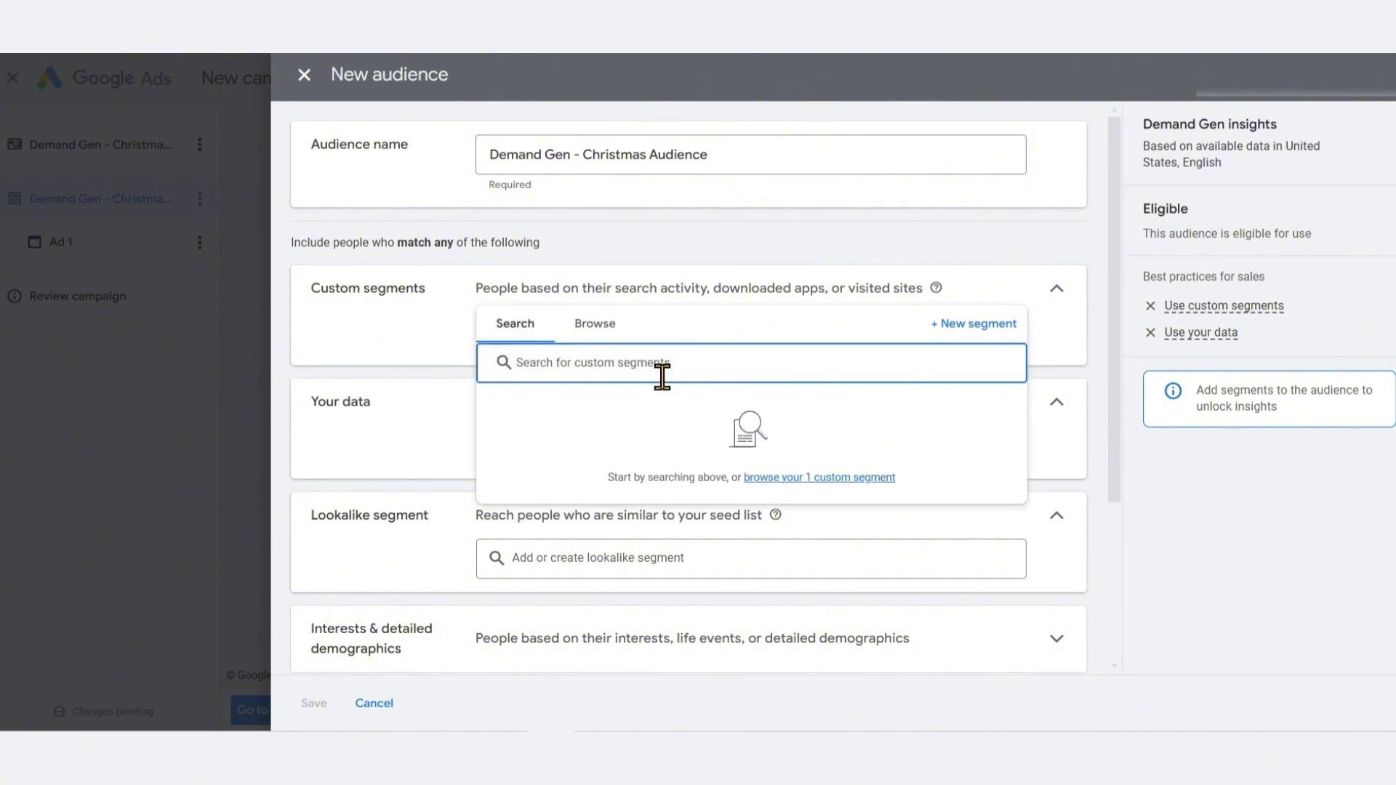
{"action": "left_click", "coordinate": [981, 325]}
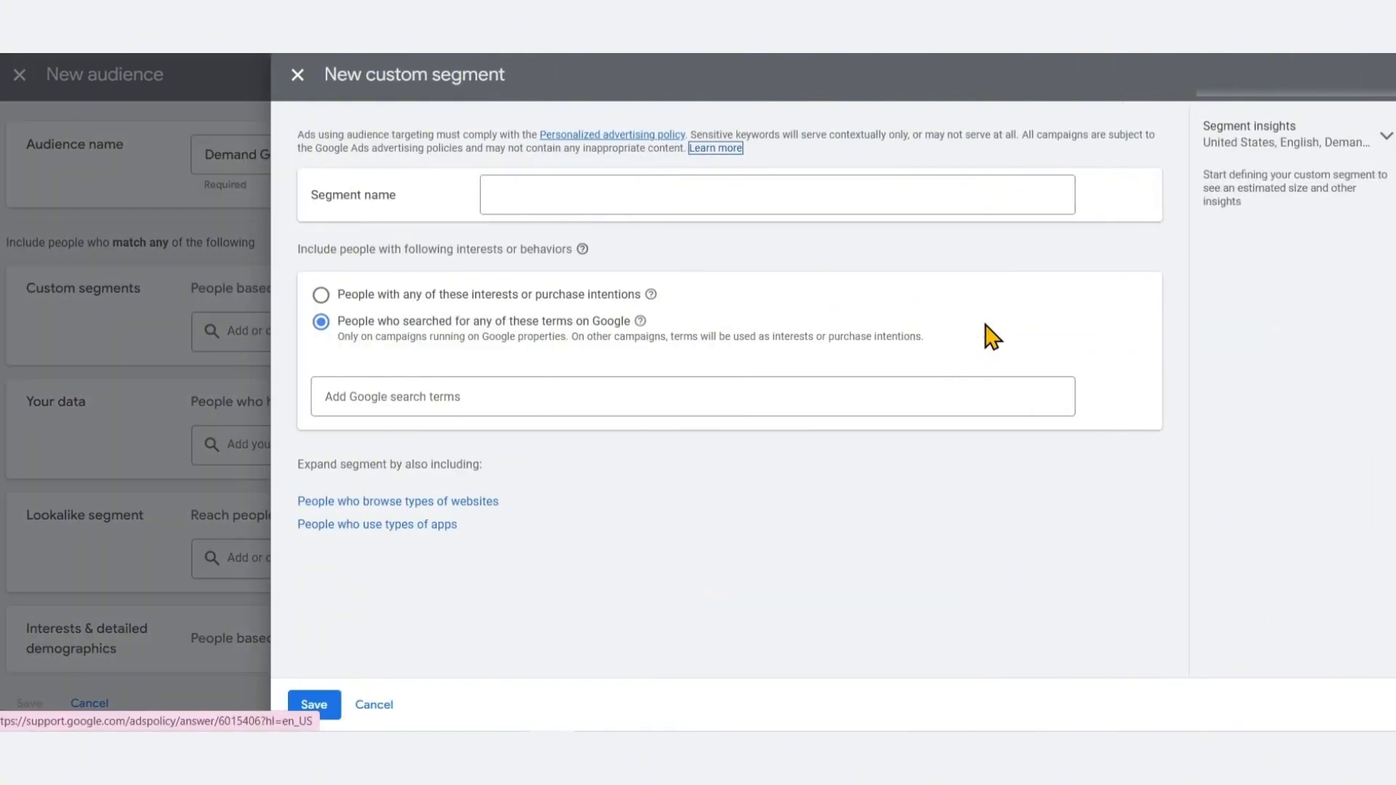
{"action": "left_click", "coordinate": [611, 195]}
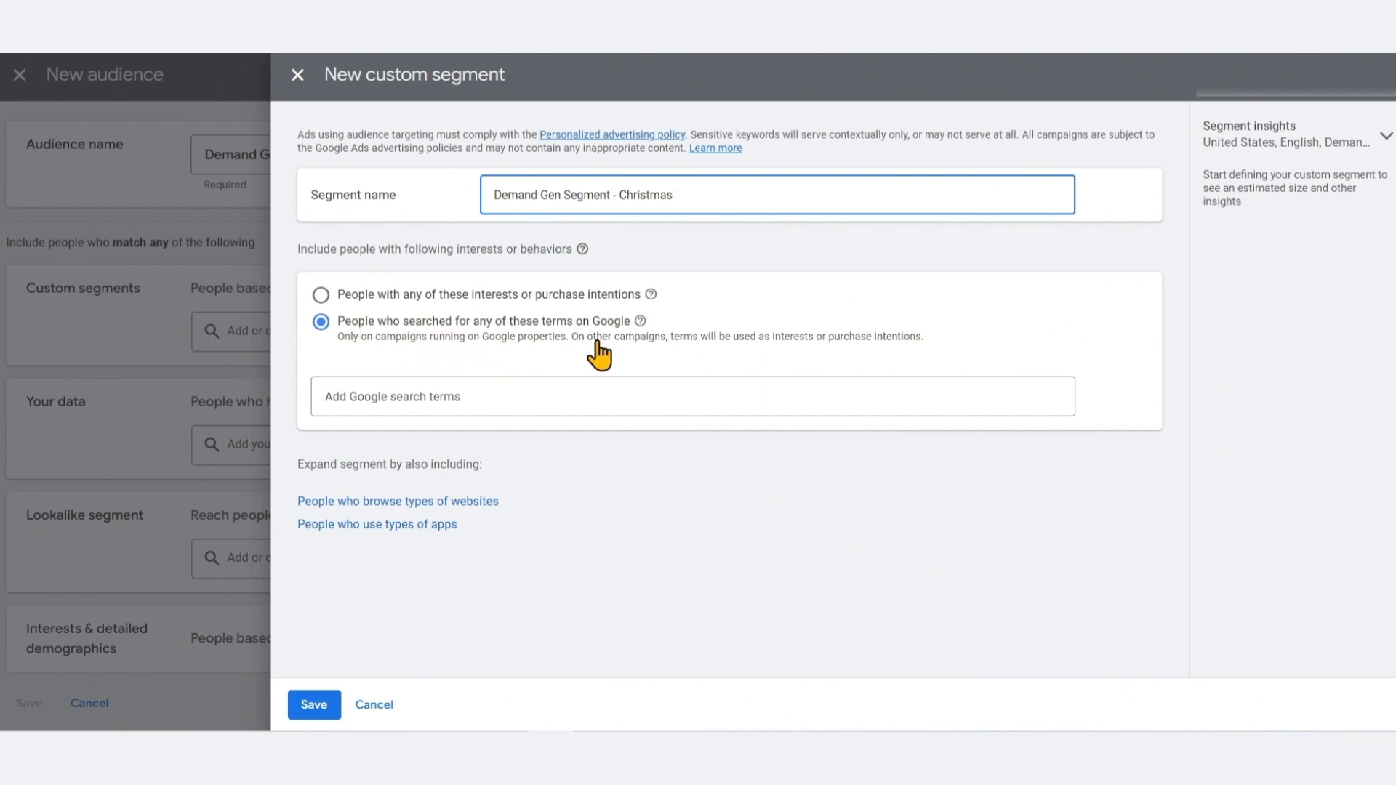
Base the segment on people with any of these interests or purchase intentions
{"action": "left_click", "coordinate": [580, 300]}
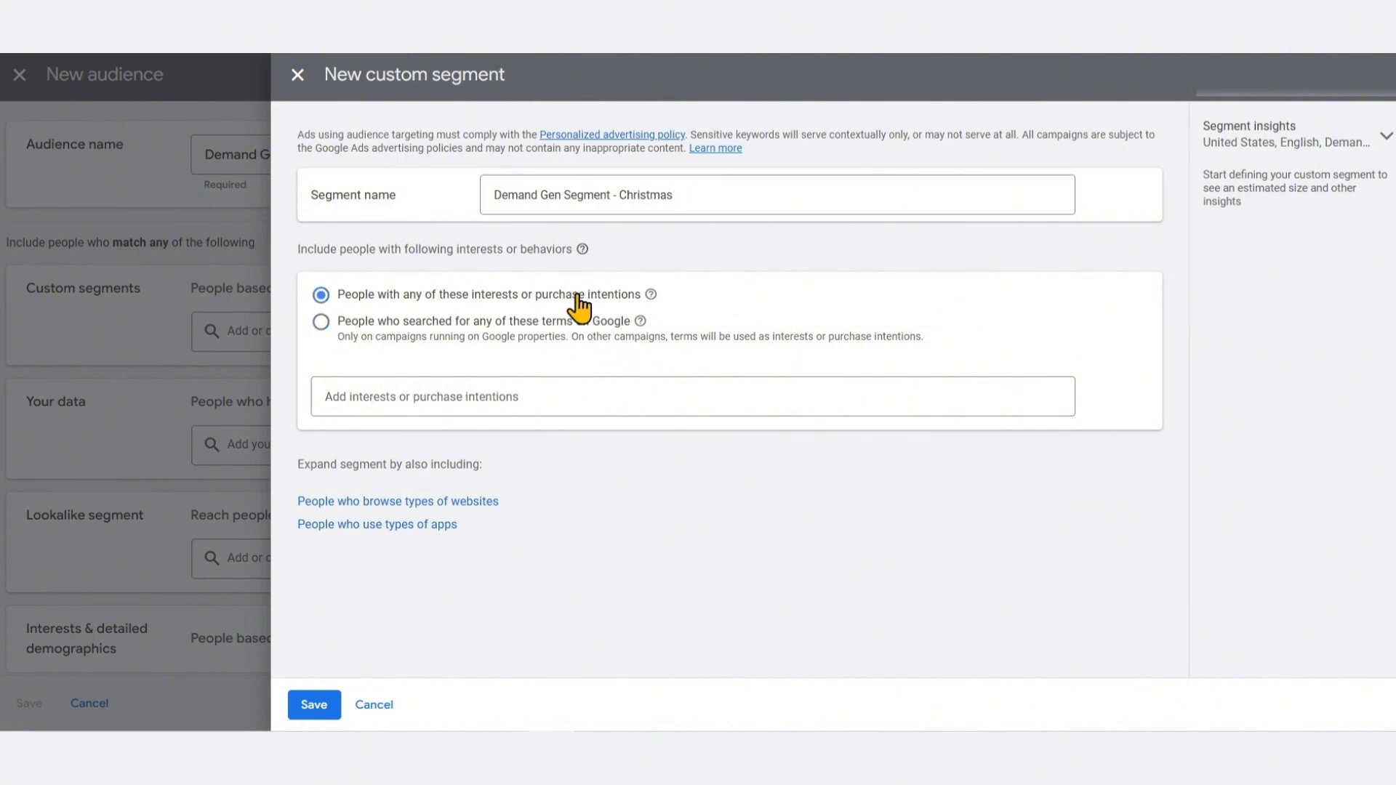
{"action": "left_click", "coordinate": [348, 333]}
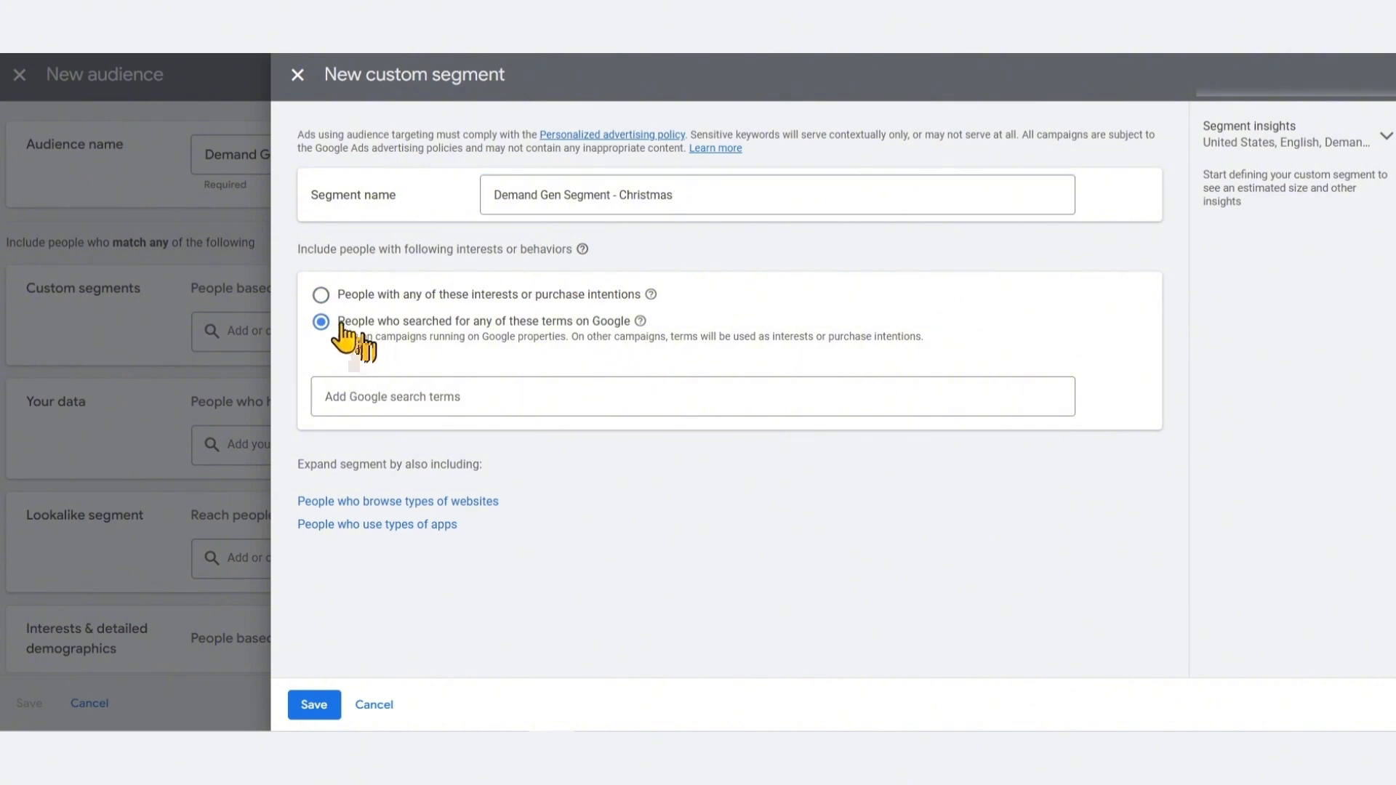
{"action": "left_click_drag", "start_coordinate": [338, 327], "coordinate": [928, 356]}
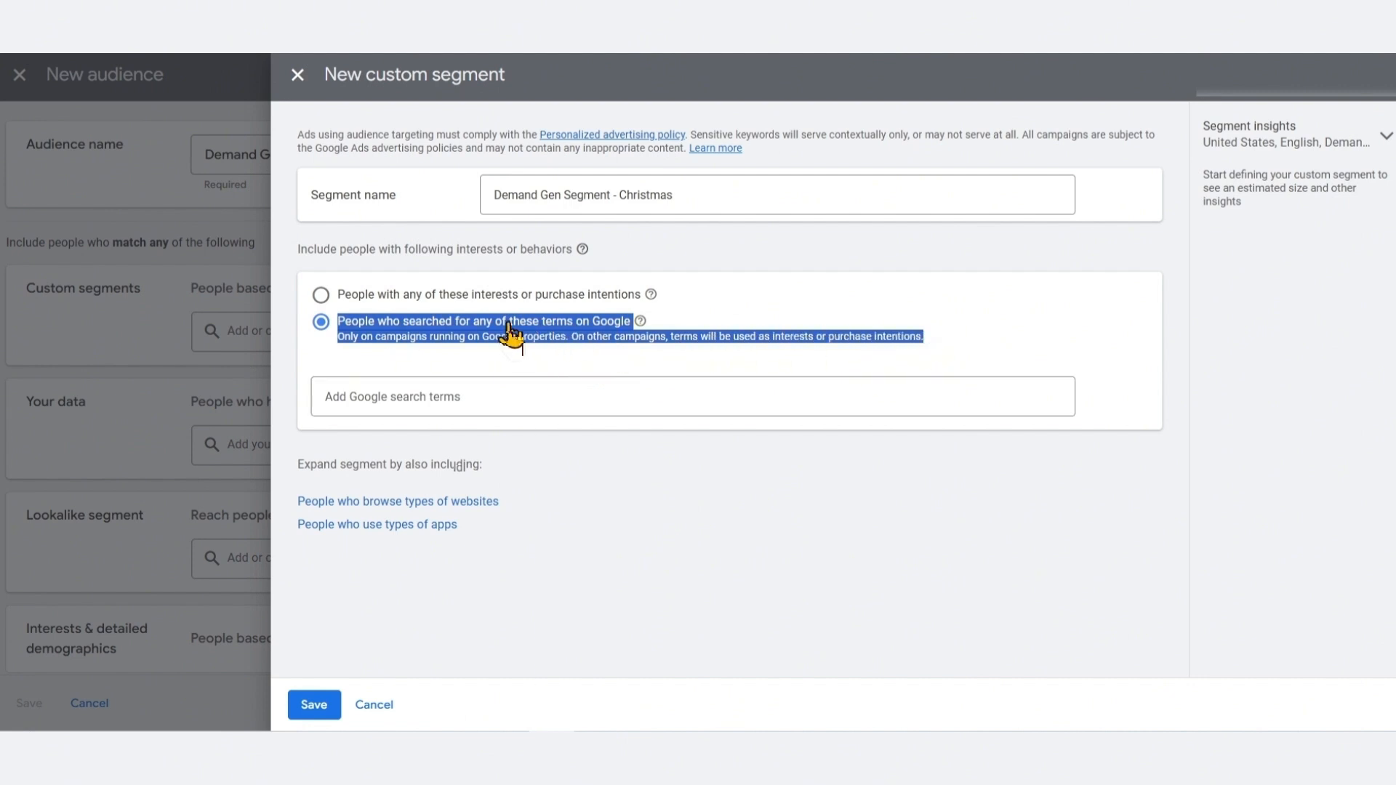
{"action": "left_click", "coordinate": [436, 299]}
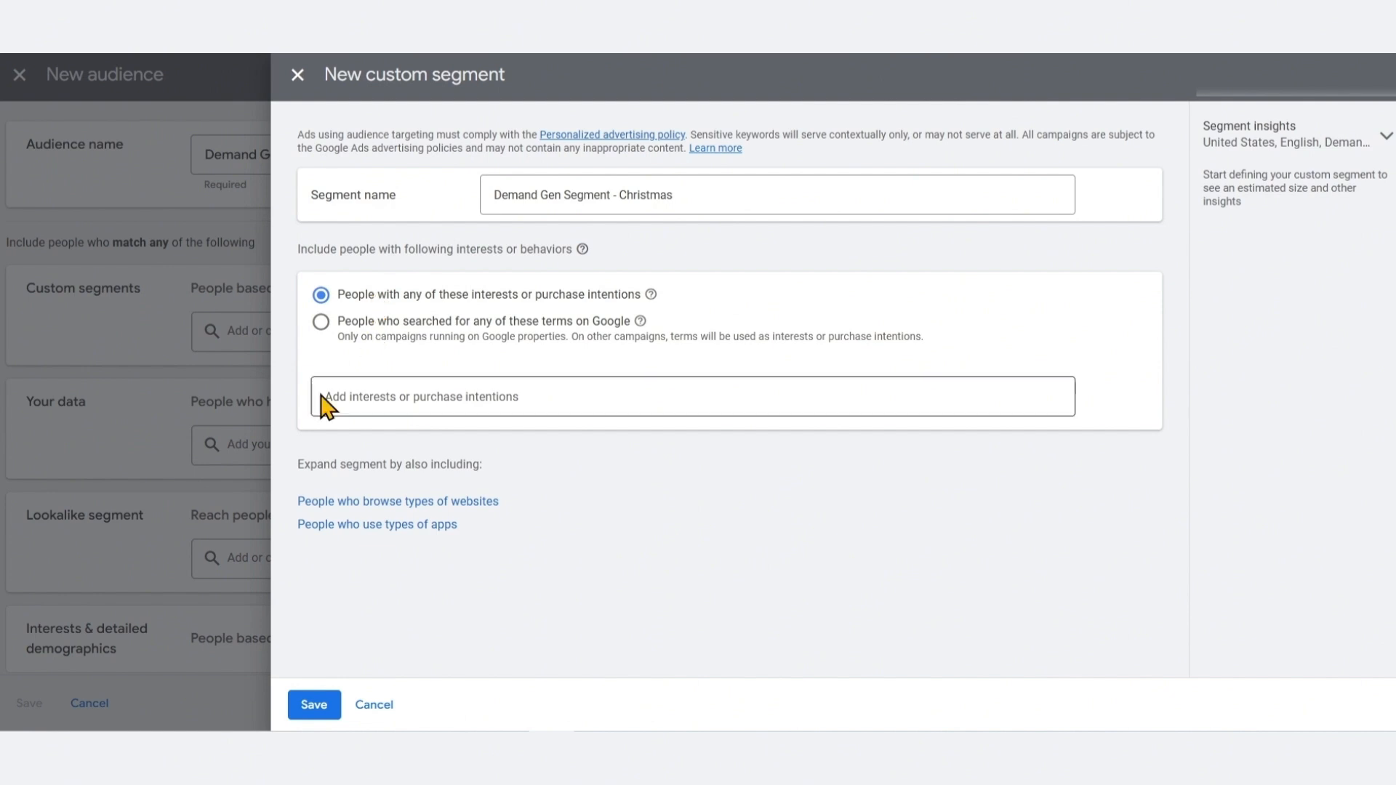
Enter Christmas gift in the interests or purchase intentions field
{"action": "left_click", "coordinate": [378, 392]}
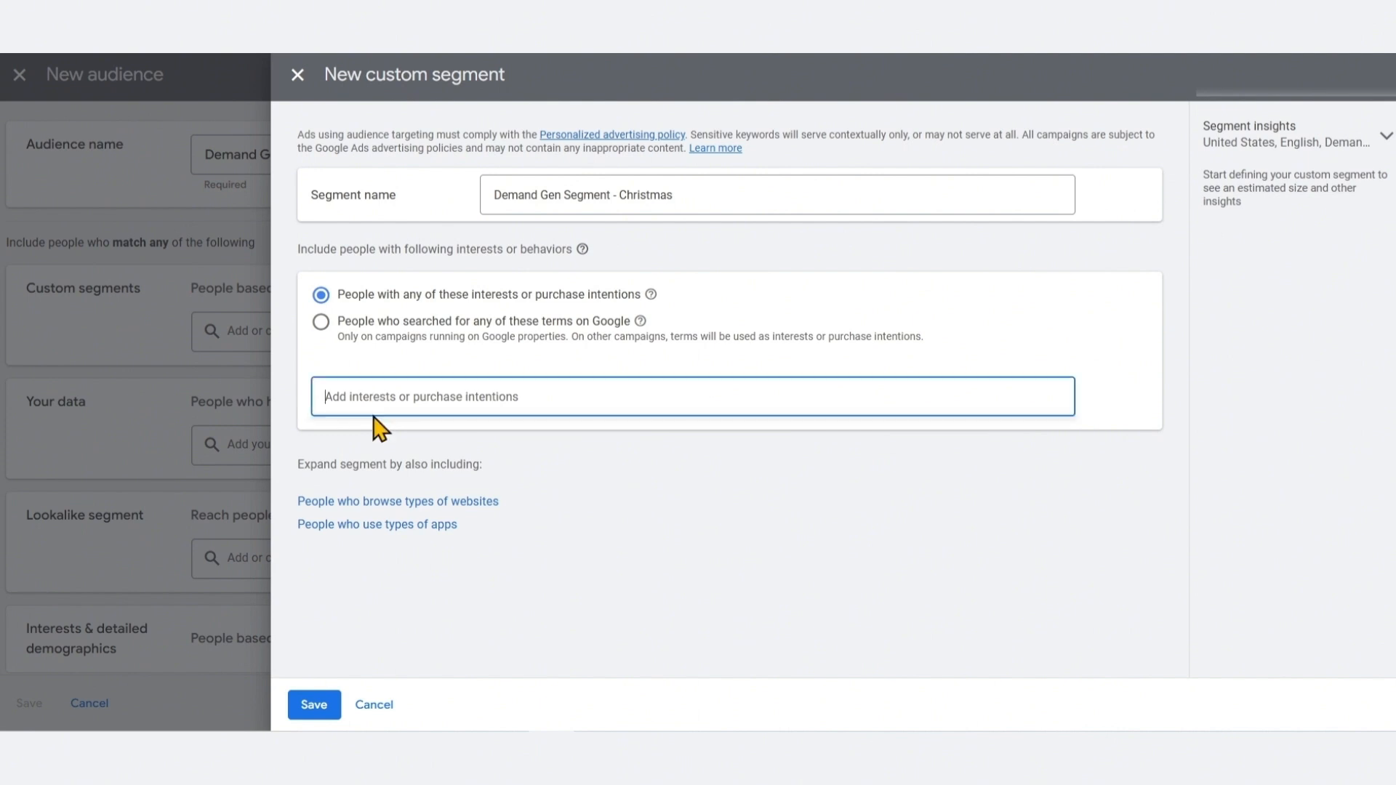
{"action": "type", "text": "Ch"}
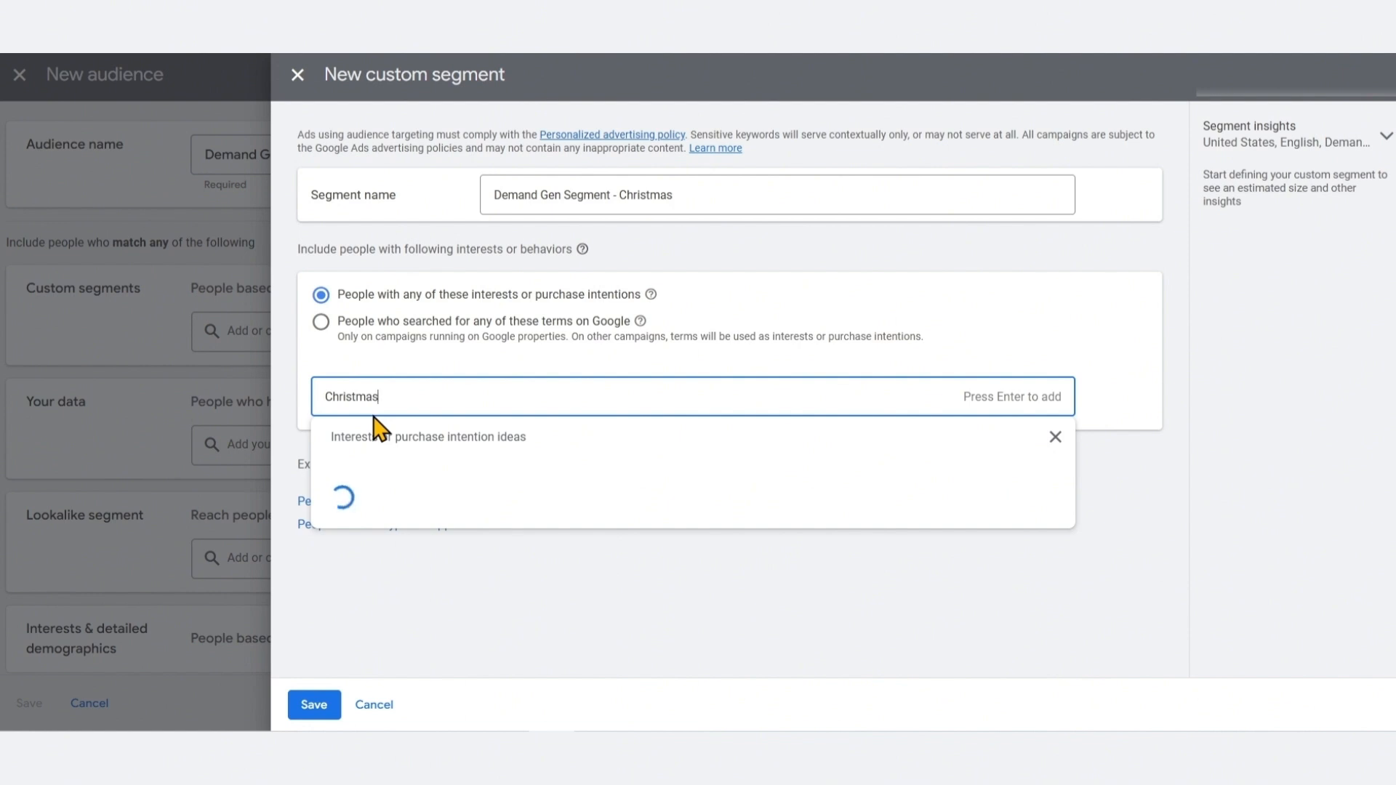
{"action": "type", "text": "ristmas"}
{"action": "scroll", "coordinate": [523, 564], "scroll_direction": "down", "scroll_amount": 2}
{"action": "type", "text": "gift"}
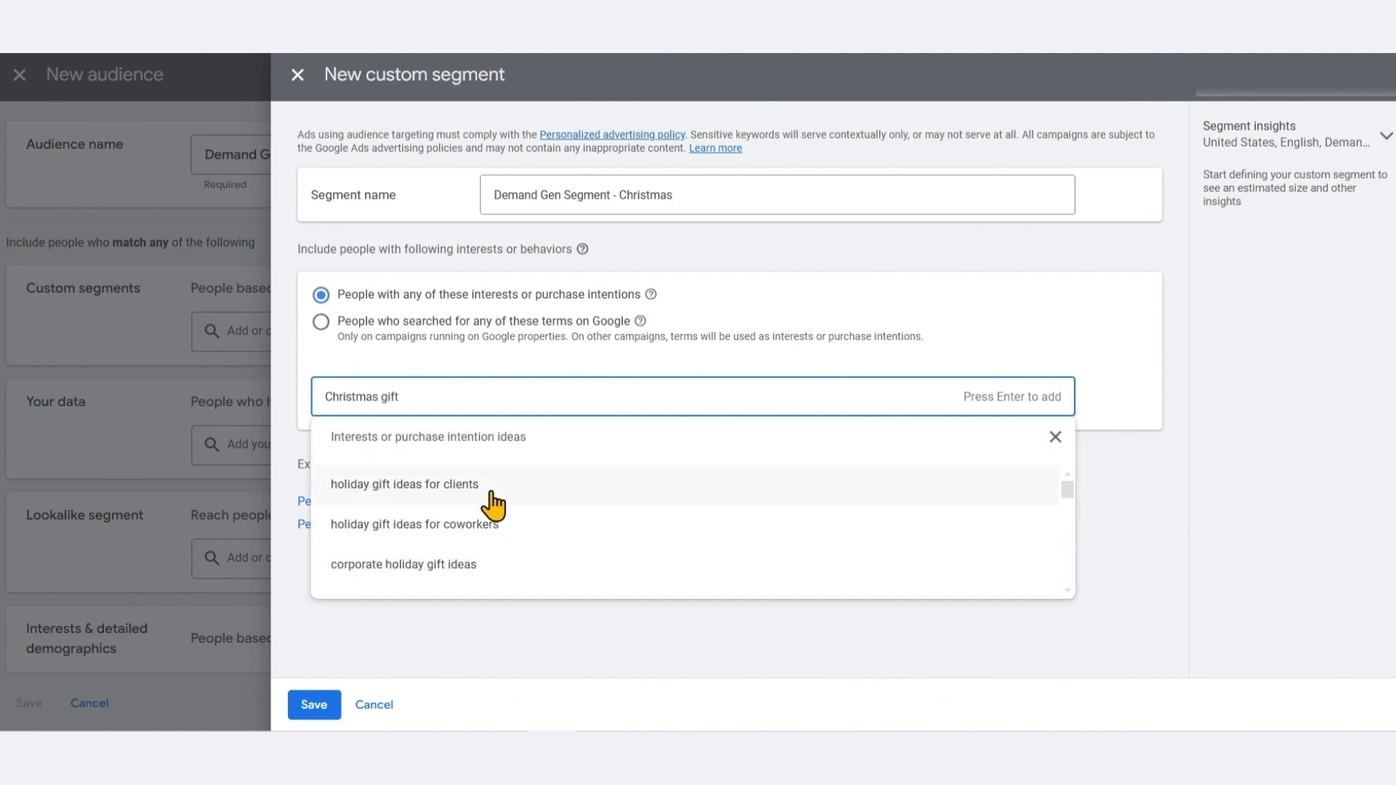
Add eight suggested gift ideas, including holiday gift ideas, holiday party gift ideas and cute gift ideas, as interests
{"action": "left_click", "coordinate": [512, 566]}
{"action": "left_click", "coordinate": [511, 565]}
{"action": "left_click", "coordinate": [517, 530]}
{"action": "left_click", "coordinate": [486, 595]}
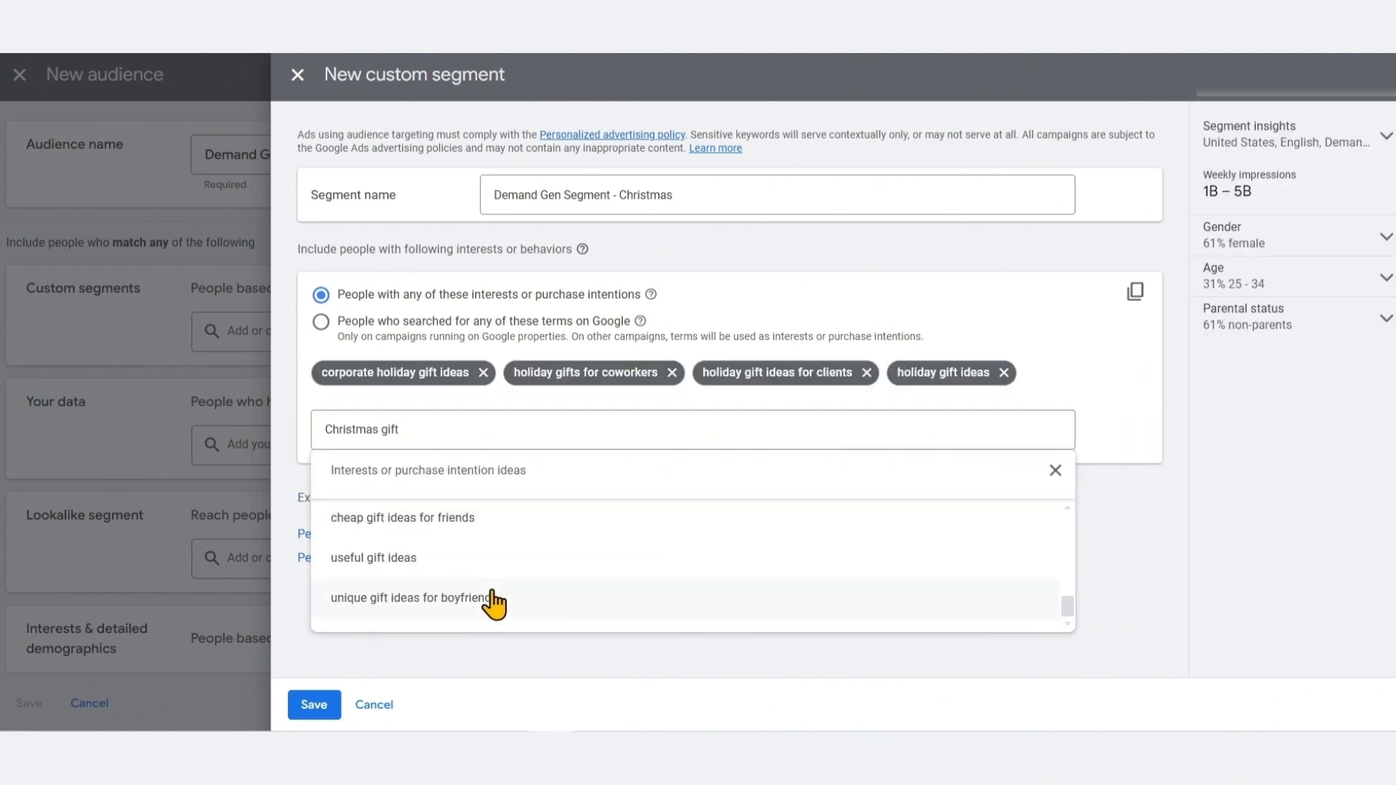
{"action": "left_click", "coordinate": [489, 601]}
{"action": "scroll", "coordinate": [490, 617], "scroll_direction": "up", "scroll_amount": 3}
{"action": "scroll", "coordinate": [489, 616], "scroll_direction": "down", "scroll_amount": 3}
{"action": "left_click", "coordinate": [490, 567]}
{"action": "scroll", "coordinate": [489, 629], "scroll_direction": "down", "scroll_amount": 3}
{"action": "left_click", "coordinate": [425, 576]}
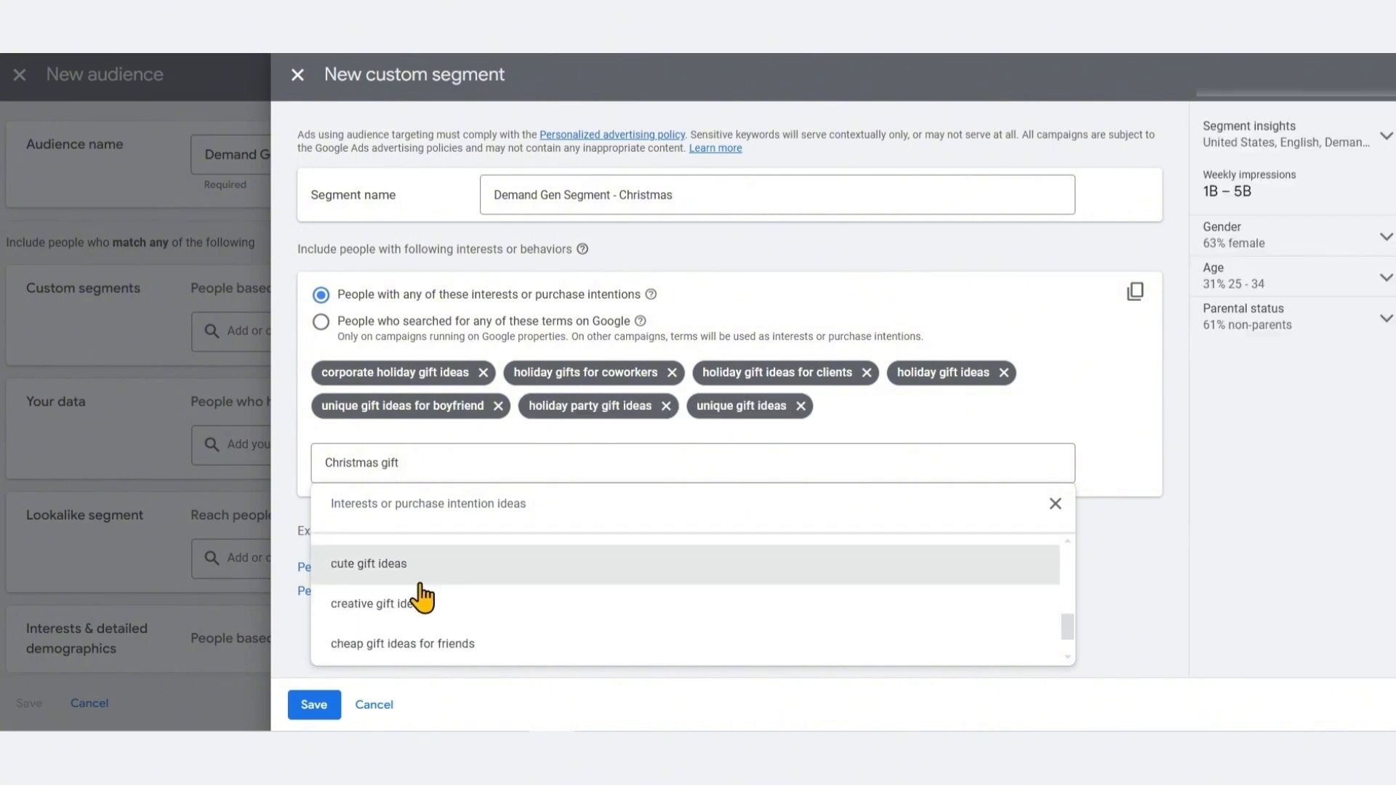
{"action": "left_click", "coordinate": [425, 574]}
{"action": "left_click", "coordinate": [1056, 503]}
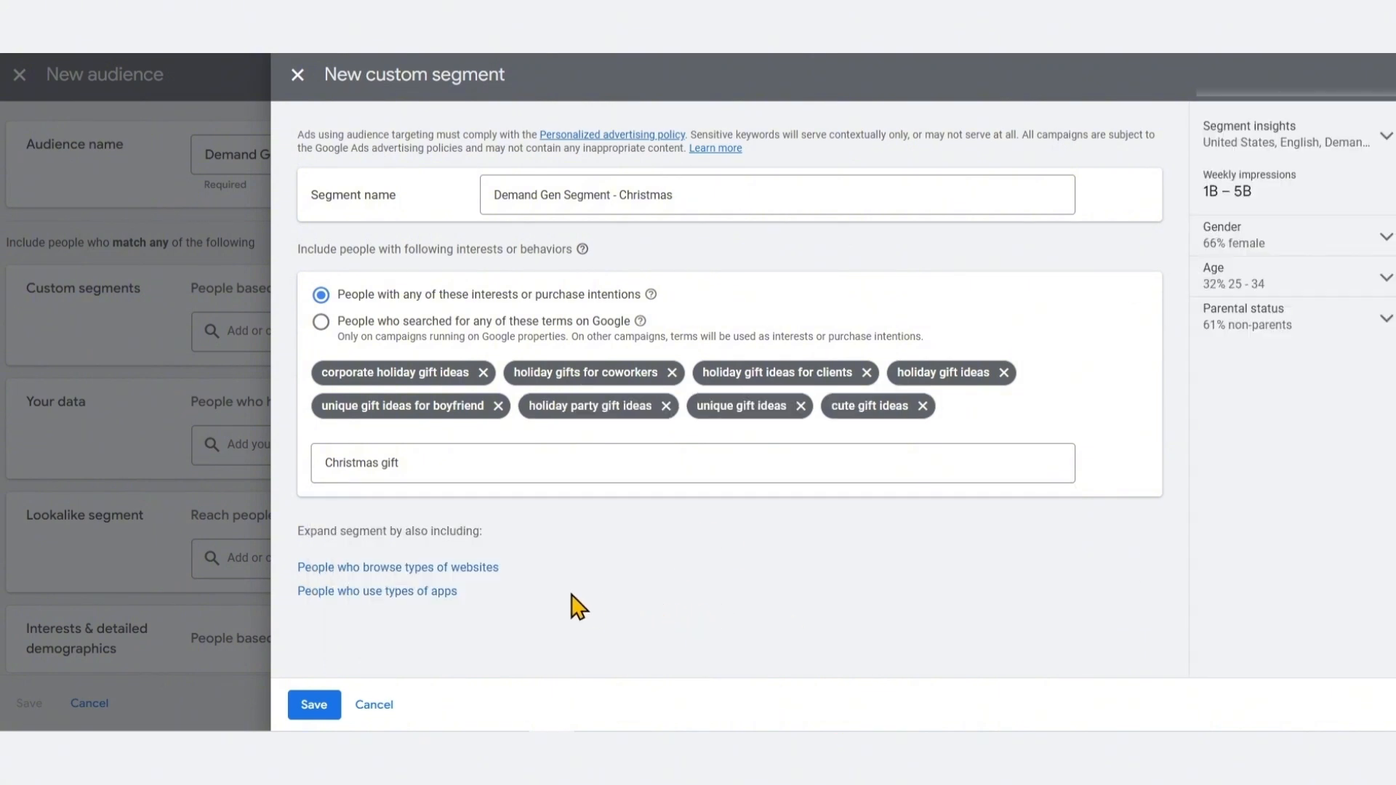
Expand the segment with similar-website and similar-app fields and save the custom segment
{"action": "left_click", "coordinate": [481, 573]}
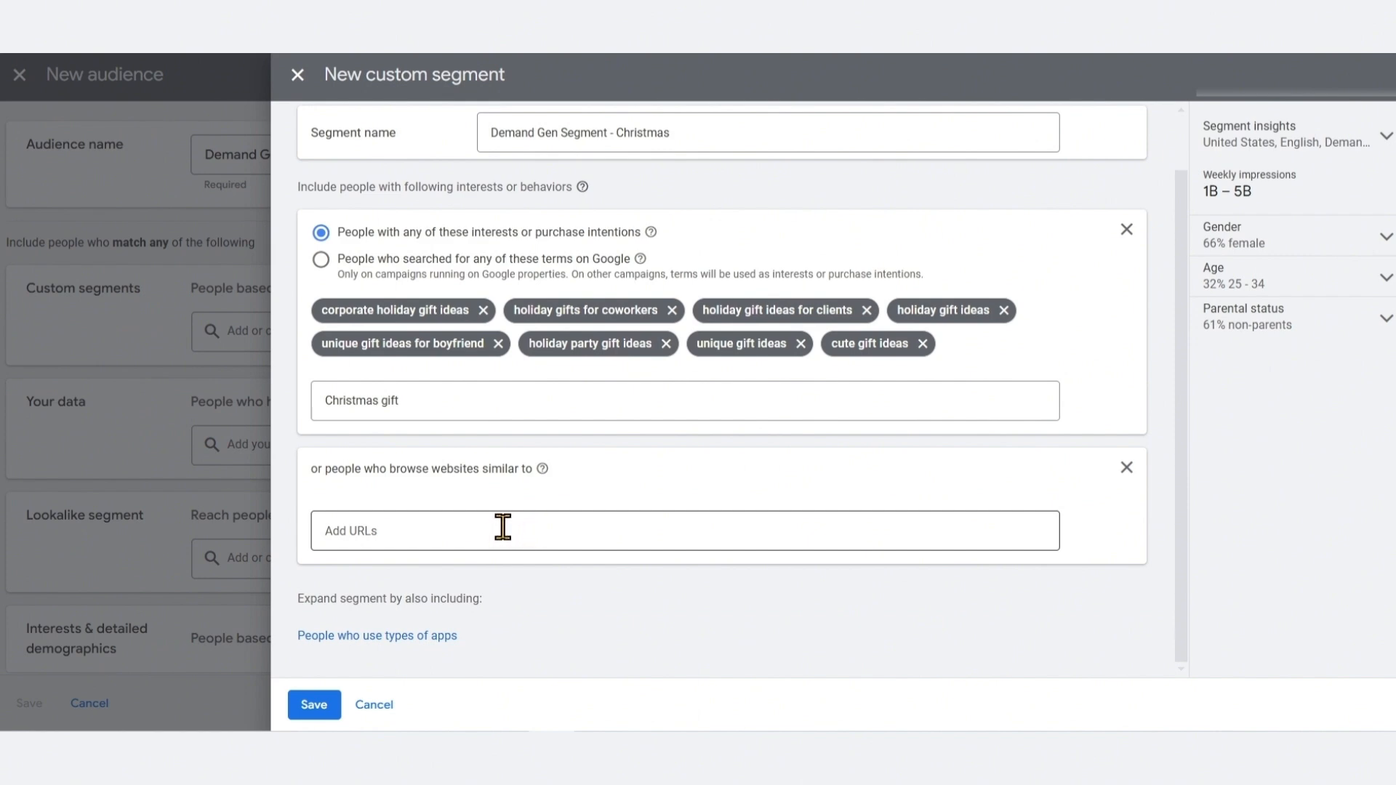
{"action": "left_click", "coordinate": [431, 638]}
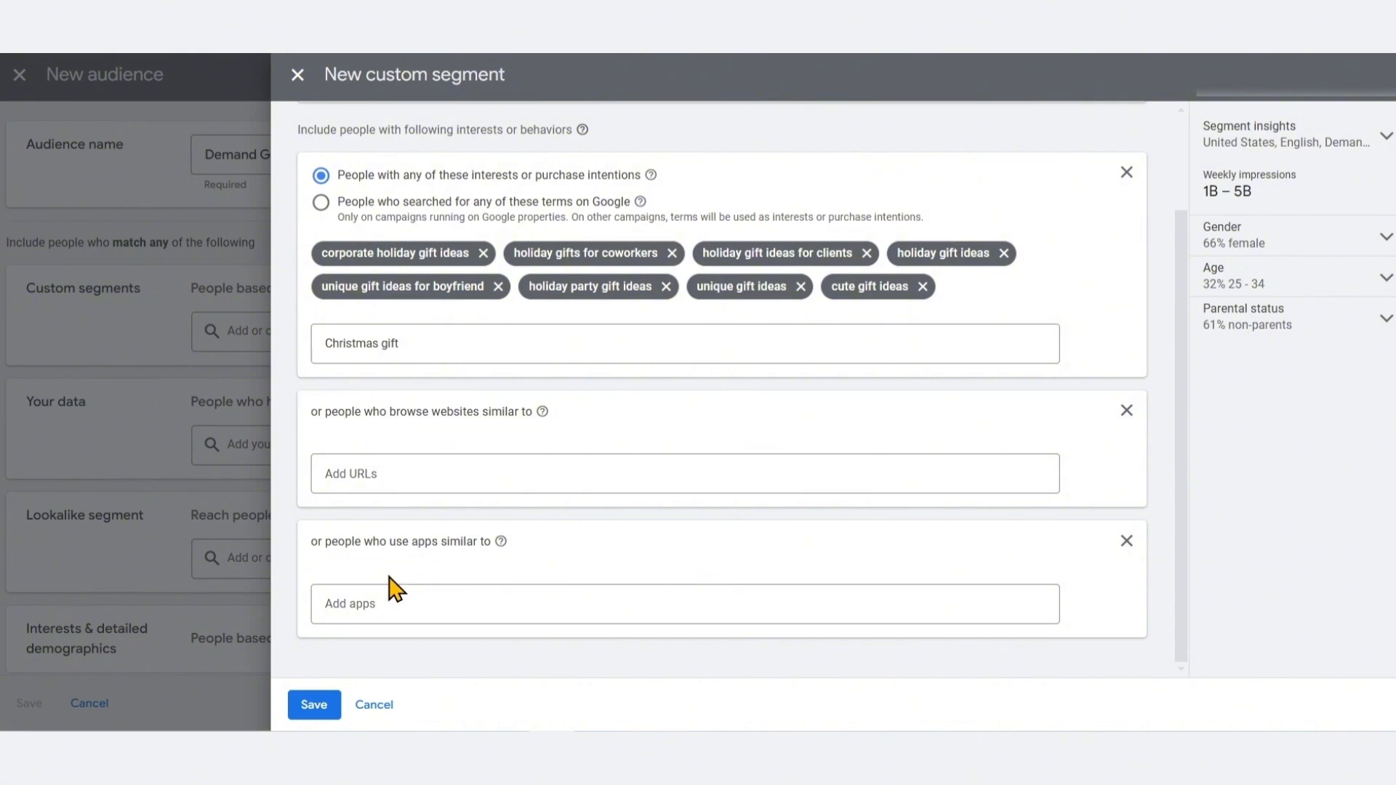
{"action": "left_click", "coordinate": [314, 705]}
{"action": "scroll", "coordinate": [436, 502], "scroll_direction": "down", "scroll_amount": 1}
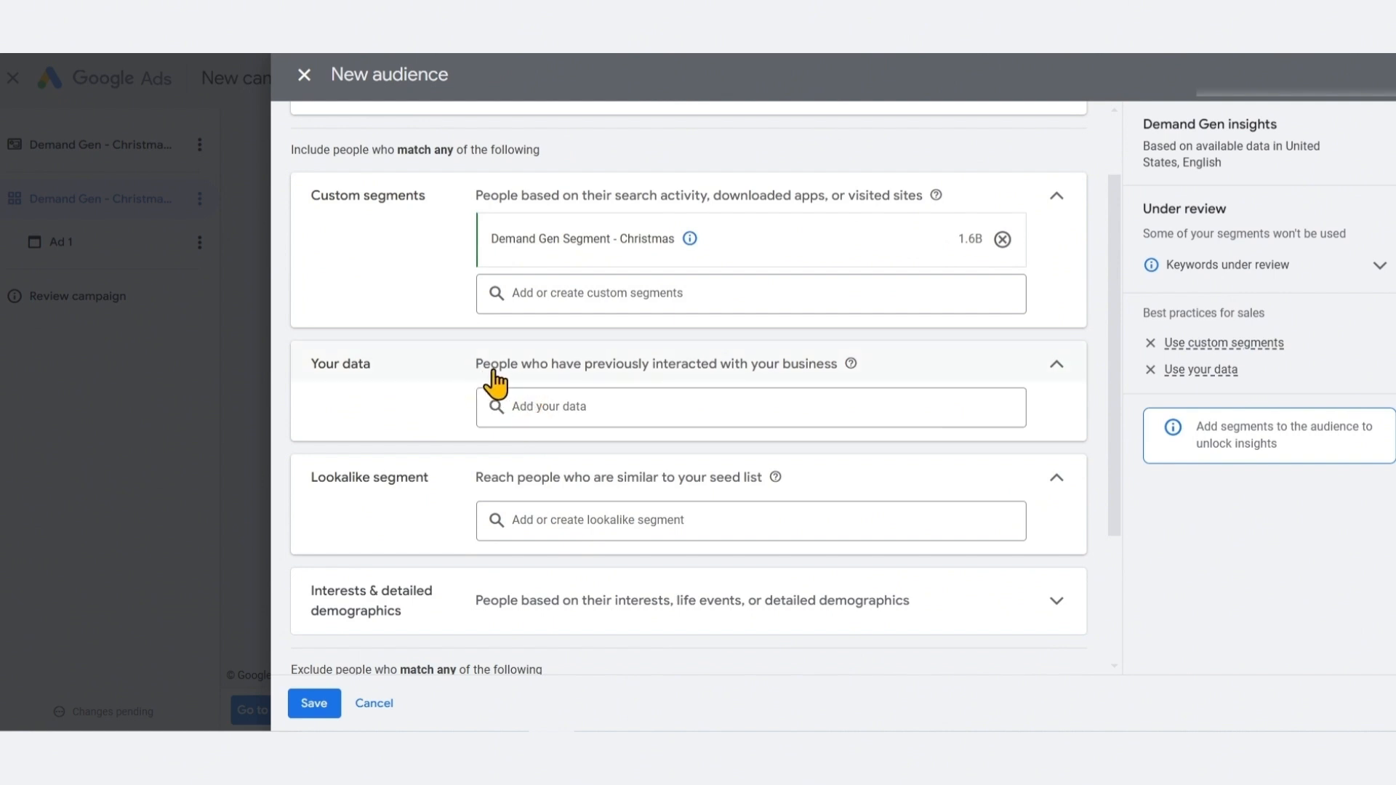
Browse the available your-data segment categories, custom combinations, website visitors and customer lists, without adding any
{"action": "mouse_move", "coordinate": [849, 371]}
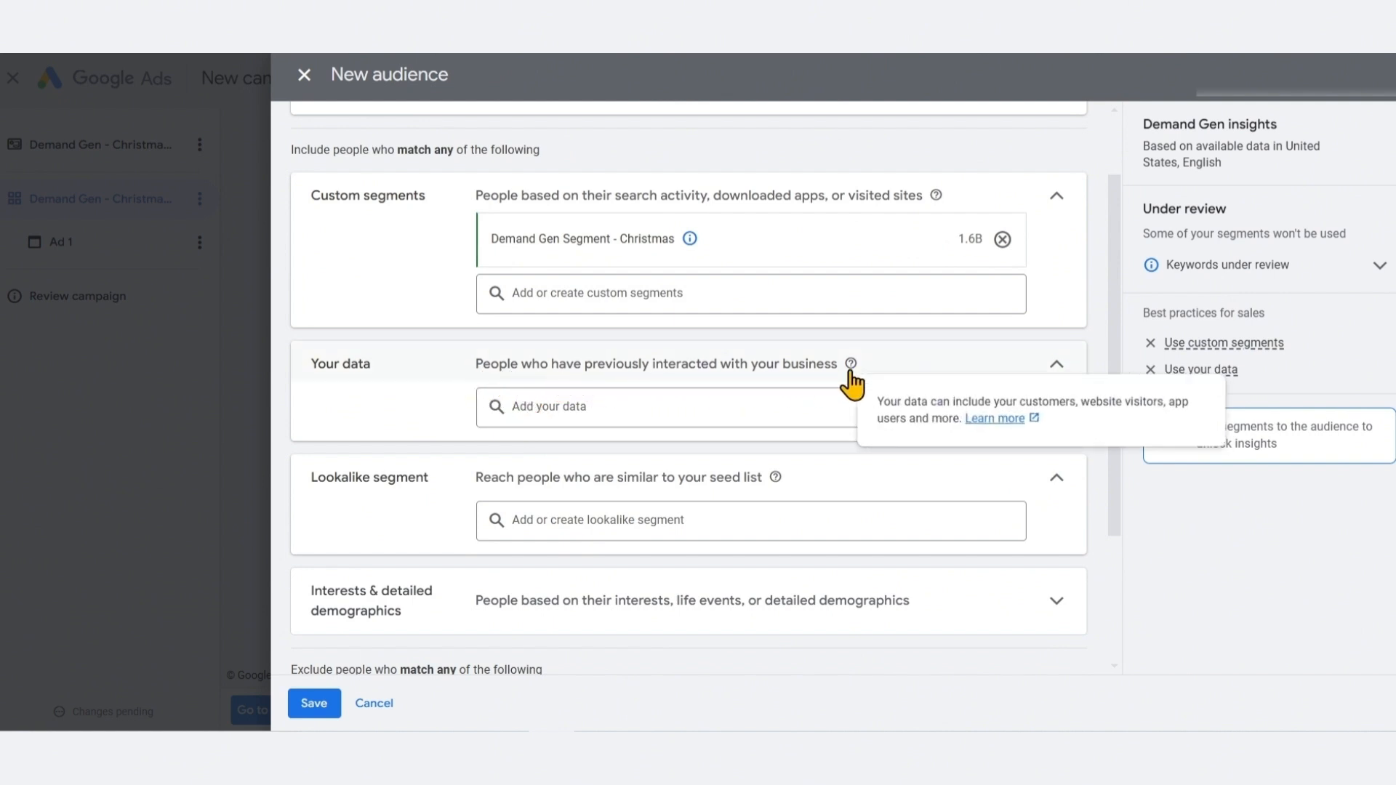
{"action": "left_click", "coordinate": [717, 407]}
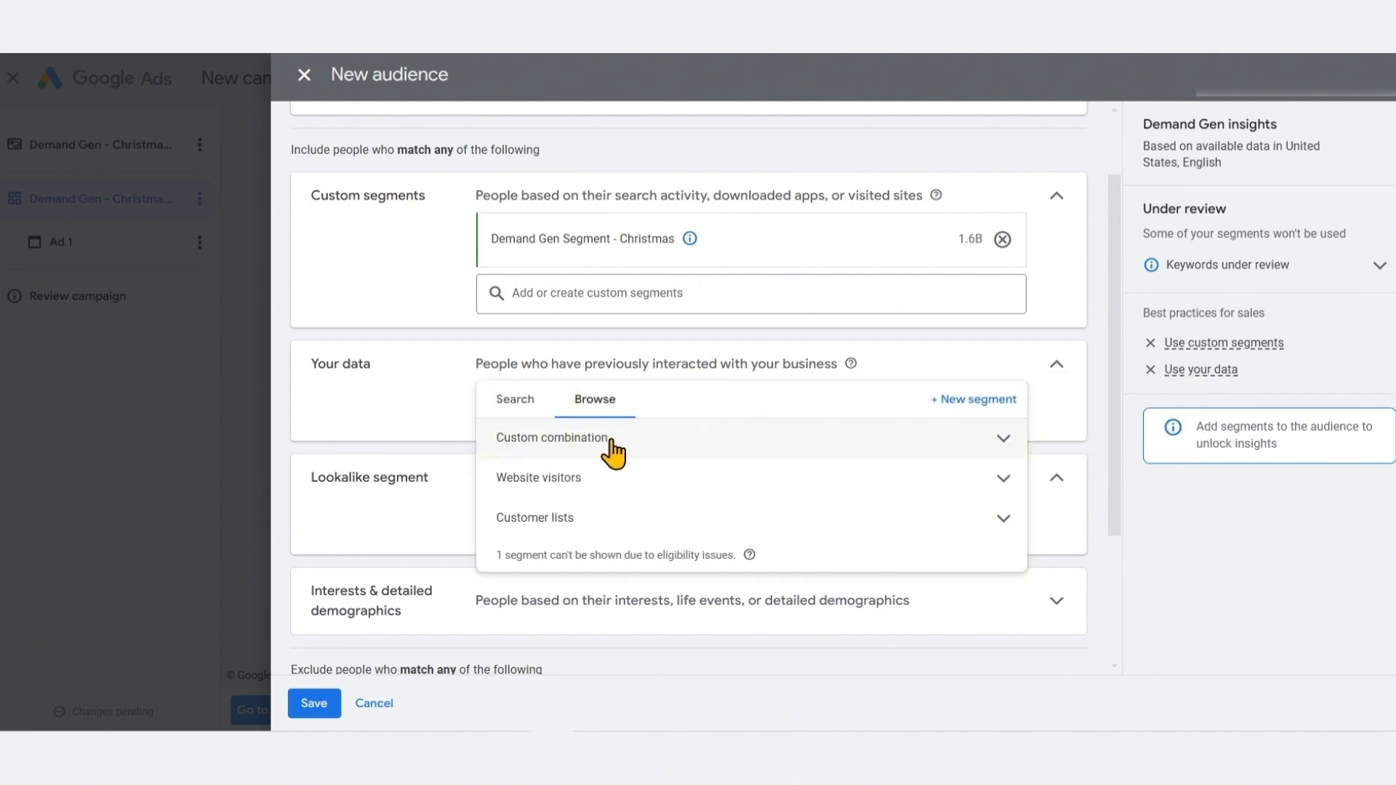
{"action": "left_click", "coordinate": [615, 477]}
{"action": "left_click", "coordinate": [586, 488]}
{"action": "left_click", "coordinate": [603, 533]}
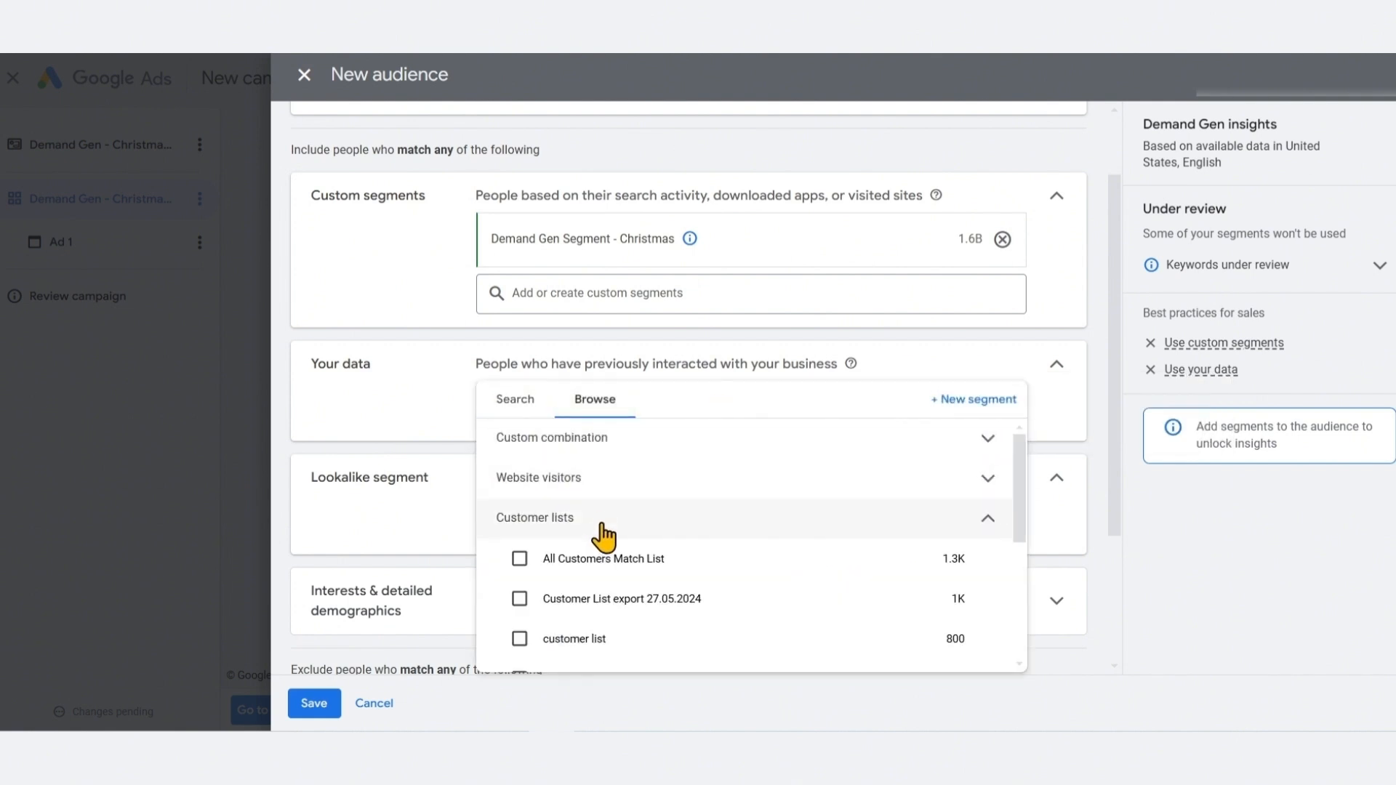
{"action": "left_click", "coordinate": [586, 524]}
{"action": "left_click", "coordinate": [595, 442]}
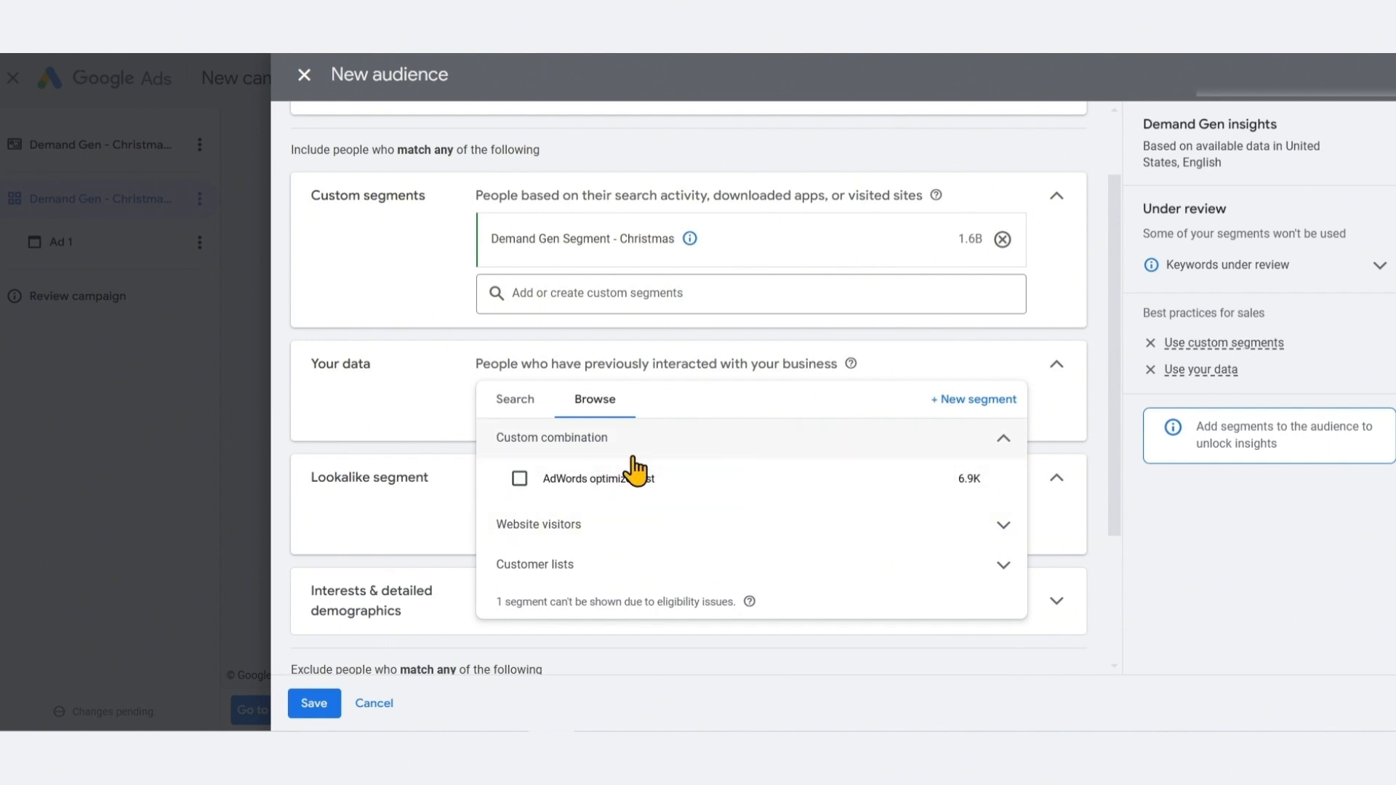
{"action": "left_click", "coordinate": [627, 439]}
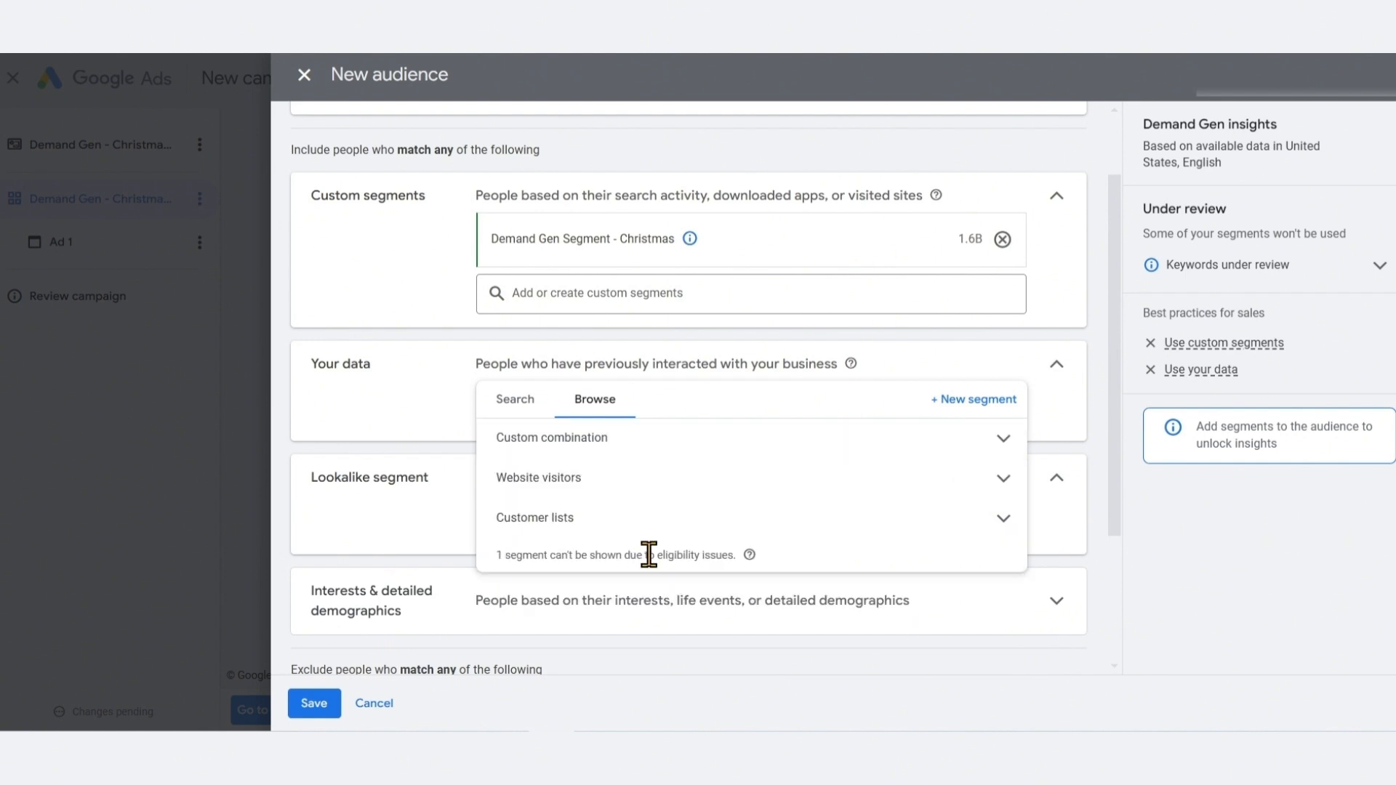
{"action": "left_click", "coordinate": [520, 412]}
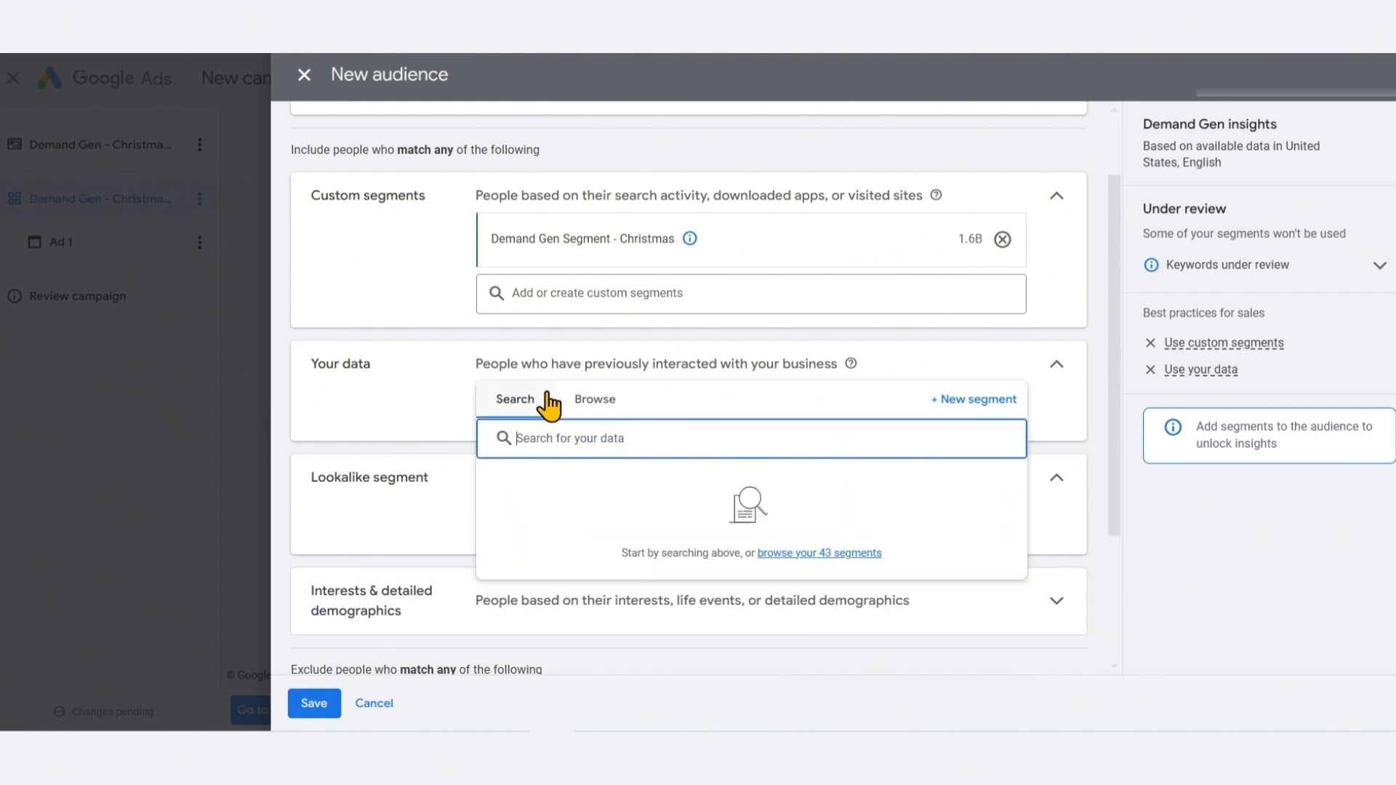
{"action": "left_click", "coordinate": [396, 463]}
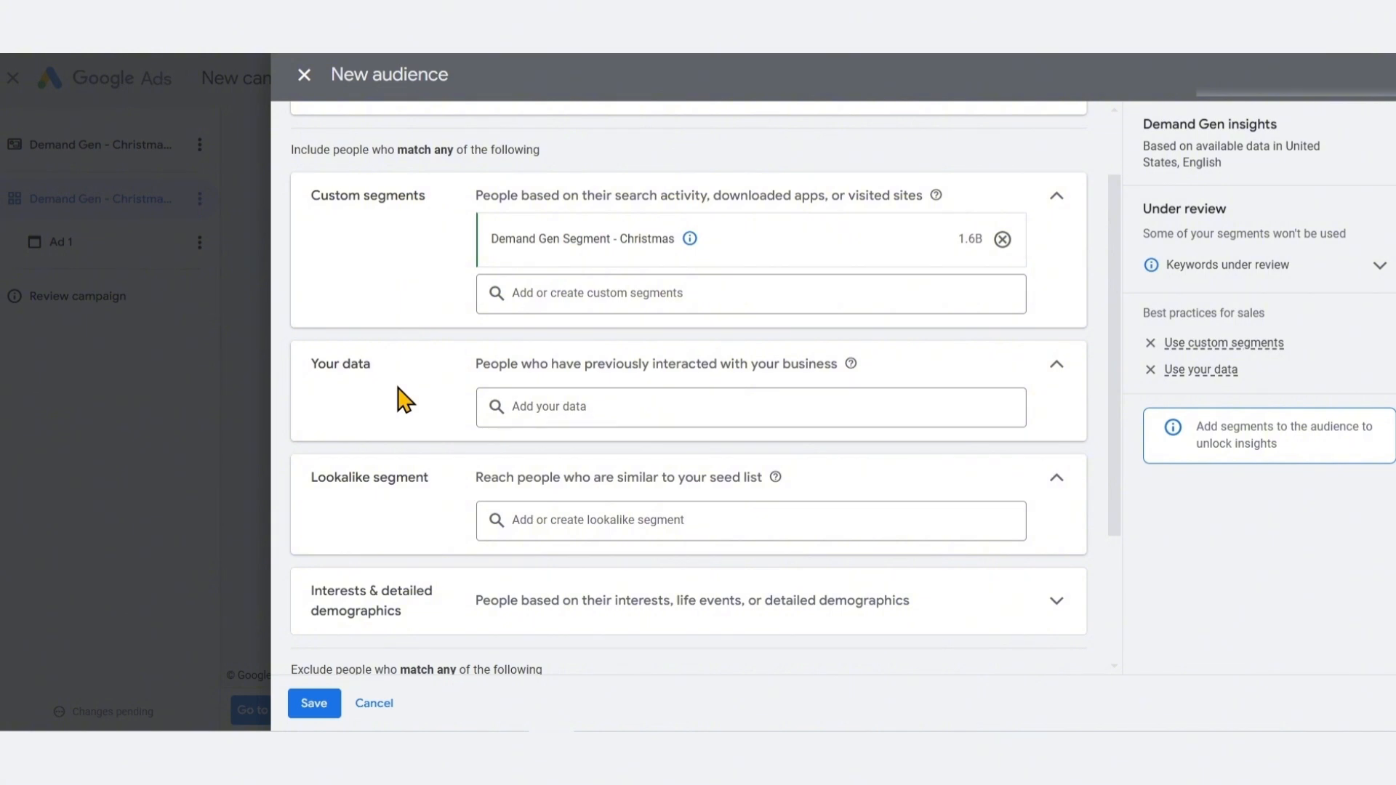
Create a new lookalike segment named LLA - Christmas Shoppers
{"action": "scroll", "coordinate": [434, 421], "scroll_direction": "down", "scroll_amount": 1}
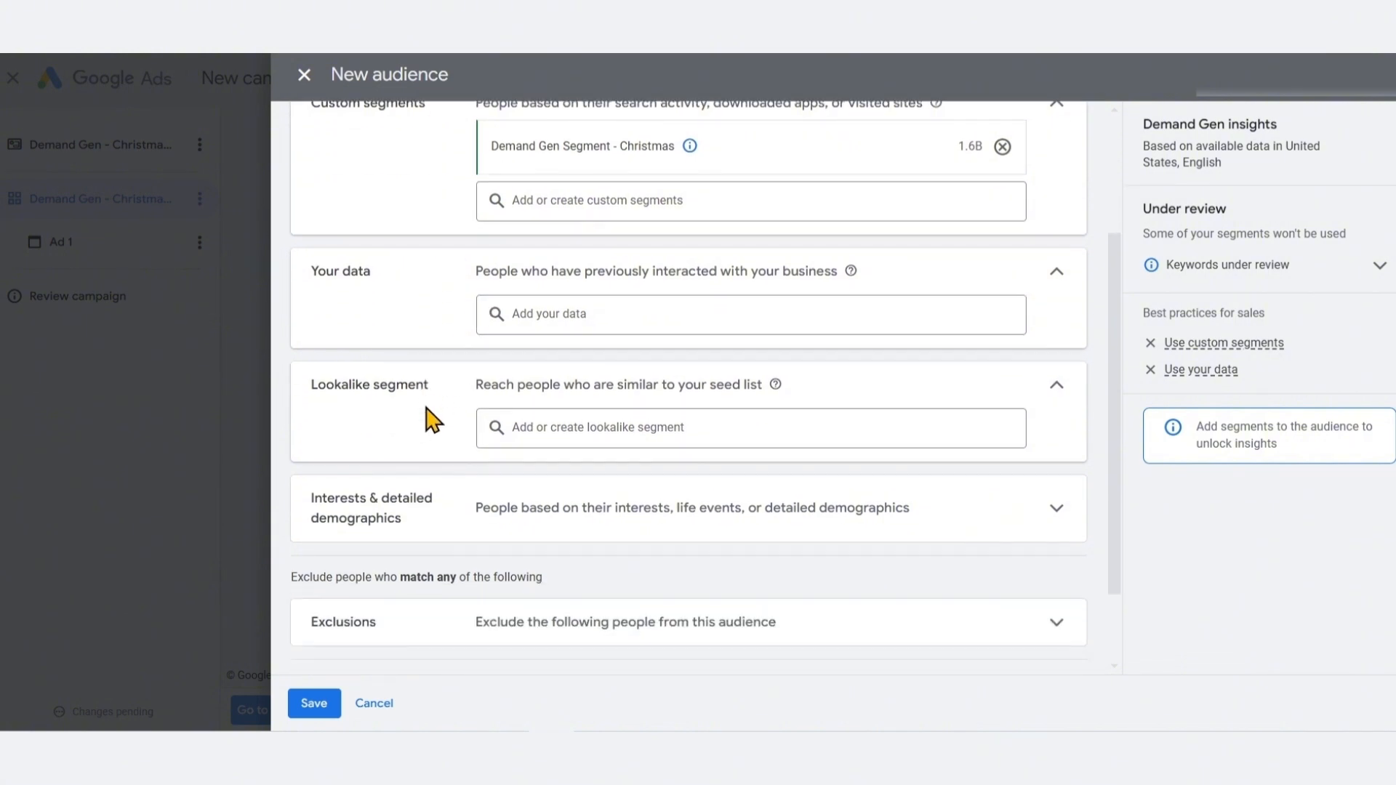
{"action": "scroll", "coordinate": [434, 421], "scroll_direction": "down", "scroll_amount": 1}
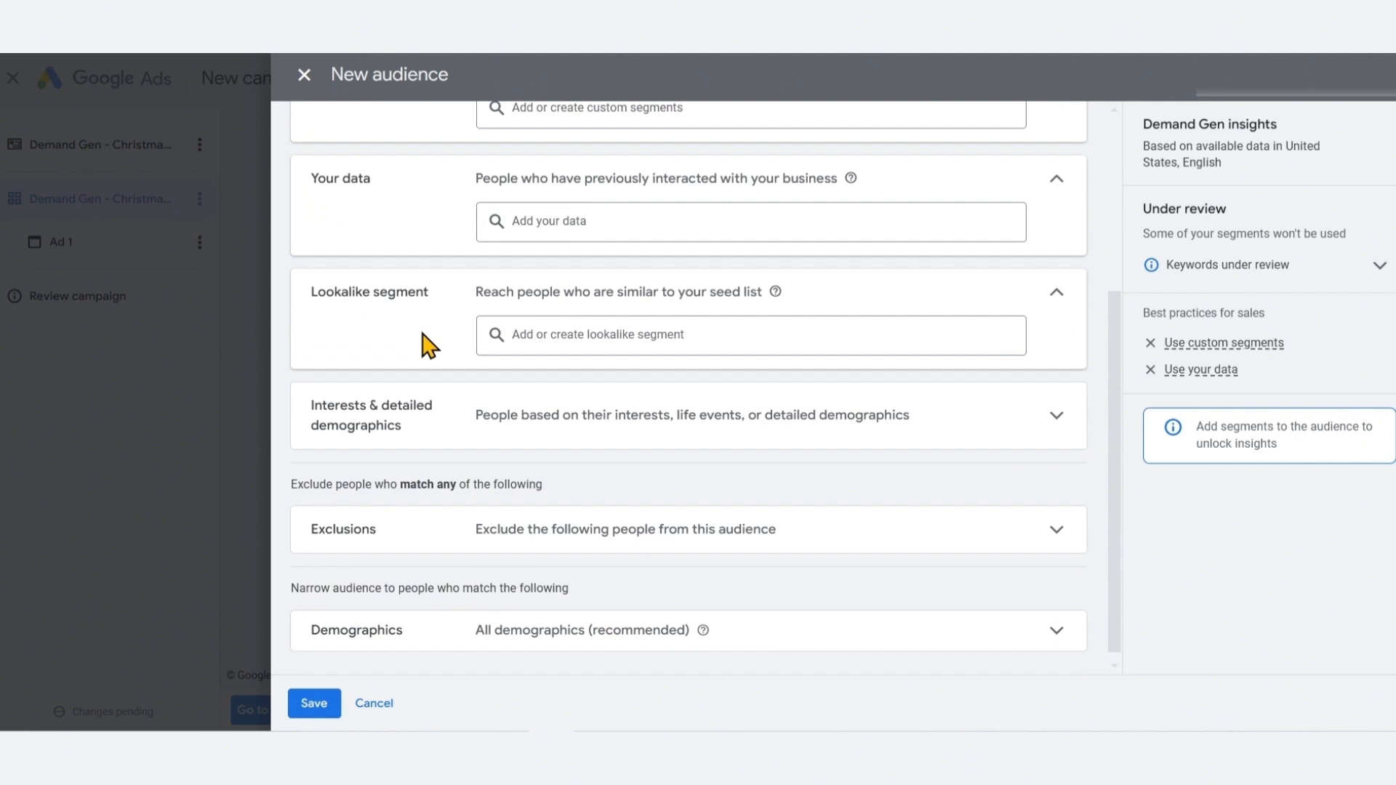
{"action": "left_click", "coordinate": [549, 336]}
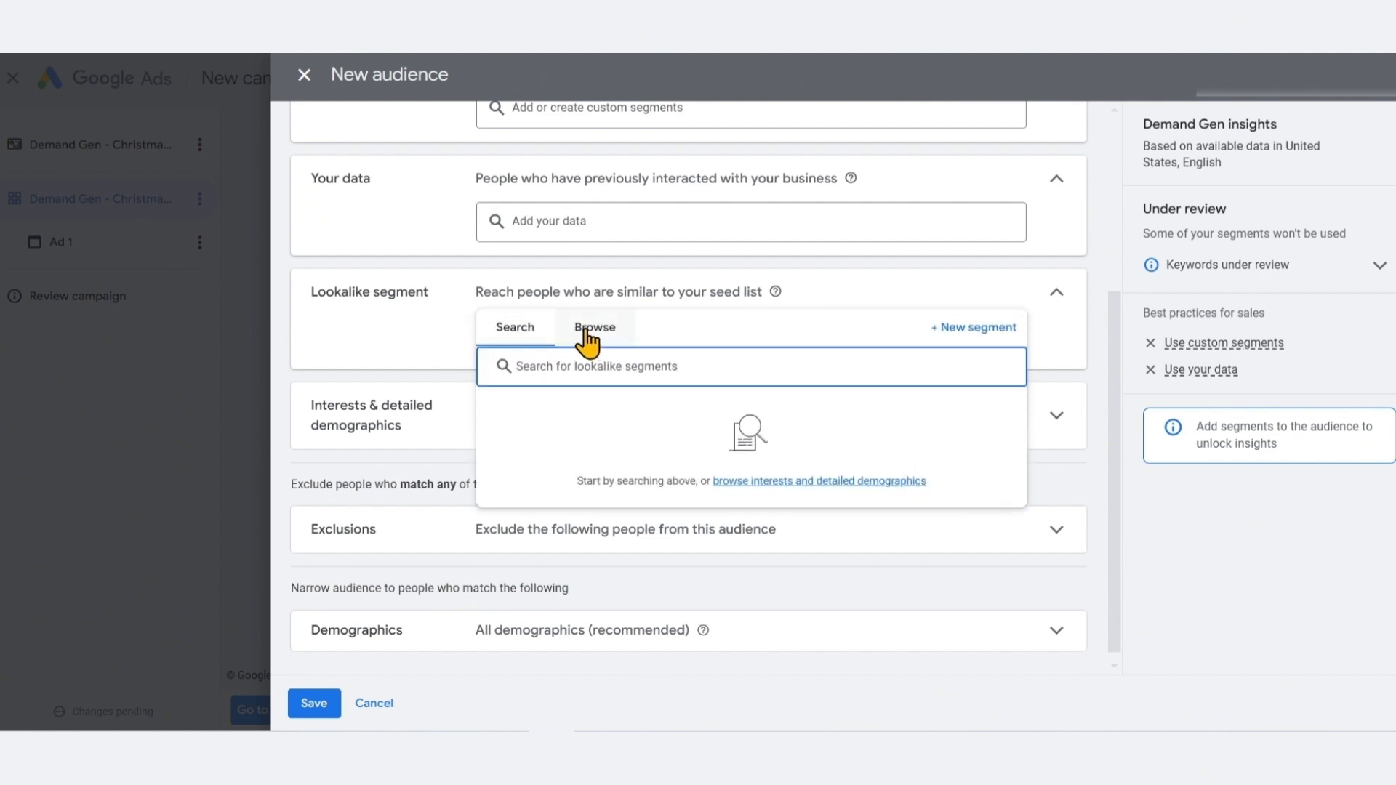
{"action": "left_click", "coordinate": [586, 333]}
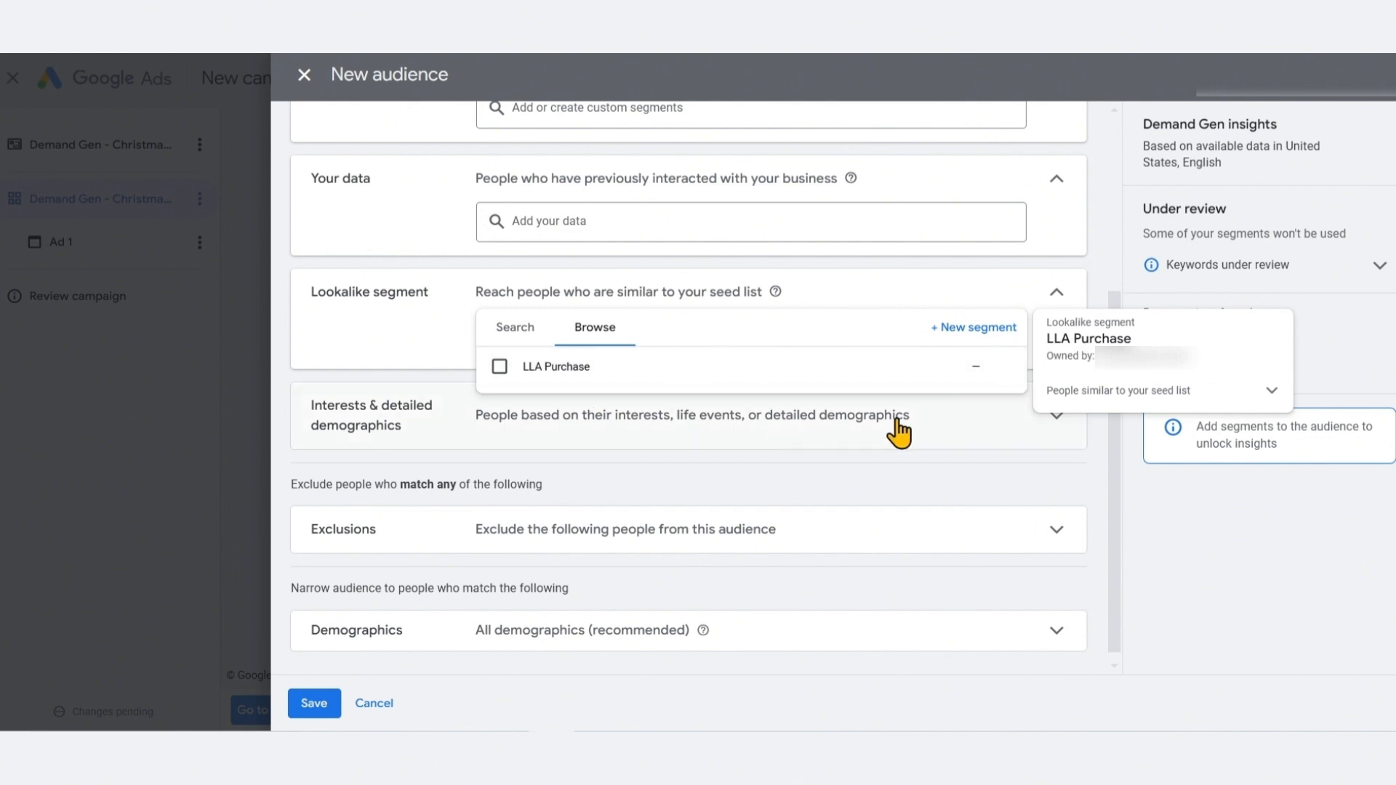
{"action": "left_click", "coordinate": [979, 329]}
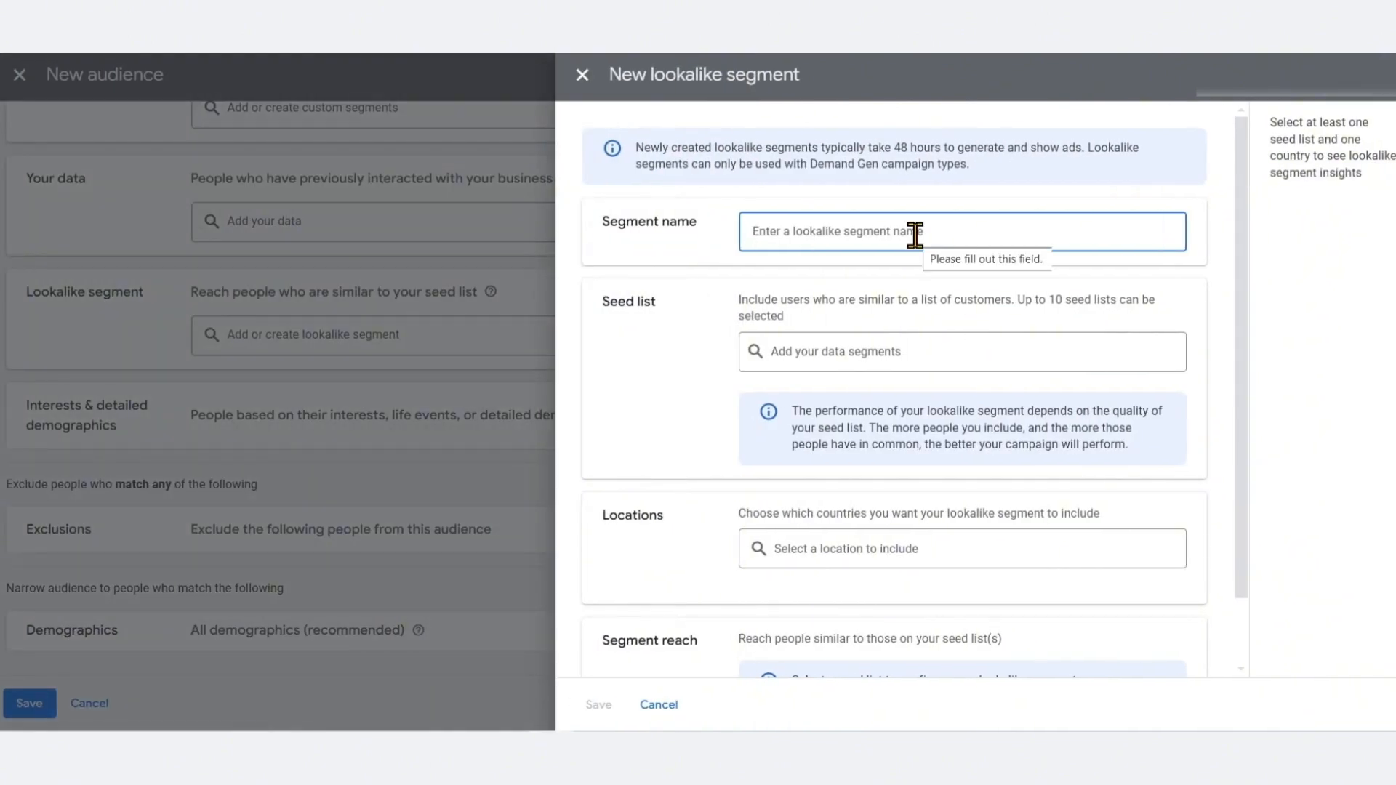
{"action": "type", "text": "LLA - Christmas Shoppers"}
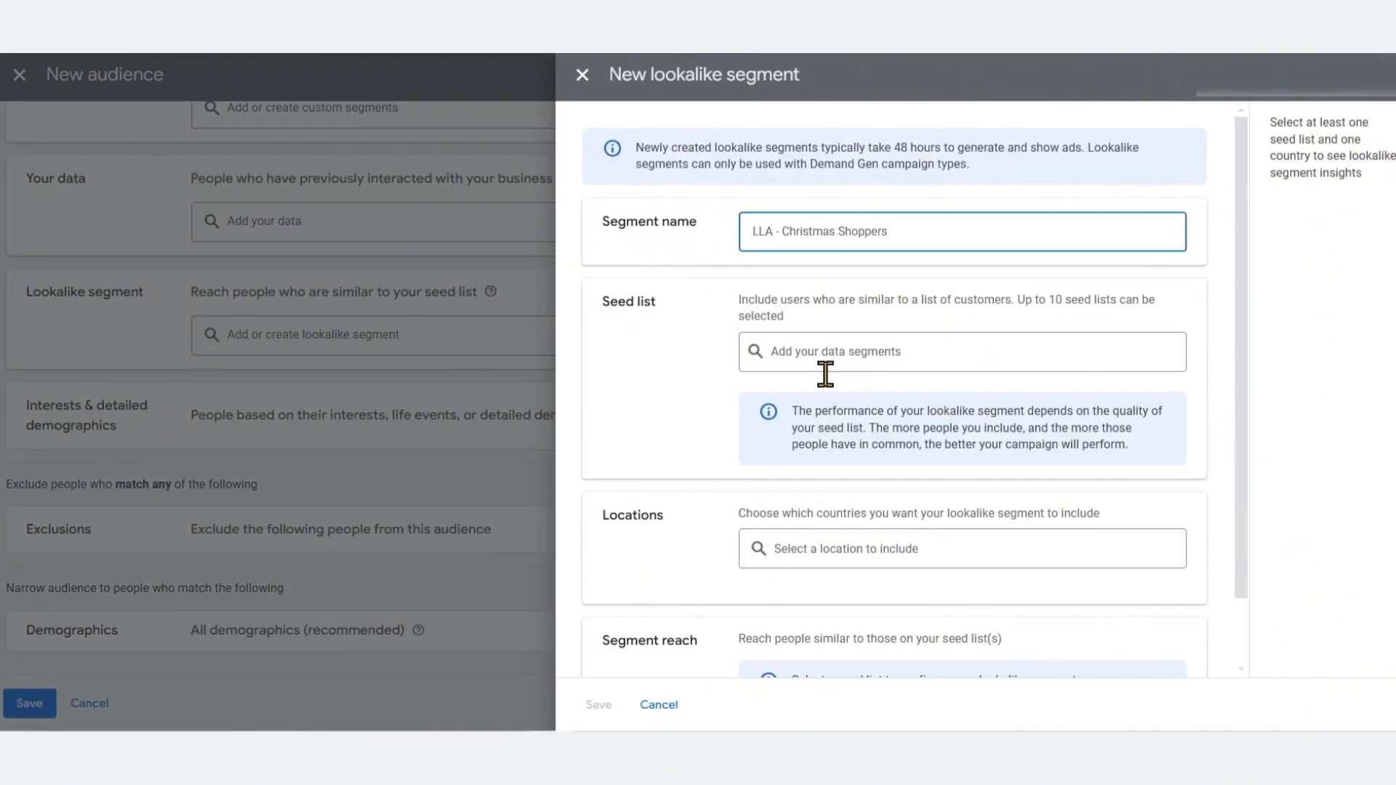
Add the All Customers Match List customer list as the lookalike segment's seed list
{"action": "left_click", "coordinate": [822, 361]}
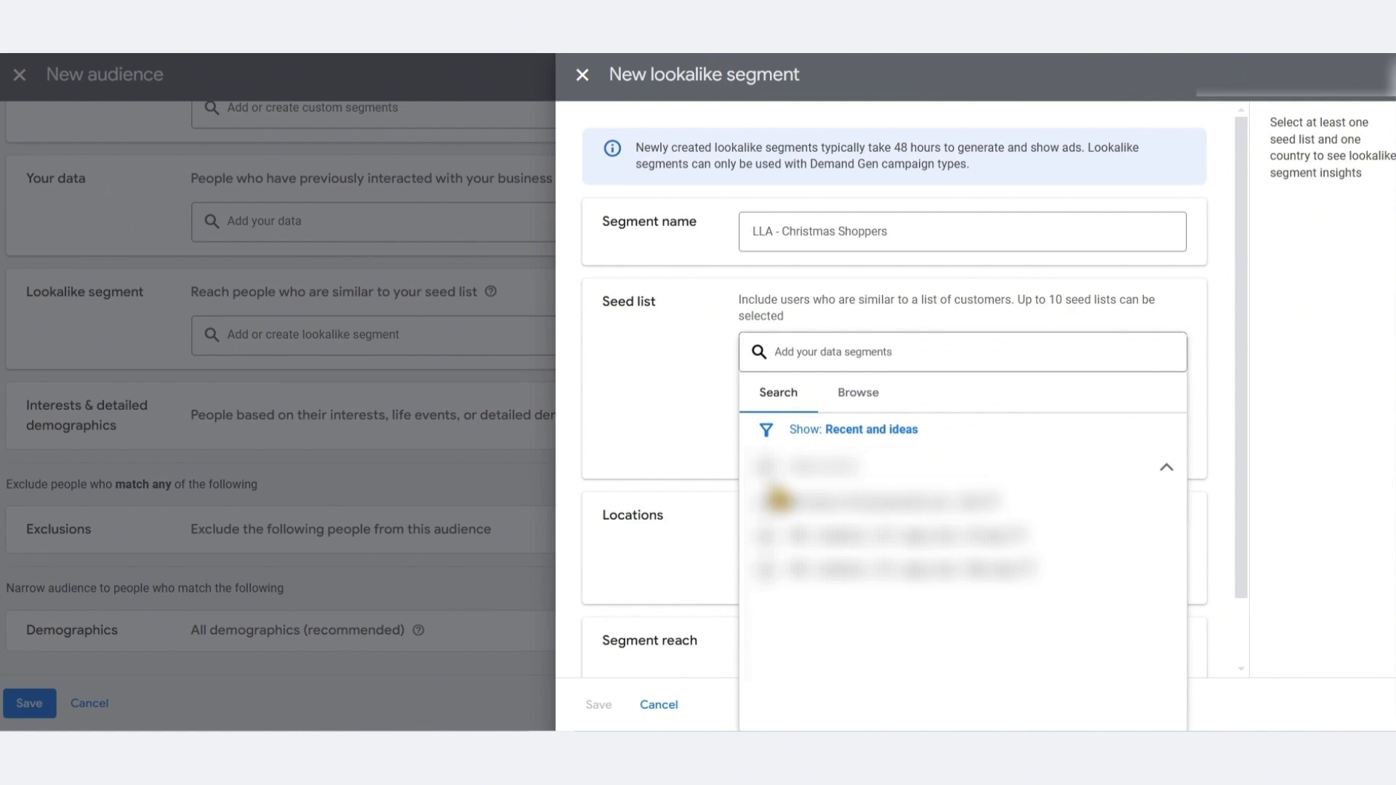
{"action": "left_click", "coordinate": [858, 392]}
{"action": "left_click", "coordinate": [844, 512]}
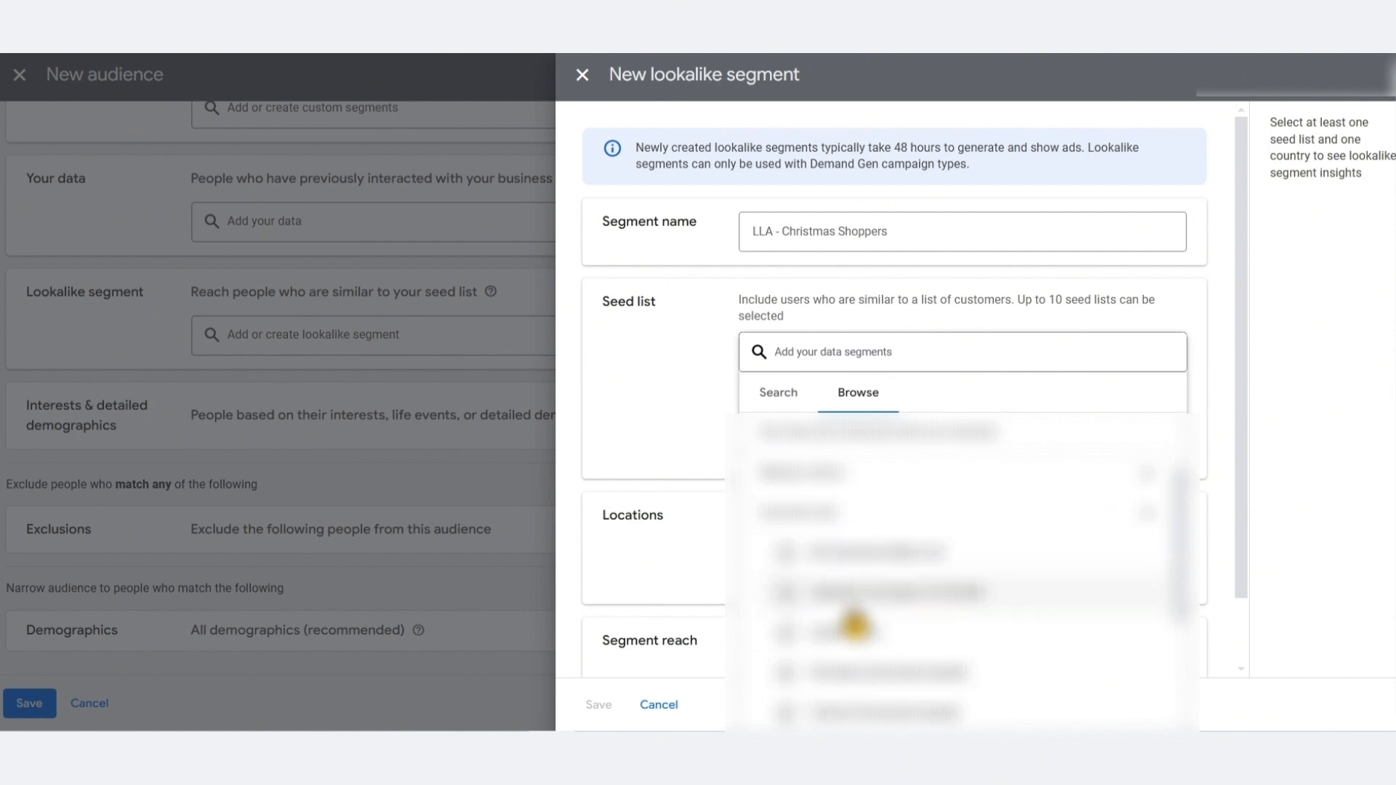
{"action": "scroll", "coordinate": [848, 624], "scroll_direction": "down", "scroll_amount": 2}
{"action": "scroll", "coordinate": [954, 593], "scroll_direction": "up", "scroll_amount": 2}
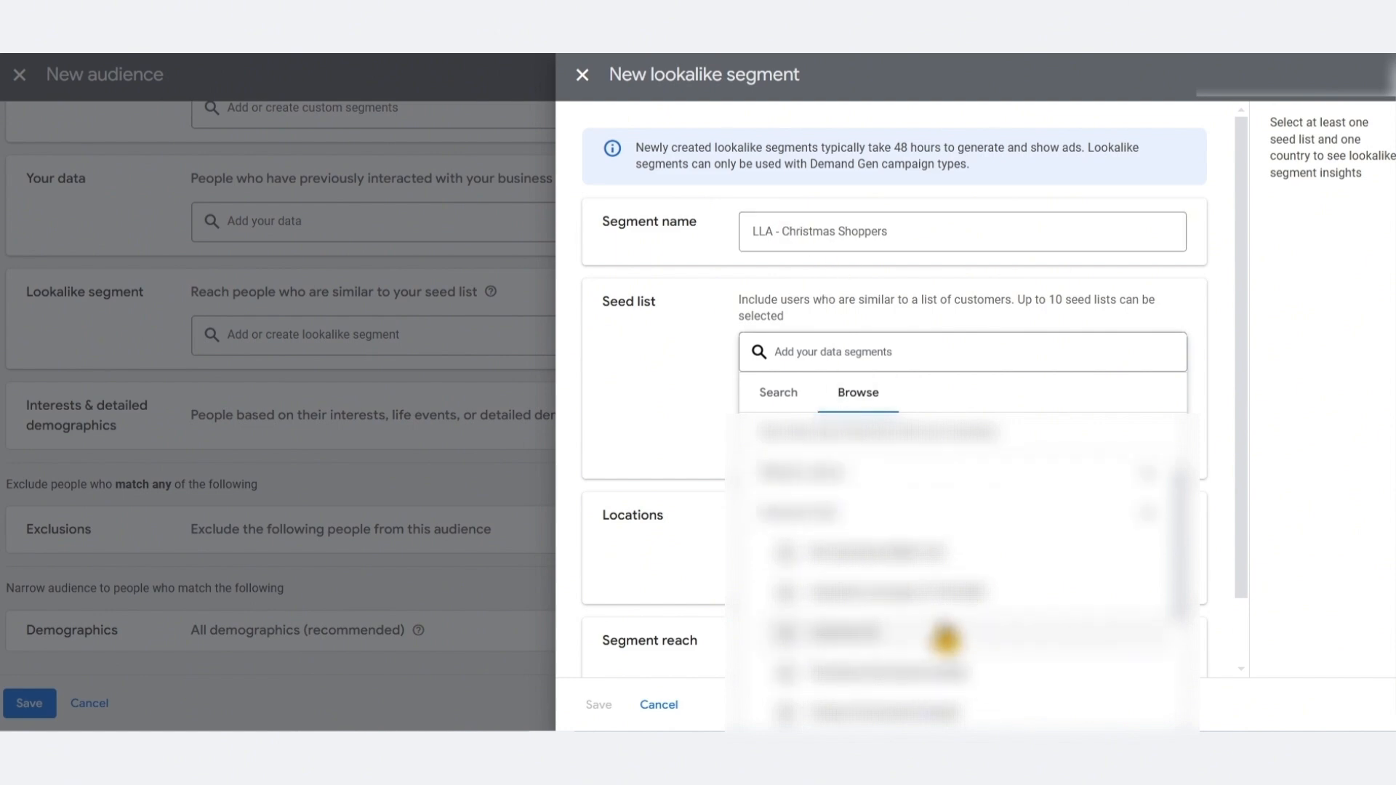
{"action": "left_click", "coordinate": [899, 604]}
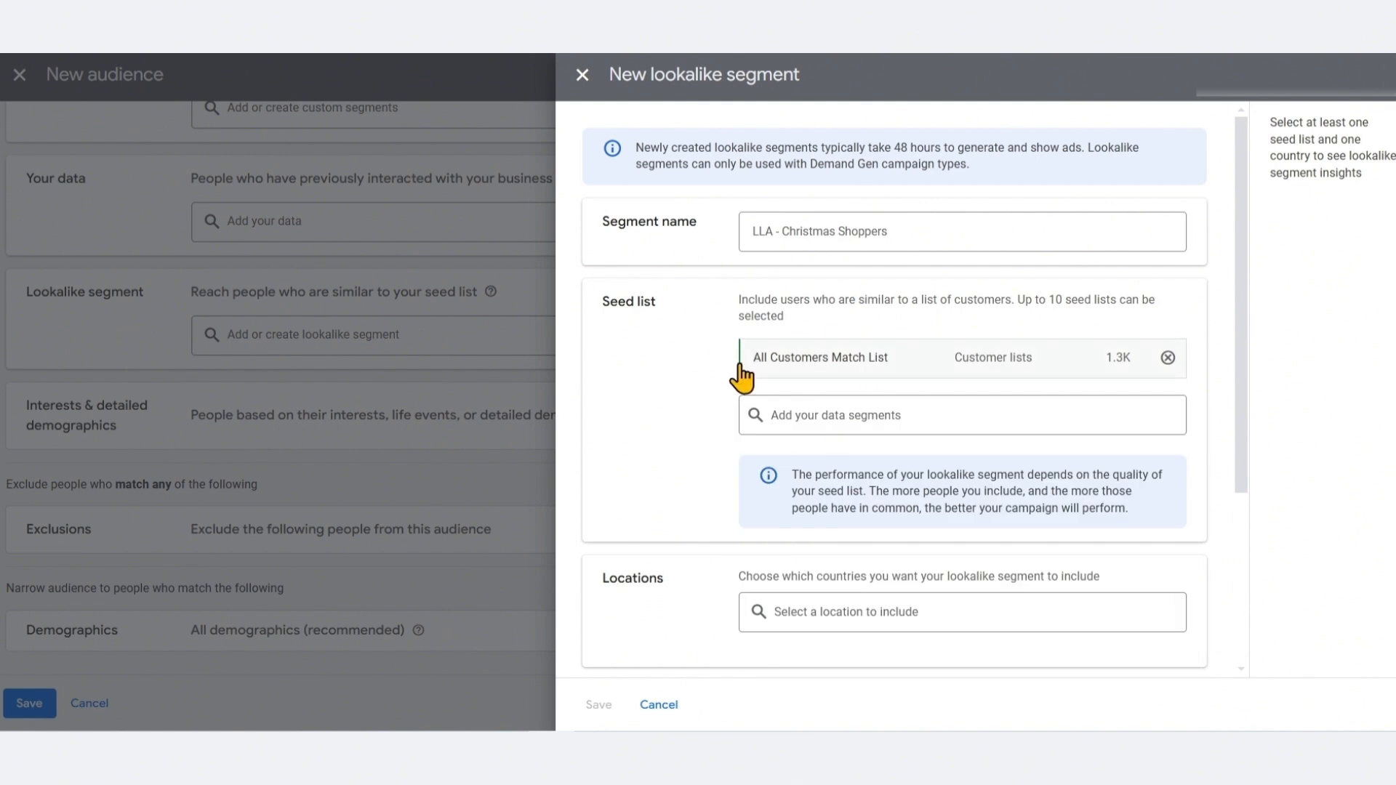
Include United States as the lookalike segment's location
{"action": "scroll", "coordinate": [742, 374], "scroll_direction": "down", "scroll_amount": 3}
{"action": "scroll", "coordinate": [742, 375], "scroll_direction": "up", "scroll_amount": 3}
{"action": "scroll", "coordinate": [717, 364], "scroll_direction": "down", "scroll_amount": 4}
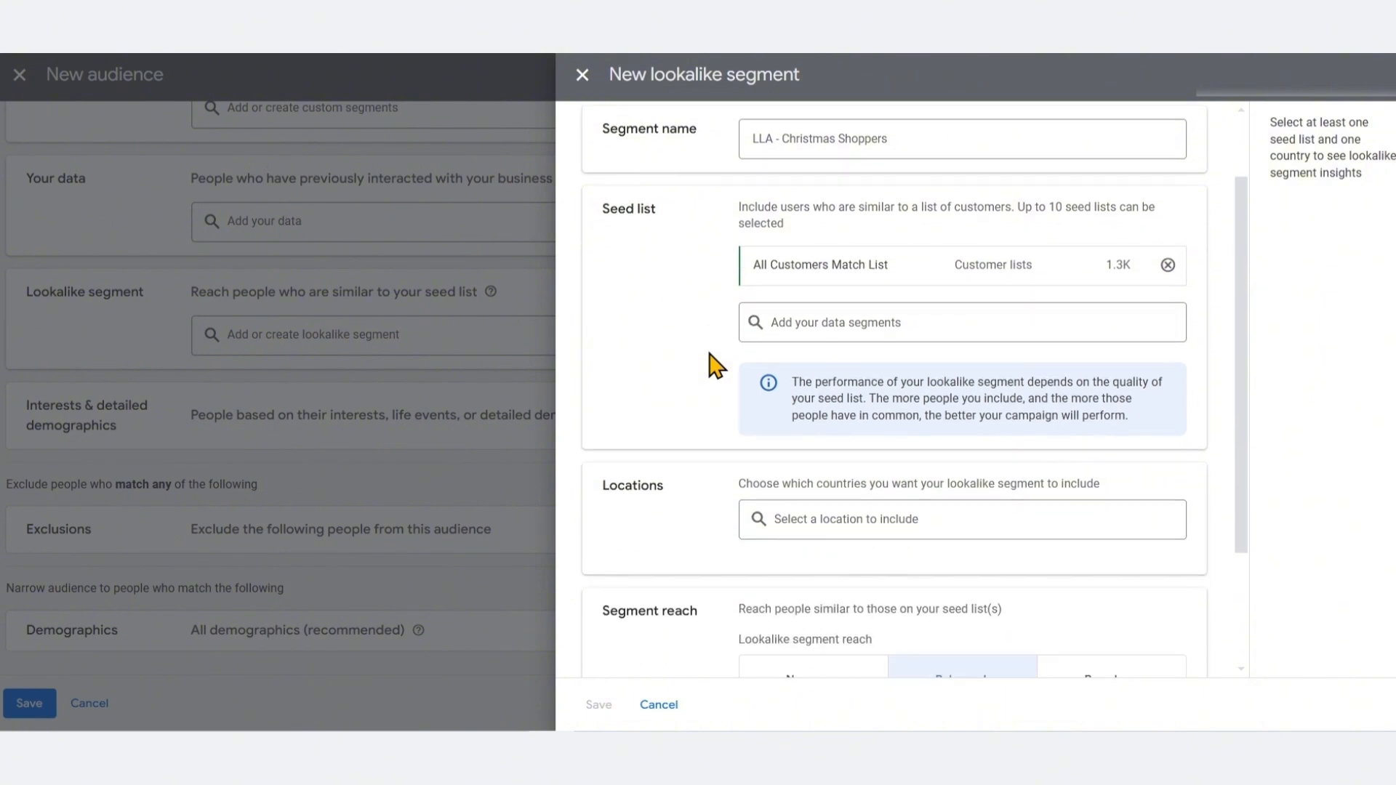
{"action": "left_click", "coordinate": [829, 352]}
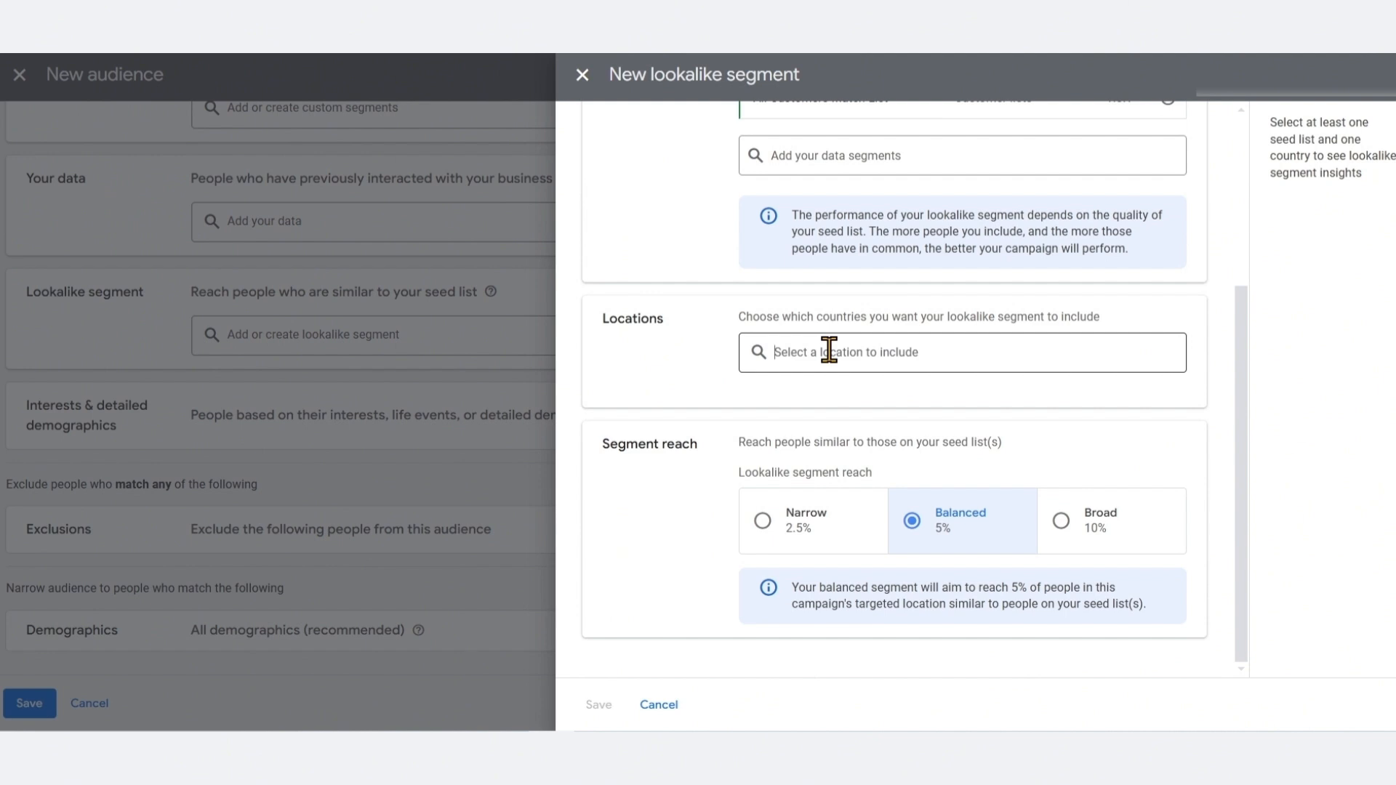
{"action": "type", "text": "United"}
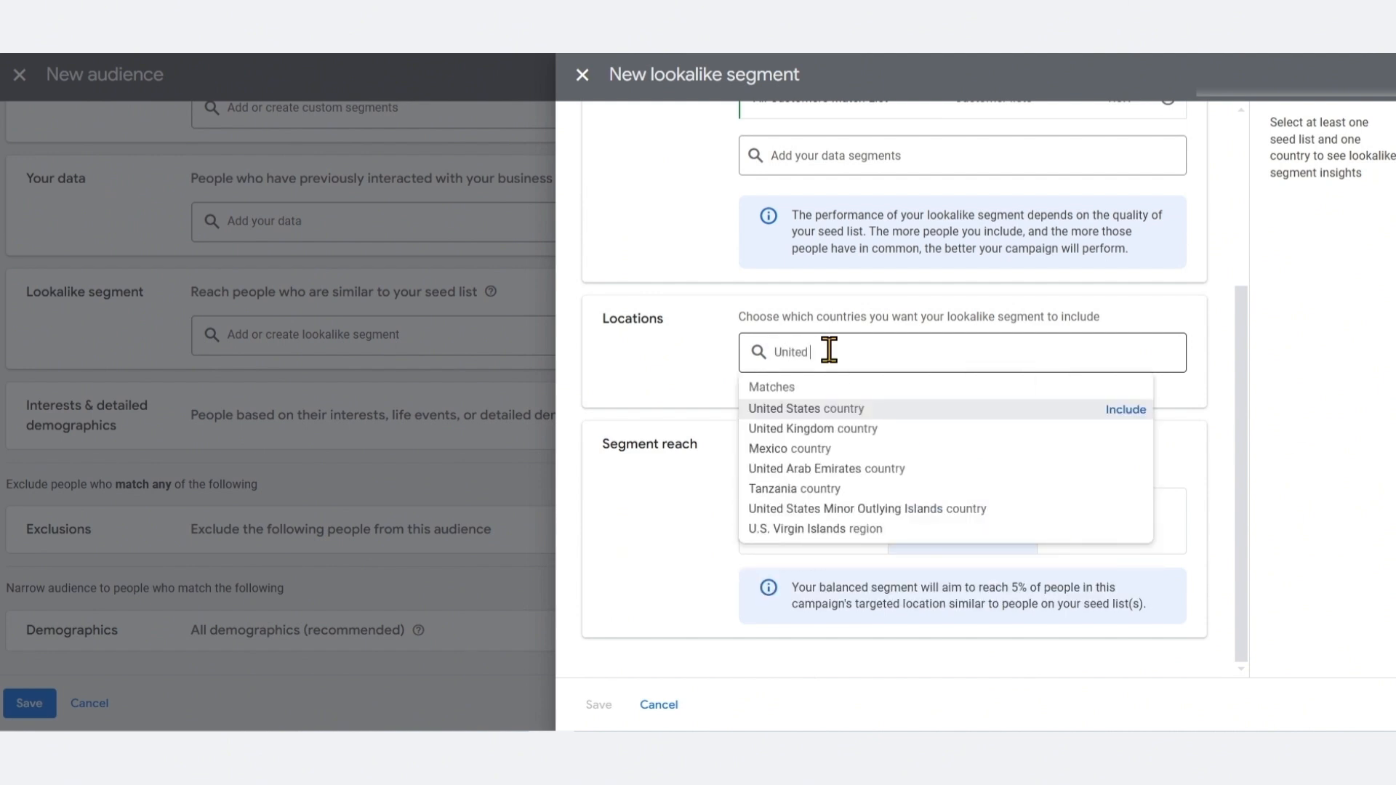
{"action": "left_click", "coordinate": [1124, 411]}
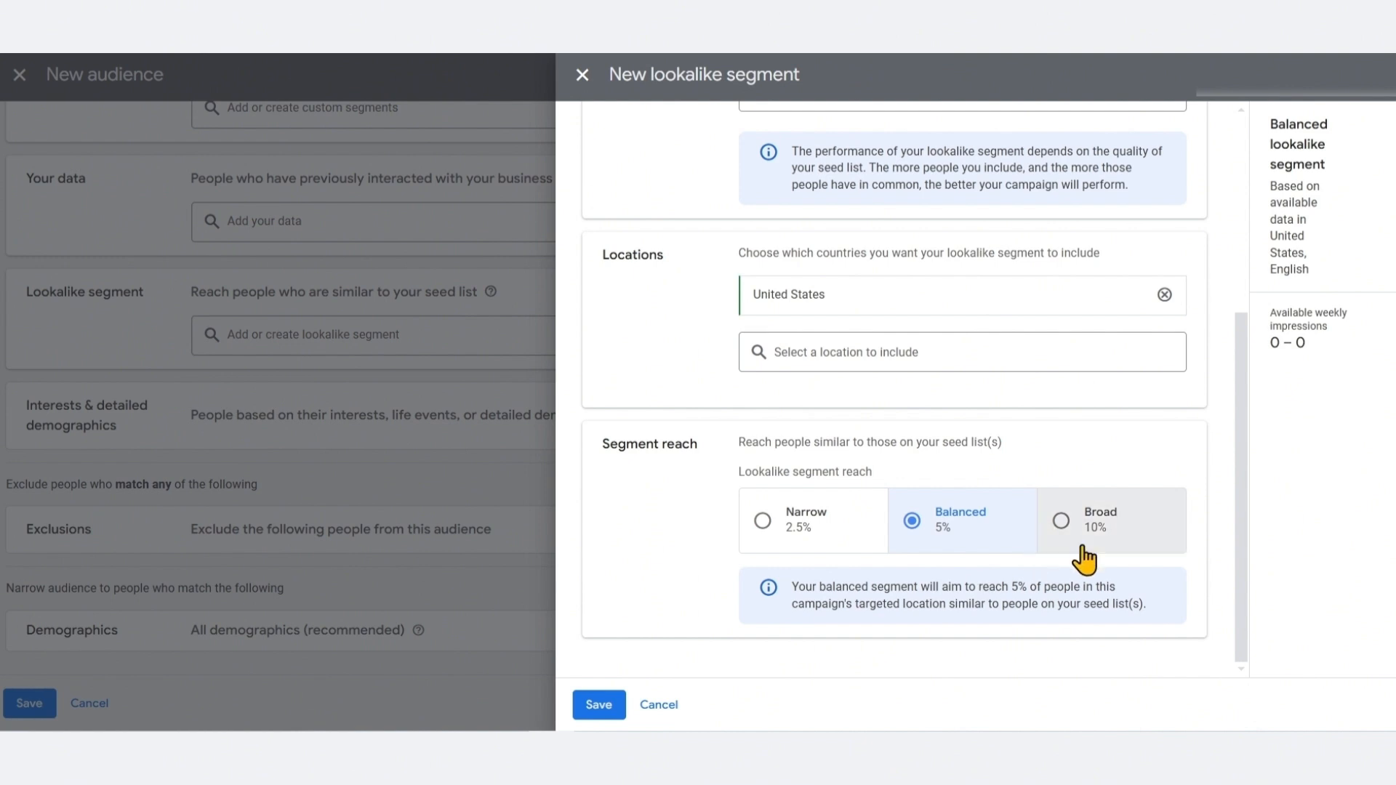
Compare the reach options and set the lookalike segment reach to Narrow 2.5%, then save the segment
{"action": "left_click", "coordinate": [762, 521]}
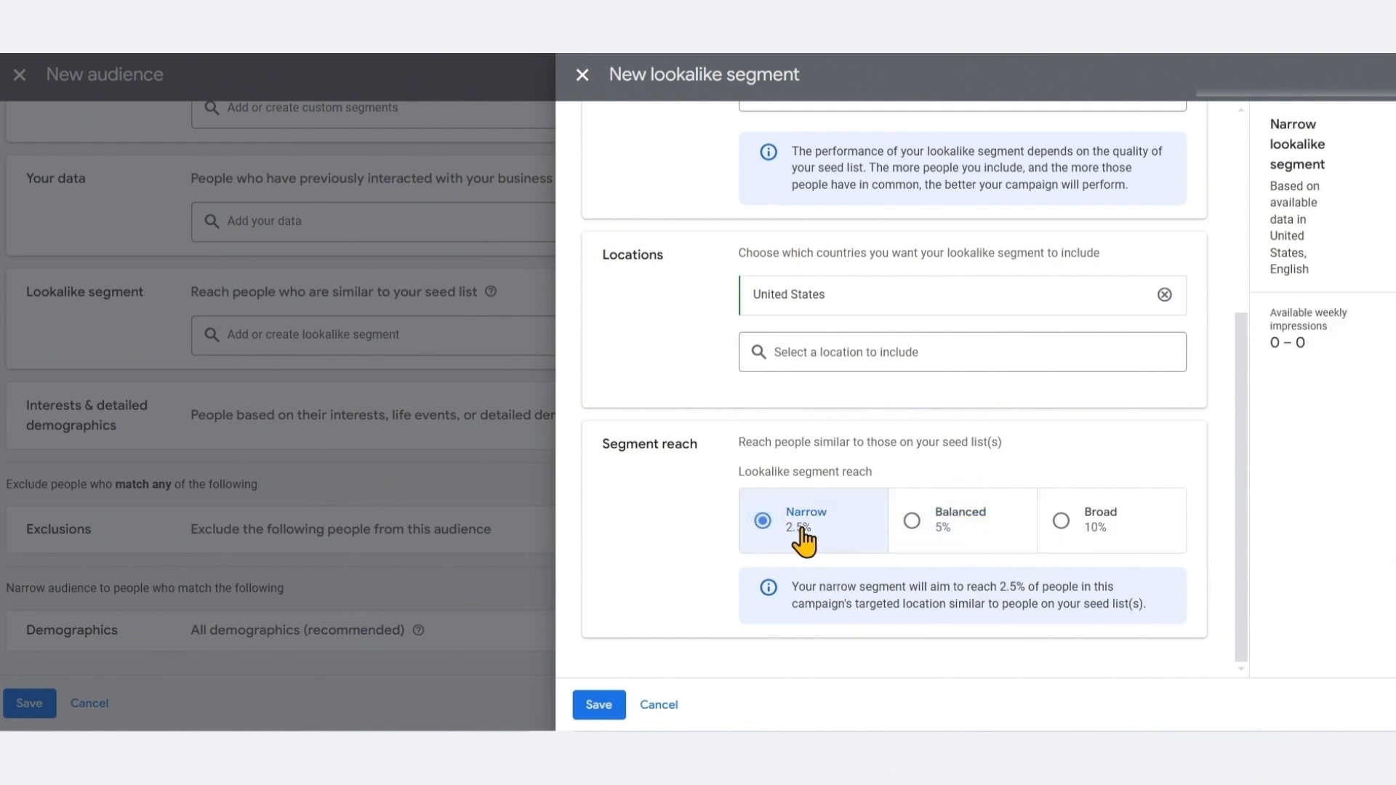
{"action": "left_click", "coordinate": [946, 520]}
{"action": "left_click", "coordinate": [1042, 529]}
{"action": "left_click", "coordinate": [973, 532]}
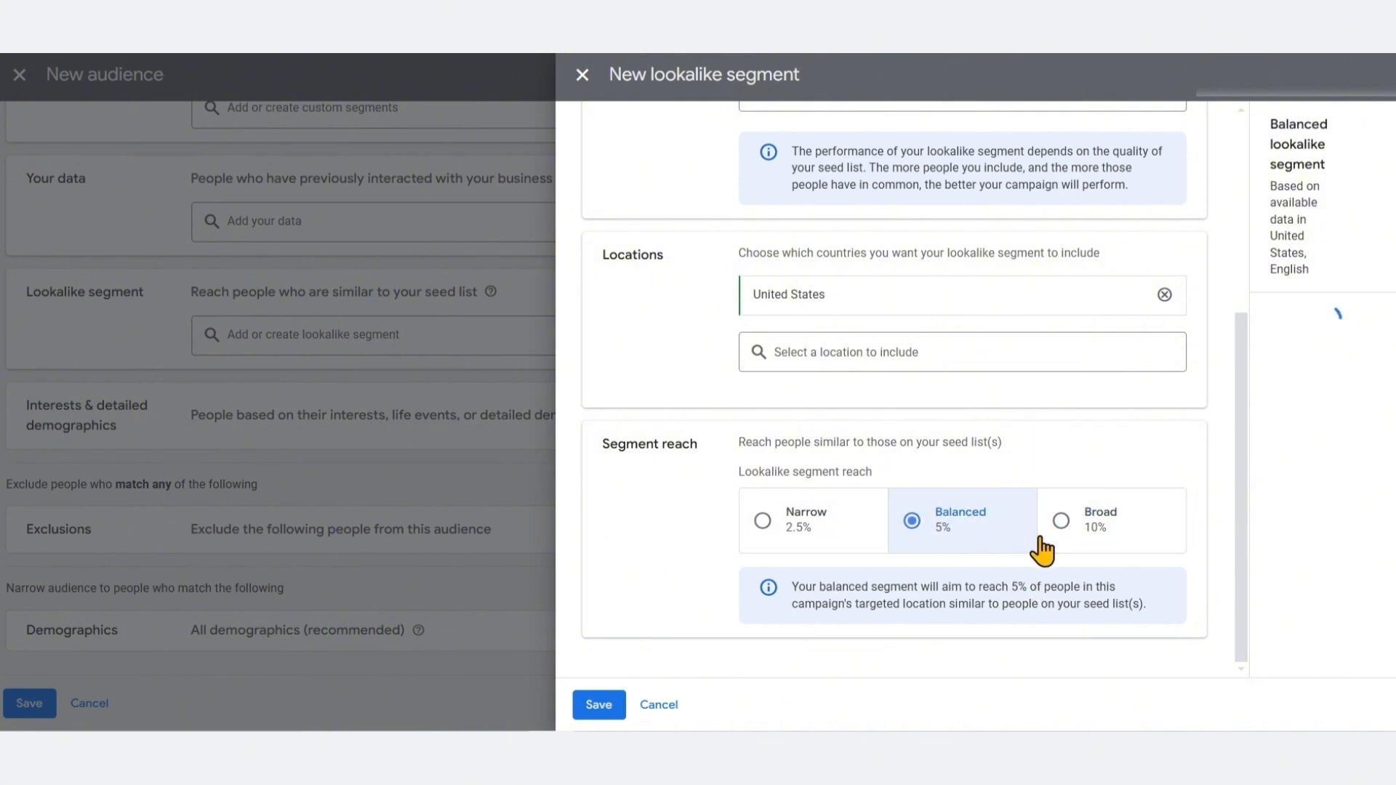
{"action": "left_click", "coordinate": [1134, 506]}
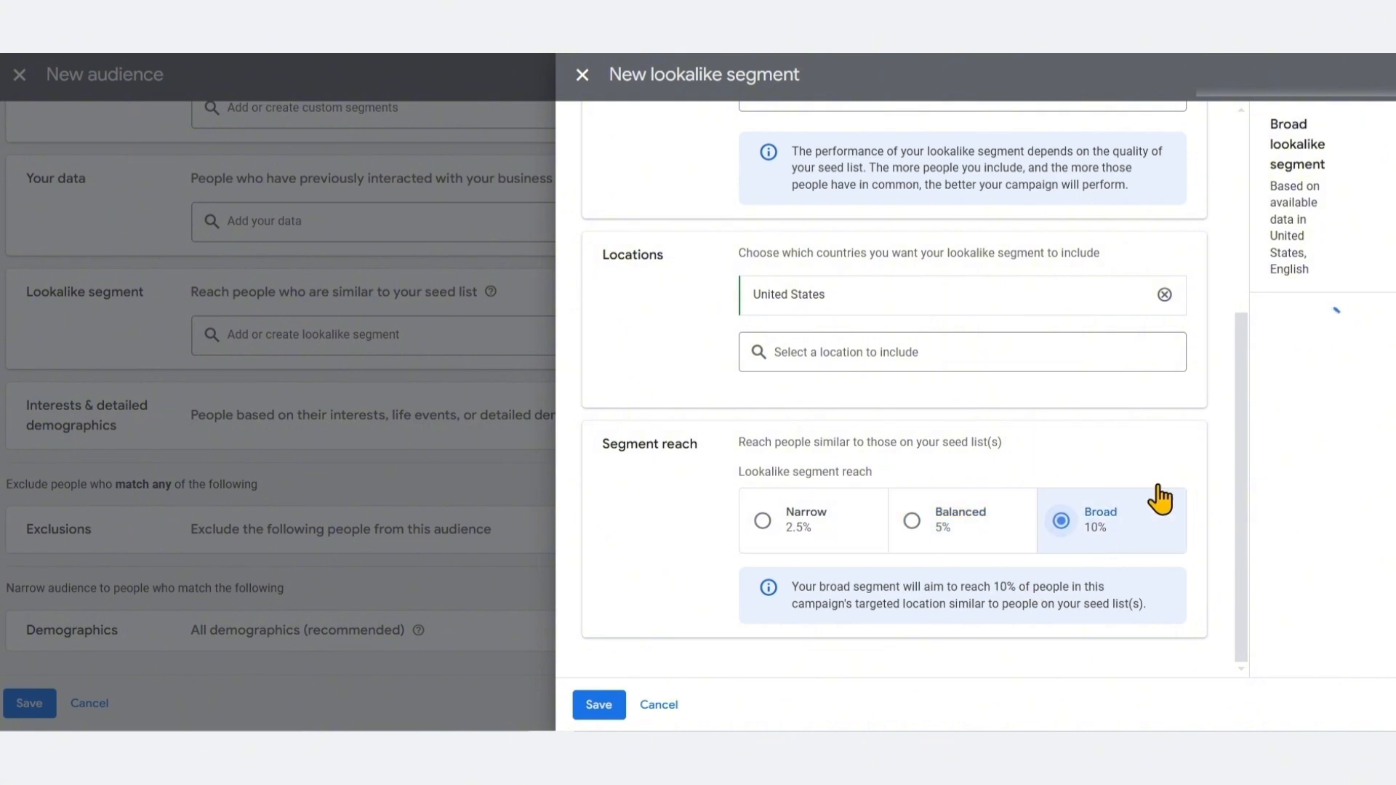
{"action": "left_click", "coordinate": [963, 521]}
{"action": "left_click", "coordinate": [764, 522]}
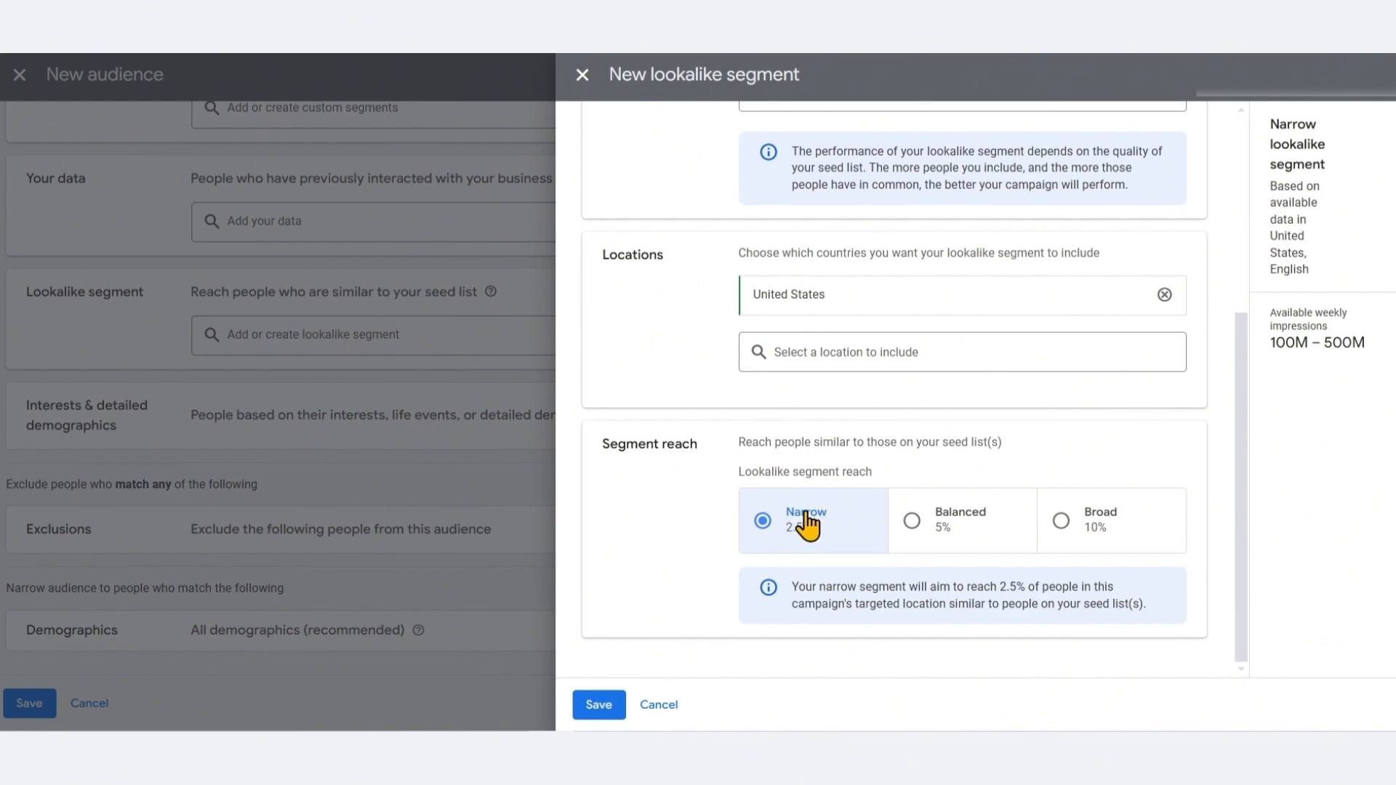
{"action": "scroll", "coordinate": [803, 524], "scroll_direction": "up", "scroll_amount": 5}
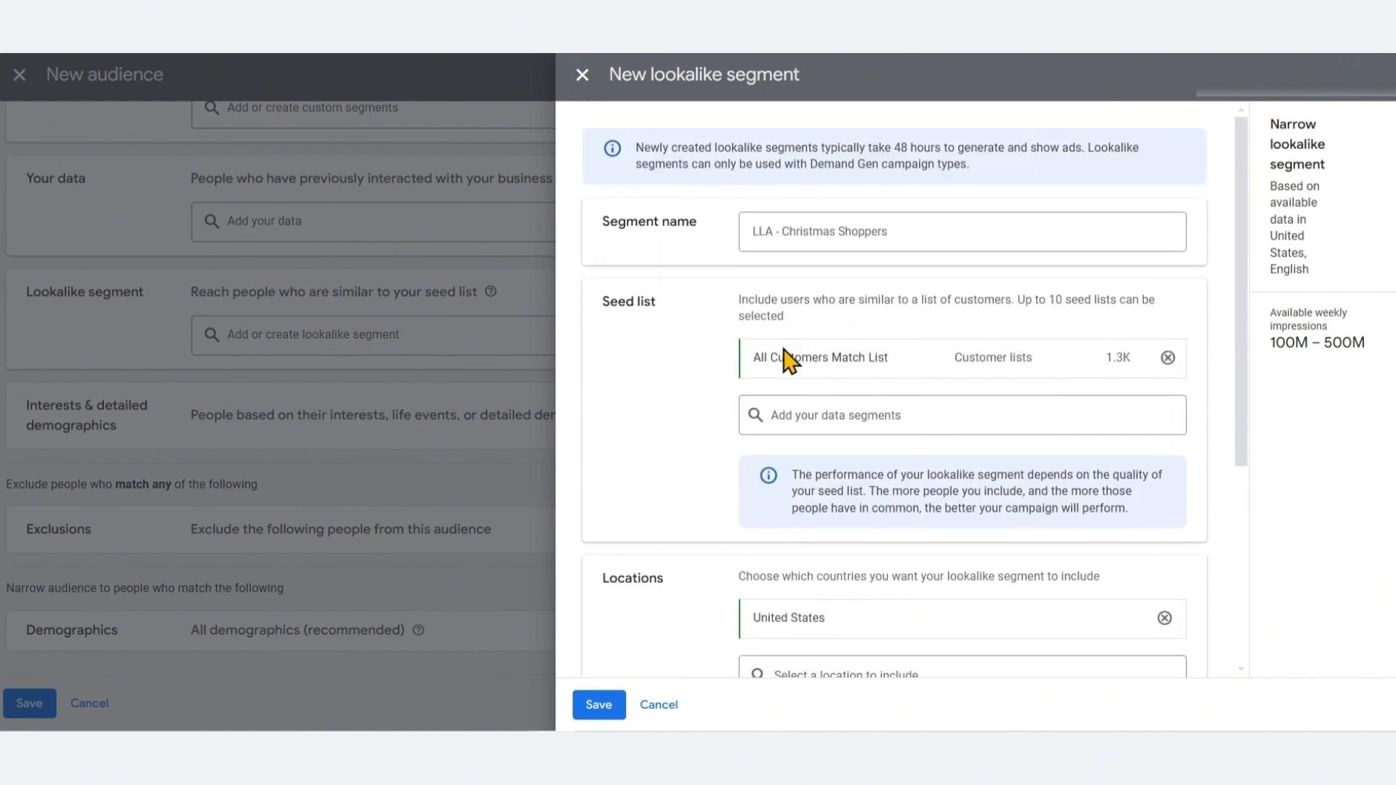
{"action": "scroll", "coordinate": [945, 349], "scroll_direction": "down", "scroll_amount": 5}
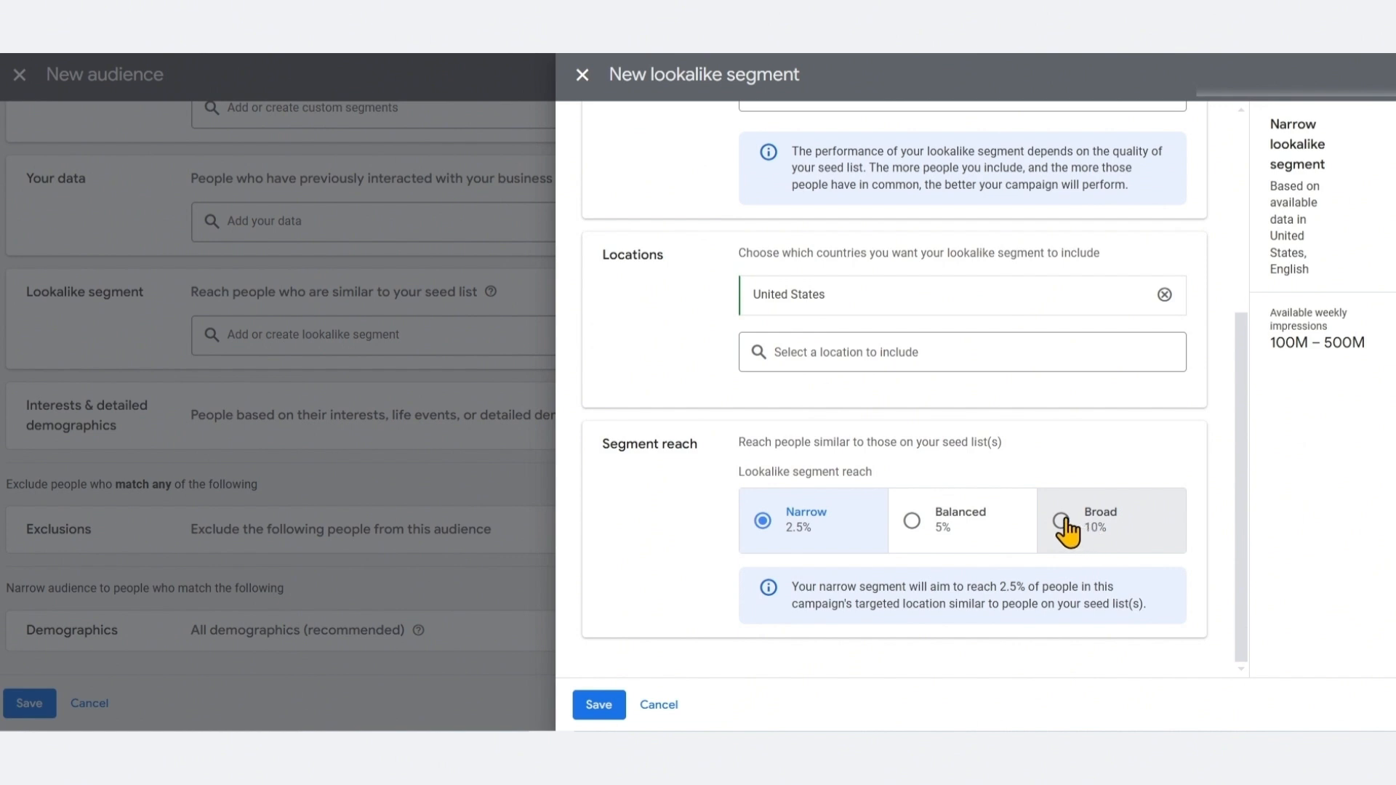
{"action": "left_click", "coordinate": [1064, 522]}
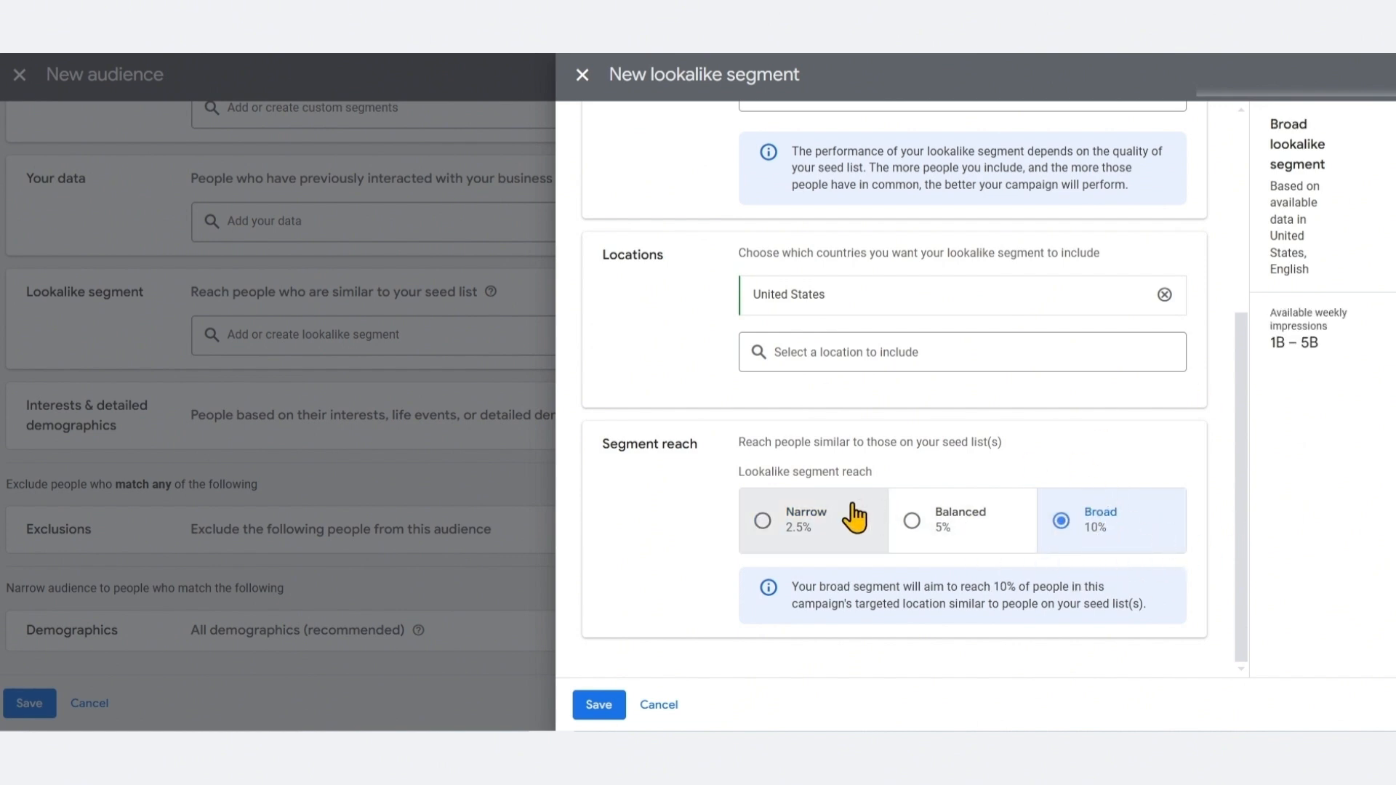
{"action": "left_click", "coordinate": [829, 546]}
{"action": "left_click", "coordinate": [937, 544]}
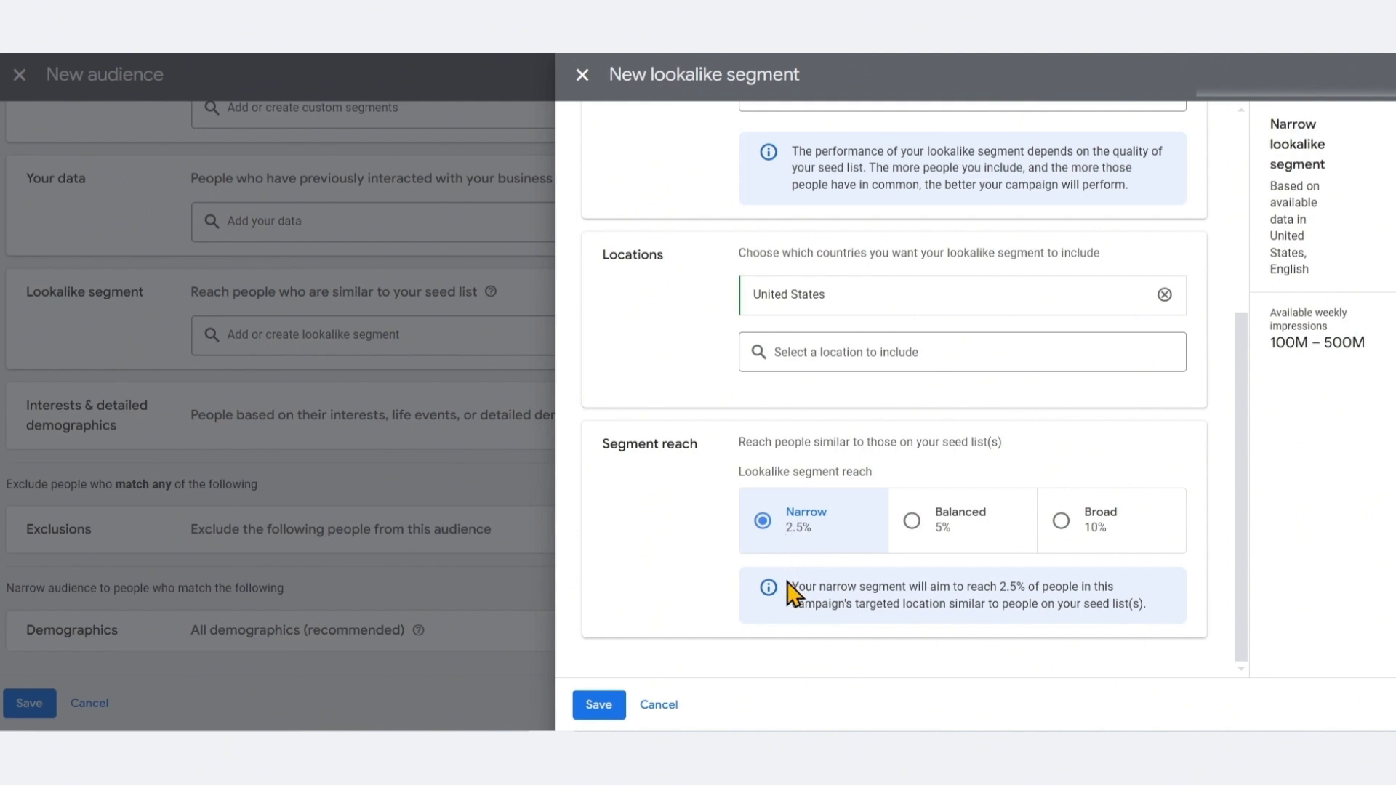
{"action": "left_click", "coordinate": [928, 538]}
{"action": "left_click", "coordinate": [836, 545]}
{"action": "left_click", "coordinate": [923, 552]}
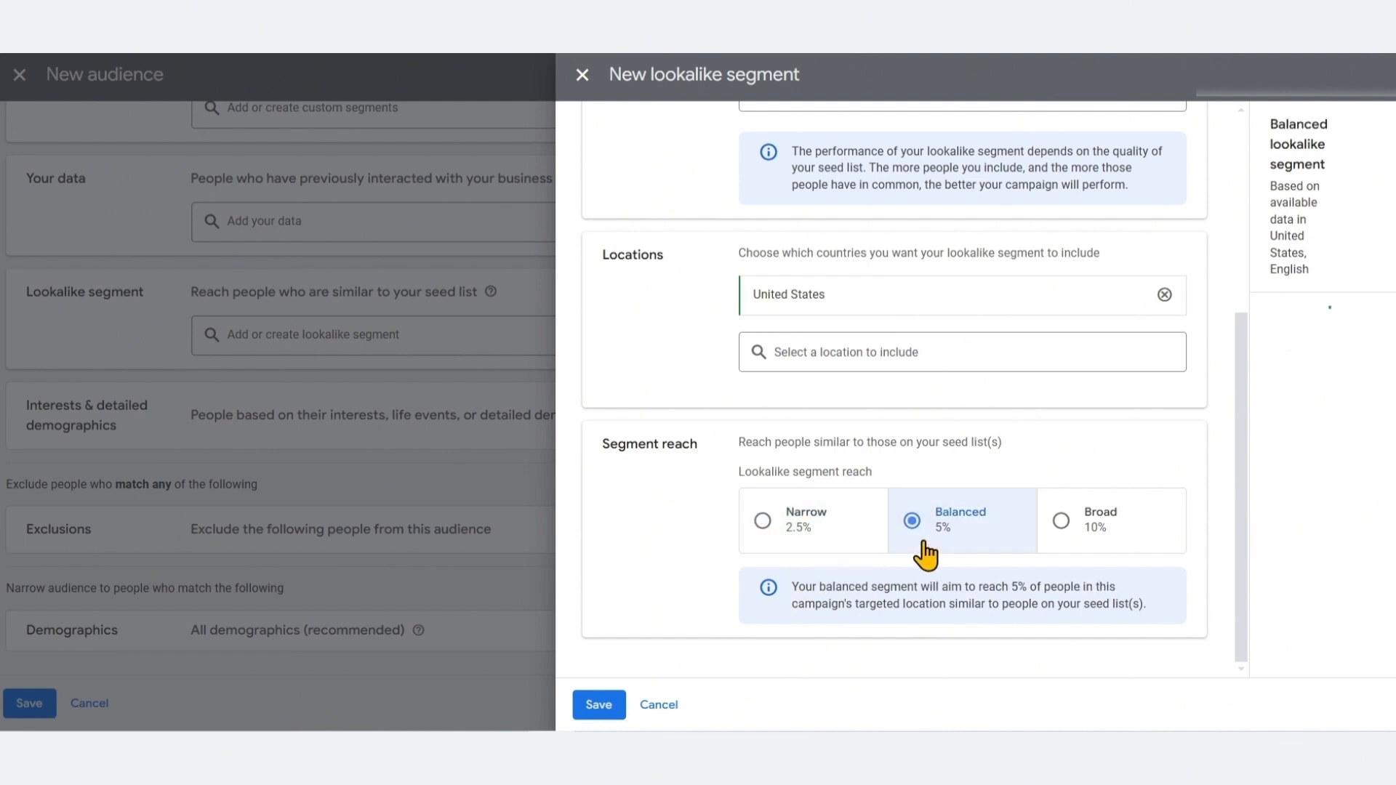
{"action": "left_click", "coordinate": [837, 541]}
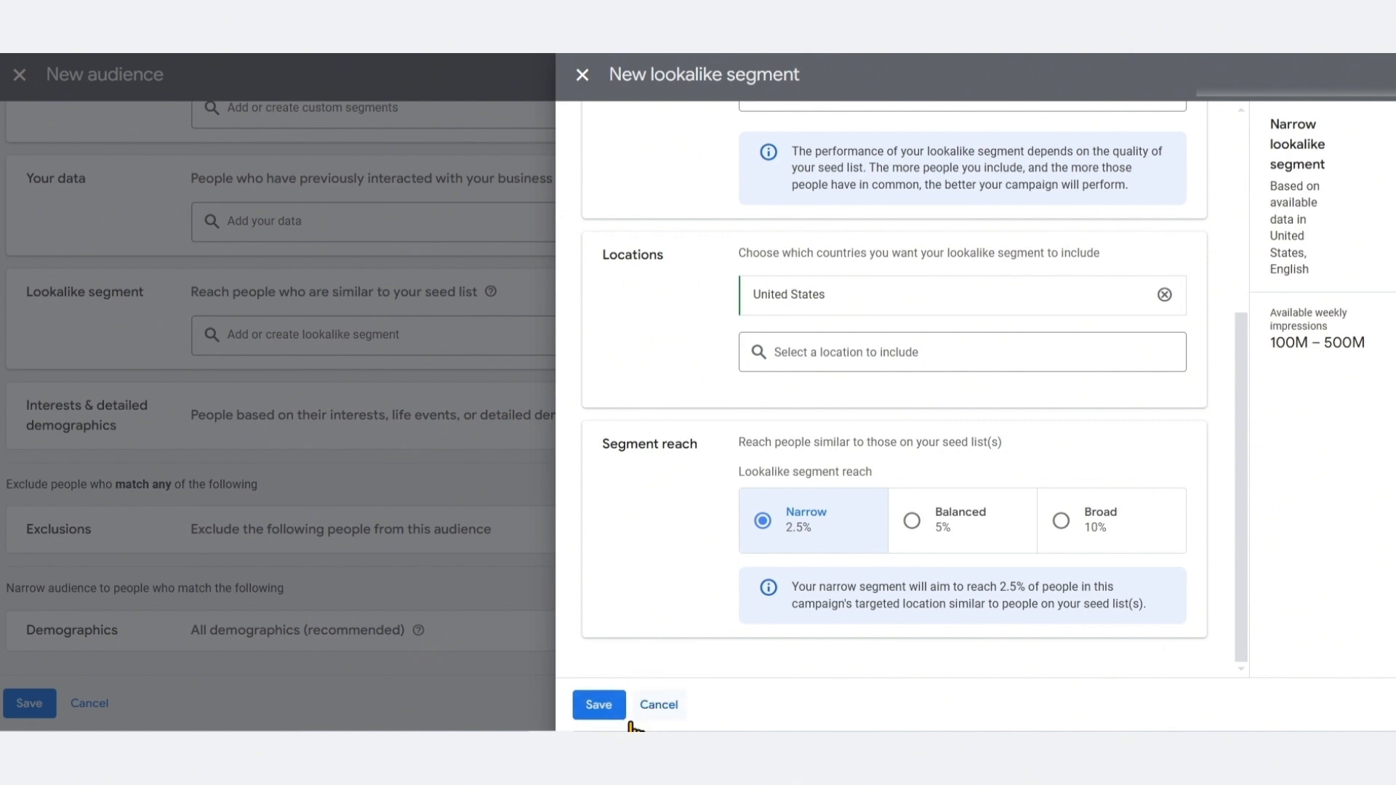
{"action": "left_click", "coordinate": [601, 709]}
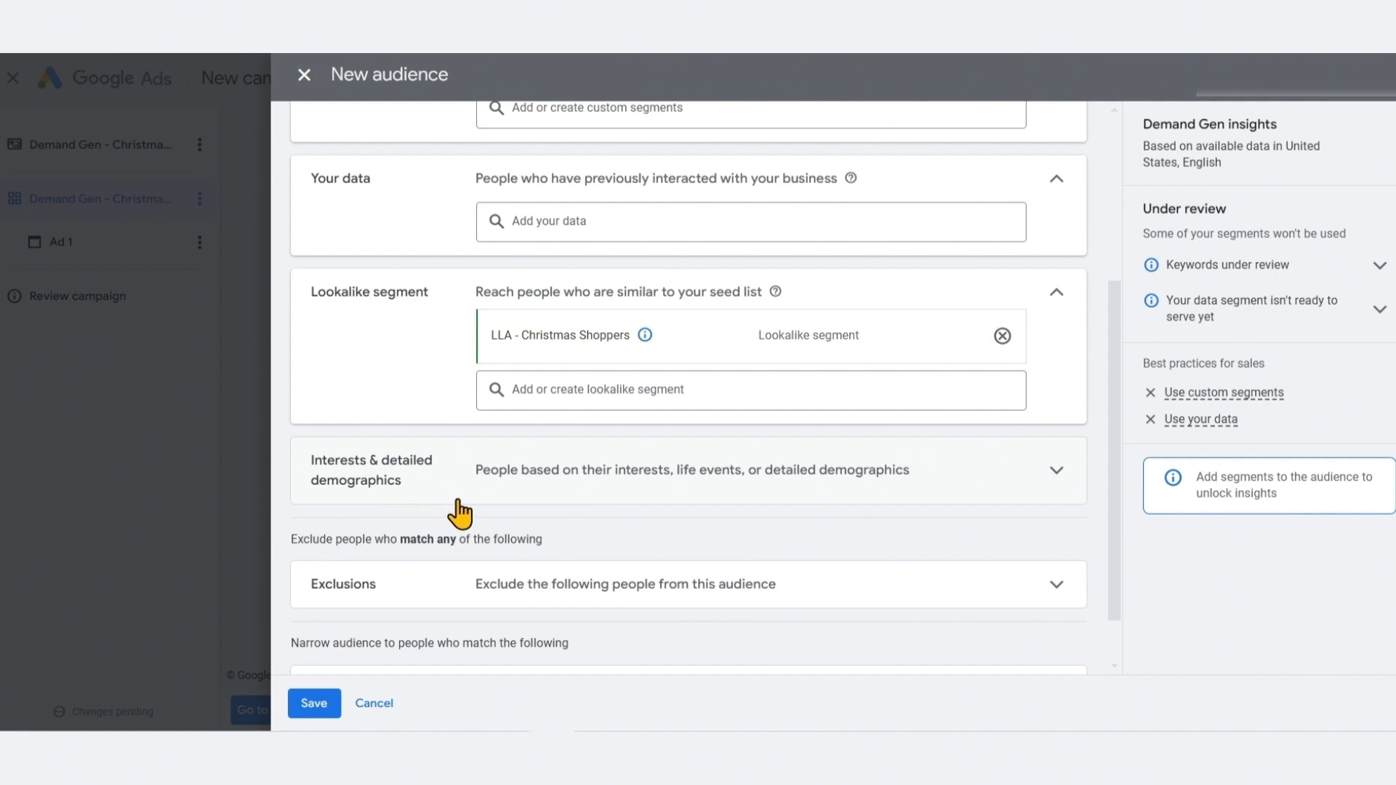
Search the interest segments for gift and add the Personalized Gifts in-market segment
{"action": "left_click", "coordinate": [575, 492]}
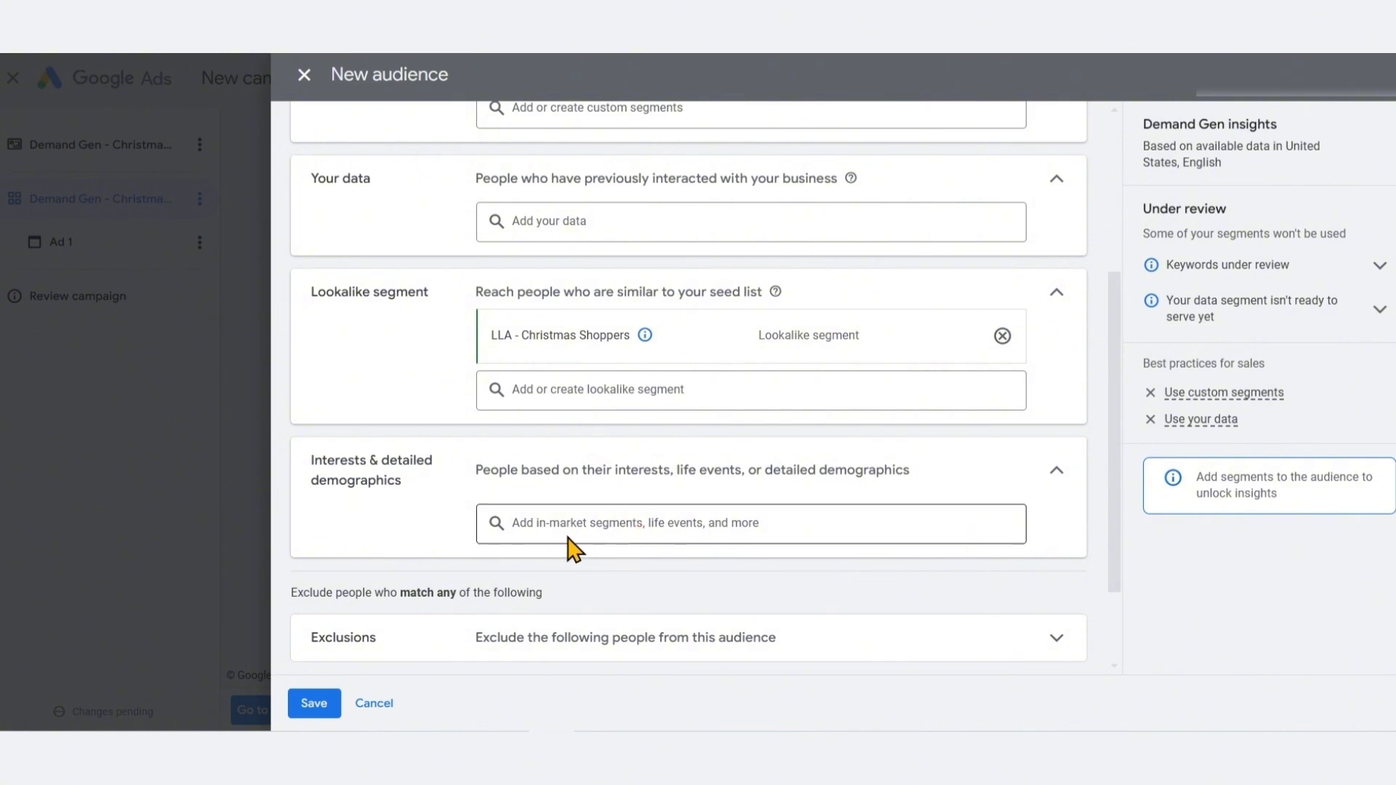
{"action": "left_click", "coordinate": [696, 529]}
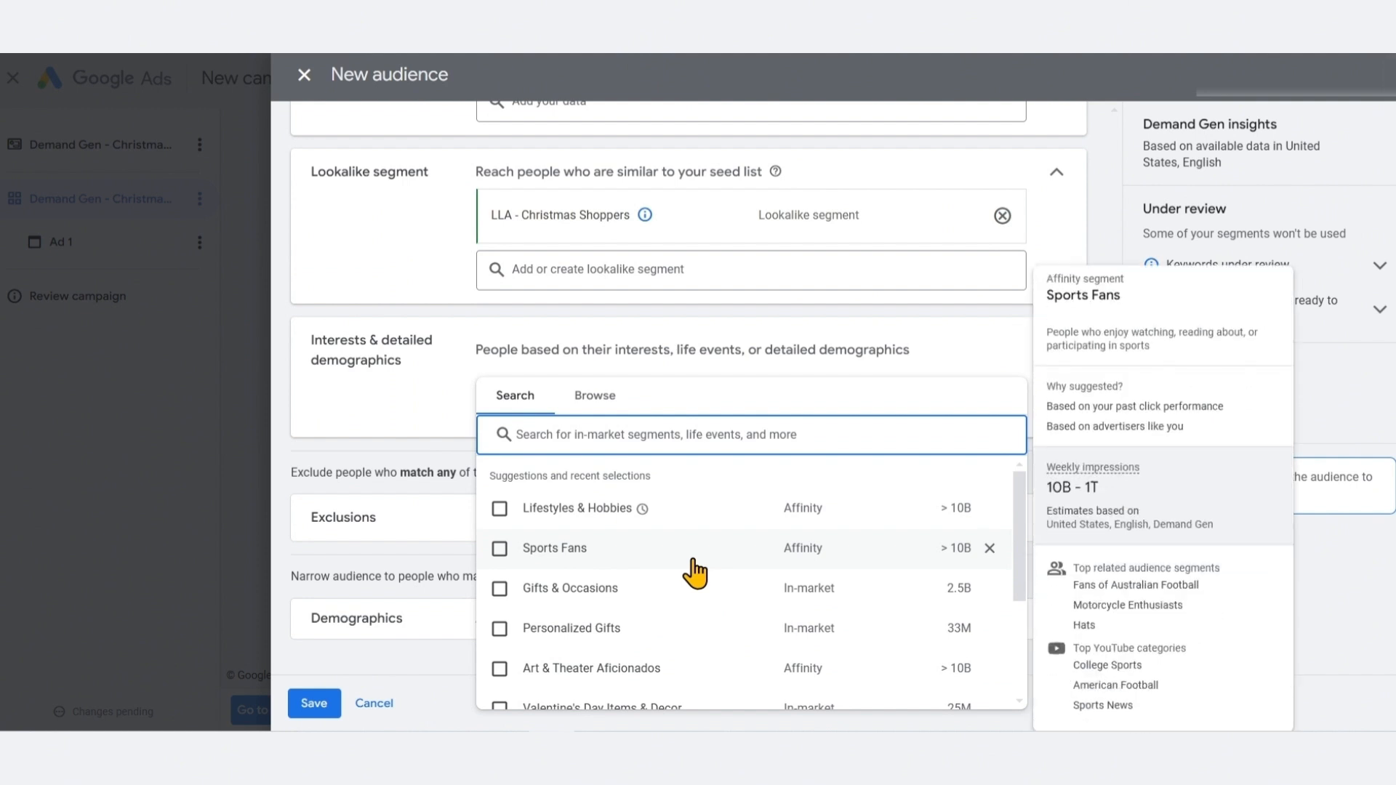
{"action": "type", "text": "gi"}
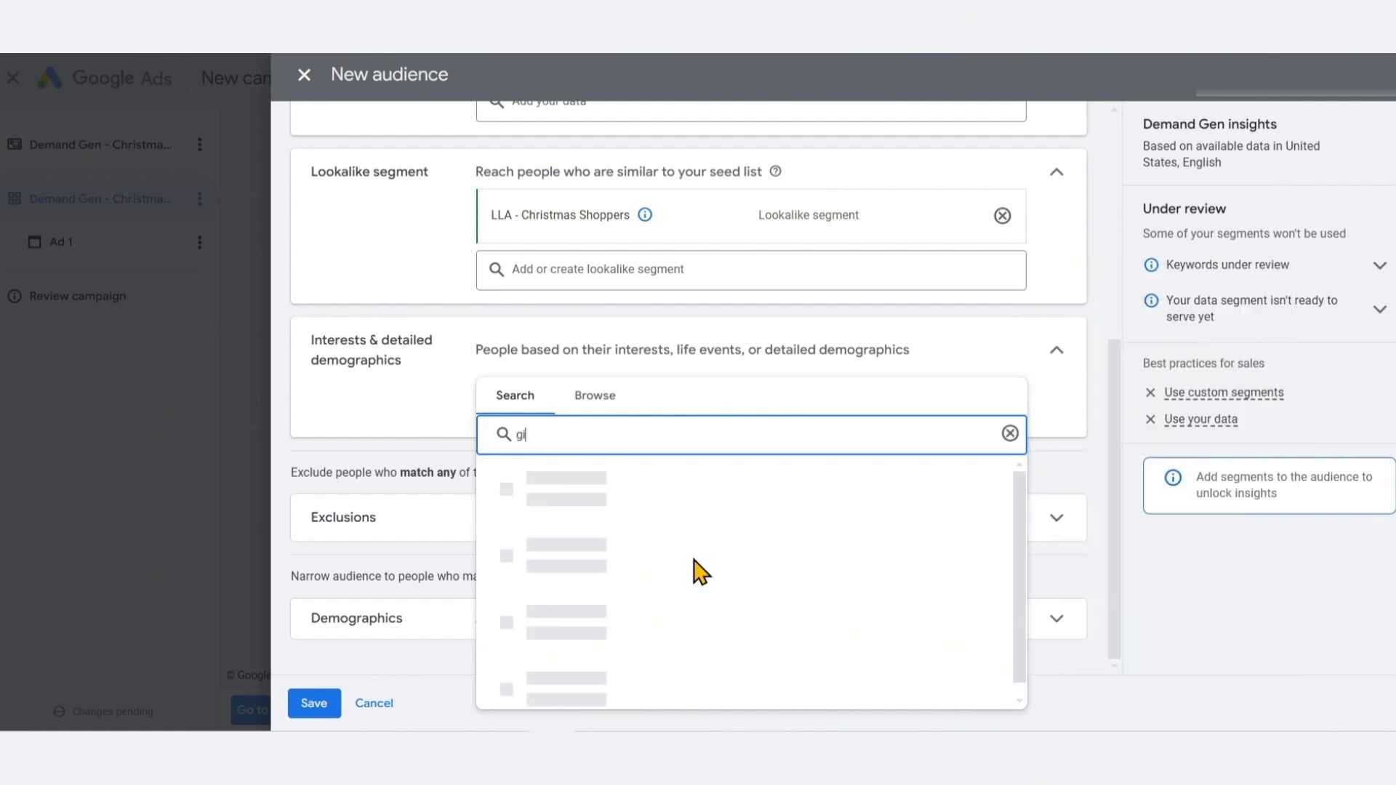
{"action": "type", "text": "ft"}
{"action": "mouse_move", "coordinate": [695, 560]}
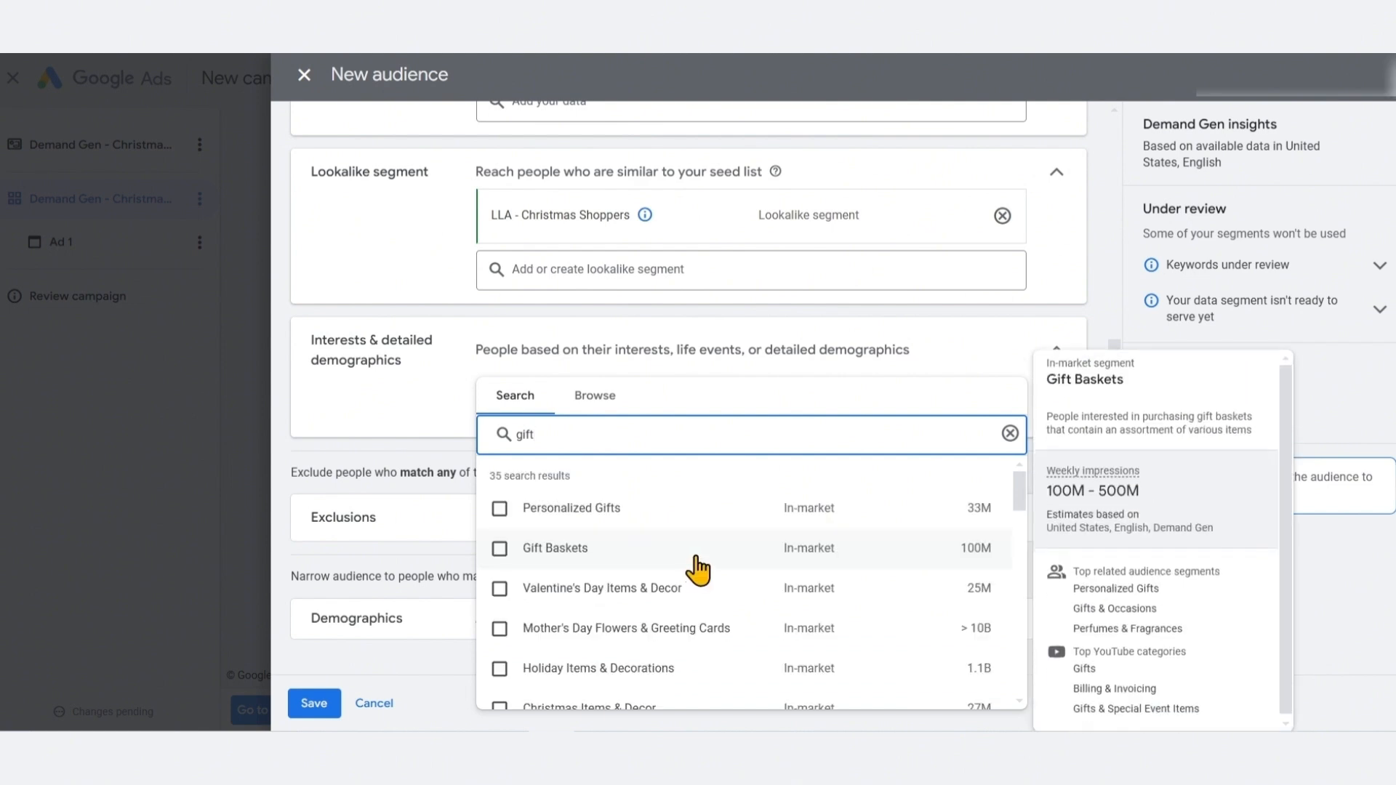
{"action": "left_click", "coordinate": [827, 540]}
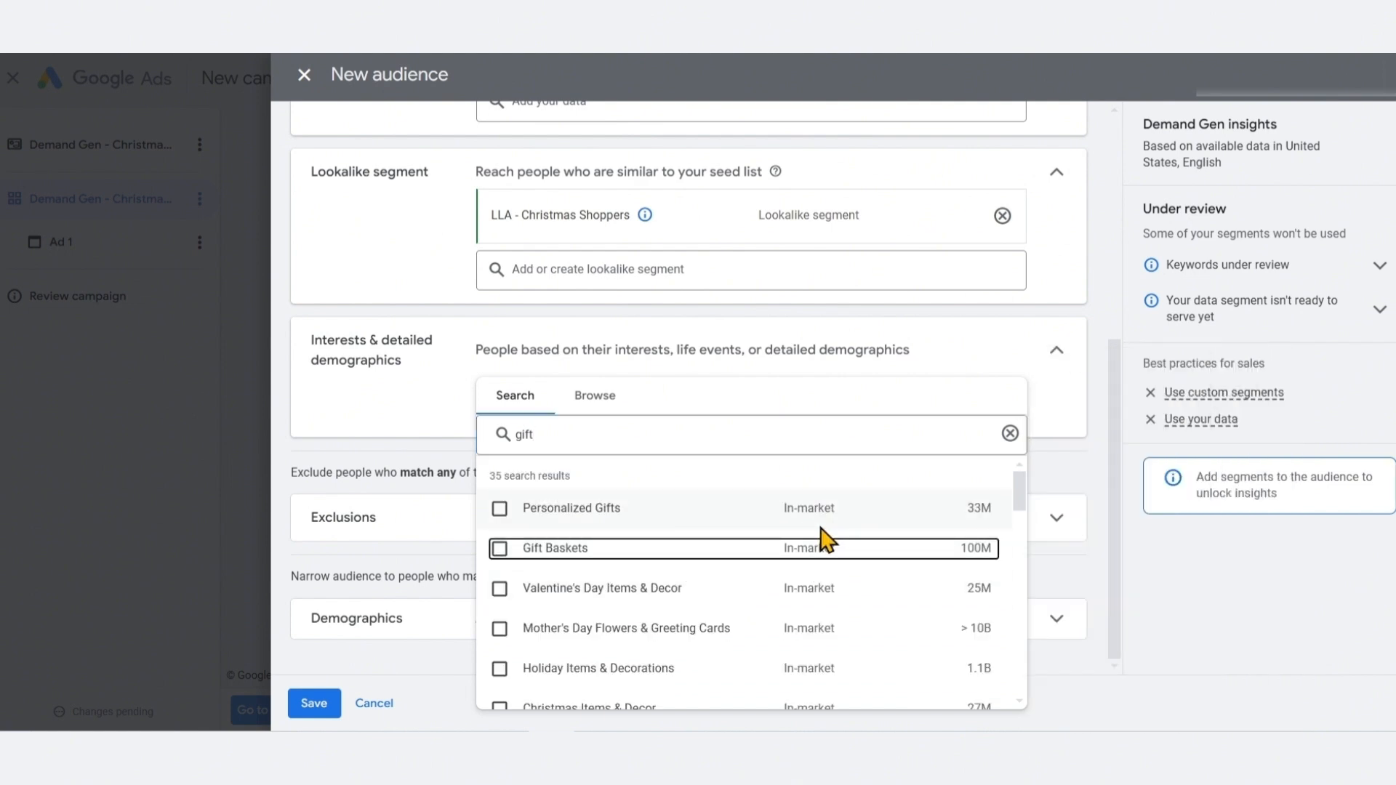
{"action": "left_click", "coordinate": [499, 508]}
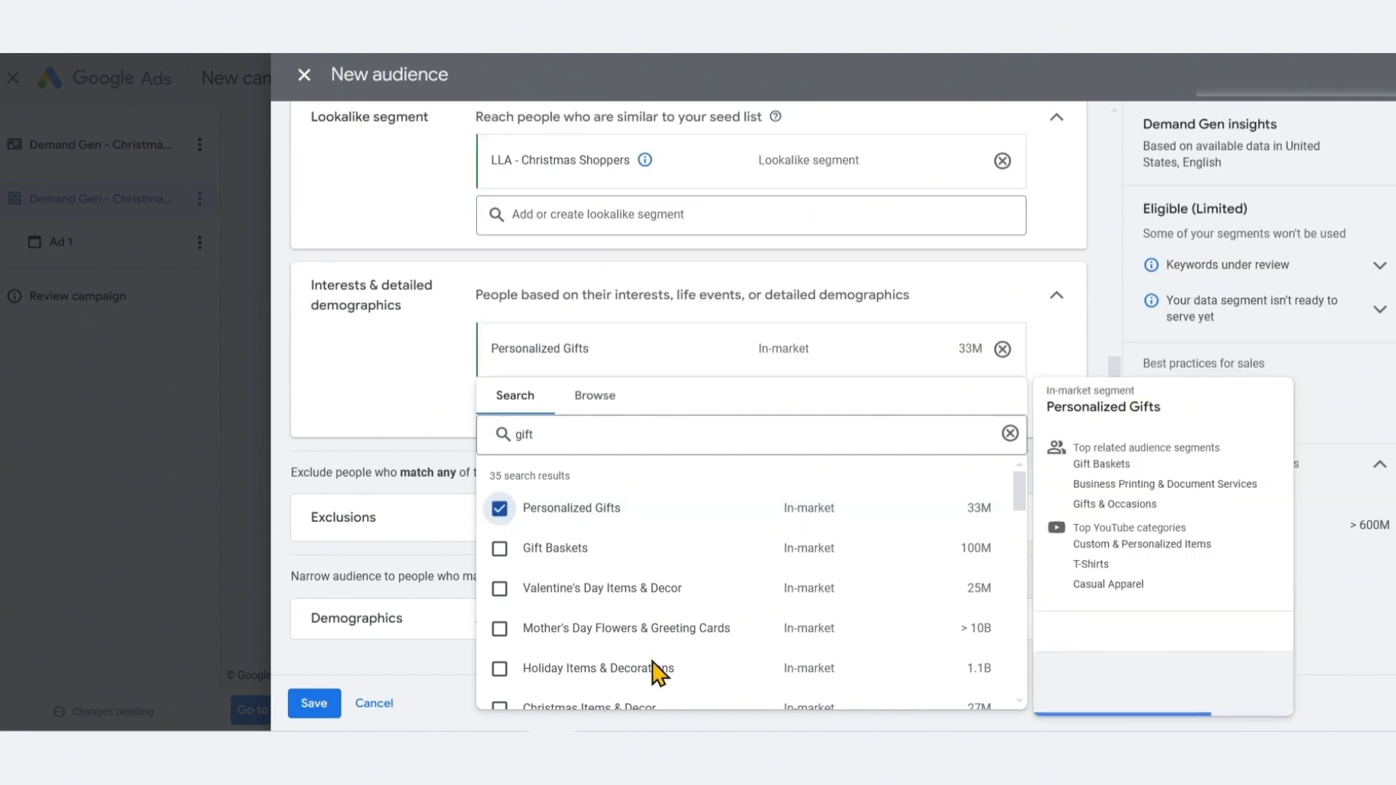
{"action": "mouse_move", "coordinate": [1156, 523]}
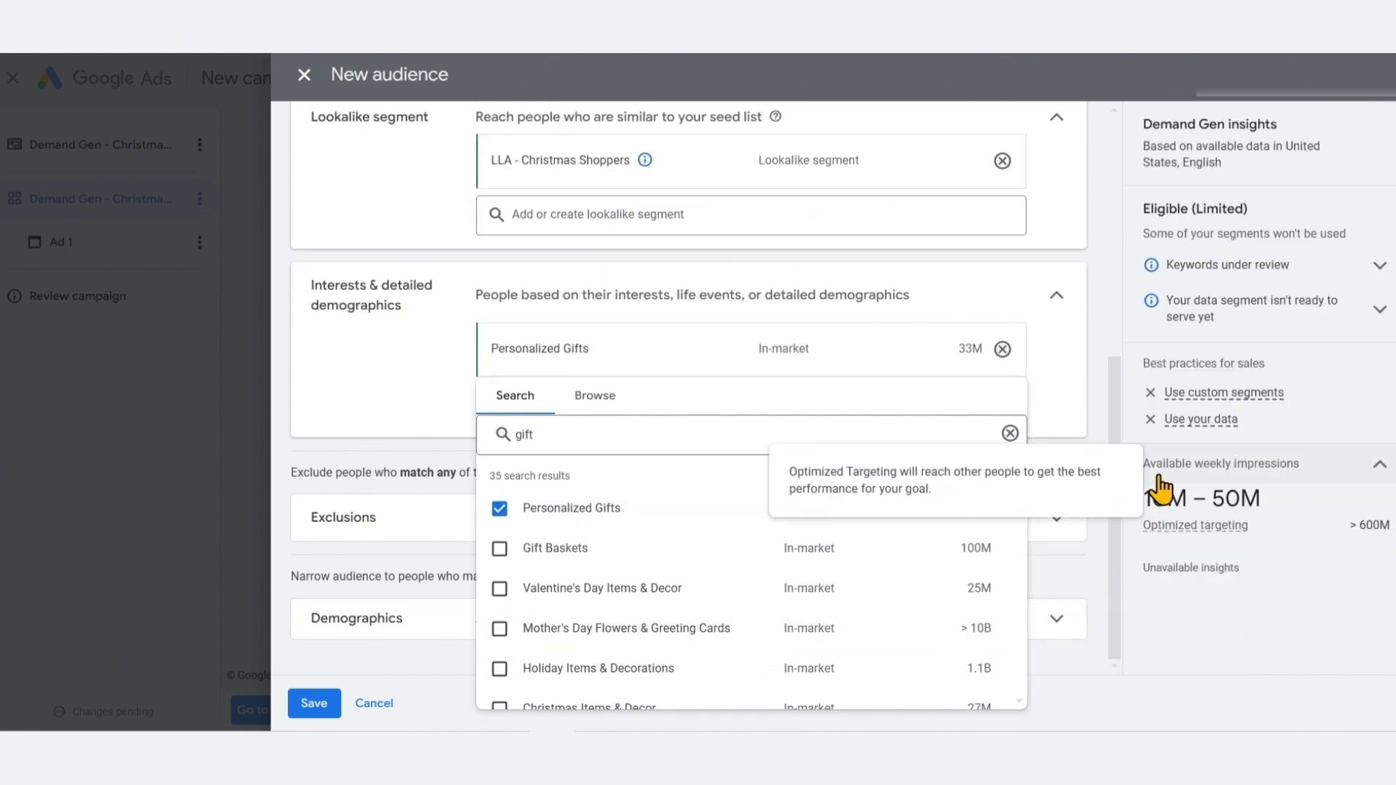
{"action": "mouse_move", "coordinate": [694, 716]}
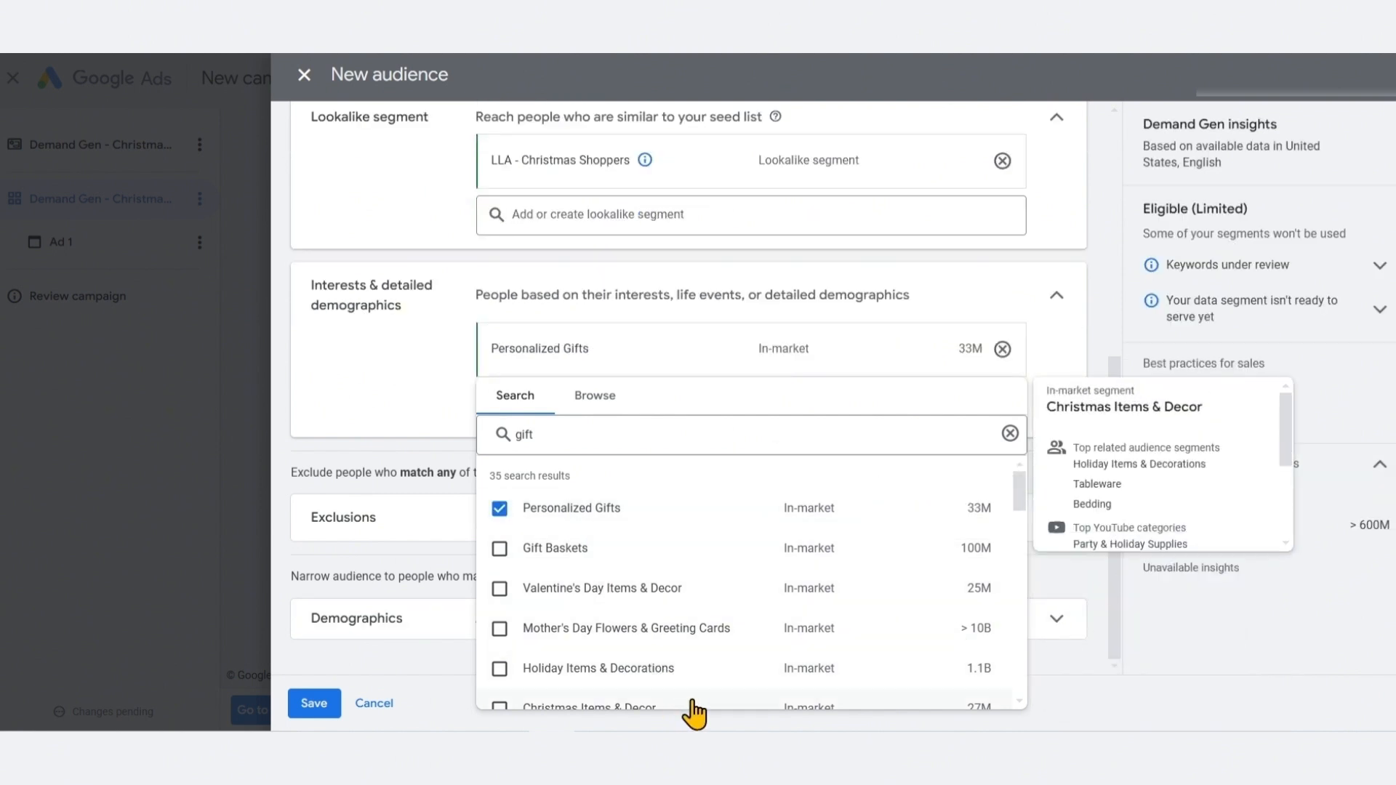
Add Christmas Items & Decor, Gifts & Occasions, Party Supplies & Planning and Christmas Shopping as in-market interest segments
{"action": "scroll", "coordinate": [695, 716], "scroll_direction": "down", "scroll_amount": 1}
{"action": "left_click", "coordinate": [500, 616]}
{"action": "left_click", "coordinate": [500, 655]}
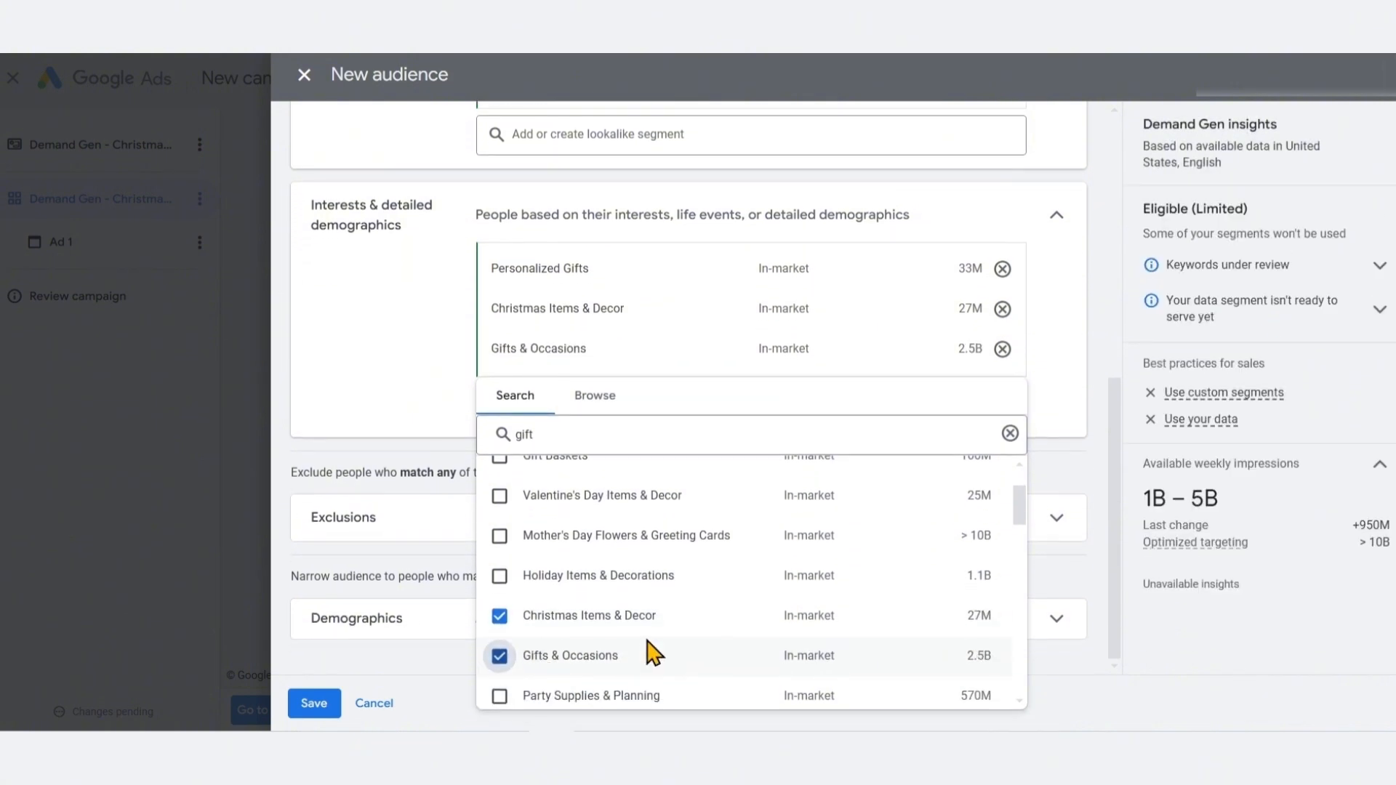
{"action": "scroll", "coordinate": [654, 653], "scroll_direction": "down", "scroll_amount": 2}
{"action": "left_click", "coordinate": [500, 605]}
{"action": "scroll", "coordinate": [779, 659], "scroll_direction": "down", "scroll_amount": 3}
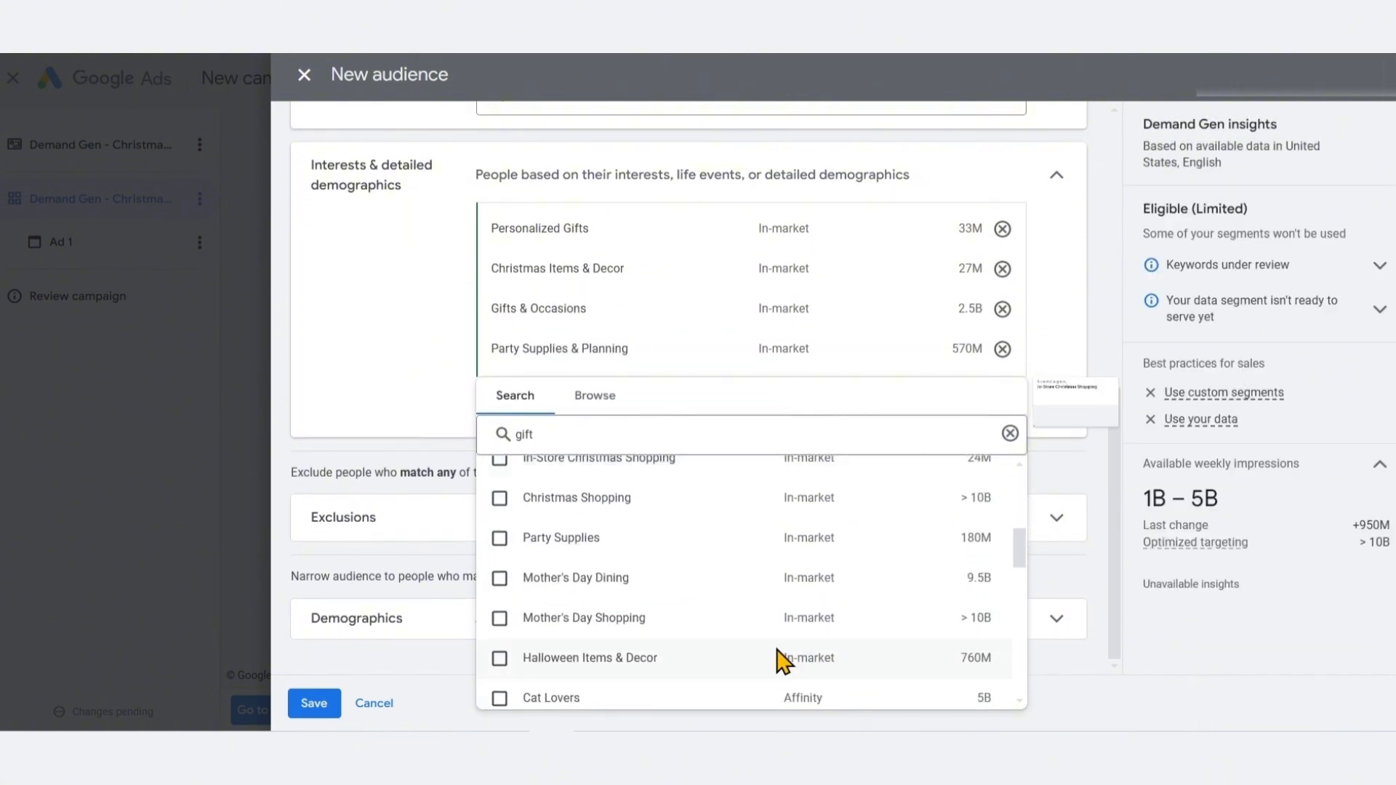
{"action": "left_click", "coordinate": [500, 500]}
{"action": "scroll", "coordinate": [693, 650], "scroll_direction": "up", "scroll_amount": 1}
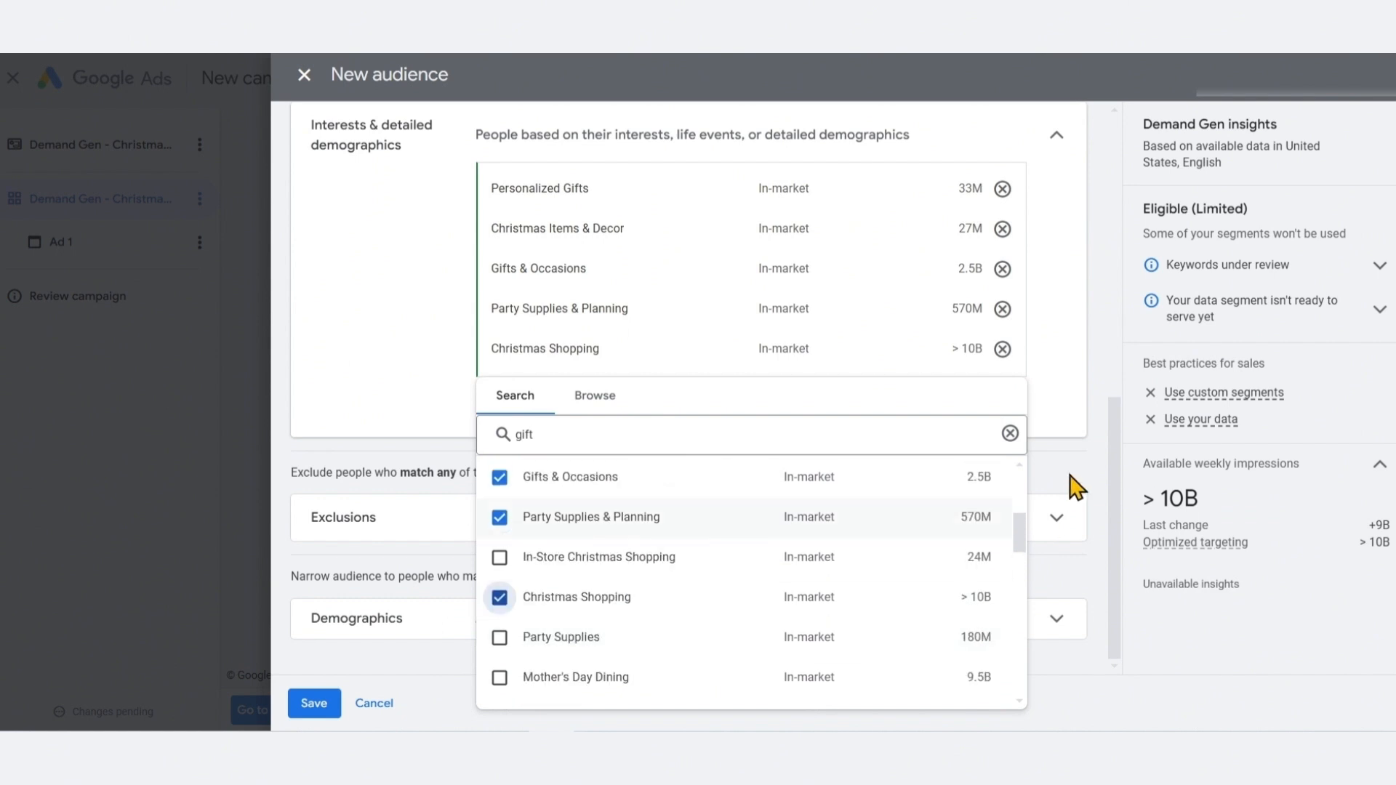
{"action": "left_click", "coordinate": [1095, 360]}
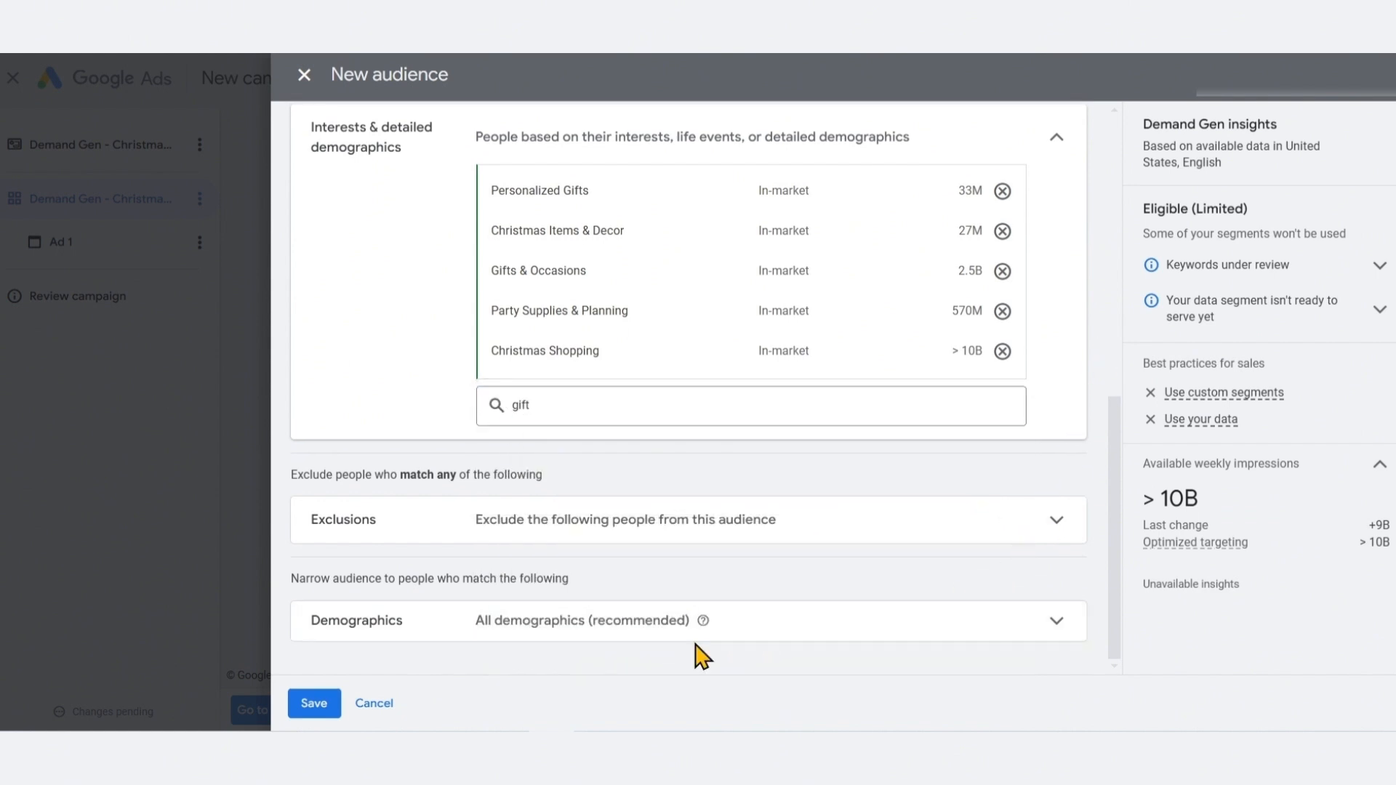
Exclude the Customer List export 27.05.2024 and Purchase (Conversion-based) customer lists from the audience
{"action": "left_click", "coordinate": [978, 522]}
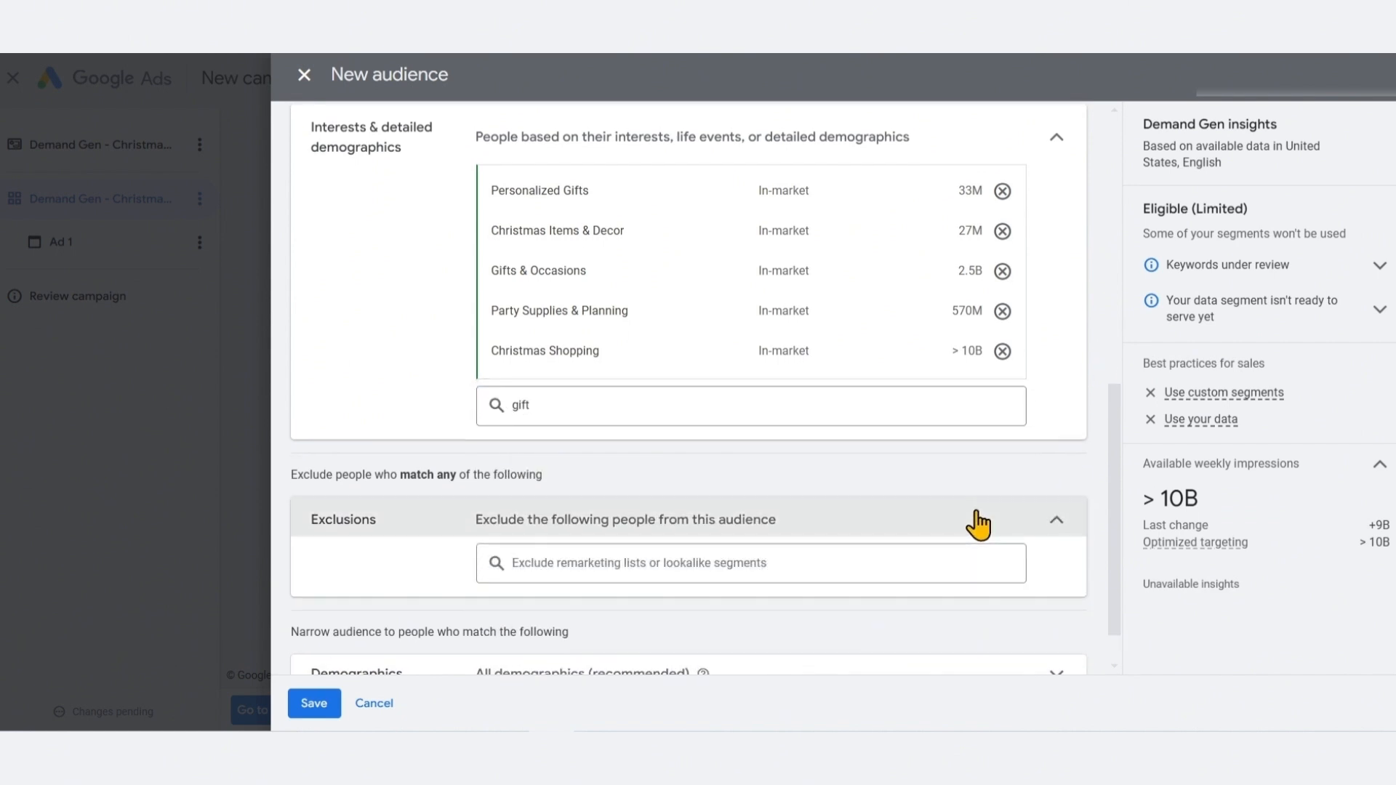
{"action": "left_click", "coordinate": [552, 563]}
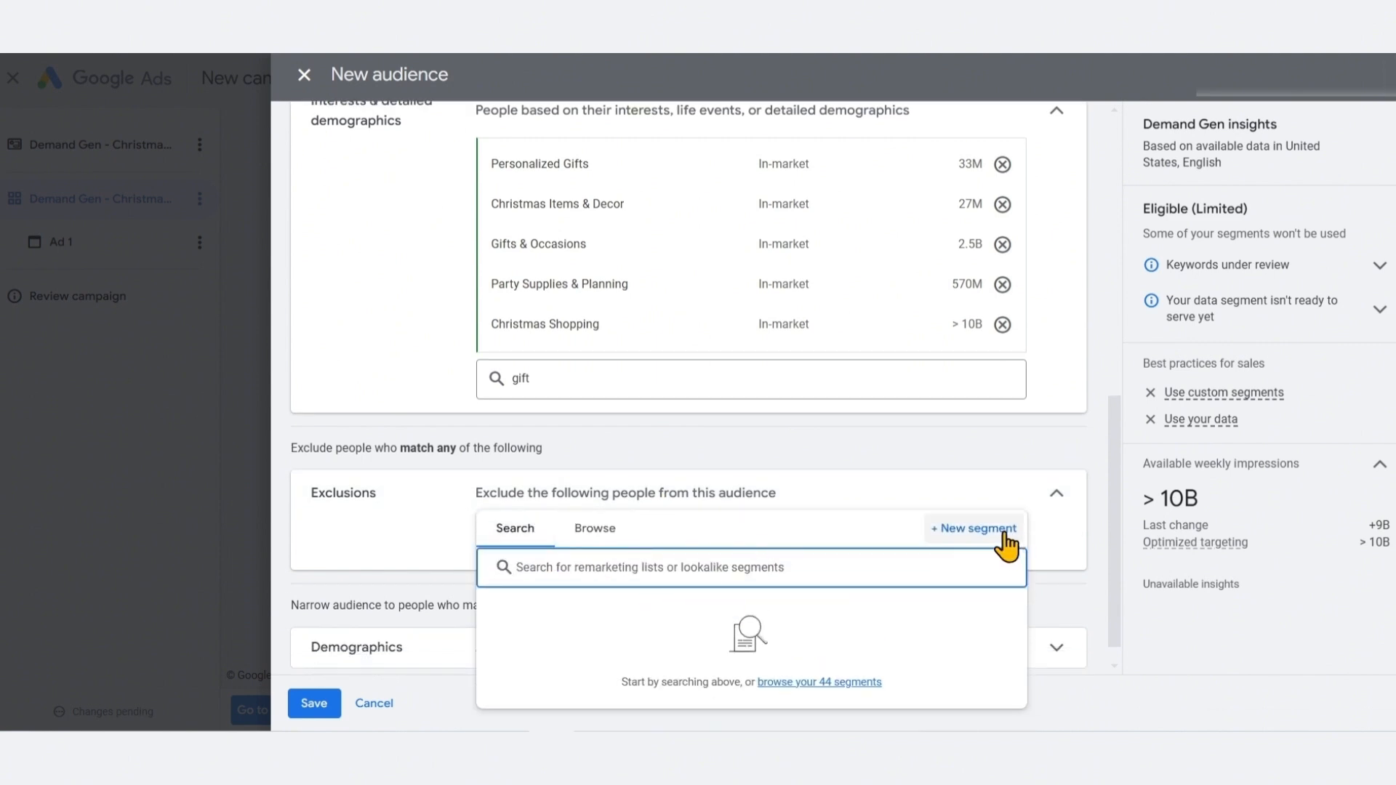
{"action": "left_click", "coordinate": [574, 526]}
{"action": "scroll", "coordinate": [842, 654], "scroll_direction": "down", "scroll_amount": 1}
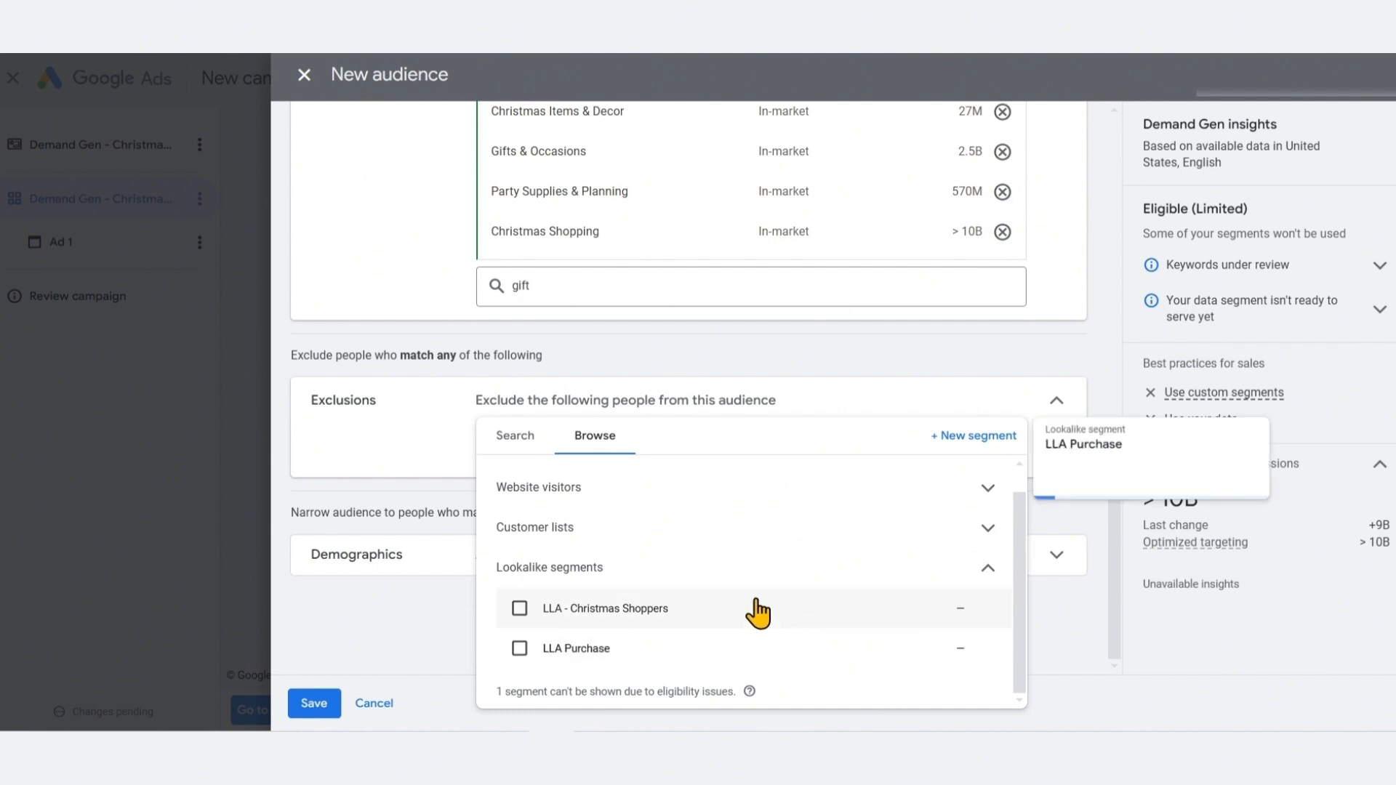
{"action": "left_click", "coordinate": [611, 538]}
{"action": "scroll", "coordinate": [612, 533], "scroll_direction": "down", "scroll_amount": 1}
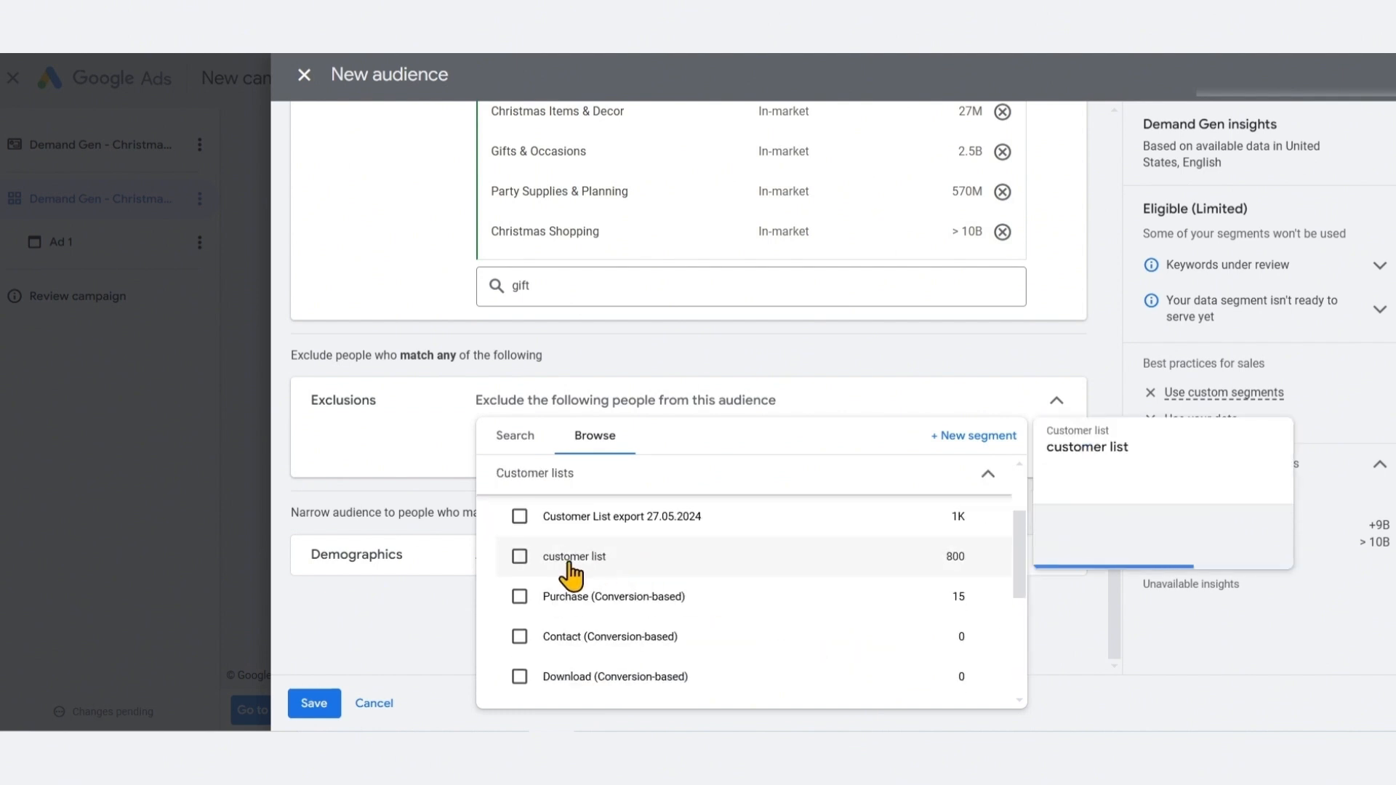
{"action": "left_click", "coordinate": [519, 516]}
{"action": "left_click", "coordinate": [519, 596]}
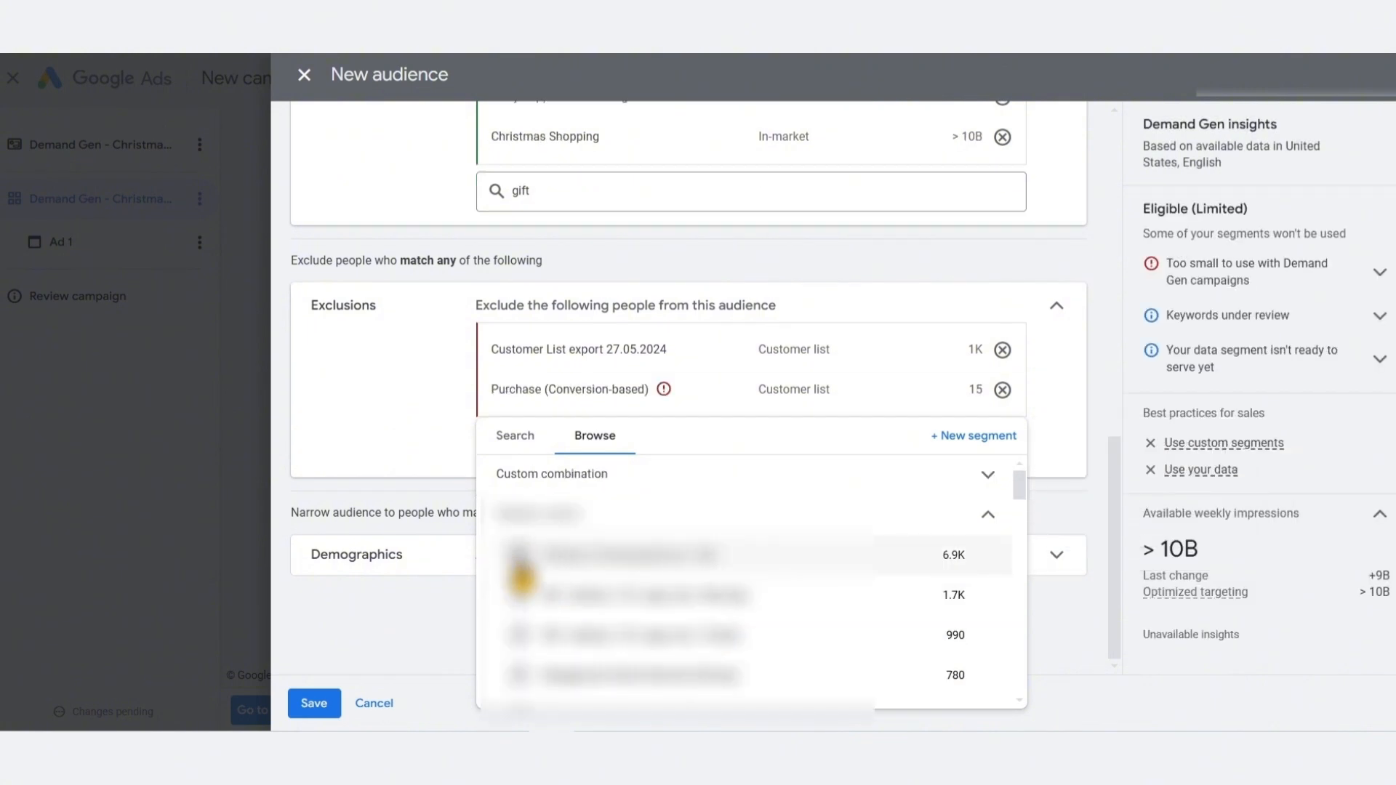
Also exclude three website-visitor lists, including MG - Audience - US - page_view - Max days and 30 days
{"action": "left_click", "coordinate": [519, 555]}
{"action": "left_click", "coordinate": [519, 595]}
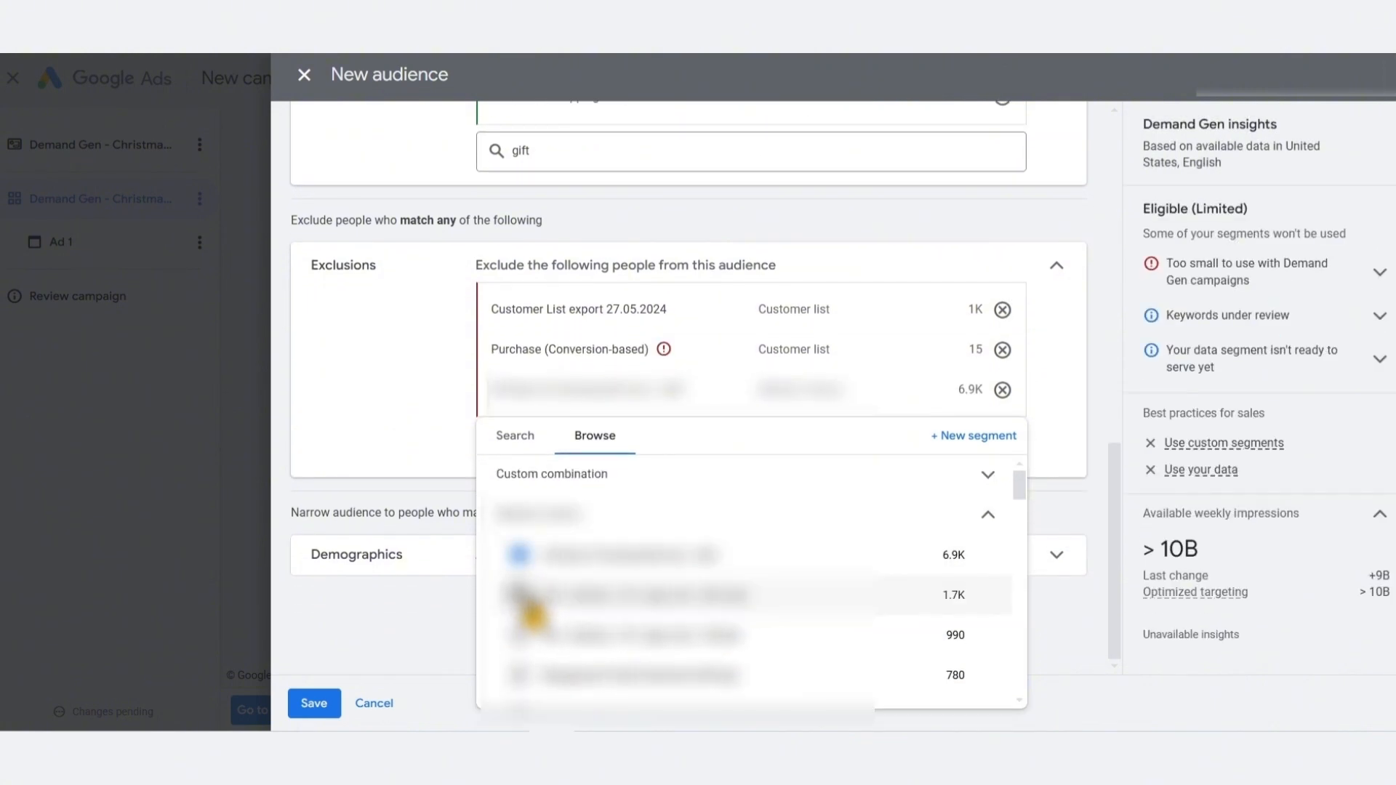
{"action": "left_click", "coordinate": [520, 635]}
{"action": "left_click", "coordinate": [1116, 255]}
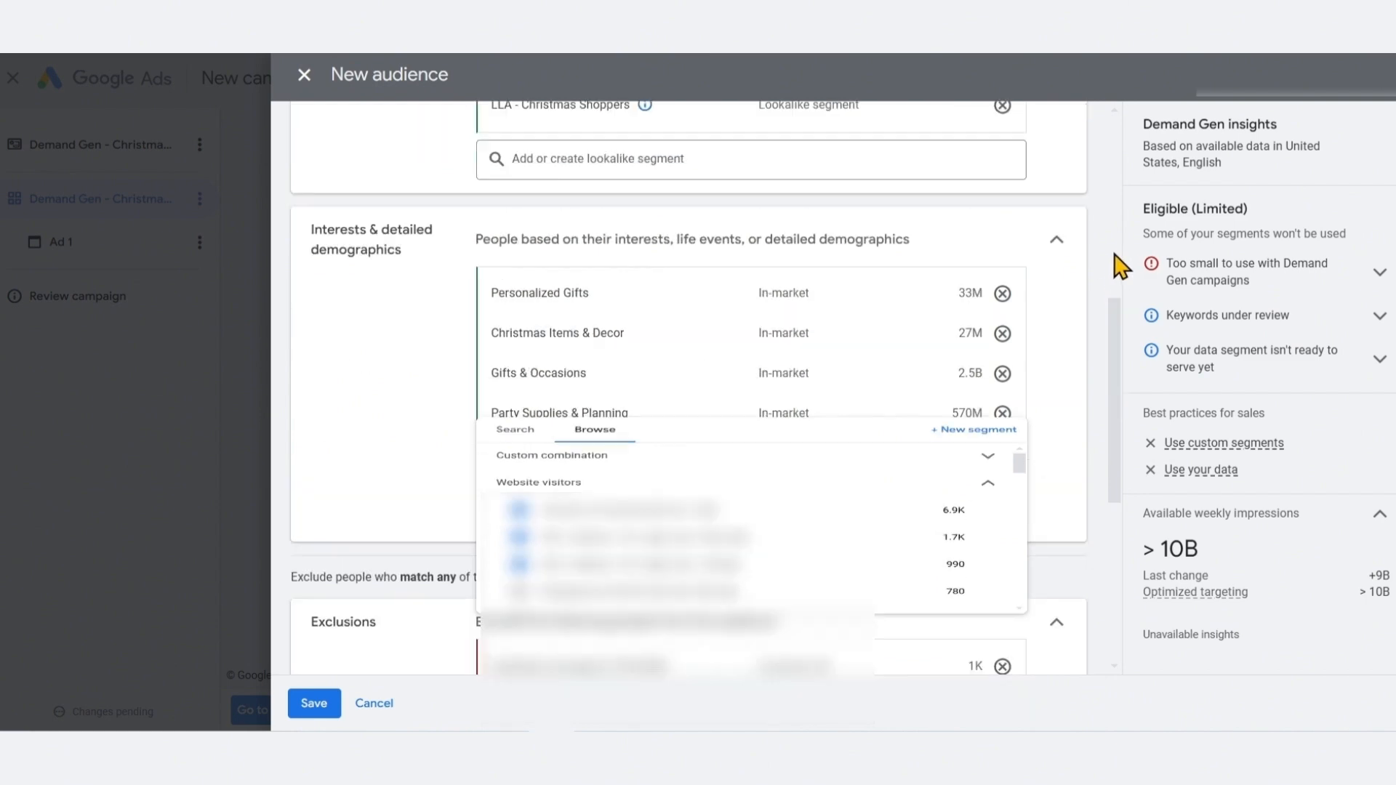
Remove the Purchase (Conversion-based) and MG - Audience - US - page_view - 30 days lists from the exclusions
{"action": "scroll", "coordinate": [669, 468], "scroll_direction": "down", "scroll_amount": 5}
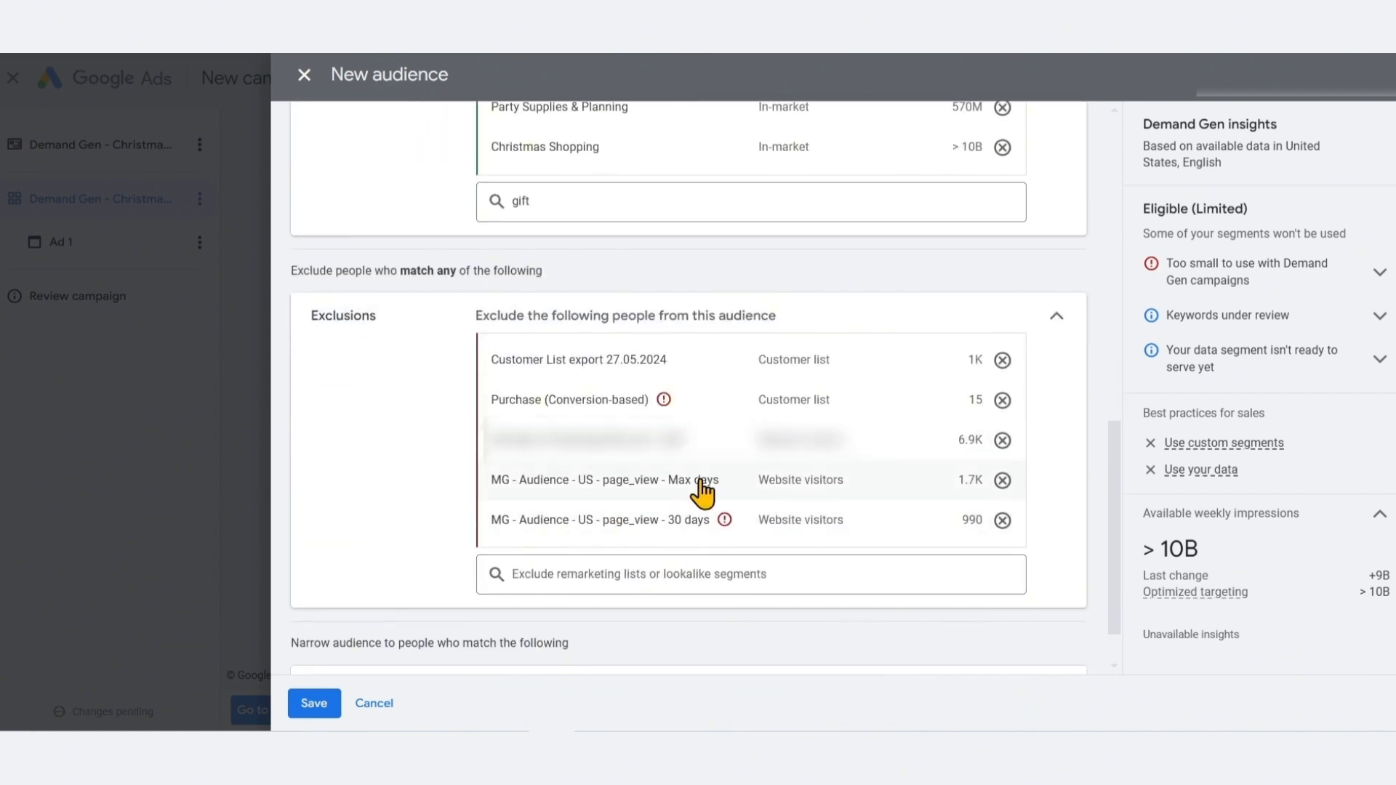
{"action": "scroll", "coordinate": [704, 489], "scroll_direction": "up", "scroll_amount": 8}
{"action": "scroll", "coordinate": [717, 203], "scroll_direction": "down", "scroll_amount": 9}
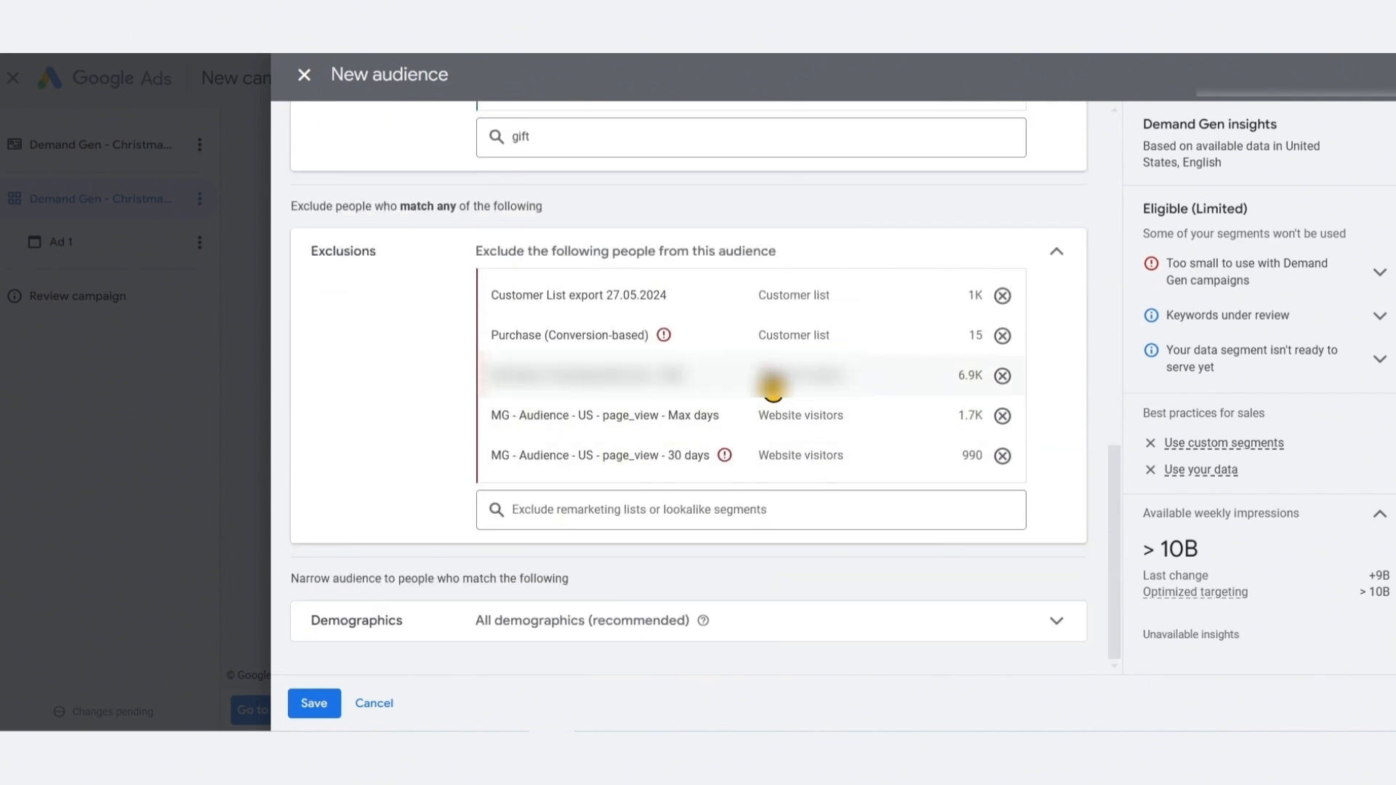
{"action": "mouse_move", "coordinate": [674, 413]}
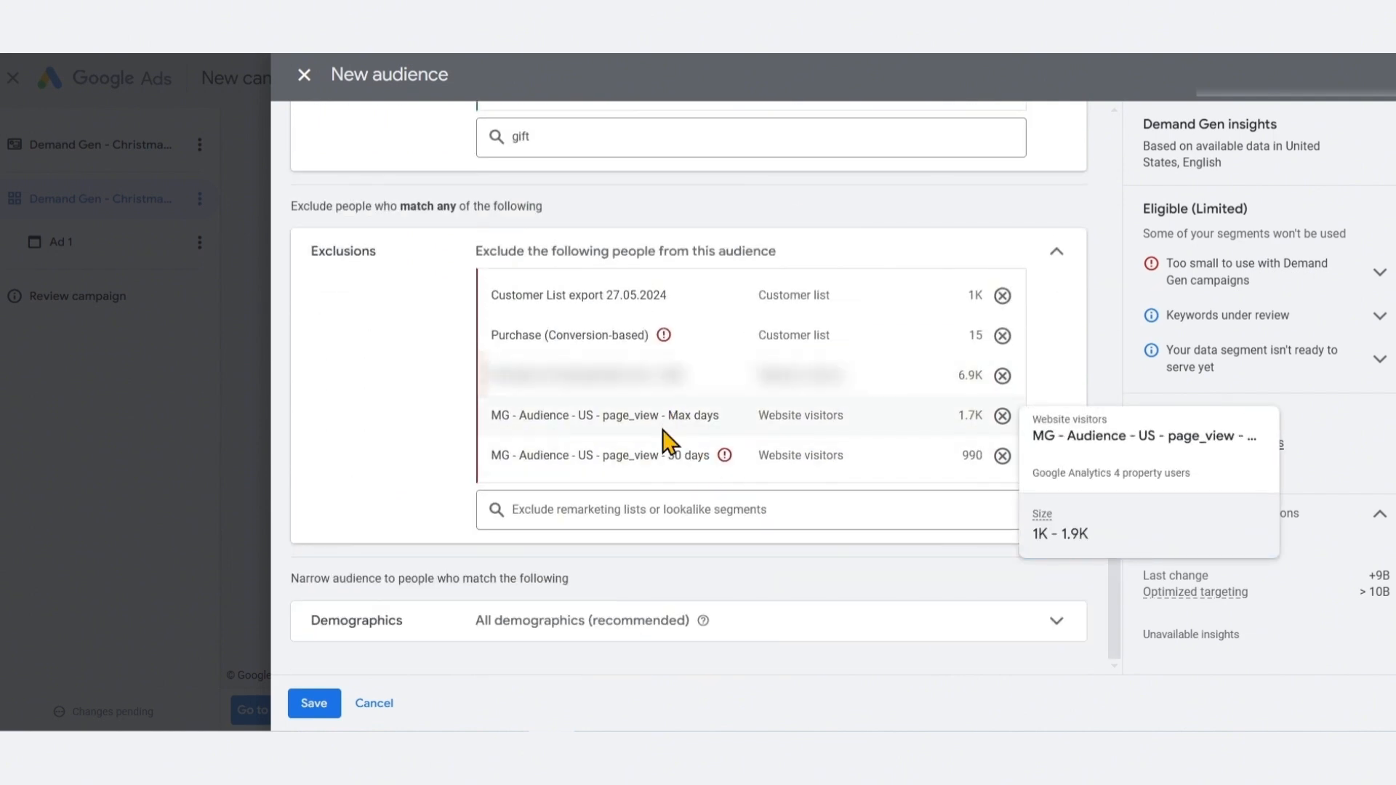
{"action": "mouse_move", "coordinate": [620, 337]}
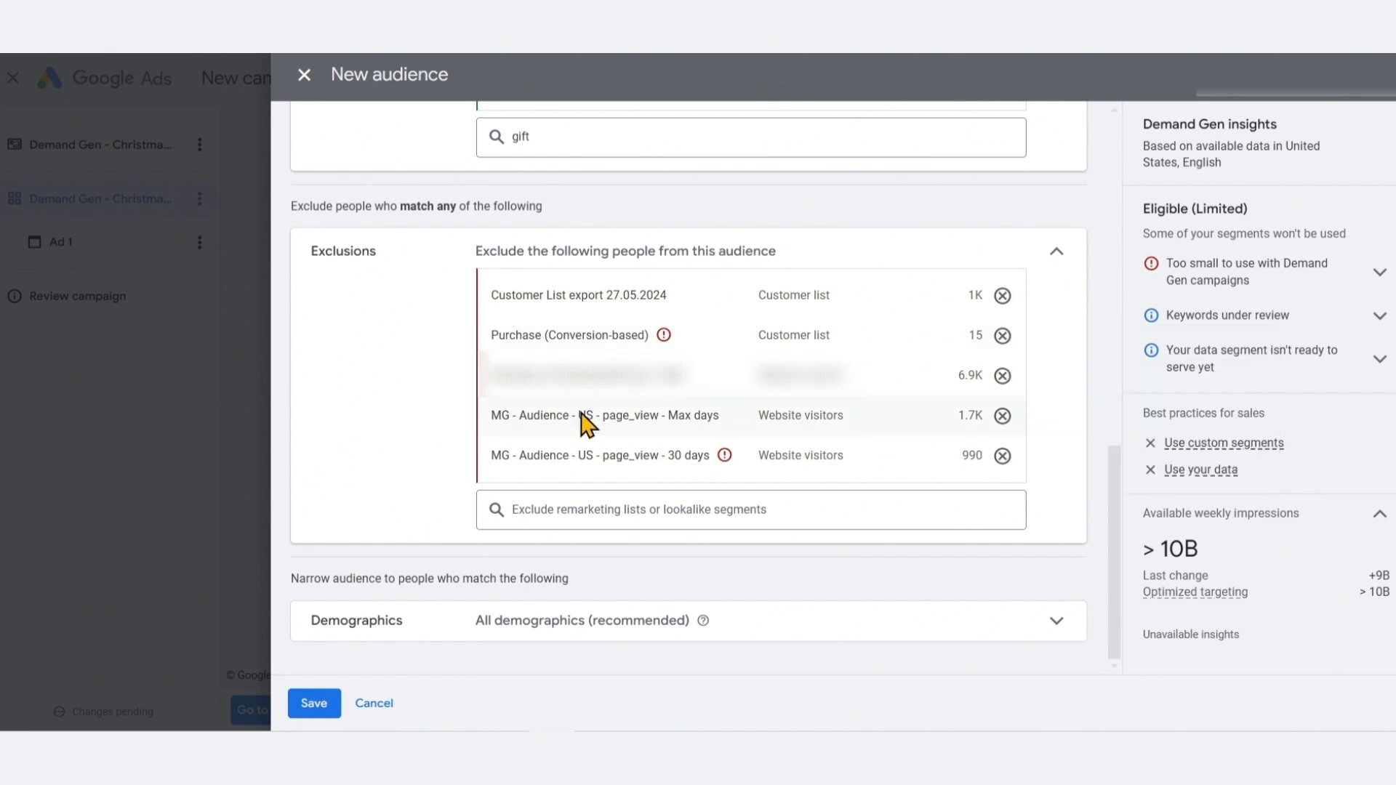
{"action": "mouse_move", "coordinate": [666, 340]}
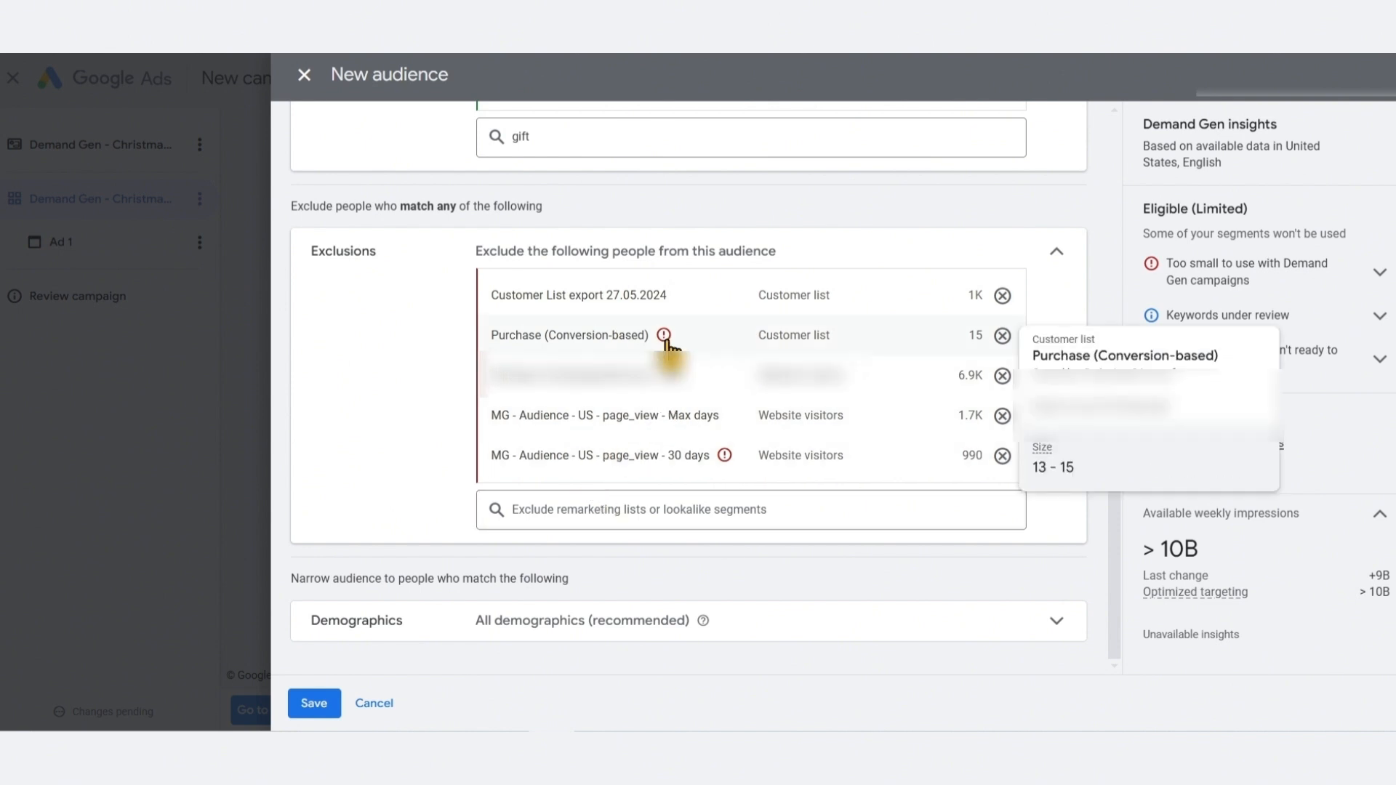
{"action": "mouse_move", "coordinate": [727, 458]}
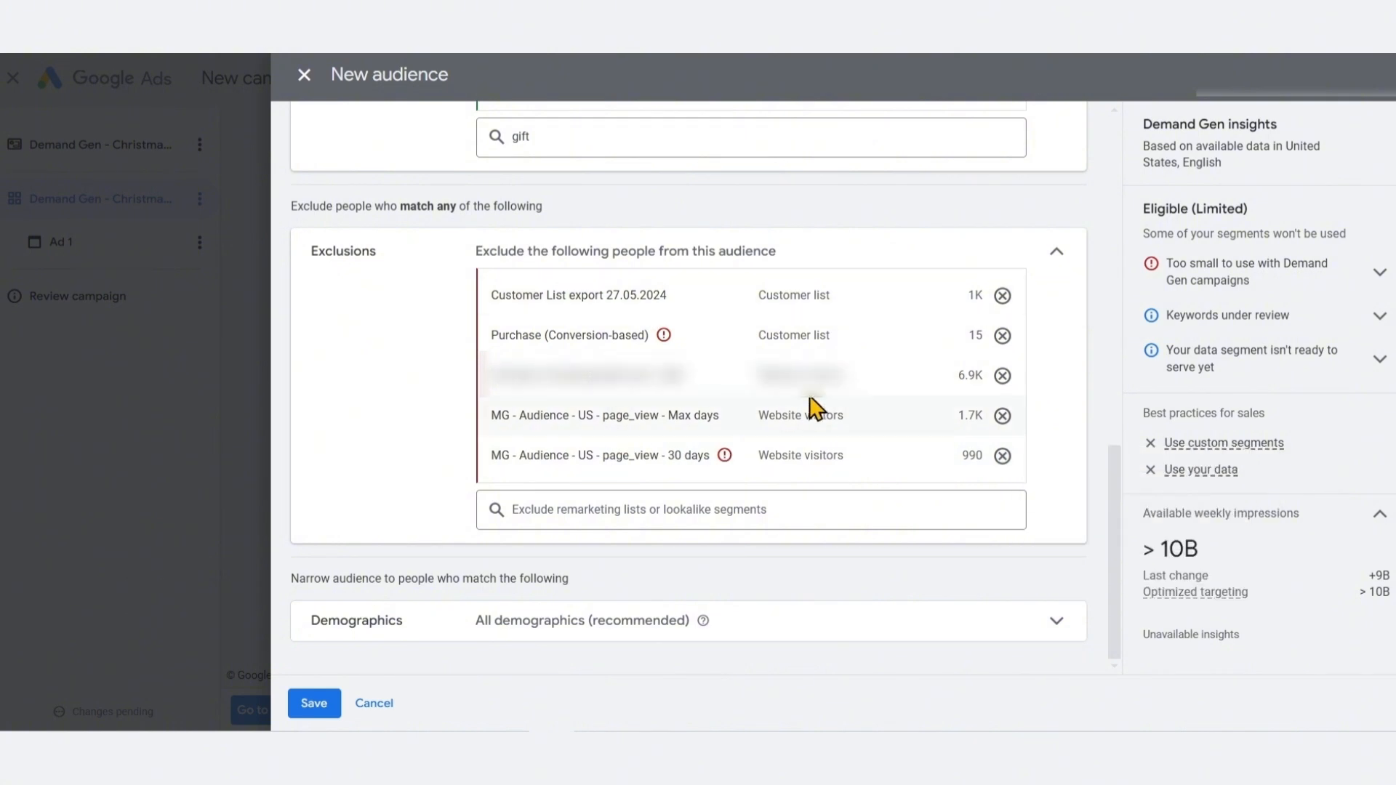
{"action": "left_click", "coordinate": [1002, 335]}
{"action": "left_click", "coordinate": [1002, 456]}
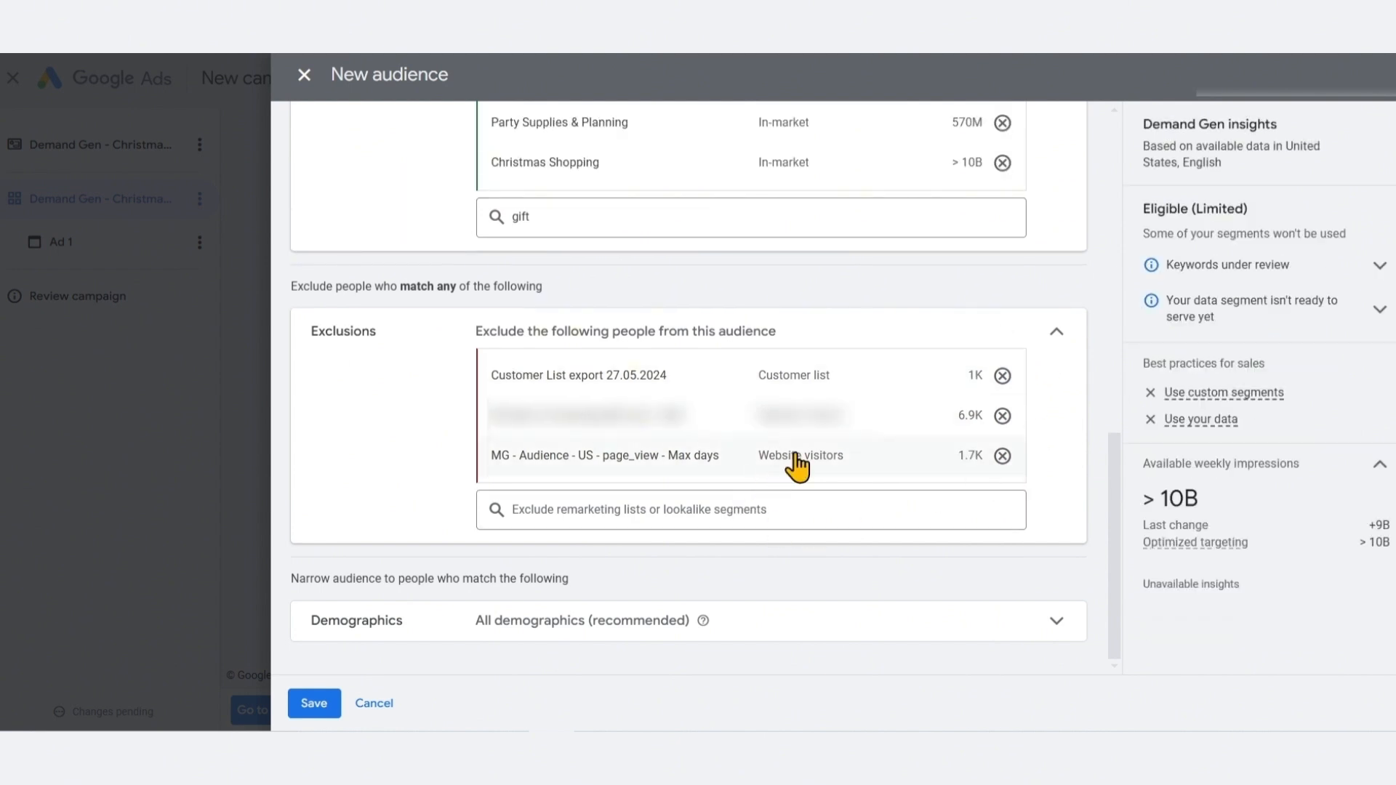
Review the gender, age and additional demographic options of the audience
{"action": "left_click", "coordinate": [1057, 621]}
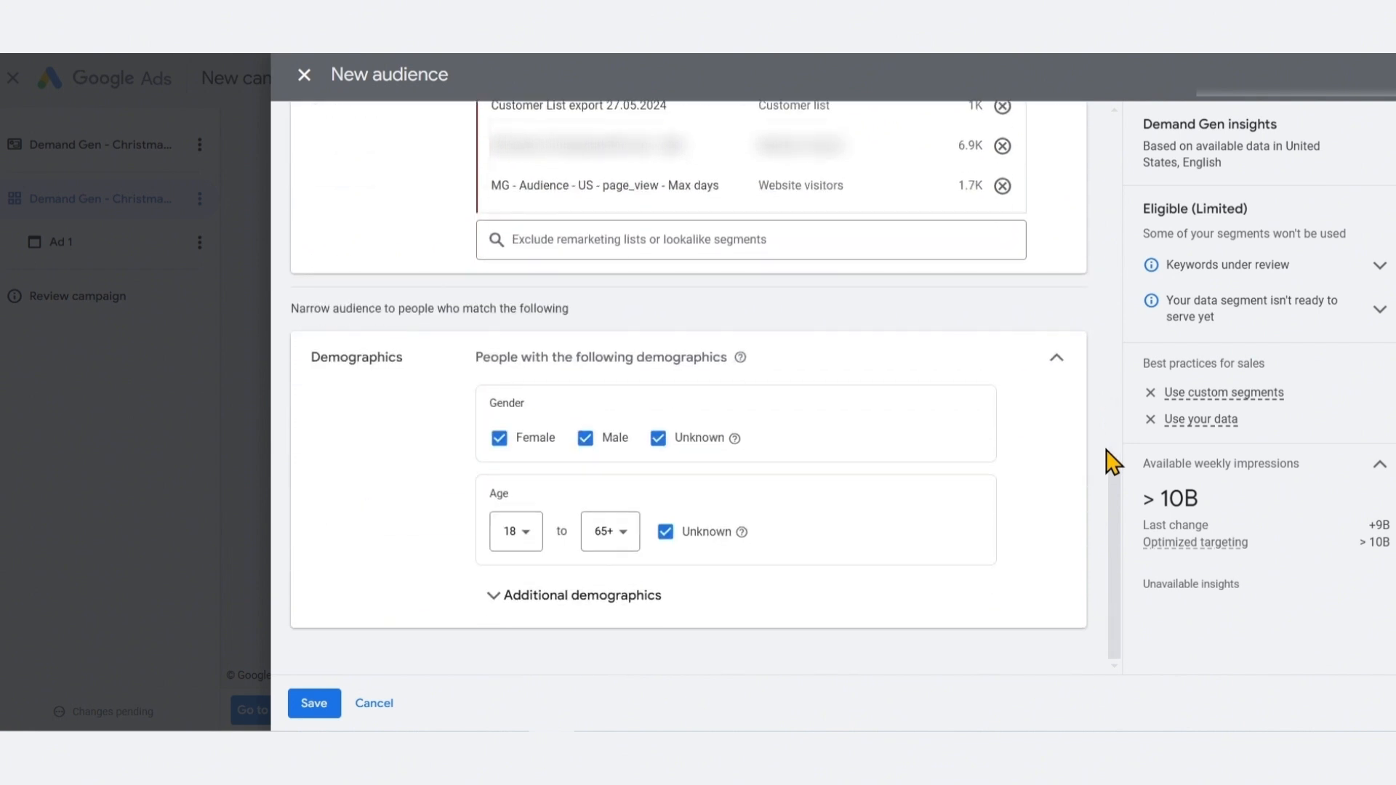
{"action": "left_click", "coordinate": [938, 595]}
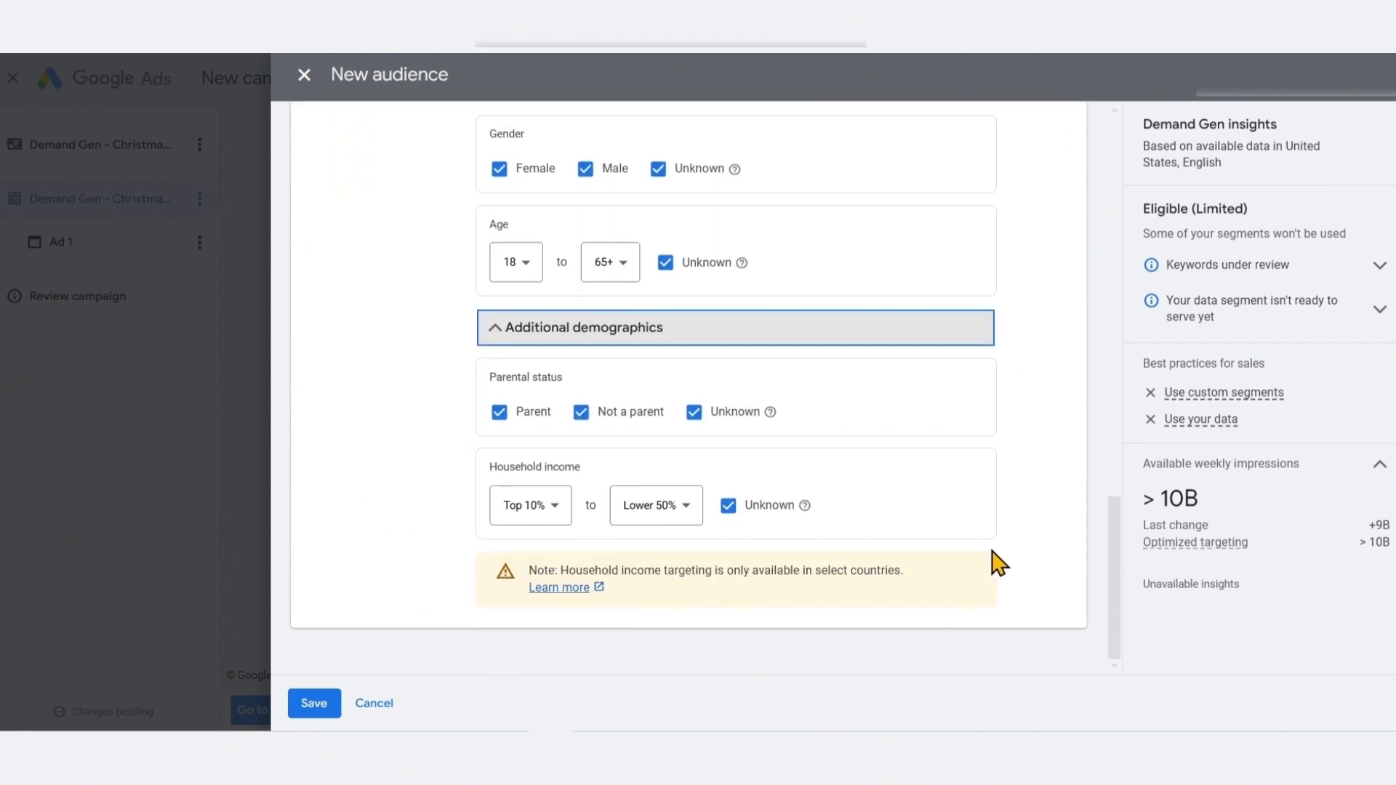
{"action": "scroll", "coordinate": [1000, 563], "scroll_direction": "up", "scroll_amount": 3}
{"action": "left_click", "coordinate": [867, 502]}
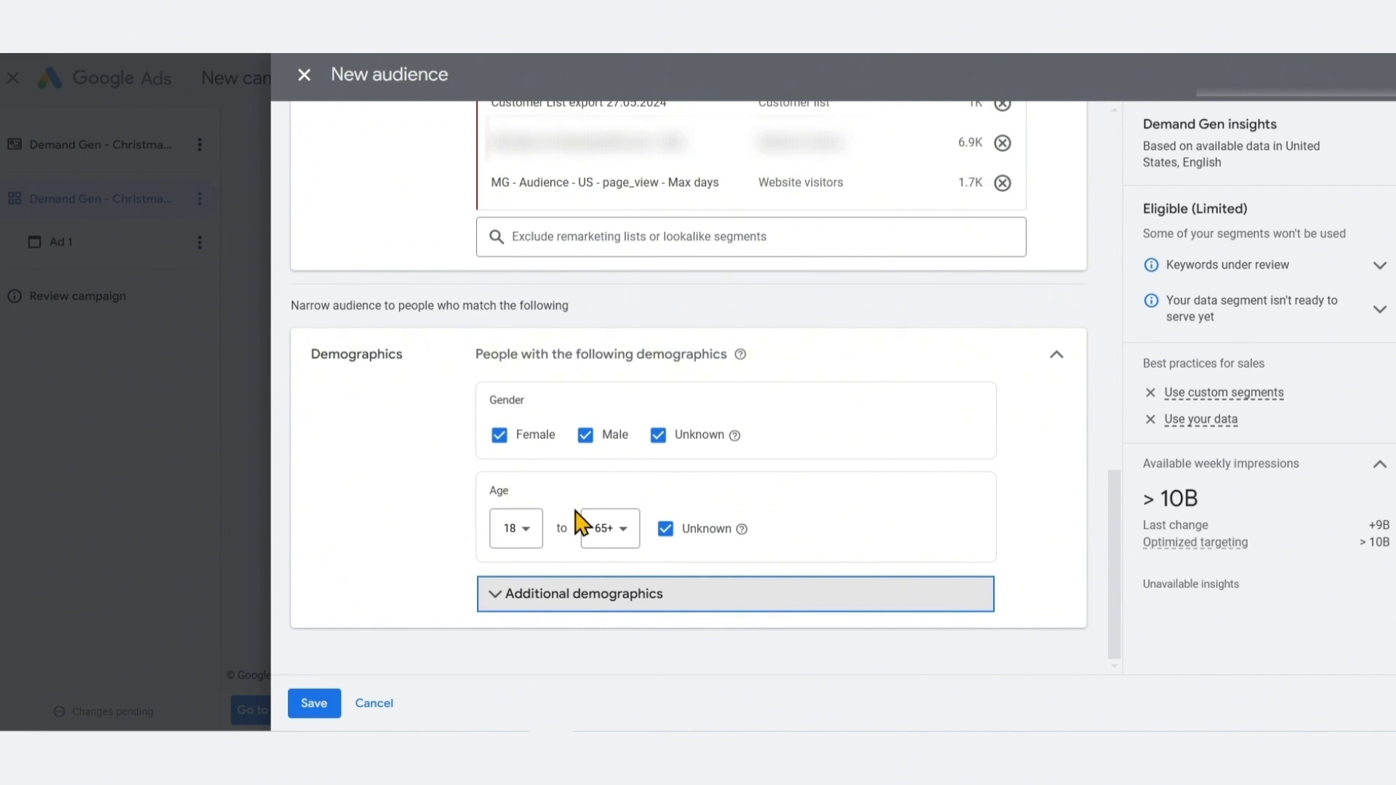
{"action": "left_click", "coordinate": [1053, 365]}
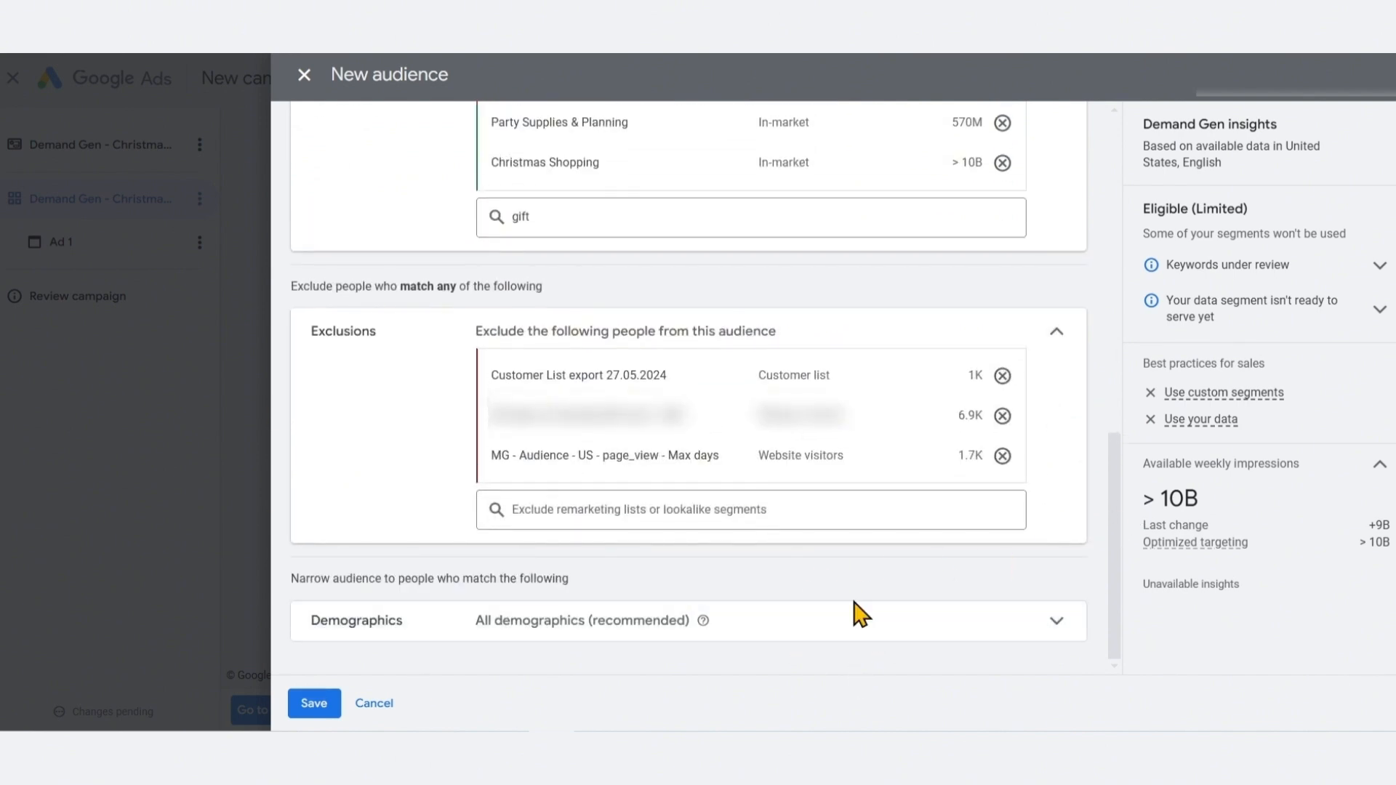
Save the Demand Gen - Christmas Audience
{"action": "scroll", "coordinate": [860, 613], "scroll_direction": "up", "scroll_amount": 10}
{"action": "scroll", "coordinate": [860, 614], "scroll_direction": "up", "scroll_amount": 2}
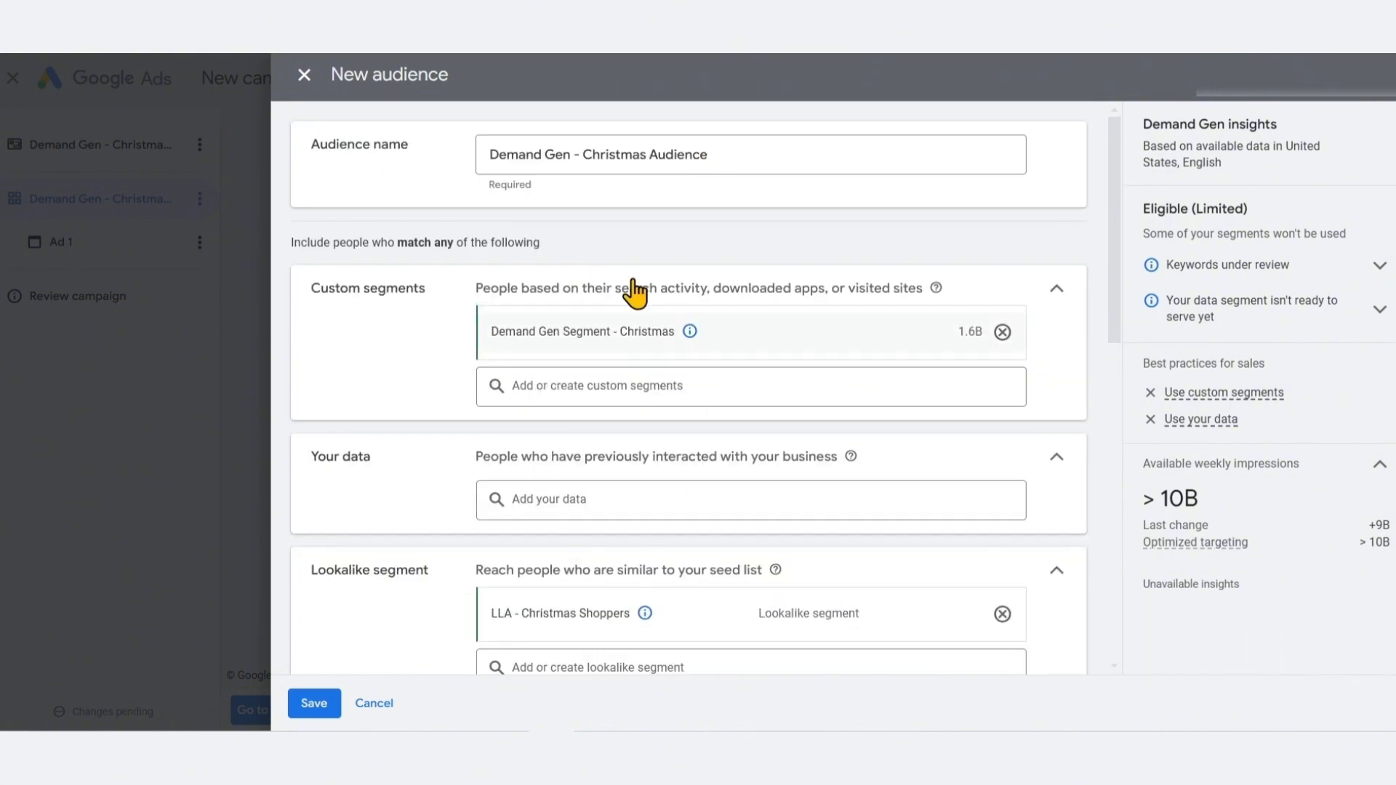
{"action": "left_click", "coordinate": [302, 716]}
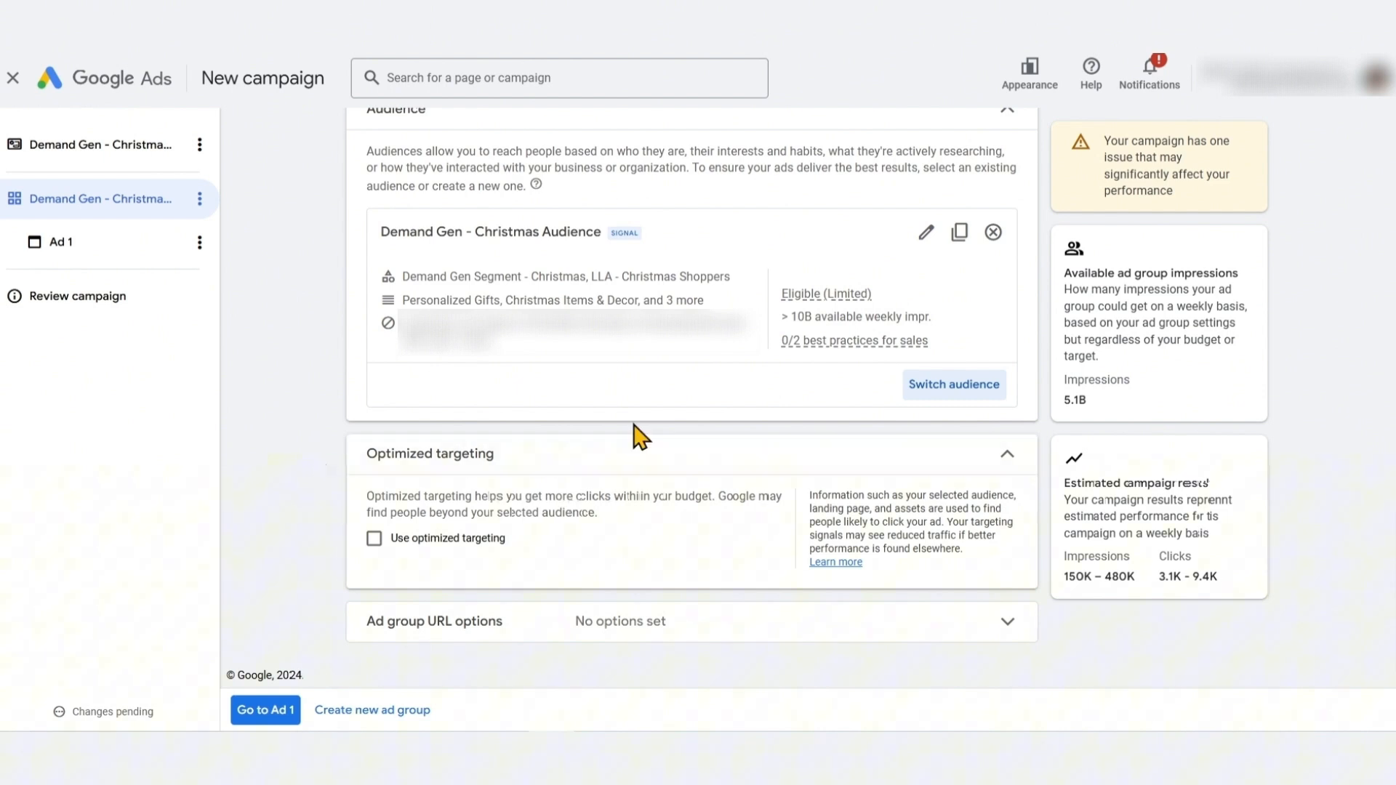
Examine the available weekly impressions in the saved audience summary
{"action": "left_click_drag", "start_coordinate": [782, 317], "coordinate": [938, 321]}
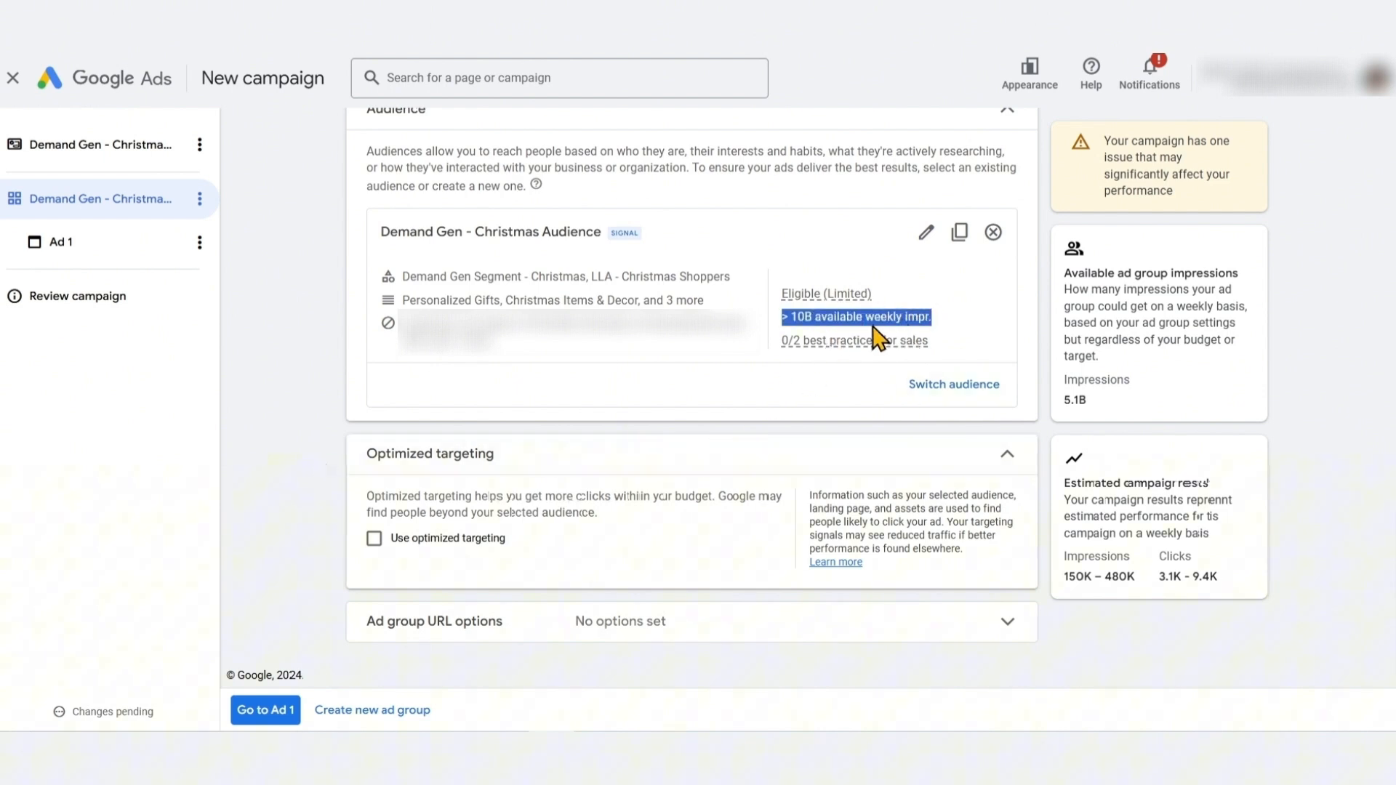
{"action": "mouse_move", "coordinate": [822, 339]}
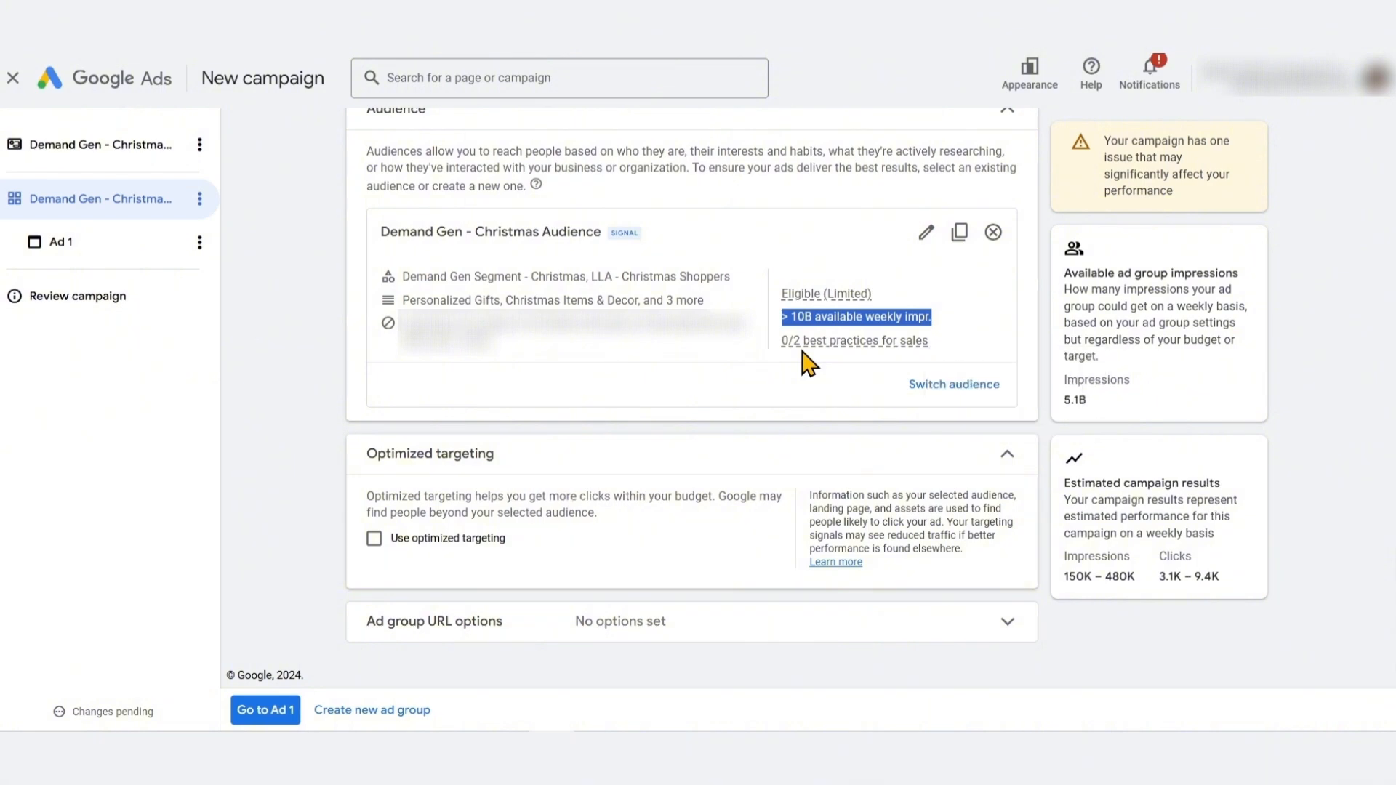
{"action": "left_click", "coordinate": [334, 444]}
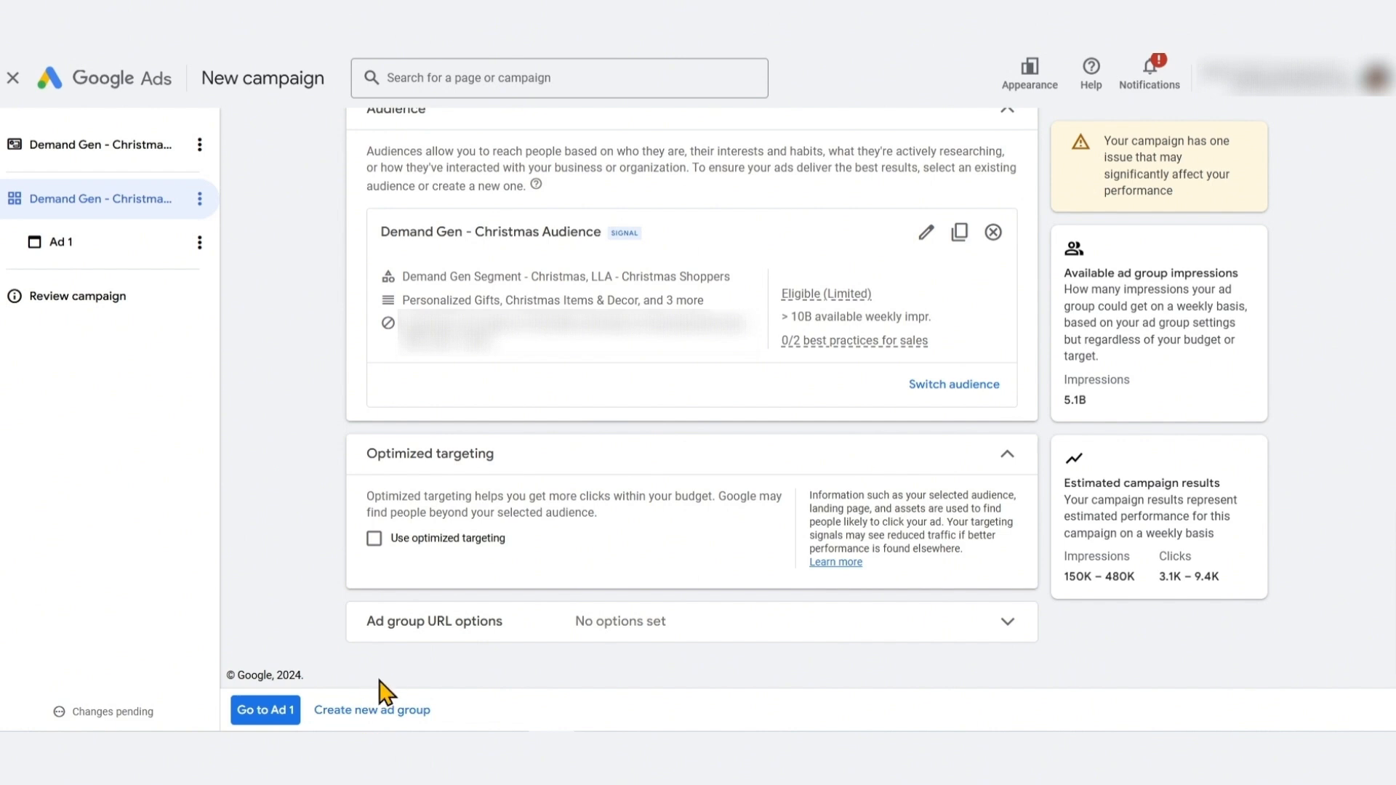
Open Ad 1 and compare the ad types, keeping Image and products ad selected
{"action": "left_click", "coordinate": [254, 710]}
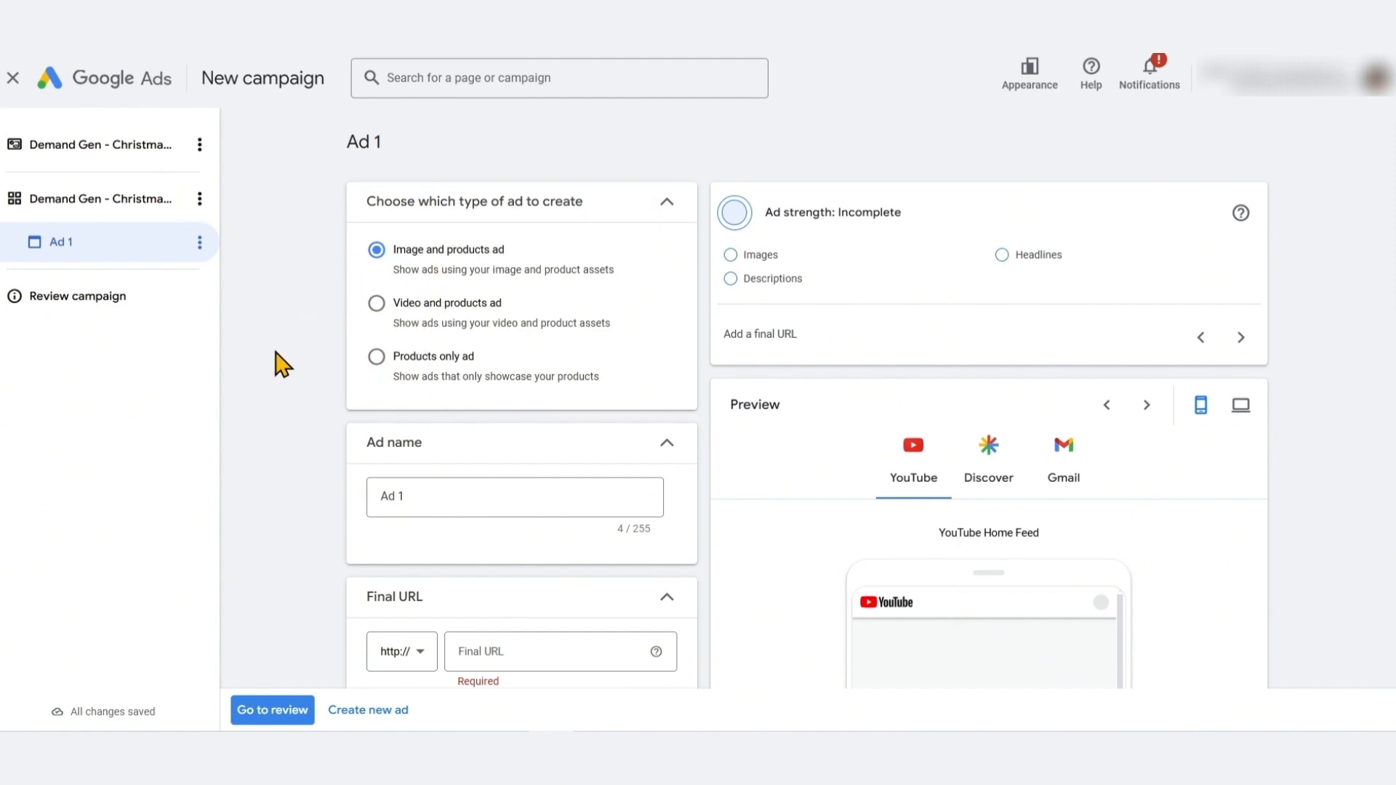
{"action": "left_click", "coordinate": [451, 313]}
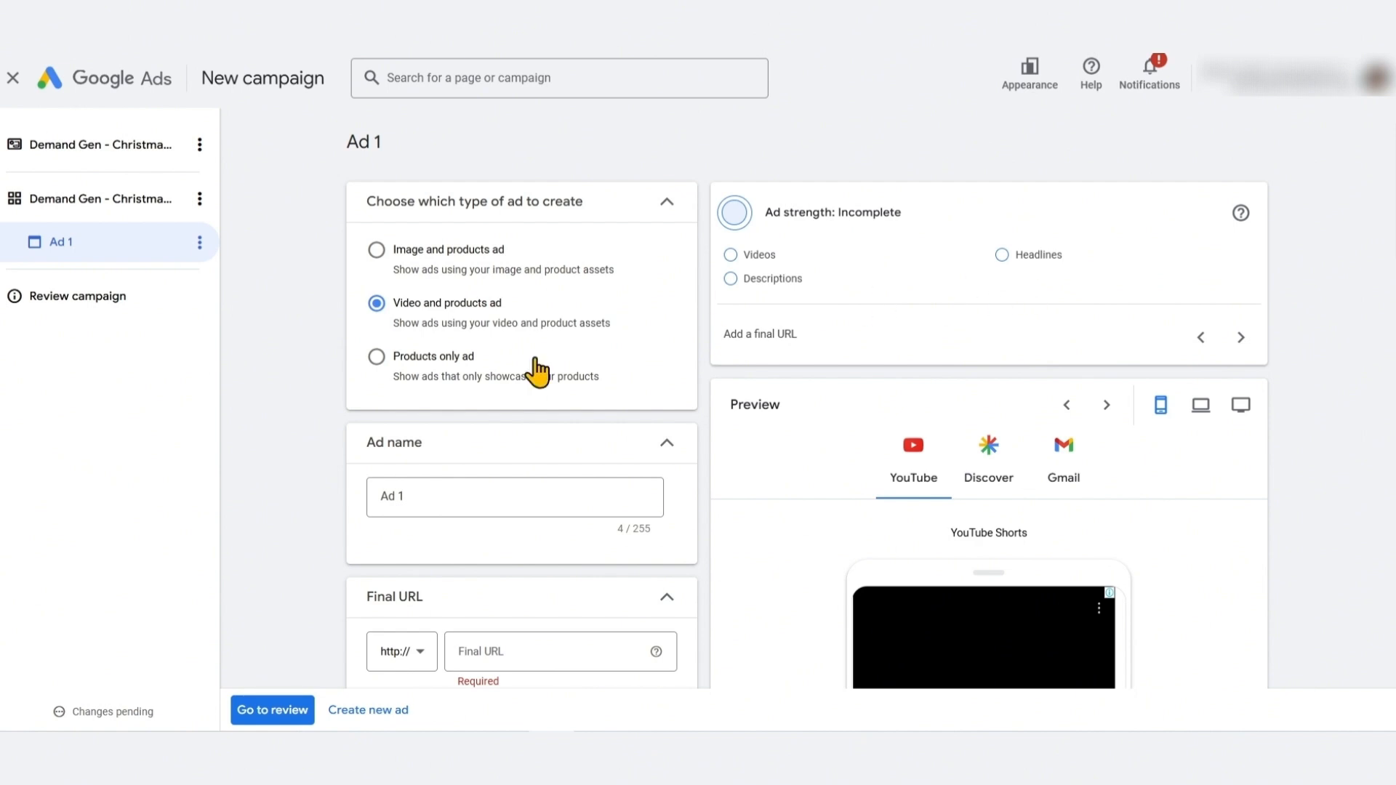
{"action": "left_click", "coordinate": [423, 381]}
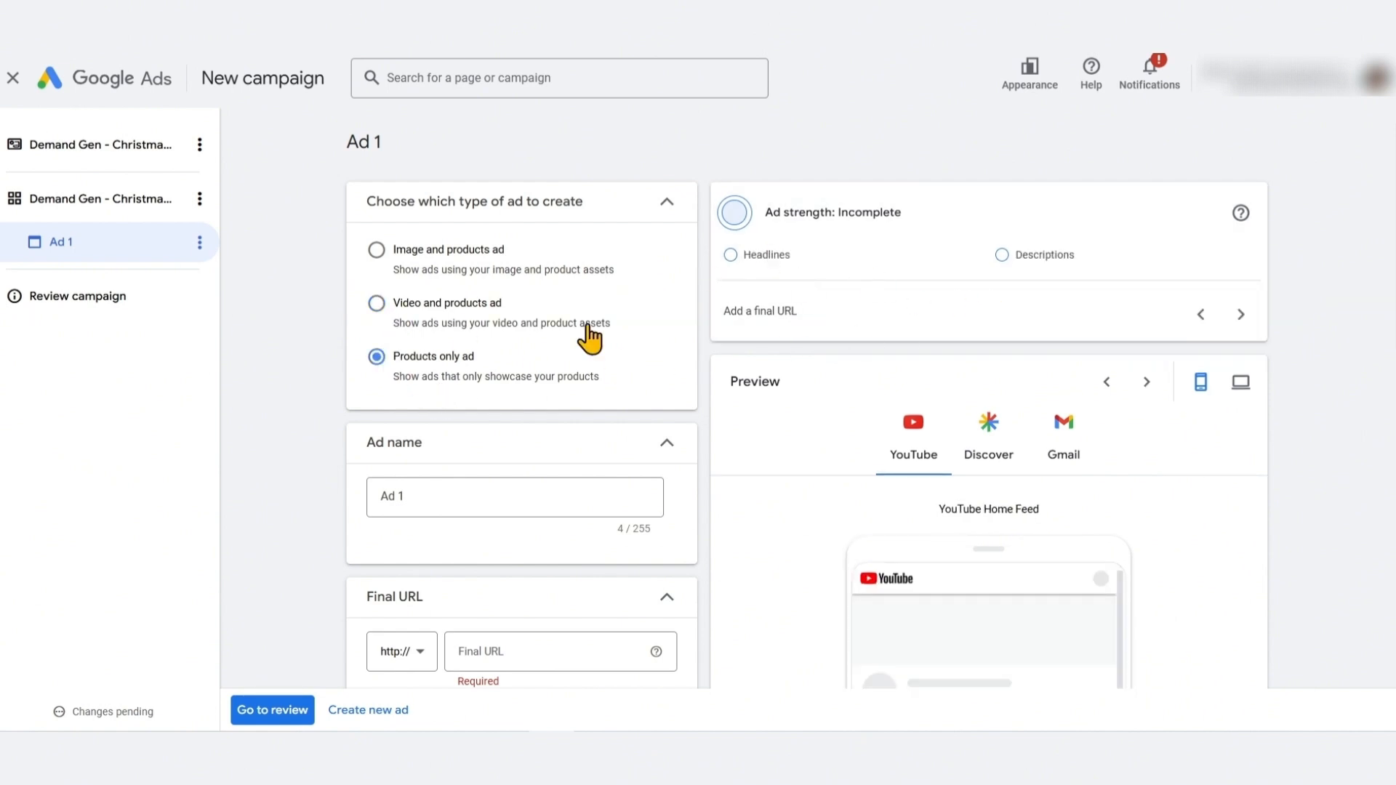
{"action": "left_click", "coordinate": [659, 309]}
{"action": "left_click", "coordinate": [487, 273]}
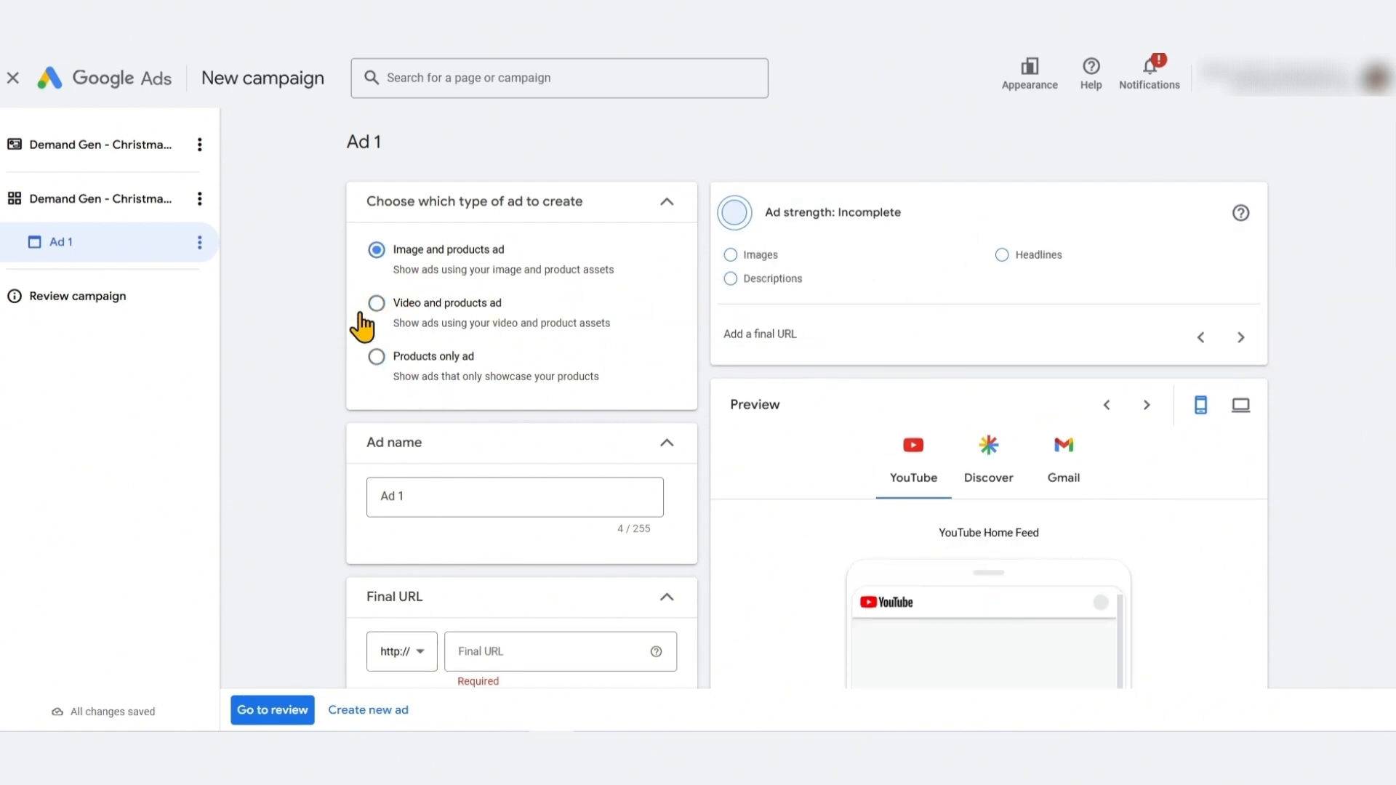
Name the ad Demand Gen Ad - Christmas - Image and products ad
{"action": "left_click", "coordinate": [433, 498]}
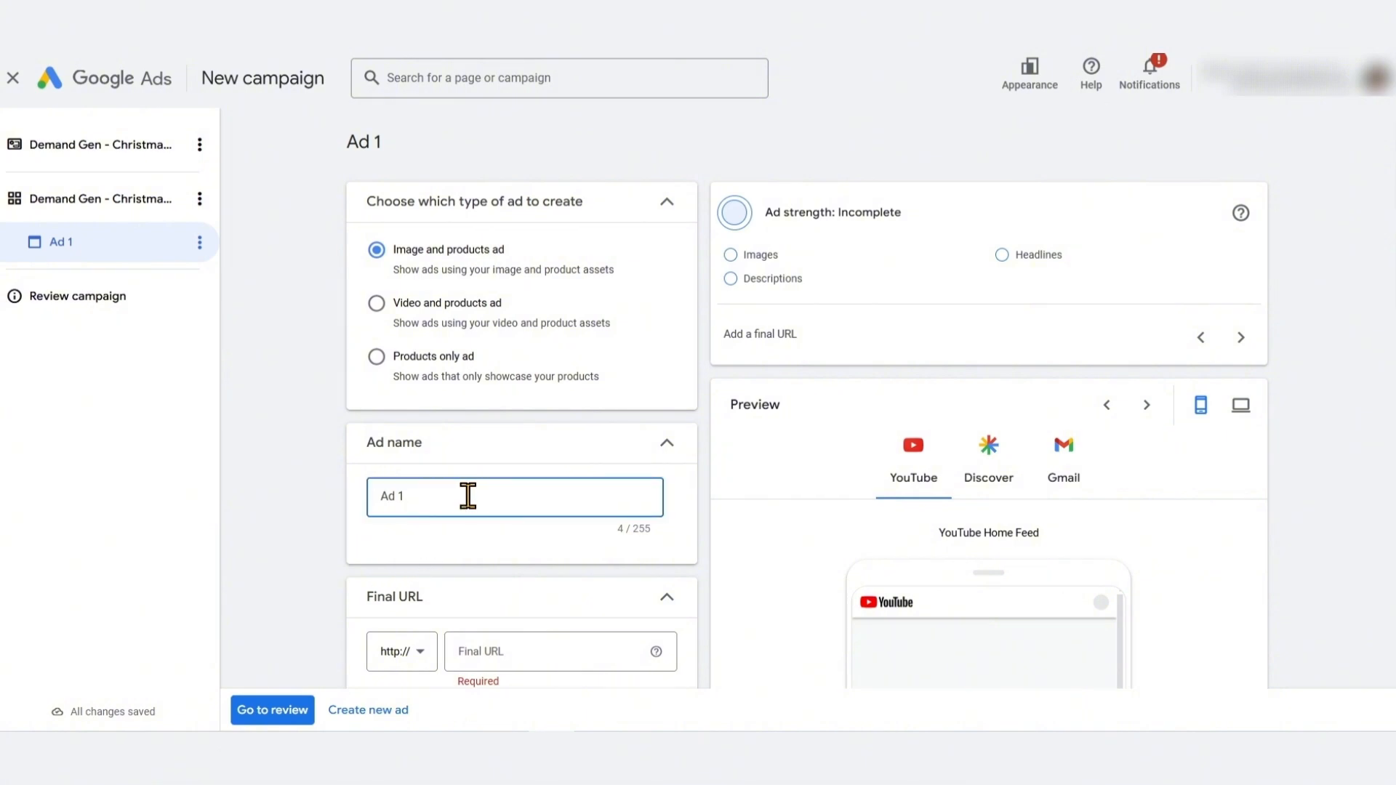
{"action": "key", "text": "ctrl+a"}
{"action": "type", "text": "Demand Gen Ad - Christmas - Image and products ad"}
Examine the final URL field and the image size requirements for the ad's media
{"action": "scroll", "coordinate": [296, 395], "scroll_direction": "down", "scroll_amount": 3}
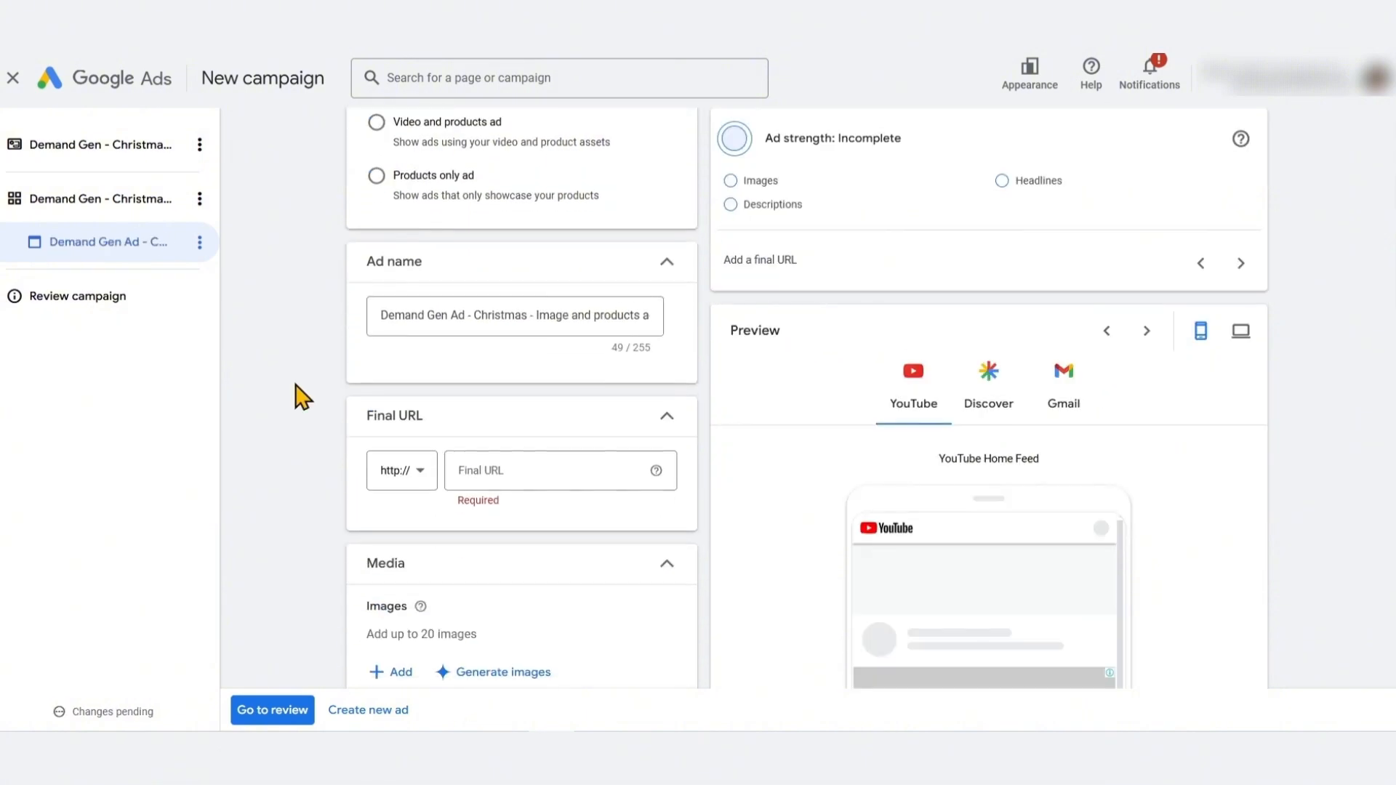
{"action": "scroll", "coordinate": [295, 385], "scroll_direction": "down", "scroll_amount": 1}
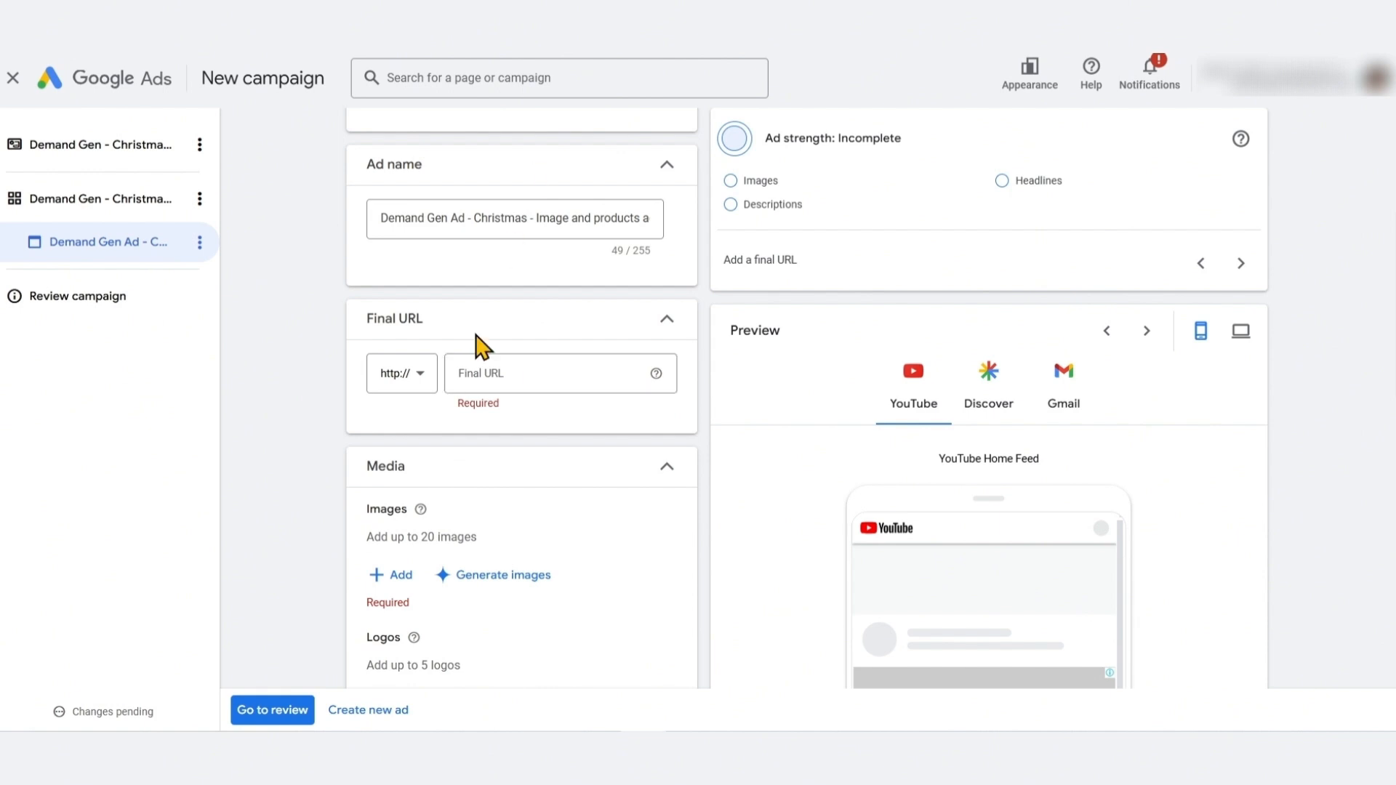
{"action": "left_click", "coordinate": [539, 368]}
{"action": "scroll", "coordinate": [303, 405], "scroll_direction": "down", "scroll_amount": 4}
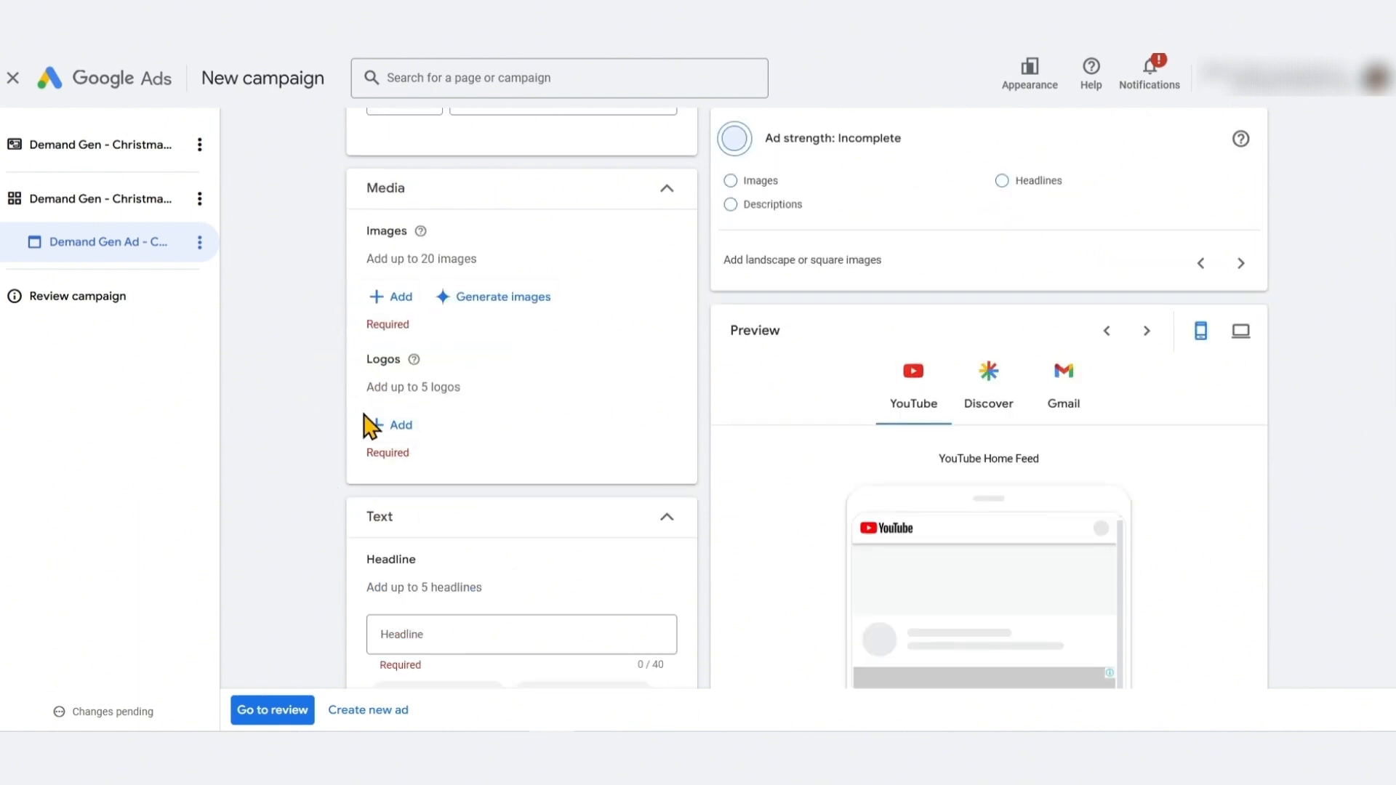
{"action": "mouse_move", "coordinate": [421, 233]}
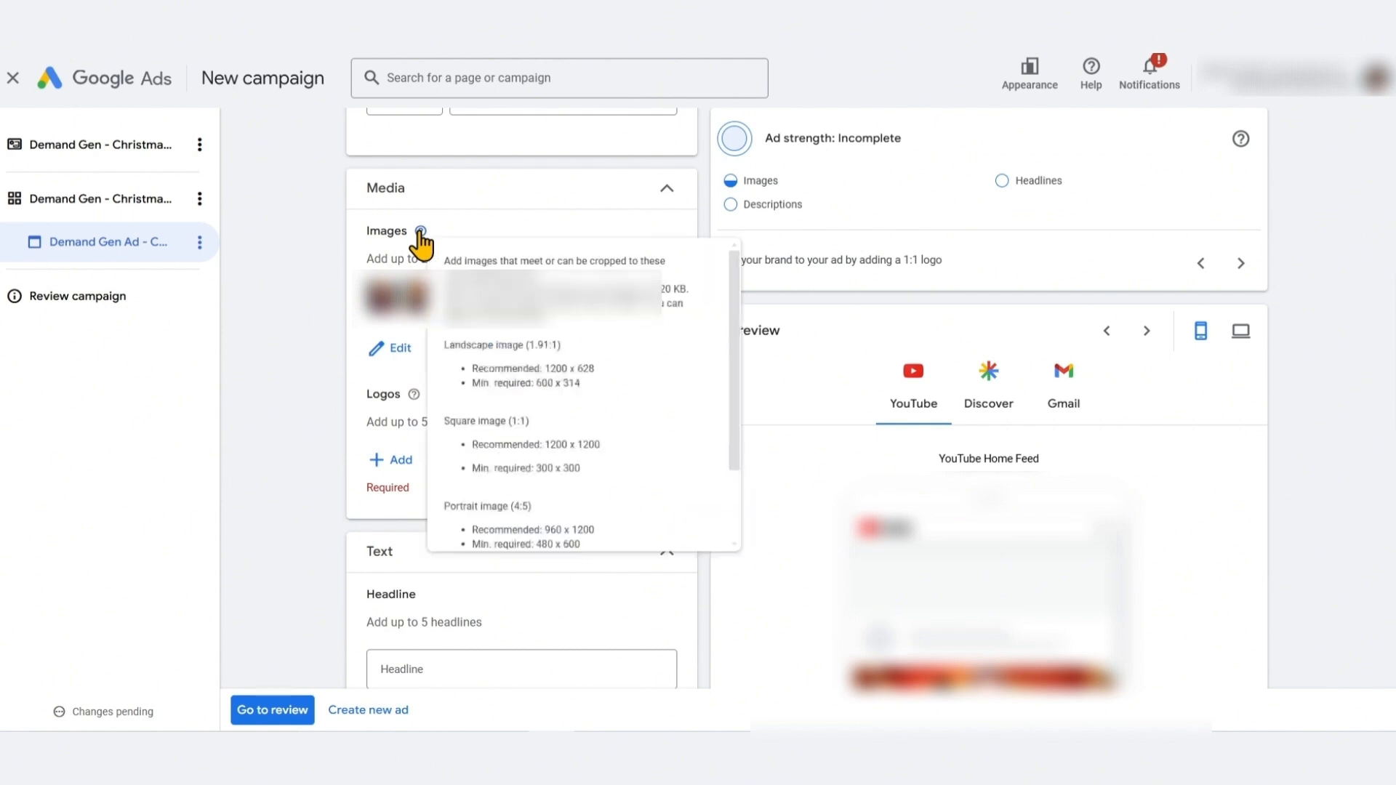
{"action": "scroll", "coordinate": [538, 312], "scroll_direction": "down", "scroll_amount": 3}
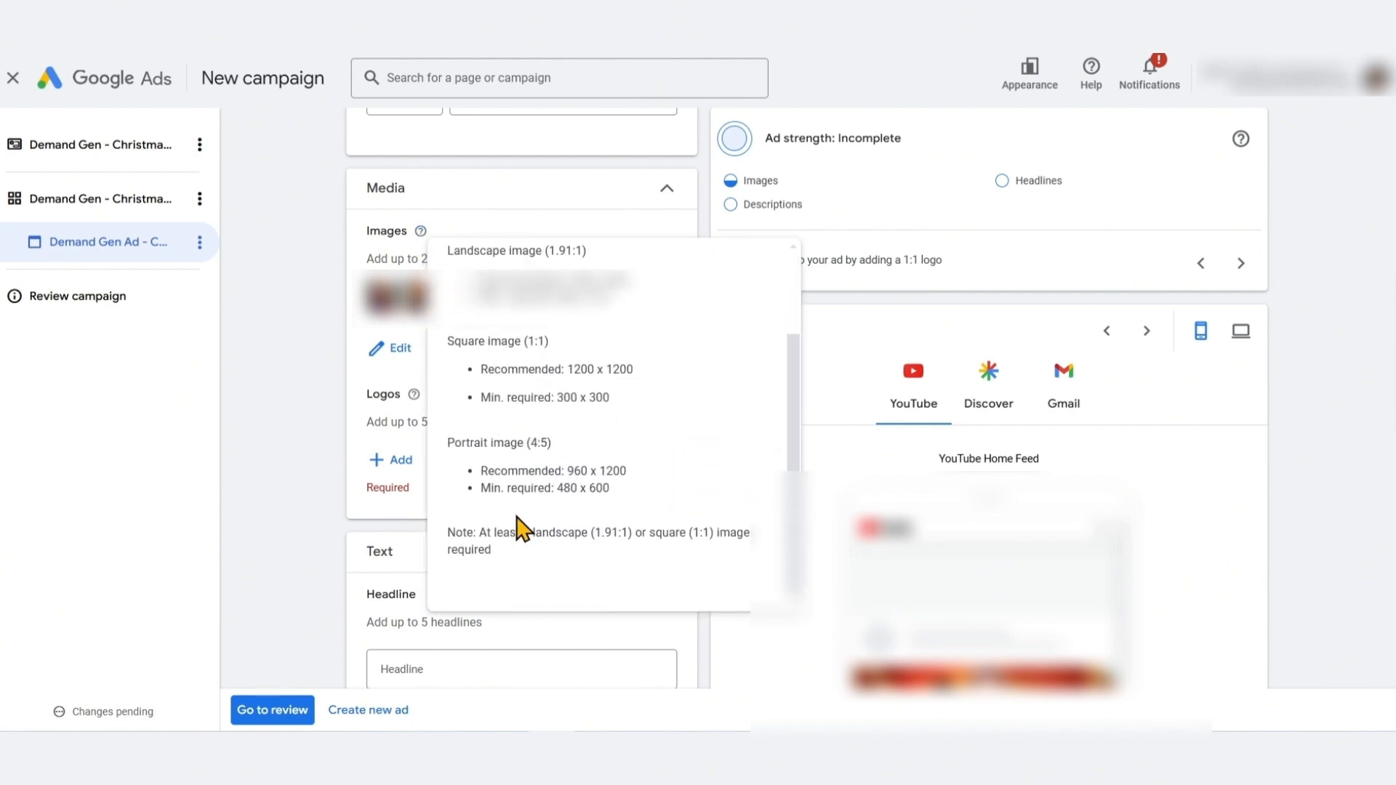
{"action": "scroll", "coordinate": [558, 445], "scroll_direction": "up", "scroll_amount": 2}
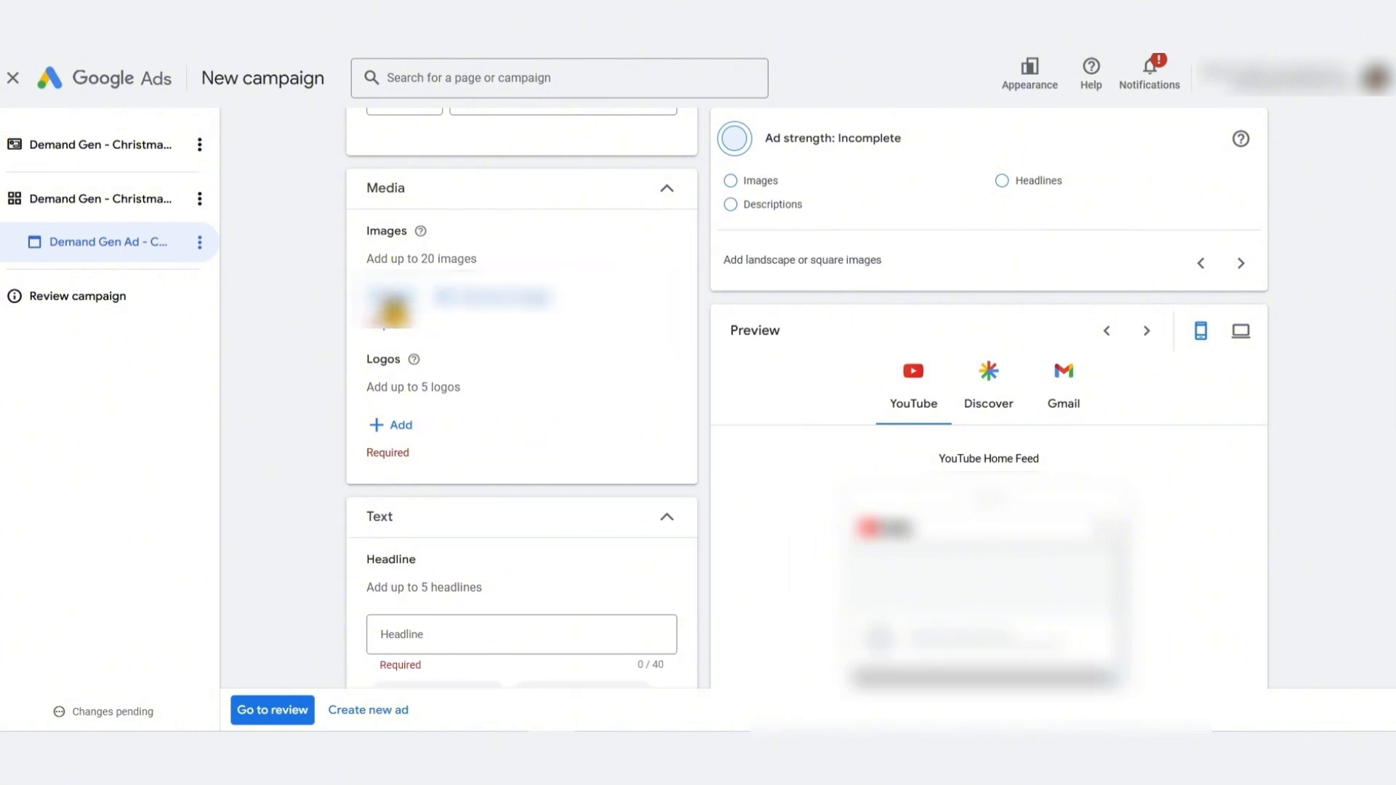
Add images to the ad's media from the image chooser
{"action": "left_click", "coordinate": [409, 299]}
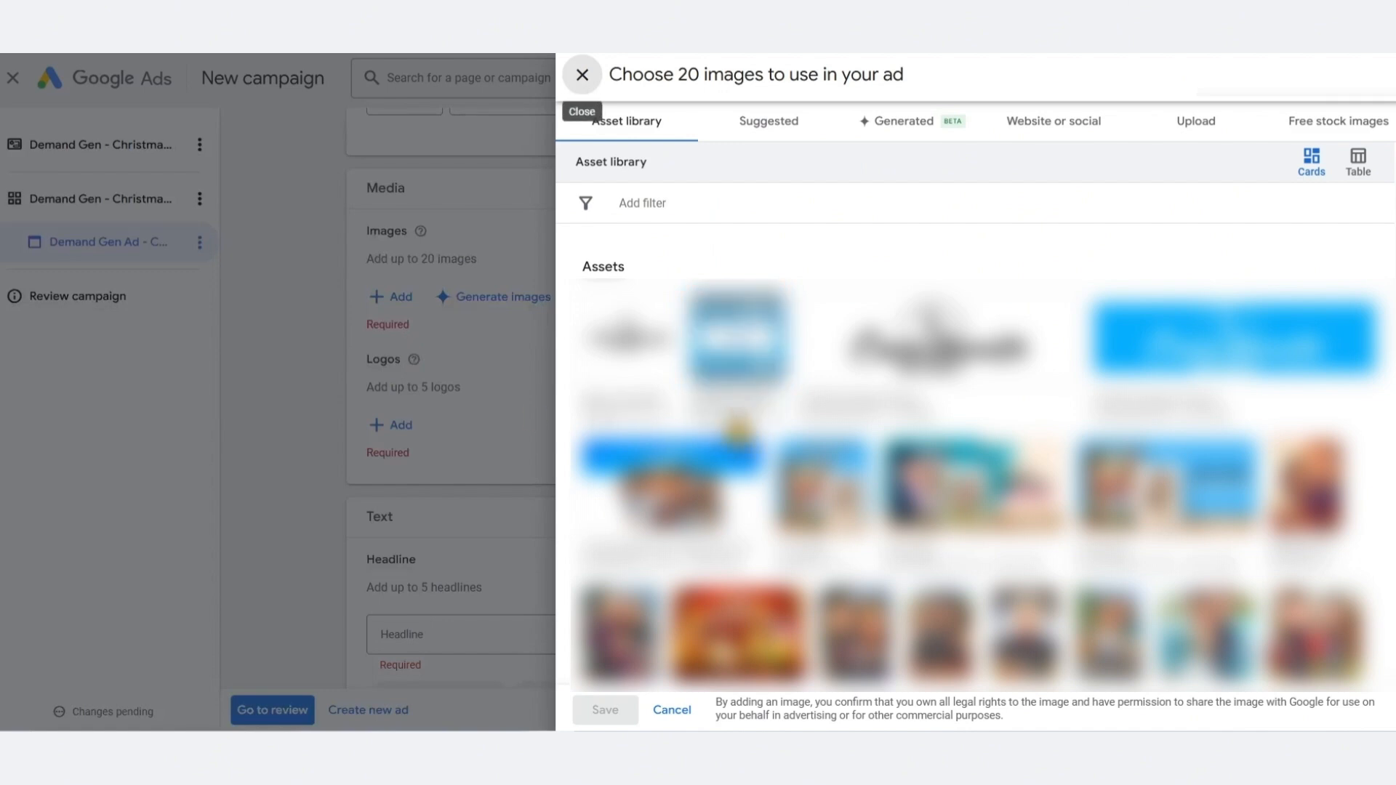
{"action": "left_click", "coordinate": [1201, 121]}
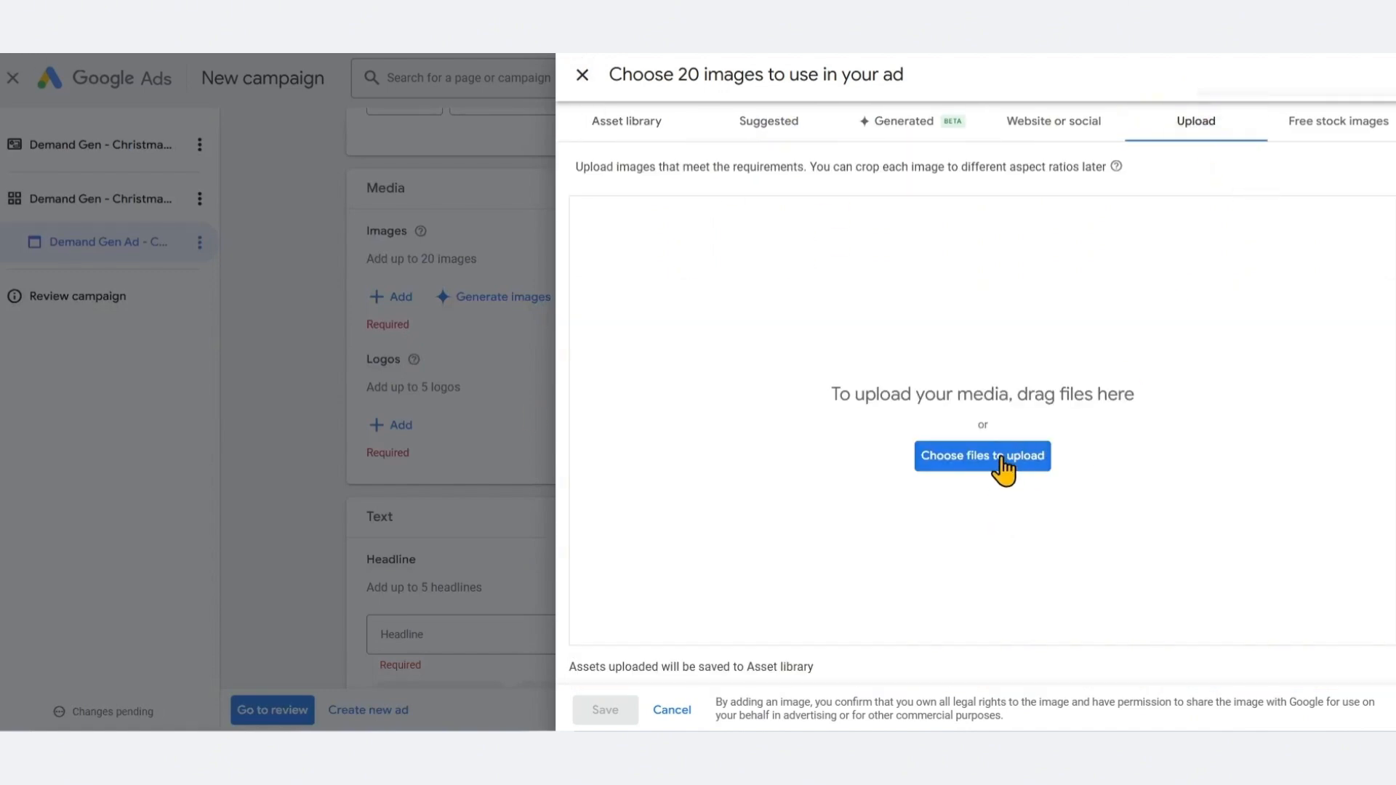
{"action": "left_click", "coordinate": [631, 131]}
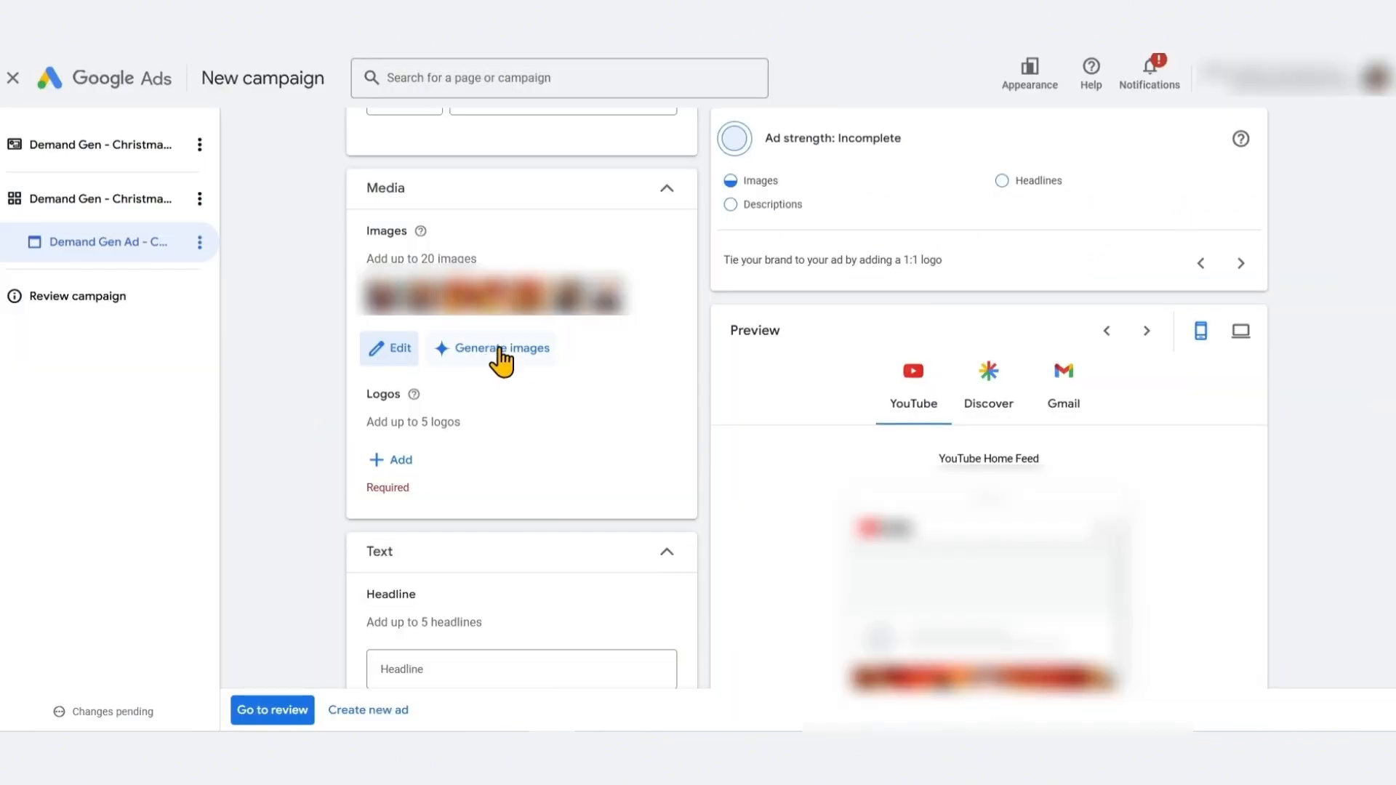
Explore the Generate images options, including aspect ratio and style reference images, then close the dialog
{"action": "left_click", "coordinate": [500, 351]}
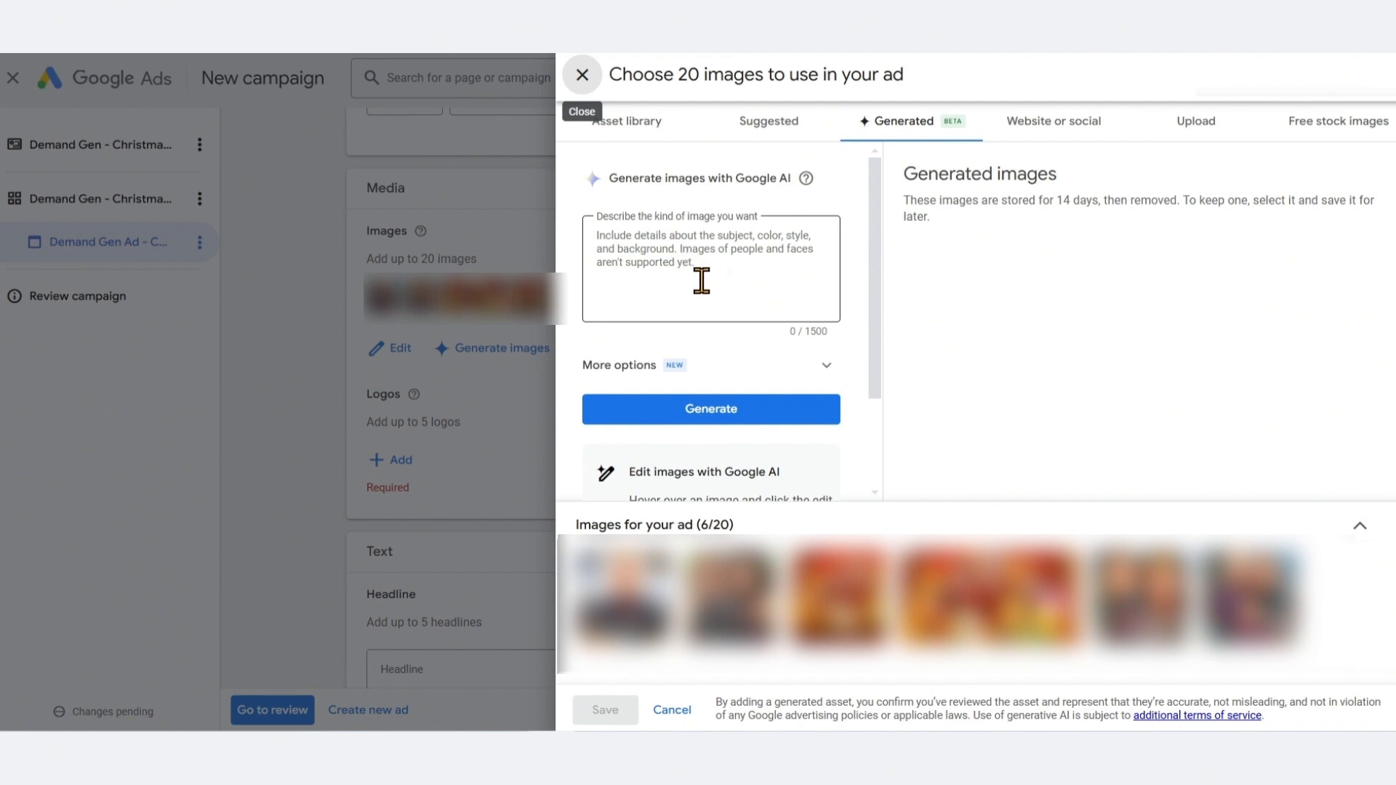
{"action": "left_click", "coordinate": [826, 365]}
{"action": "scroll", "coordinate": [836, 373], "scroll_direction": "down", "scroll_amount": 3}
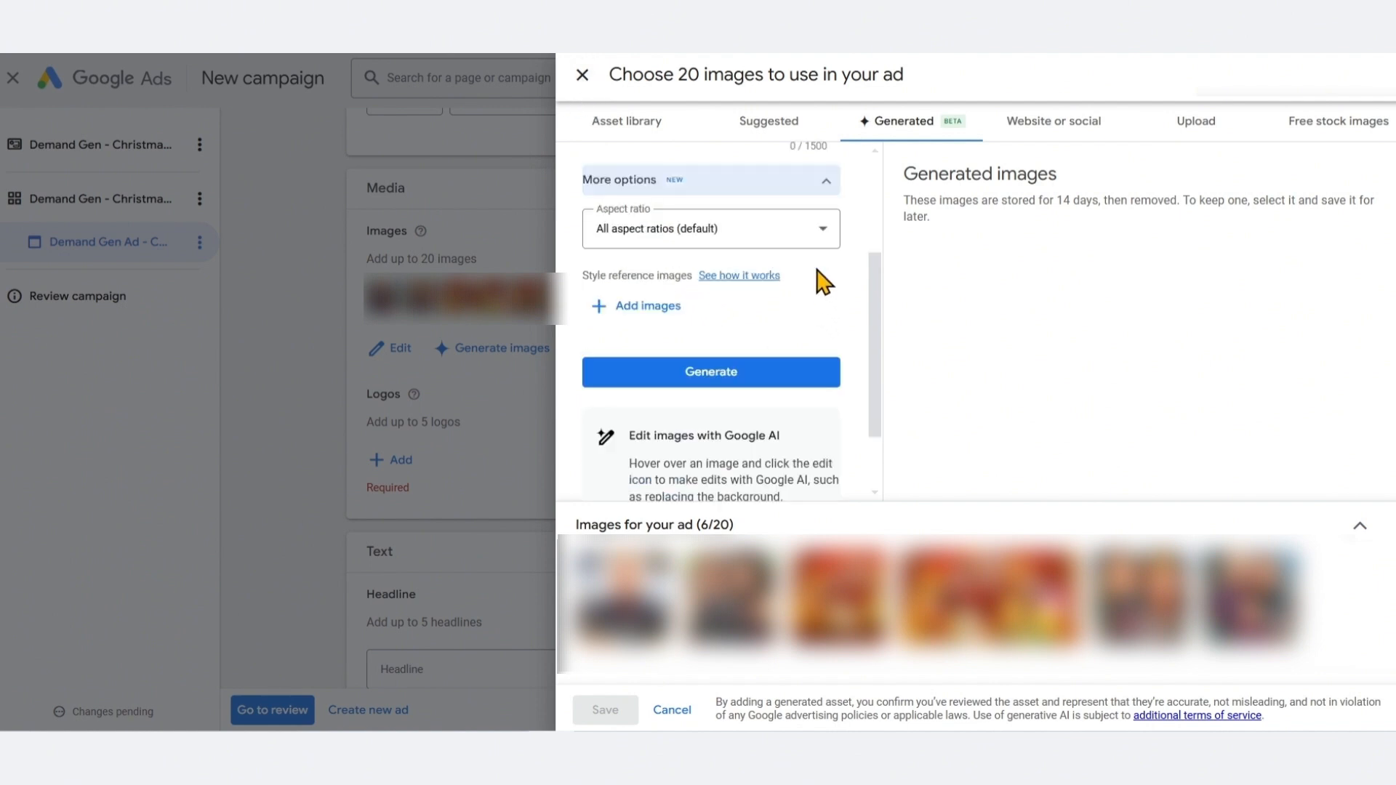
{"action": "left_click", "coordinate": [807, 239]}
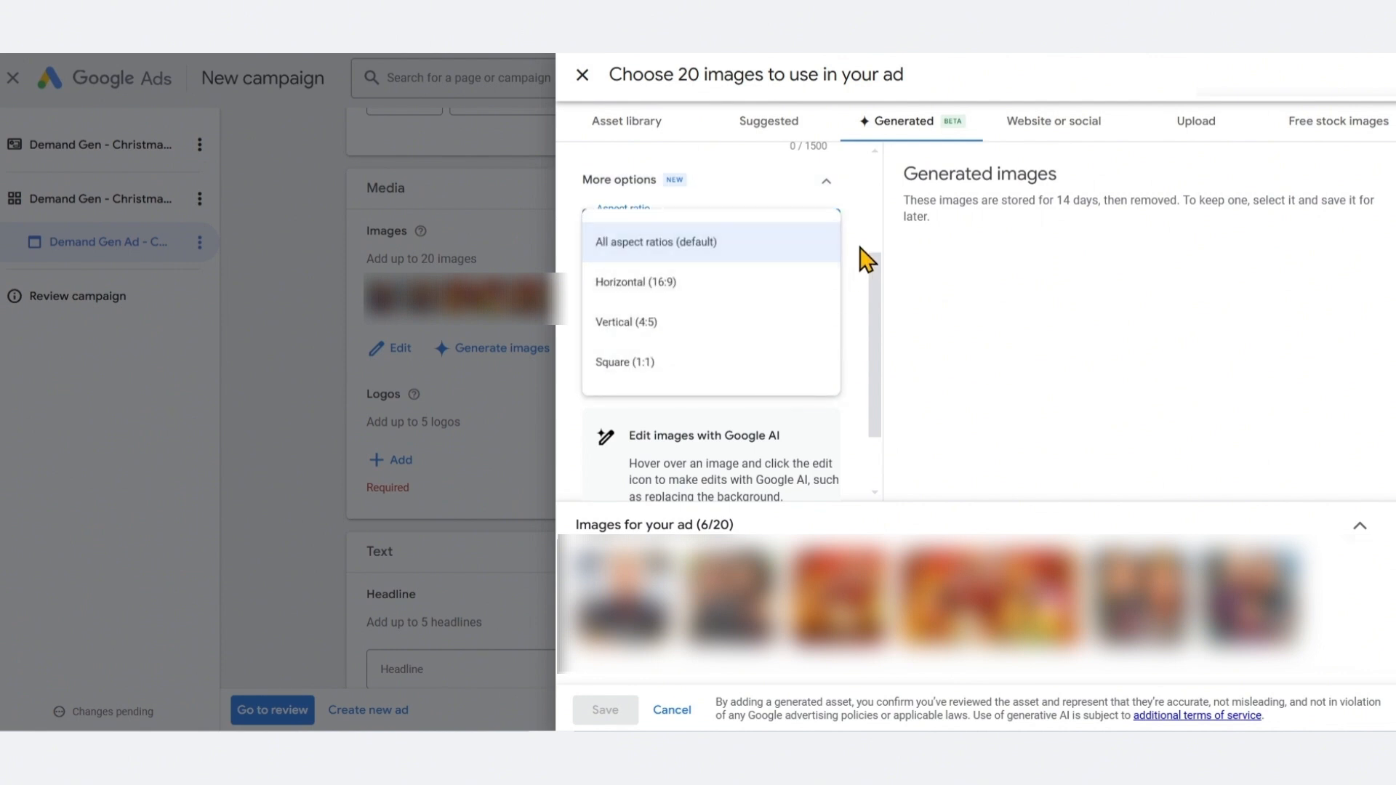
{"action": "left_click", "coordinate": [865, 223]}
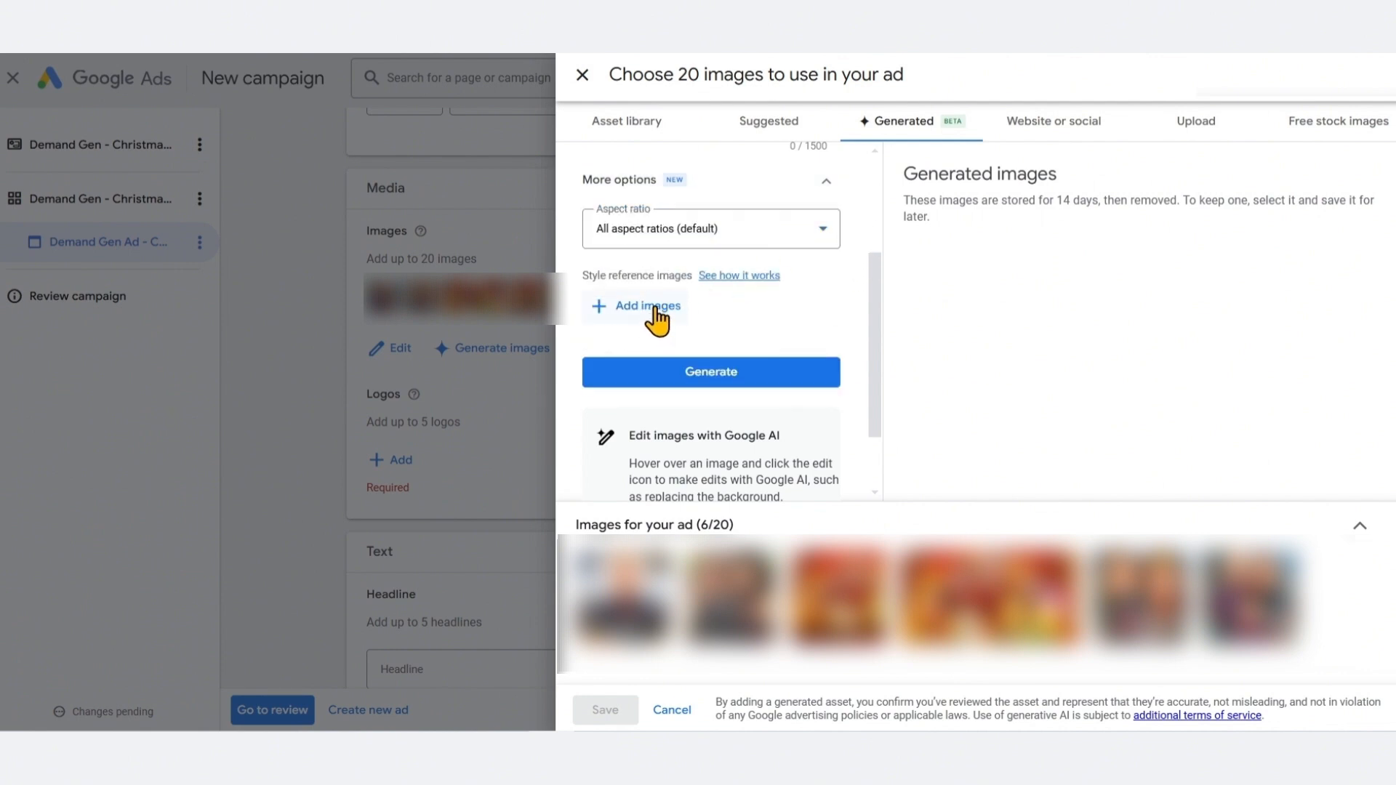
{"action": "left_click", "coordinate": [738, 277]}
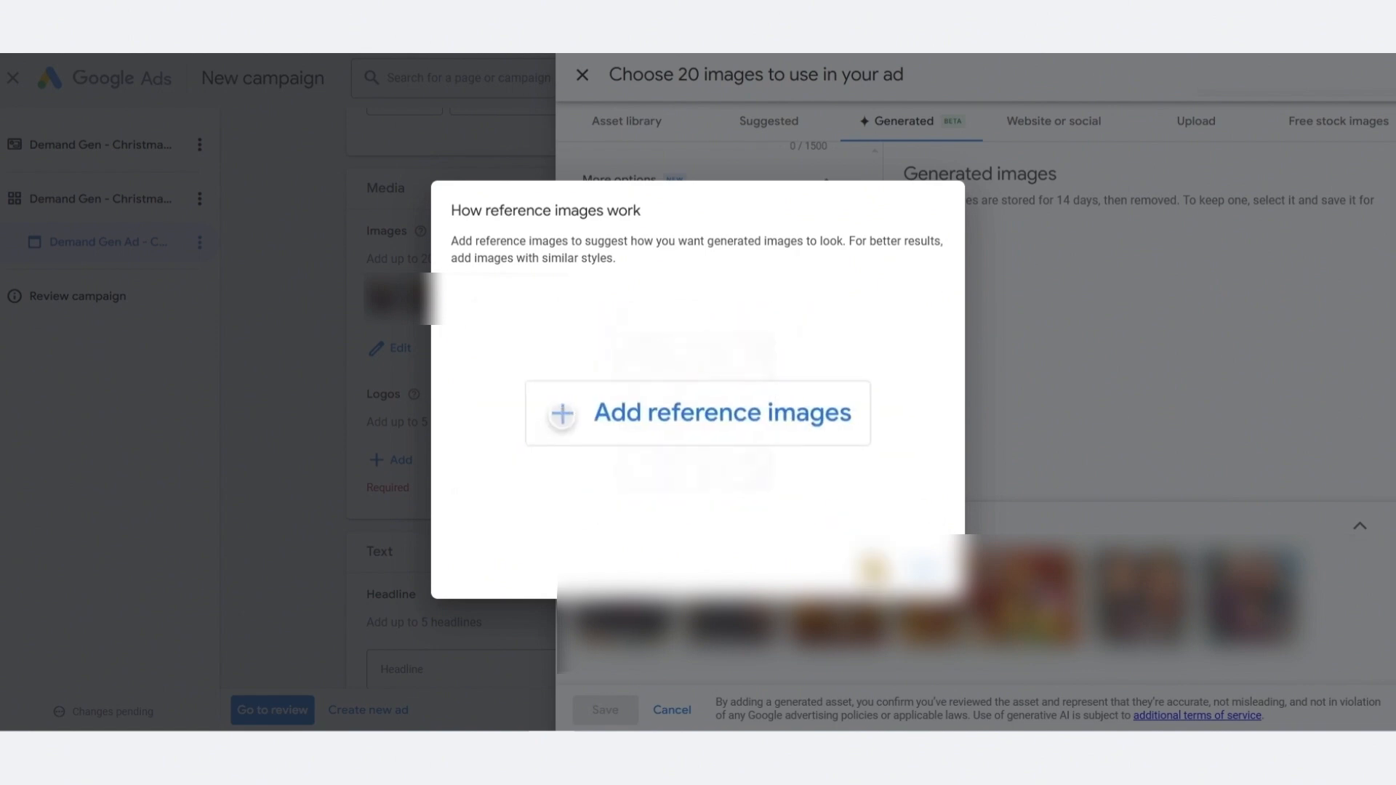
{"action": "left_click", "coordinate": [1004, 436]}
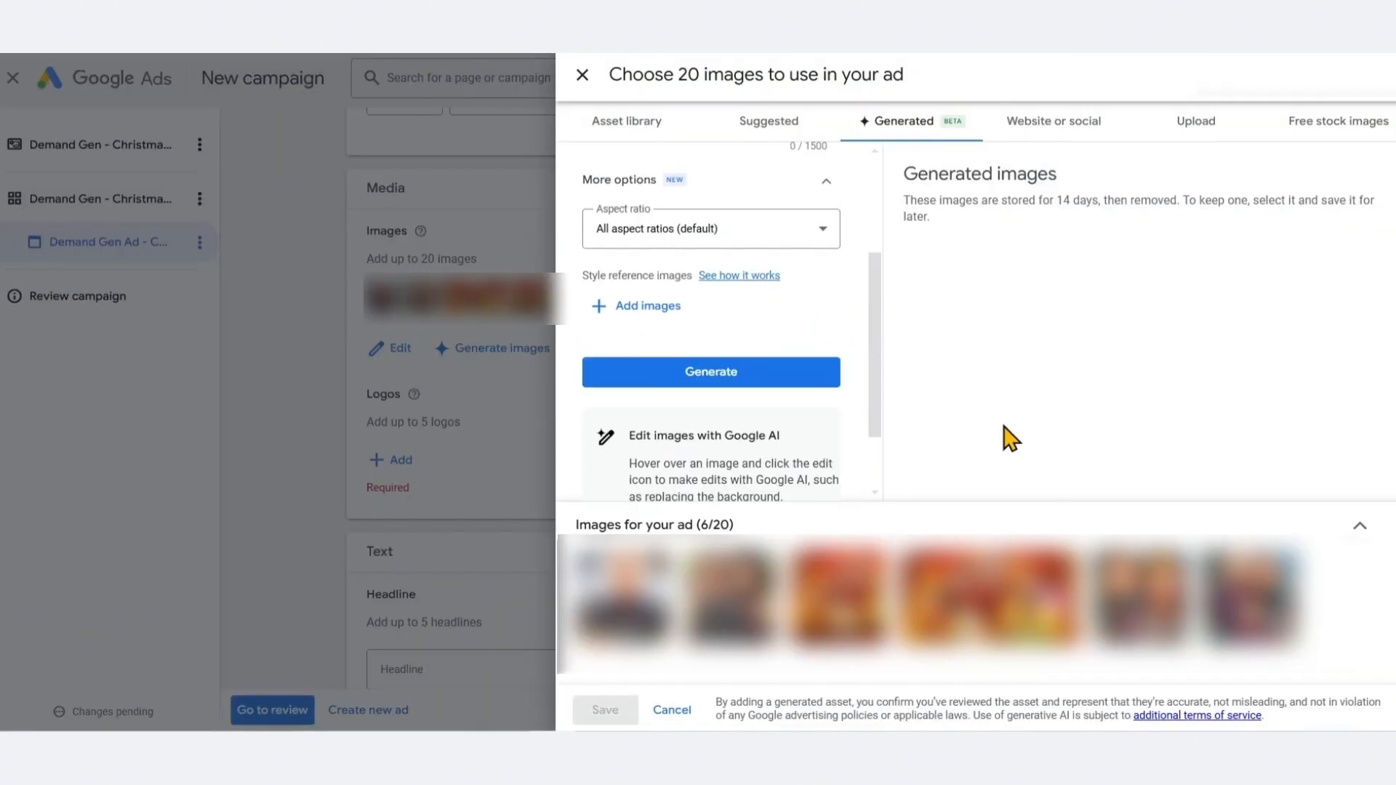
{"action": "scroll", "coordinate": [728, 254], "scroll_direction": "up", "scroll_amount": 3}
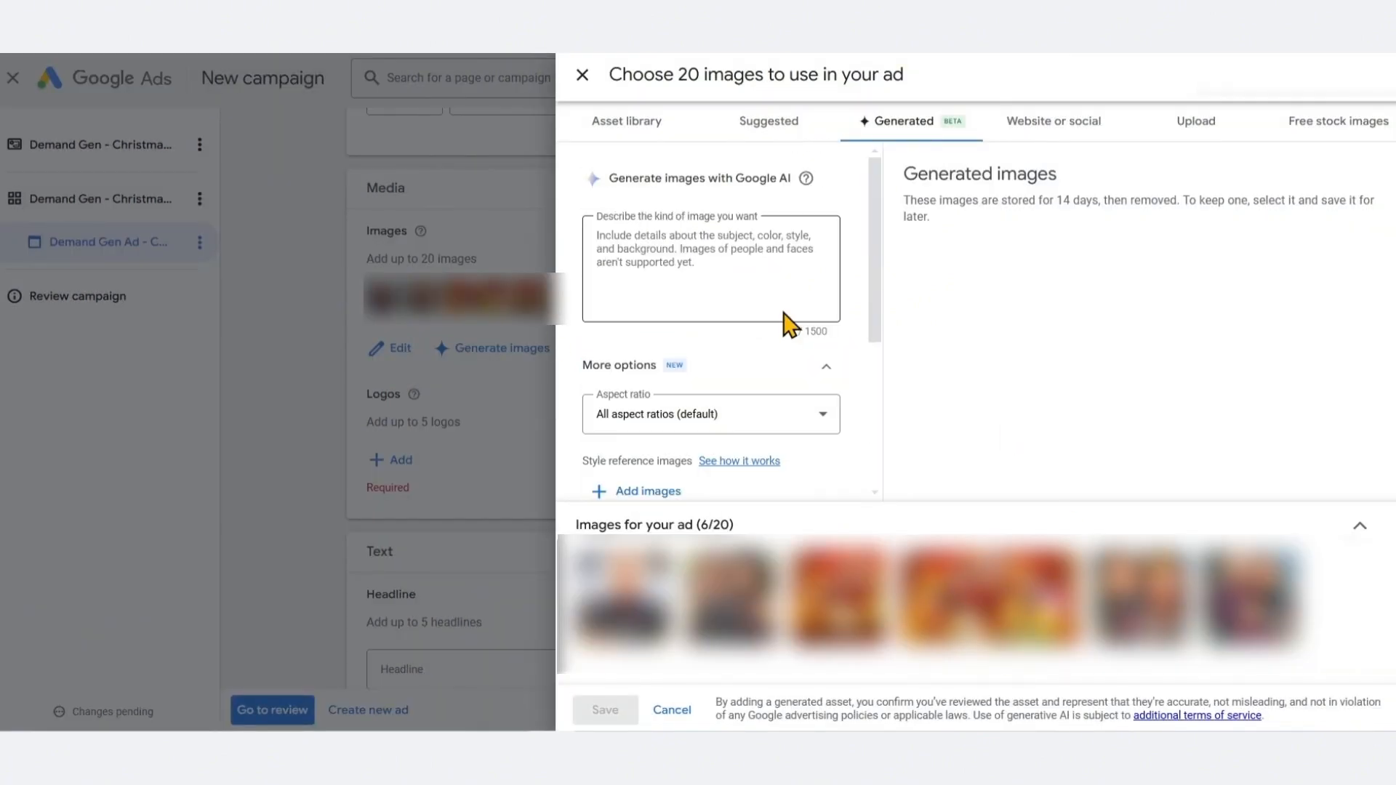
{"action": "left_click", "coordinate": [822, 373]}
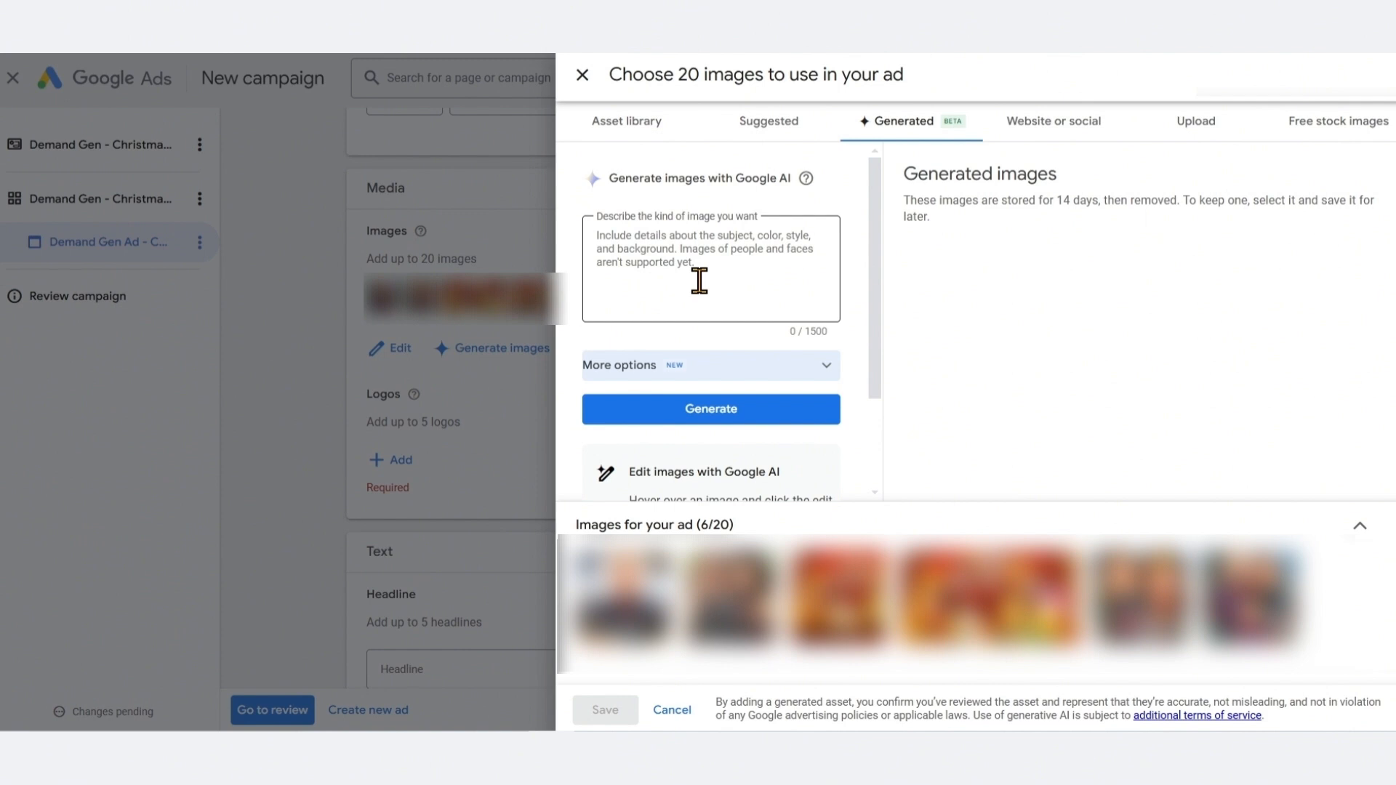
{"action": "left_click", "coordinate": [582, 75]}
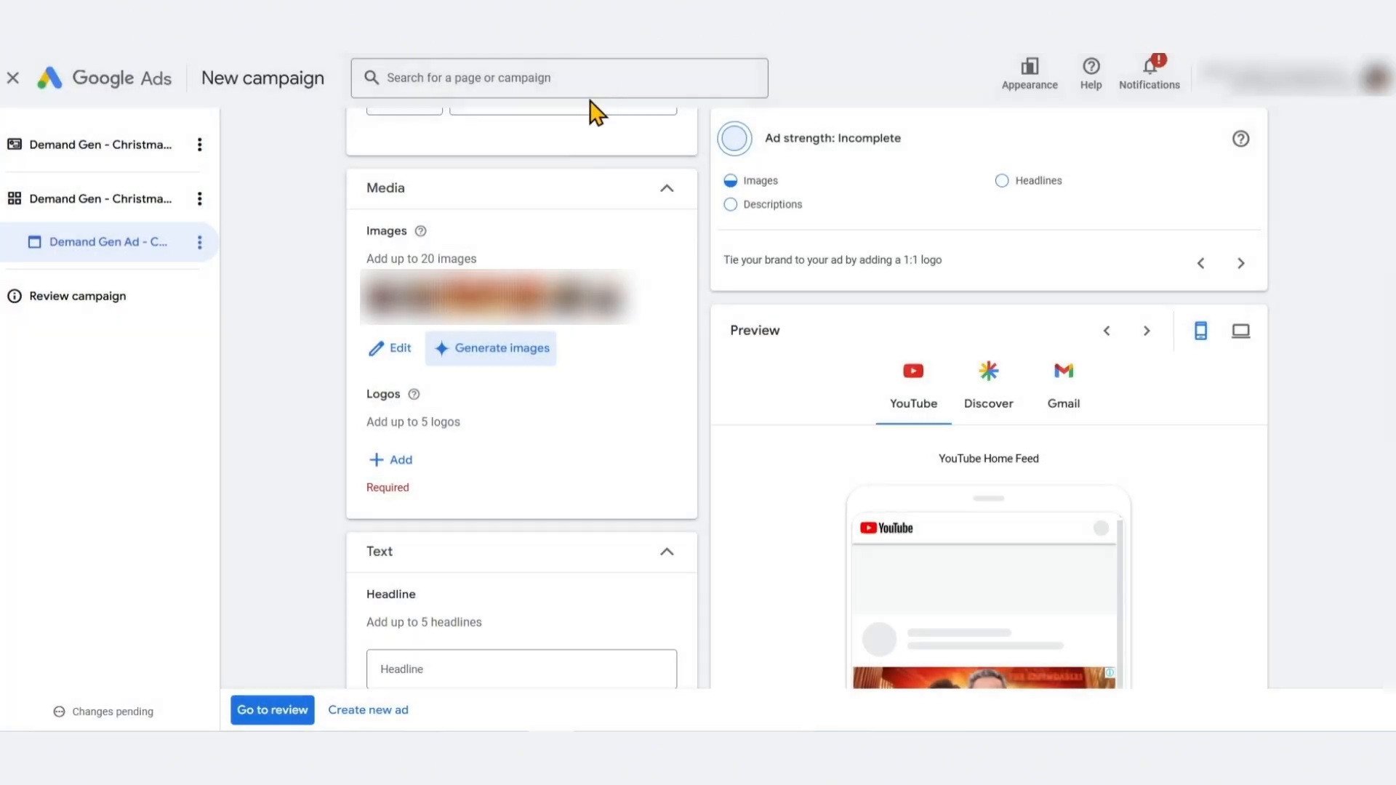
Add a logo to the ad's media
{"action": "scroll", "coordinate": [473, 327], "scroll_direction": "down", "scroll_amount": 1}
{"action": "left_click", "coordinate": [406, 367]}
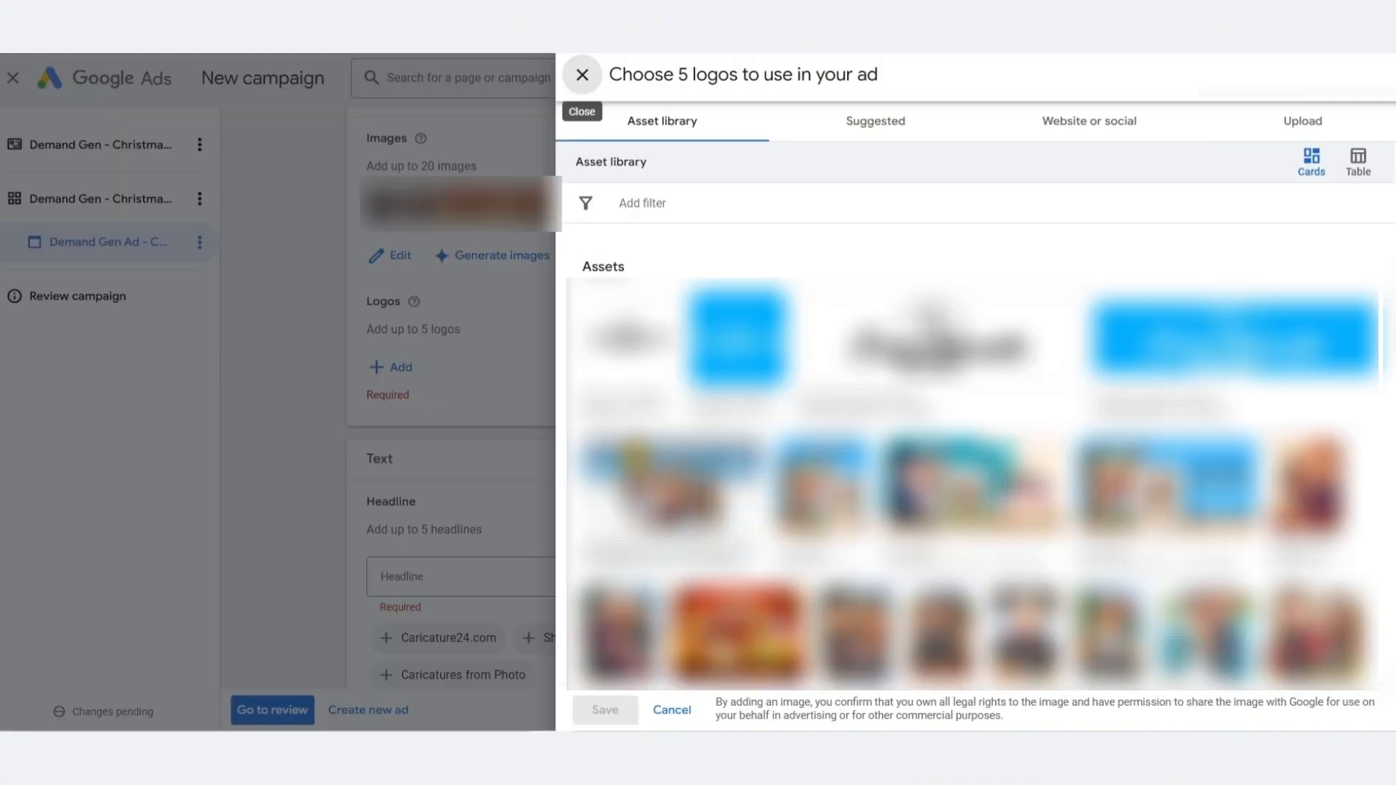
{"action": "left_click", "coordinate": [579, 72]}
{"action": "mouse_move", "coordinate": [414, 396]}
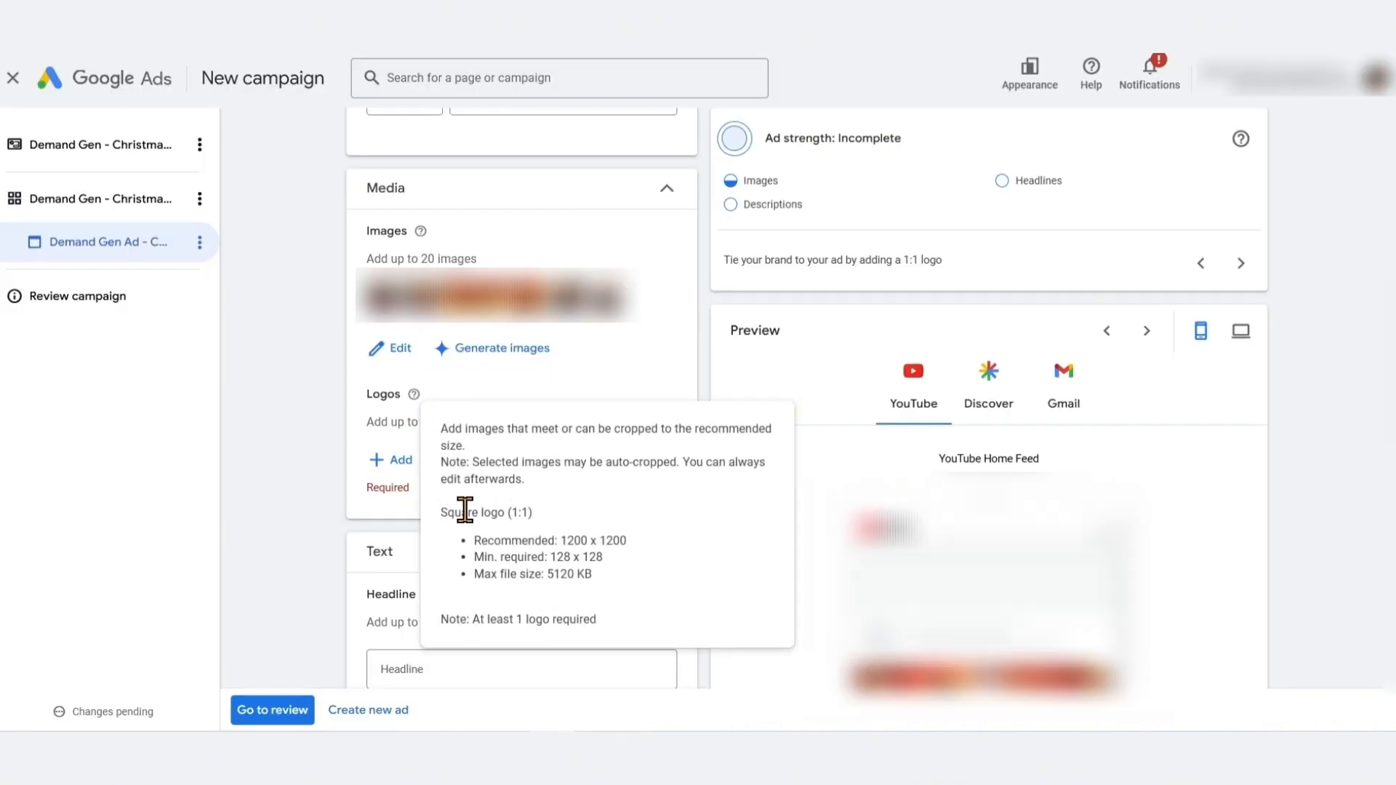
{"action": "left_click", "coordinate": [393, 461]}
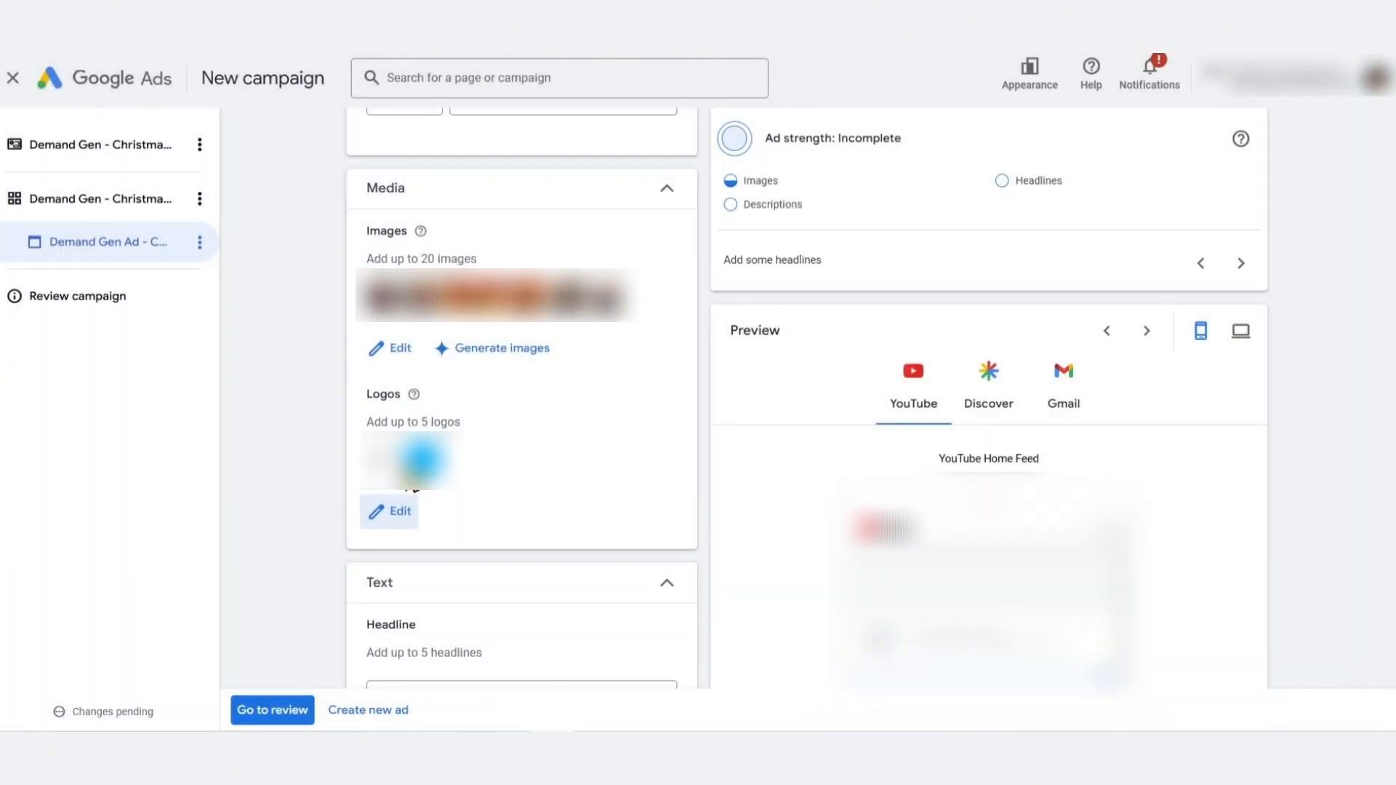
Enter the headlines Gifts They'll Remember Forever and Unique Gifts for a Cozy Christmas
{"action": "scroll", "coordinate": [277, 434], "scroll_direction": "down", "scroll_amount": 5}
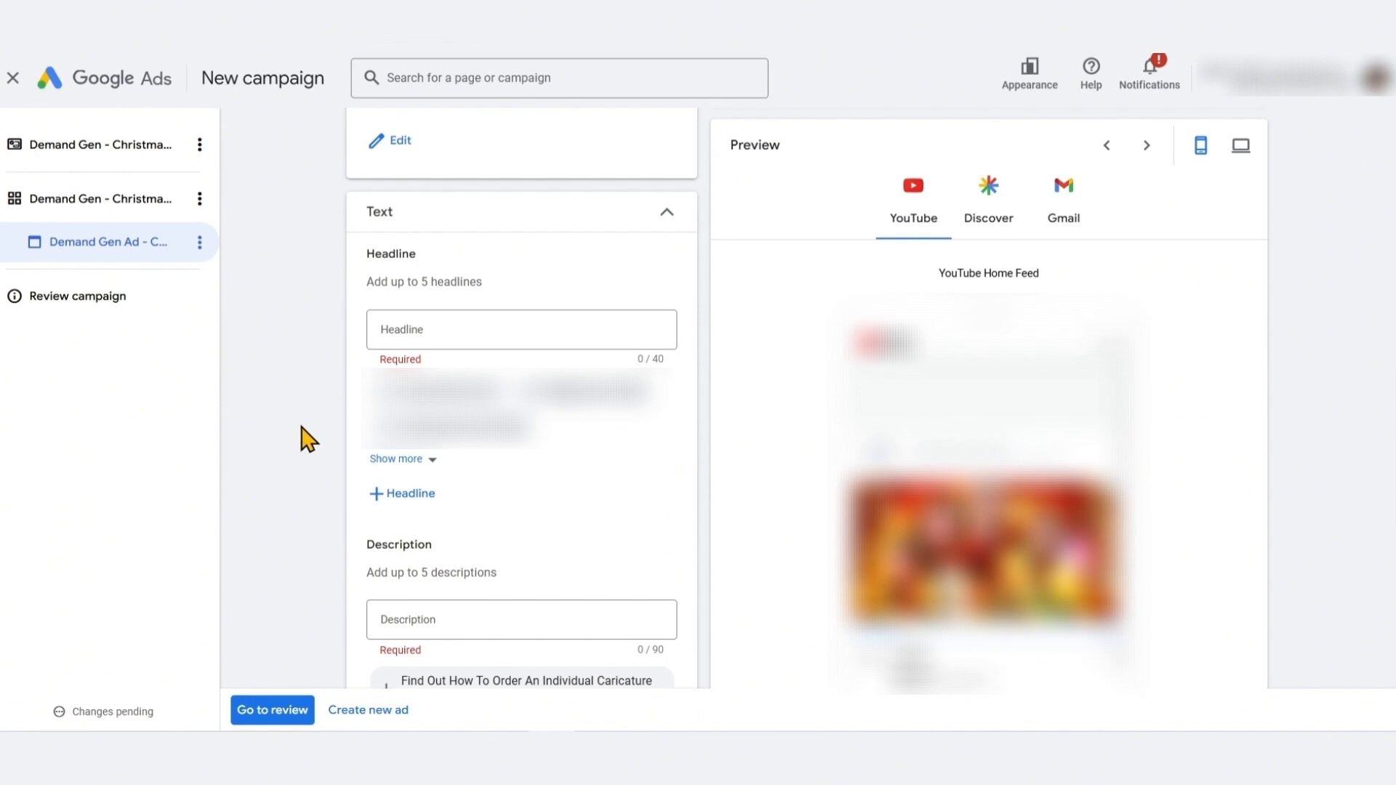
{"action": "left_click", "coordinate": [477, 328]}
{"action": "type", "text": "Gifts The"}
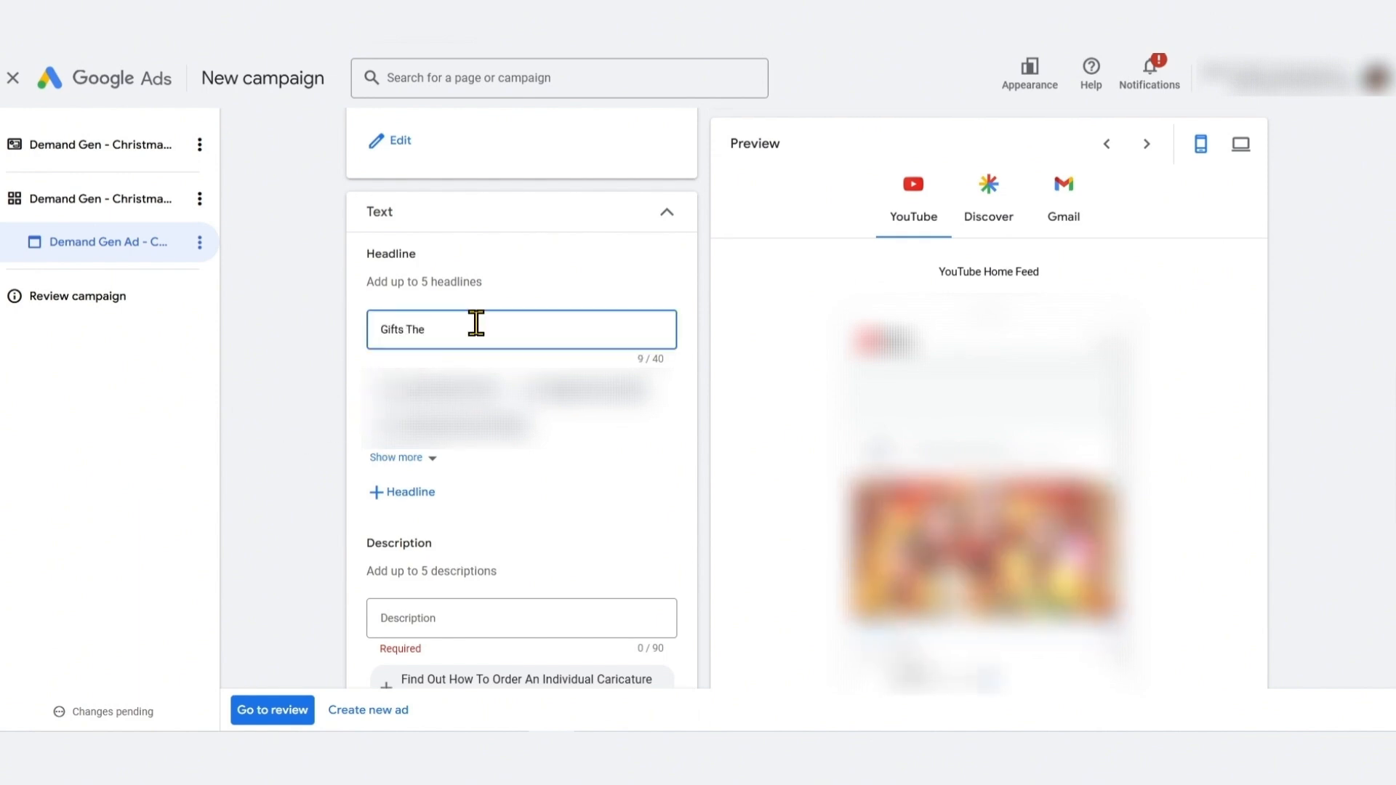
{"action": "type", "text": "y'll Remember Forever"}
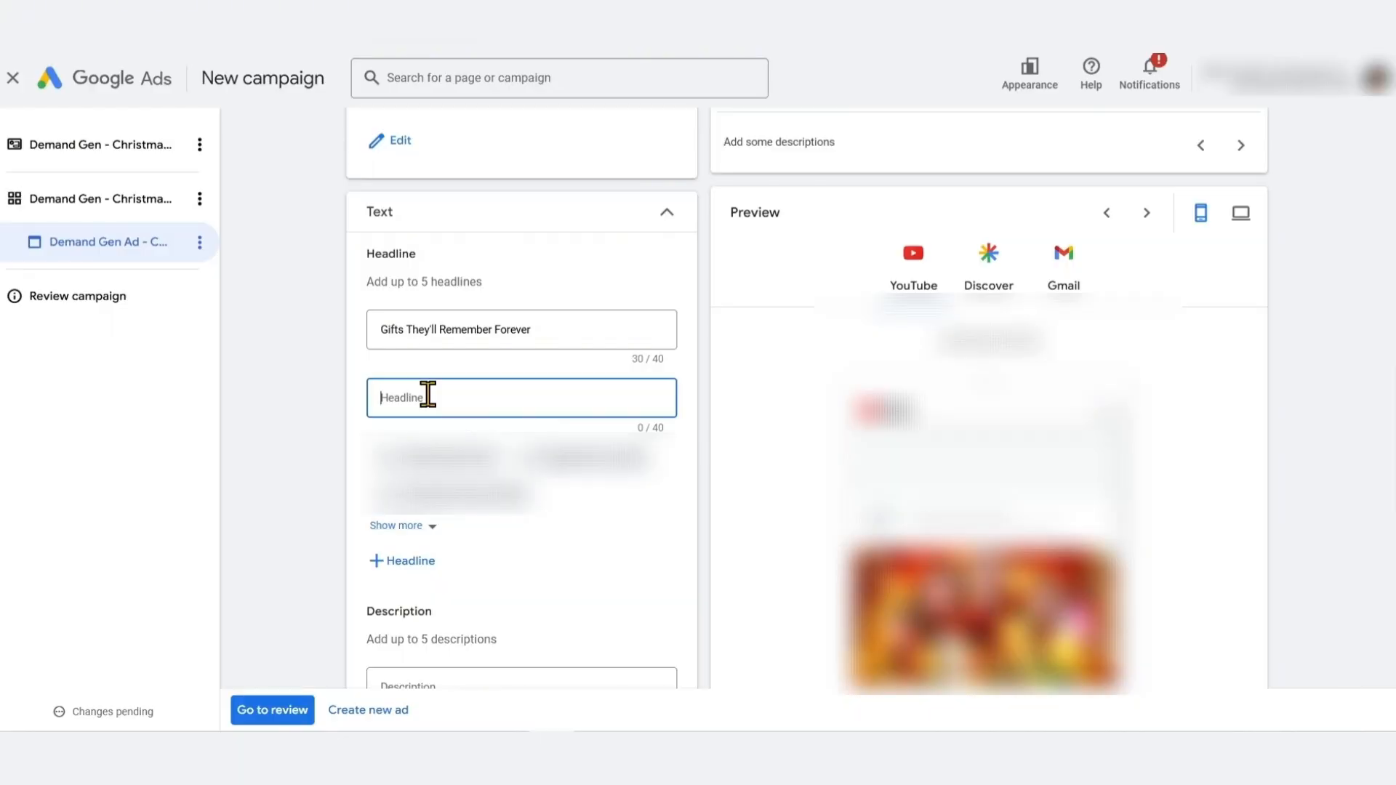
{"action": "type", "text": "Un"}
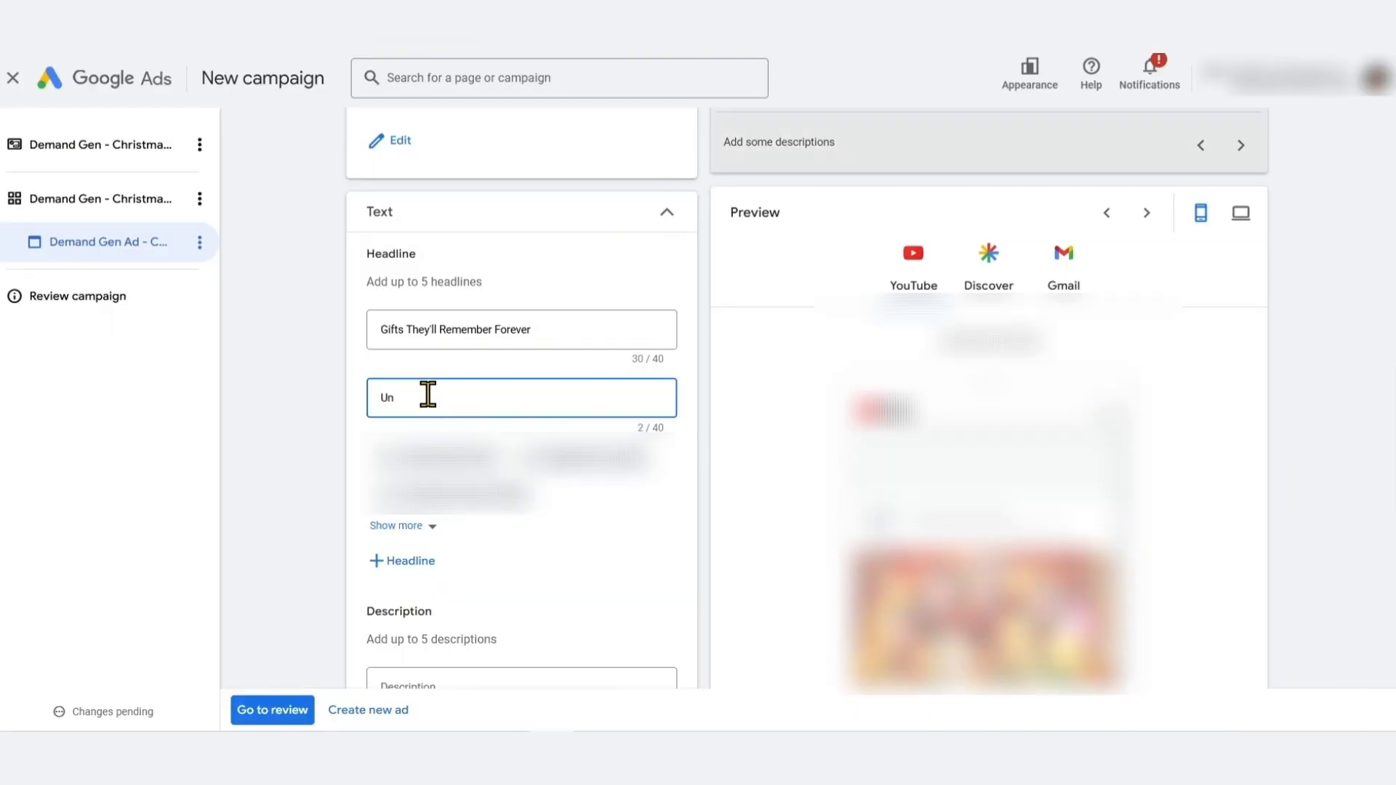
{"action": "type", "text": "ique Gifts for a "}
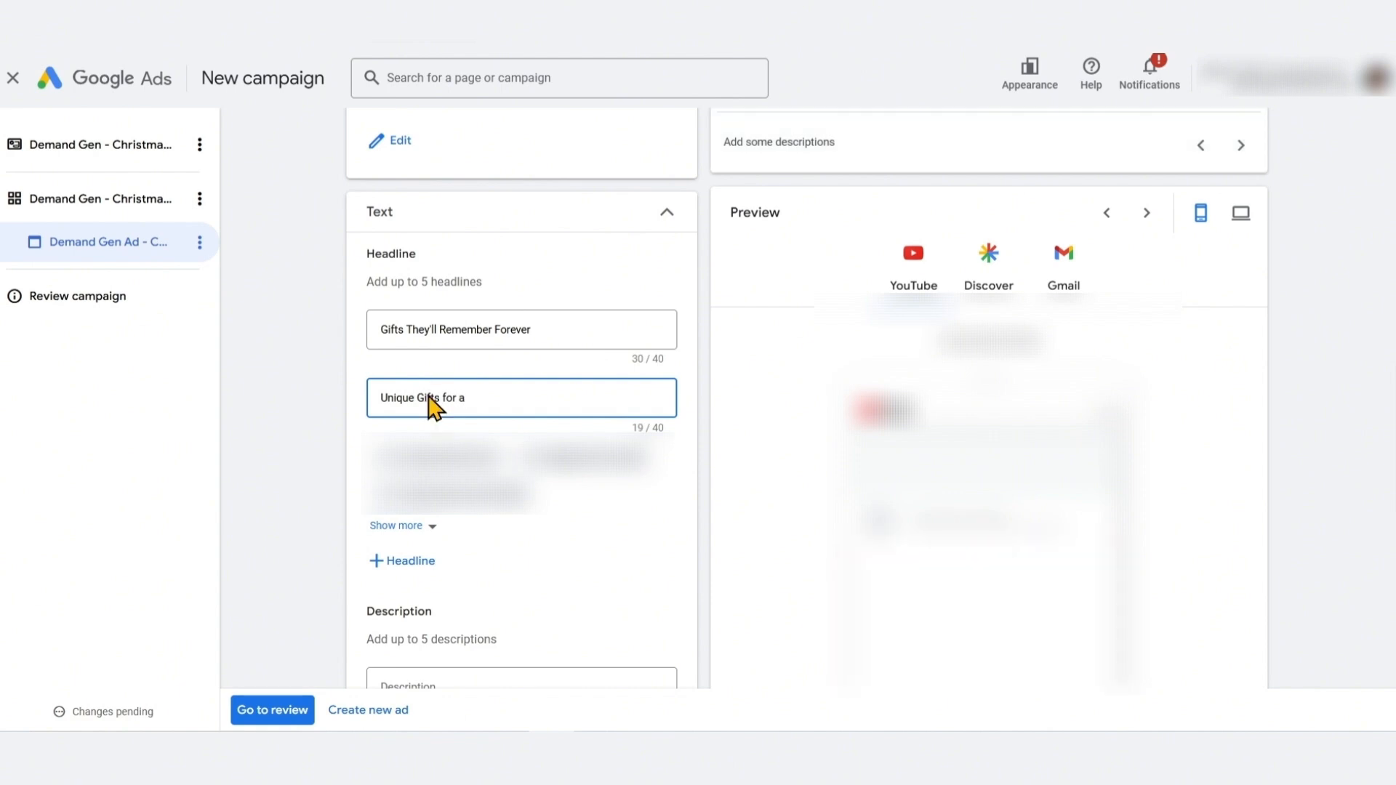
{"action": "type", "text": "Cozy Christmas"}
Add a third headline reading Spread Joy with Christmas Gifts
{"action": "left_click", "coordinate": [410, 561]}
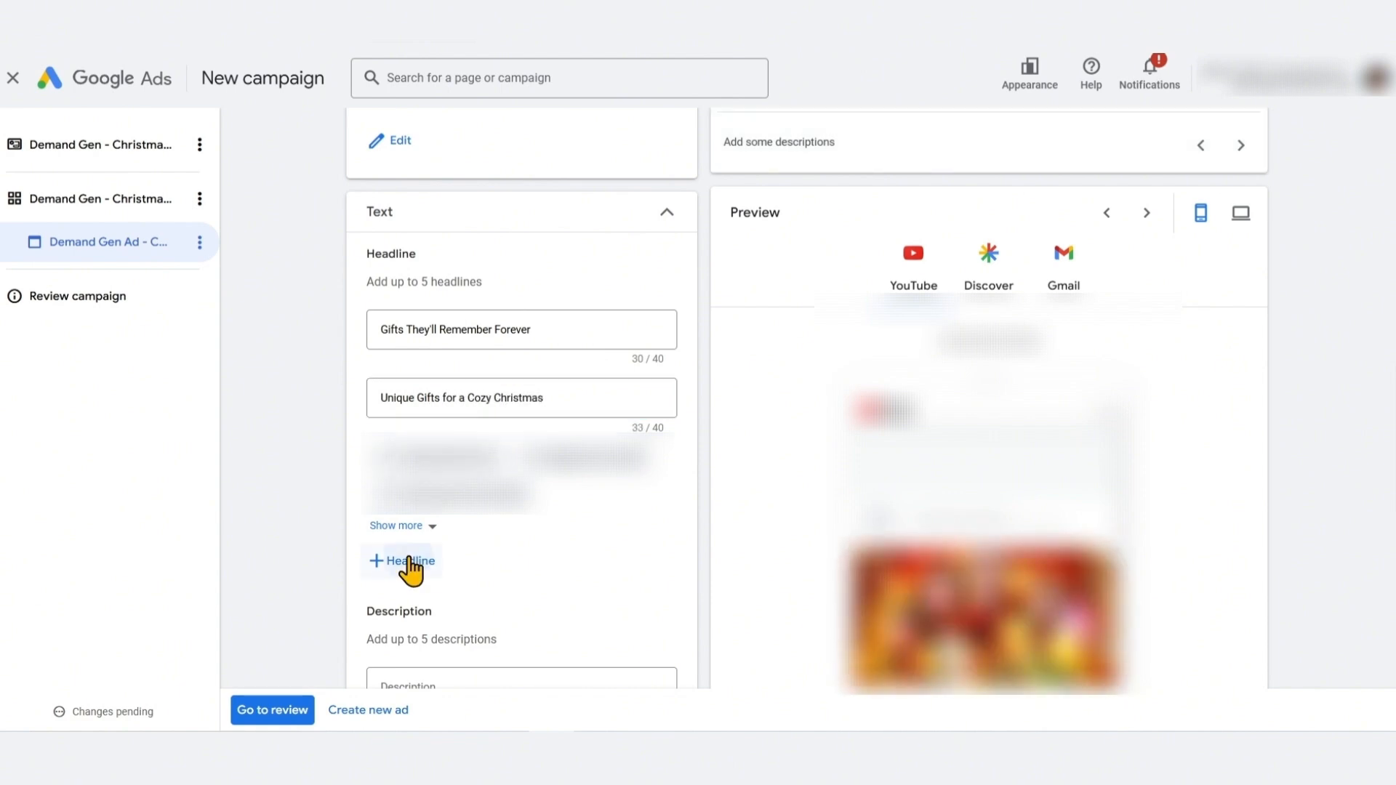
{"action": "type", "text": "Spread "}
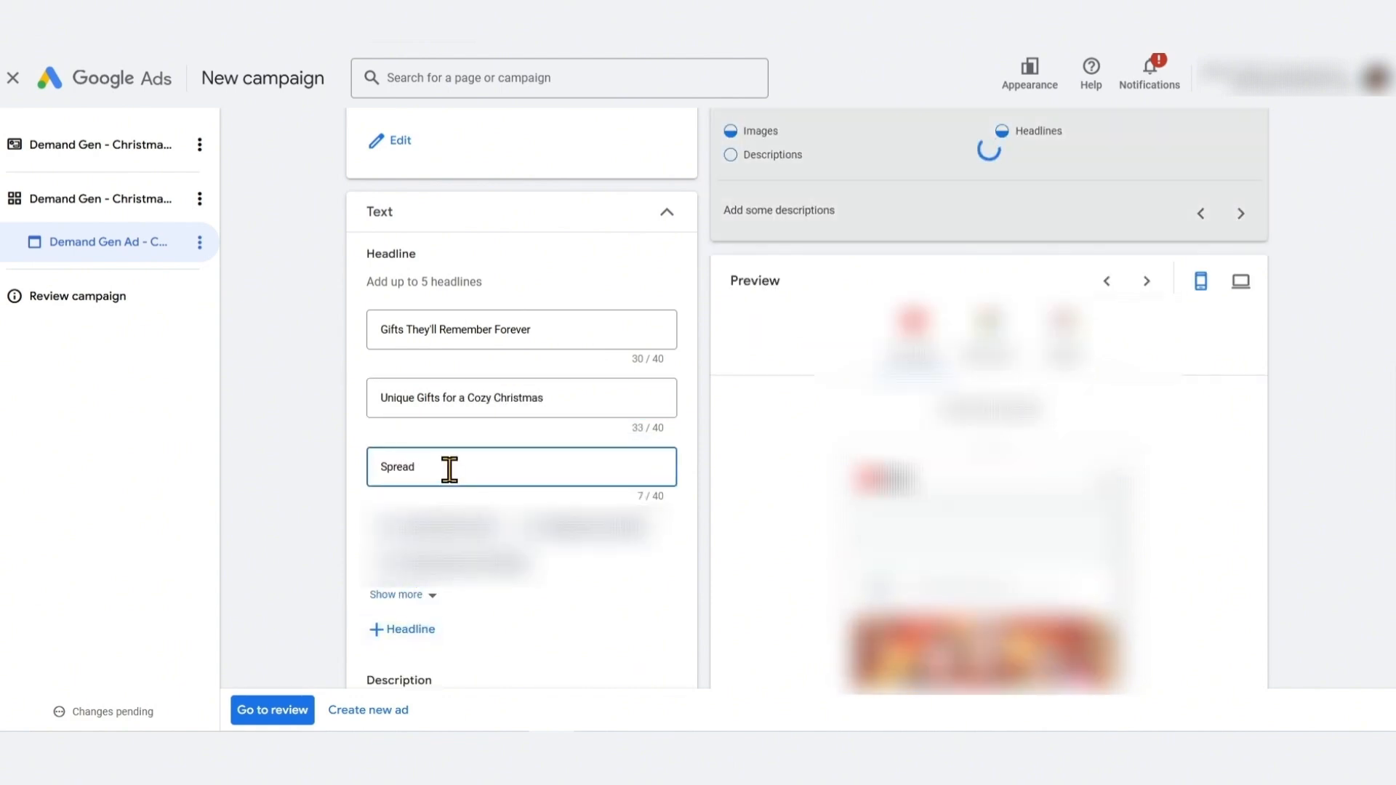
{"action": "type", "text": "Joy with Christmas Gifts"}
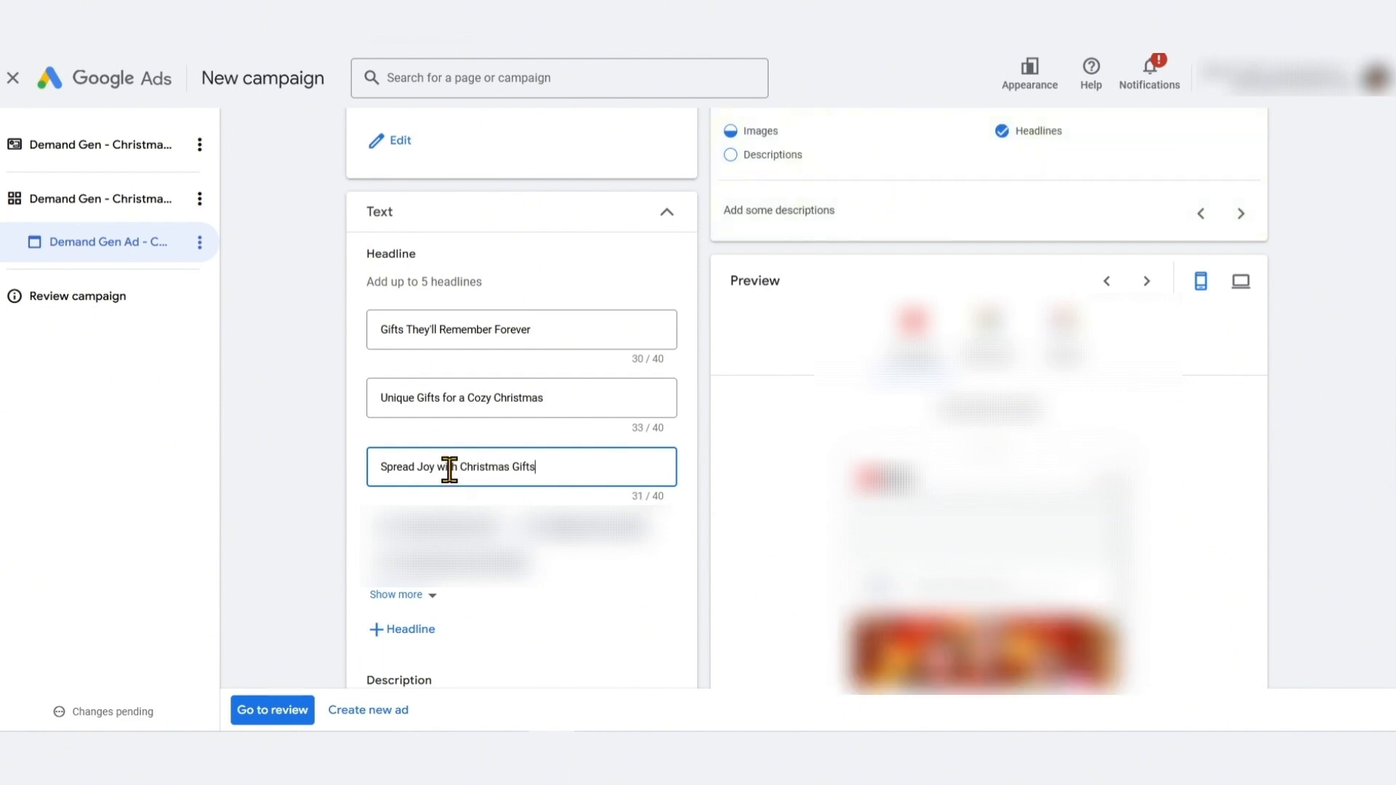
Add another headline field and rewrite the third headline as Find a Christmas Gift They'll Love
{"action": "left_click", "coordinate": [408, 630]}
{"action": "left_click", "coordinate": [439, 536]}
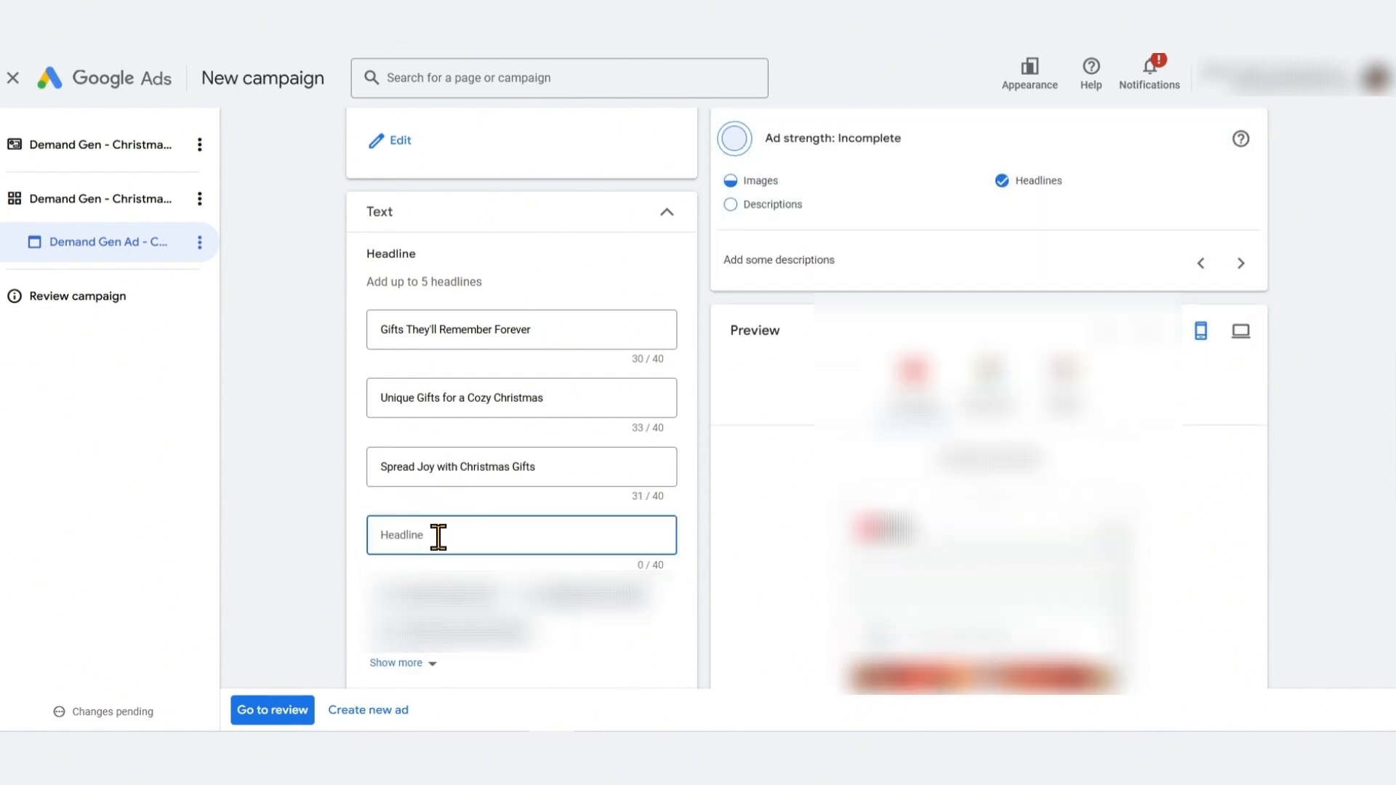
{"action": "triple_click", "coordinate": [552, 462]}
{"action": "type", "text": "Find a Chris"}
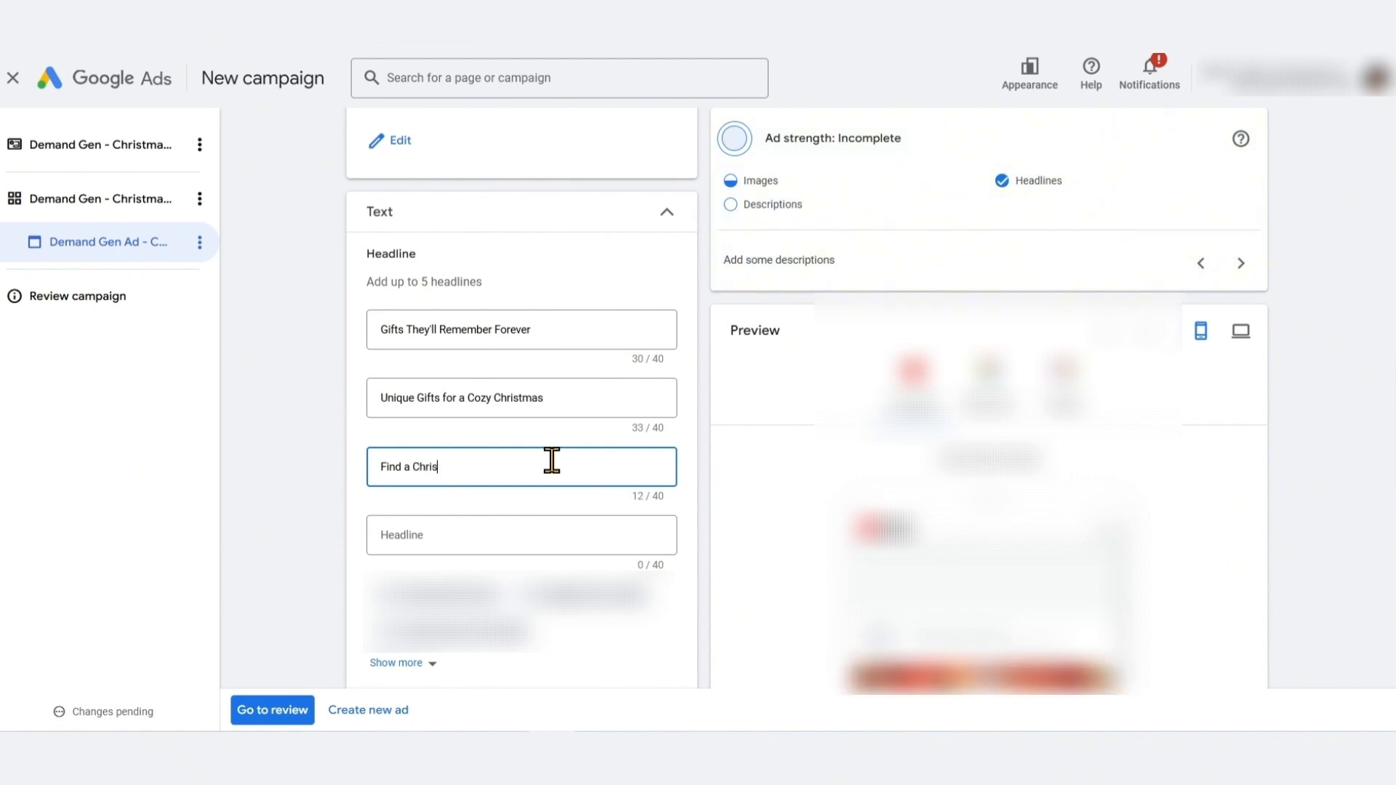
{"action": "type", "text": "tmas Gift They'll Lov"}
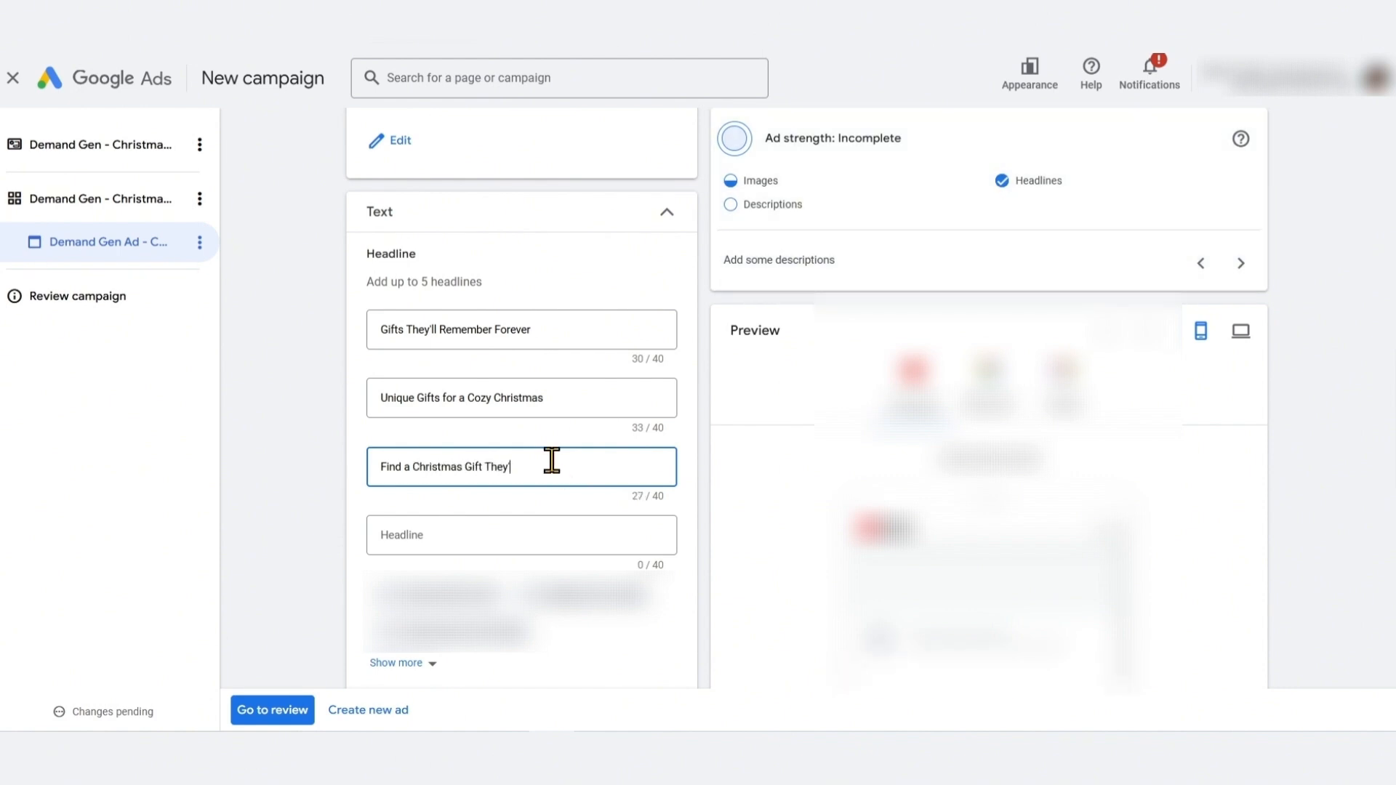
{"action": "type", "text": "e"}
Enter the fourth headline as Wow Loved Ones with a Custom Gift
{"action": "key", "text": "Tab"}
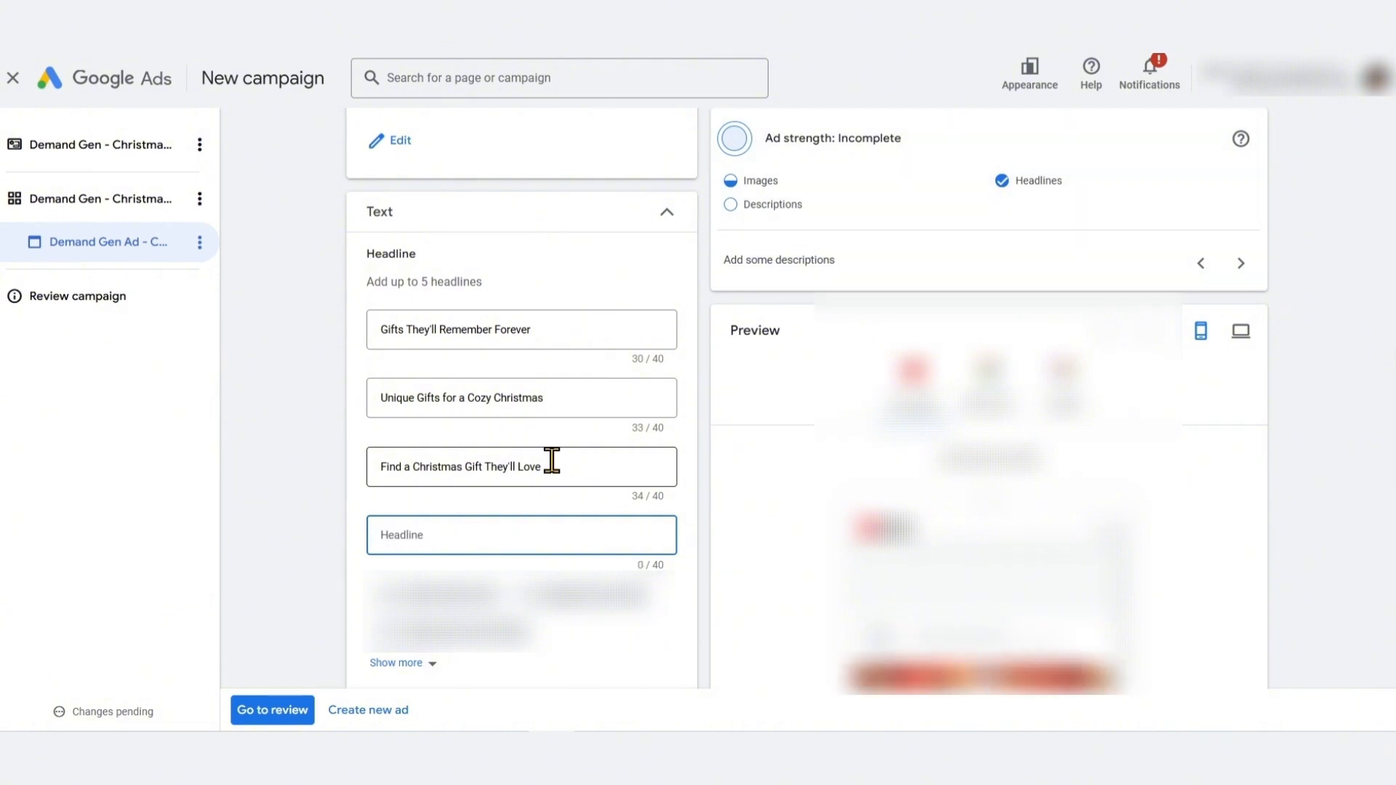
{"action": "type", "text": "Wow Them with a Custom G"}
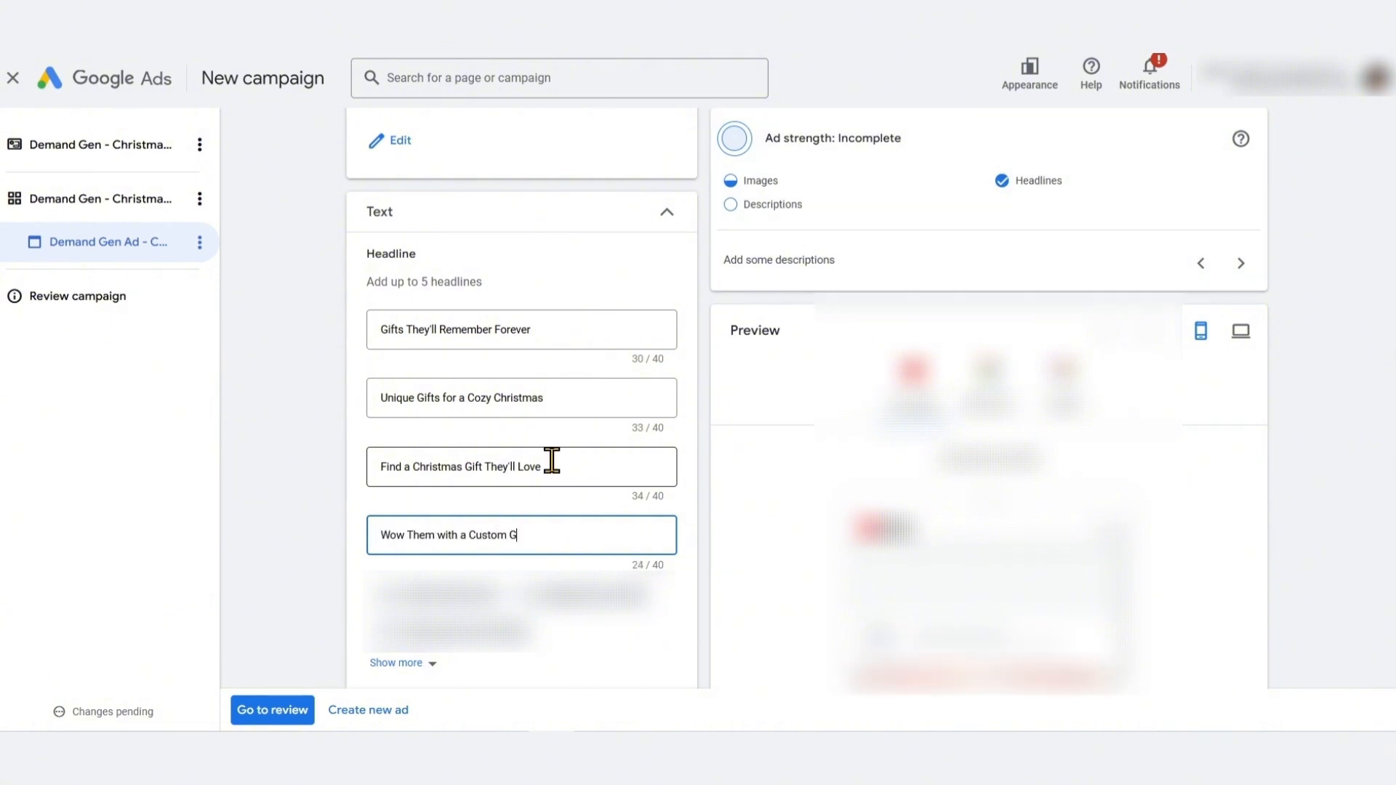
{"action": "type", "text": "ift"}
{"action": "scroll", "coordinate": [460, 569], "scroll_direction": "down", "scroll_amount": 3}
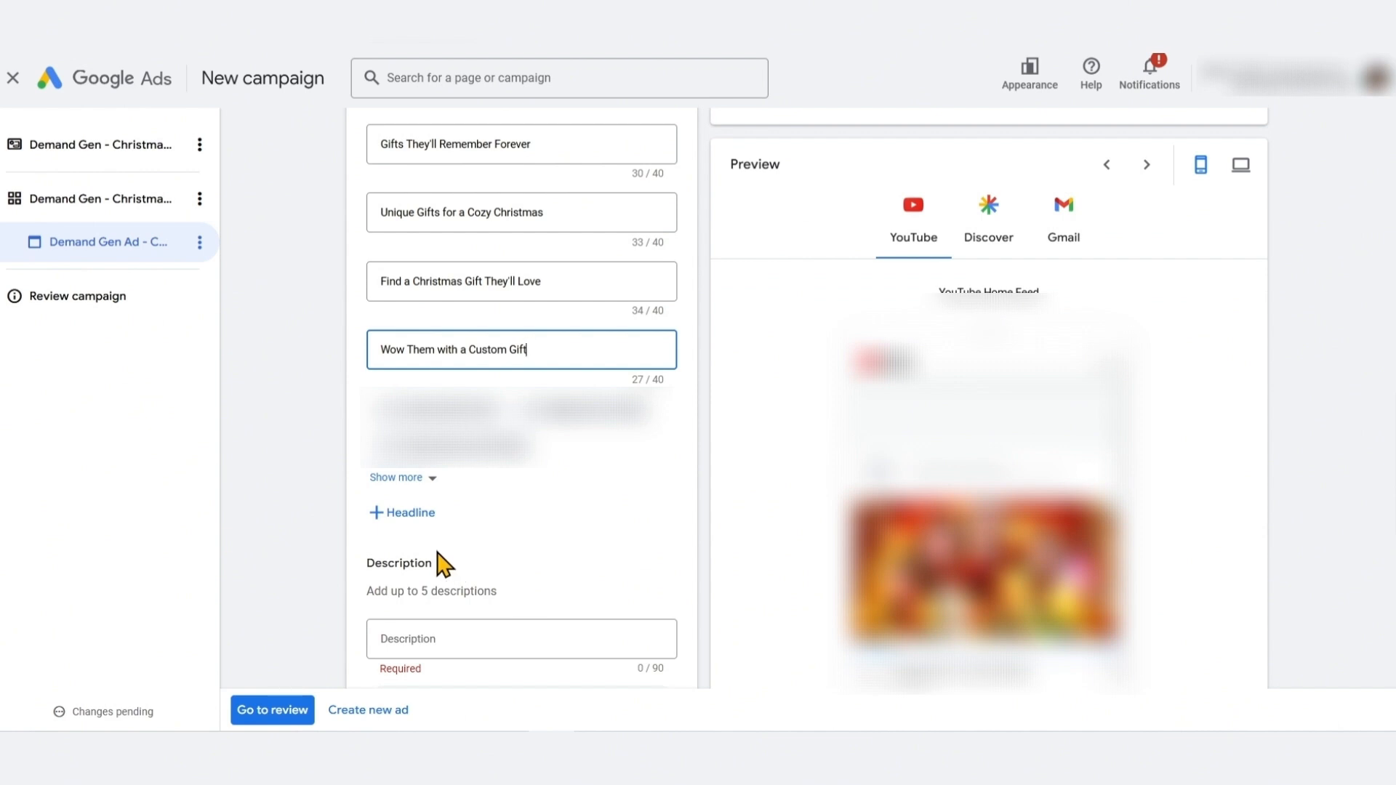
{"action": "double_click", "coordinate": [419, 350]}
{"action": "type", "text": "Loved Ones"}
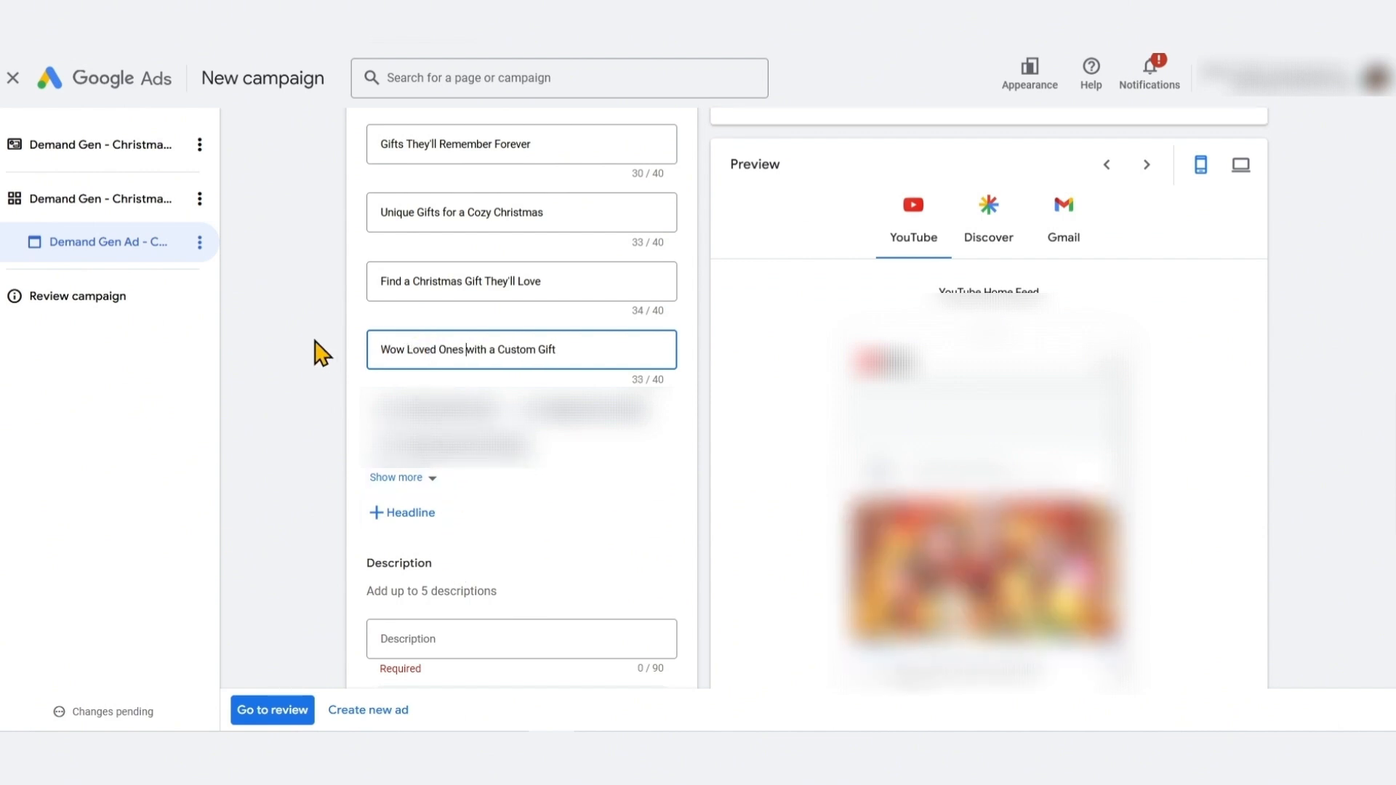
{"action": "left_click", "coordinate": [321, 353]}
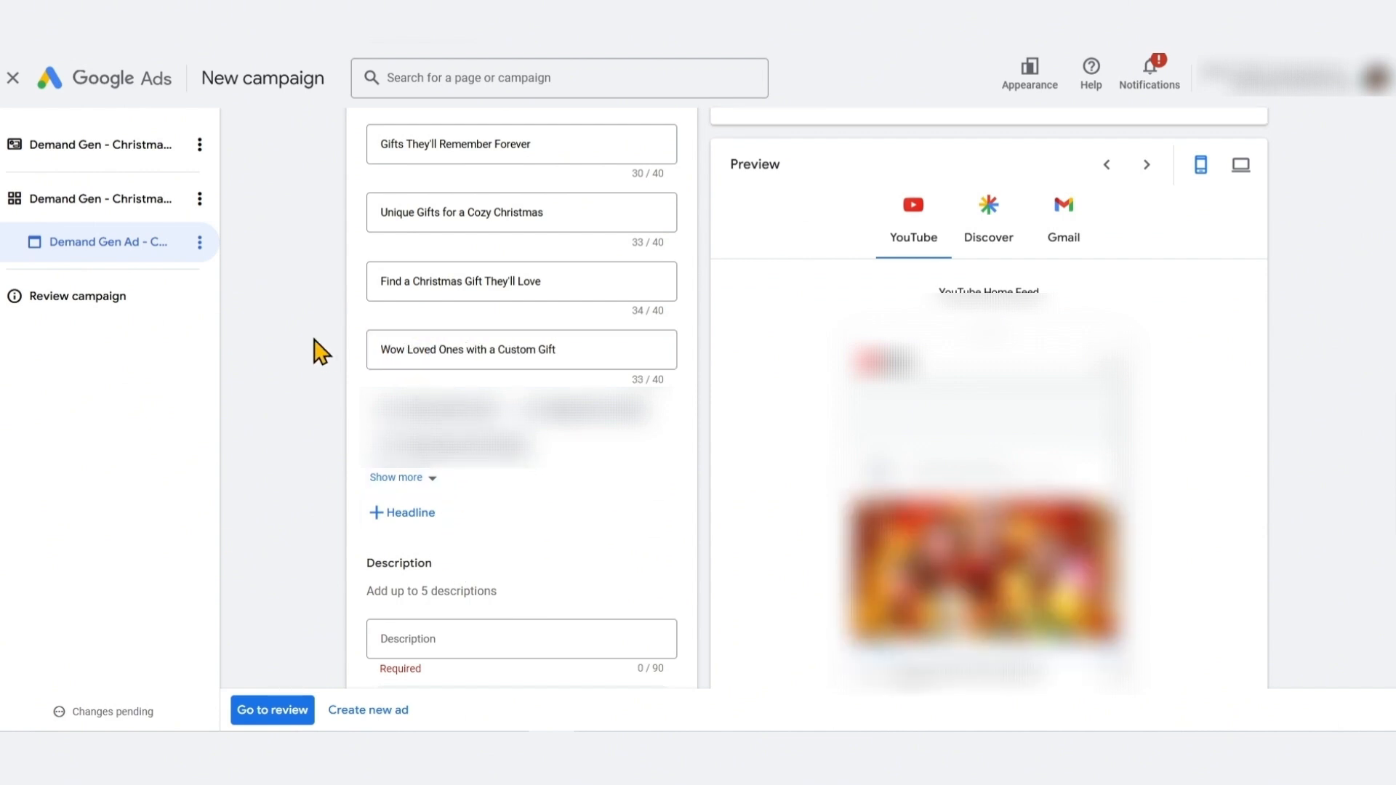
Add a fifth headline reading Looking for a Perfect Christmas Gift?
{"action": "scroll", "coordinate": [321, 353], "scroll_direction": "up", "scroll_amount": 1}
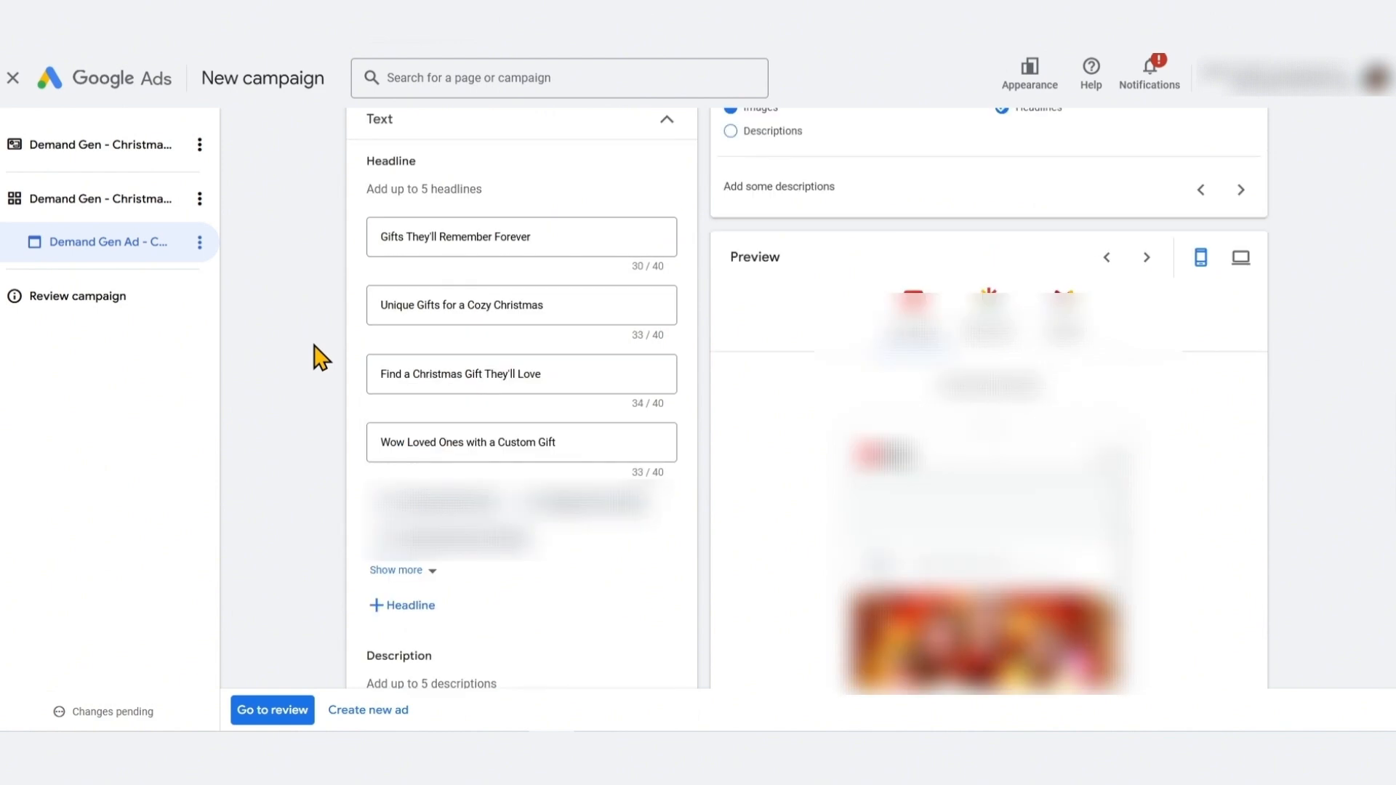
{"action": "left_click", "coordinate": [430, 609]}
{"action": "scroll", "coordinate": [502, 540], "scroll_direction": "down", "scroll_amount": 1}
{"action": "left_click", "coordinate": [418, 420]}
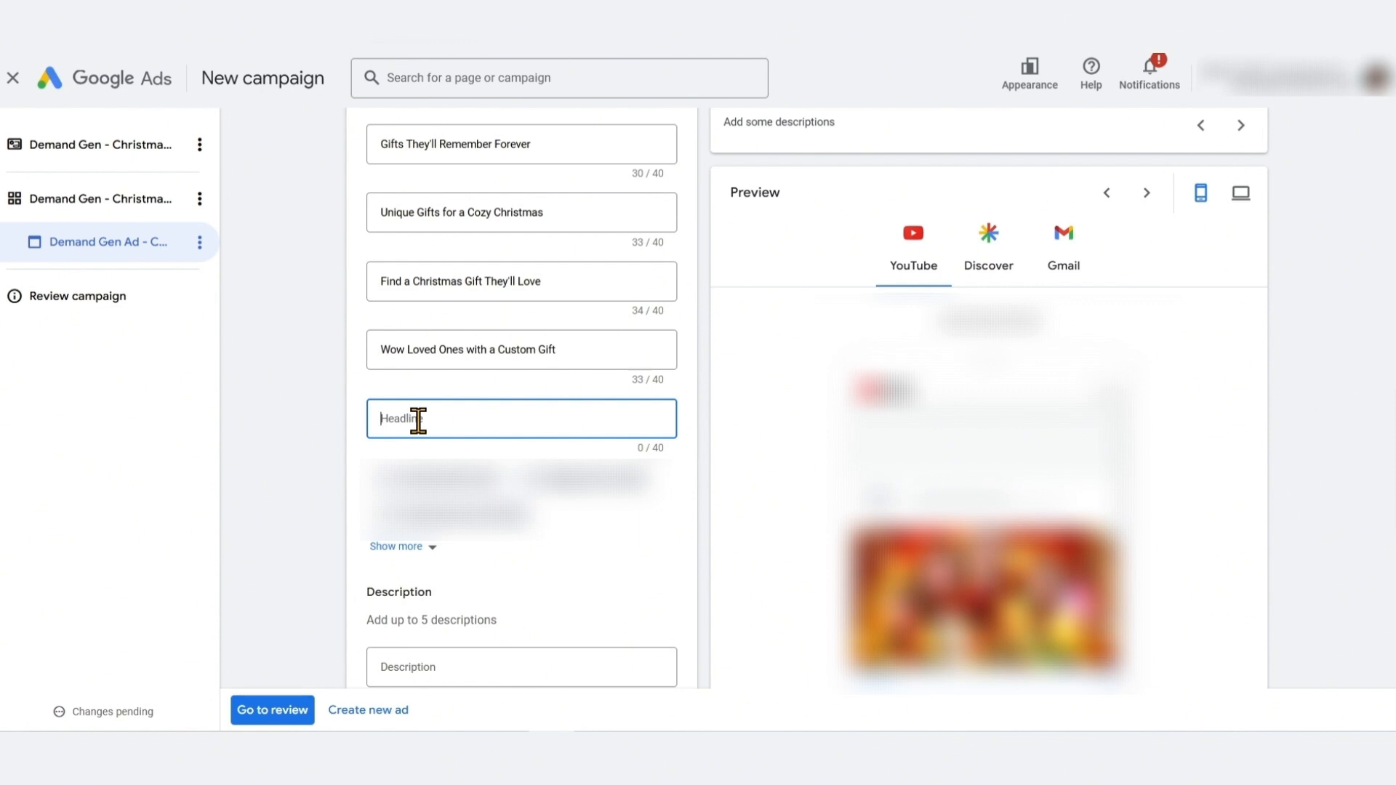
{"action": "type", "text": "Out of Chris"}
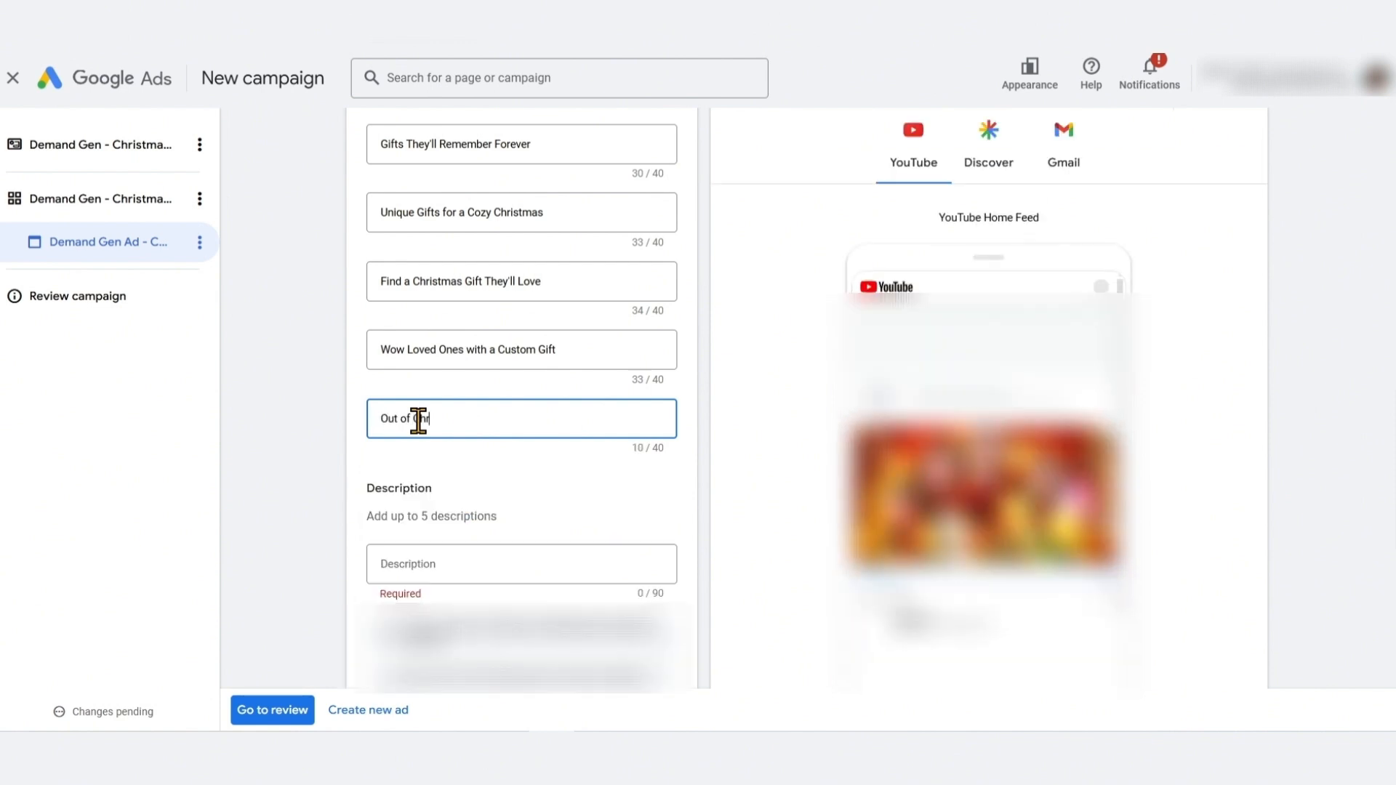
{"action": "key", "text": "BackSpace"}
{"action": "key", "text": "BackSpace"}
{"action": "key", "text": "BackSpace"}
{"action": "key", "text": "BackSpace"}
{"action": "key", "text": "BackSpace"}
{"action": "key", "text": "BackSpace"}
{"action": "key", "text": "BackSpace"}
{"action": "key", "text": "BackSpace"}
{"action": "key", "text": "BackSpace"}
{"action": "key", "text": "BackSpace"}
{"action": "key", "text": "BackSpace"}
{"action": "key", "text": "BackSpace"}
{"action": "type", "text": "Looking a"}
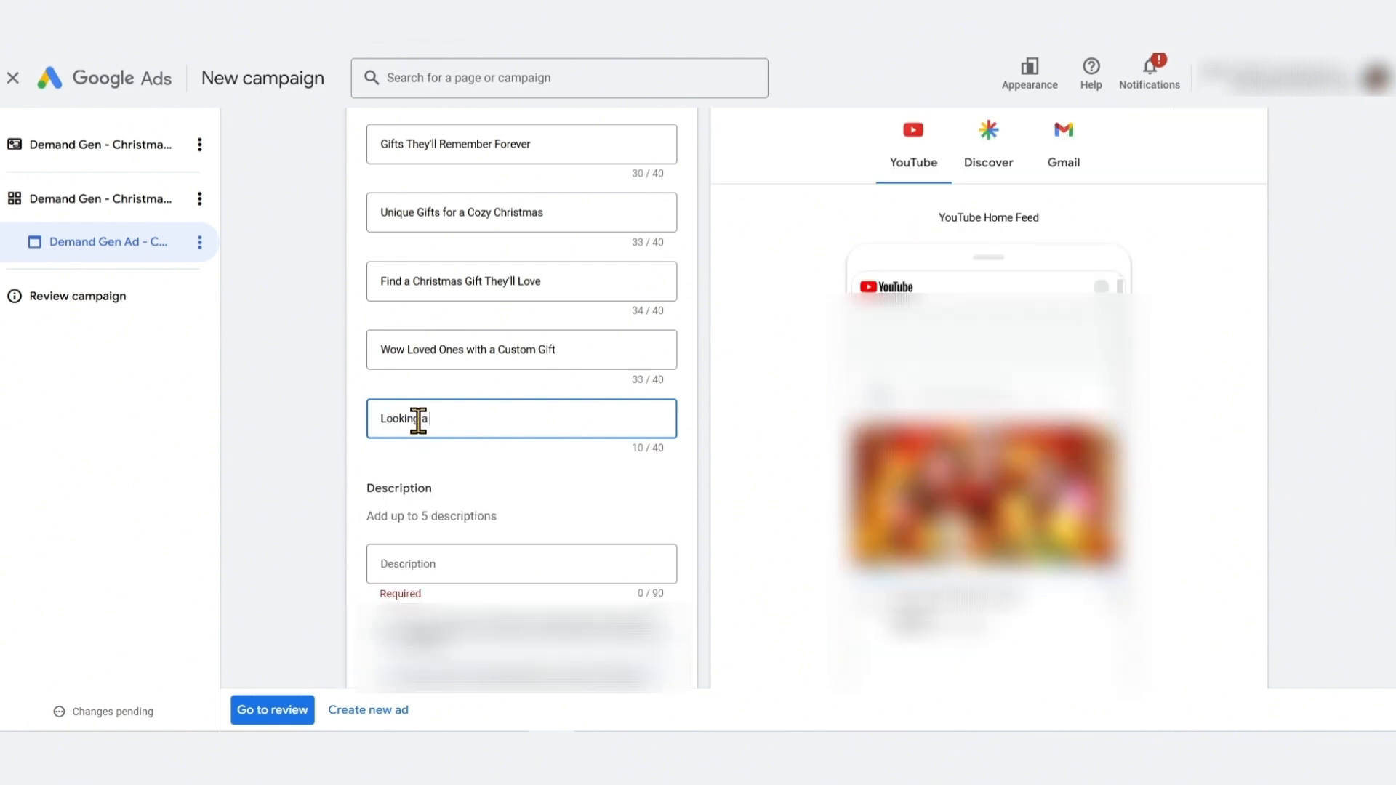
{"action": "key", "text": "BackSpace"}
{"action": "key", "text": "BackSpace"}
{"action": "type", "text": "for a Perf"}
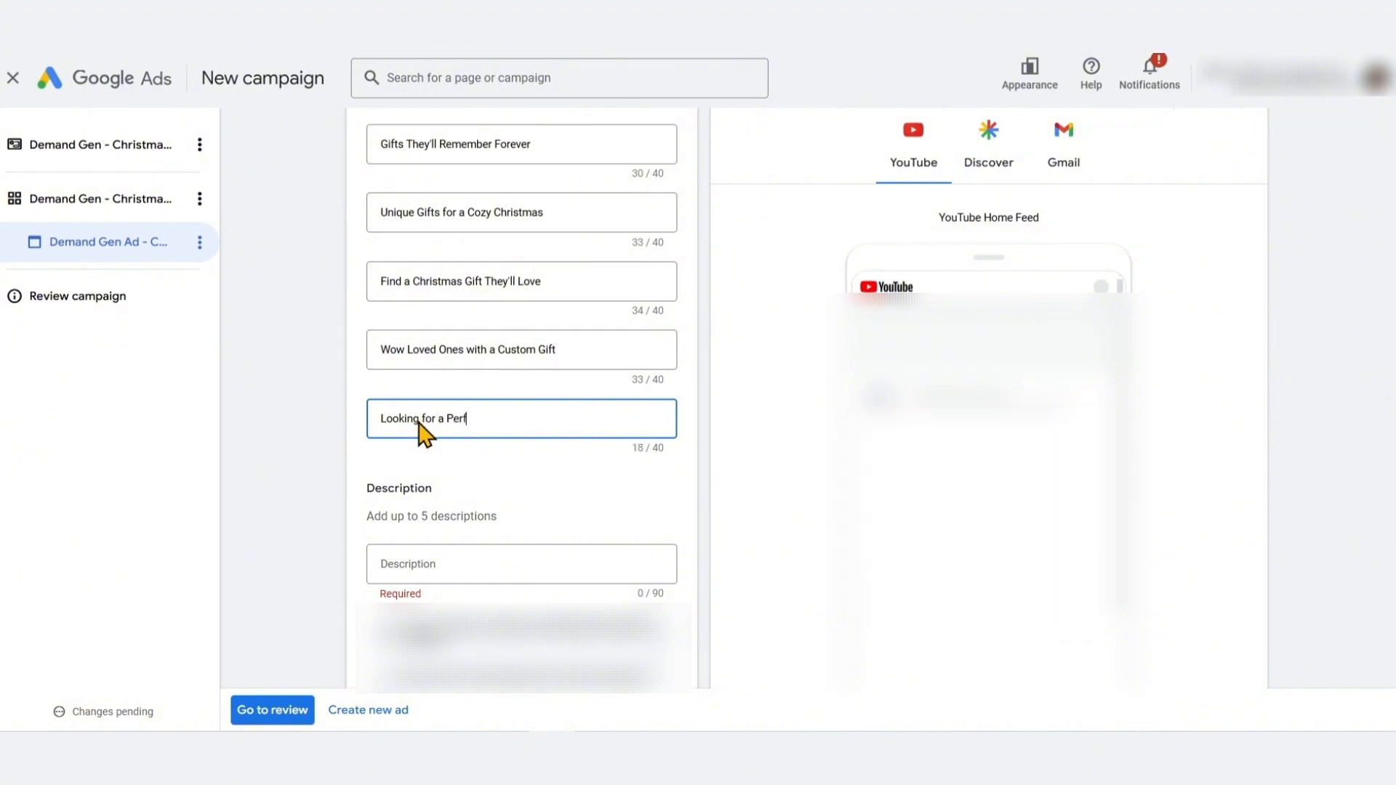
{"action": "type", "text": "ect Christmas Gift?"}
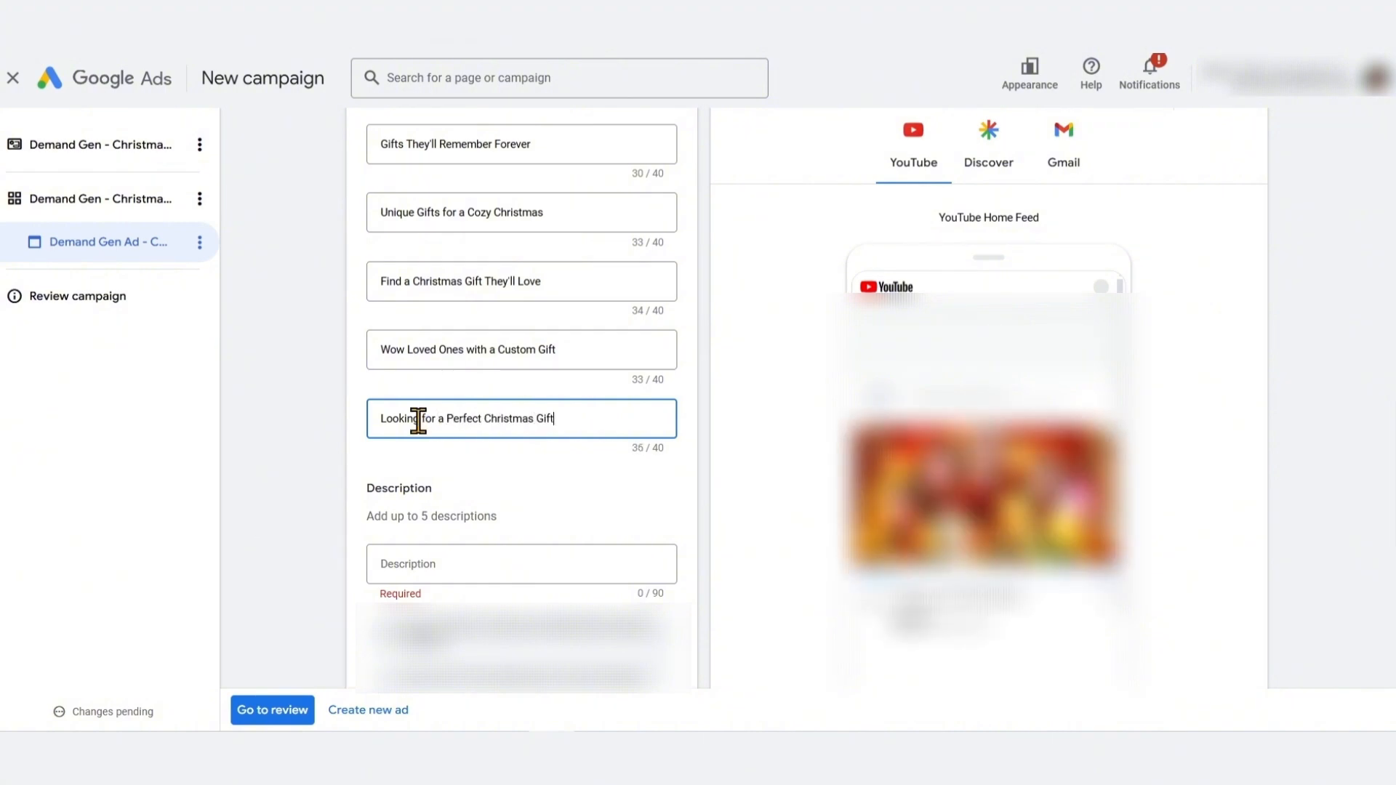
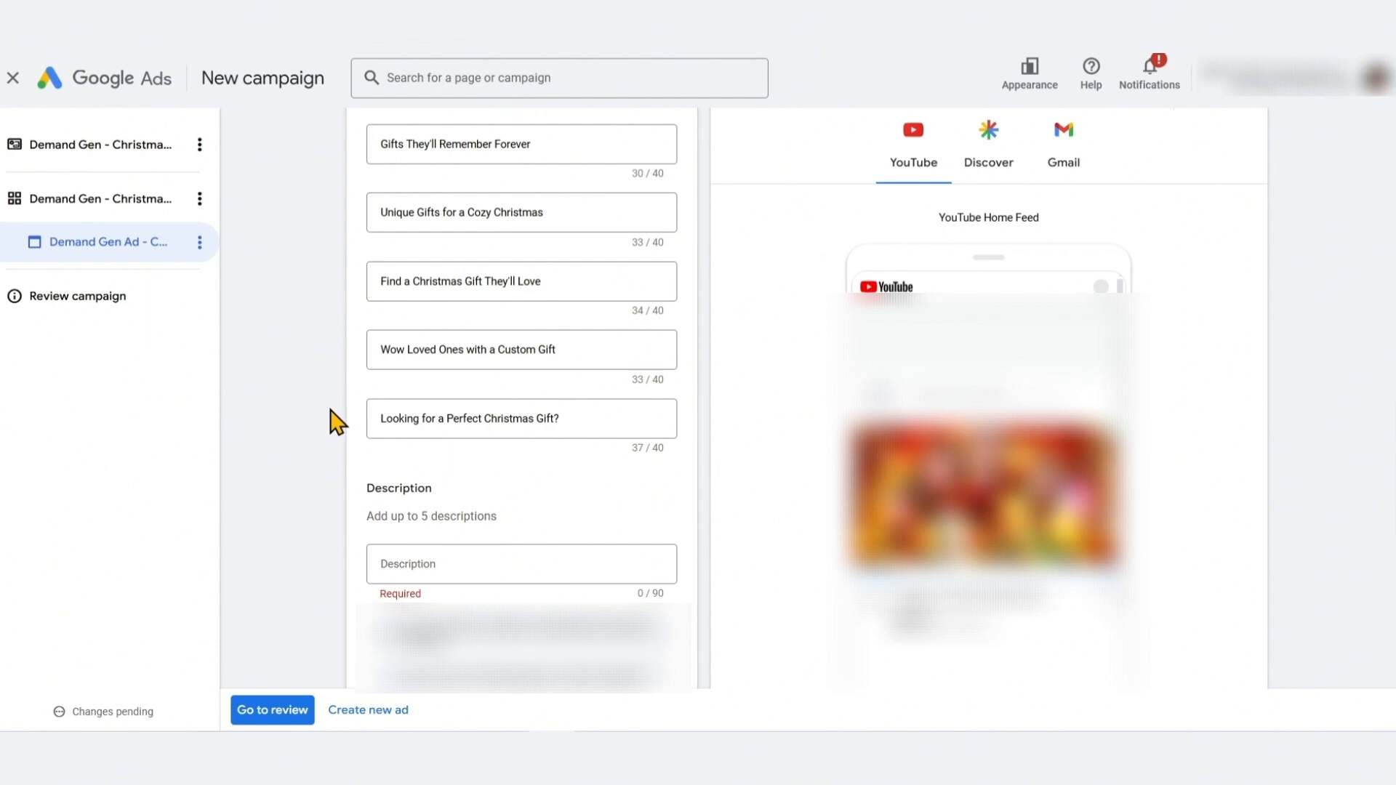
Copy the word Christmas from the fifth headline and prefix the first headline so it reads Christmas Gifts They'll Remember Forever
{"action": "double_click", "coordinate": [489, 420]}
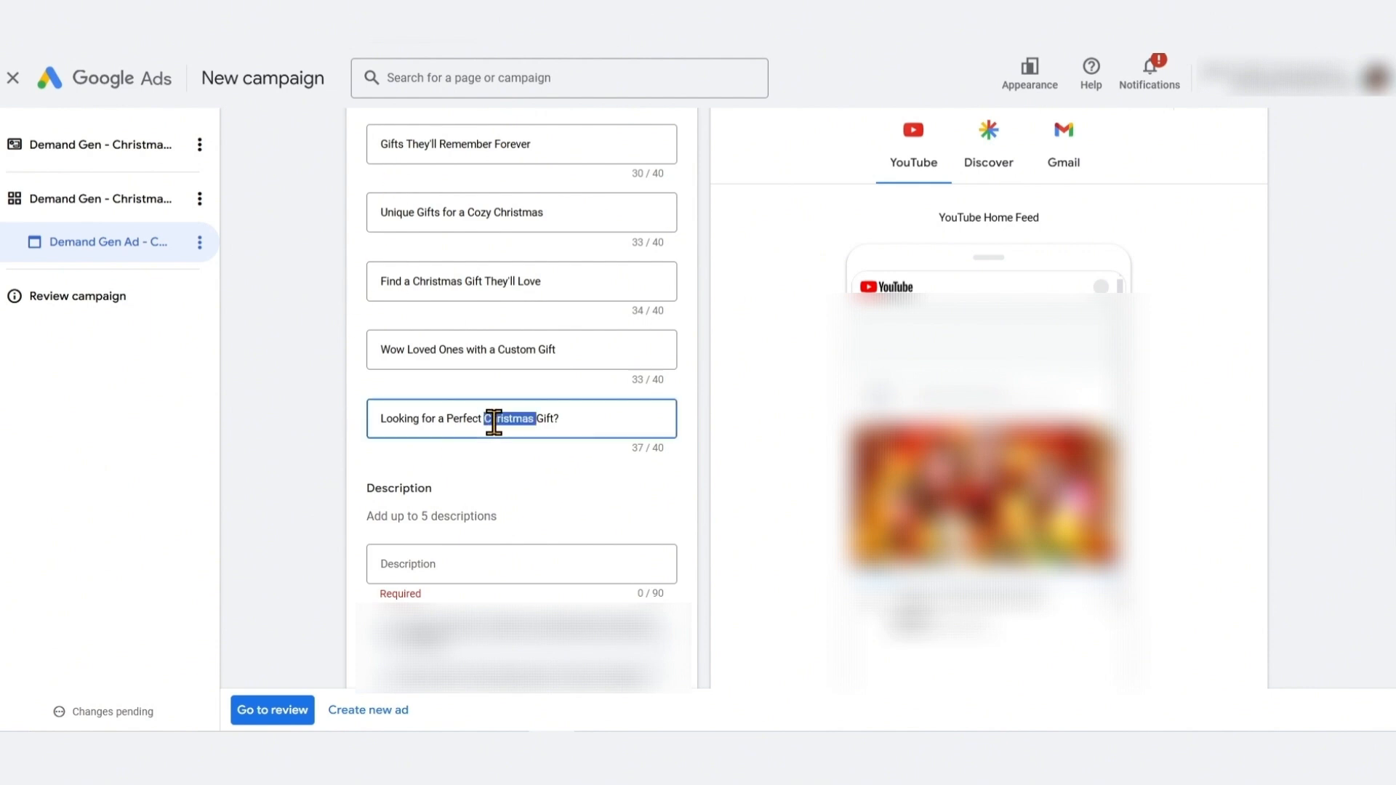
{"action": "key", "text": "ctrl+c"}
{"action": "left_click", "coordinate": [381, 144]}
{"action": "key", "text": "ctrl+v"}
{"action": "left_click", "coordinate": [342, 304]}
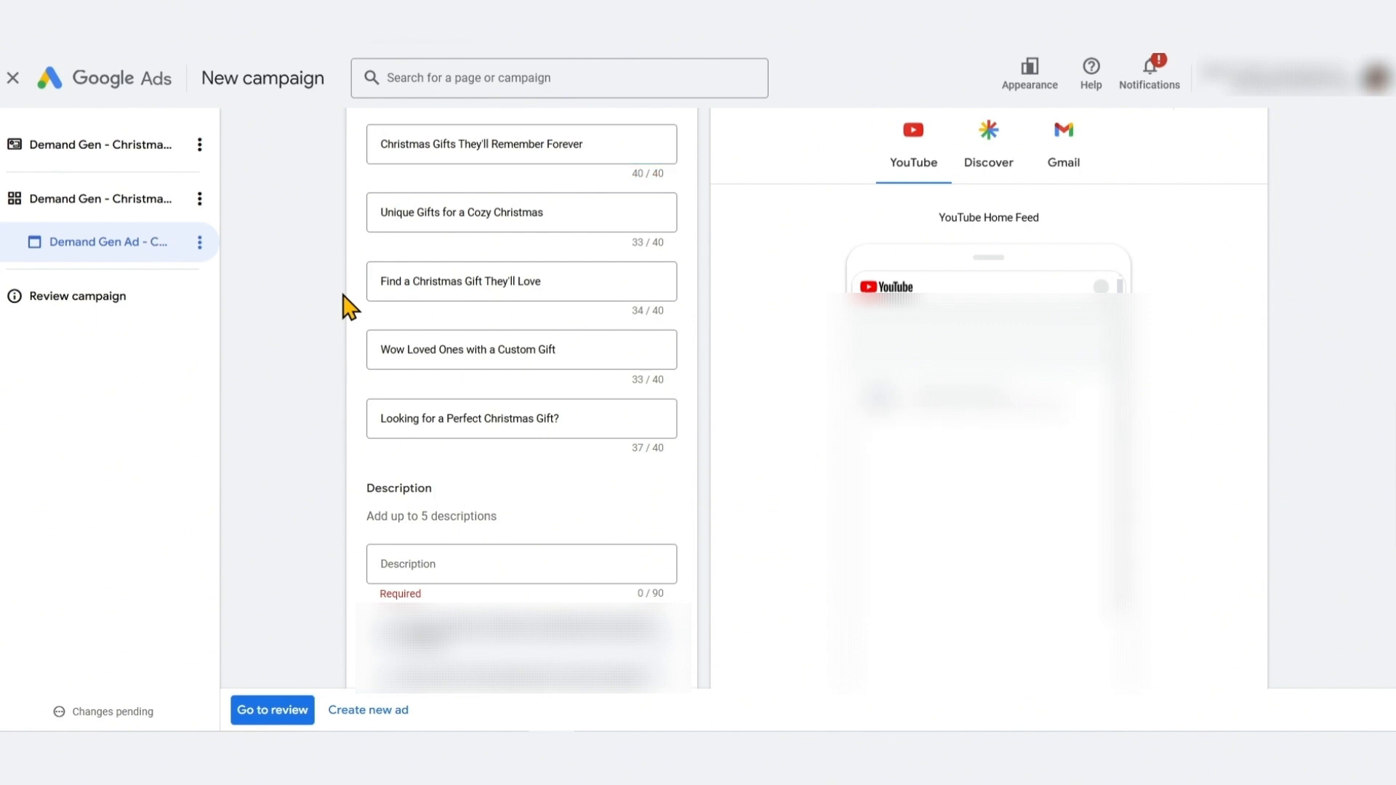
Enter descriptions Find perfect, personalized gifts for everyone on our list! and Make this Christmas unforgettable with a unique, custom gift!
{"action": "scroll", "coordinate": [289, 486], "scroll_direction": "down", "scroll_amount": 3}
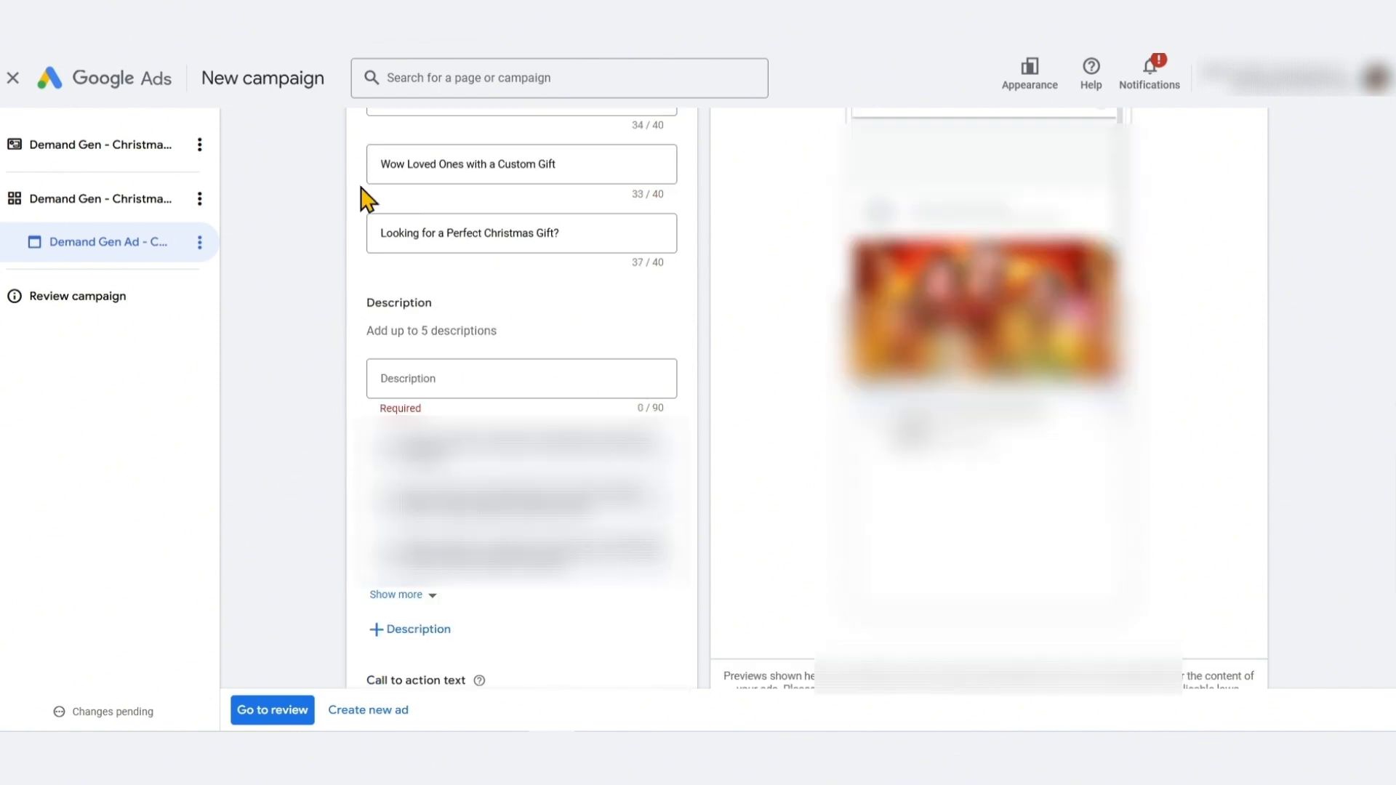
{"action": "left_click", "coordinate": [521, 378]}
{"action": "type", "text": "Find perfect, personalized gifts for everyone on our list!"}
{"action": "left_click", "coordinate": [418, 629]}
{"action": "type", "text": "Make this Christmas unforgettable with a unique, custom gift!"}
Add descriptions Delight them with gifts crafted just for them. Shop now! and Surprise your loved ones with a fun, unique, personal gift!
{"action": "left_click", "coordinate": [418, 511]}
{"action": "type", "text": "Delight them with gifts crafted just for them. Shop now!"}
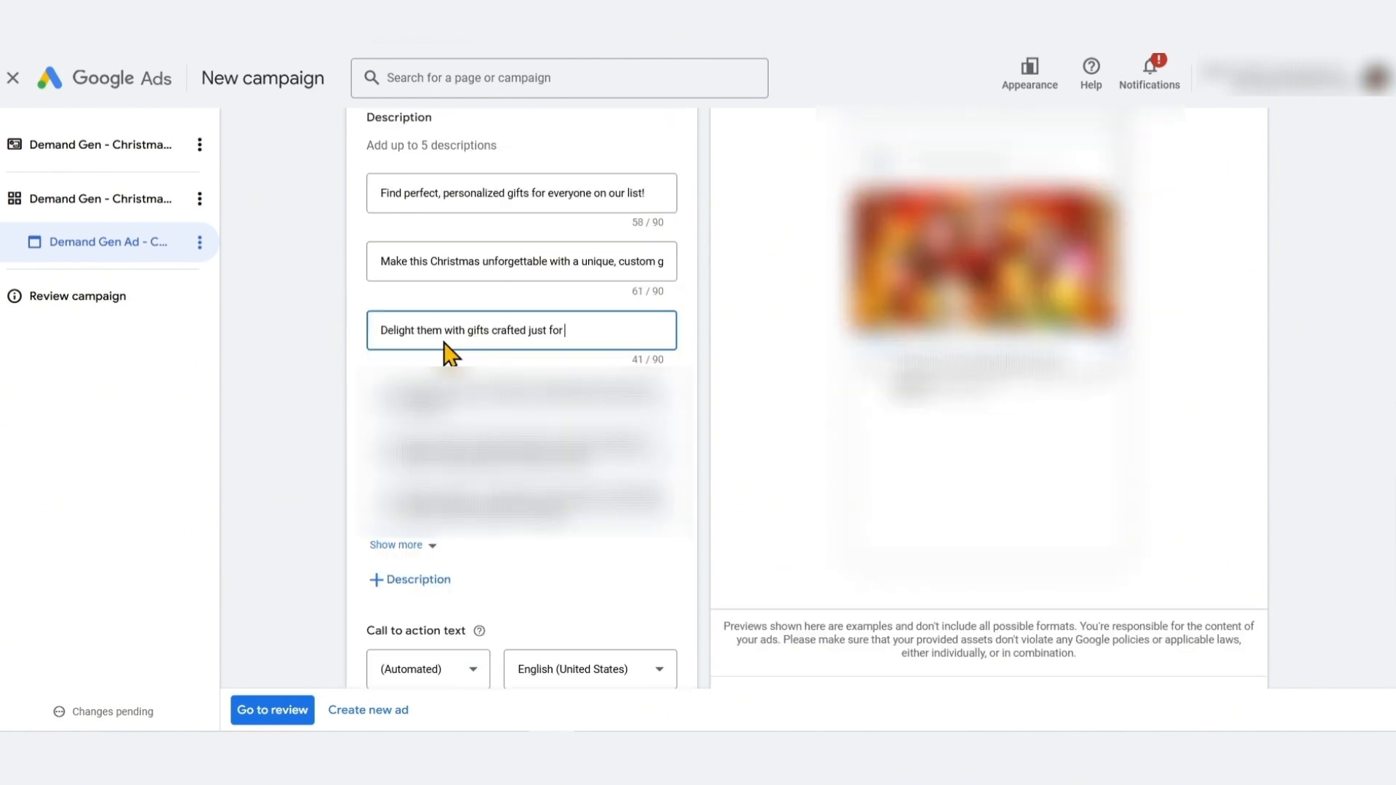
{"action": "left_click", "coordinate": [418, 580]}
{"action": "type", "text": "Surprise your loved ones with a fun, unique, personal gift!"}
Add a fifth description reading Looking for a thoughtful, personal gift this Christmas?
{"action": "left_click", "coordinate": [410, 649]}
{"action": "scroll", "coordinate": [455, 380], "scroll_direction": "down", "scroll_amount": 1}
{"action": "type", "text": "Looking for a thoughtful, personal gift this Christmas?"}
{"action": "left_click", "coordinate": [355, 430]}
Set the call to action text to Shop now
{"action": "scroll", "coordinate": [354, 430], "scroll_direction": "down", "scroll_amount": 1}
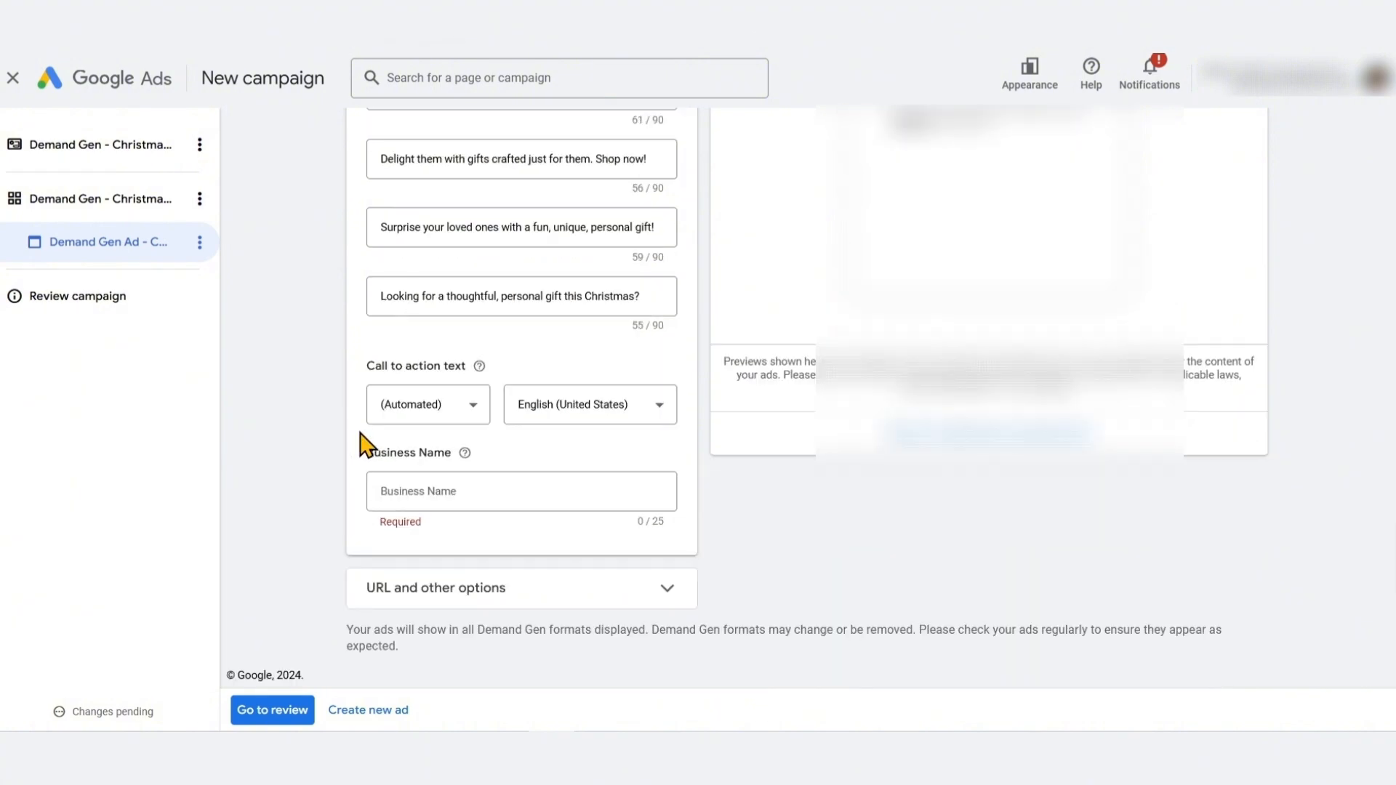
{"action": "left_click", "coordinate": [473, 420]}
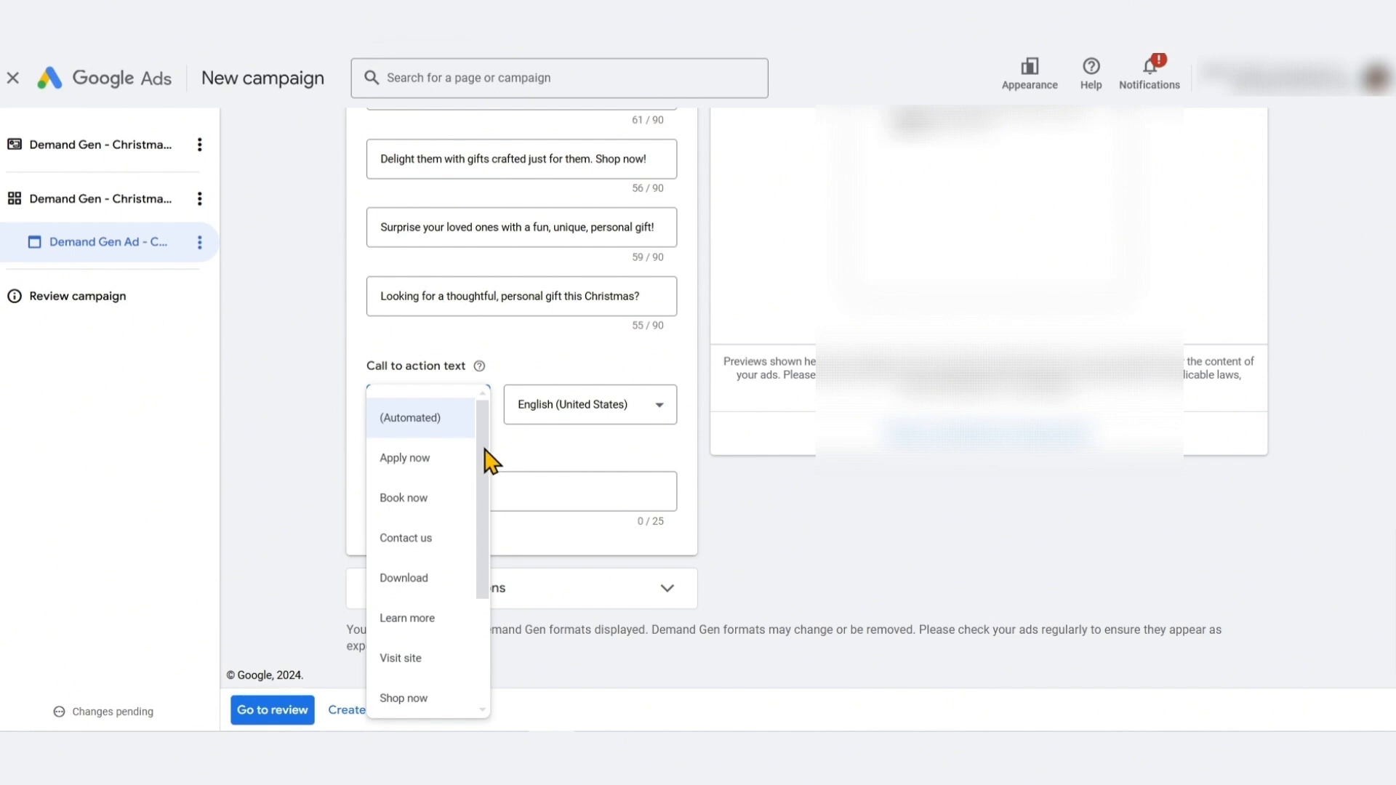
{"action": "left_click_drag", "start_coordinate": [483, 468], "coordinate": [483, 564]}
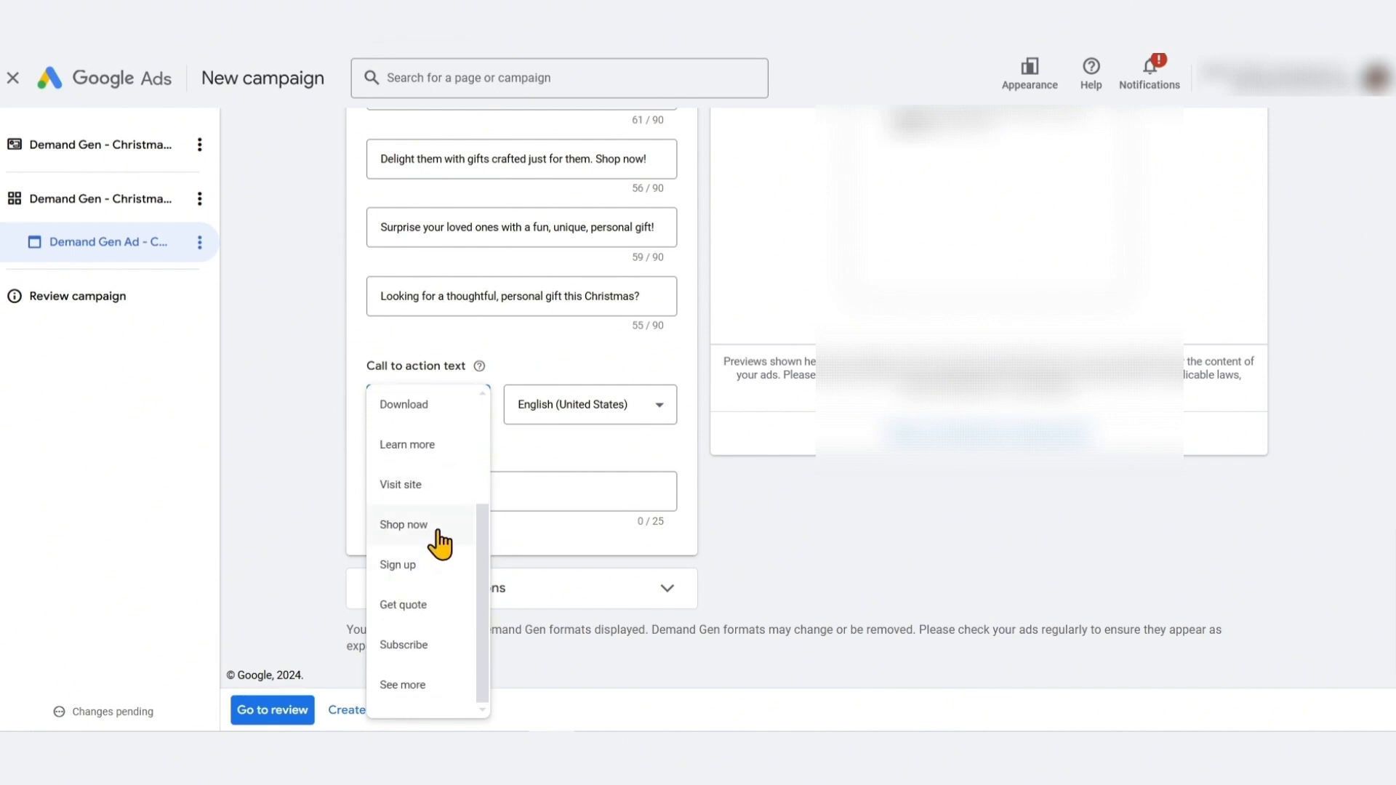
{"action": "scroll", "coordinate": [446, 582], "scroll_direction": "up", "scroll_amount": 3}
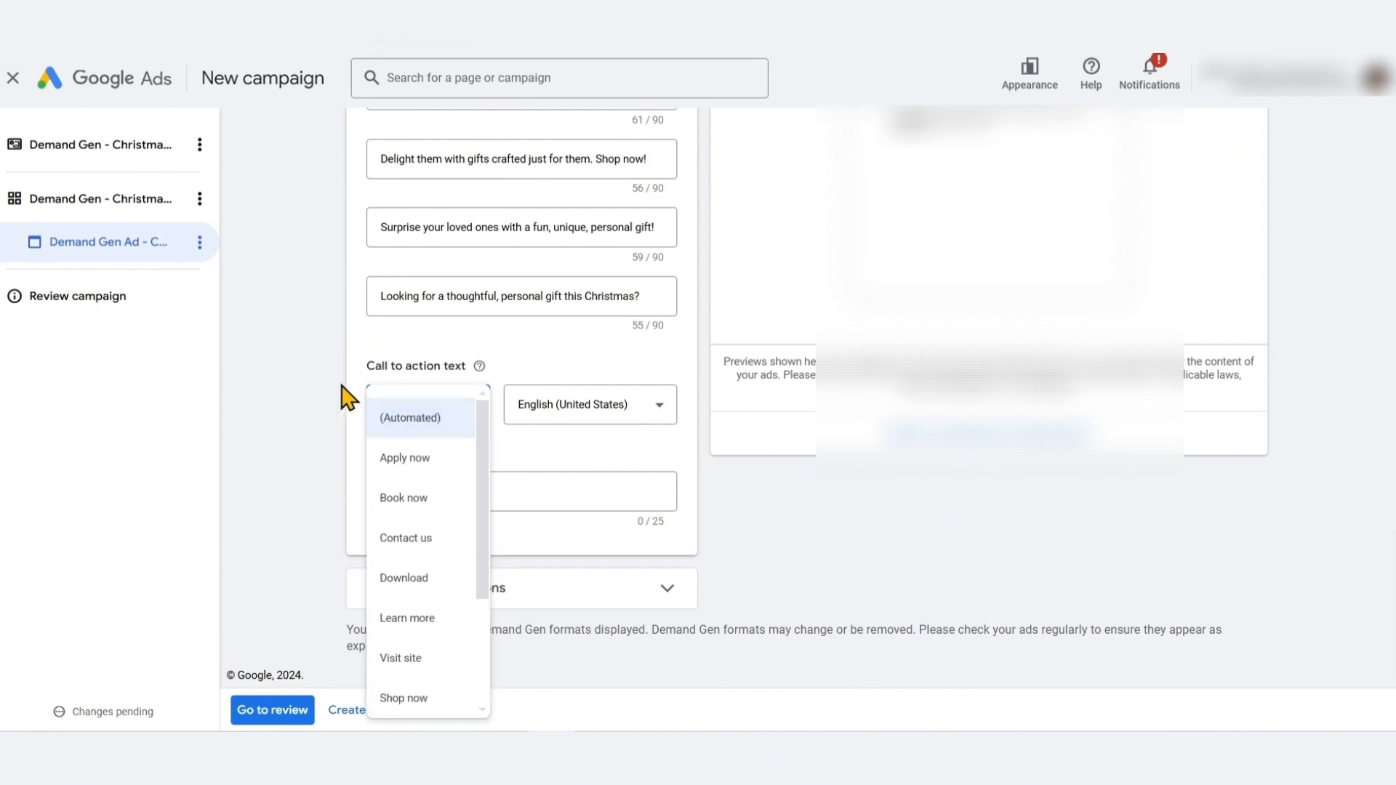
{"action": "left_click", "coordinate": [373, 416]}
{"action": "left_click", "coordinate": [395, 411]}
{"action": "scroll", "coordinate": [486, 472], "scroll_direction": "down", "scroll_amount": 3}
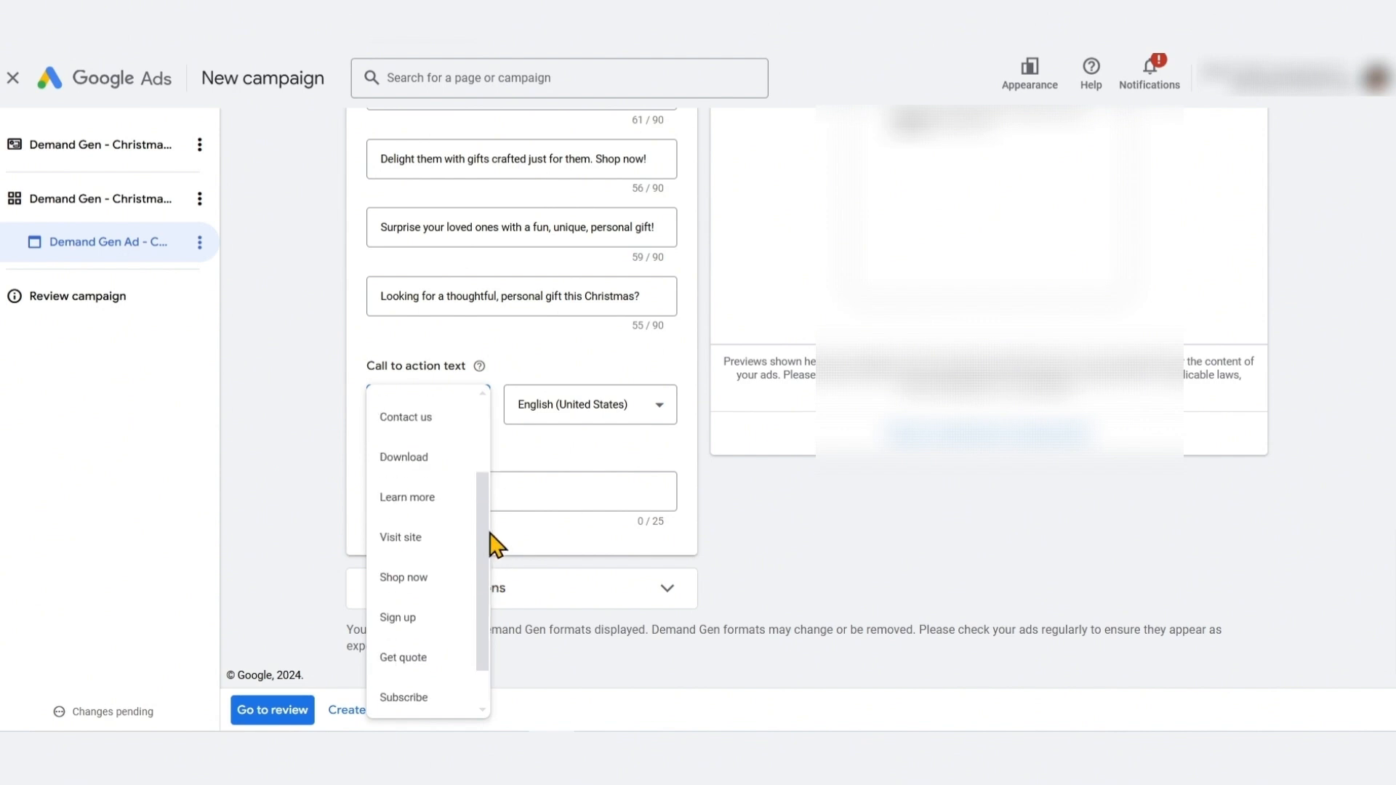
{"action": "scroll", "coordinate": [488, 465], "scroll_direction": "up", "scroll_amount": 3}
{"action": "scroll", "coordinate": [400, 640], "scroll_direction": "down", "scroll_amount": 3}
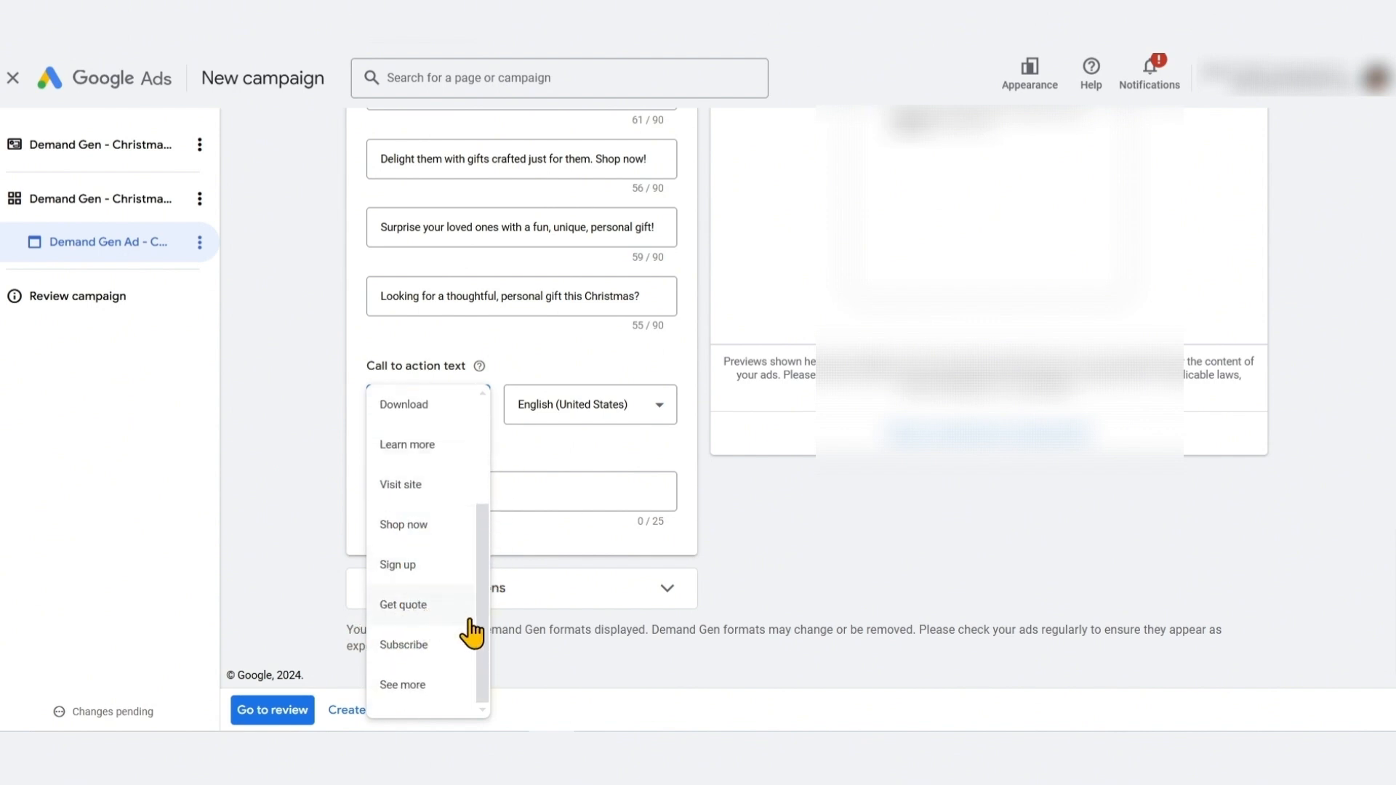
{"action": "scroll", "coordinate": [494, 603], "scroll_direction": "up", "scroll_amount": 3}
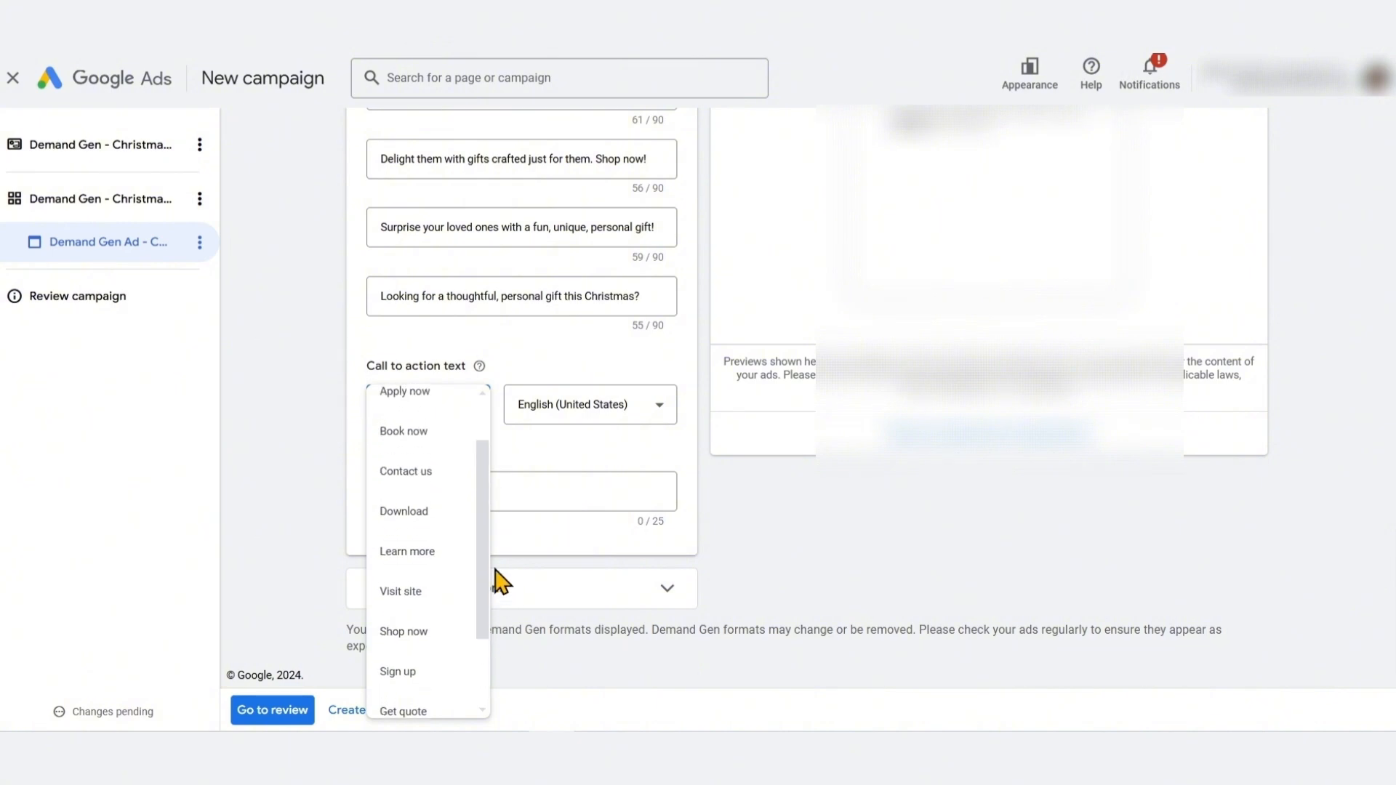
{"action": "scroll", "coordinate": [498, 618], "scroll_direction": "down", "scroll_amount": 3}
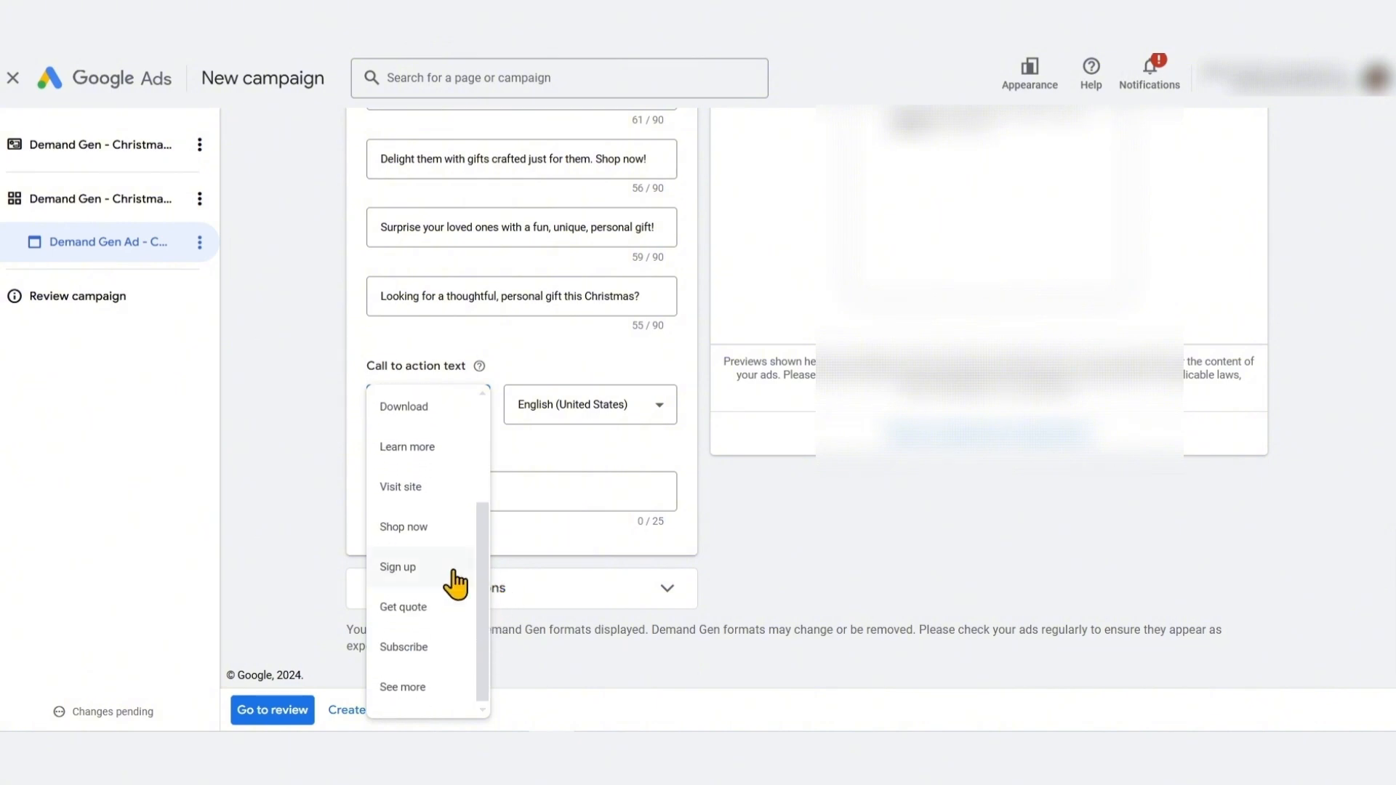
{"action": "left_click", "coordinate": [425, 528]}
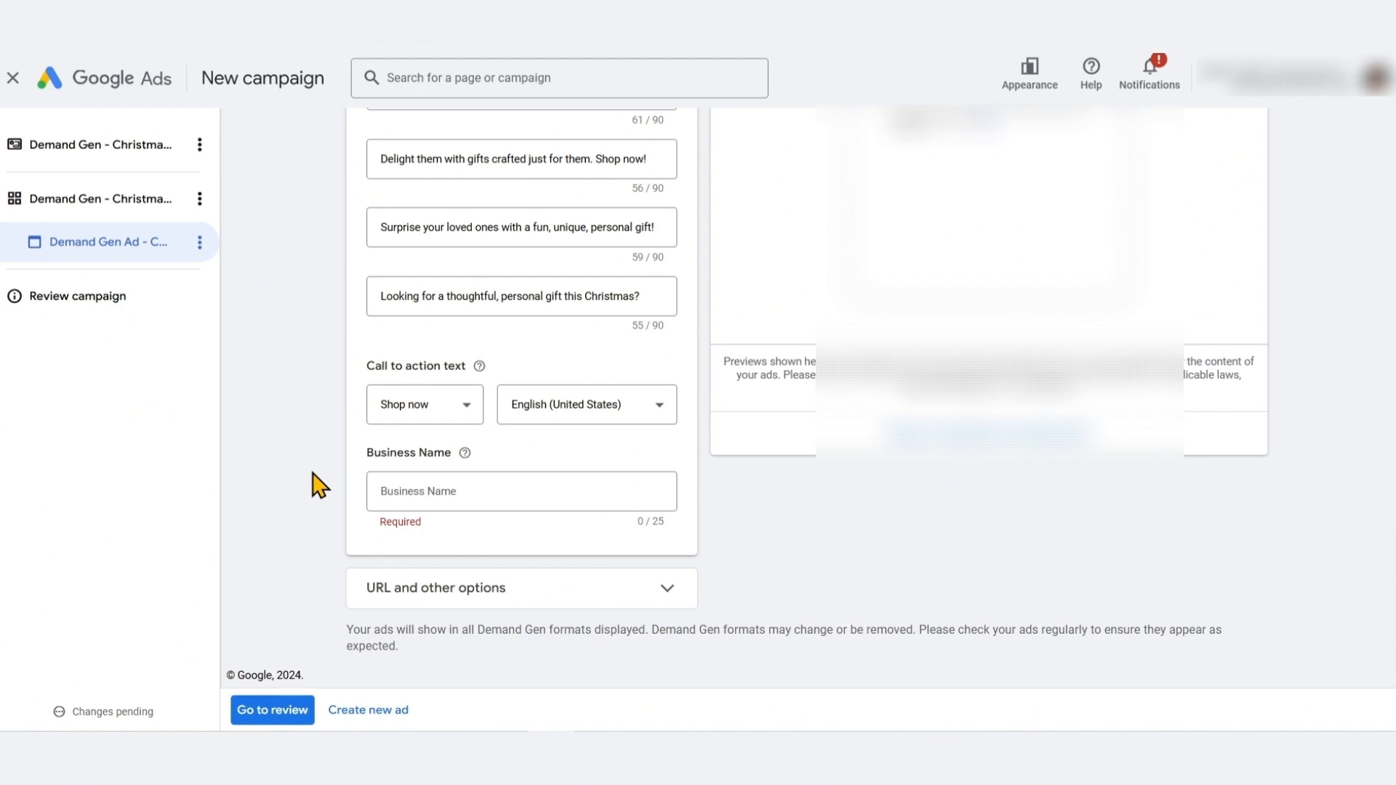
{"action": "left_click", "coordinate": [426, 415]}
{"action": "left_click", "coordinate": [436, 530]}
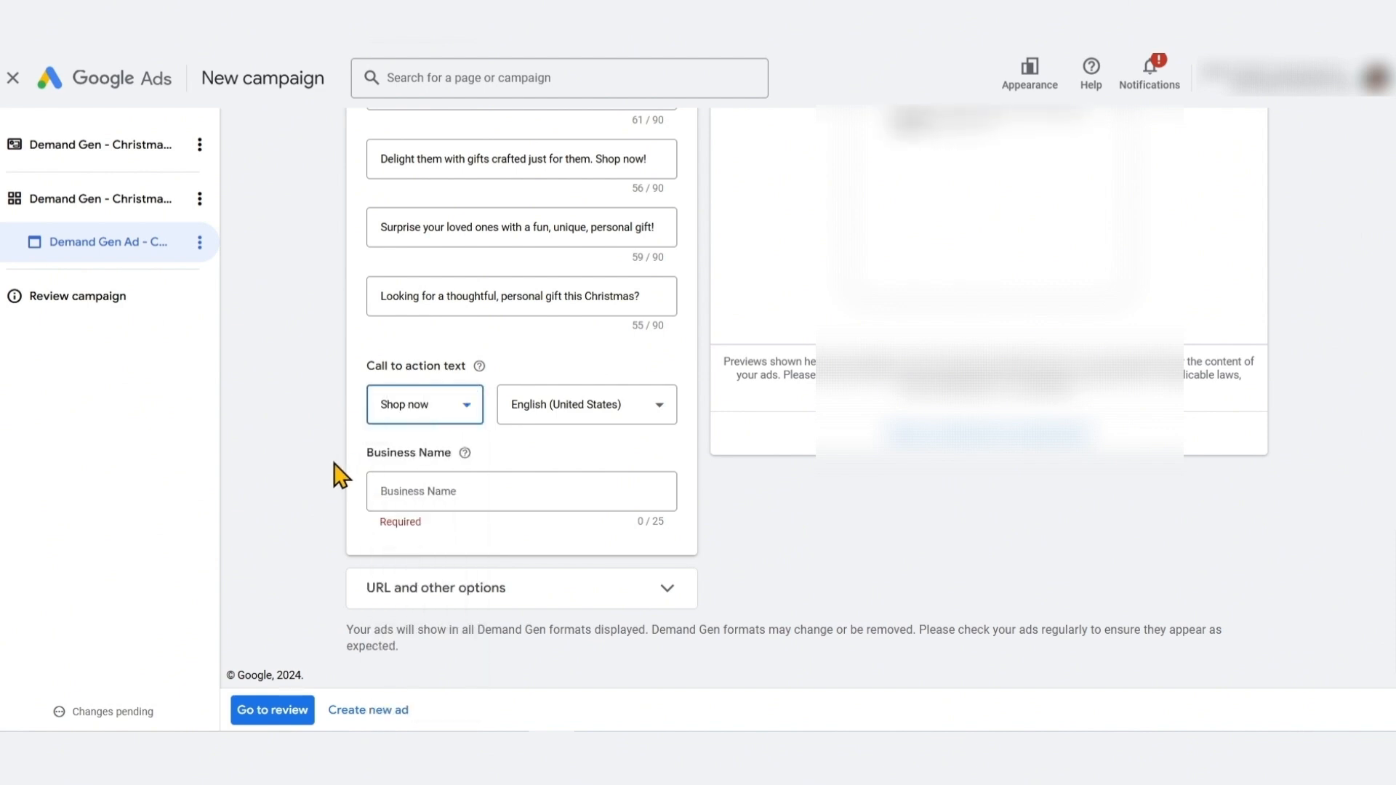
{"action": "left_click", "coordinate": [333, 463]}
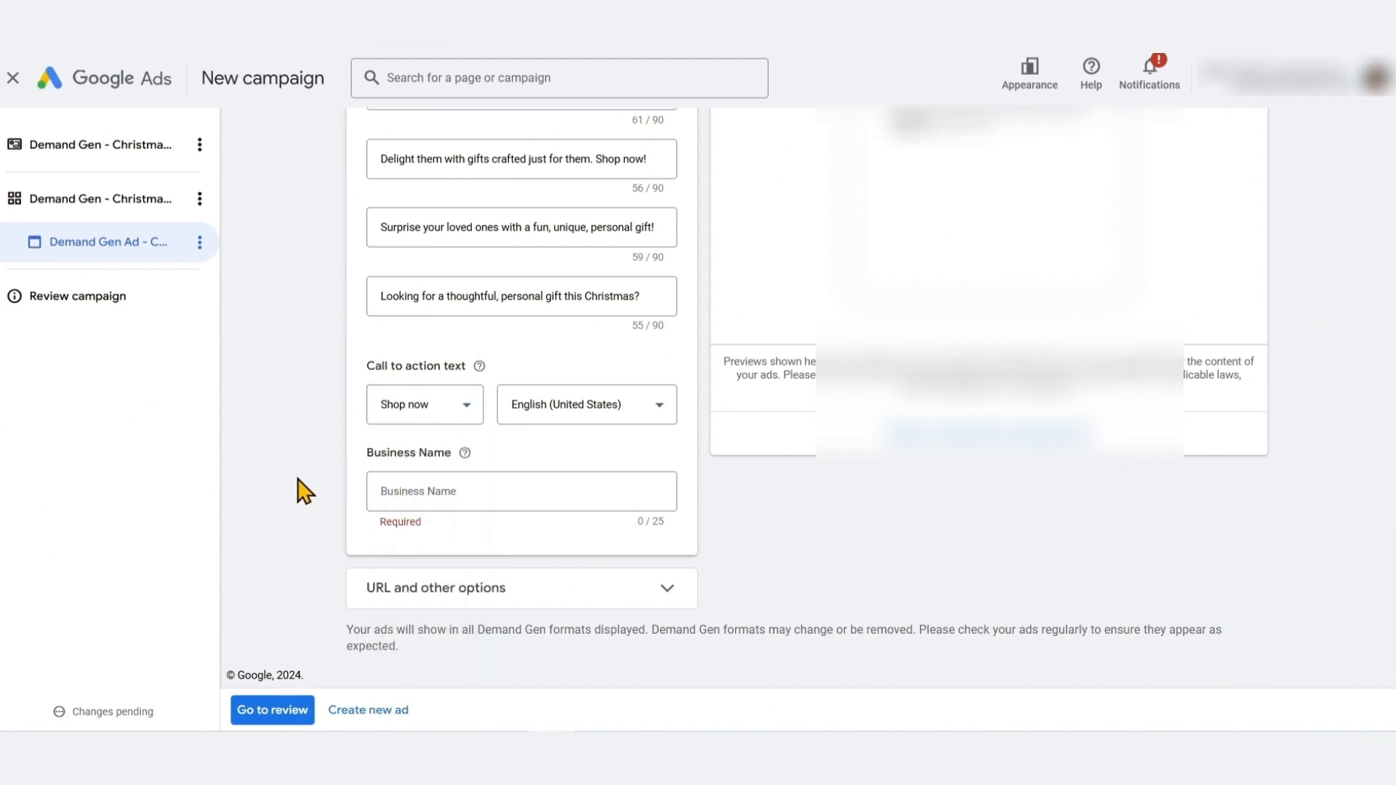
Paste the business name into the Business Name field
{"action": "left_click", "coordinate": [434, 490]}
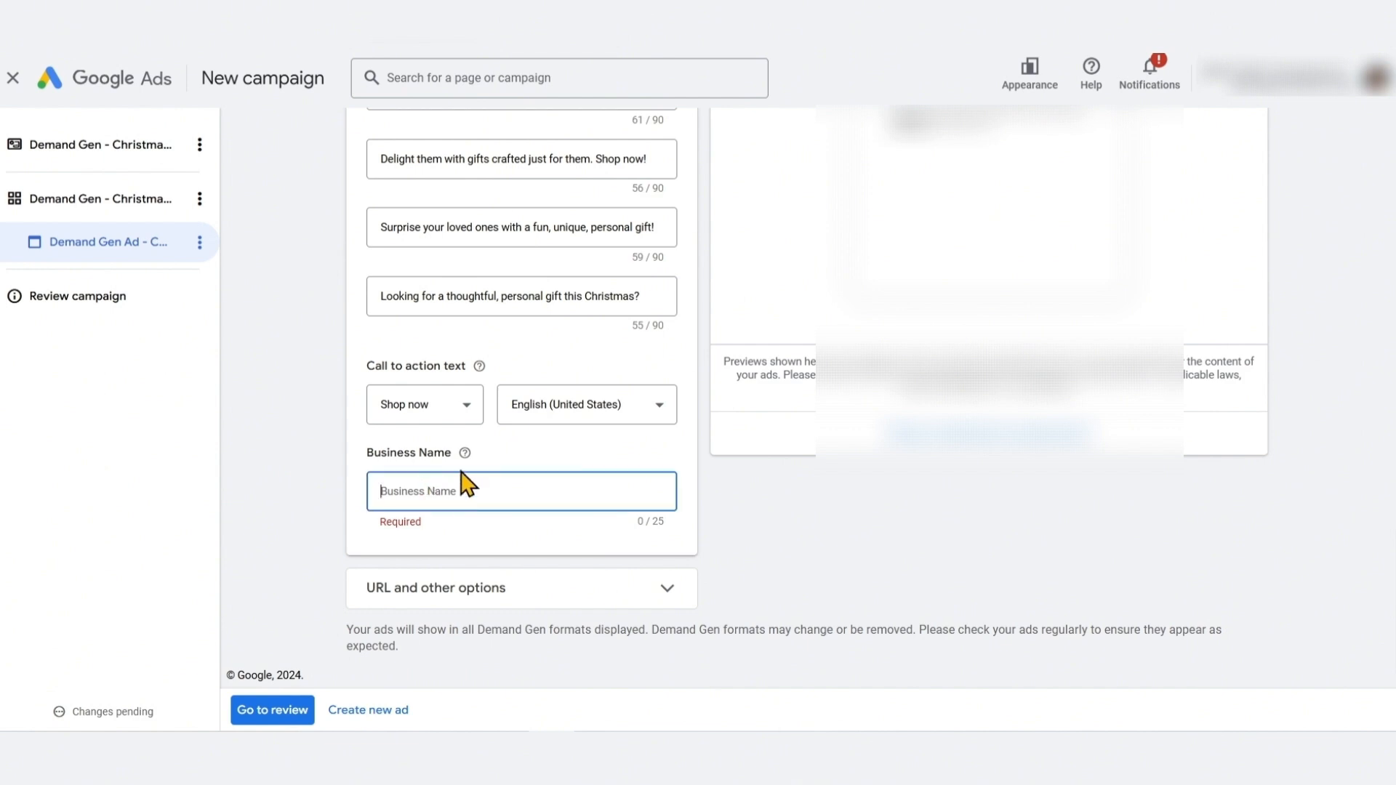
{"action": "left_click", "coordinate": [285, 479]}
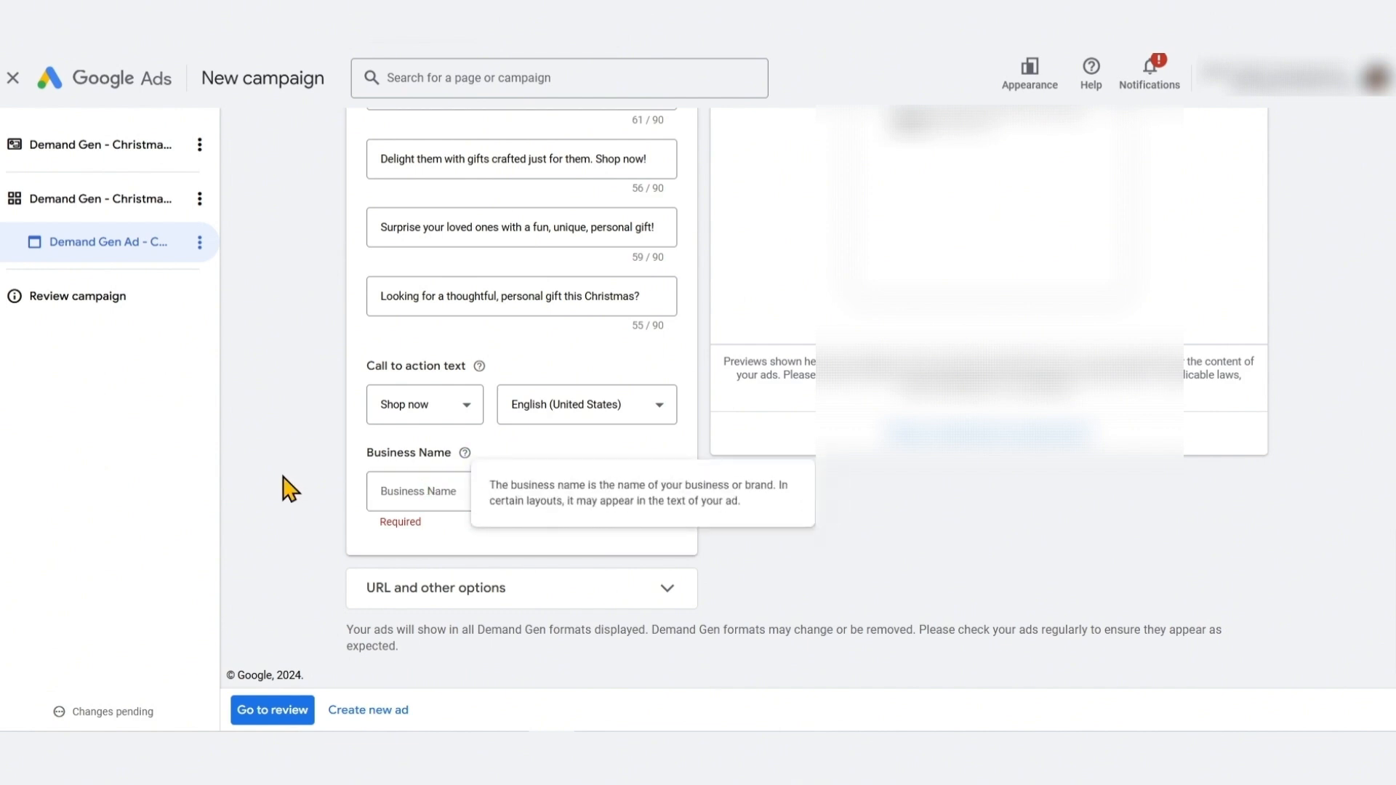
{"action": "left_click", "coordinate": [441, 496]}
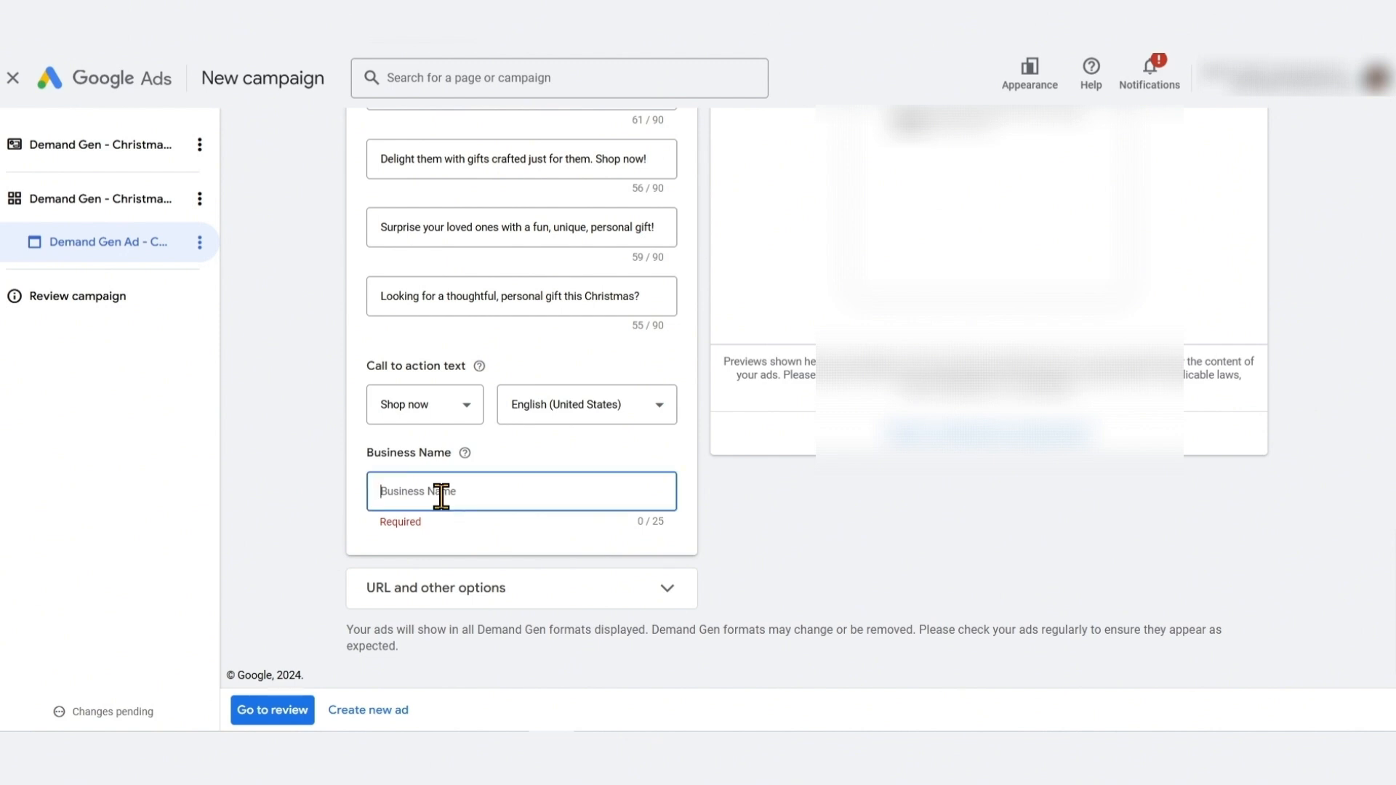
{"action": "key", "text": "ctrl+v"}
Expand and collapse the URL and other options section to check its fields
{"action": "left_click", "coordinate": [548, 589]}
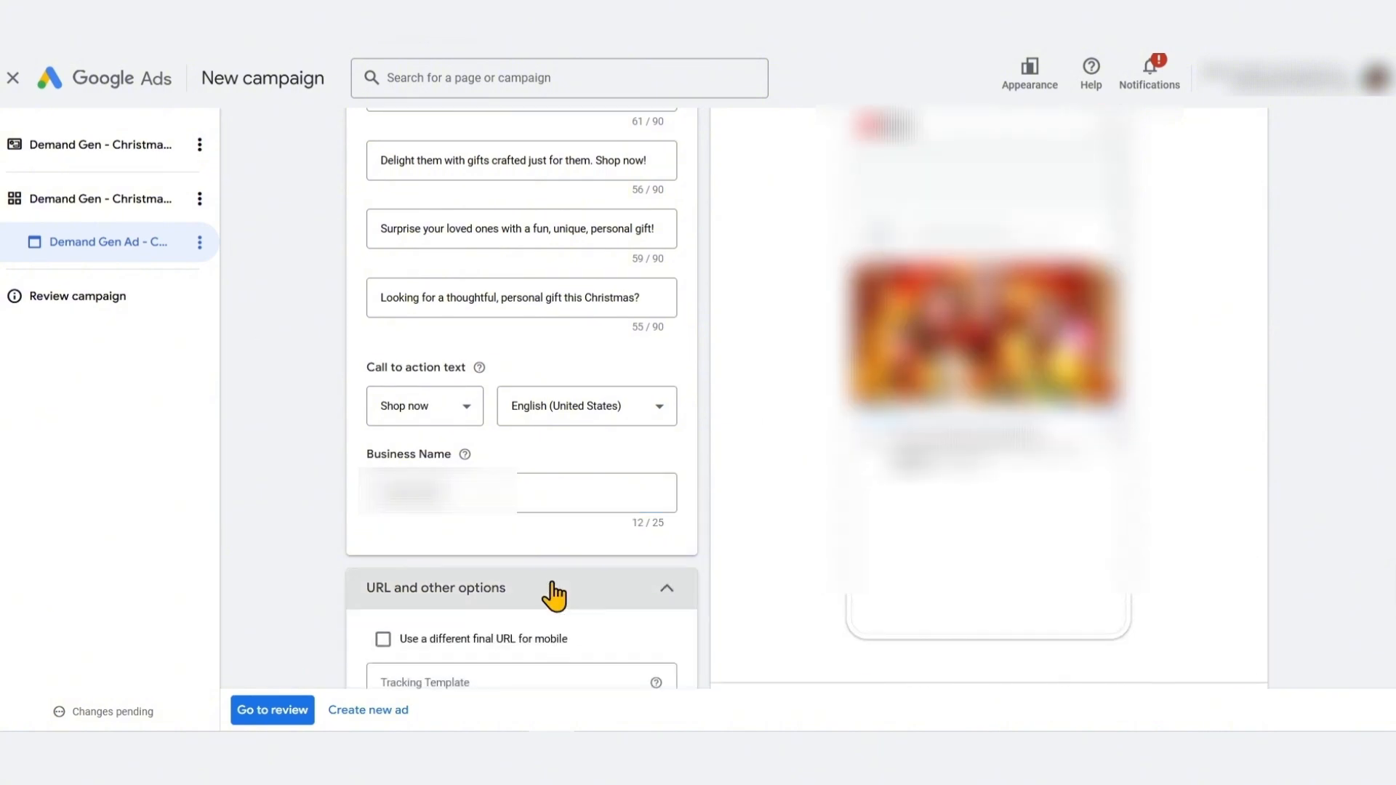
{"action": "scroll", "coordinate": [554, 597], "scroll_direction": "down", "scroll_amount": 3}
{"action": "left_click", "coordinate": [662, 318]}
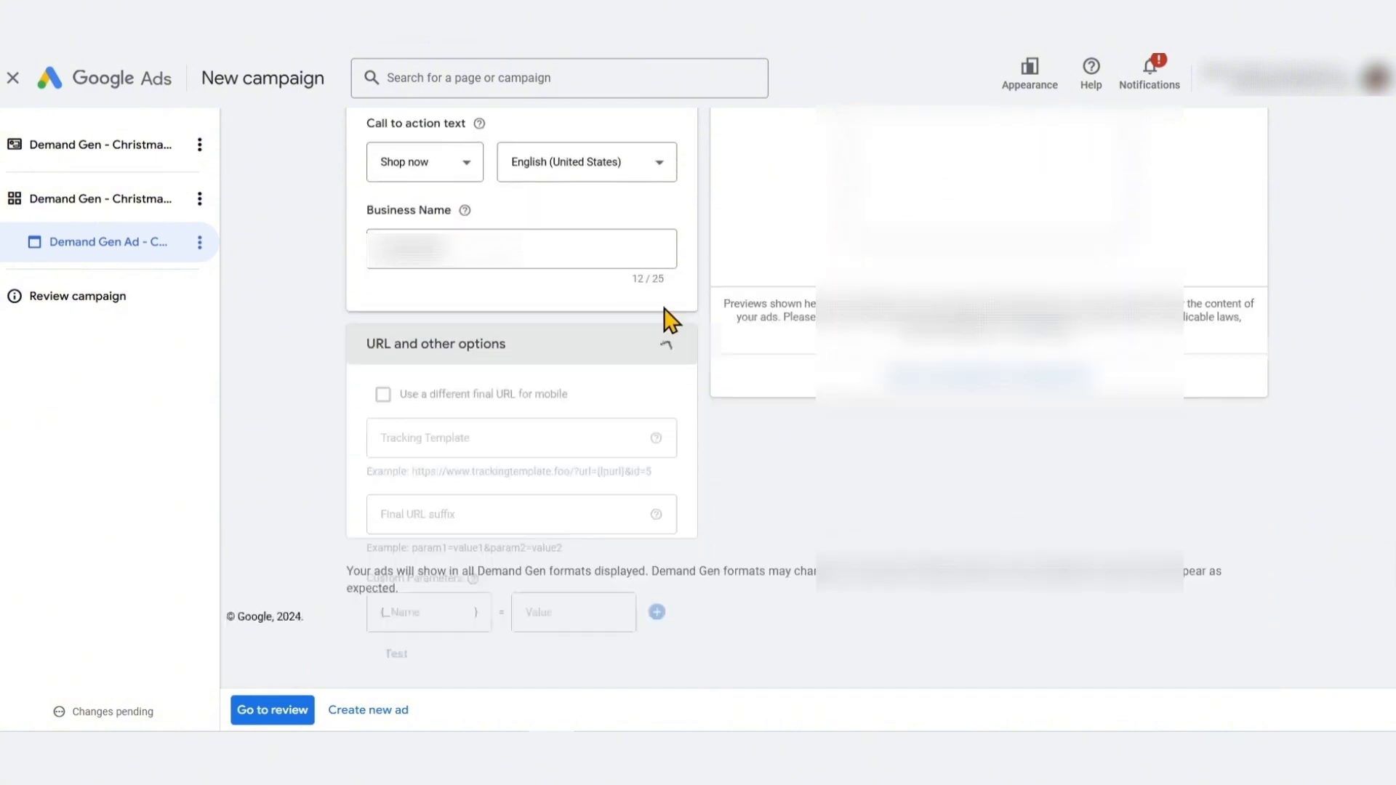
{"action": "scroll", "coordinate": [673, 513], "scroll_direction": "up", "scroll_amount": 3}
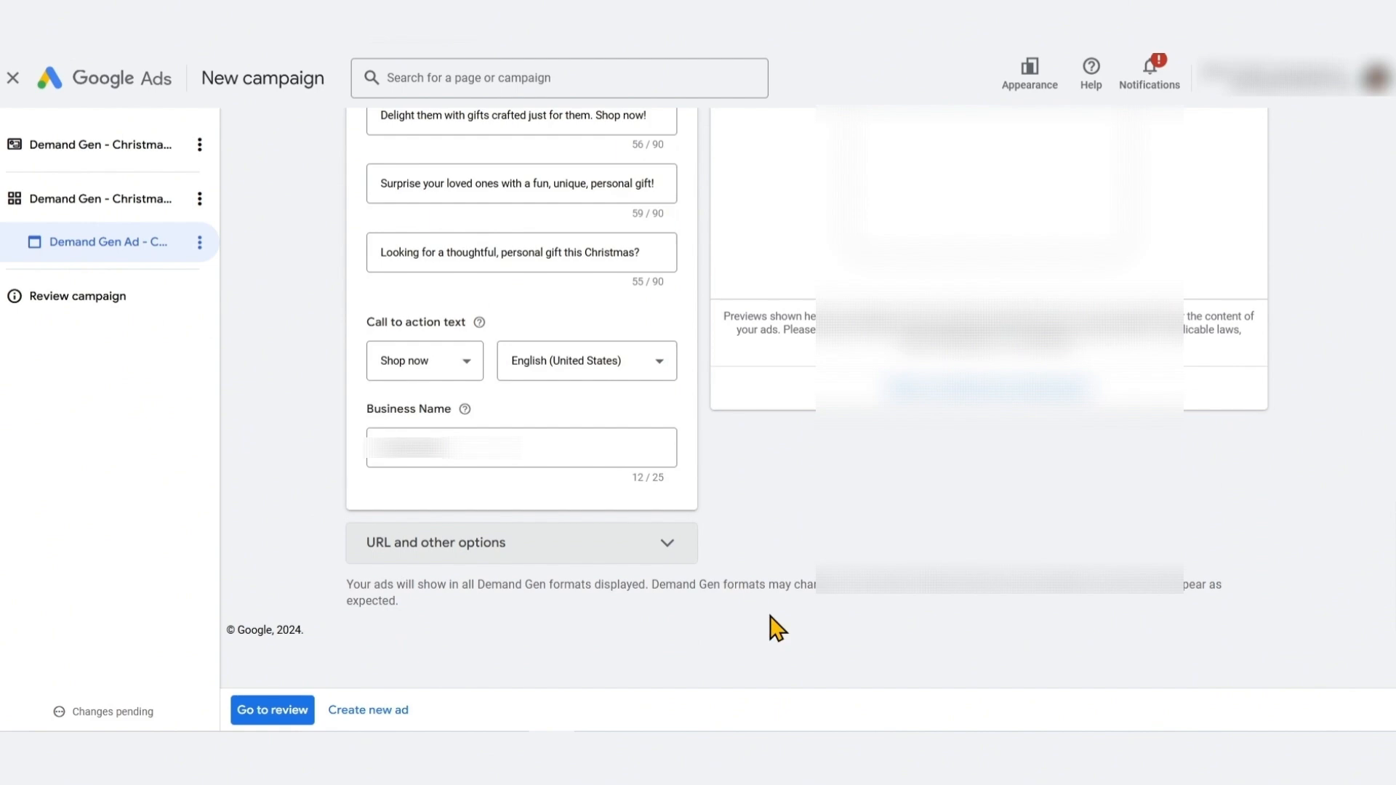
{"action": "scroll", "coordinate": [641, 557], "scroll_direction": "up", "scroll_amount": 10}
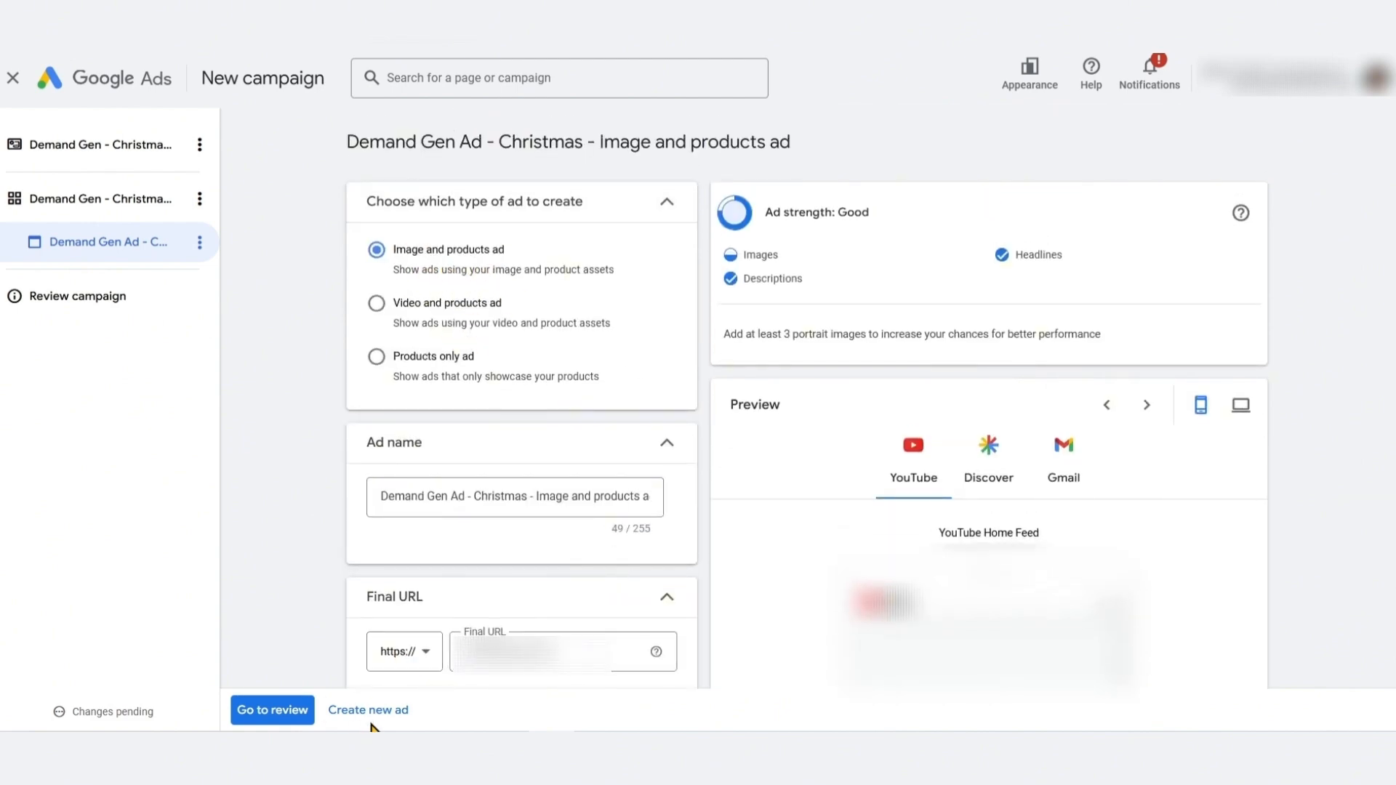
Create a new ad and choose the Video and products ad type
{"action": "left_click", "coordinate": [396, 712]}
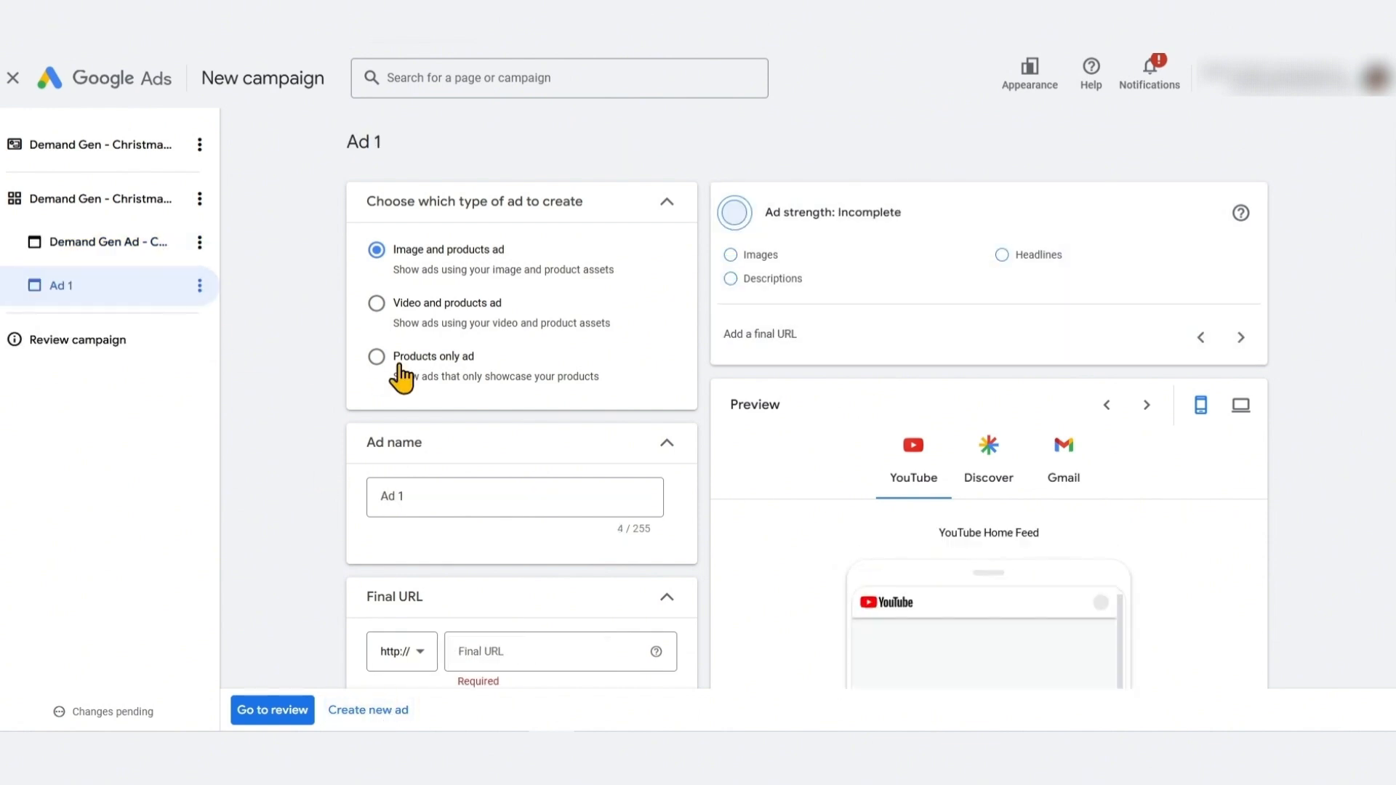
{"action": "left_click", "coordinate": [393, 306]}
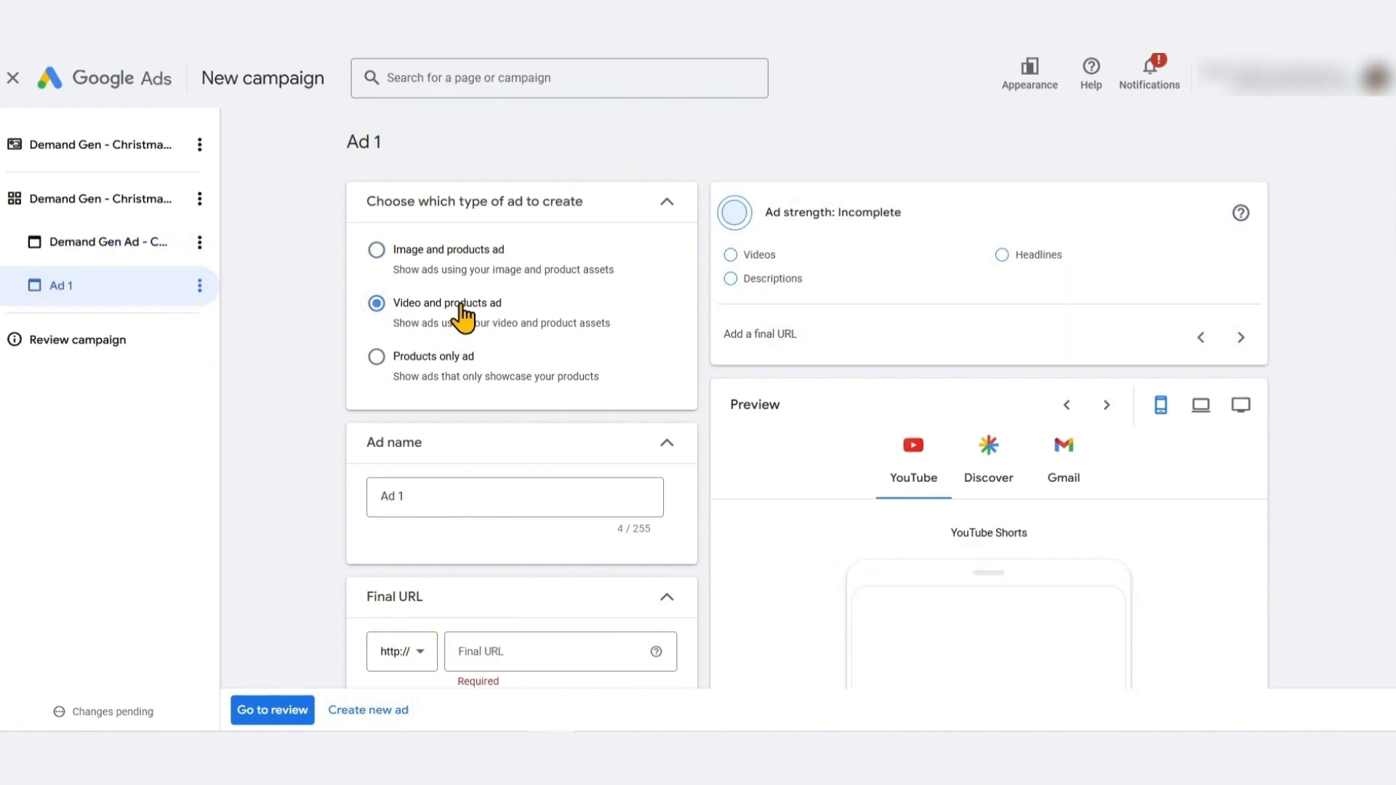
Create another new ad in the ad group
{"action": "left_click", "coordinate": [380, 714]}
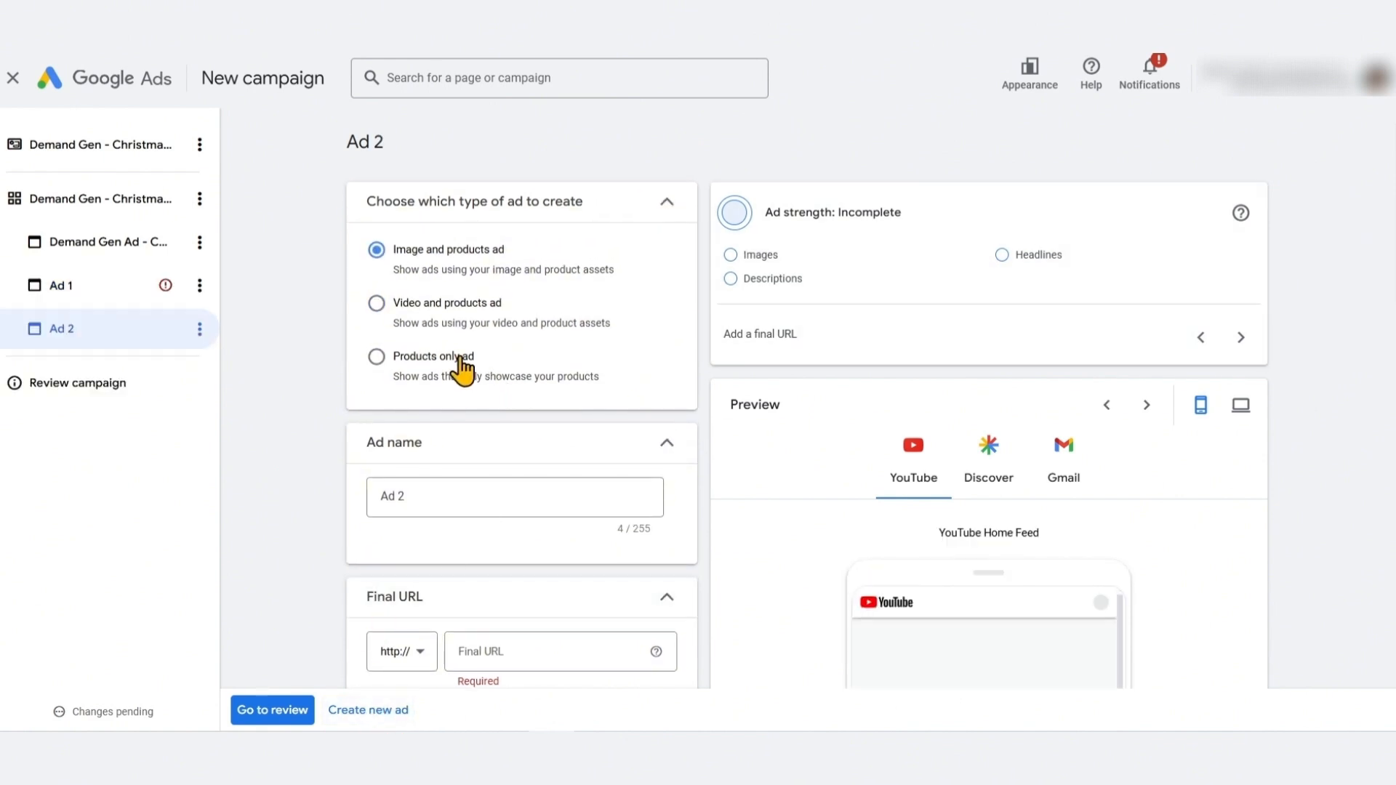
{"action": "left_click", "coordinate": [461, 361]}
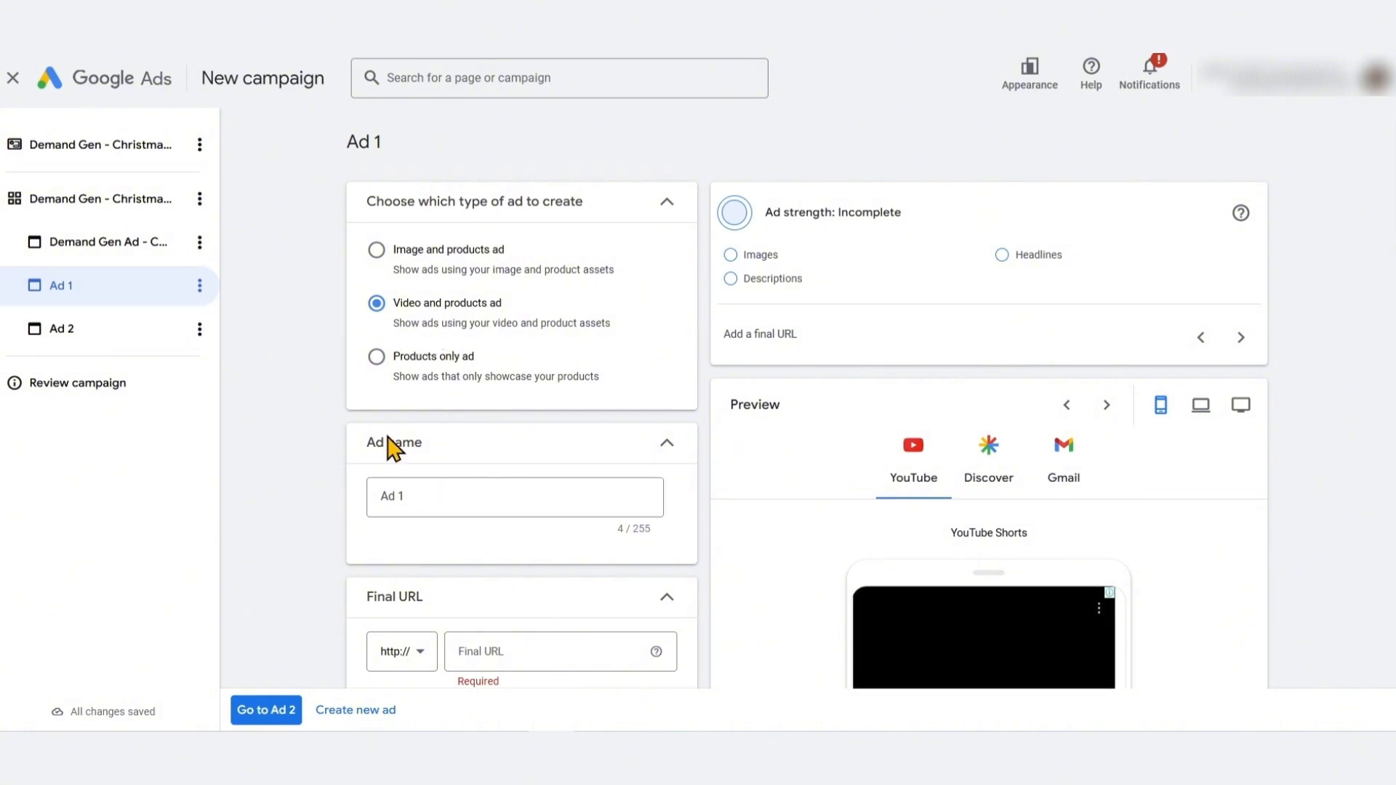
Copy the image ad's name and paste it as the name of the new video ad
{"action": "left_click", "coordinate": [132, 241]}
{"action": "triple_click", "coordinate": [471, 492]}
{"action": "key", "text": "ctrl+c"}
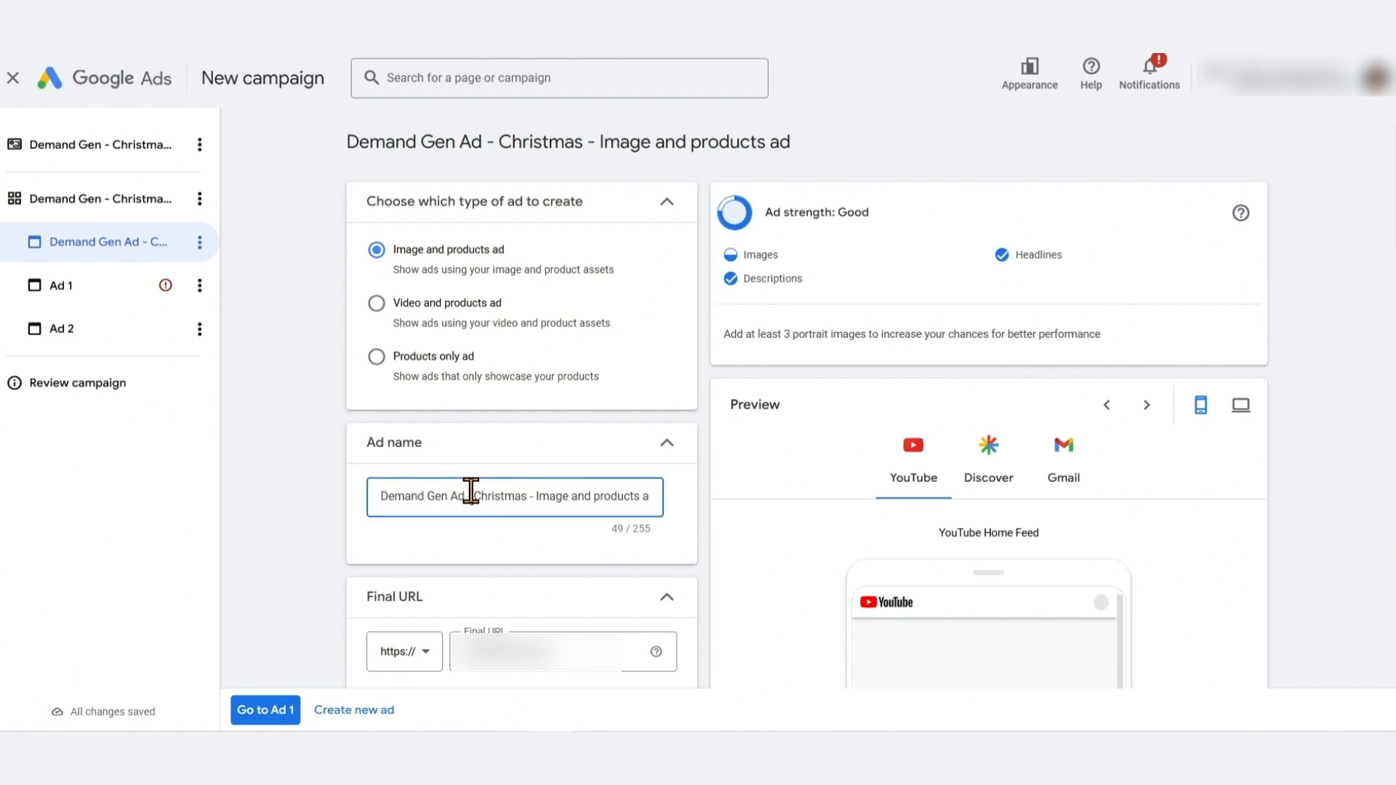
{"action": "left_click", "coordinate": [95, 287]}
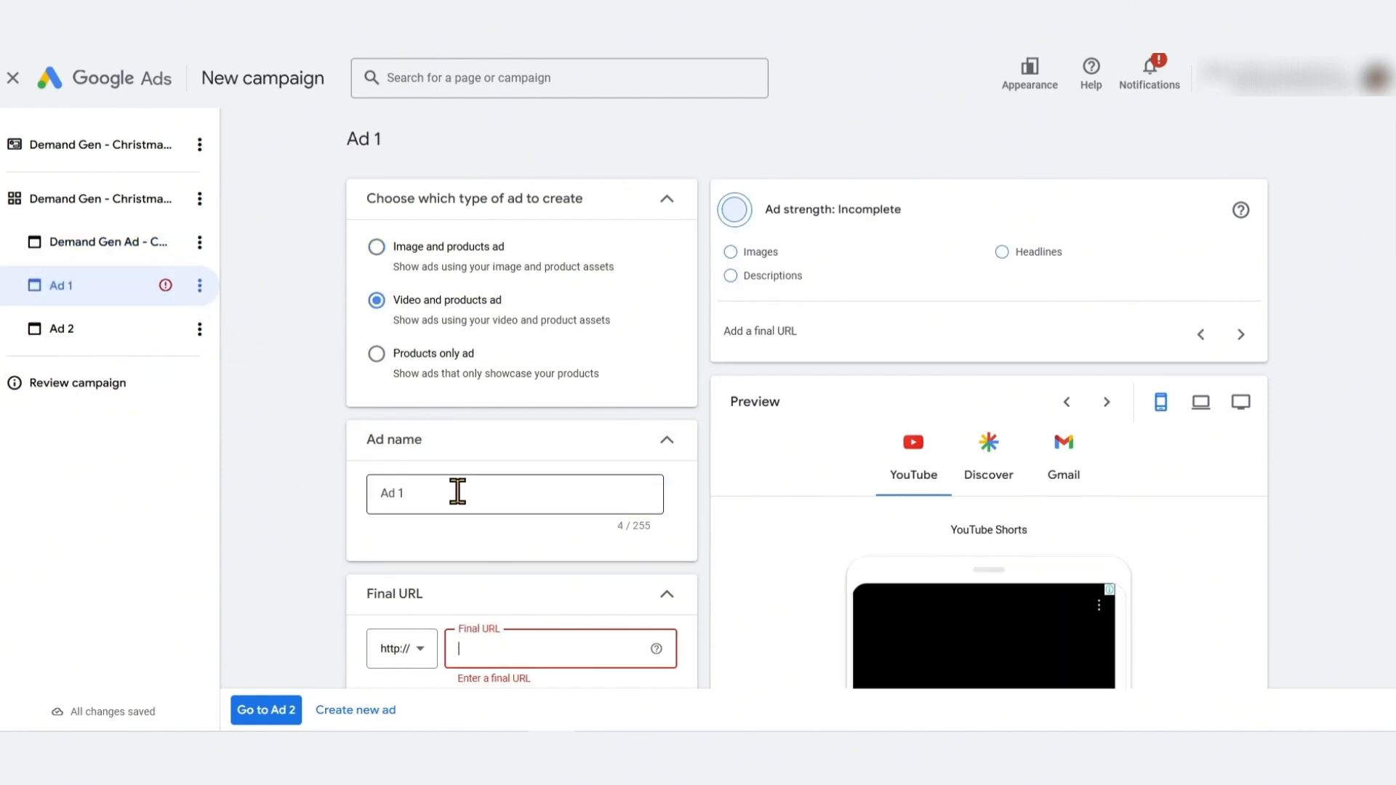
{"action": "double_click", "coordinate": [454, 499]}
{"action": "key", "text": "ctrl+v"}
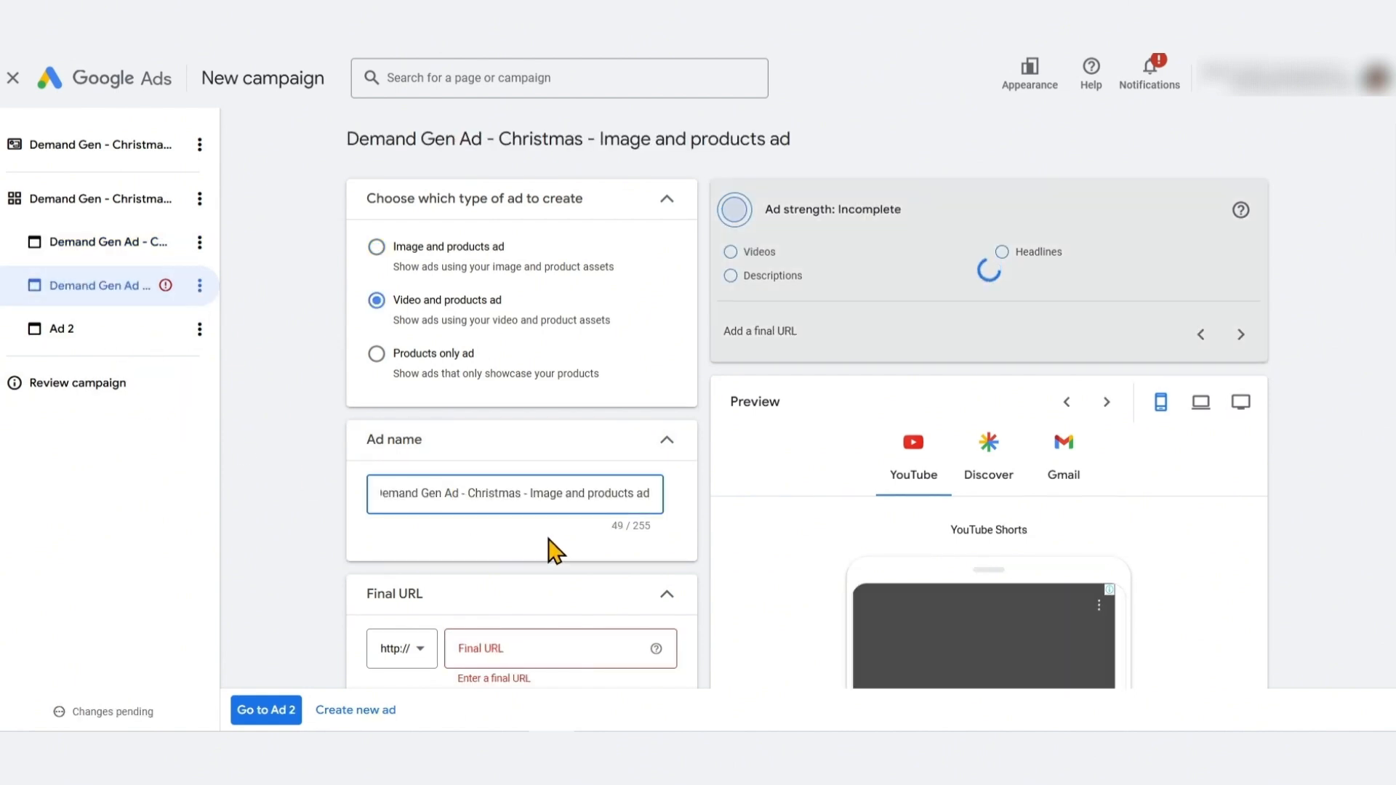
Rename the video ad as Demand Gen Ad - Christmas - Video and products ad
{"action": "left_click_drag", "start_coordinate": [514, 305], "coordinate": [399, 300]}
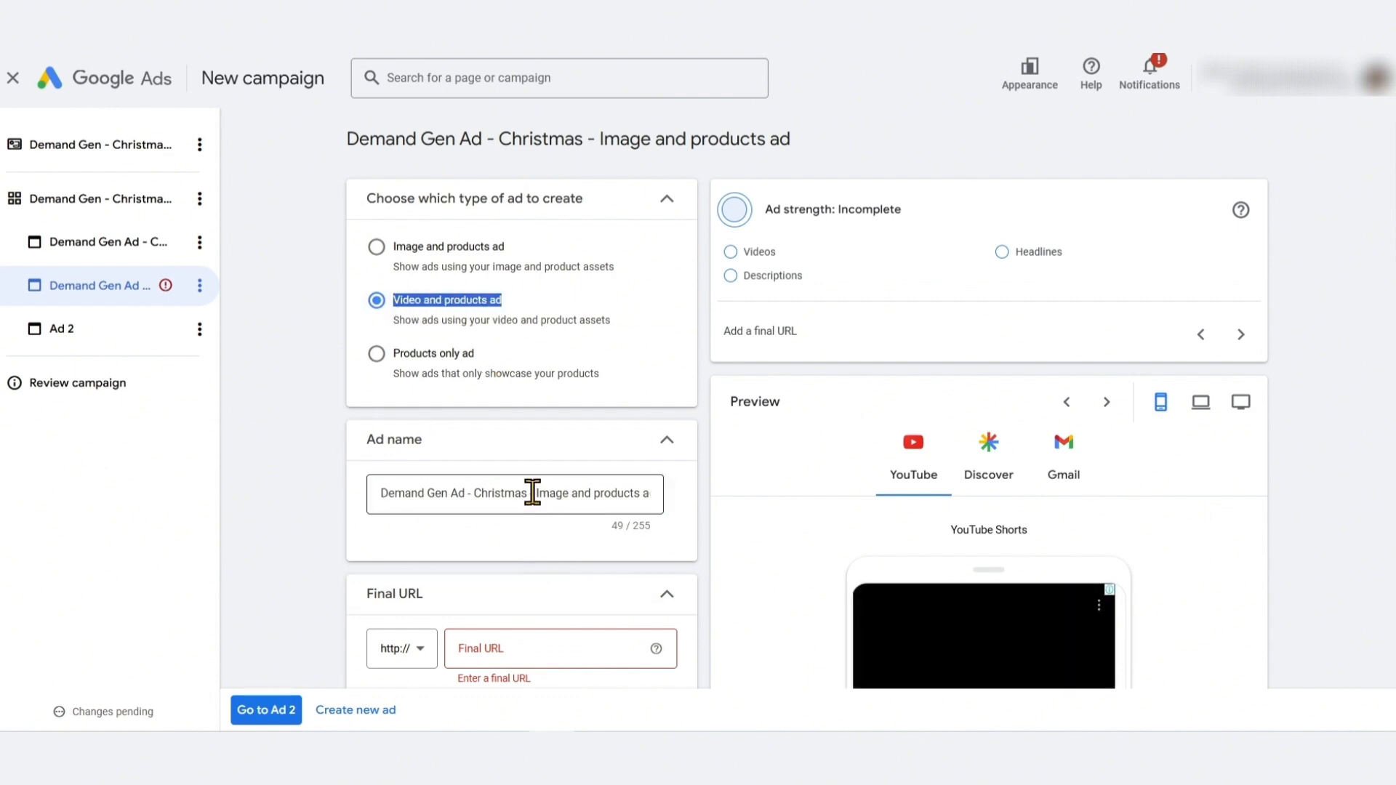
{"action": "left_click_drag", "start_coordinate": [539, 494], "coordinate": [709, 537]}
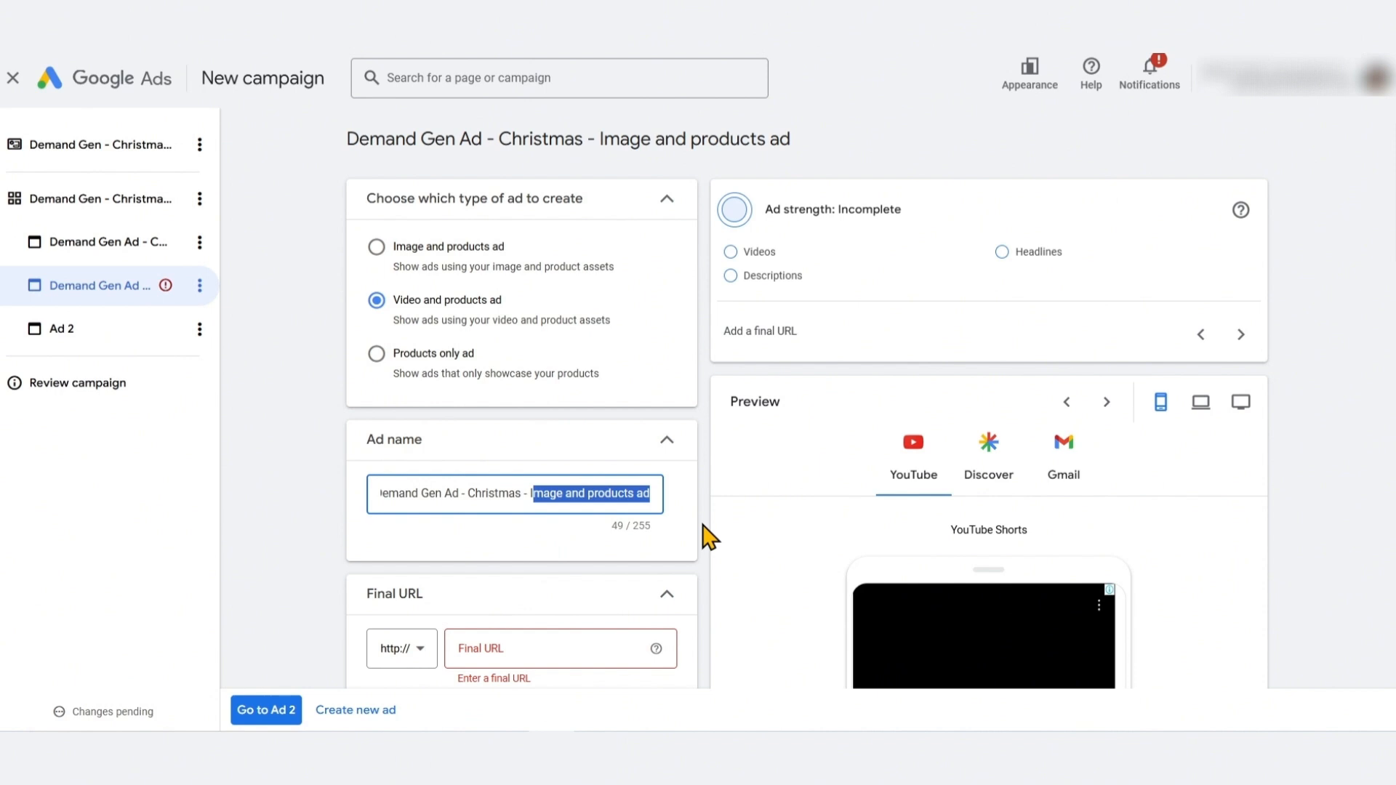
{"action": "key", "text": "BackSpace"}
{"action": "type", "text": "Video and products ad"}
{"action": "left_click", "coordinate": [294, 426]}
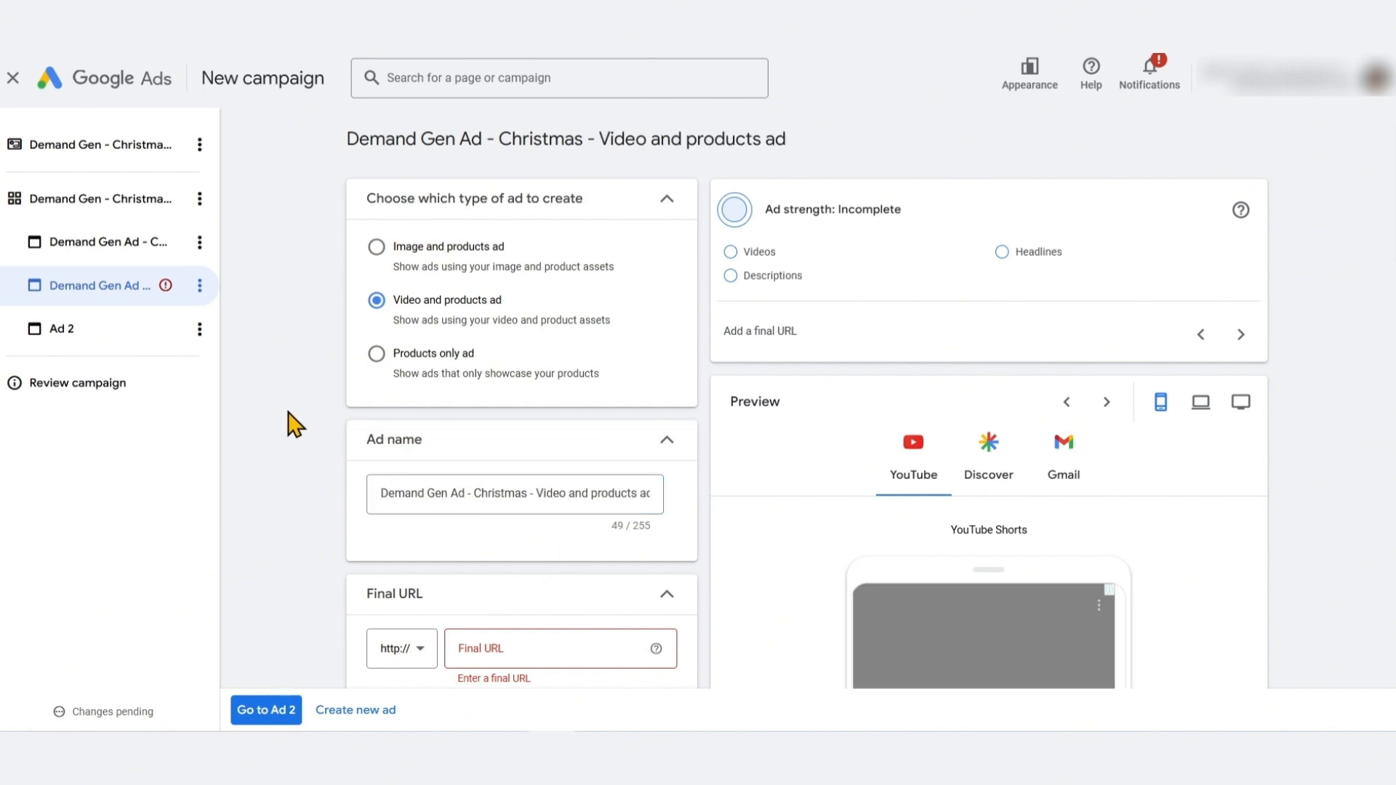
Paste the image ad's final URL into the video ad's Final URL field
{"action": "left_click", "coordinate": [137, 244]}
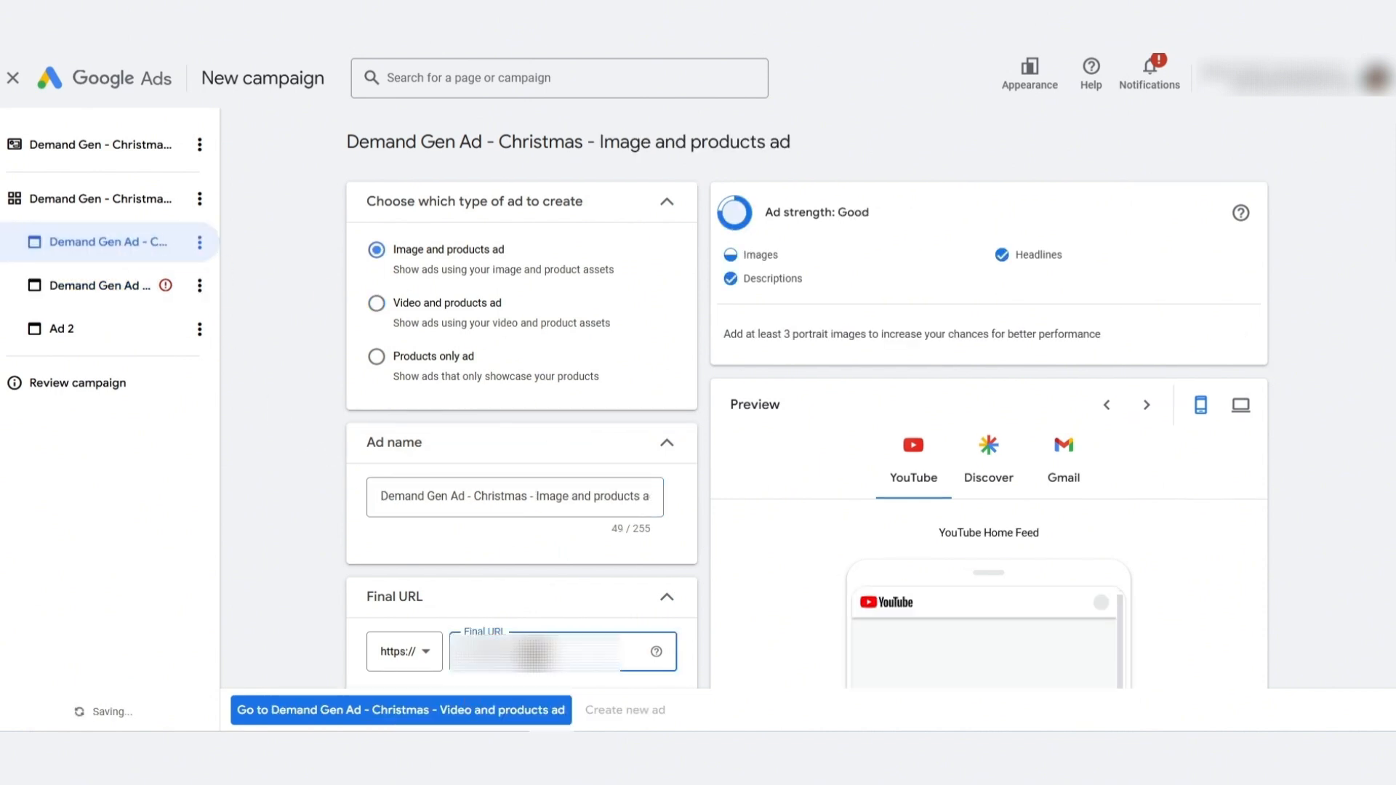
{"action": "left_click", "coordinate": [115, 283]}
{"action": "scroll", "coordinate": [363, 379], "scroll_direction": "down", "scroll_amount": 4}
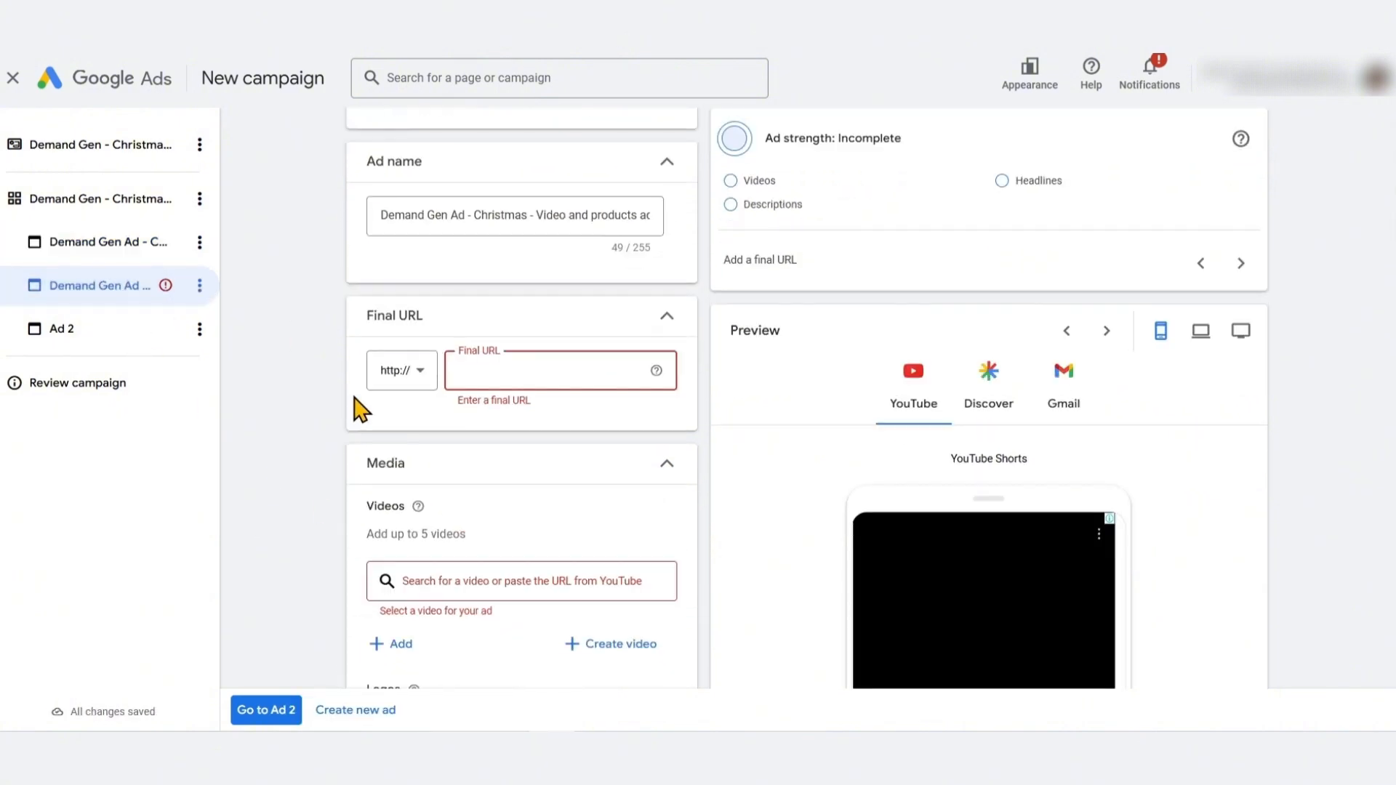
{"action": "key", "text": "ctrl+v"}
{"action": "scroll", "coordinate": [299, 443], "scroll_direction": "down", "scroll_amount": 3}
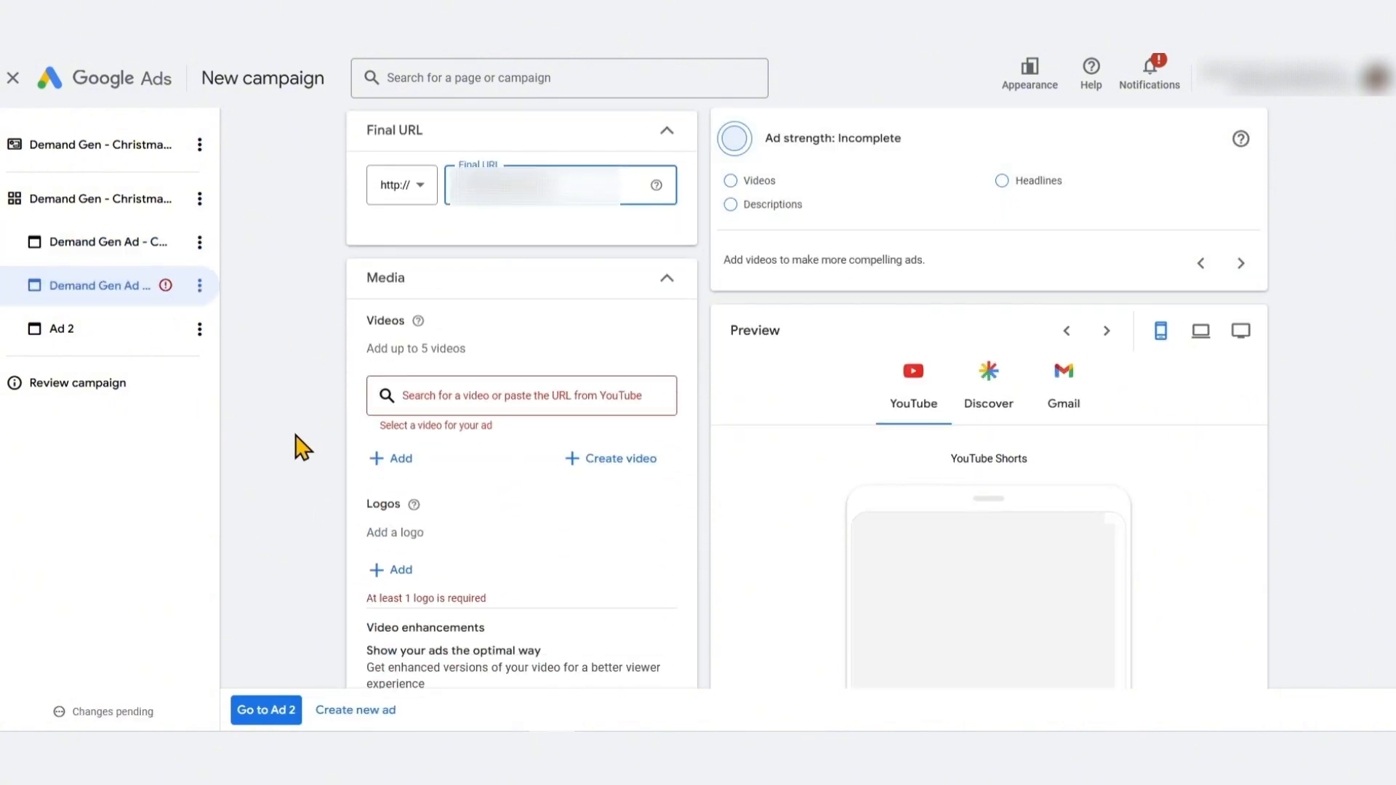
Open the video asset library for the ad's videos and close it without choosing a video
{"action": "scroll", "coordinate": [299, 446], "scroll_direction": "down", "scroll_amount": 1}
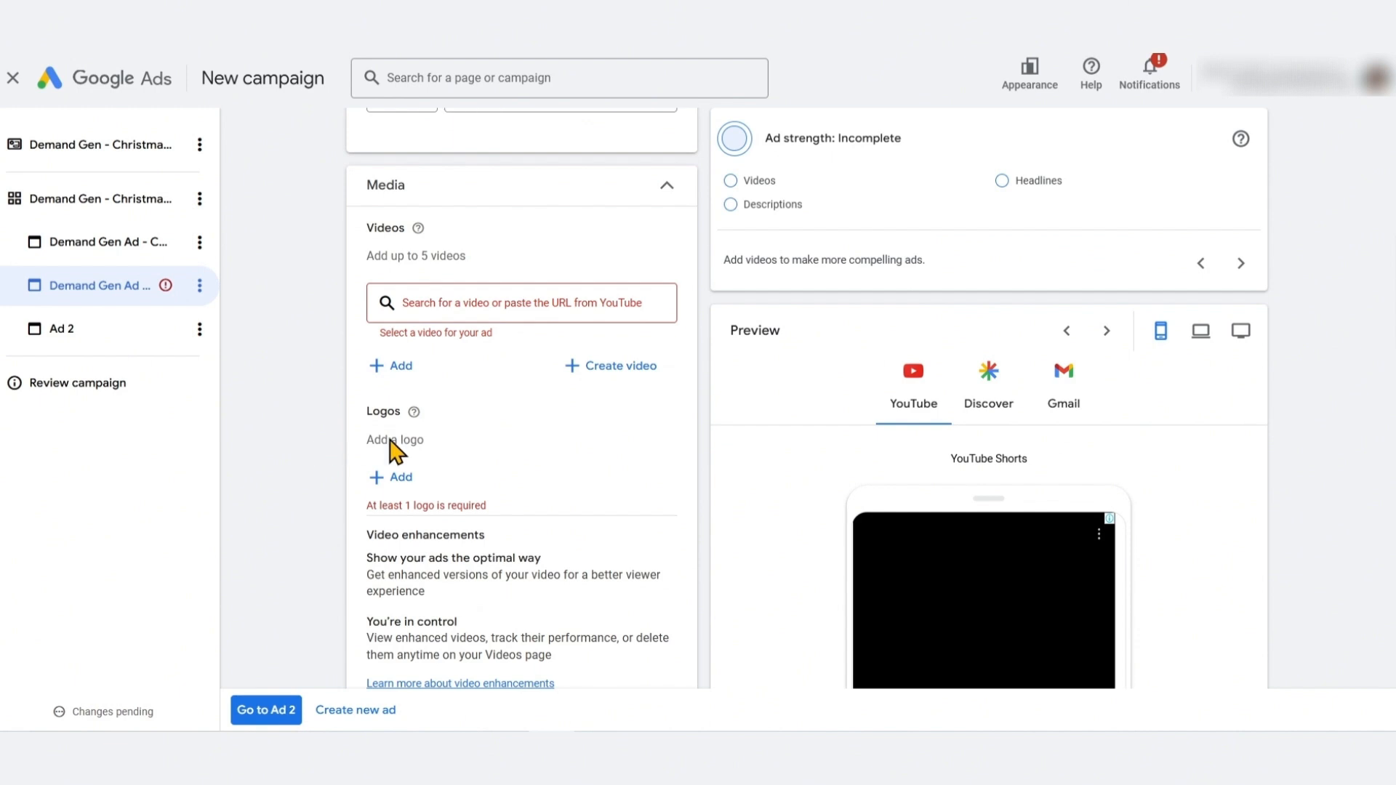
{"action": "left_click", "coordinate": [436, 304]}
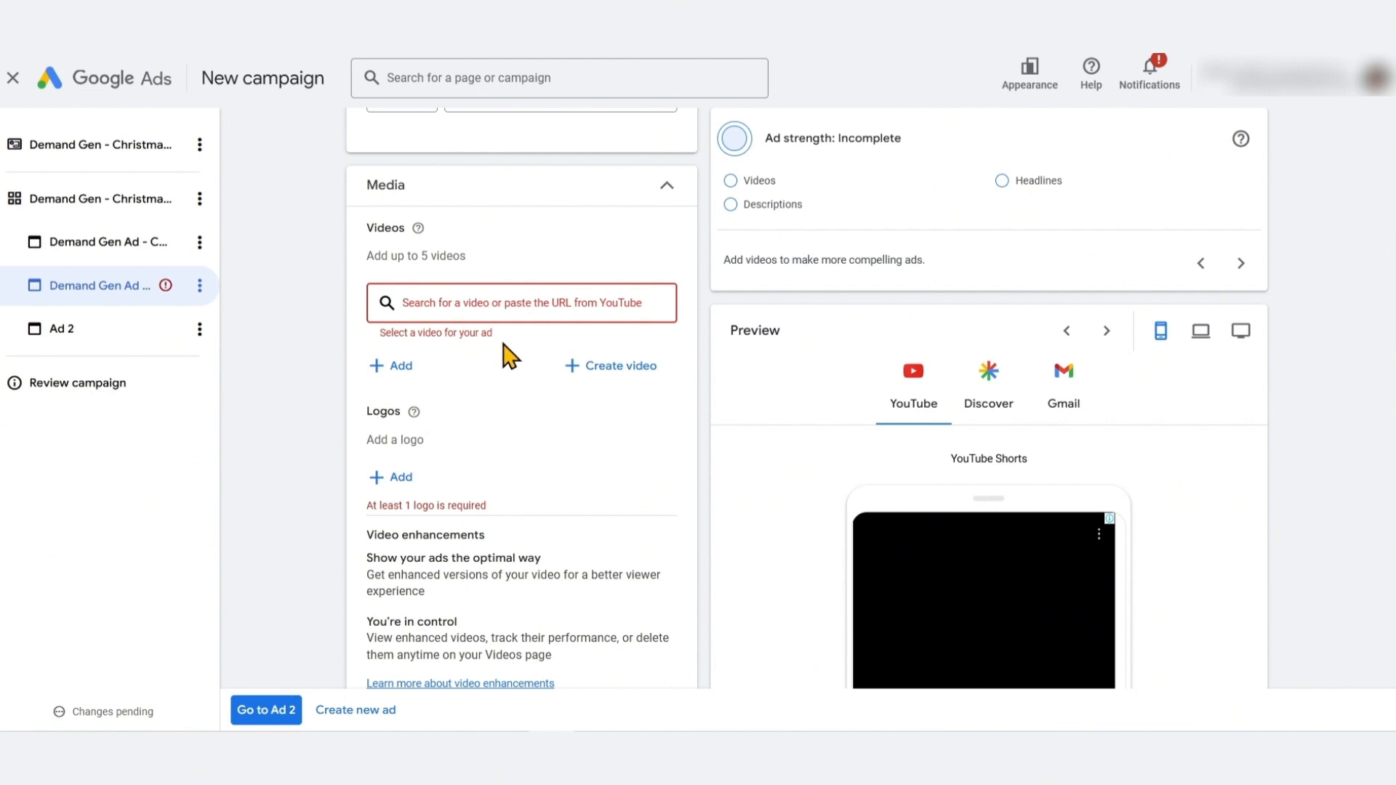
{"action": "left_click", "coordinate": [313, 339]}
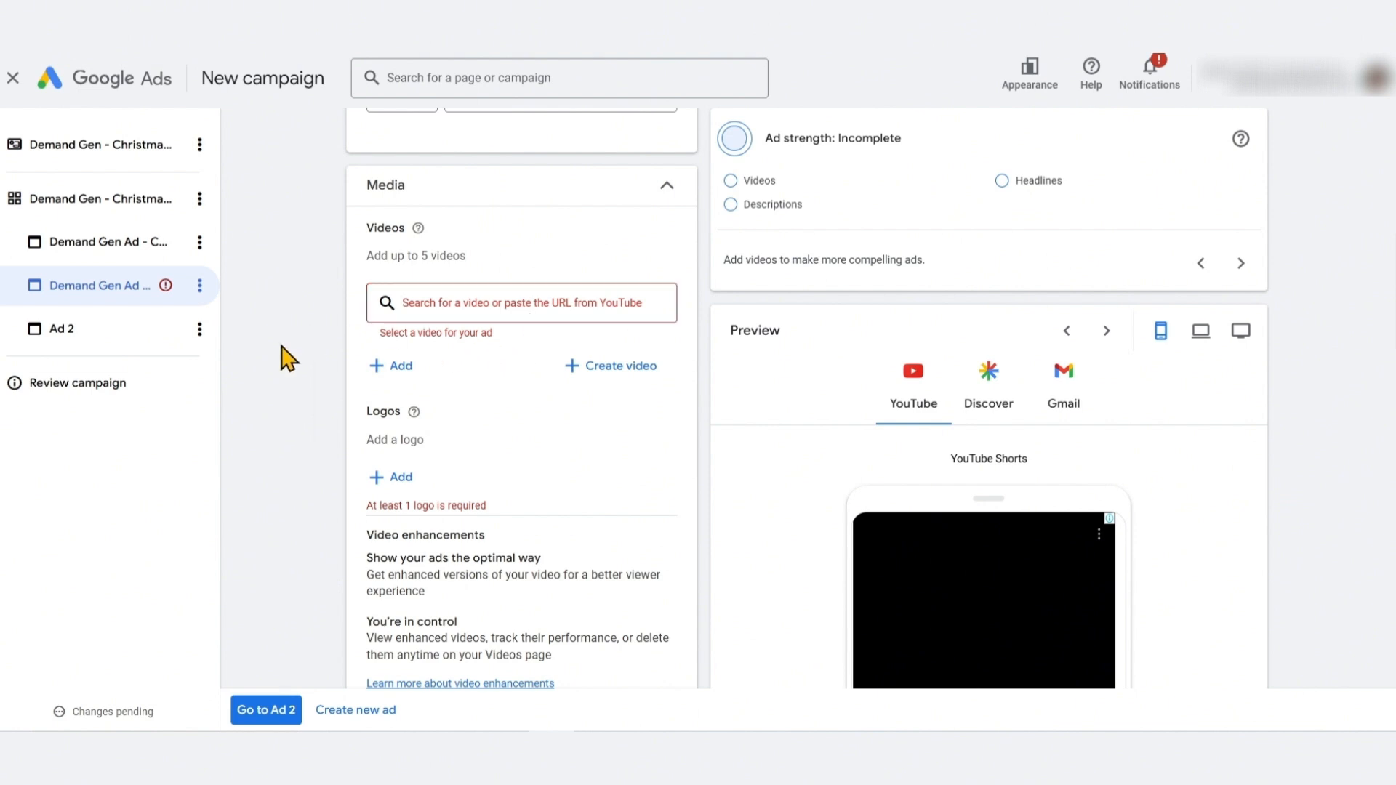
{"action": "left_click", "coordinate": [398, 367]}
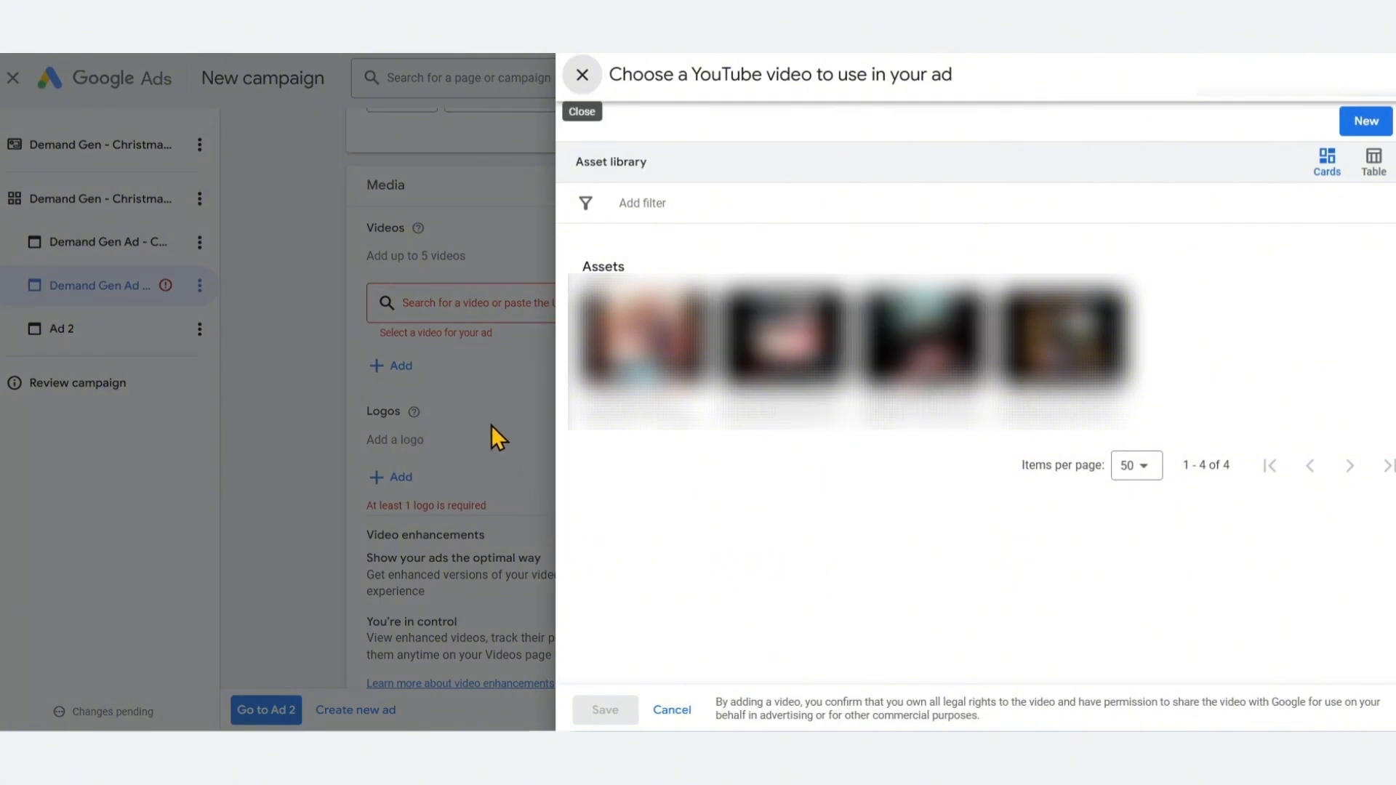
{"action": "left_click", "coordinate": [582, 75]}
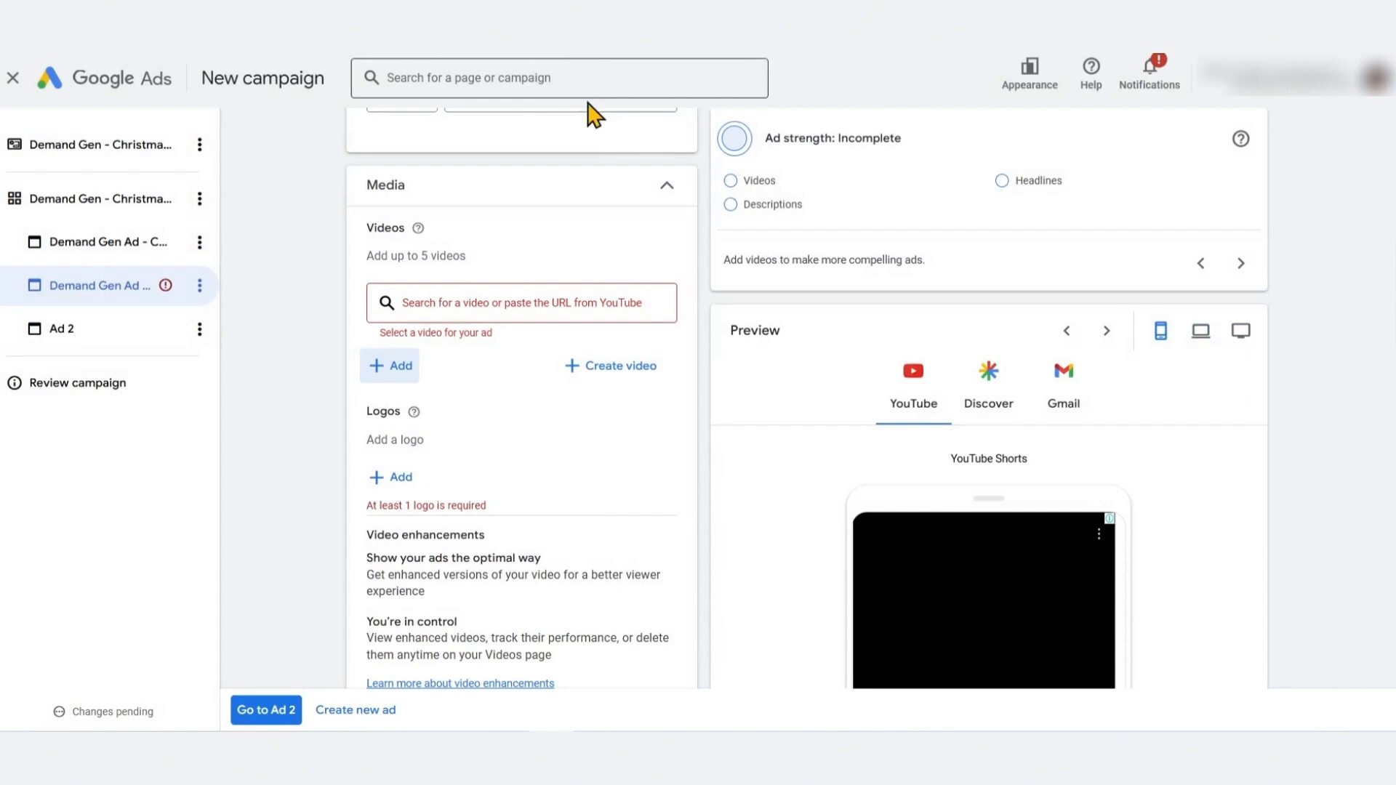
Open the video creator and browse the generated videos and the available video templates
{"action": "left_click", "coordinate": [624, 377]}
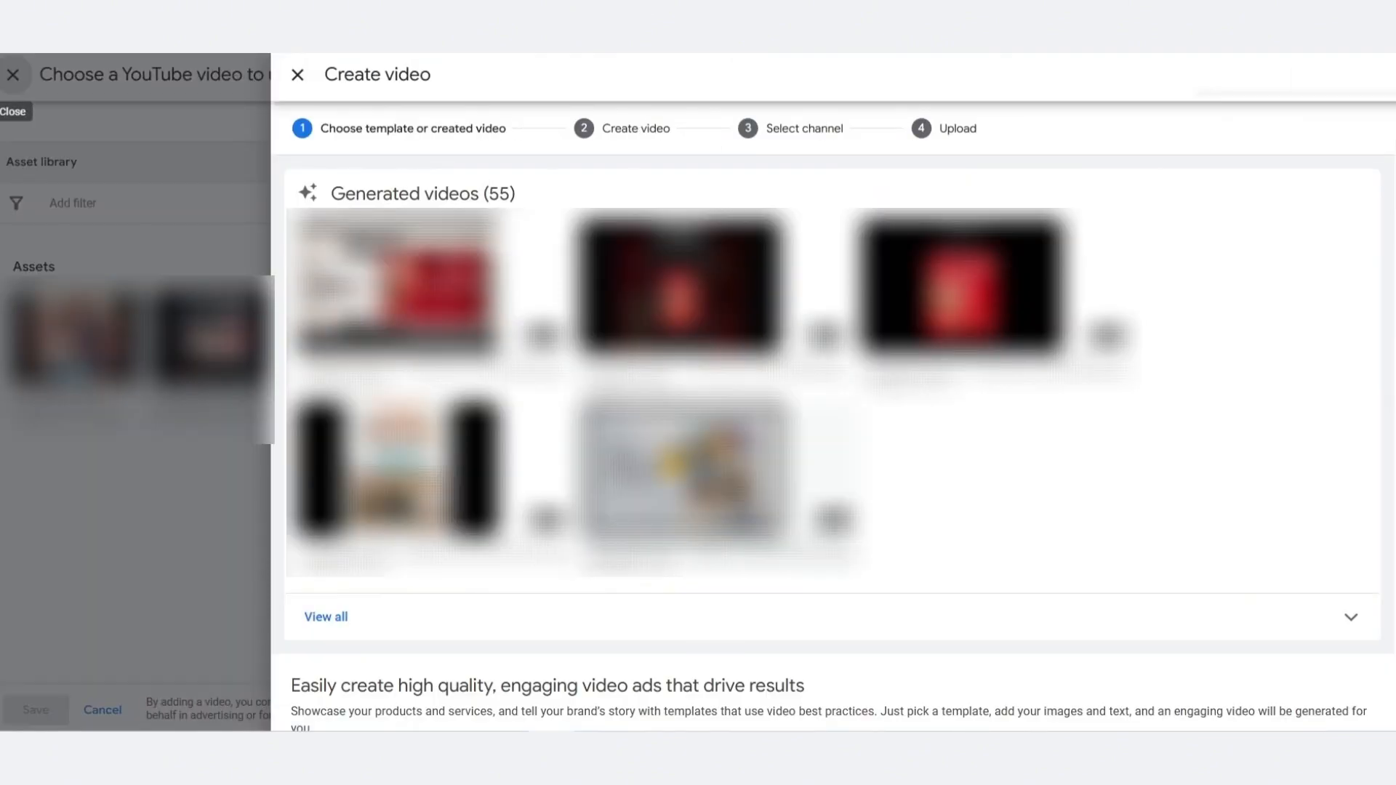
{"action": "scroll", "coordinate": [655, 462], "scroll_direction": "down", "scroll_amount": 2}
{"action": "scroll", "coordinate": [748, 585], "scroll_direction": "up", "scroll_amount": 2}
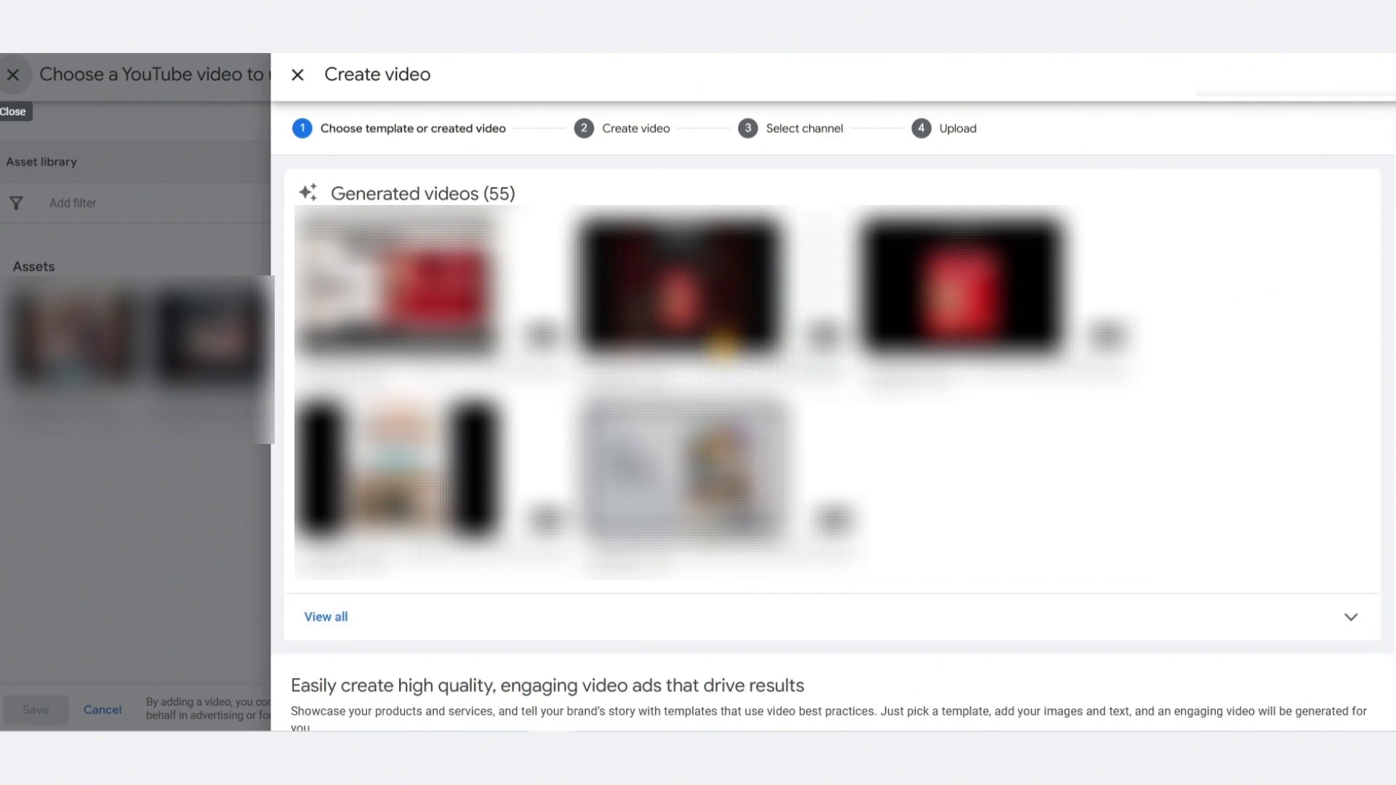
{"action": "scroll", "coordinate": [722, 348], "scroll_direction": "down", "scroll_amount": 1}
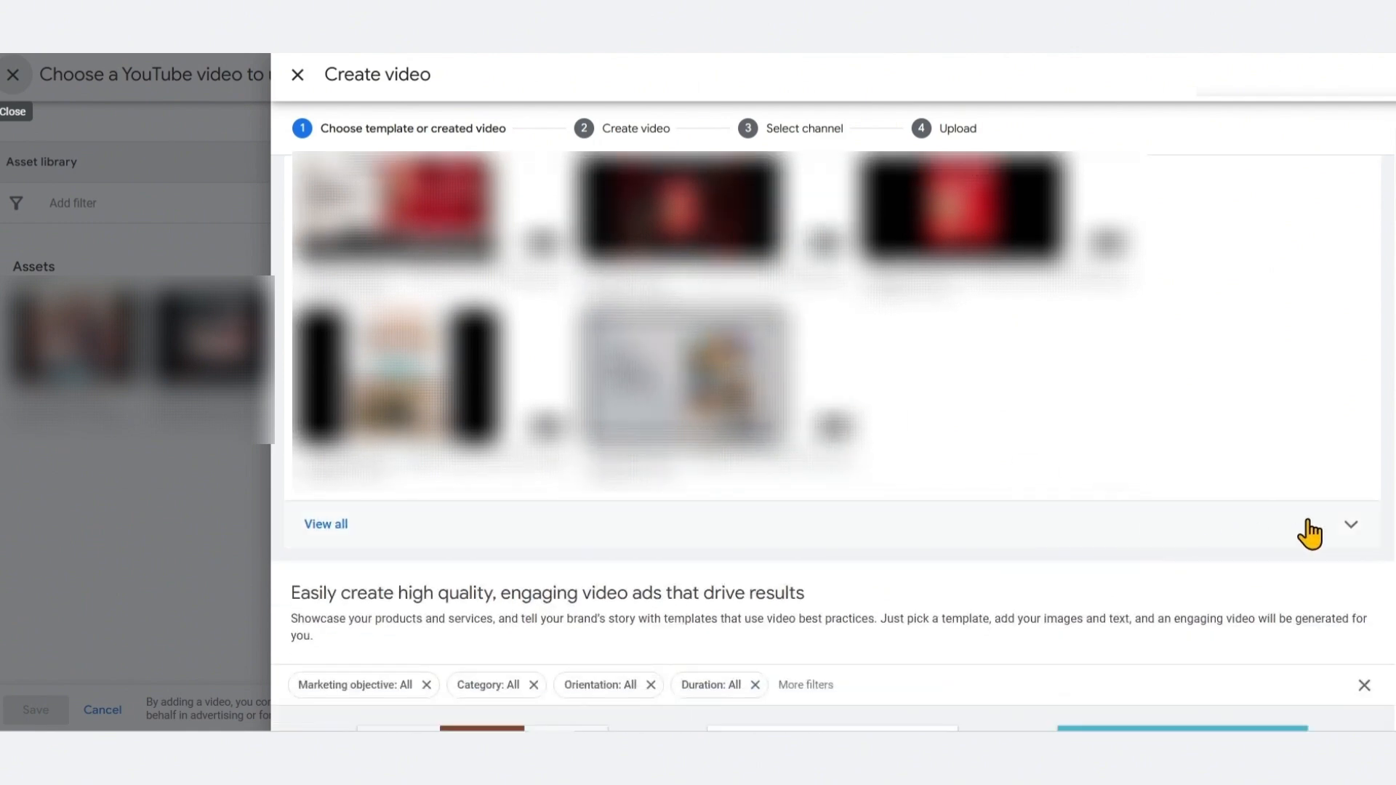
{"action": "left_click", "coordinate": [1351, 526]}
{"action": "scroll", "coordinate": [1291, 424], "scroll_direction": "down", "scroll_amount": 5}
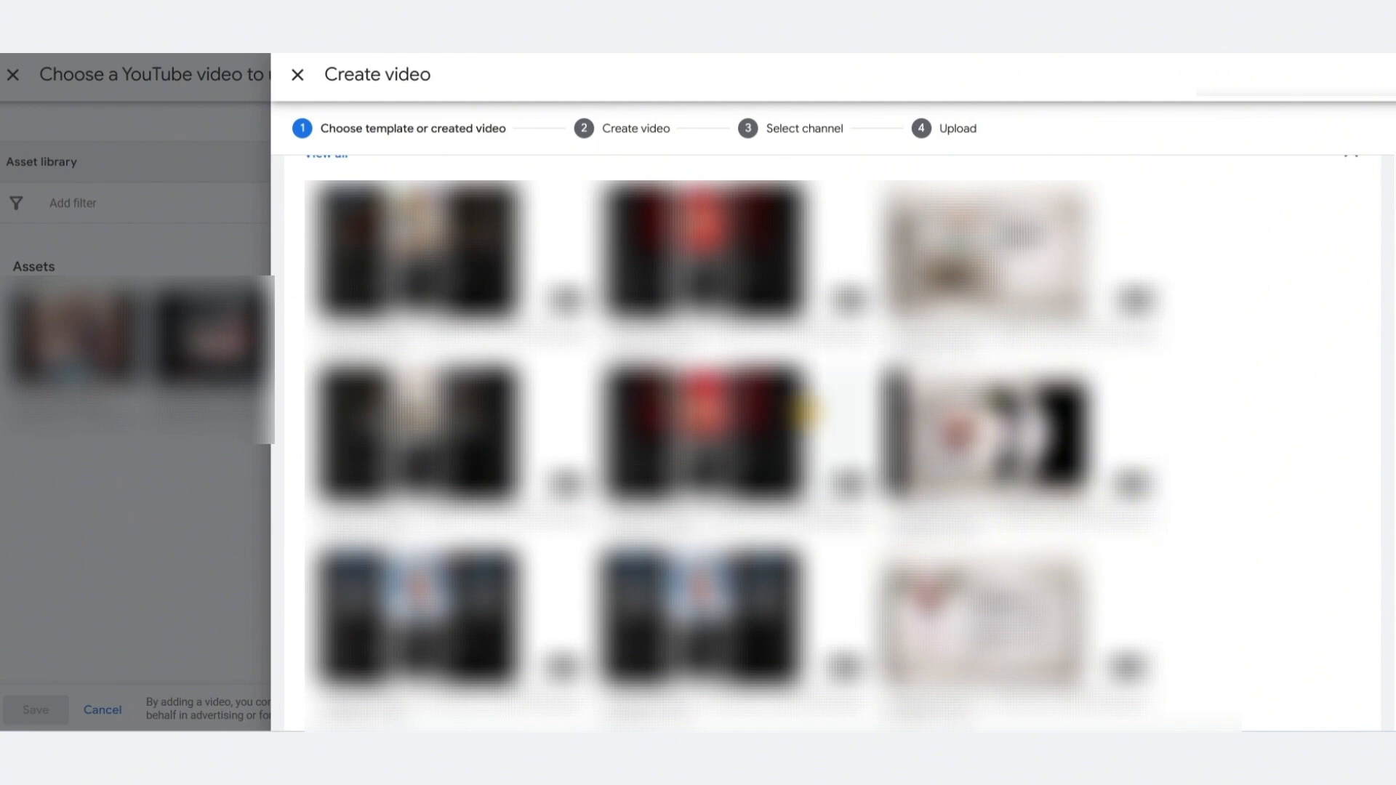
{"action": "scroll", "coordinate": [808, 436], "scroll_direction": "down", "scroll_amount": 5}
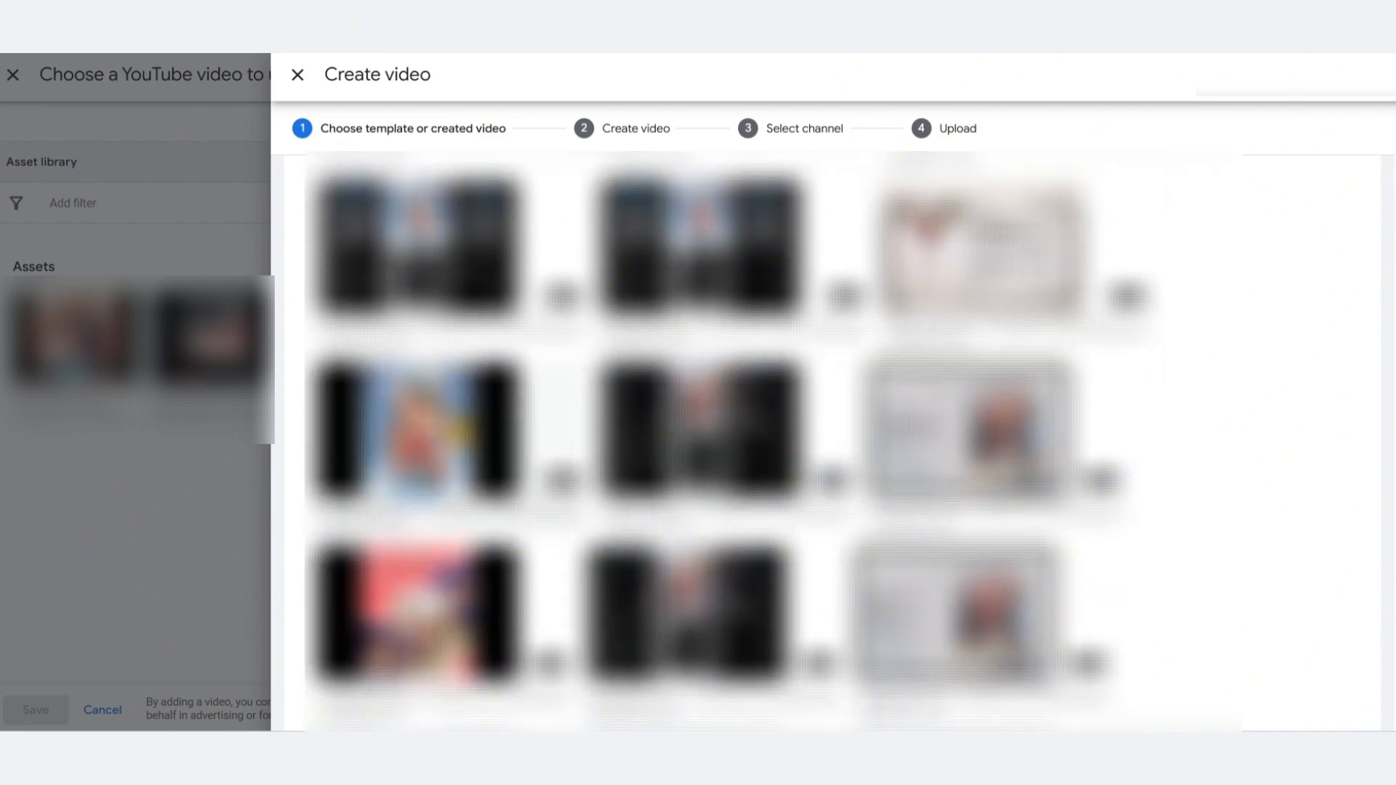
{"action": "scroll", "coordinate": [522, 407], "scroll_direction": "down", "scroll_amount": 5}
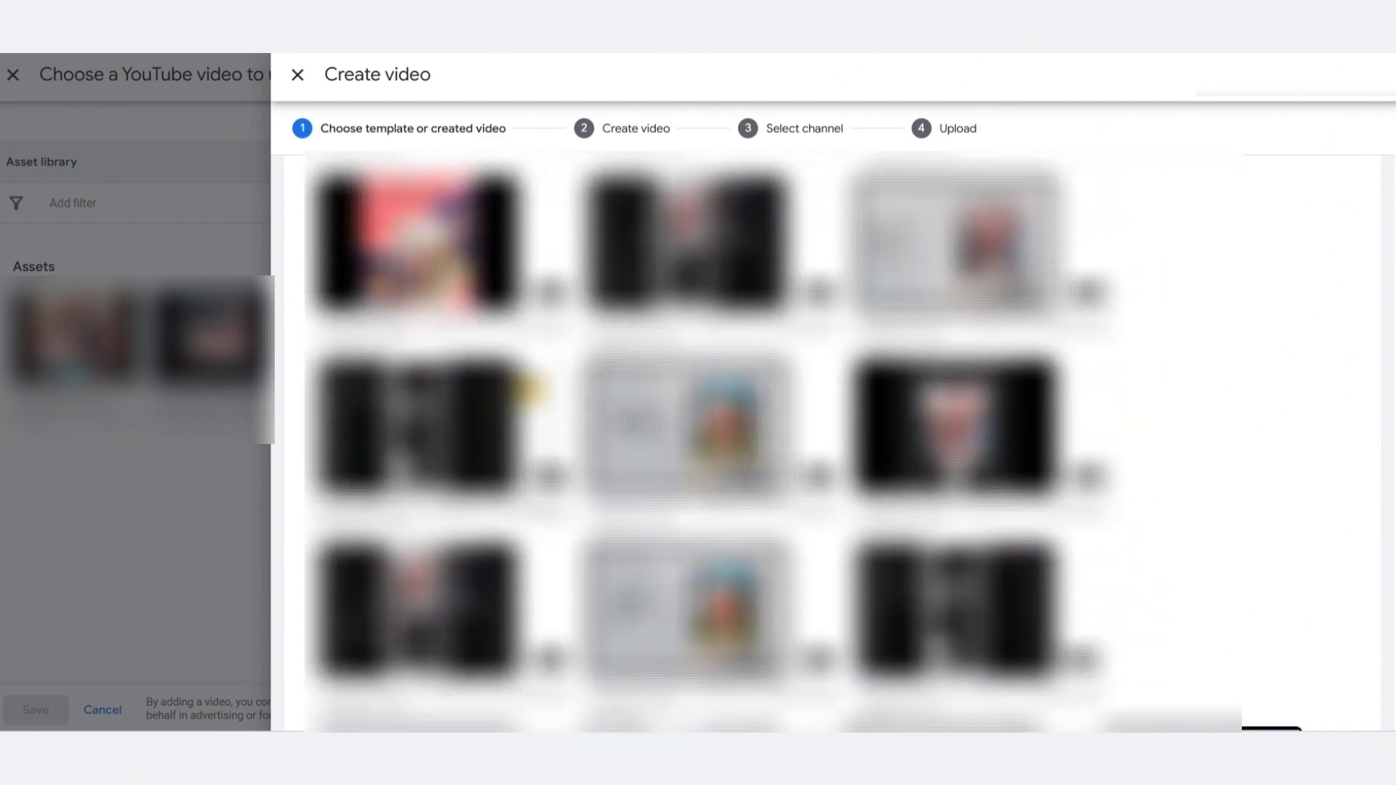
{"action": "scroll", "coordinate": [521, 386], "scroll_direction": "down", "scroll_amount": 3}
{"action": "scroll", "coordinate": [521, 385], "scroll_direction": "down", "scroll_amount": 6}
{"action": "scroll", "coordinate": [523, 378], "scroll_direction": "up", "scroll_amount": 3}
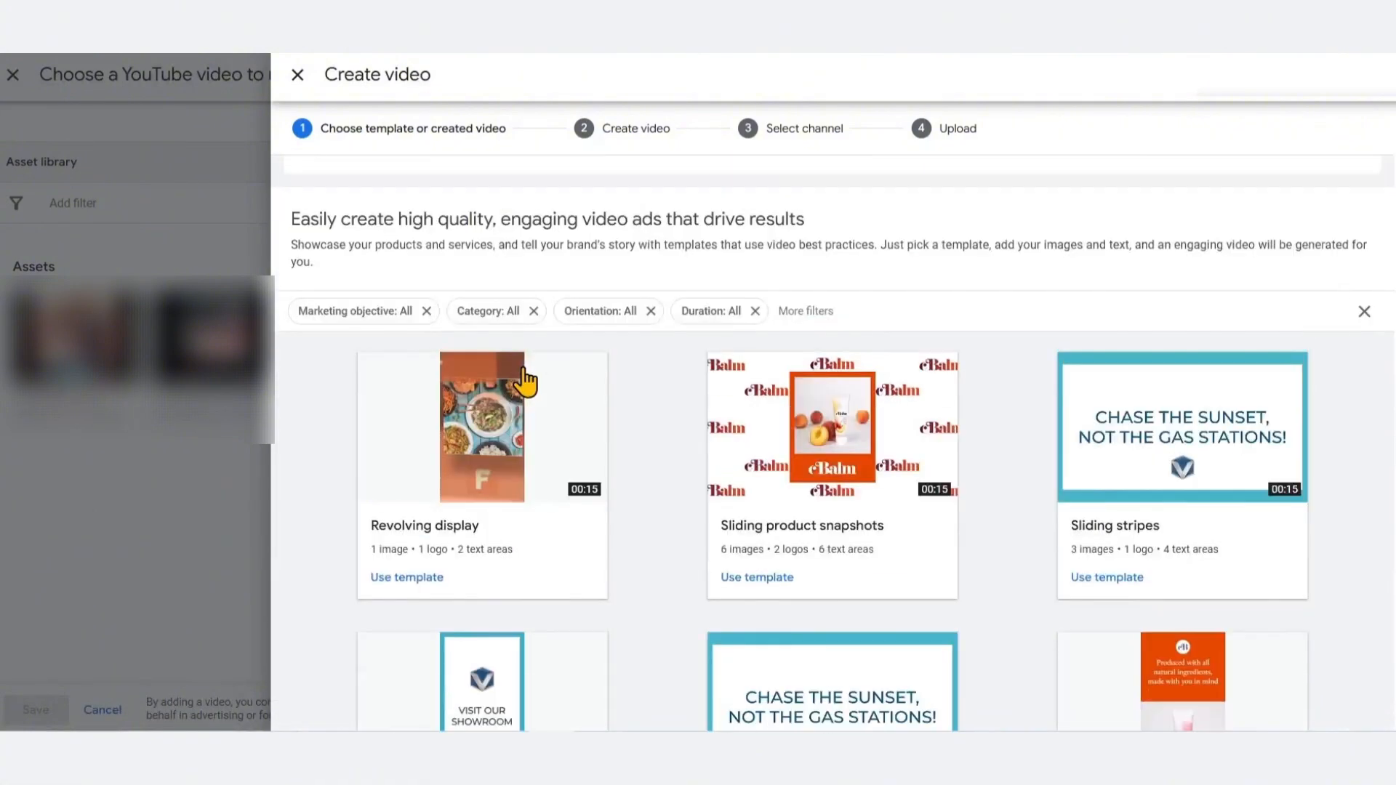
{"action": "scroll", "coordinate": [501, 353], "scroll_direction": "down", "scroll_amount": 3}
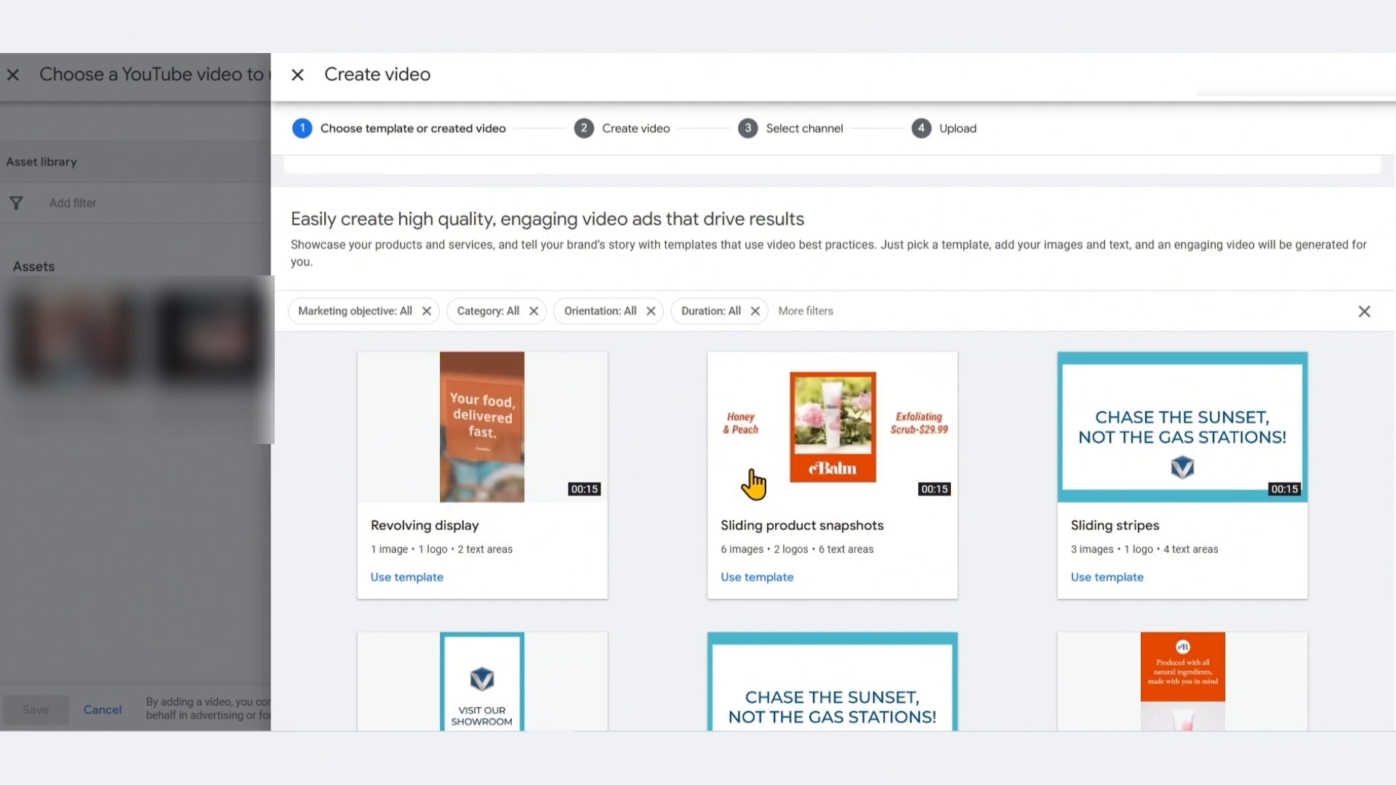
{"action": "scroll", "coordinate": [1082, 538], "scroll_direction": "down", "scroll_amount": 4}
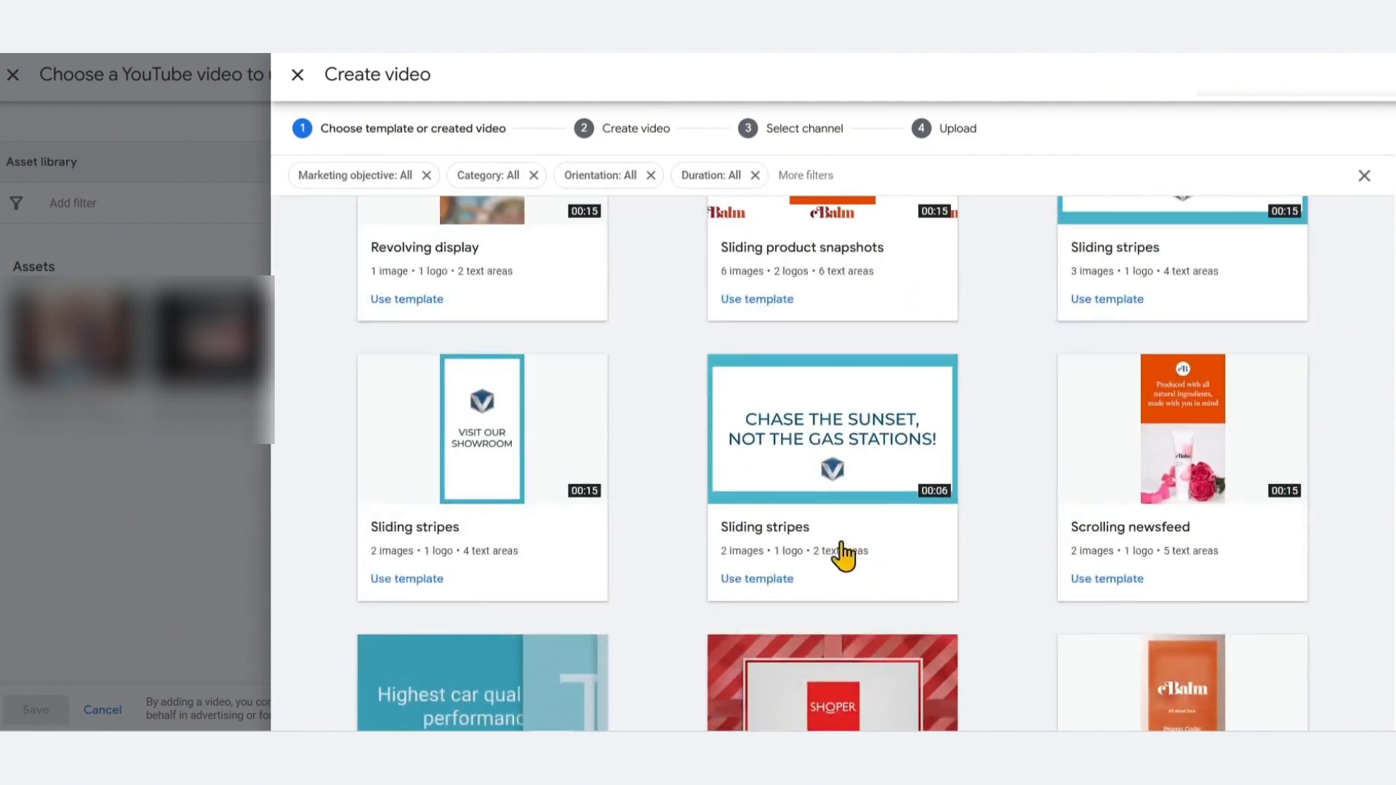
{"action": "scroll", "coordinate": [848, 555], "scroll_direction": "up", "scroll_amount": 4}
{"action": "scroll", "coordinate": [615, 558], "scroll_direction": "down", "scroll_amount": 2}
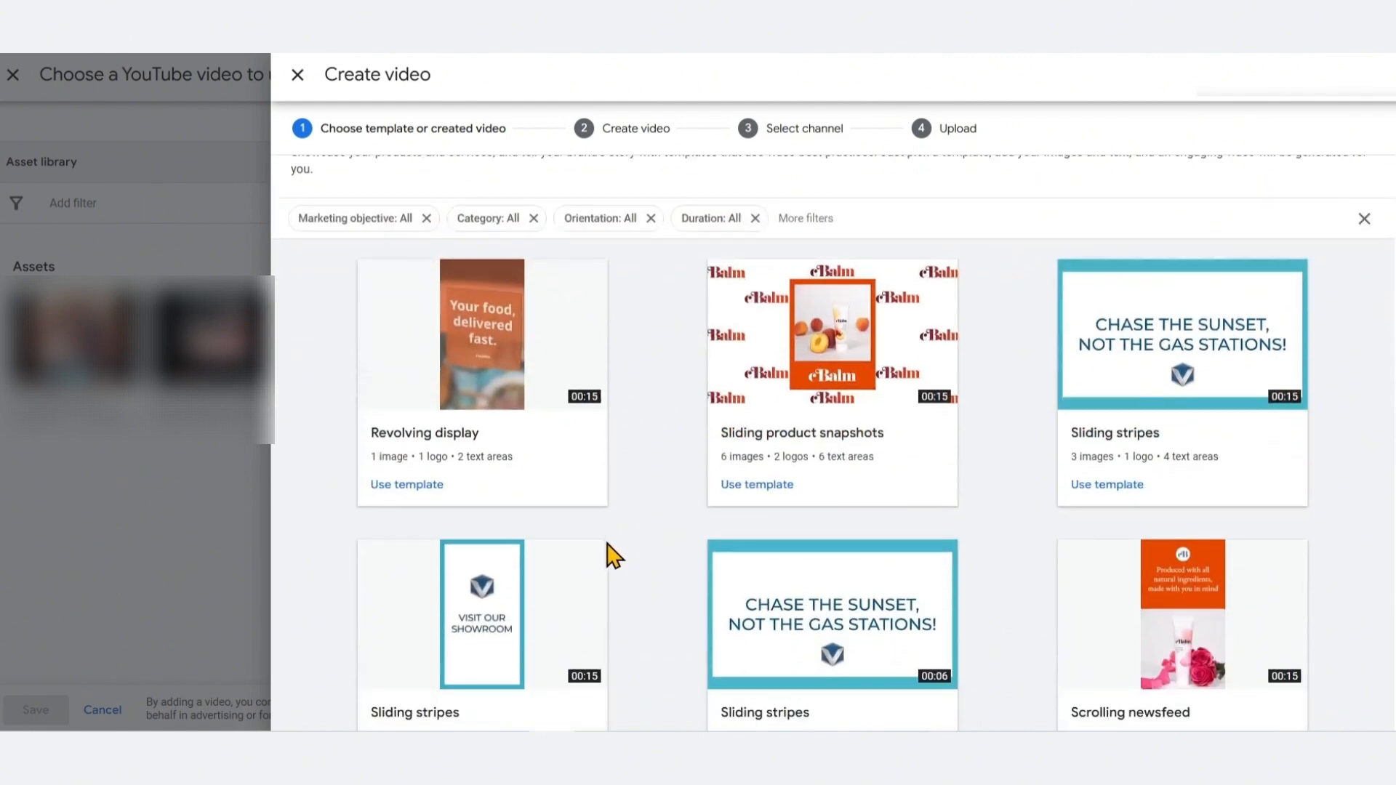
{"action": "scroll", "coordinate": [1002, 539], "scroll_direction": "down", "scroll_amount": 1}
{"action": "scroll", "coordinate": [1002, 538], "scroll_direction": "down", "scroll_amount": 1}
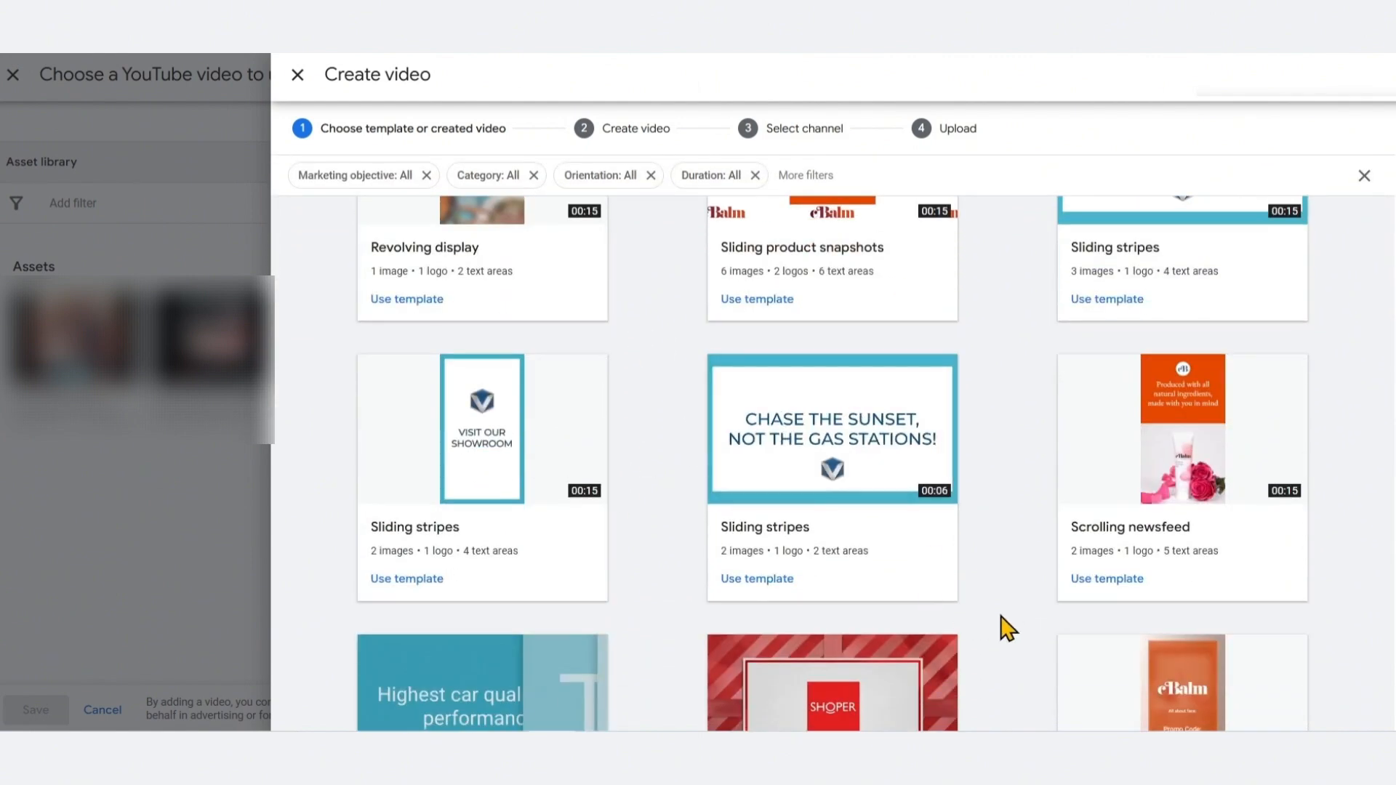
{"action": "scroll", "coordinate": [1151, 613], "scroll_direction": "up", "scroll_amount": 3}
Filter the video templates to marketing objective Sales and category Product
{"action": "left_click", "coordinate": [374, 405]}
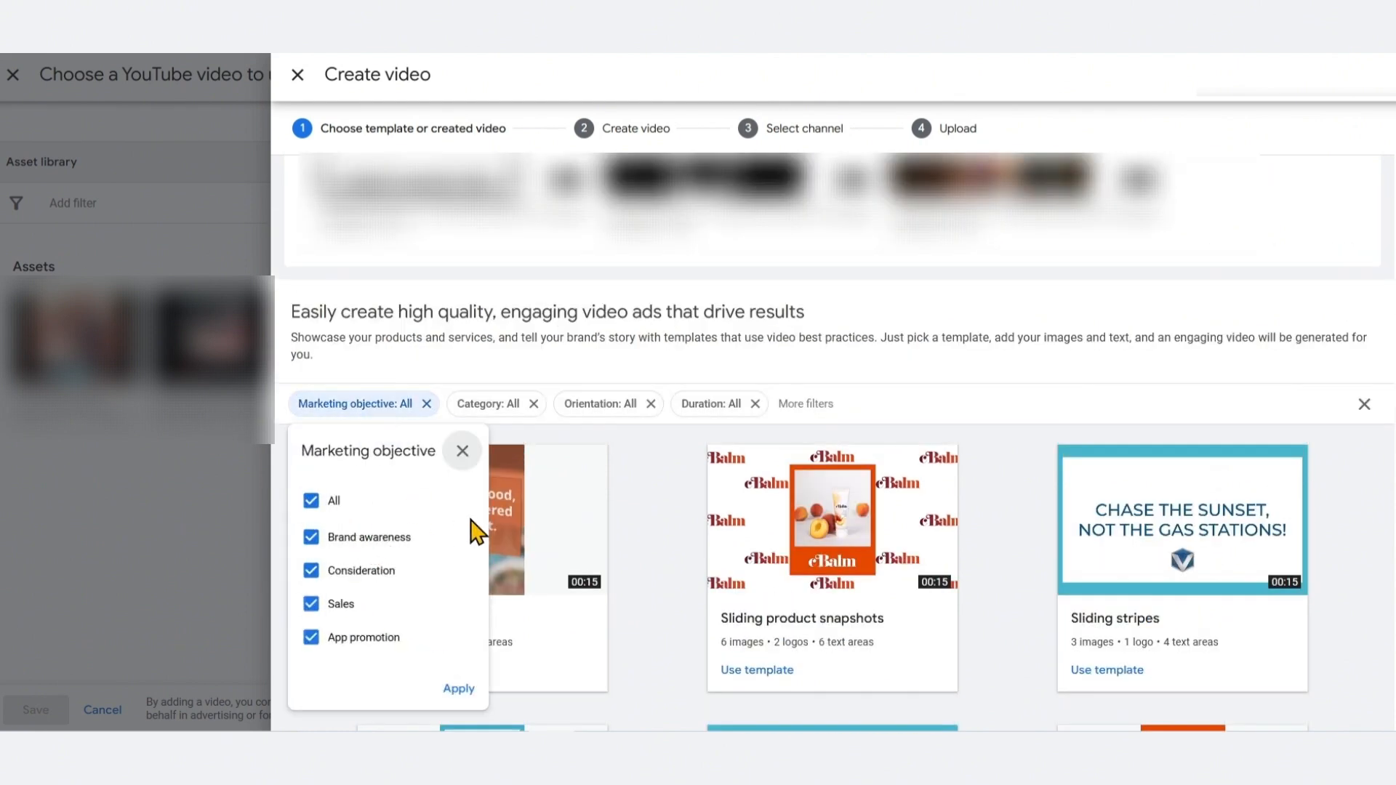
{"action": "left_click", "coordinate": [312, 500]}
{"action": "left_click", "coordinate": [311, 604]}
{"action": "left_click", "coordinate": [458, 688]}
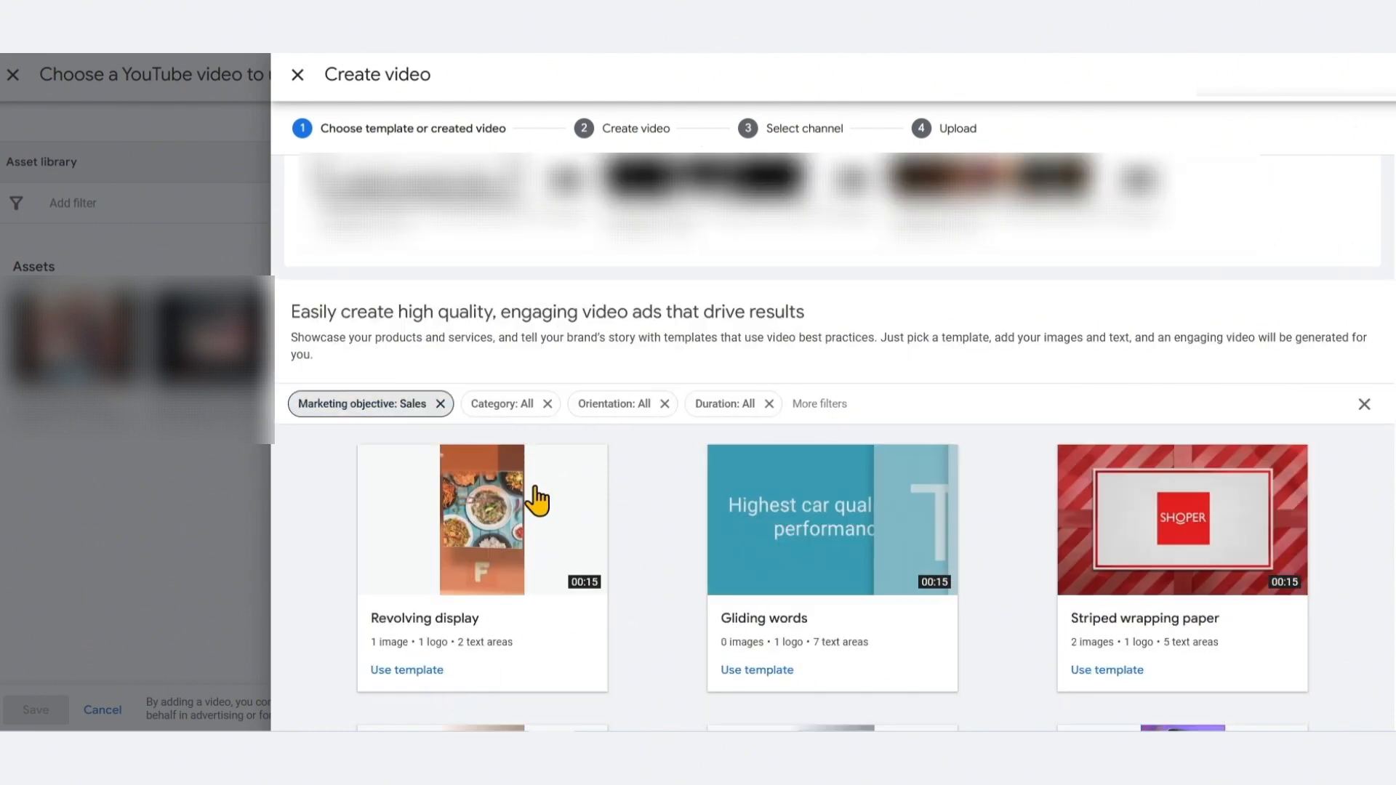
{"action": "left_click", "coordinate": [506, 403]}
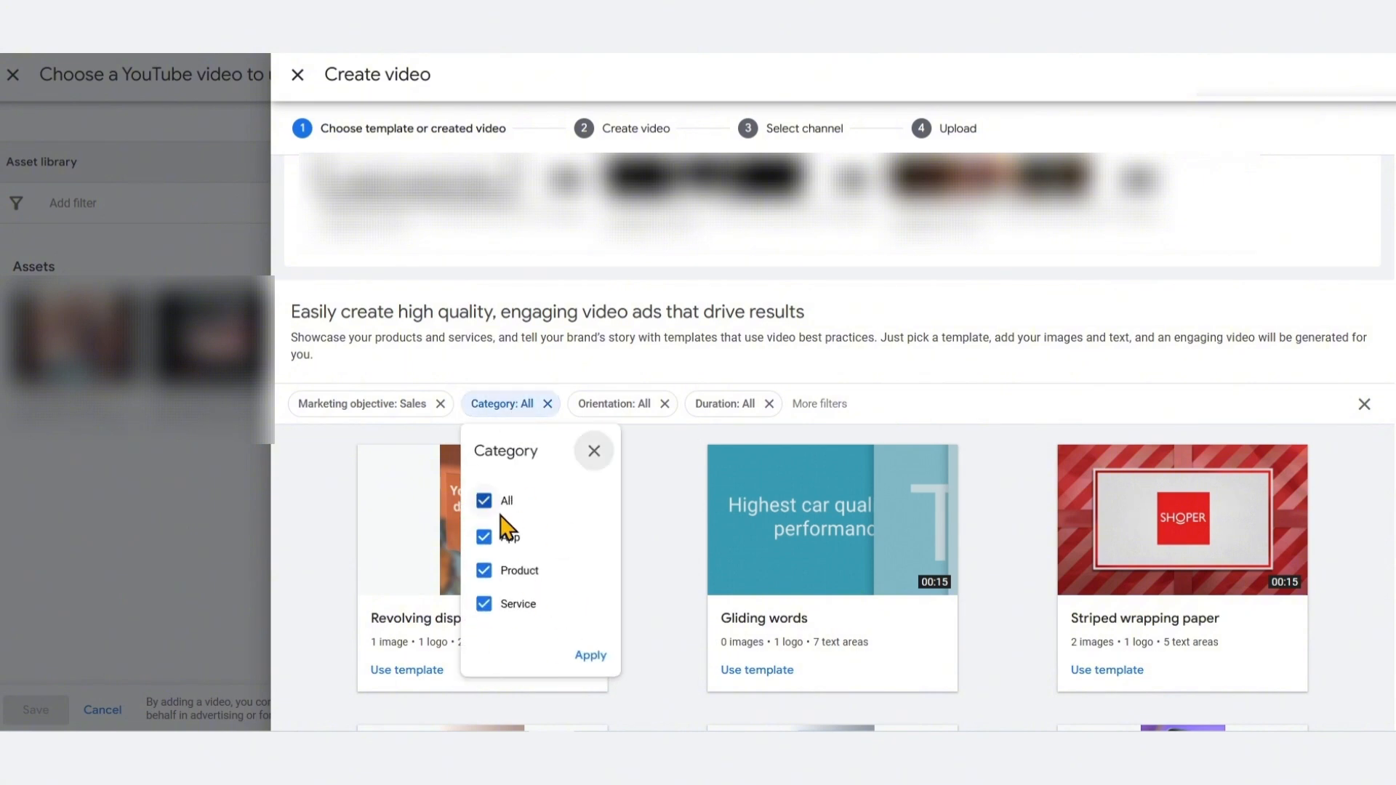
{"action": "left_click", "coordinate": [494, 500]}
{"action": "left_click", "coordinate": [484, 570]}
{"action": "left_click", "coordinate": [589, 656]}
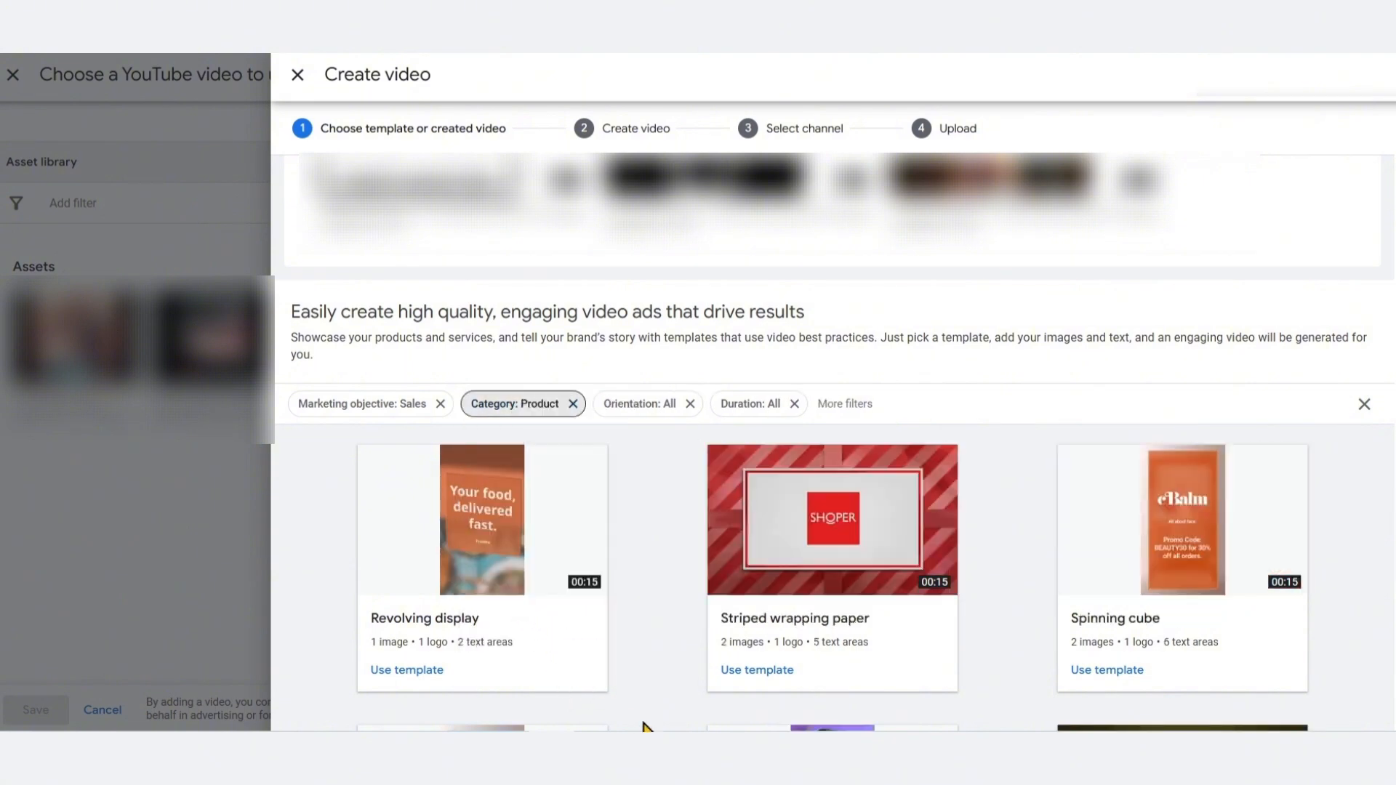
Review the orientation and duration filter options and browse the filtered templates
{"action": "left_click", "coordinate": [649, 405]}
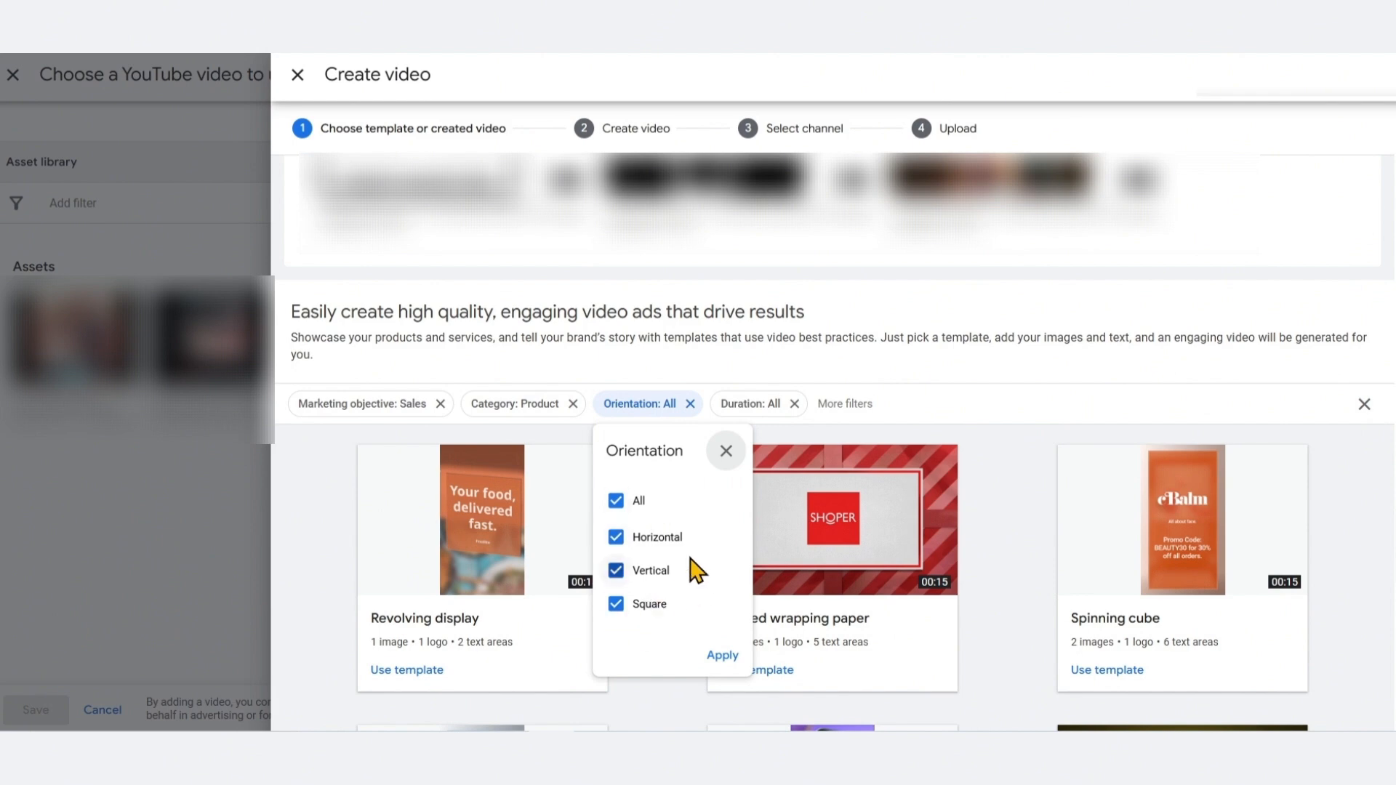
{"action": "left_click", "coordinate": [764, 406]}
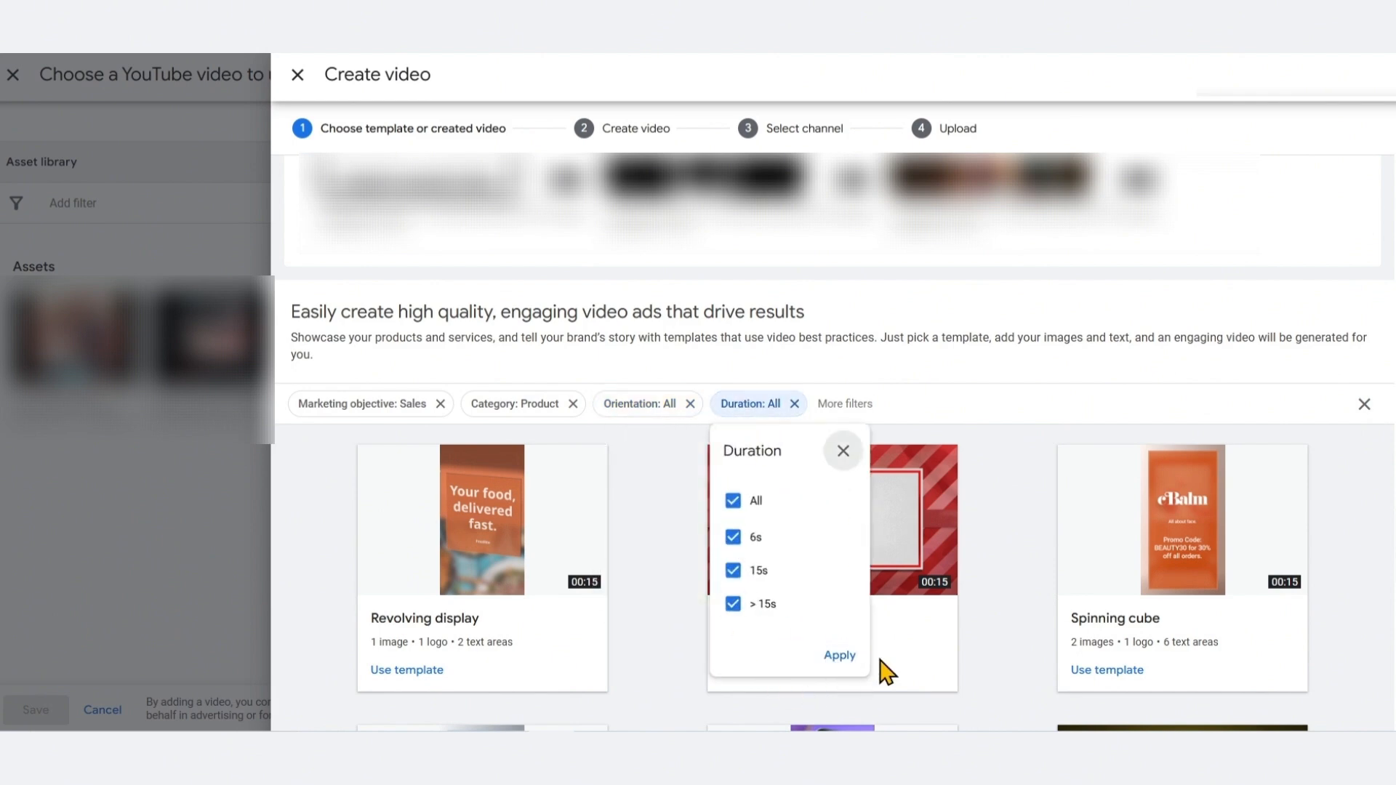
{"action": "left_click", "coordinate": [967, 397]}
{"action": "scroll", "coordinate": [1040, 578], "scroll_direction": "down", "scroll_amount": 3}
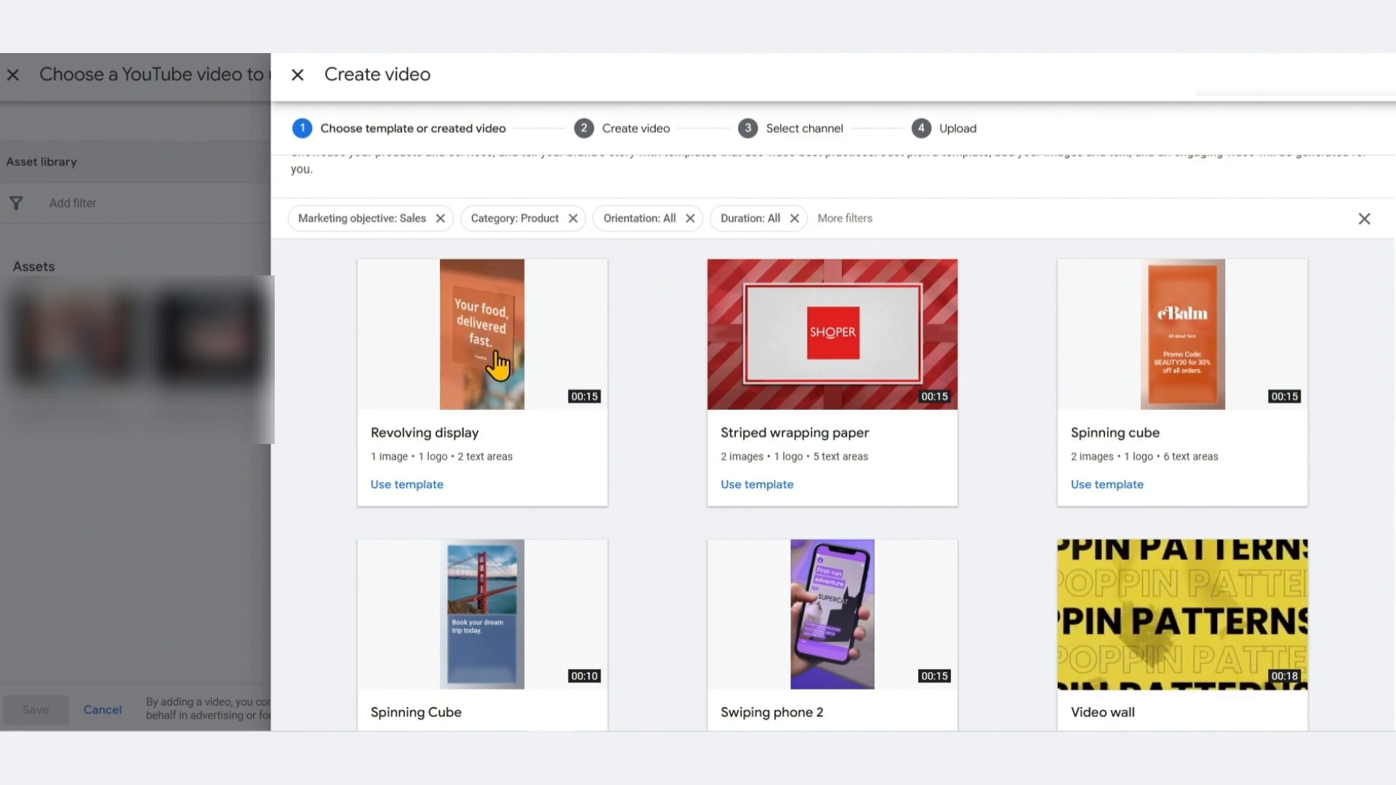
{"action": "scroll", "coordinate": [499, 365], "scroll_direction": "down", "scroll_amount": 2}
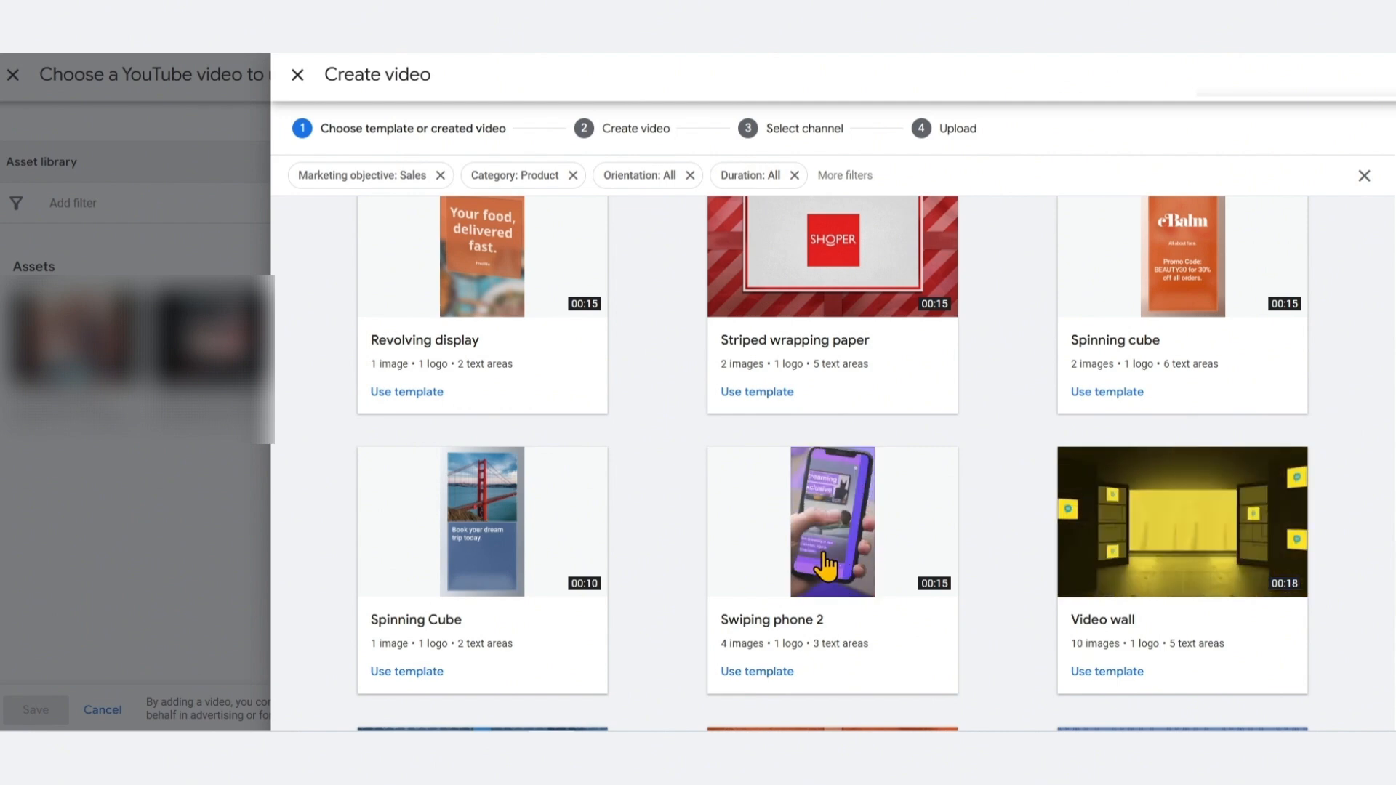
{"action": "scroll", "coordinate": [888, 553], "scroll_direction": "up", "scroll_amount": 1}
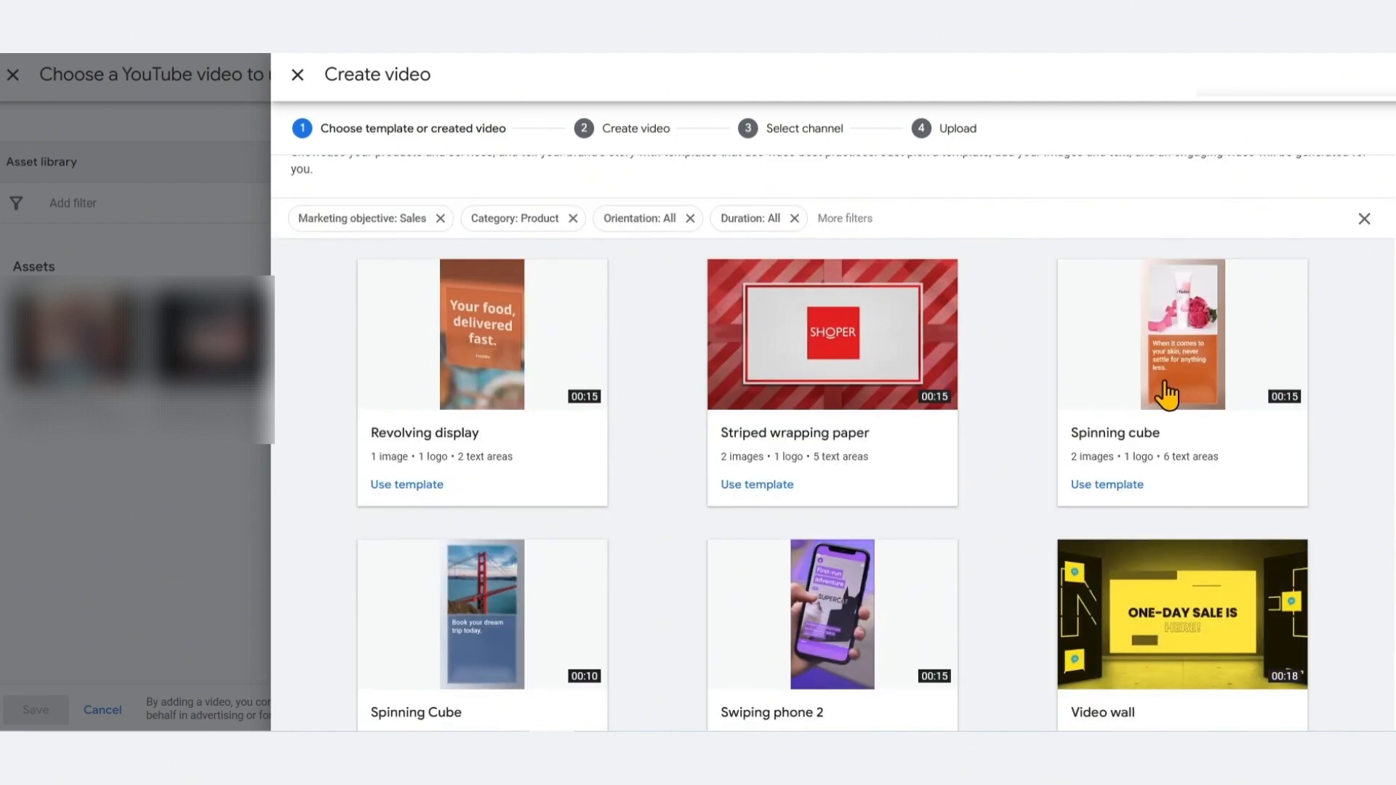
Open the Spinning cube template, step through its five storyboard scenes, and discard the new video
{"action": "left_click", "coordinate": [1108, 488]}
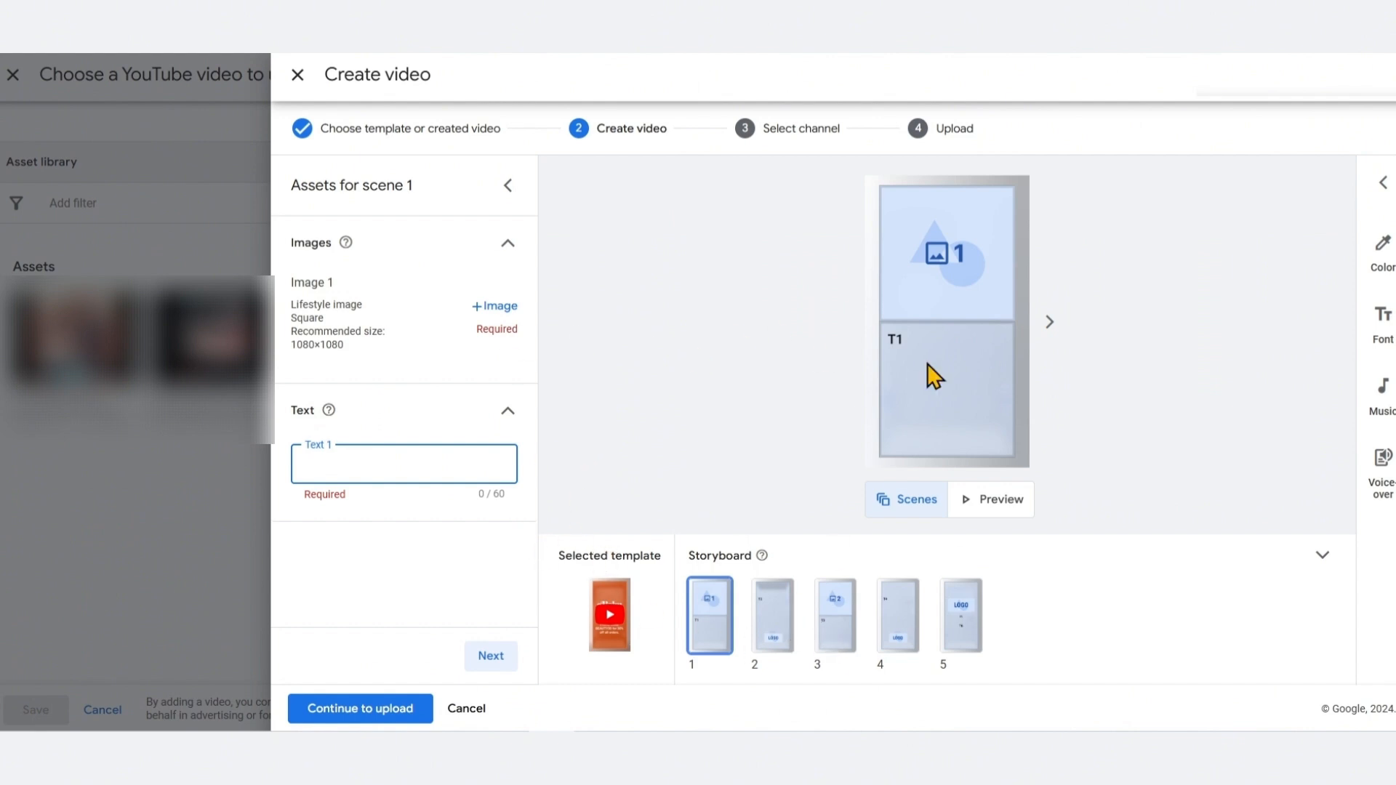
{"action": "left_click", "coordinate": [774, 625]}
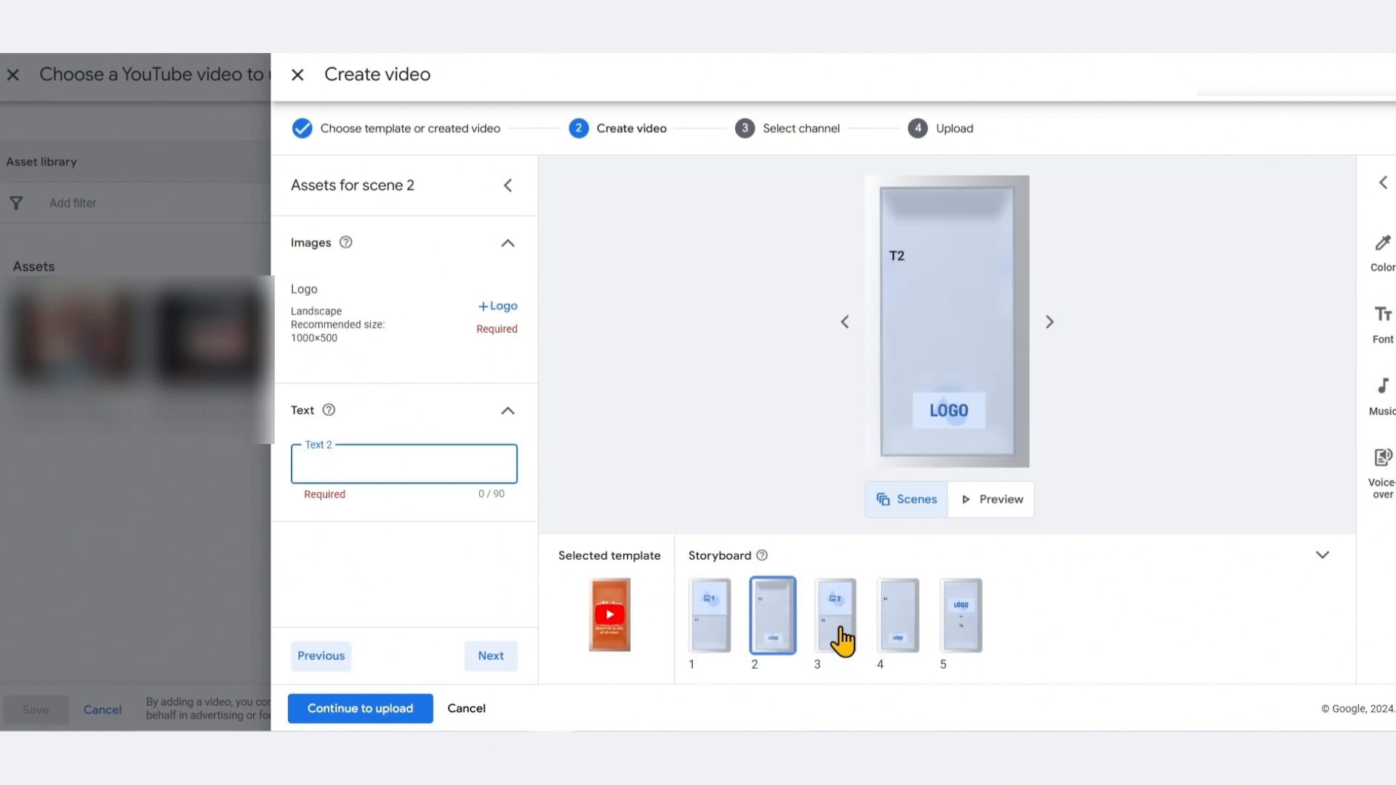
{"action": "left_click", "coordinate": [705, 623]}
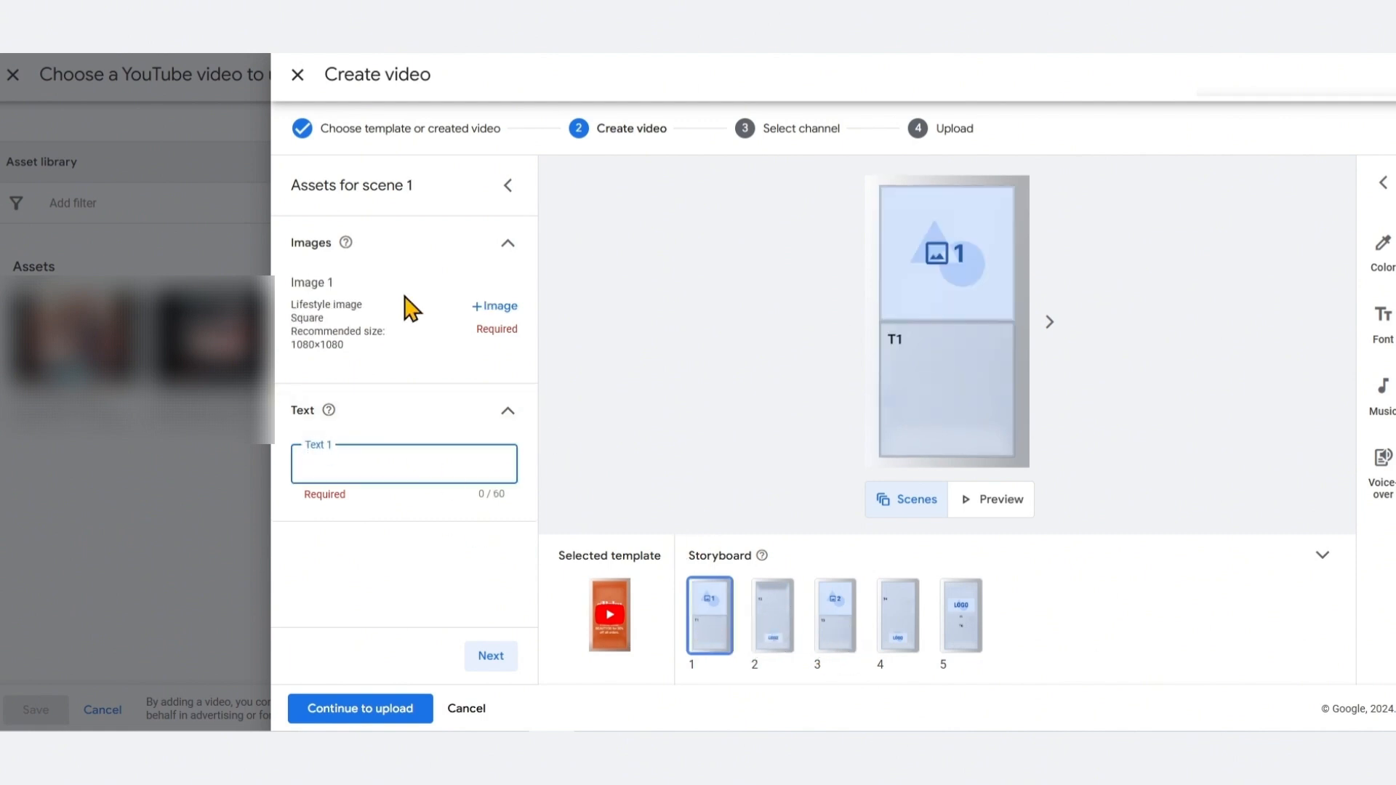
{"action": "left_click", "coordinate": [770, 622]}
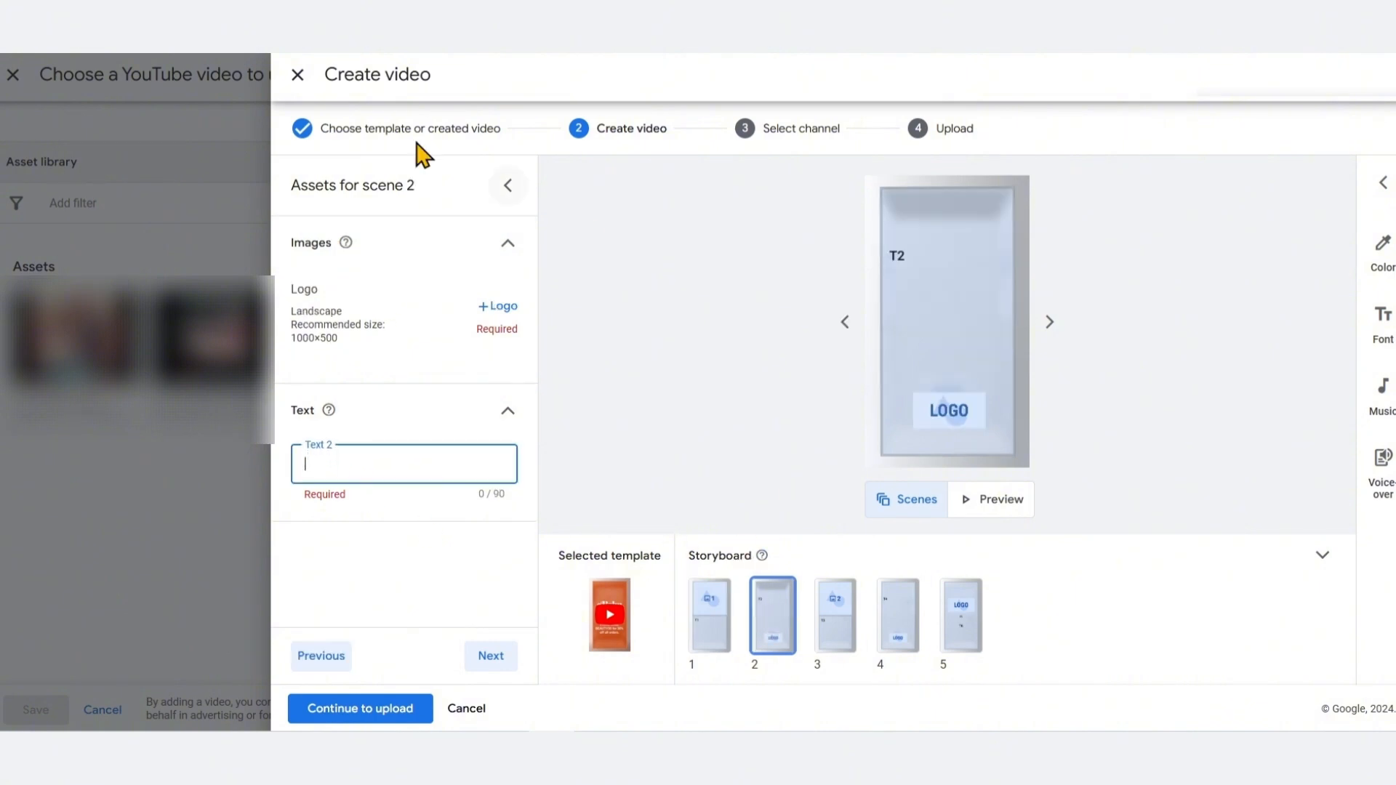
{"action": "left_click", "coordinate": [821, 608]}
{"action": "left_click", "coordinate": [899, 639]}
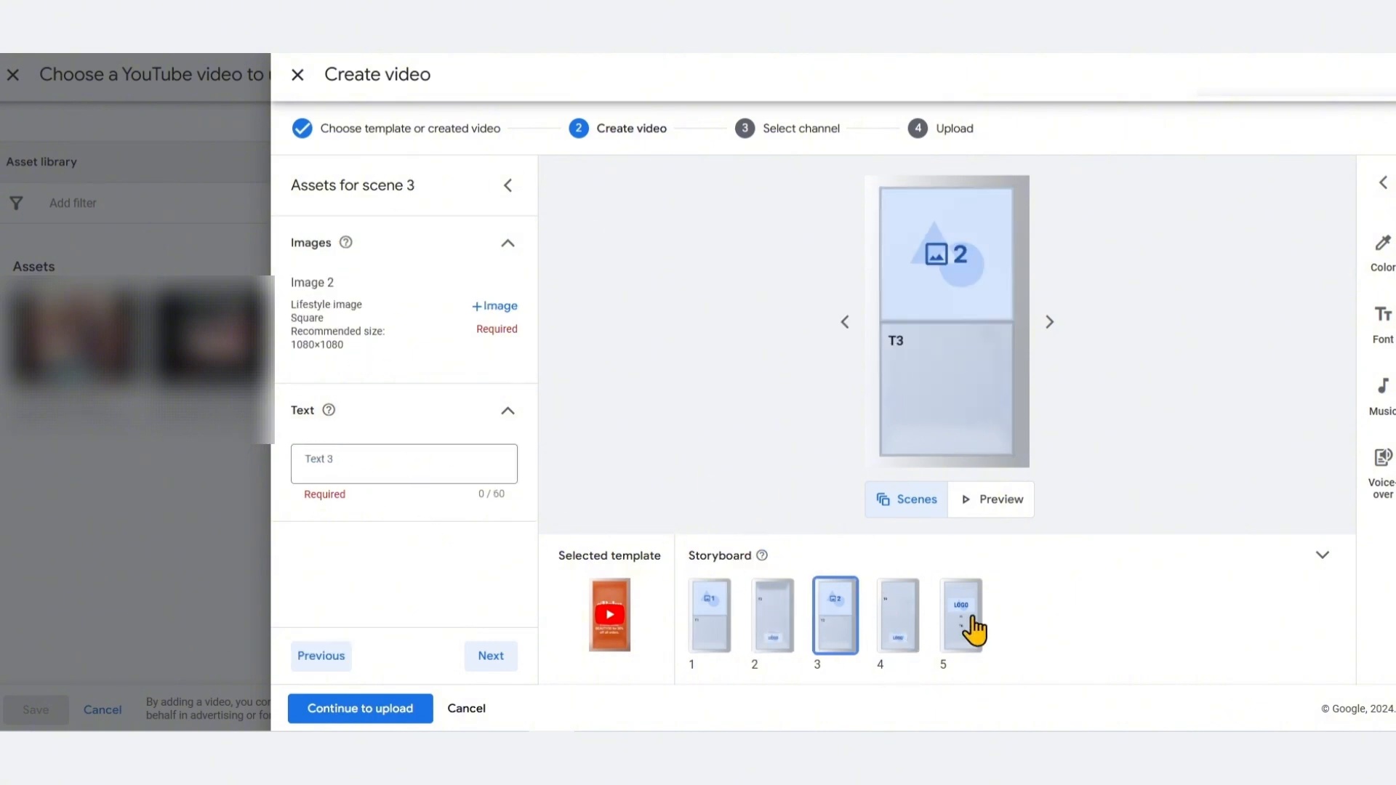
{"action": "left_click", "coordinate": [961, 620]}
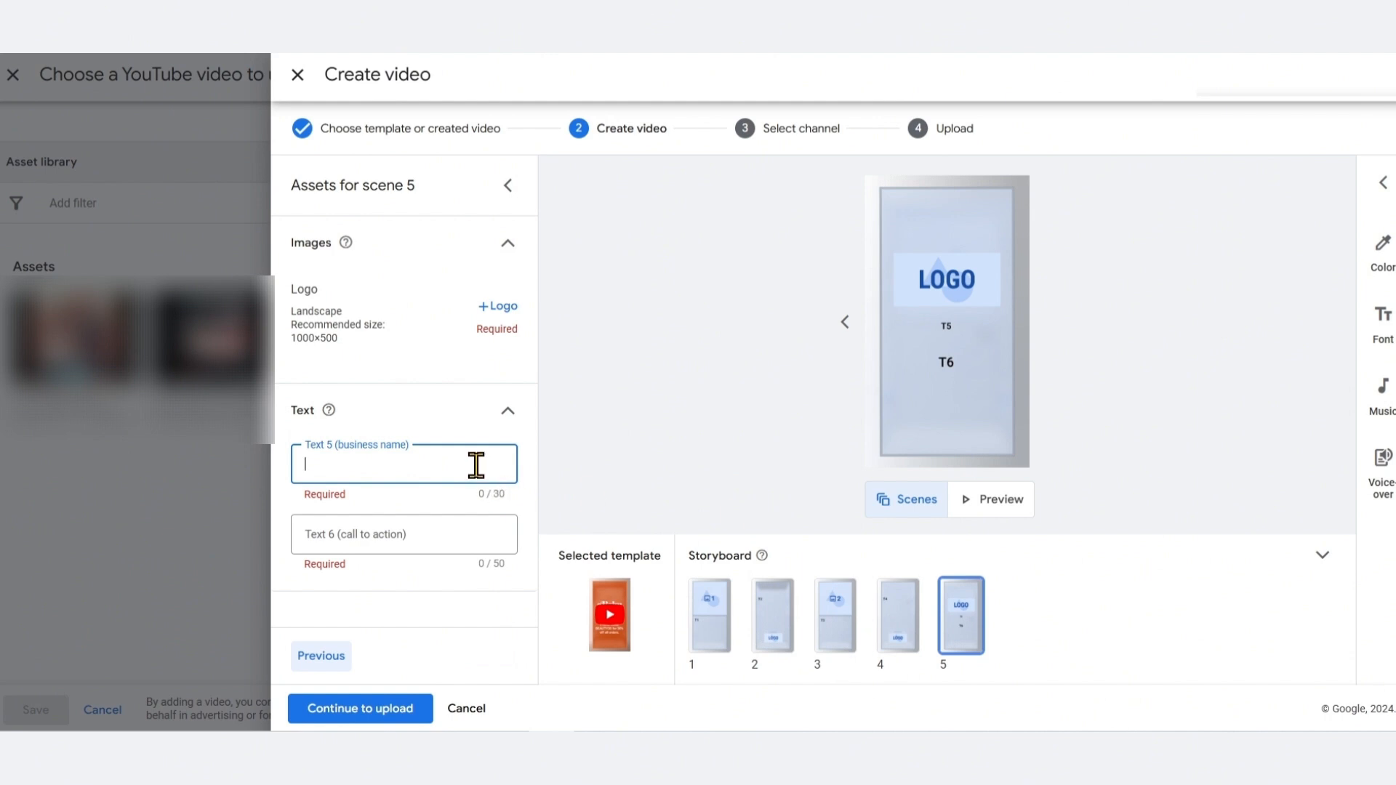
{"action": "left_click", "coordinate": [891, 629]}
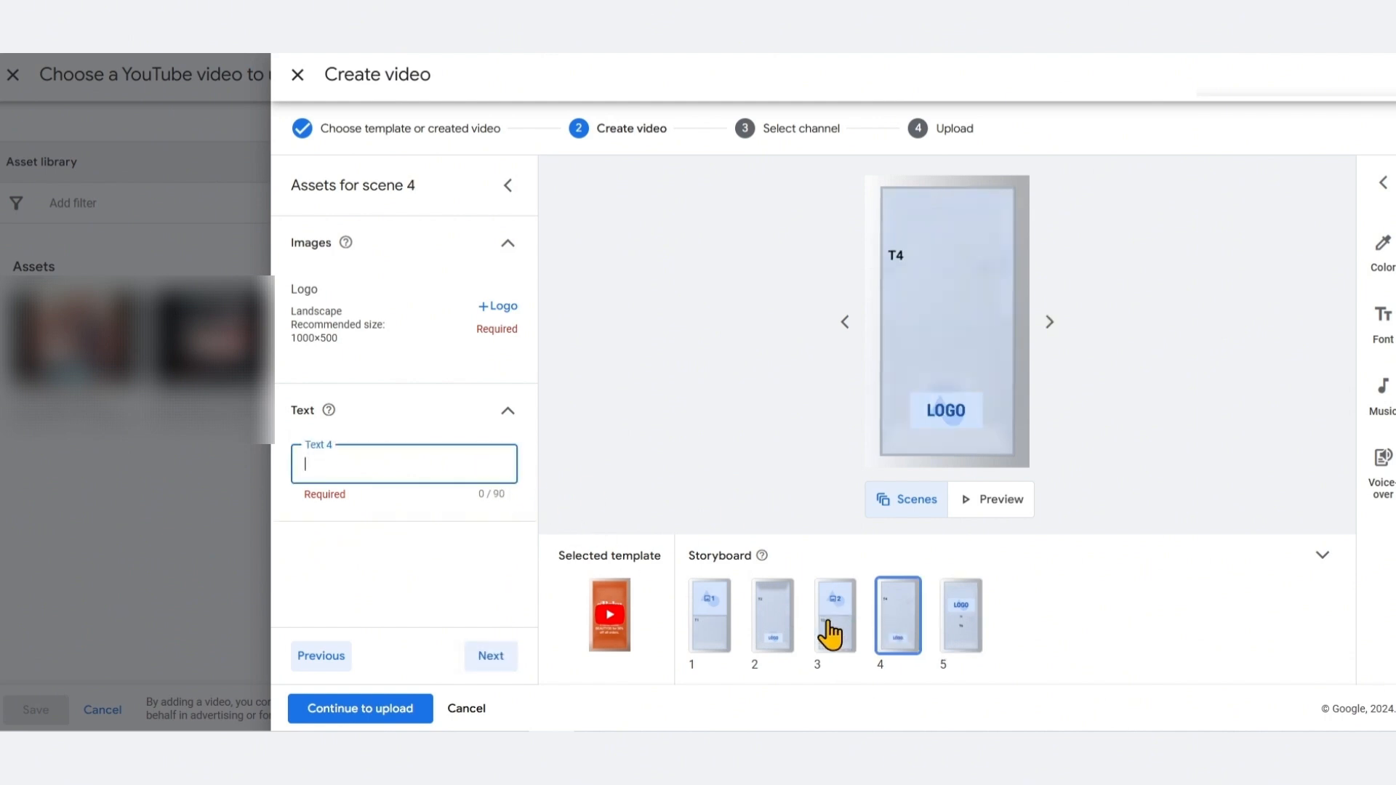
{"action": "left_click", "coordinate": [831, 632]}
{"action": "left_click", "coordinate": [767, 631]}
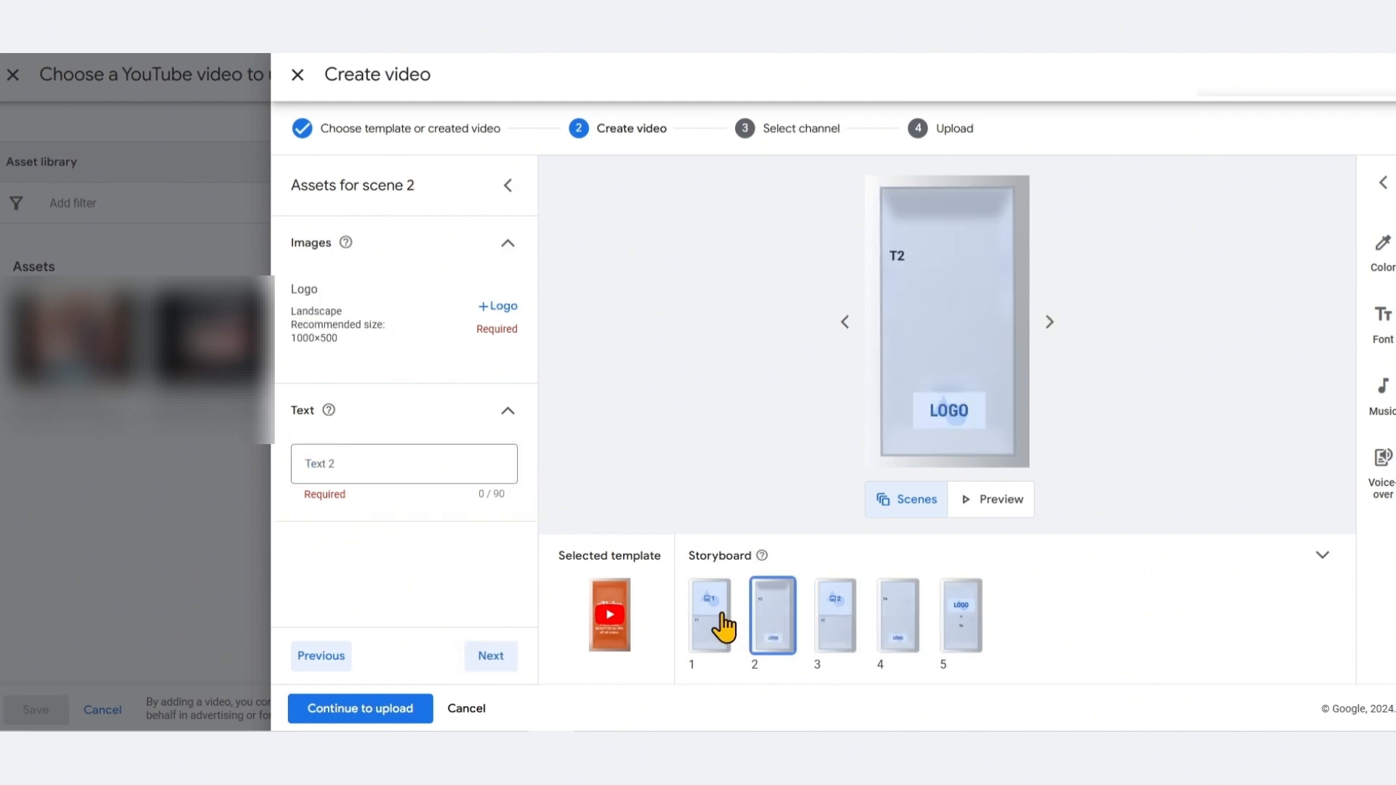
{"action": "left_click", "coordinate": [723, 626]}
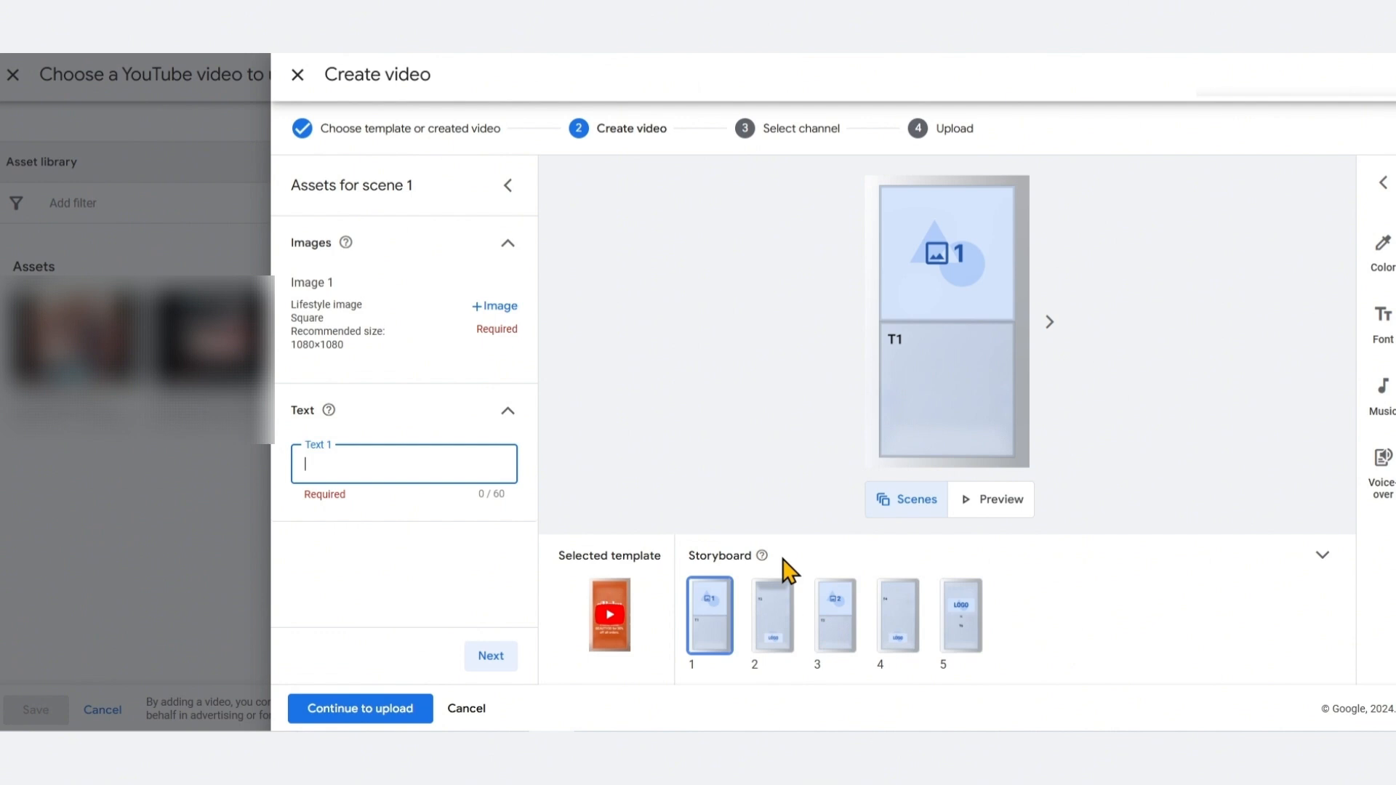
{"action": "left_click", "coordinate": [465, 709]}
{"action": "left_click", "coordinate": [300, 72]}
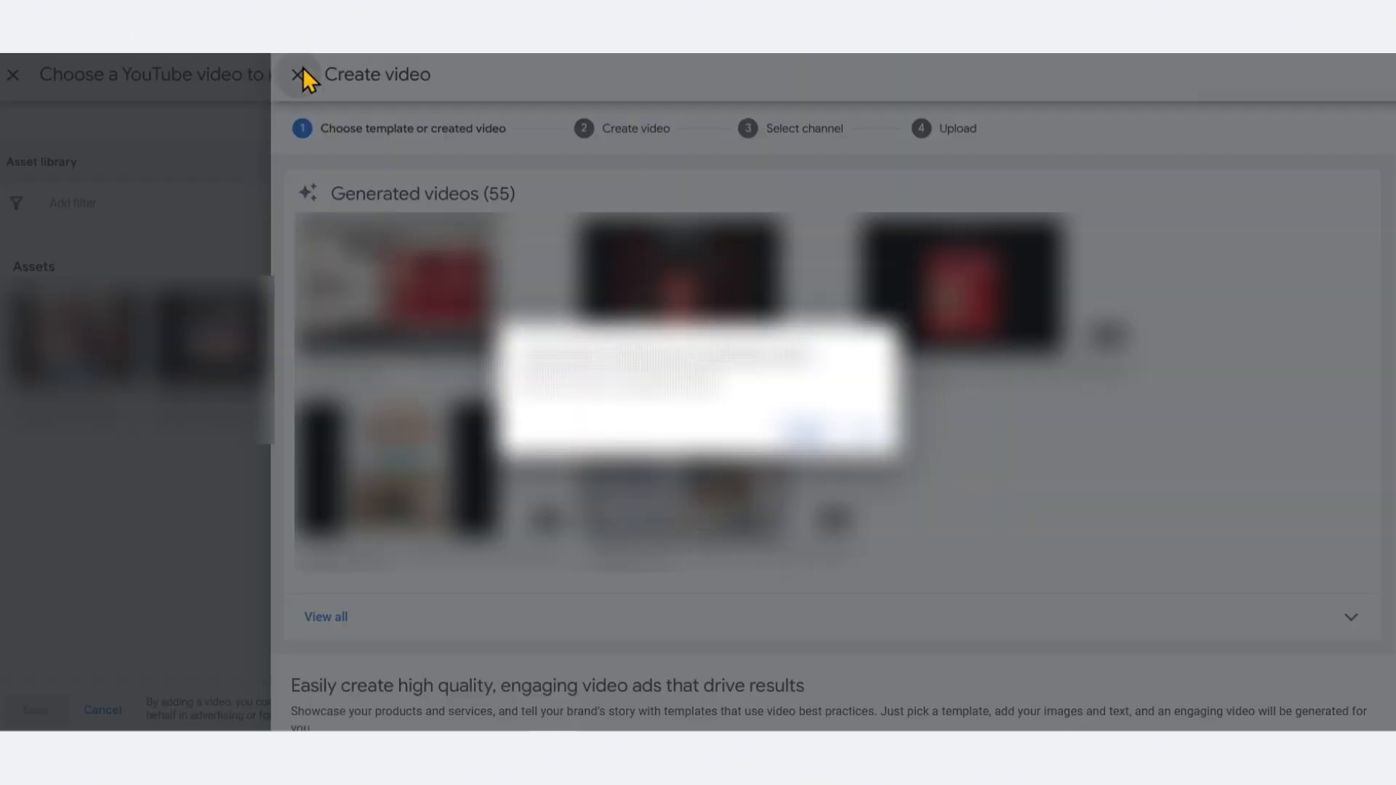
{"action": "left_click", "coordinate": [806, 434]}
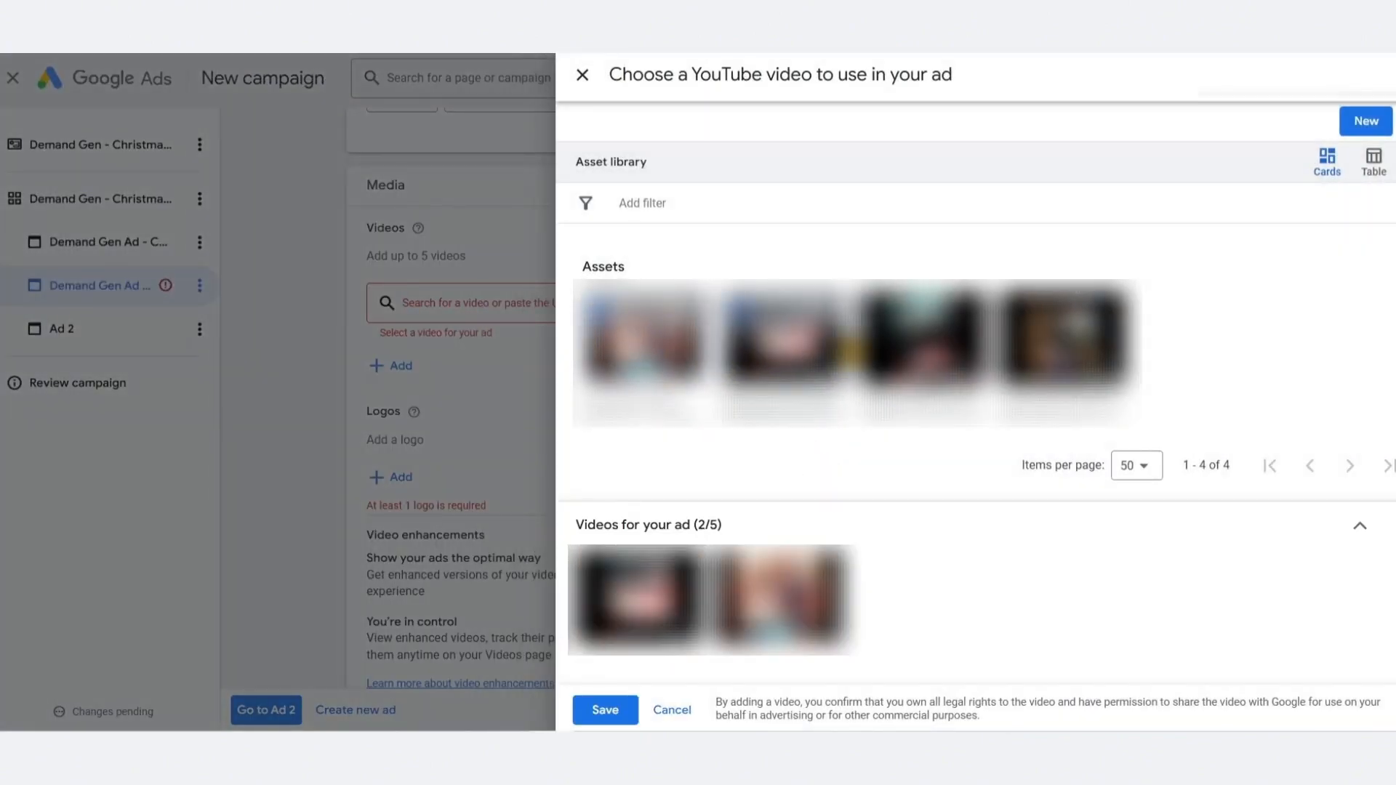
Add two more videos from the asset library to the ad and save the selection
{"action": "left_click", "coordinate": [883, 344]}
{"action": "left_click", "coordinate": [1024, 343]}
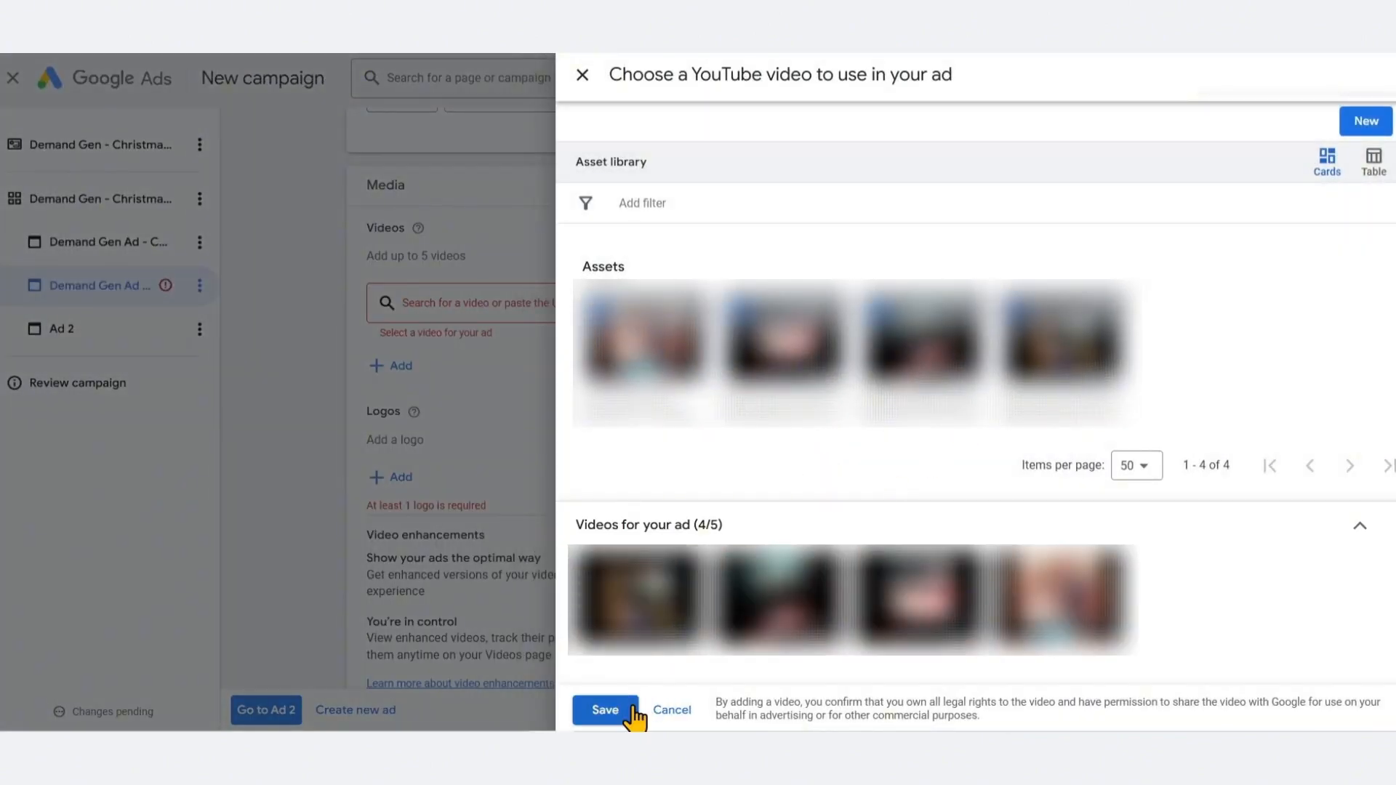
{"action": "left_click", "coordinate": [605, 710]}
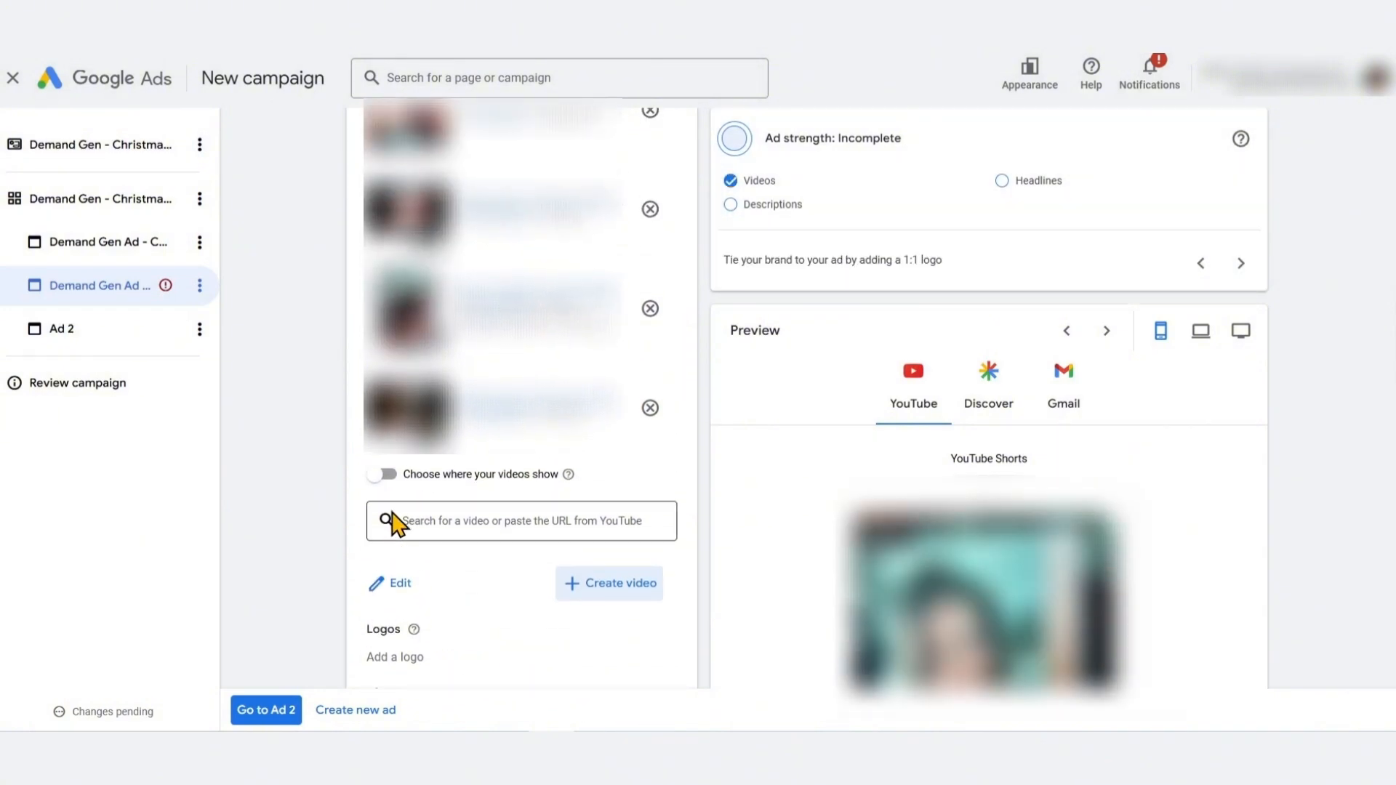
Toggle the option to choose where the videos show and review a video's placement options
{"action": "left_click", "coordinate": [384, 567]}
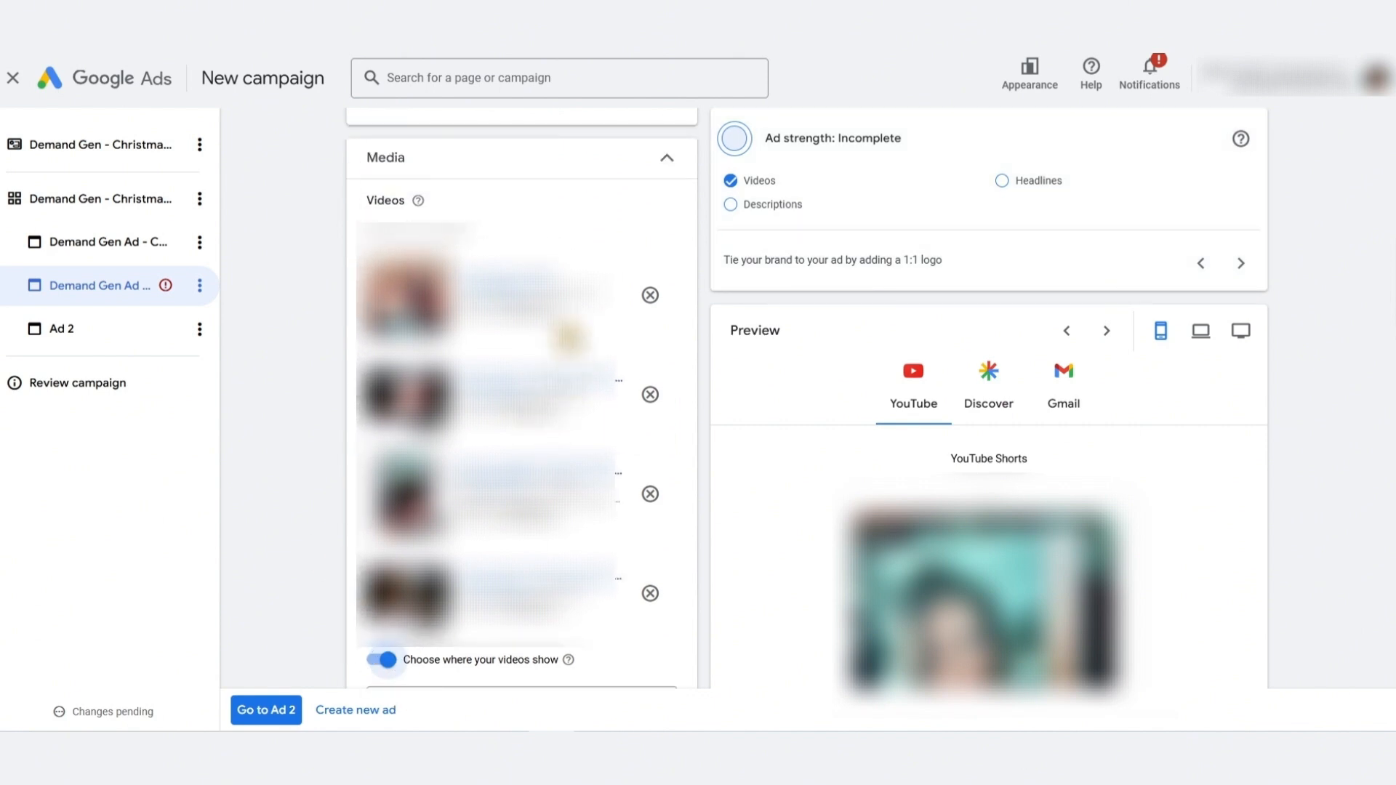
{"action": "left_click", "coordinate": [554, 319]}
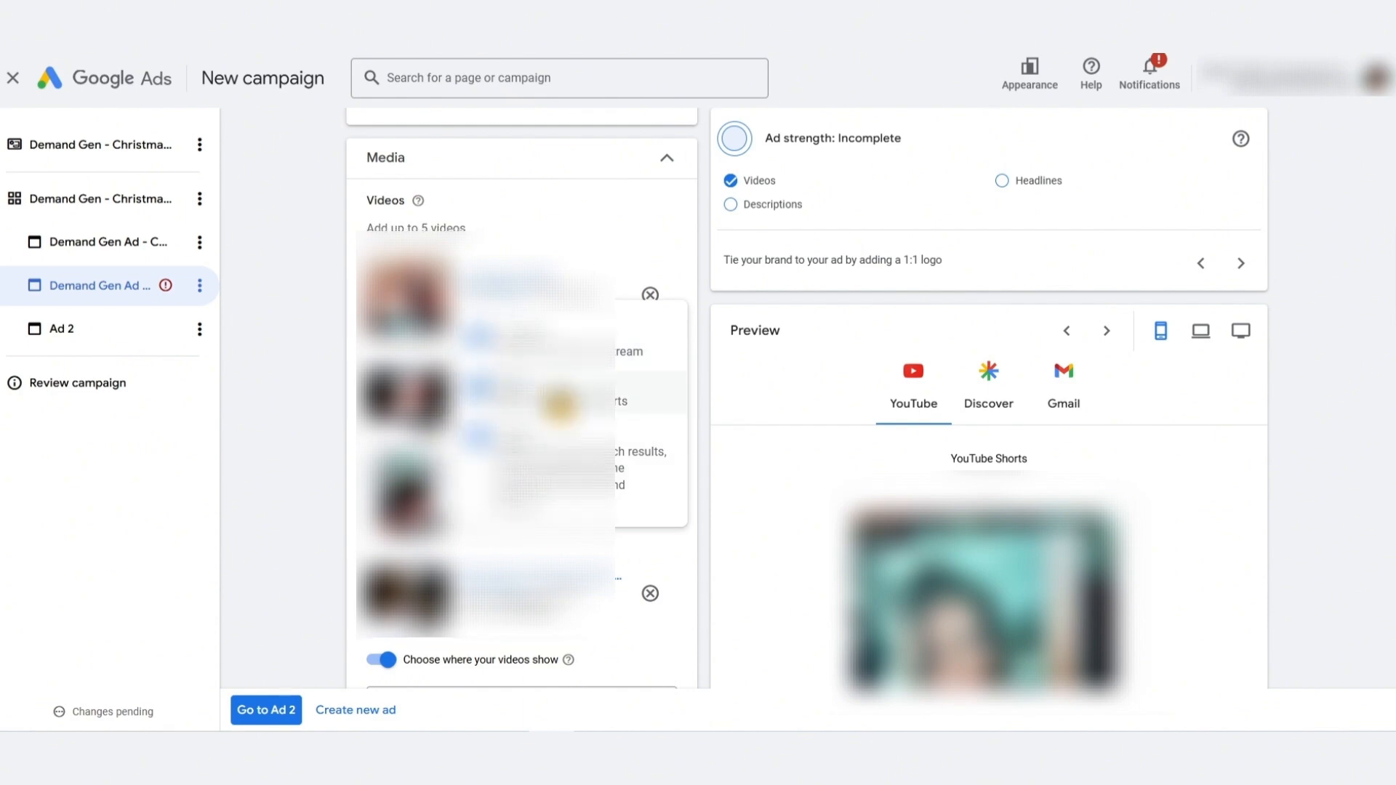
{"action": "left_click", "coordinate": [322, 415]}
{"action": "left_click", "coordinate": [374, 660]}
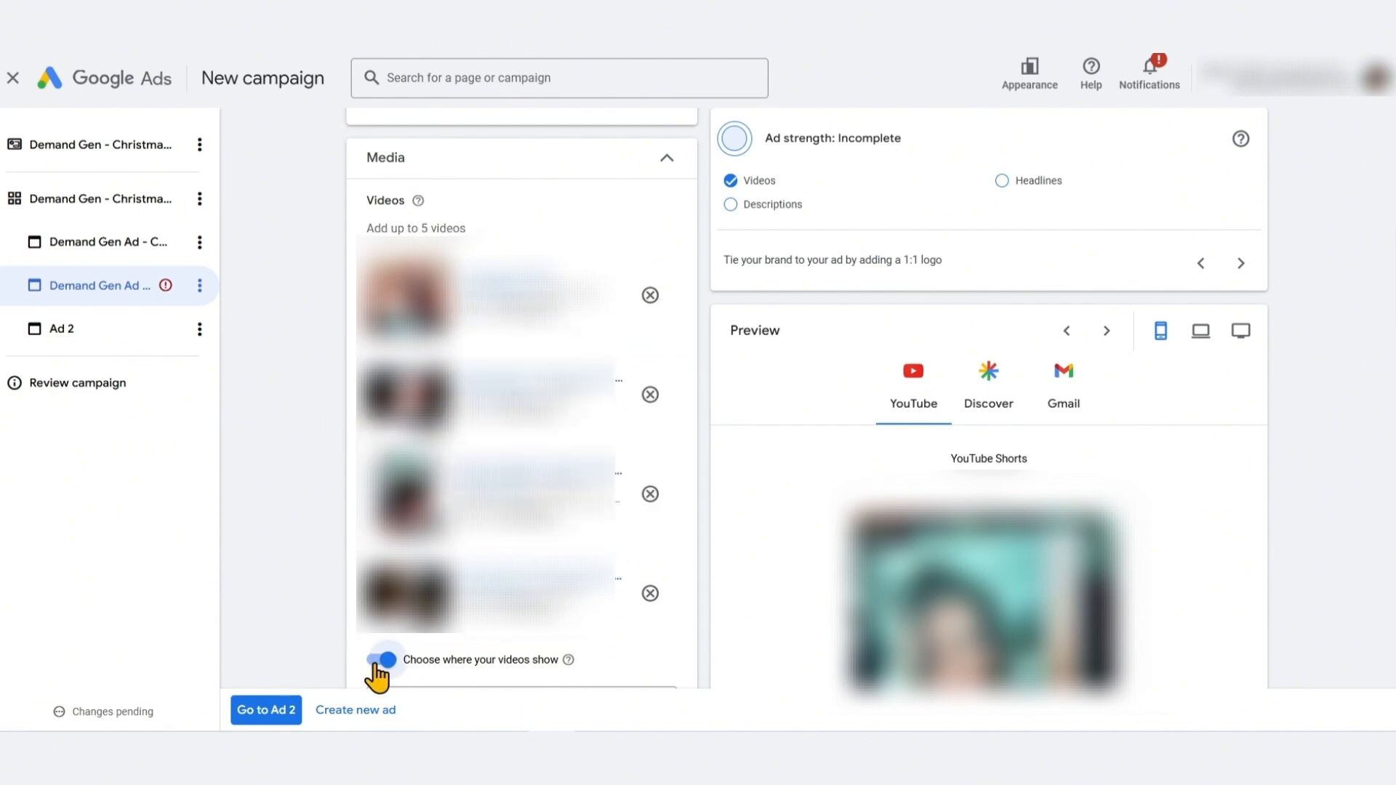
Add a logo to the video and products ad
{"action": "scroll", "coordinate": [338, 618], "scroll_direction": "down", "scroll_amount": 5}
{"action": "scroll", "coordinate": [349, 385], "scroll_direction": "down", "scroll_amount": 3}
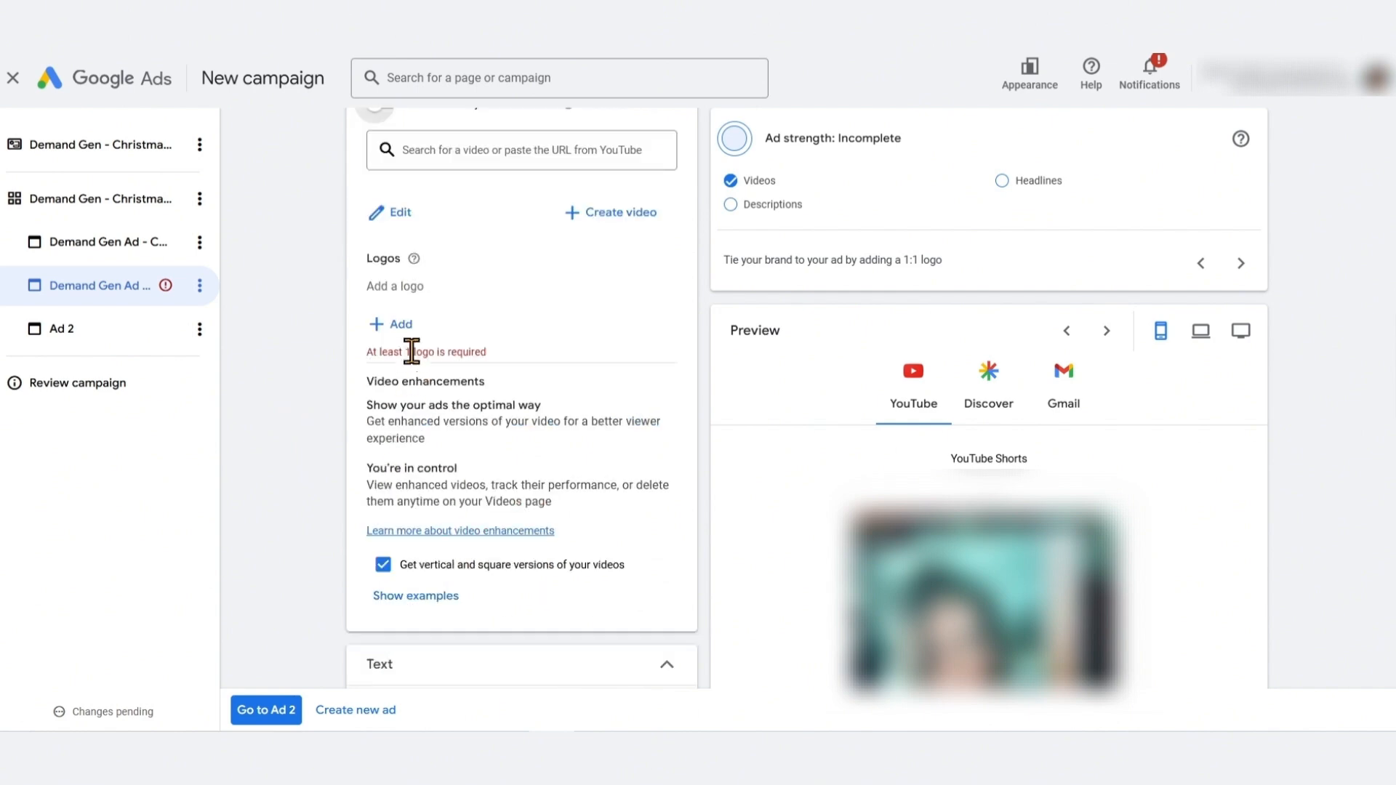
{"action": "left_click", "coordinate": [399, 329]}
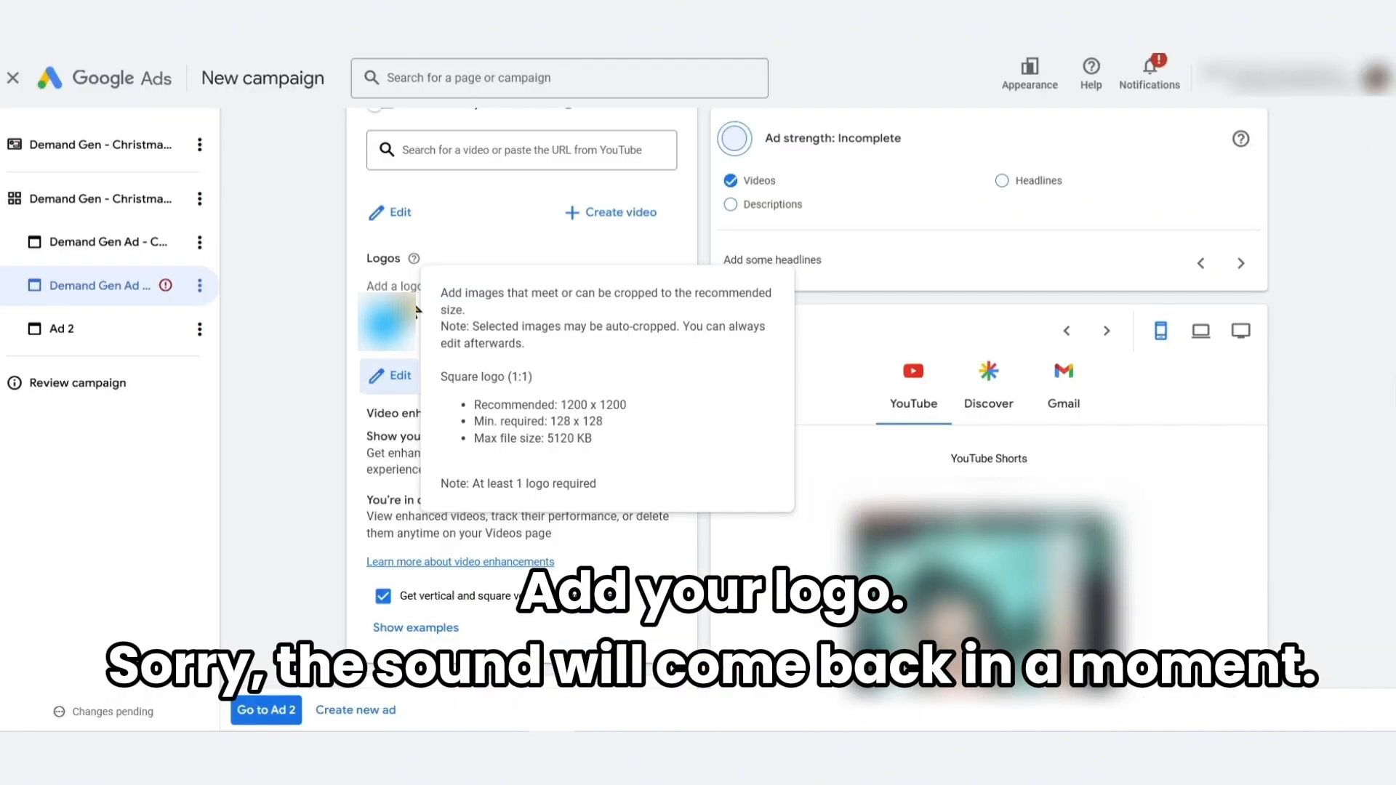
Review the video enhancement examples and the explanation of enhanced vertical and square versions
{"action": "scroll", "coordinate": [381, 355], "scroll_direction": "down", "scroll_amount": 1}
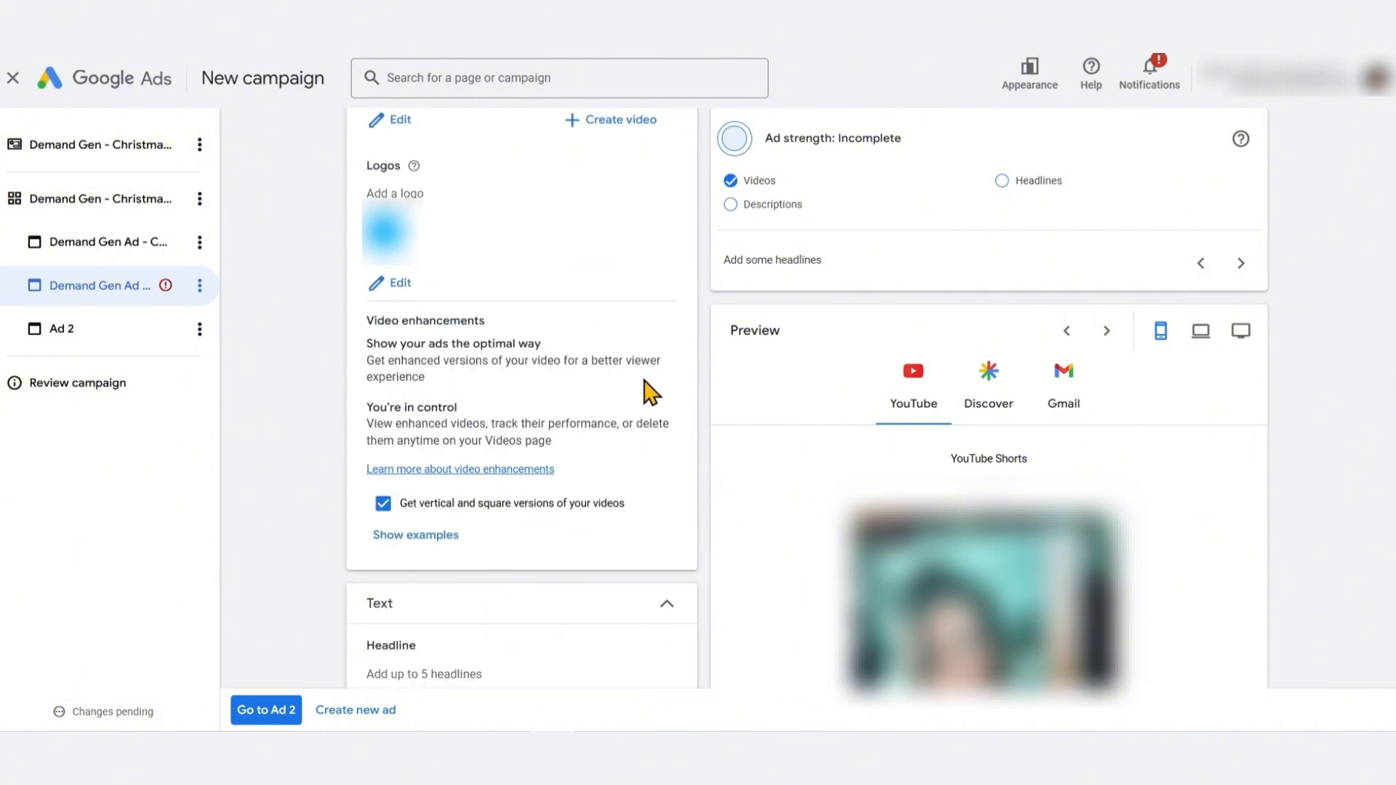
{"action": "left_click", "coordinate": [529, 509]}
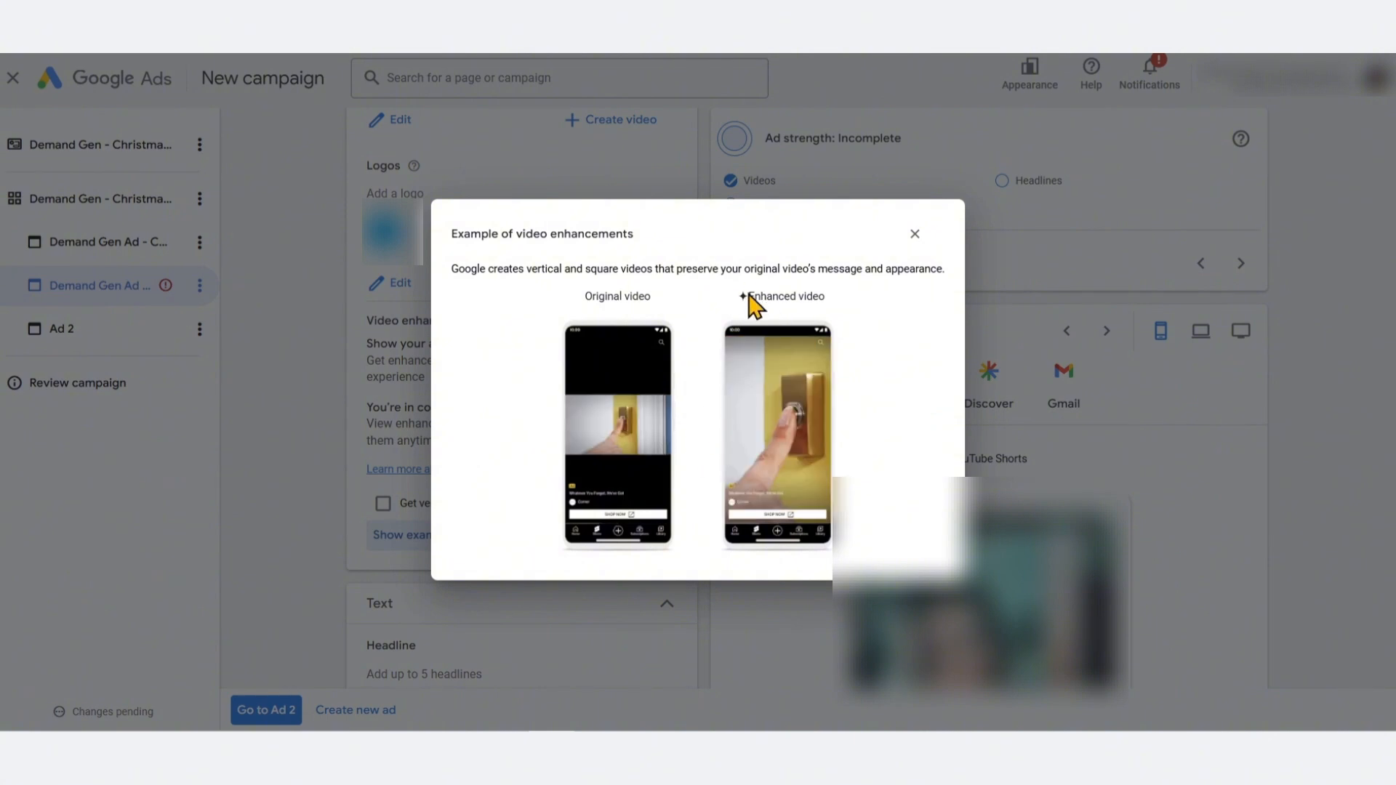
{"action": "left_click_drag", "start_coordinate": [749, 296], "coordinate": [849, 295]}
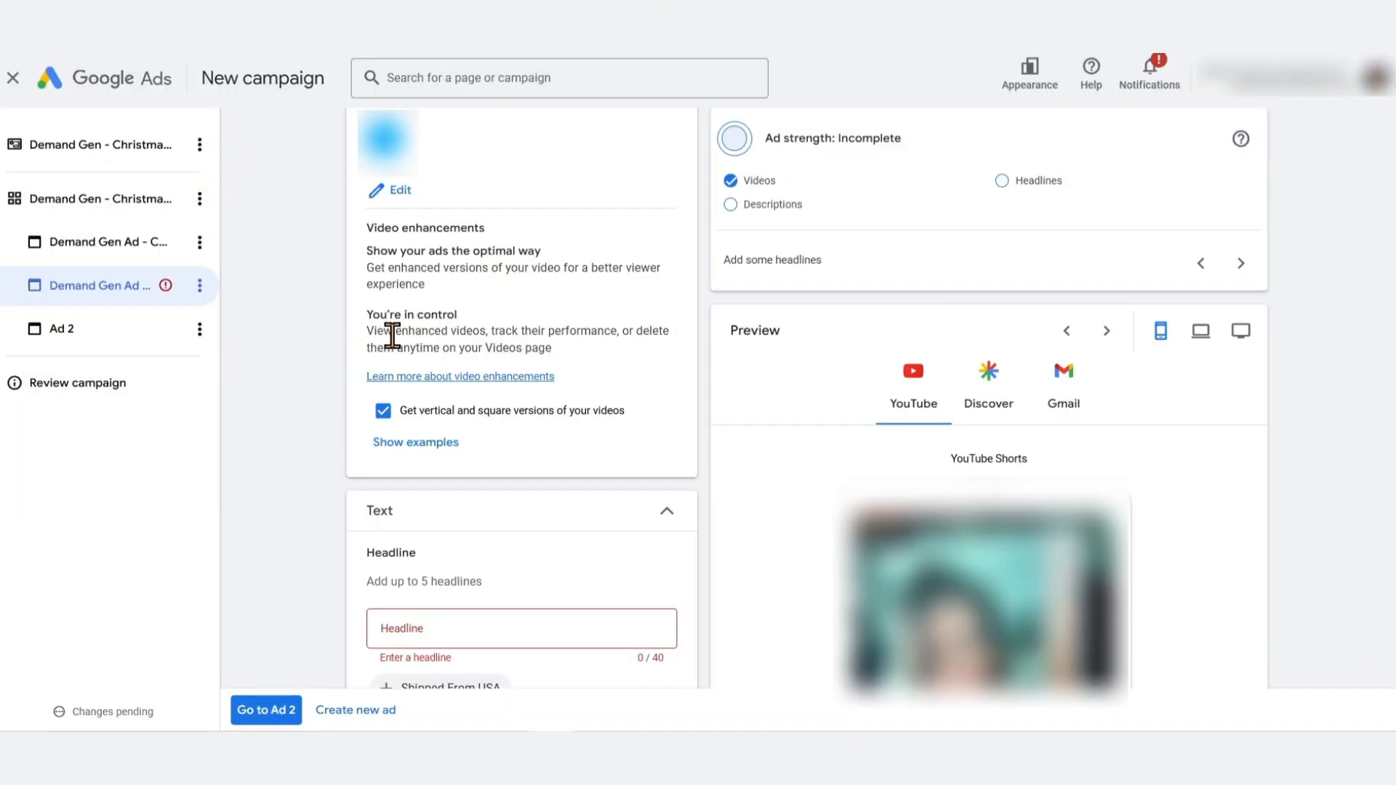
{"action": "left_click_drag", "start_coordinate": [390, 336], "coordinate": [551, 351]}
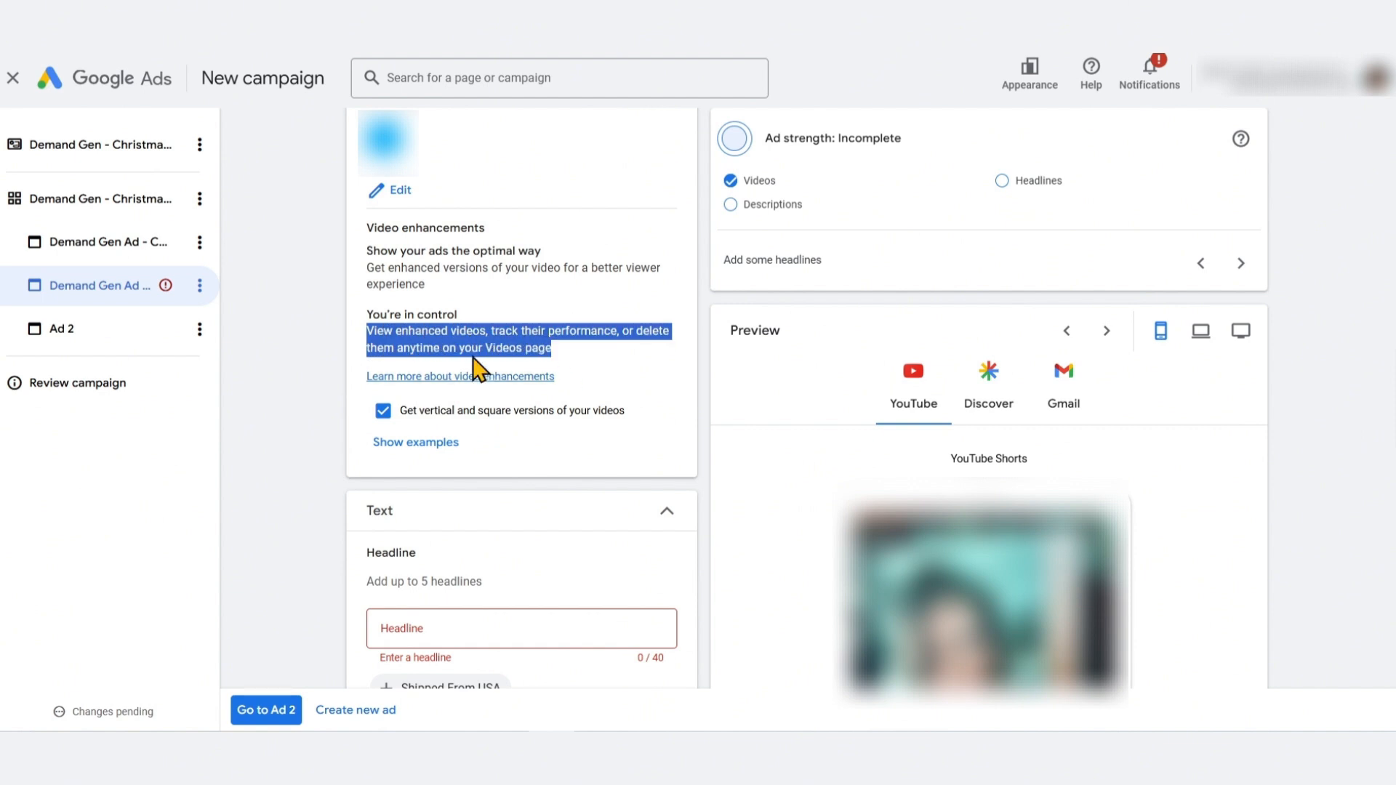
{"action": "left_click", "coordinate": [428, 336]}
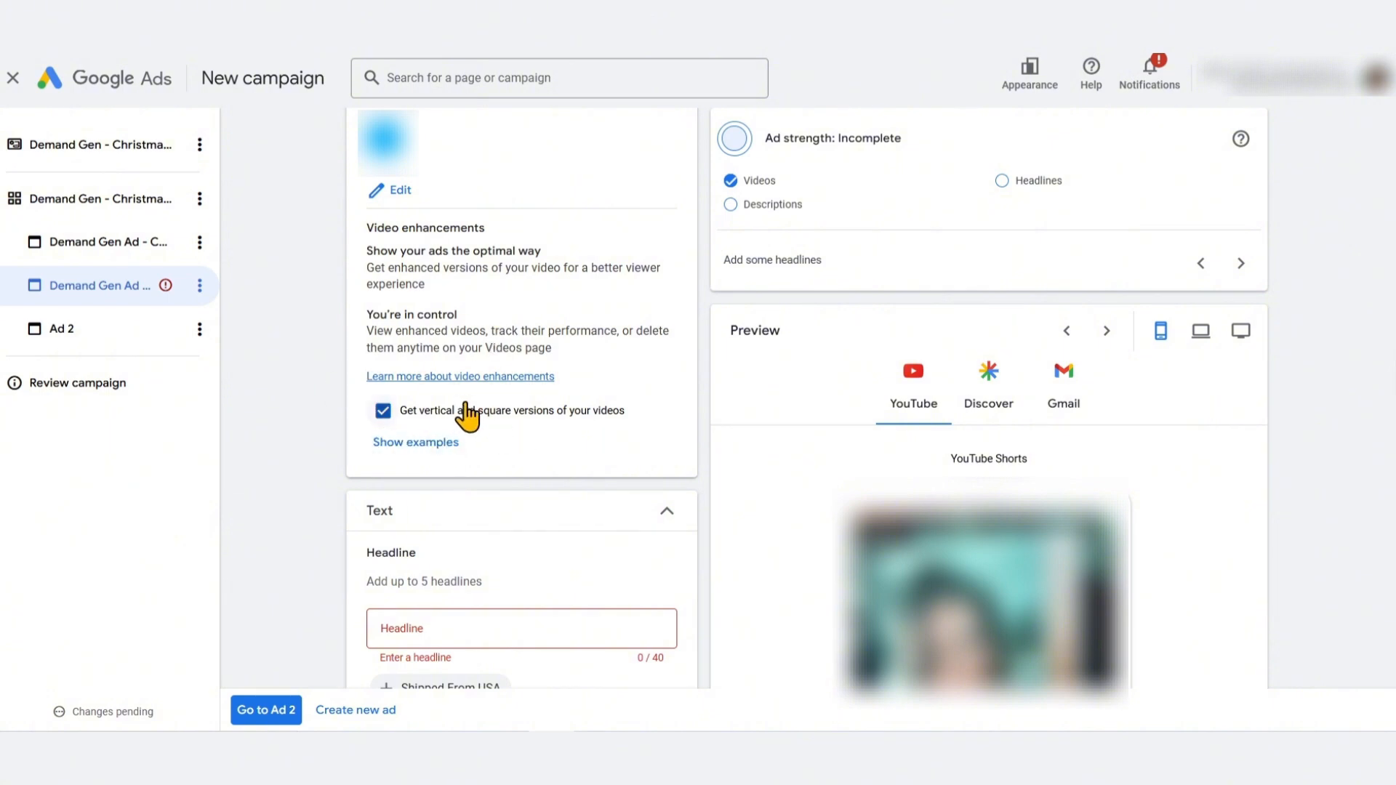
{"action": "scroll", "coordinate": [329, 369], "scroll_direction": "down", "scroll_amount": 1}
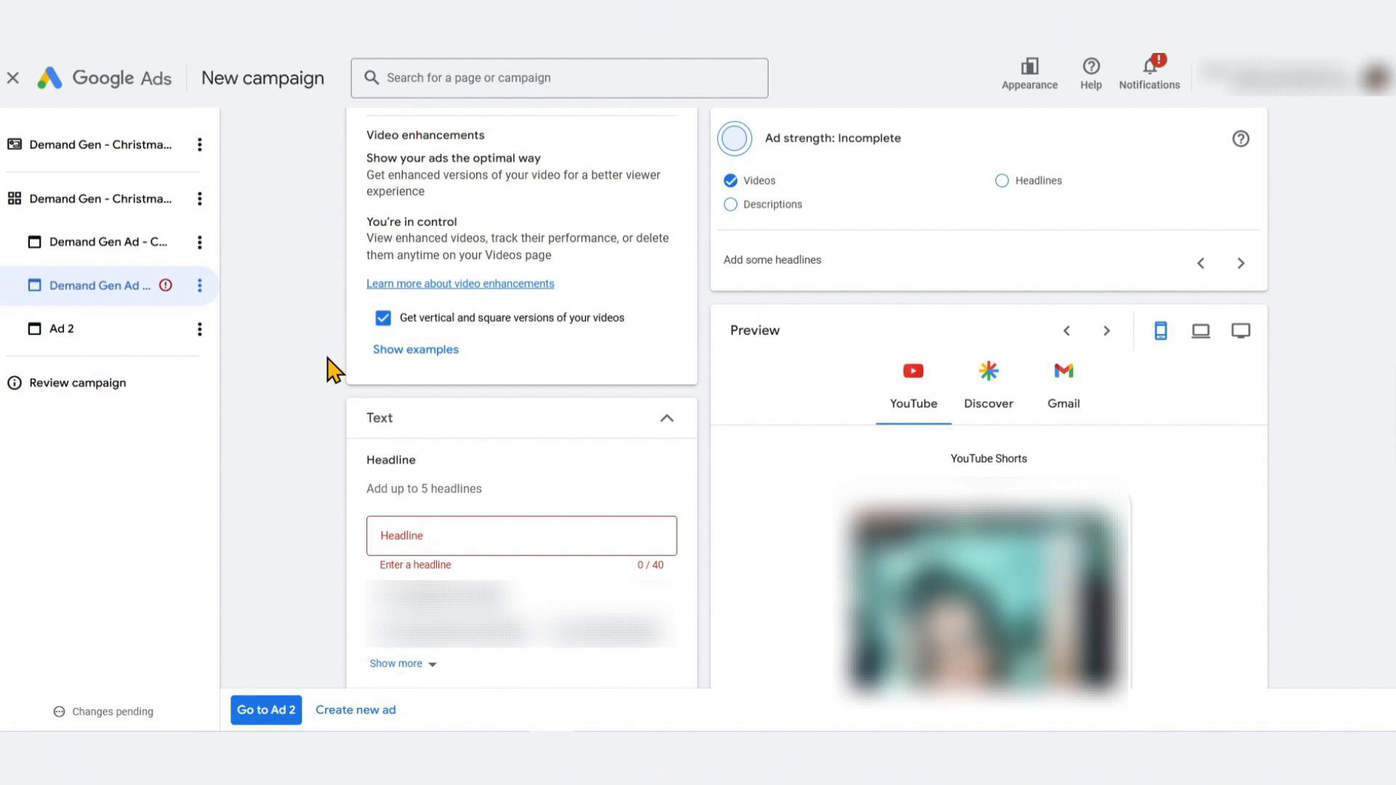
{"action": "scroll", "coordinate": [342, 378], "scroll_direction": "down", "scroll_amount": 3}
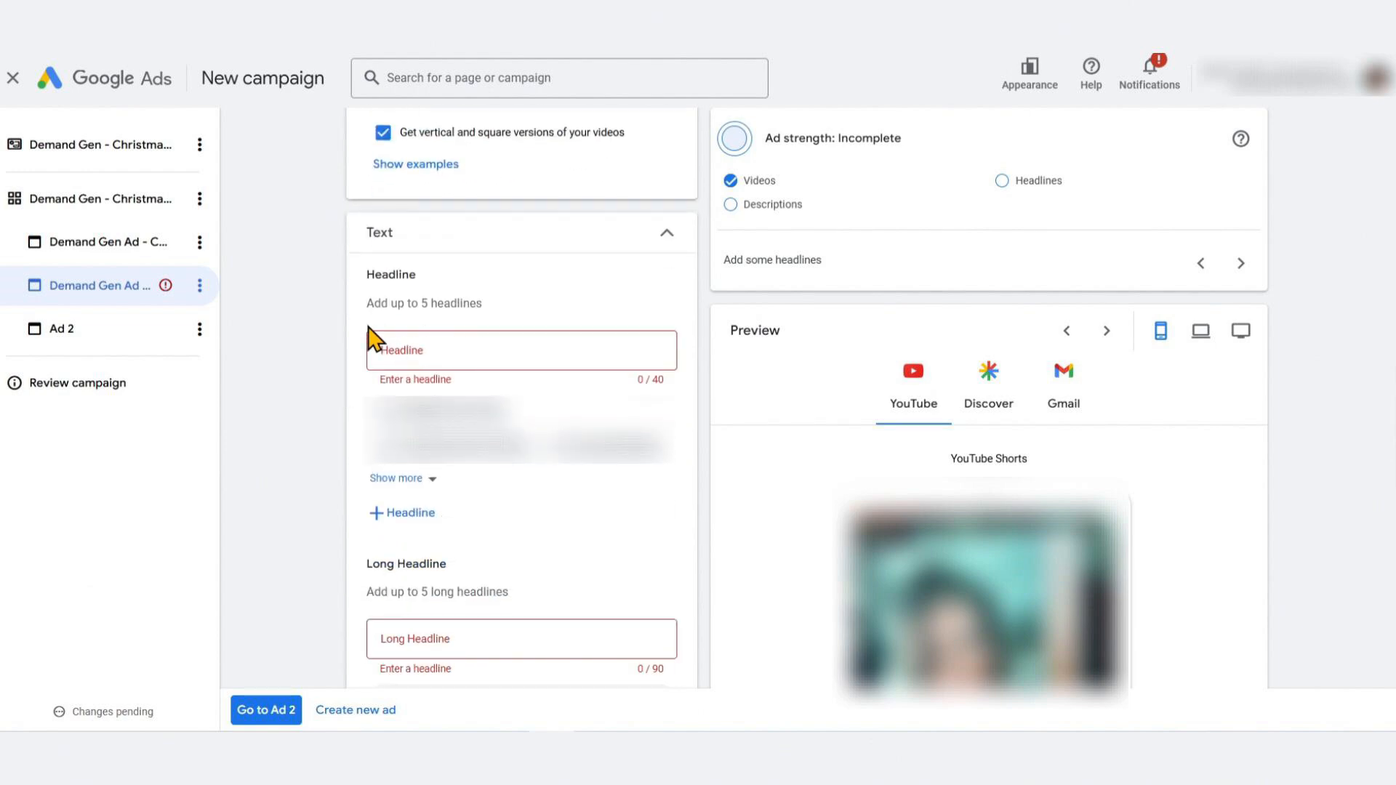
Copy the five headlines from the image and products ad into the video and products ad
{"action": "left_click", "coordinate": [107, 252]}
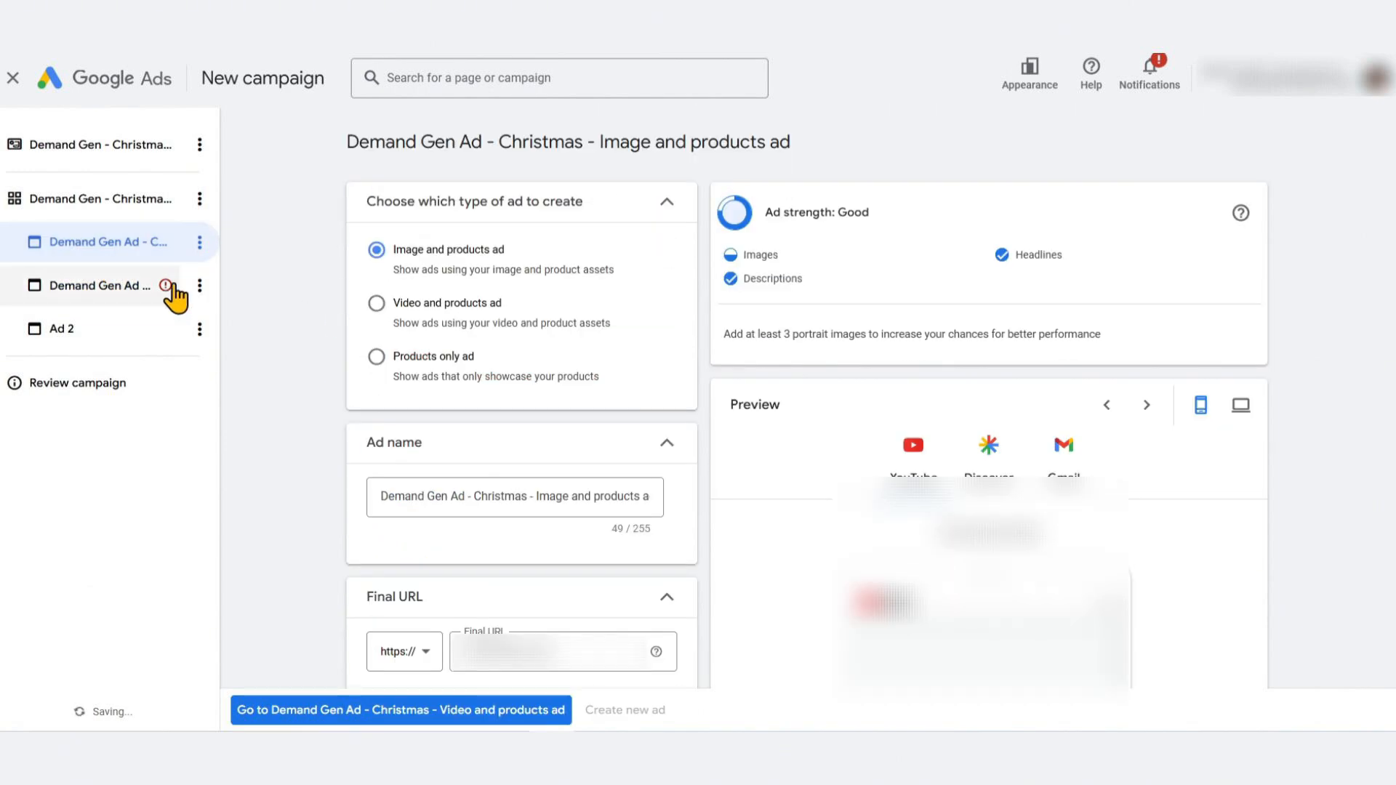
{"action": "scroll", "coordinate": [466, 422], "scroll_direction": "down", "scroll_amount": 10}
{"action": "scroll", "coordinate": [465, 305], "scroll_direction": "up", "scroll_amount": 3}
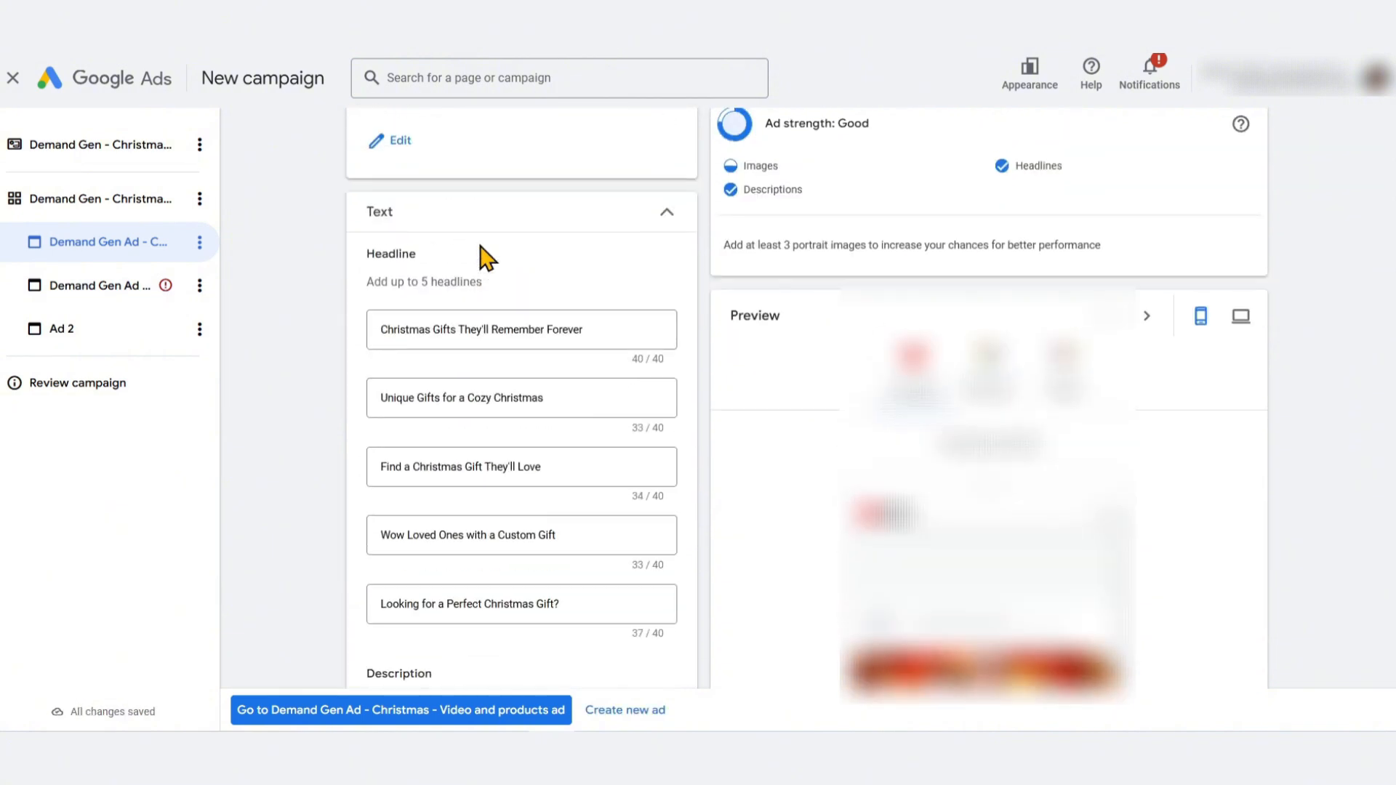
{"action": "left_click", "coordinate": [482, 329]}
{"action": "triple_click", "coordinate": [481, 329]}
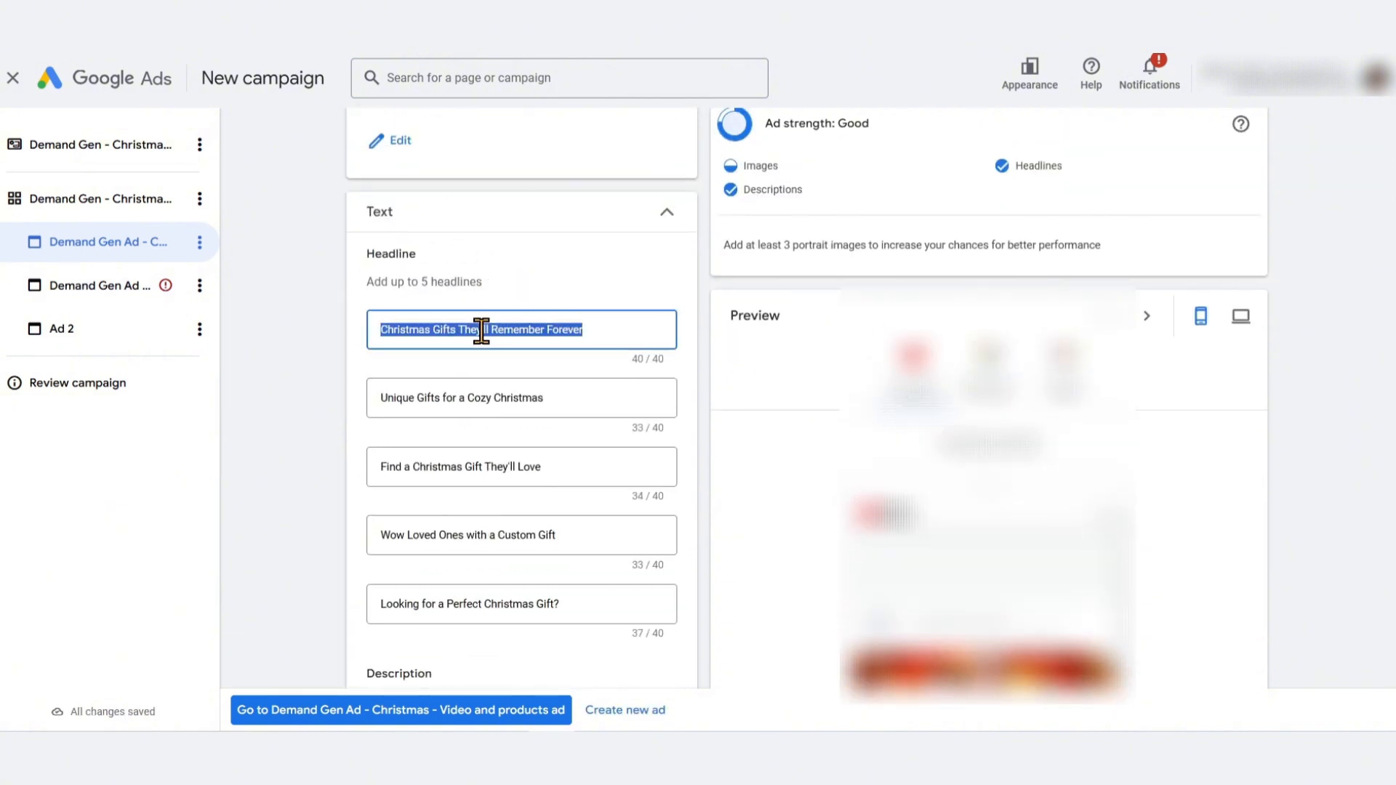
{"action": "left_click", "coordinate": [44, 287]}
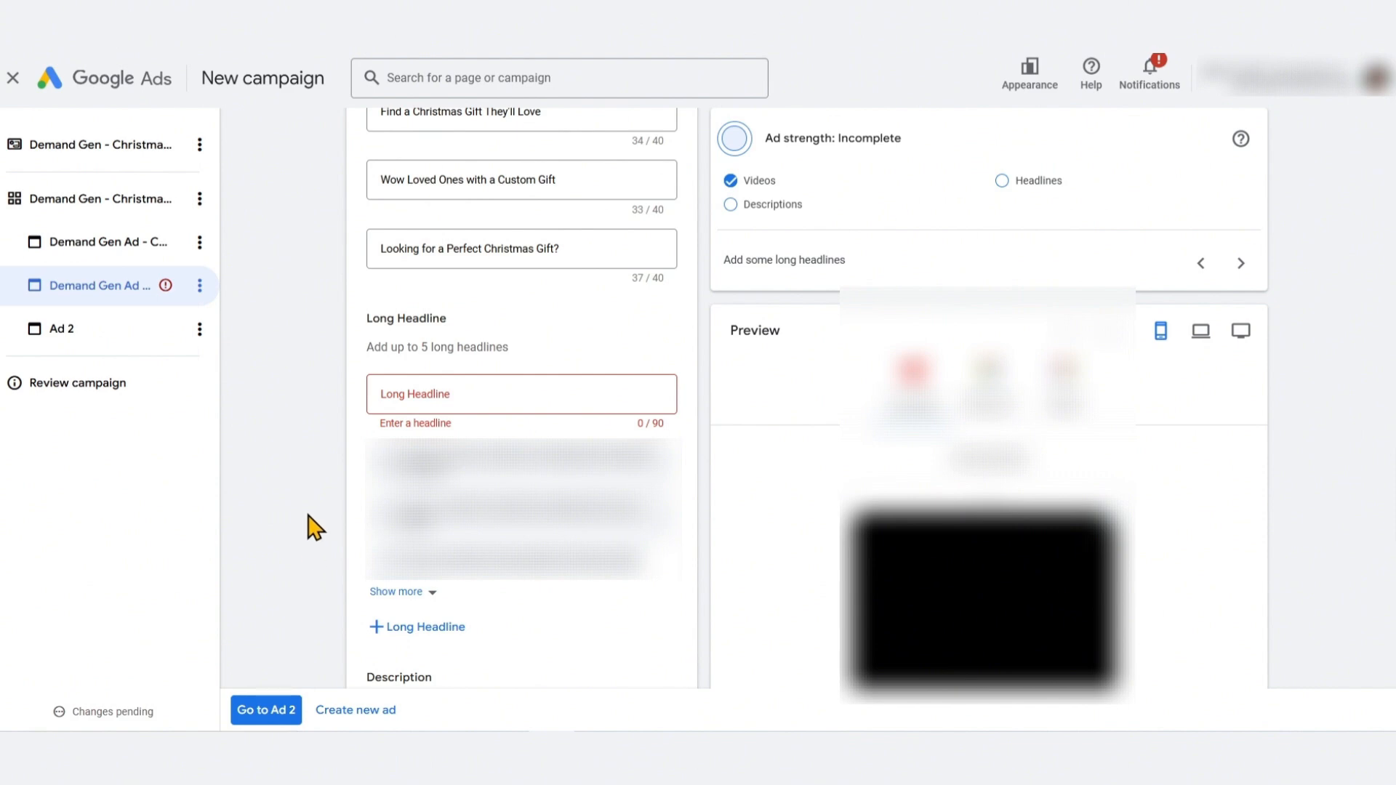
{"action": "scroll", "coordinate": [341, 349], "scroll_direction": "up", "scroll_amount": 4}
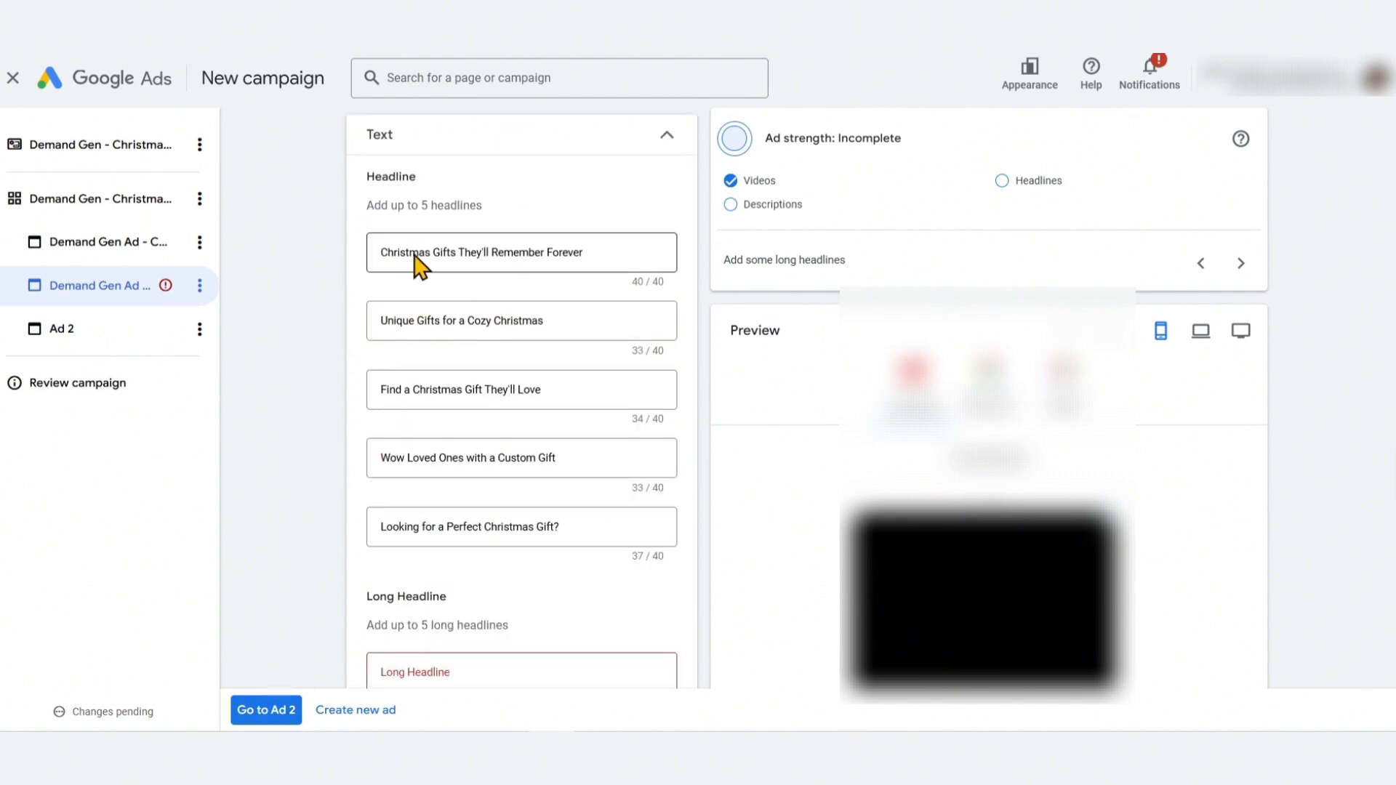
{"action": "scroll", "coordinate": [337, 404], "scroll_direction": "down", "scroll_amount": 1}
{"action": "scroll", "coordinate": [336, 403], "scroll_direction": "down", "scroll_amount": 2}
Copy a long headline and the five descriptions from the image and products ad into the video and products ad
{"action": "left_click", "coordinate": [507, 391]}
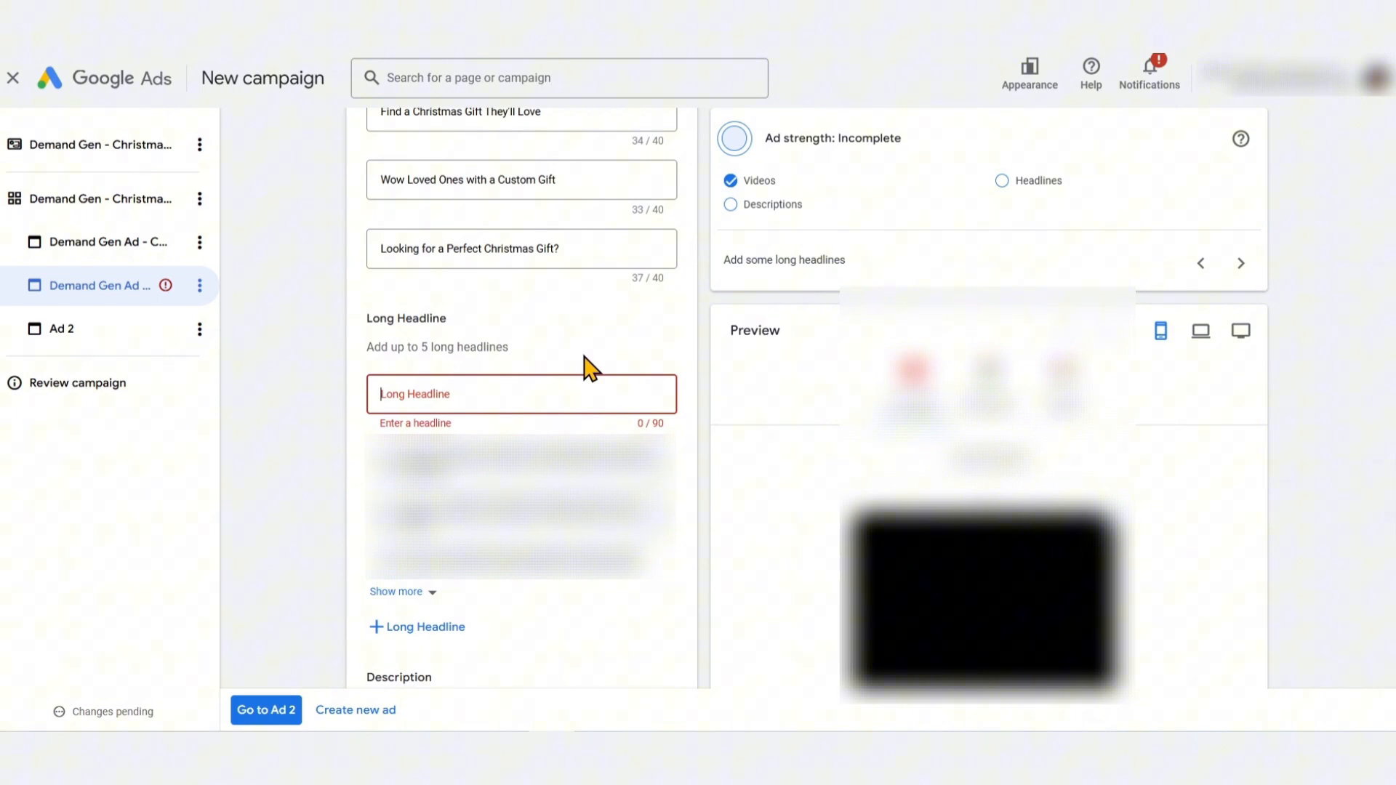
{"action": "scroll", "coordinate": [311, 398], "scroll_direction": "down", "scroll_amount": 5}
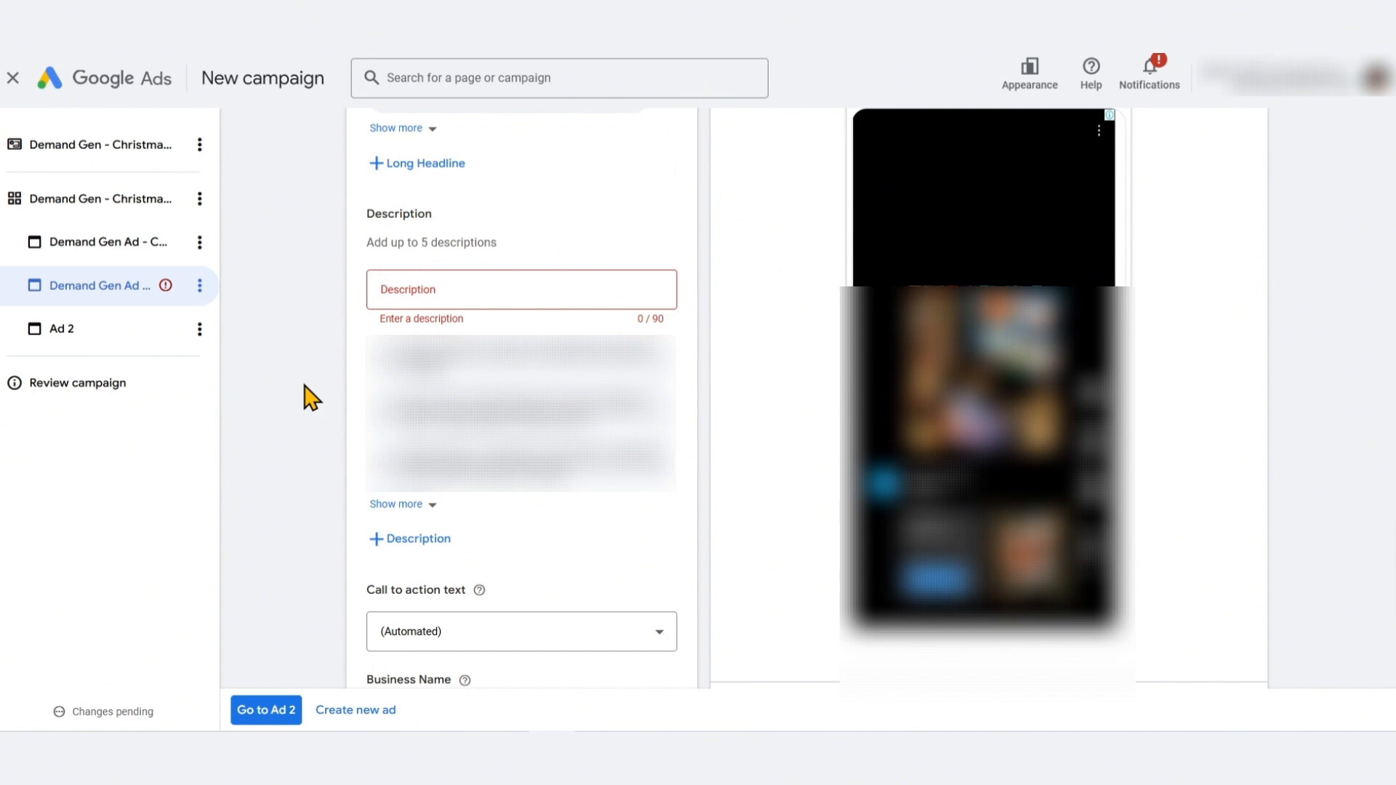
{"action": "left_click", "coordinate": [136, 248]}
{"action": "scroll", "coordinate": [295, 363], "scroll_direction": "down", "scroll_amount": 5}
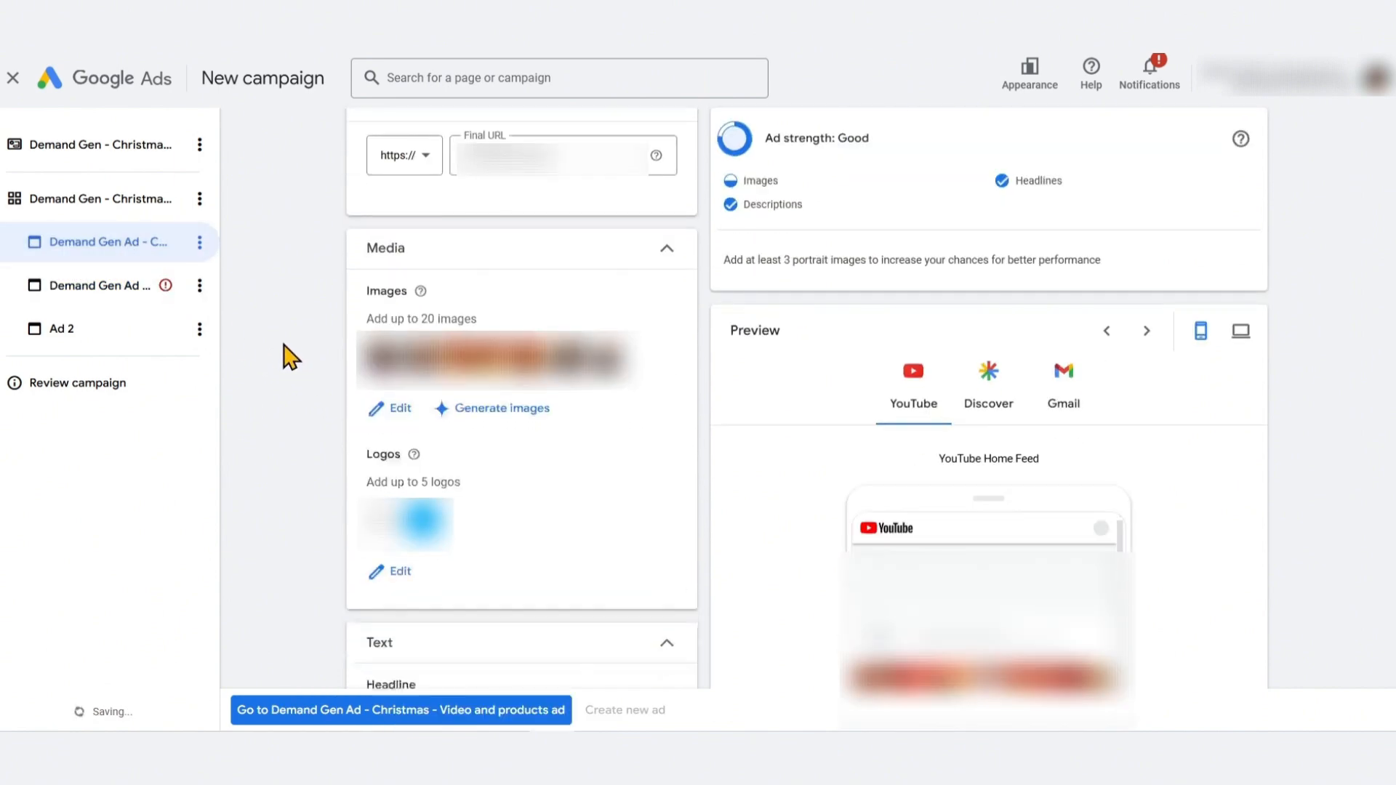
{"action": "scroll", "coordinate": [291, 357], "scroll_direction": "down", "scroll_amount": 10}
{"action": "left_click", "coordinate": [476, 193]}
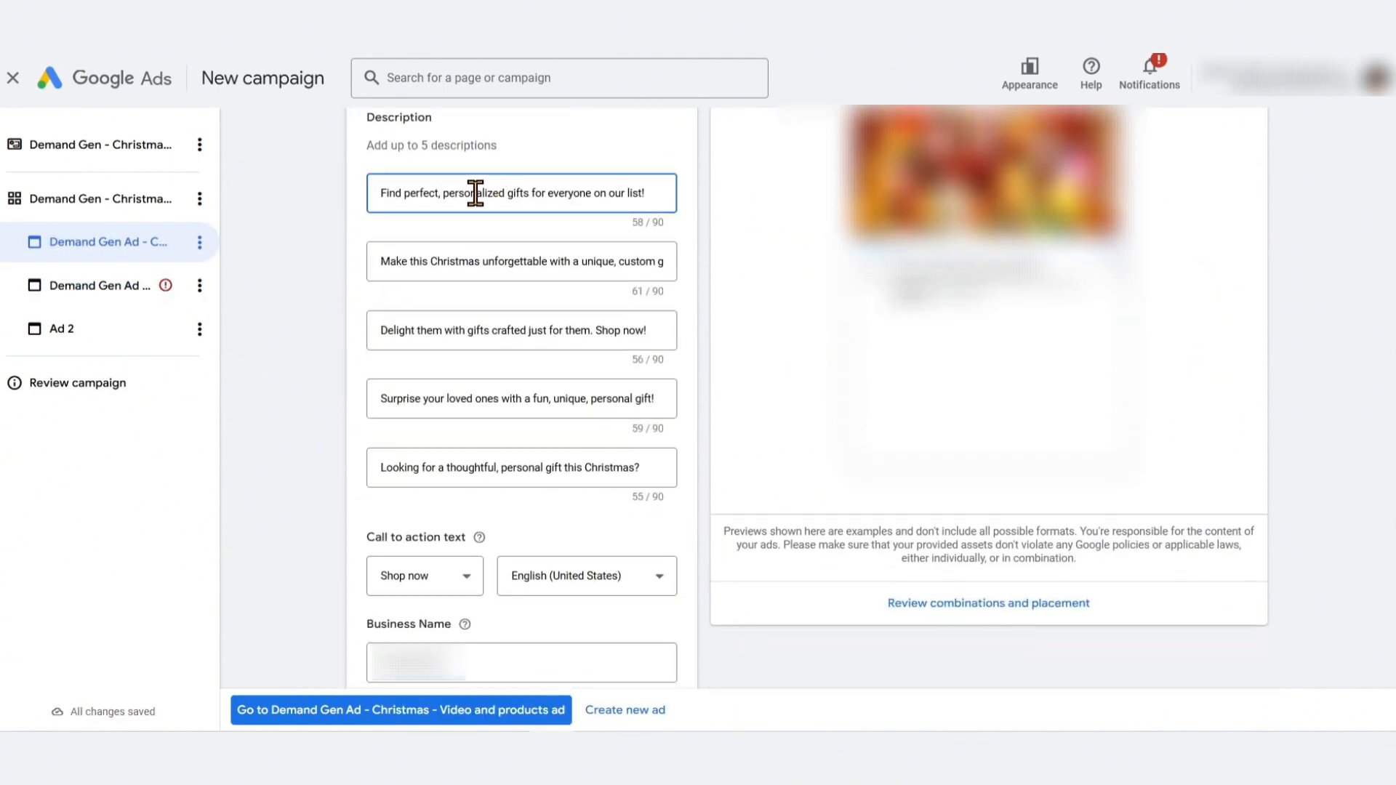
{"action": "triple_click", "coordinate": [475, 193]}
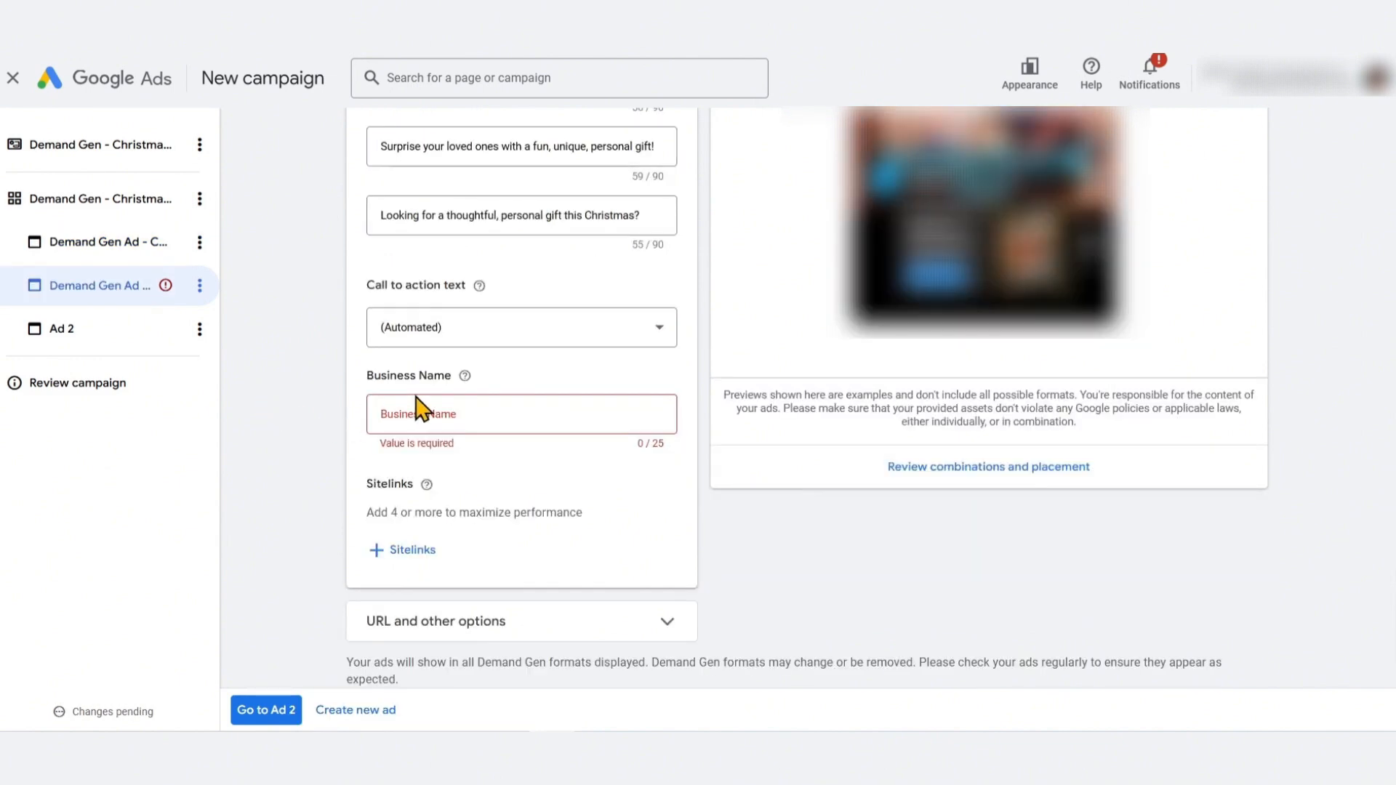
{"action": "left_click", "coordinate": [469, 336]}
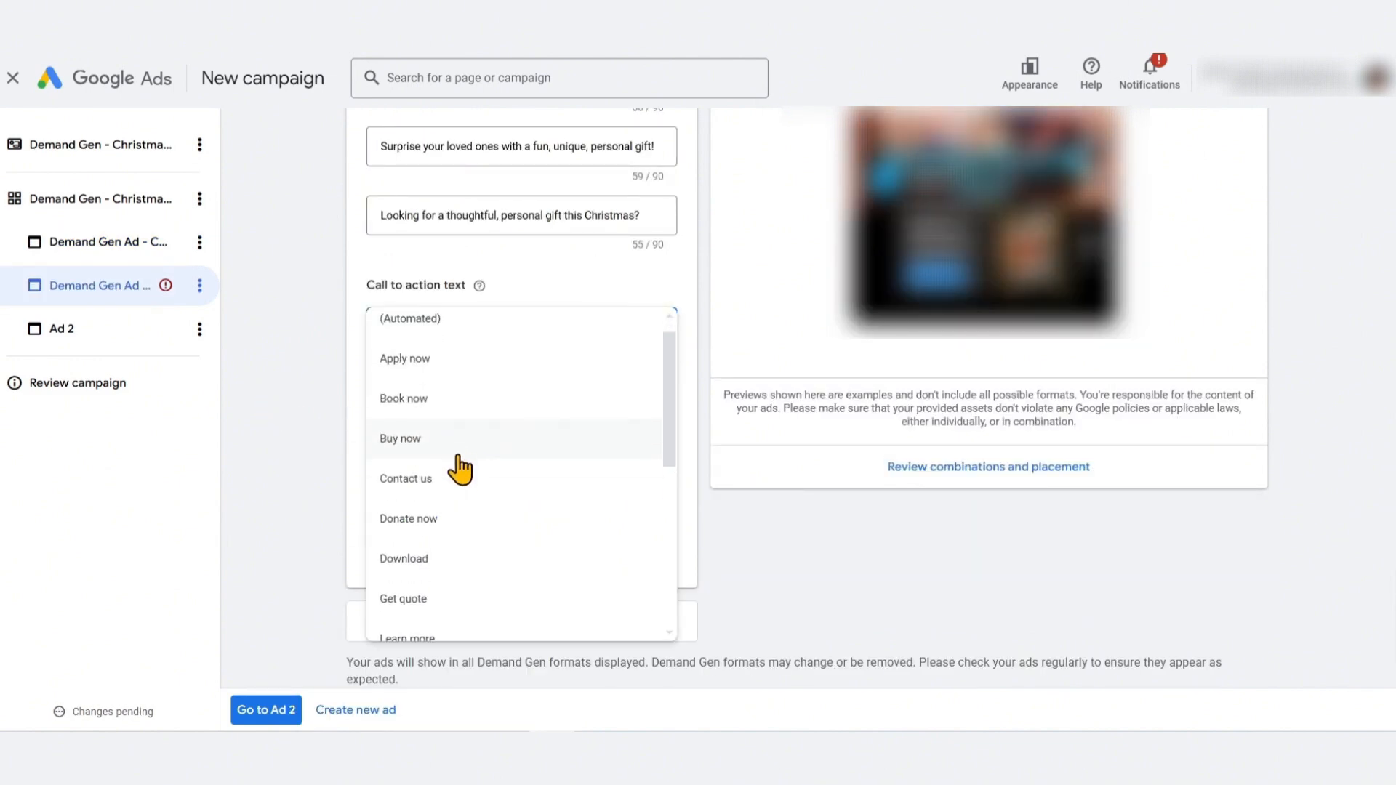
Set the video and products ad's call to action to Shop now and enter the business name
{"action": "scroll", "coordinate": [460, 469], "scroll_direction": "down", "scroll_amount": 5}
{"action": "left_click", "coordinate": [463, 540]}
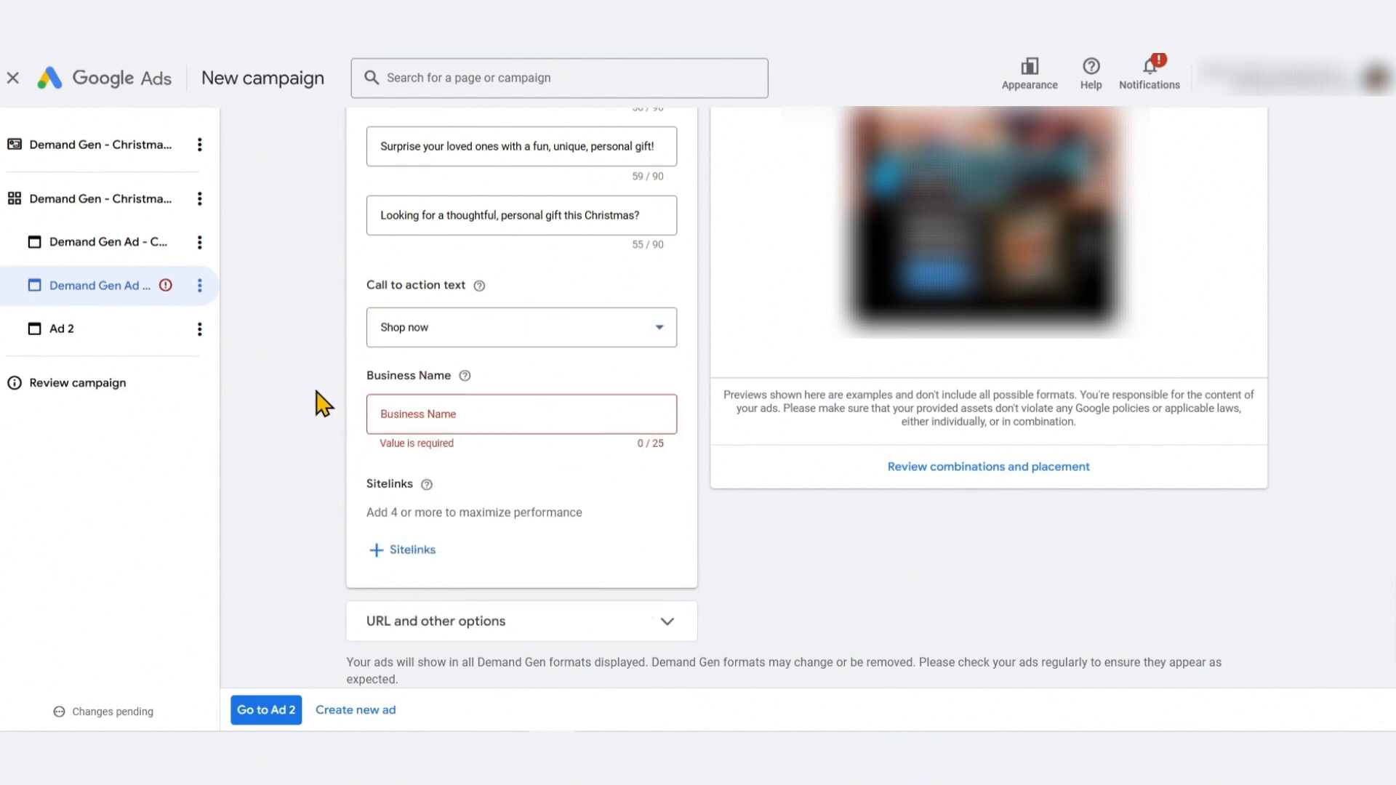
{"action": "left_click", "coordinate": [434, 407]}
{"action": "type", "text": "???"}
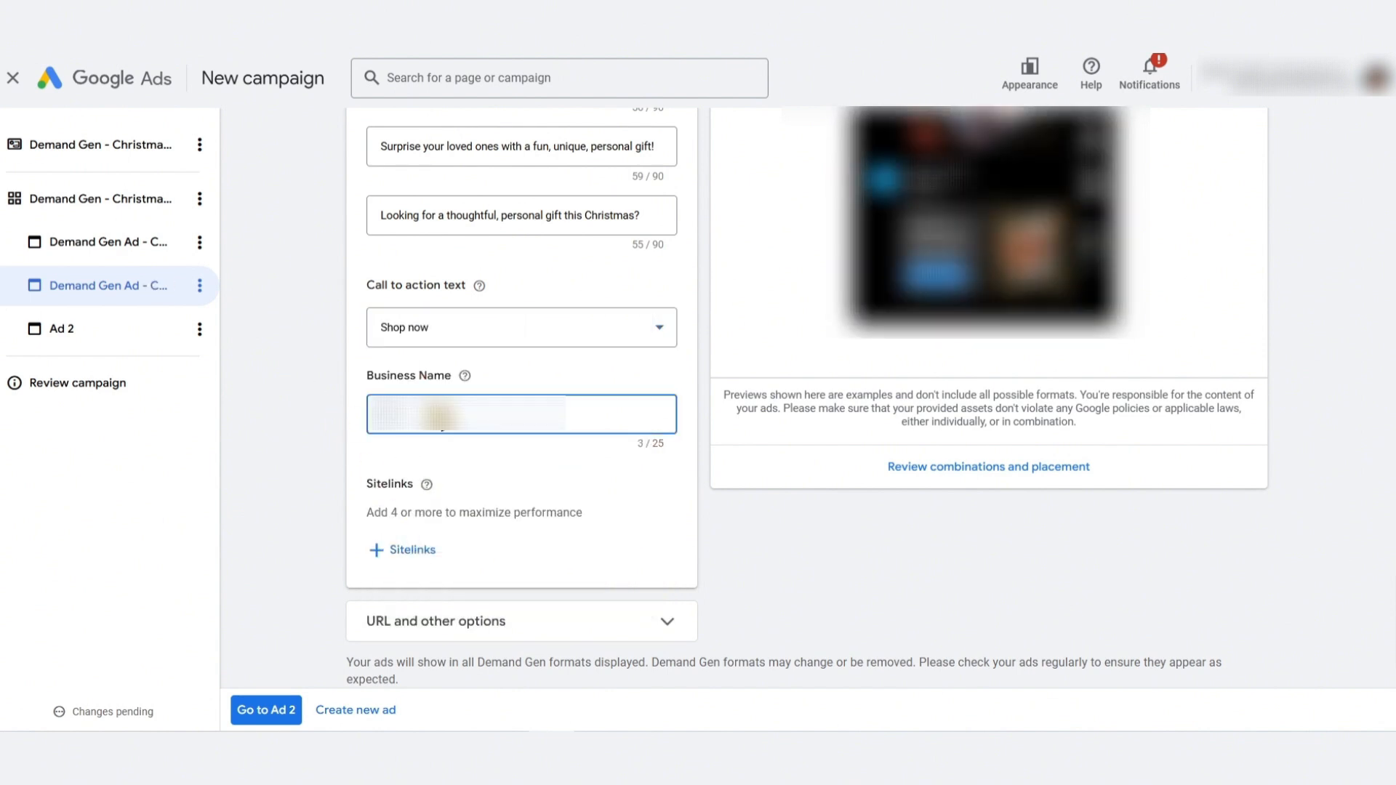
{"action": "type", "text": "???????"}
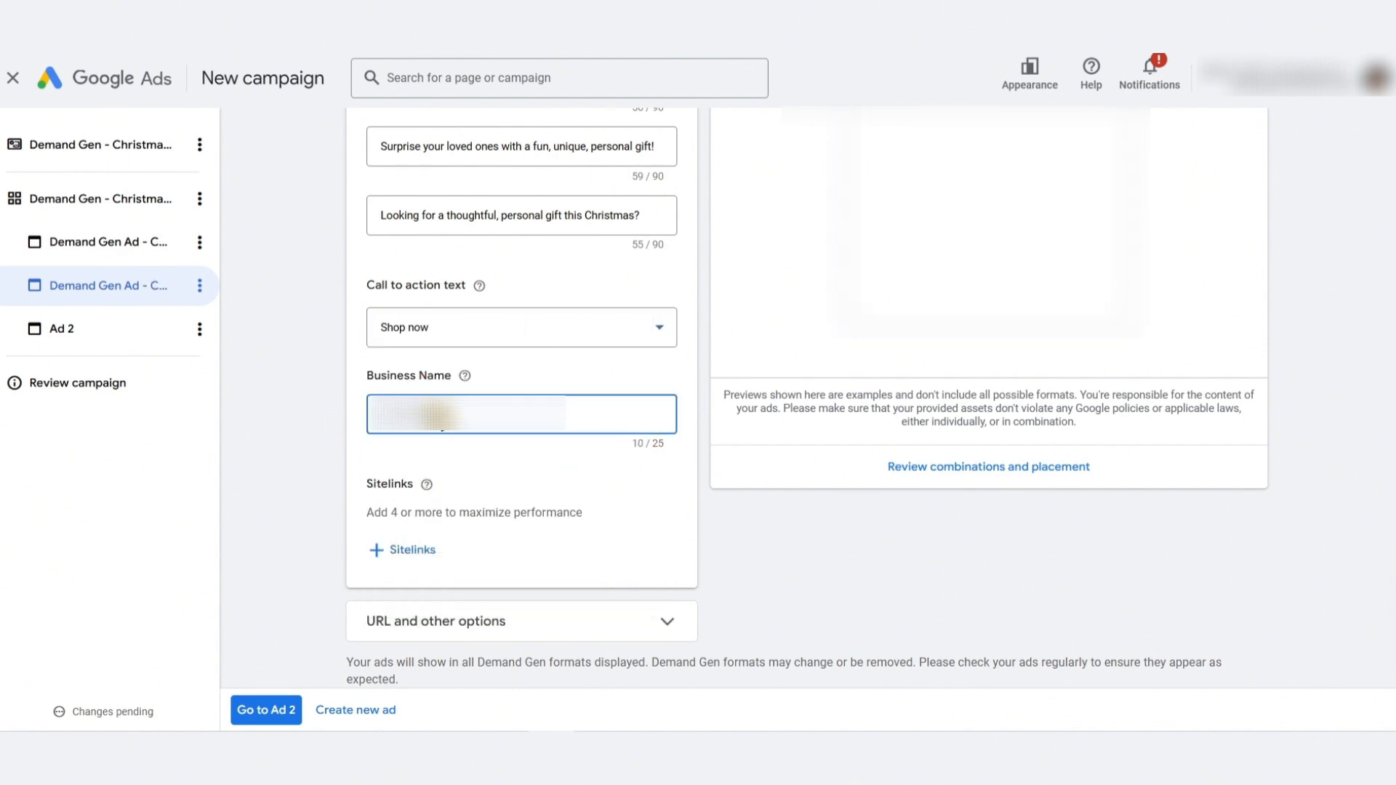
{"action": "type", "text": "???"}
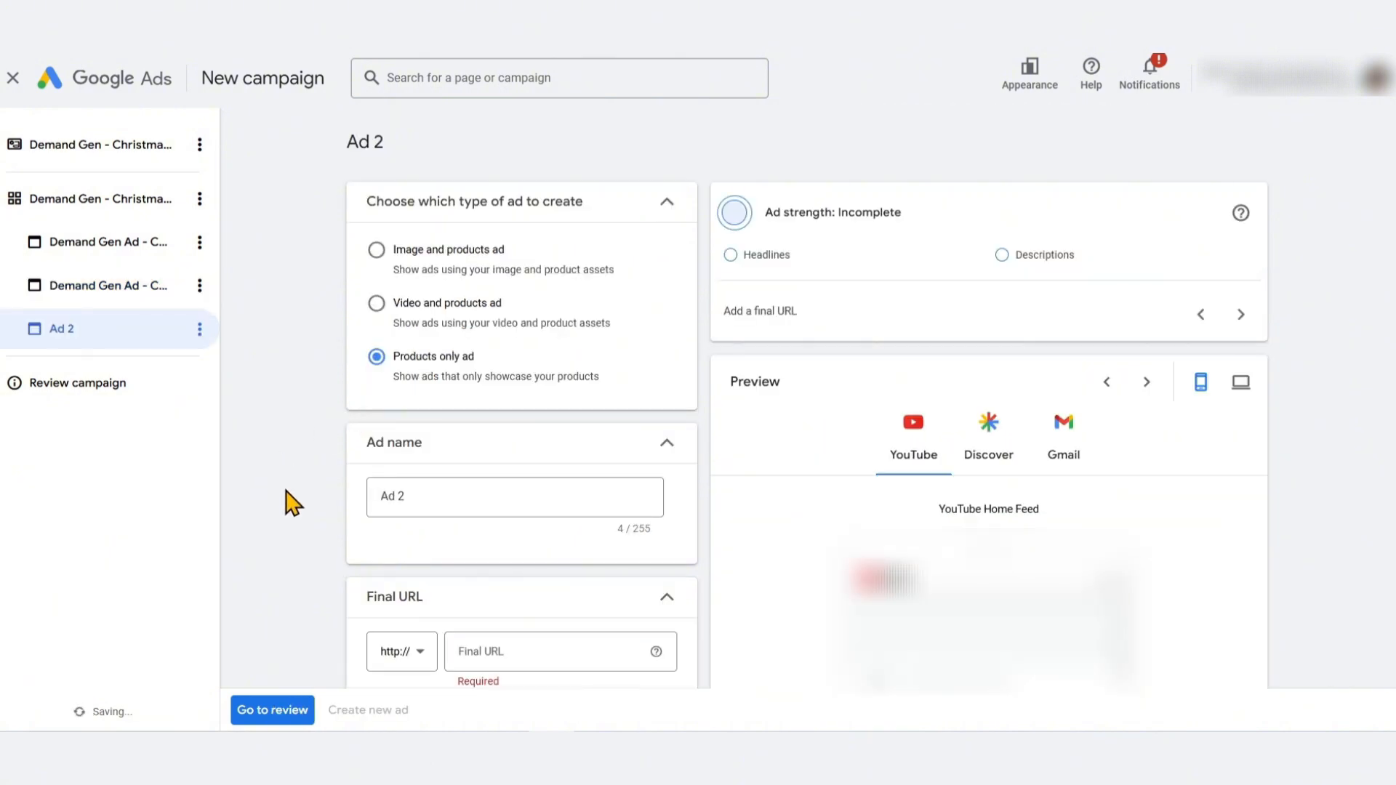
Name the products only ad 'Demand Gen Ad - Christmas - Products only ad', reusing the video ad's name
{"action": "left_click", "coordinate": [116, 286]}
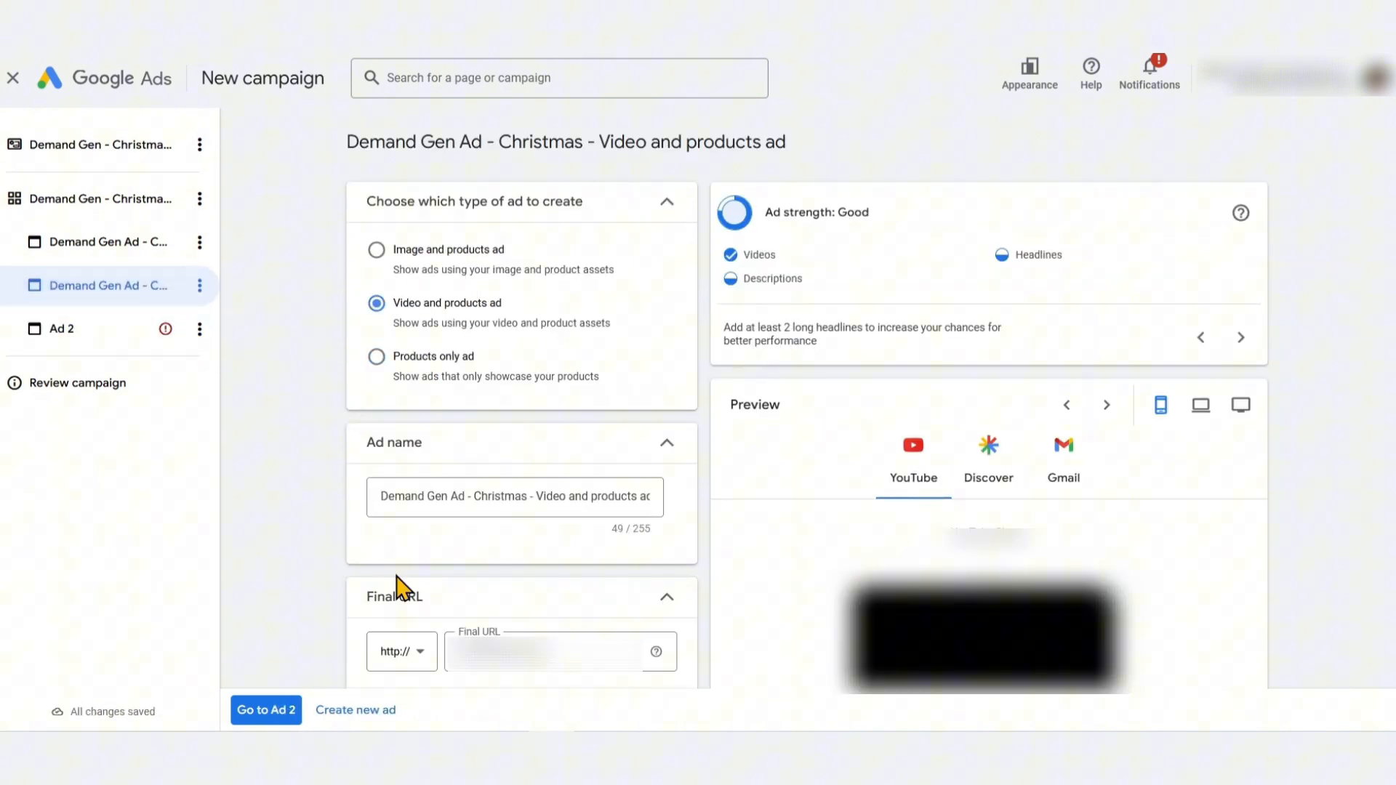
{"action": "left_click", "coordinate": [495, 500]}
{"action": "triple_click", "coordinate": [494, 501]}
{"action": "key", "text": "ctrl+c"}
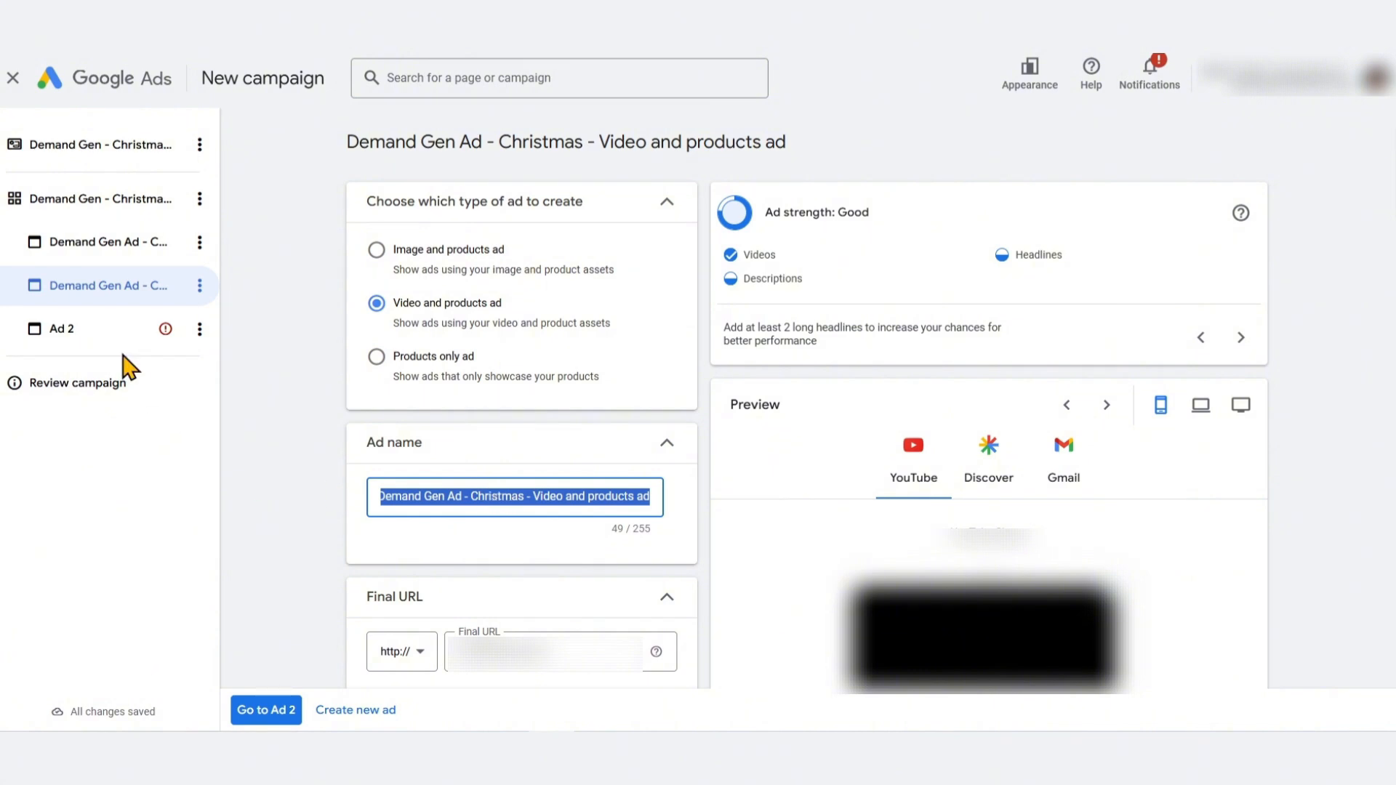
{"action": "left_click", "coordinate": [62, 329]}
{"action": "left_click", "coordinate": [483, 492]}
{"action": "triple_click", "coordinate": [473, 492]}
{"action": "key", "text": "ctrl+v"}
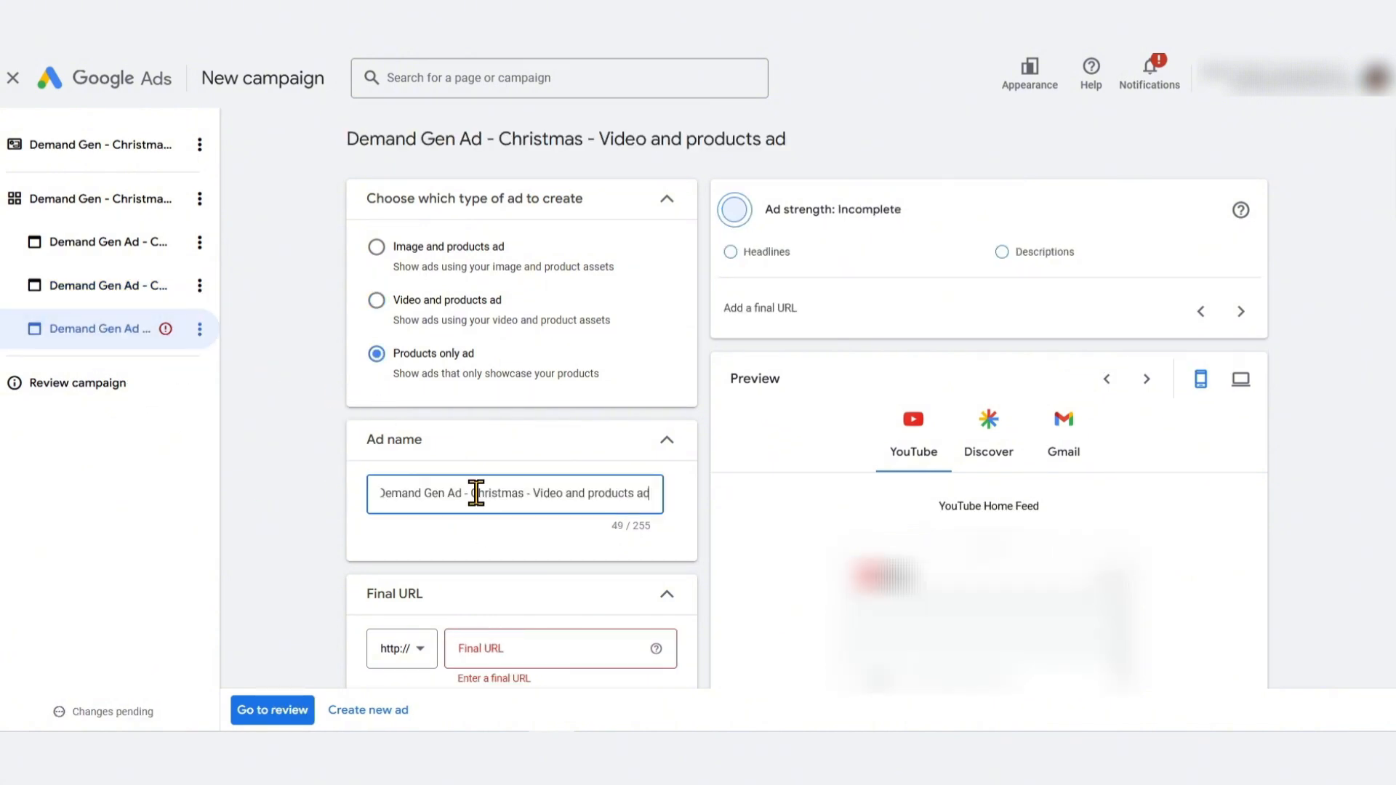
{"action": "left_click_drag", "start_coordinate": [392, 353], "coordinate": [477, 355]}
{"action": "key", "text": "ctrl+c"}
{"action": "left_click_drag", "start_coordinate": [536, 493], "coordinate": [658, 493]}
{"action": "key", "text": "ctrl+v"}
Review the products only ad's fields and compare them with the video and products ad
{"action": "scroll", "coordinate": [509, 436], "scroll_direction": "down", "scroll_amount": 4}
{"action": "left_click", "coordinate": [135, 297]}
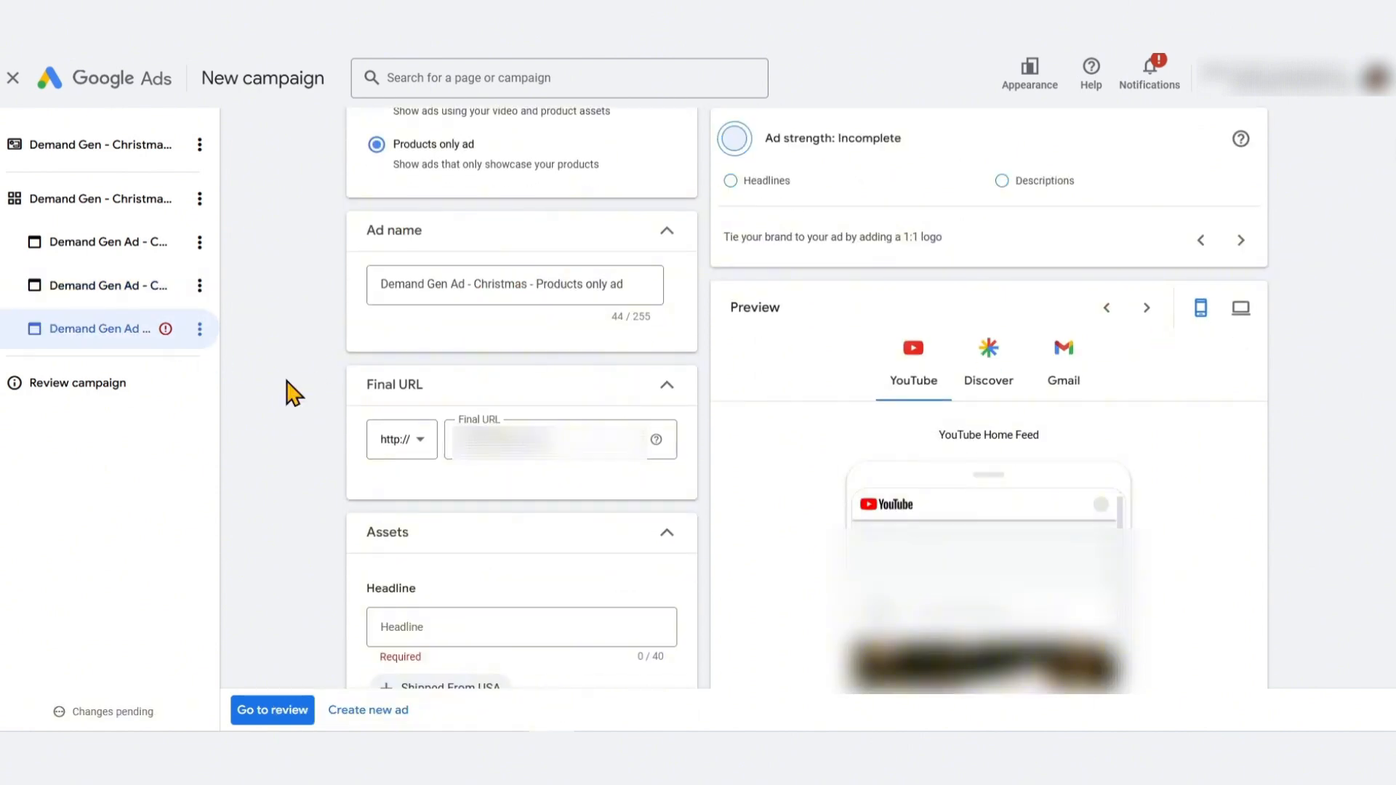
{"action": "scroll", "coordinate": [293, 393], "scroll_direction": "down", "scroll_amount": 3}
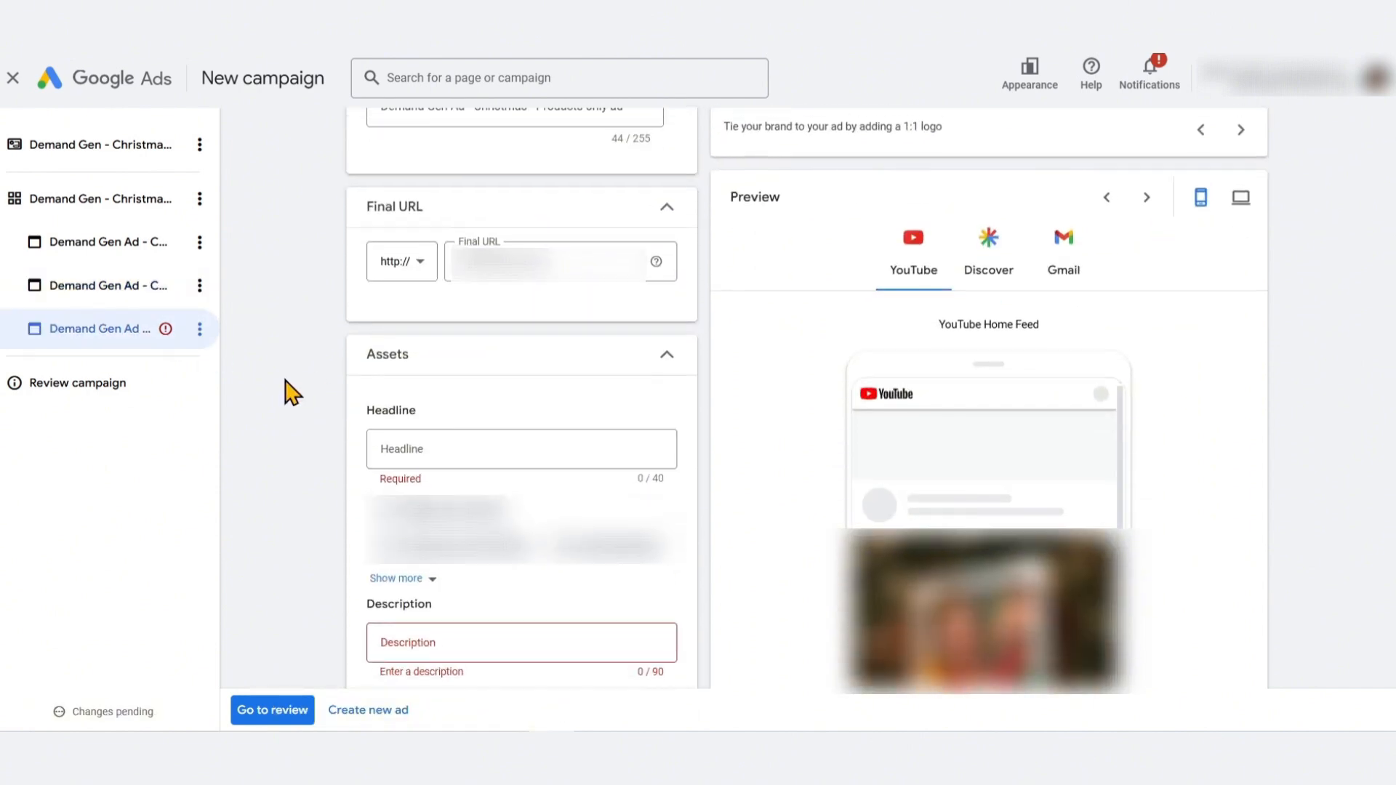
{"action": "scroll", "coordinate": [291, 389], "scroll_direction": "up", "scroll_amount": 5}
{"action": "scroll", "coordinate": [311, 451], "scroll_direction": "down", "scroll_amount": 4}
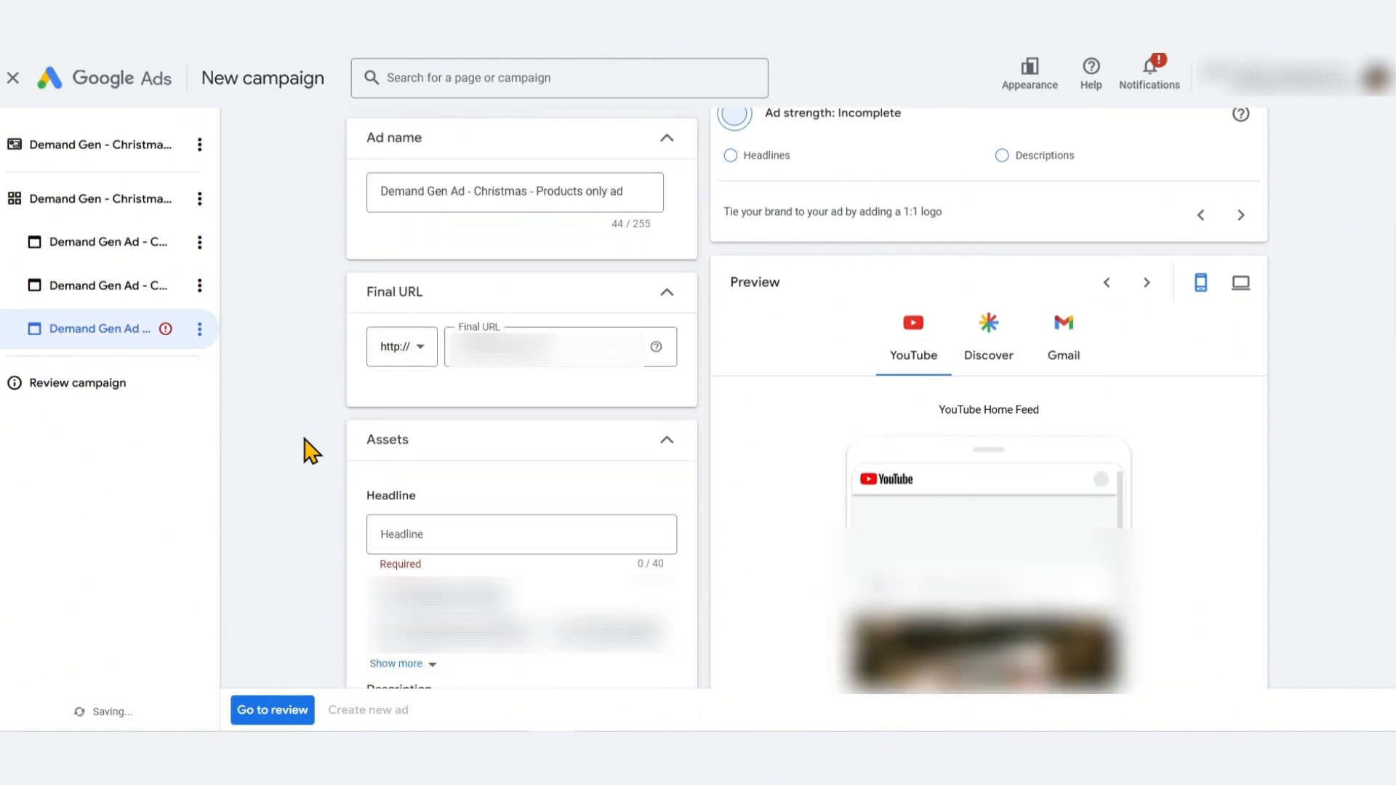
{"action": "scroll", "coordinate": [311, 451], "scroll_direction": "down", "scroll_amount": 3}
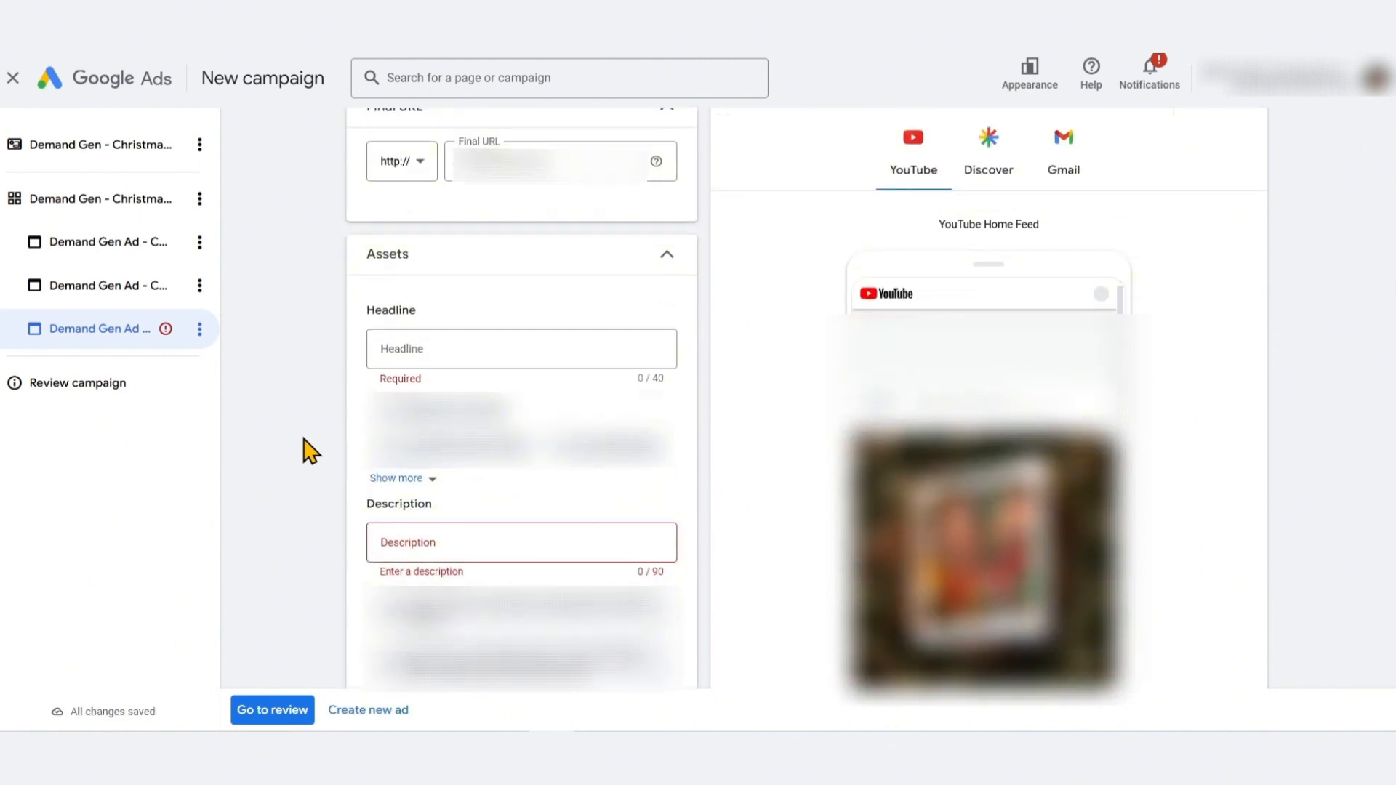
{"action": "scroll", "coordinate": [311, 450], "scroll_direction": "down", "scroll_amount": 3}
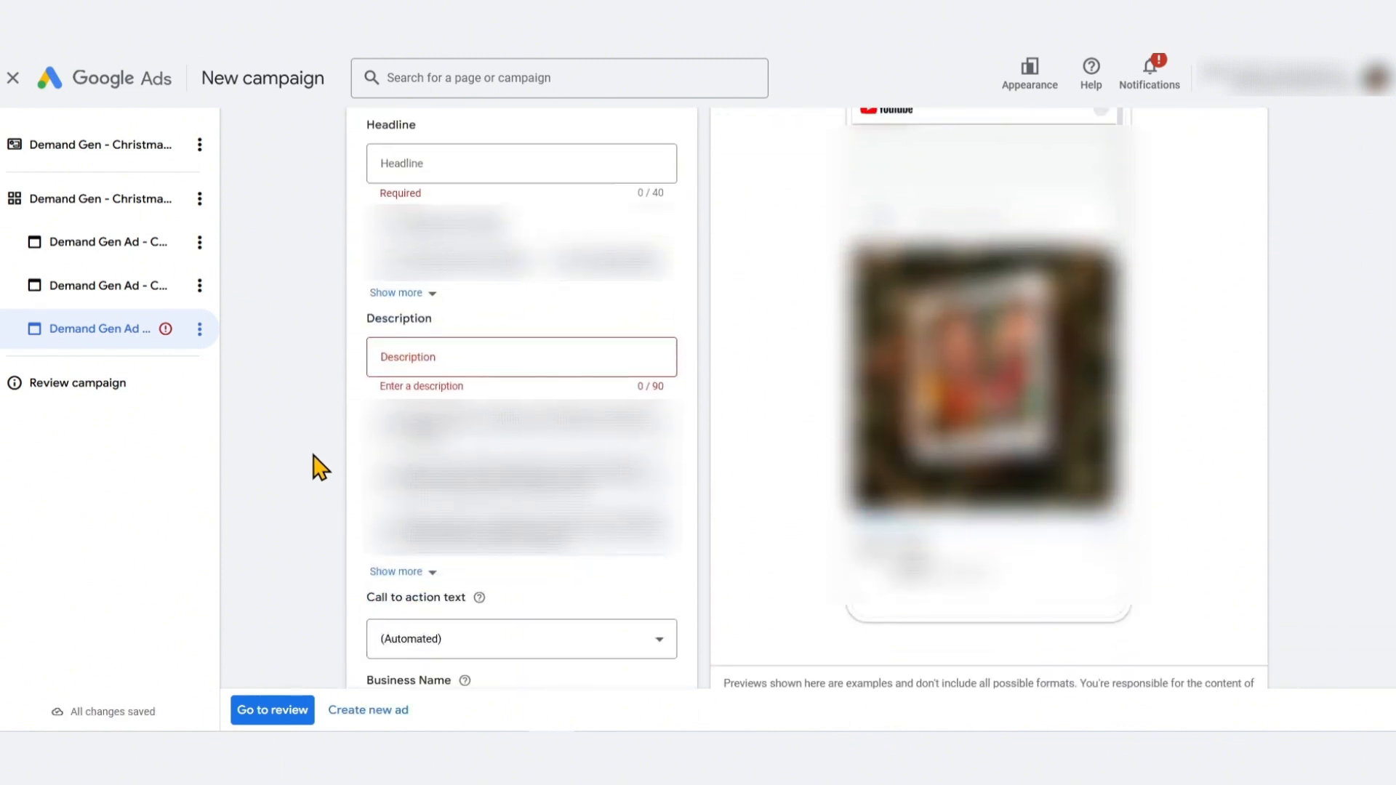
{"action": "scroll", "coordinate": [318, 464], "scroll_direction": "down", "scroll_amount": 4}
{"action": "scroll", "coordinate": [315, 462], "scroll_direction": "up", "scroll_amount": 5}
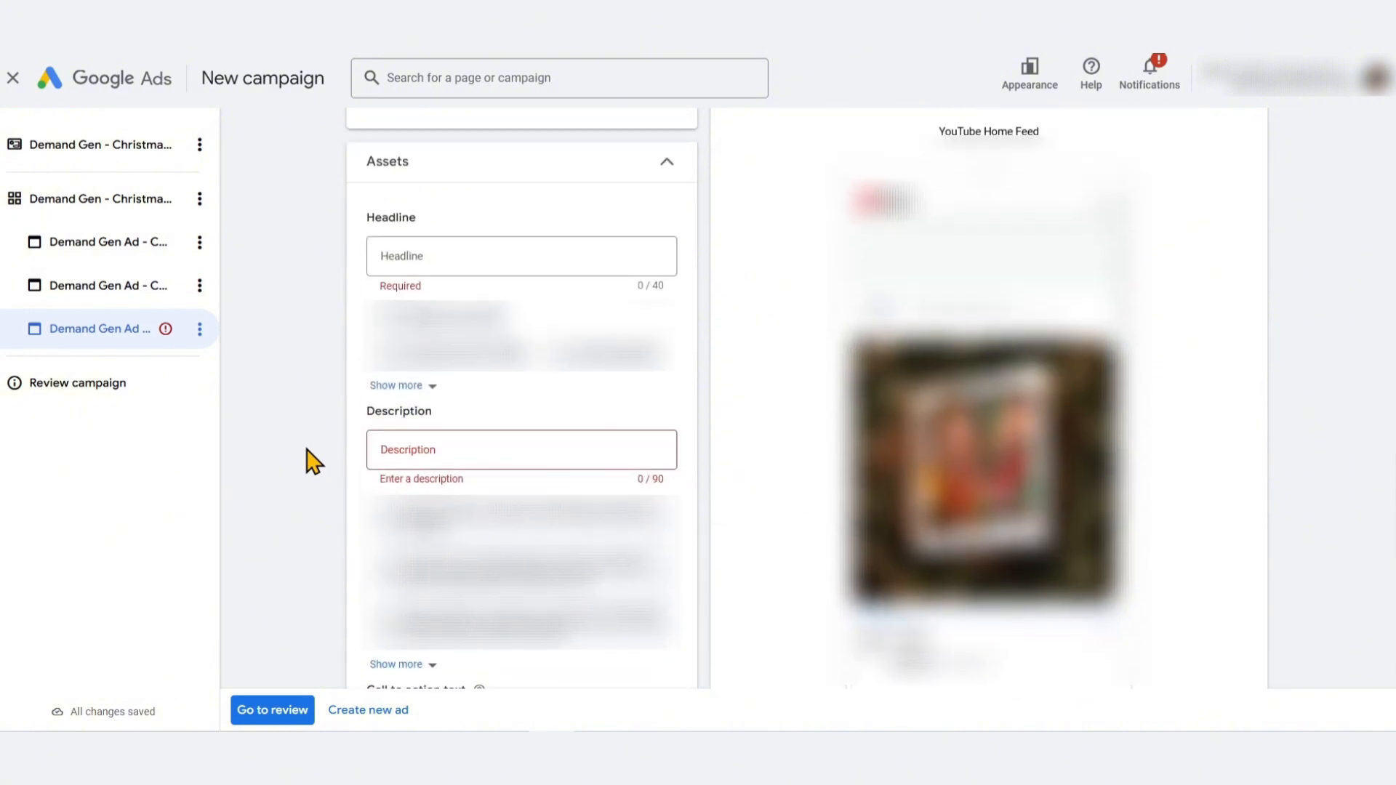
{"action": "scroll", "coordinate": [314, 460], "scroll_direction": "up", "scroll_amount": 9}
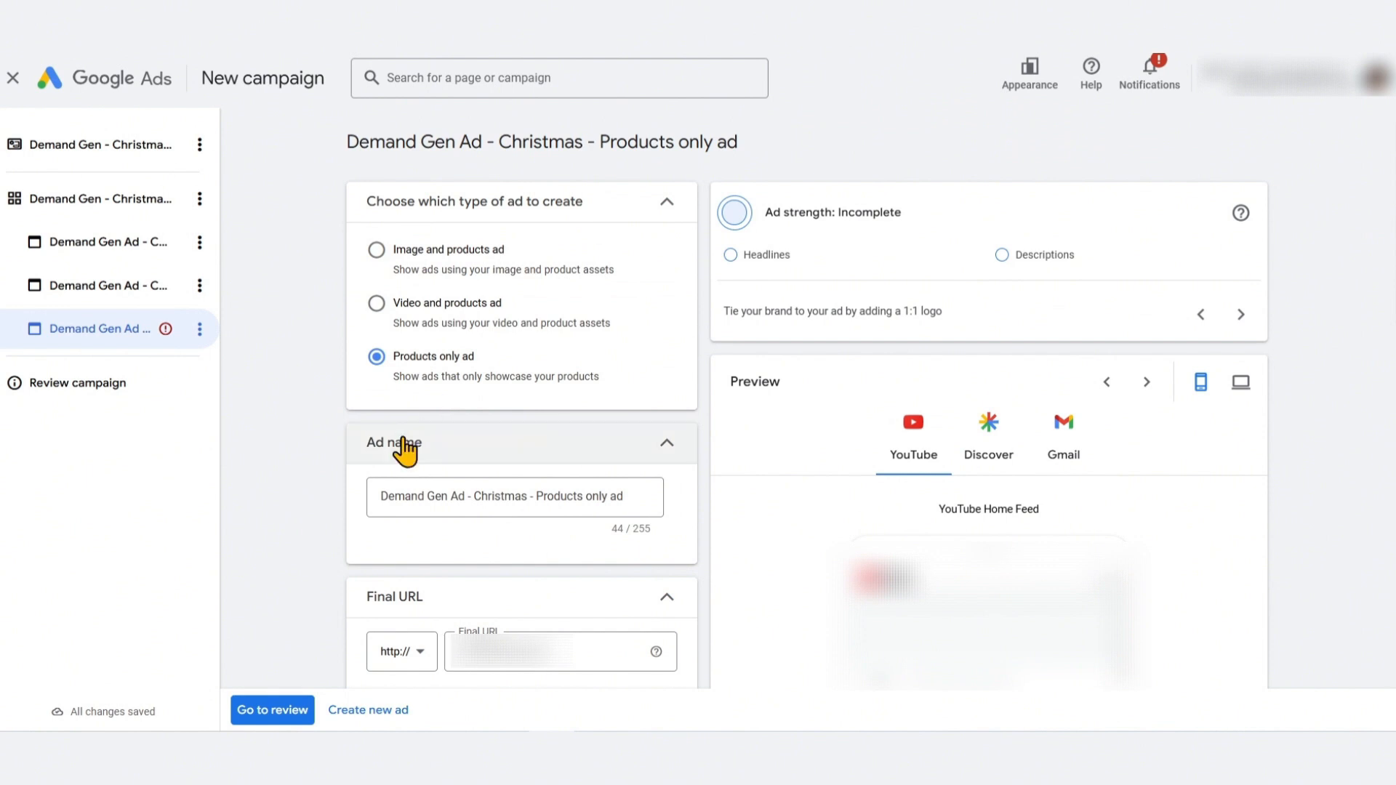
{"action": "scroll", "coordinate": [300, 477], "scroll_direction": "down", "scroll_amount": 3}
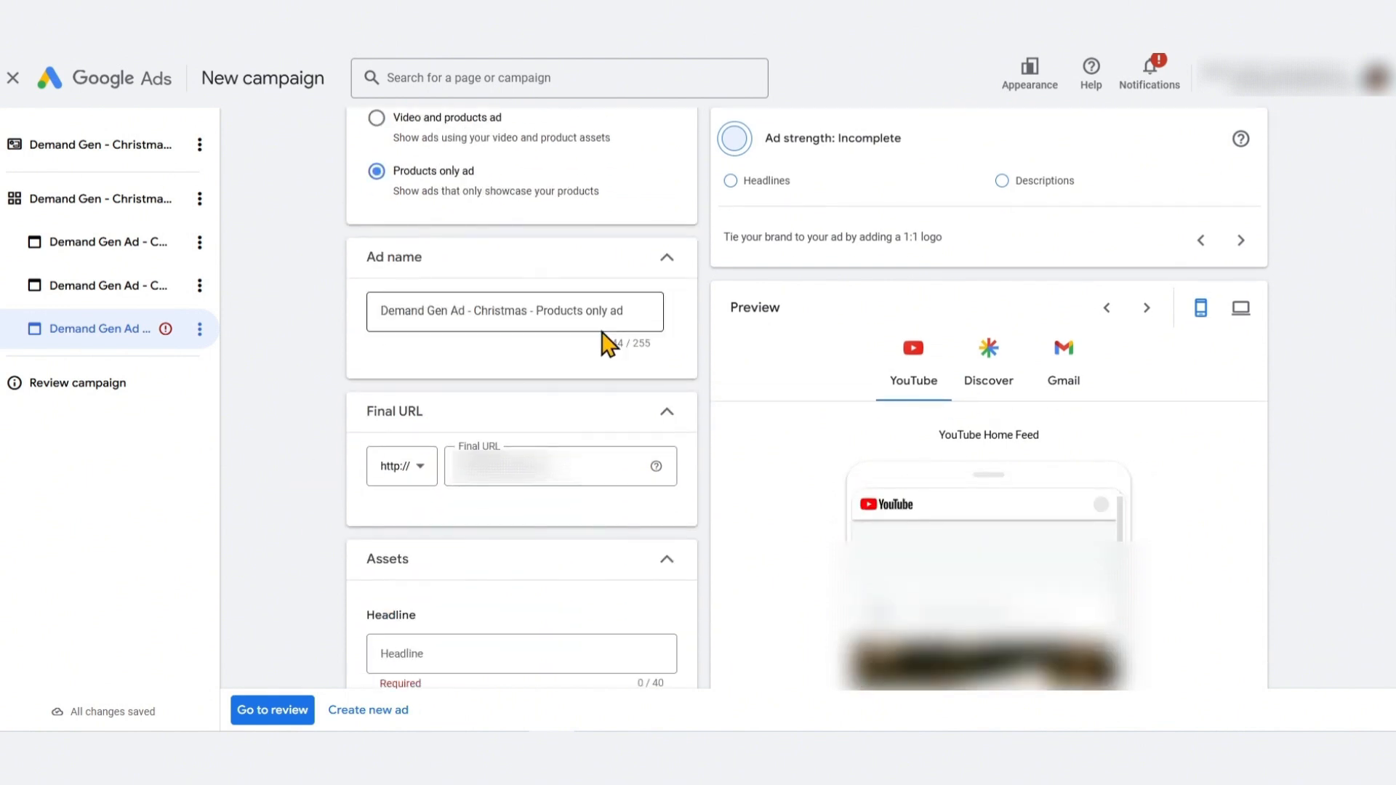
Append 1 to the products only ad's name
{"action": "left_click", "coordinate": [637, 318]}
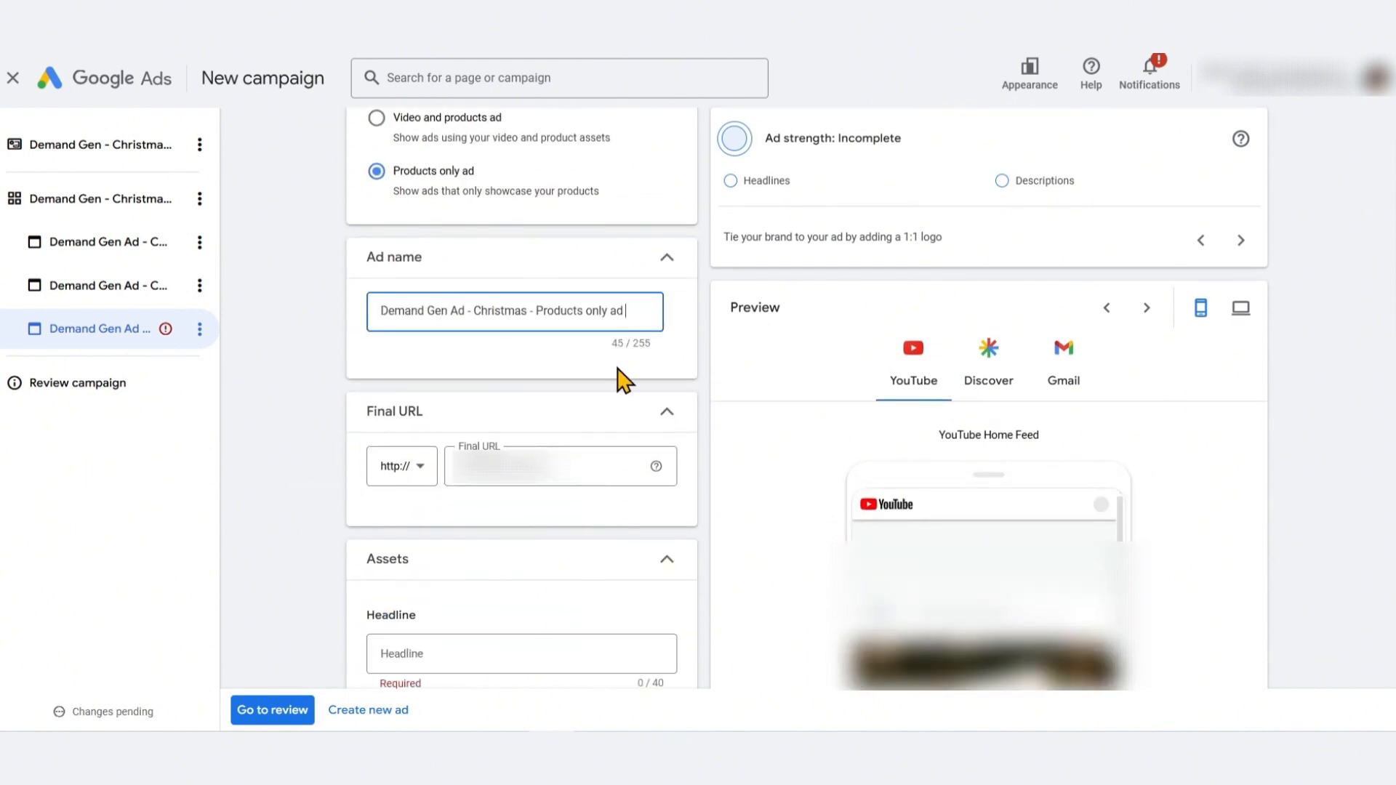
{"action": "type", "text": "1"}
{"action": "left_click", "coordinate": [312, 452]}
{"action": "scroll", "coordinate": [312, 455], "scroll_direction": "down", "scroll_amount": 3}
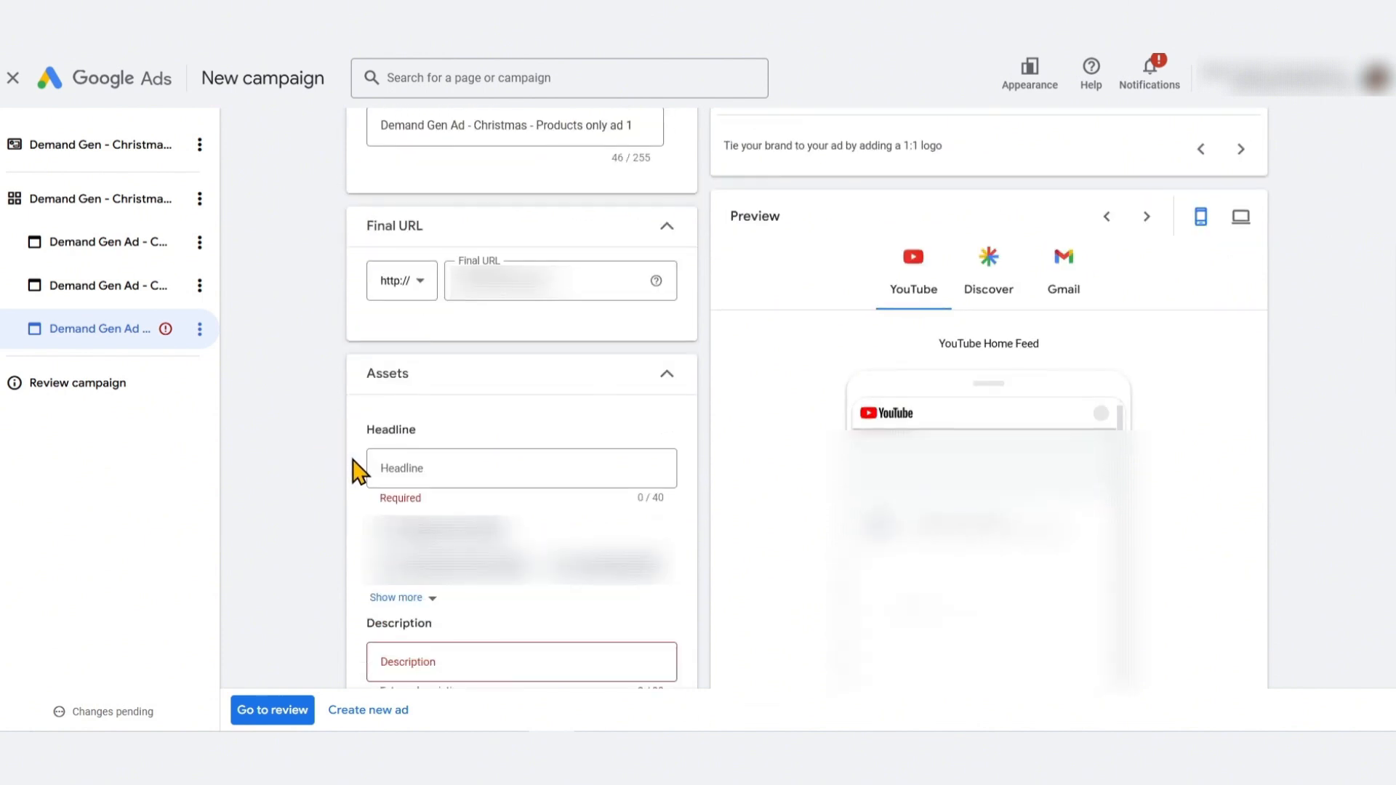
Copy the headline 'Looking for a Perfect Christmas Gift?' from the video ad into the products only ad
{"action": "left_click", "coordinate": [453, 469]}
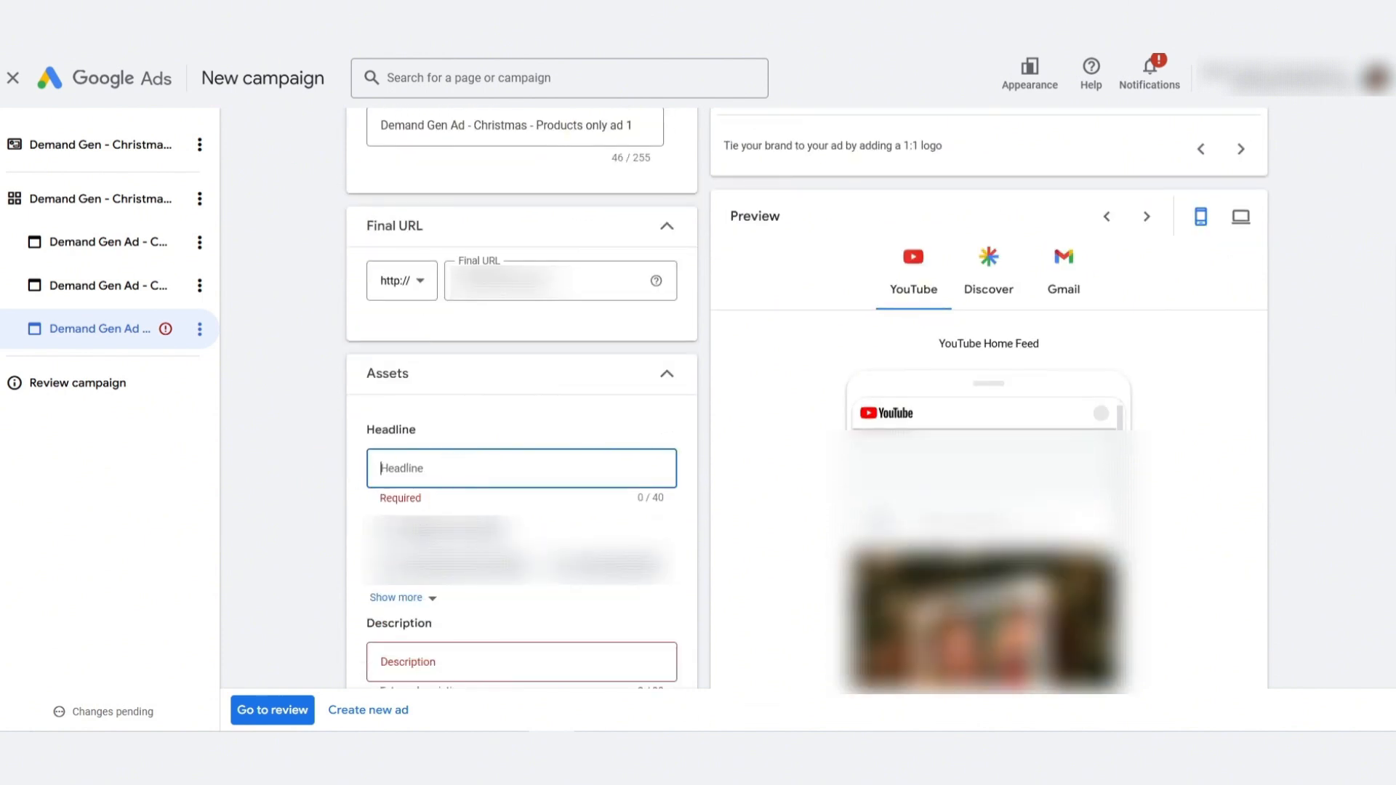
{"action": "left_click", "coordinate": [112, 286]}
{"action": "scroll", "coordinate": [467, 405], "scroll_direction": "down", "scroll_amount": 10}
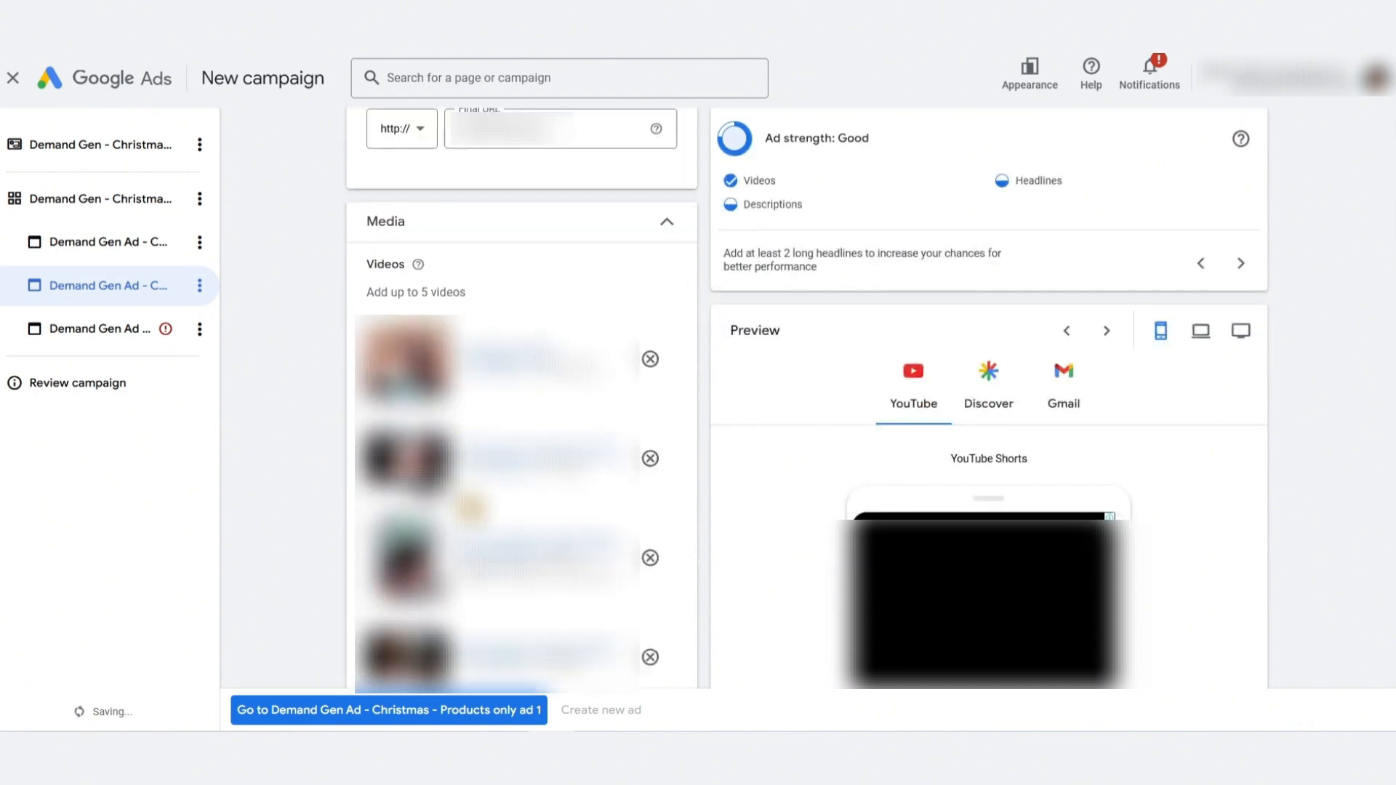
{"action": "scroll", "coordinate": [466, 506], "scroll_direction": "down", "scroll_amount": 8}
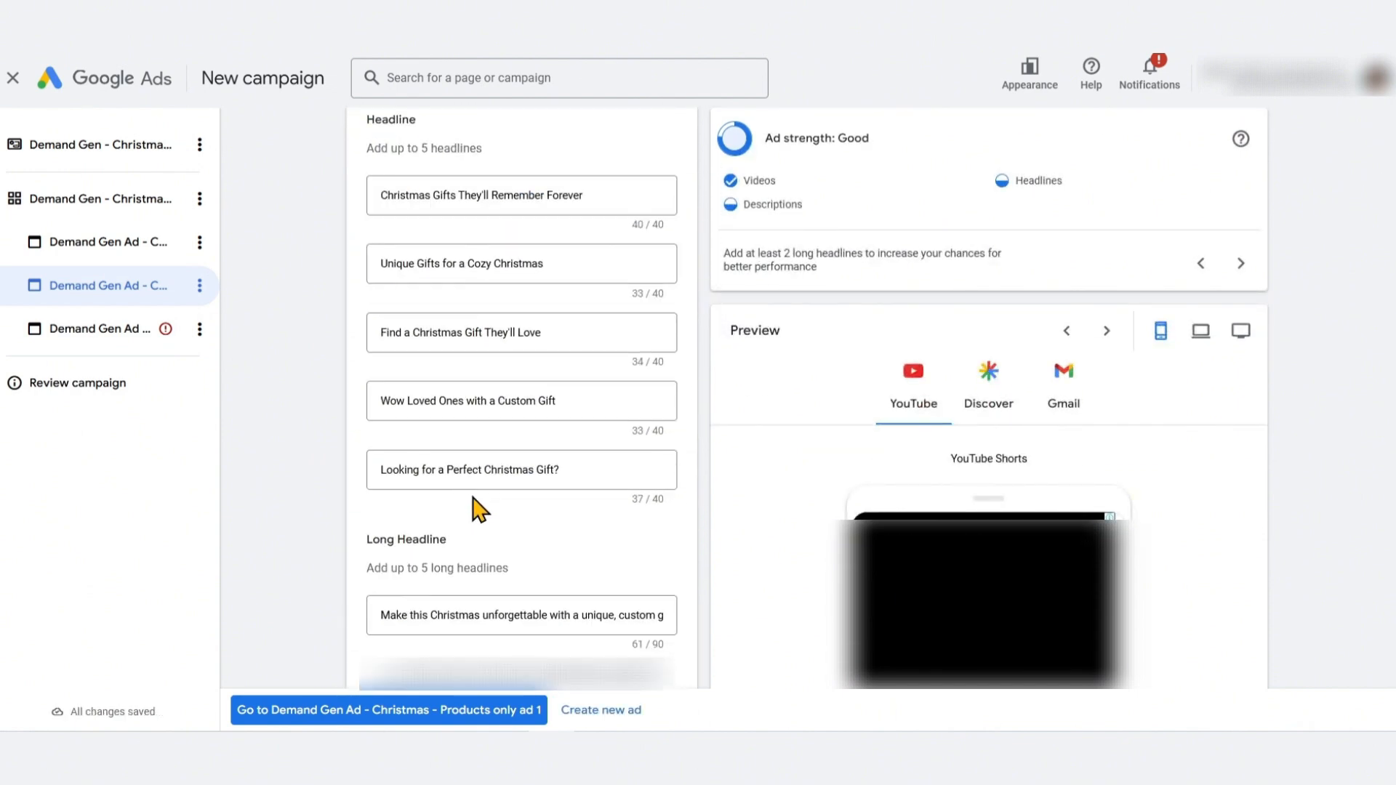
{"action": "left_click", "coordinate": [512, 469]}
{"action": "key", "text": "ctrl+a"}
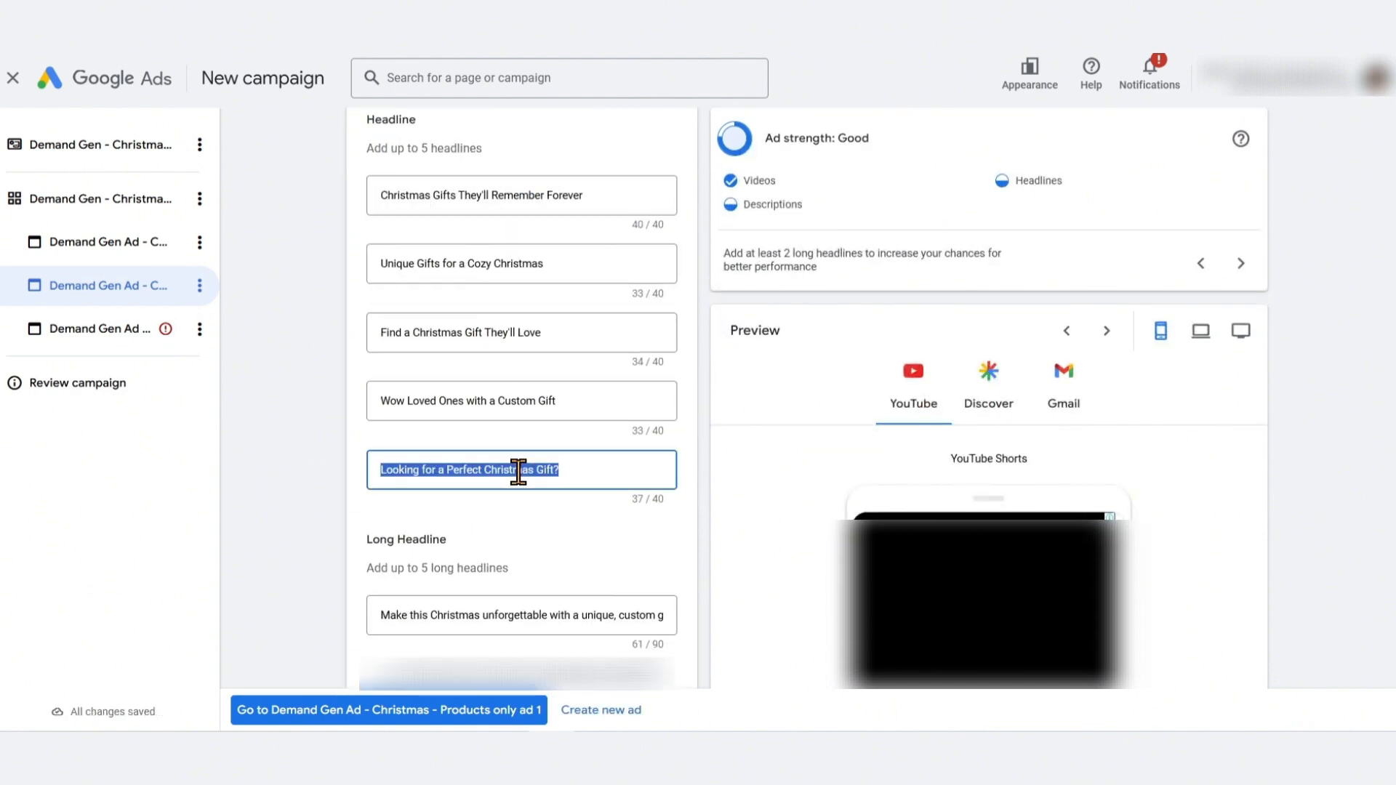
{"action": "left_click", "coordinate": [109, 329]}
{"action": "left_click", "coordinate": [466, 343]}
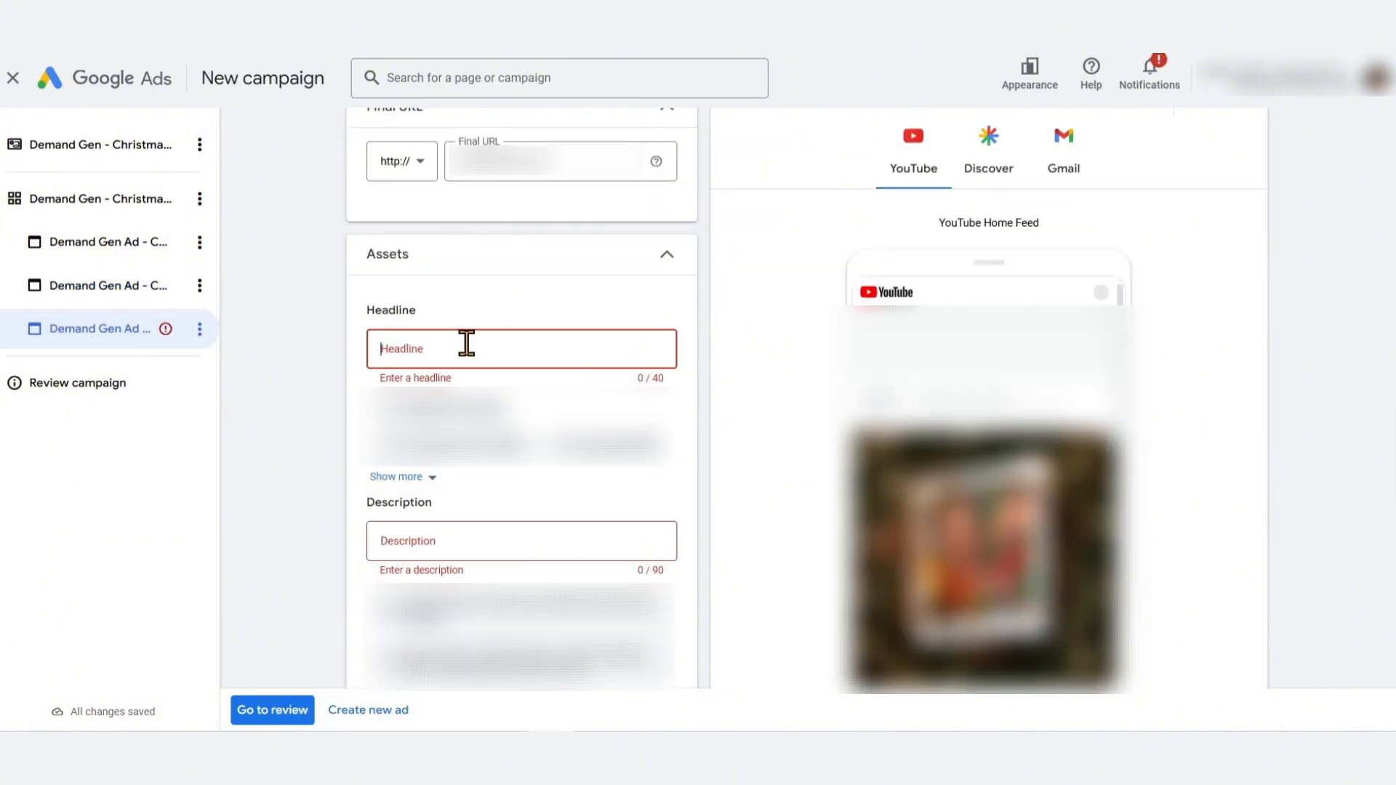
{"action": "key", "text": "ctrl+v"}
Copy the description 'Surprise your loved ones with a fun, unique, personal gift!' into the products only ad and set Shop now
{"action": "left_click", "coordinate": [89, 294]}
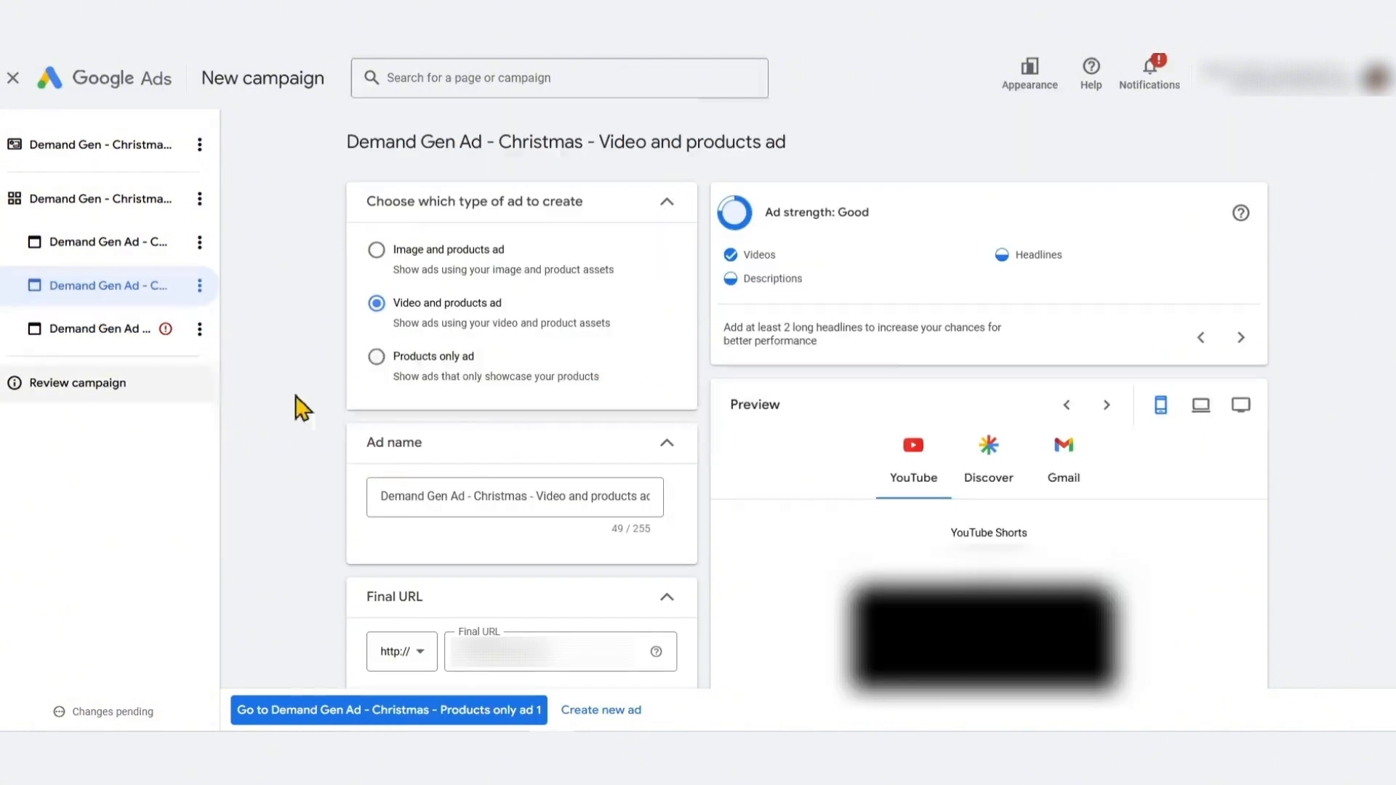
{"action": "scroll", "coordinate": [430, 467], "scroll_direction": "down", "scroll_amount": 15}
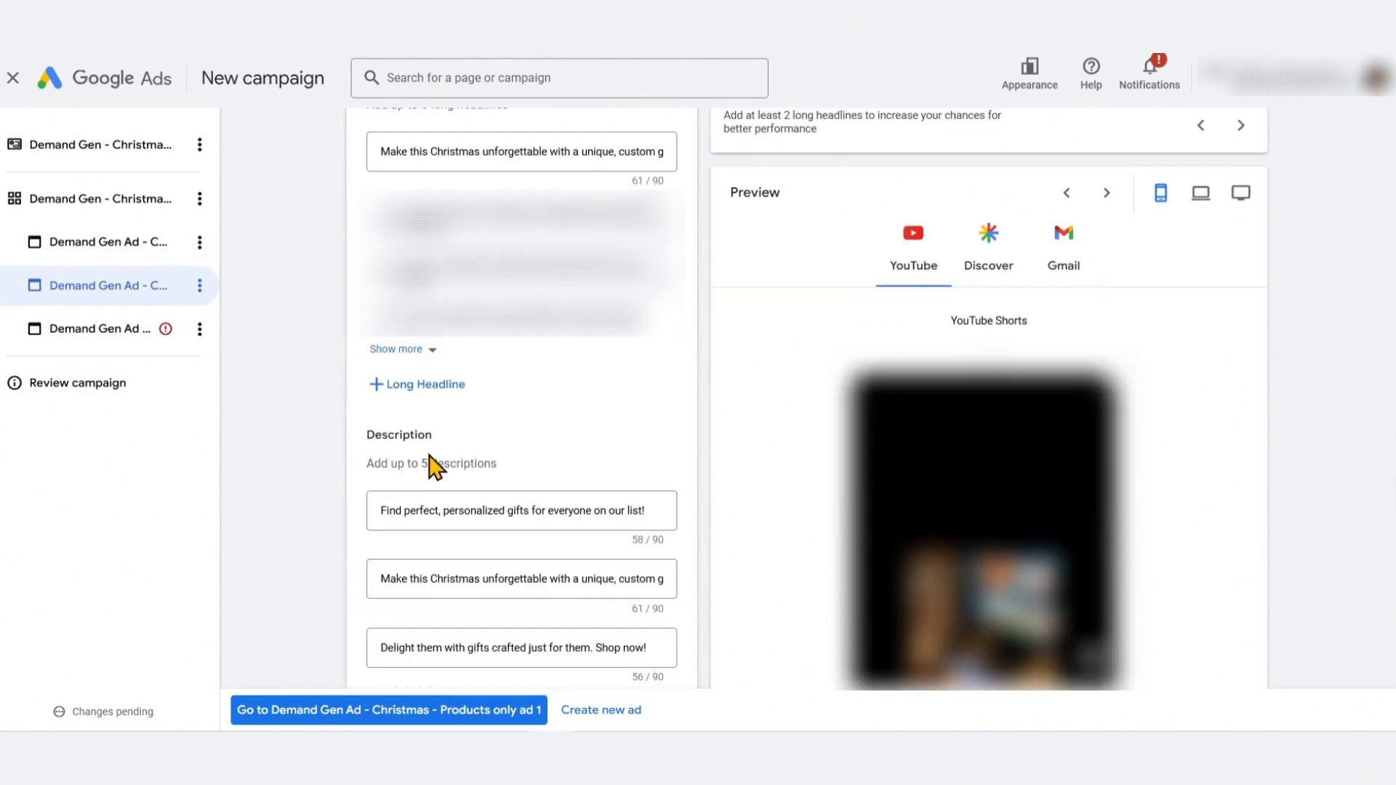
{"action": "scroll", "coordinate": [430, 468], "scroll_direction": "down", "scroll_amount": 20}
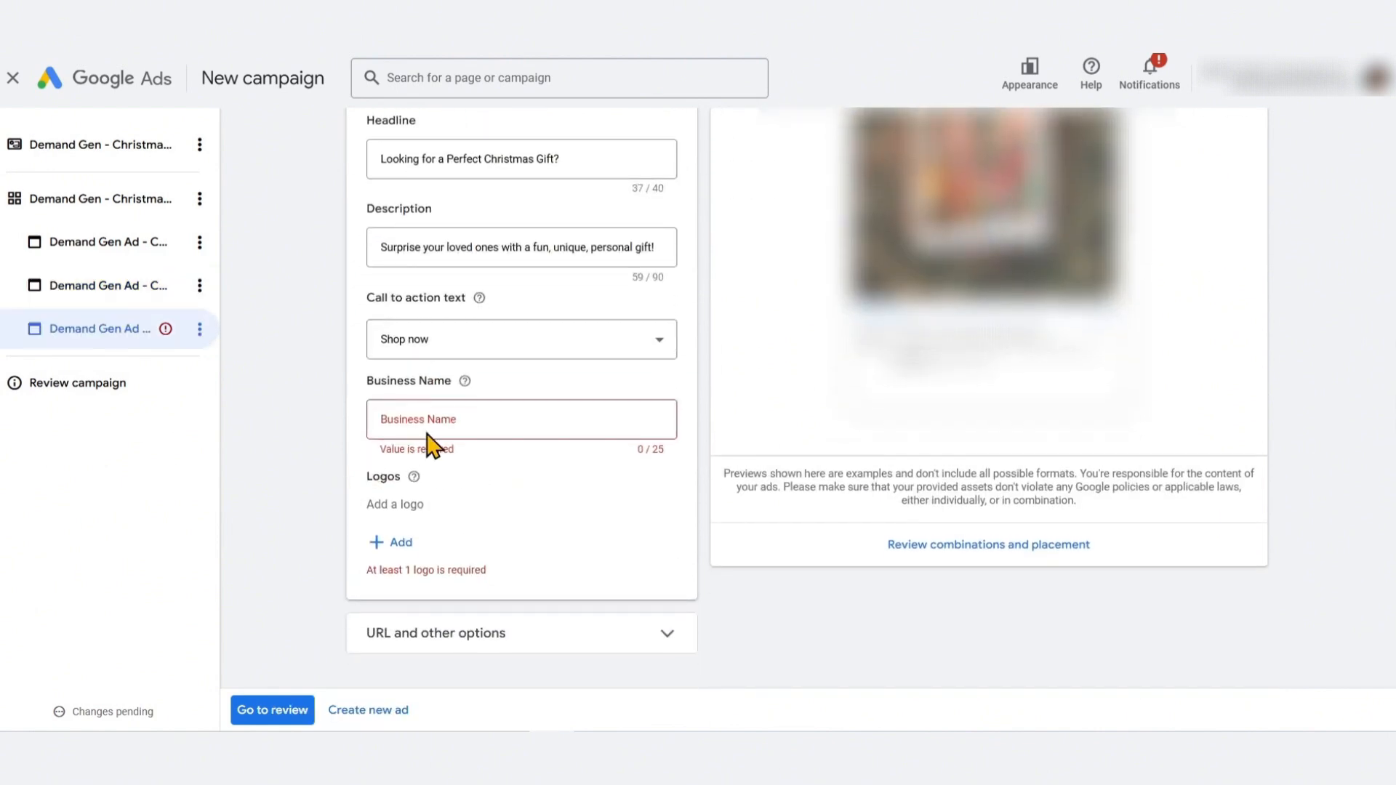
Enter the business name for the products only ad
{"action": "left_click", "coordinate": [433, 419]}
{"action": "type", "text": "My Pho"}
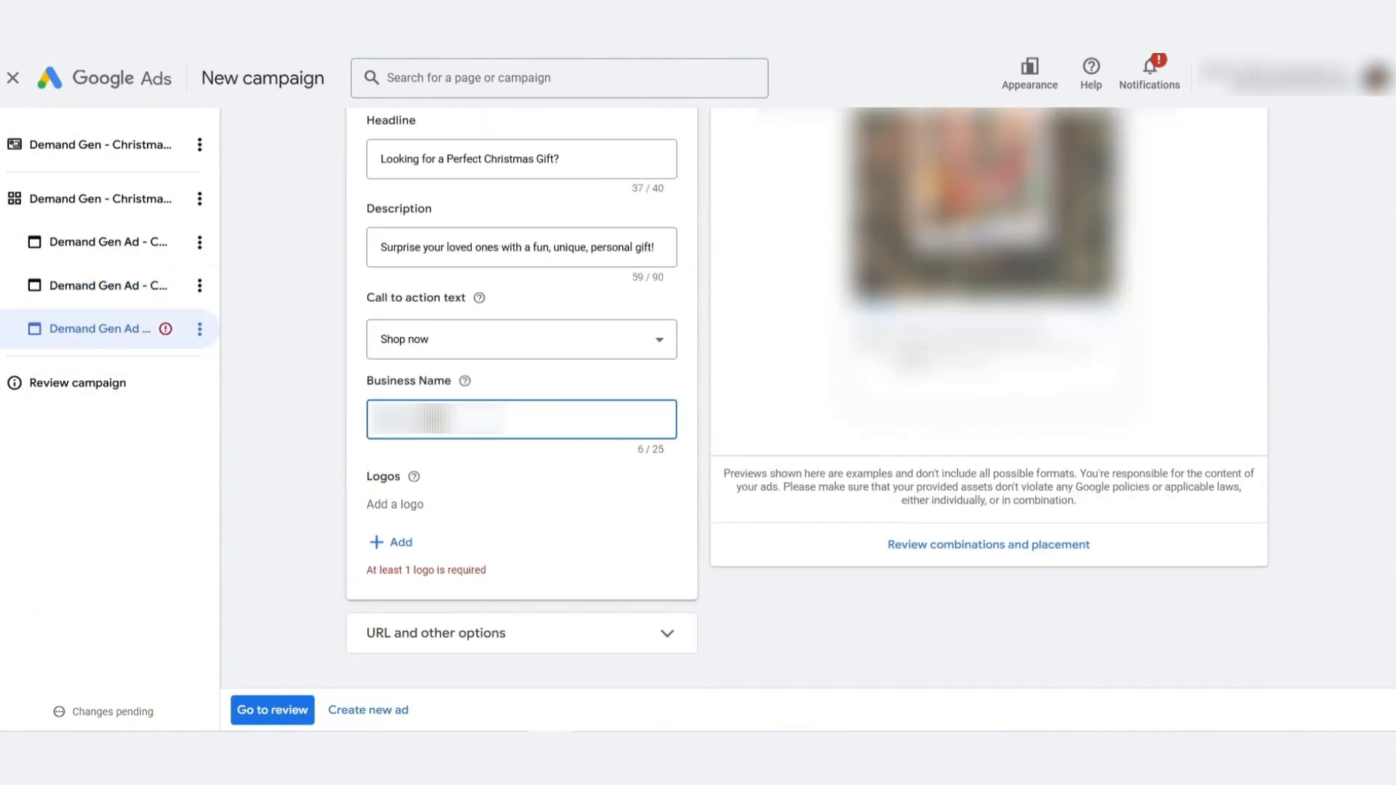
{"action": "type", "text": "to S"}
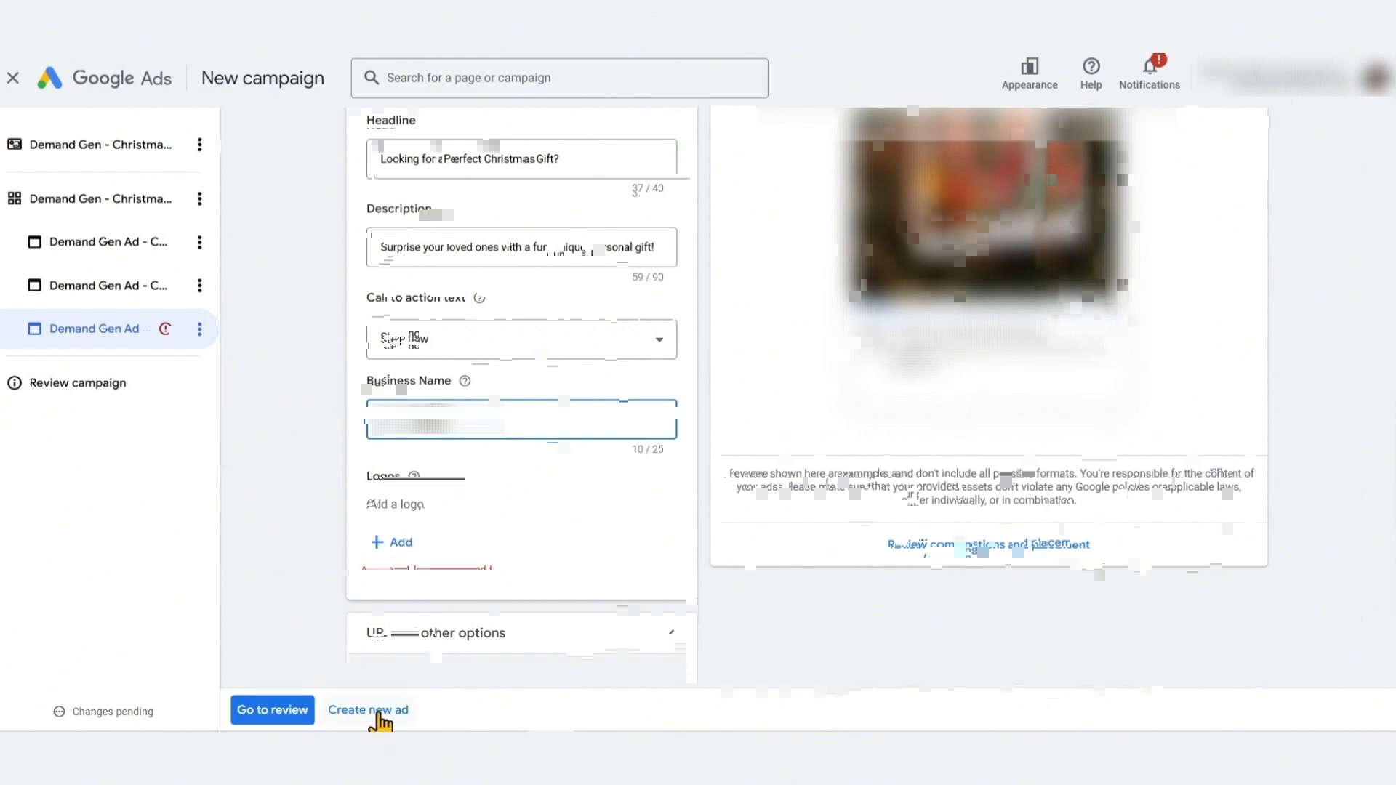
Create a new ad and name it 'Demand Gen Ad - Christmas - Products only ad 2'
{"action": "left_click", "coordinate": [378, 713]}
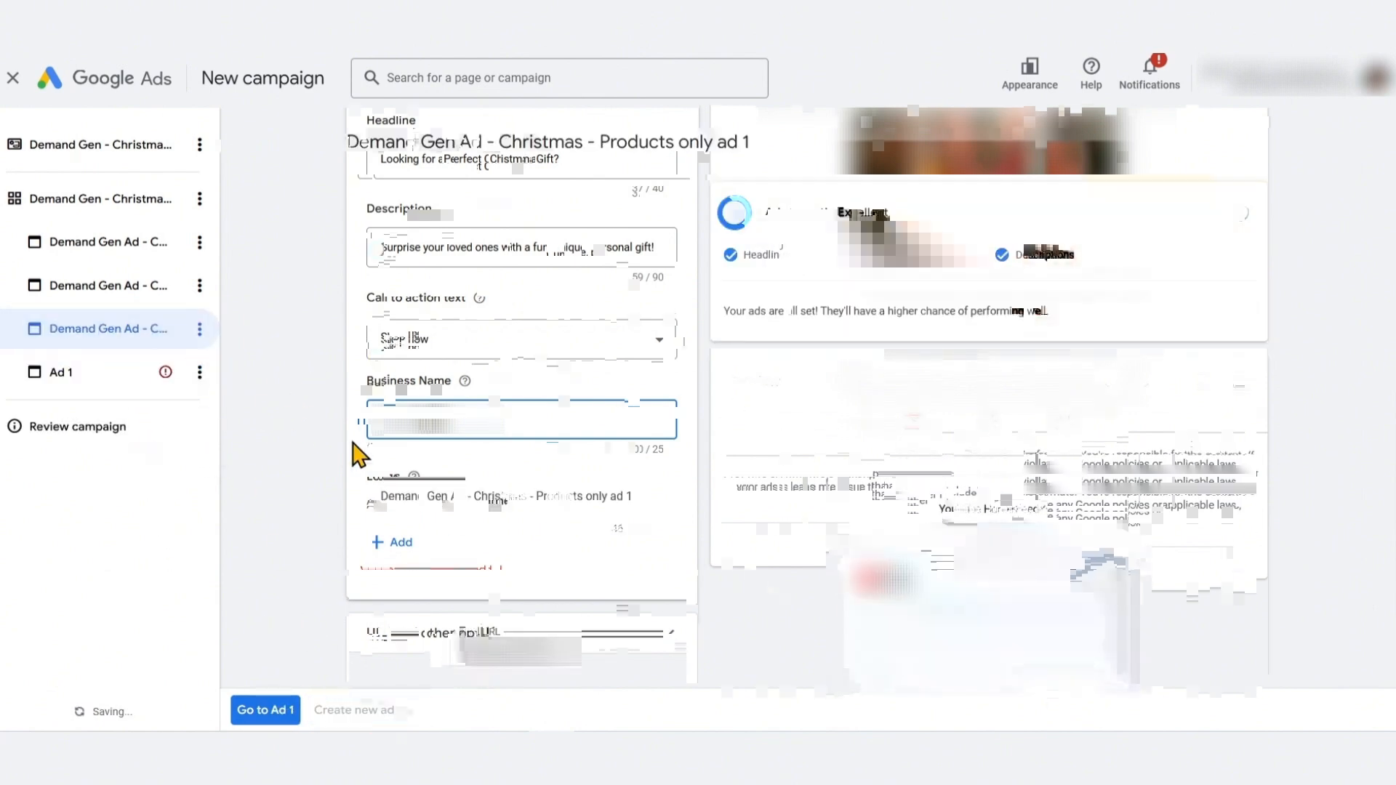
{"action": "triple_click", "coordinate": [562, 495]}
{"action": "key", "text": "ctrl+c"}
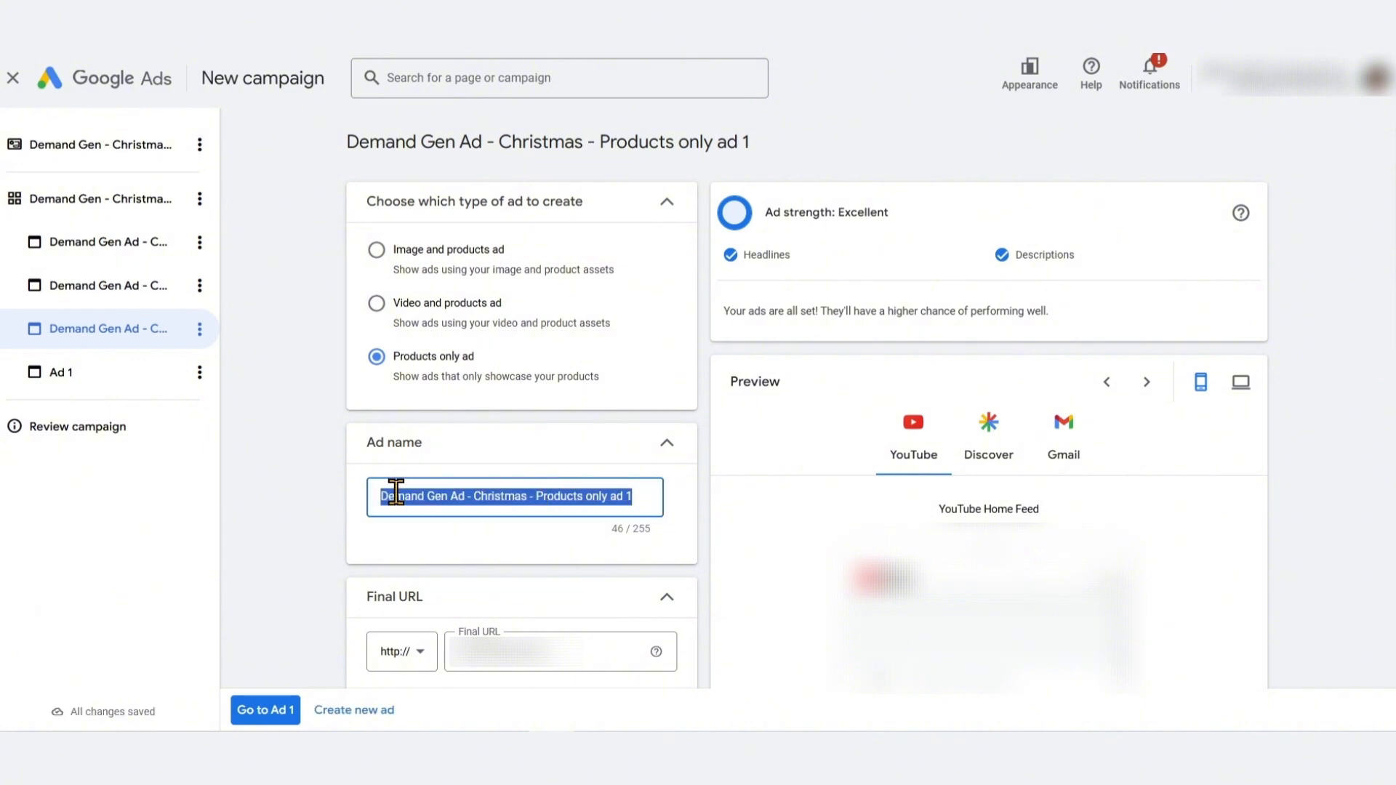
{"action": "left_click", "coordinate": [96, 375]}
{"action": "left_click", "coordinate": [480, 508]}
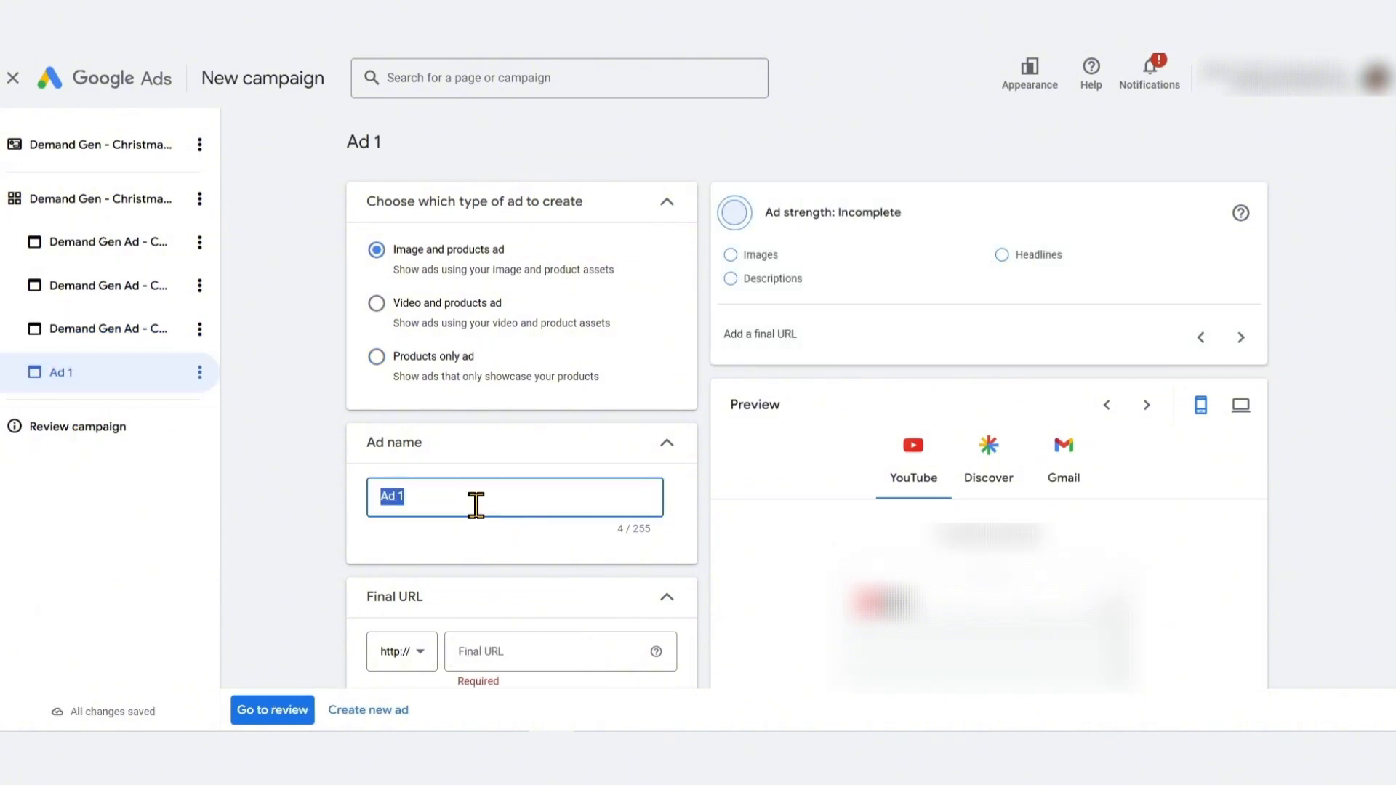
{"action": "key", "text": "ctrl+v"}
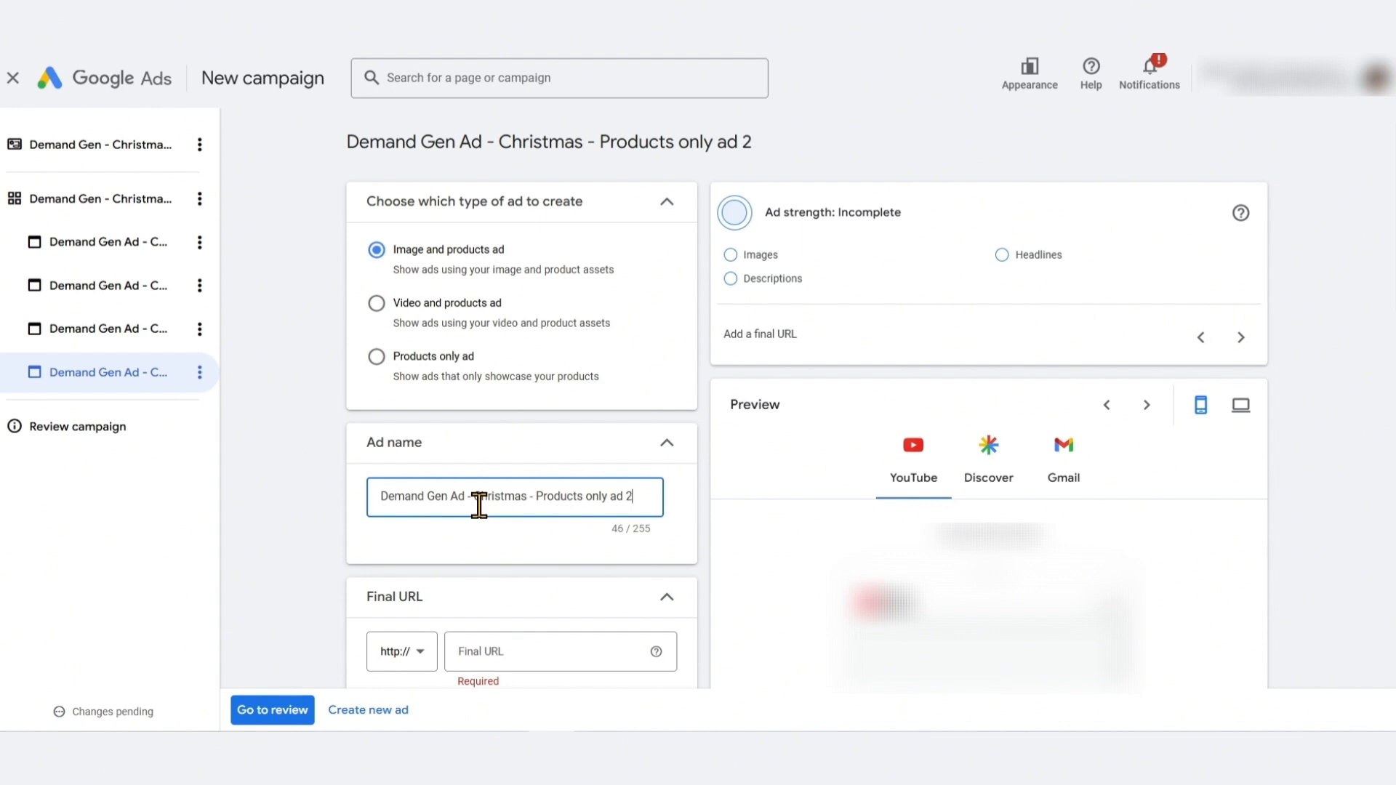
Copy the final URL from the first products only ad into the new ad
{"action": "left_click", "coordinate": [290, 478]}
{"action": "scroll", "coordinate": [291, 480], "scroll_direction": "down", "scroll_amount": 9}
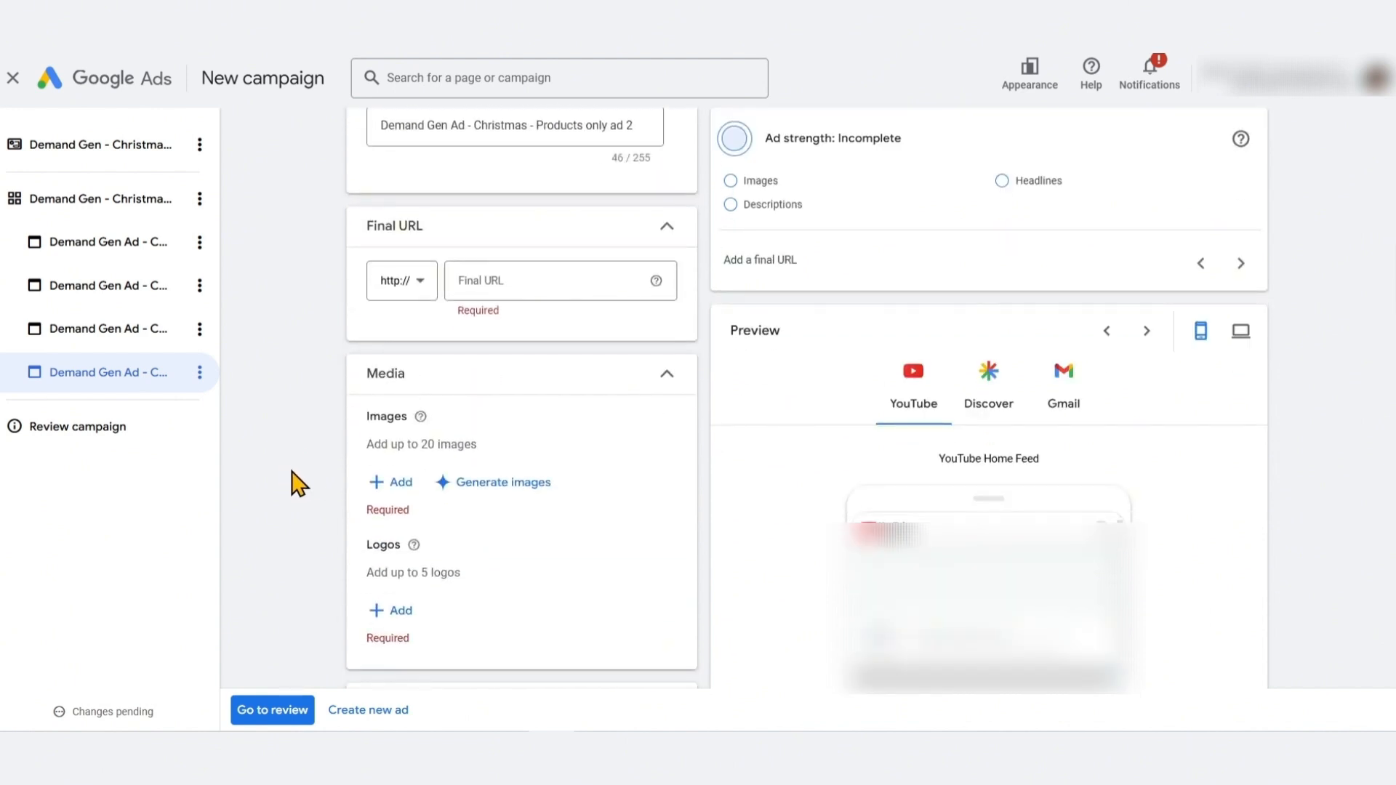
{"action": "scroll", "coordinate": [378, 368], "scroll_direction": "up", "scroll_amount": 4}
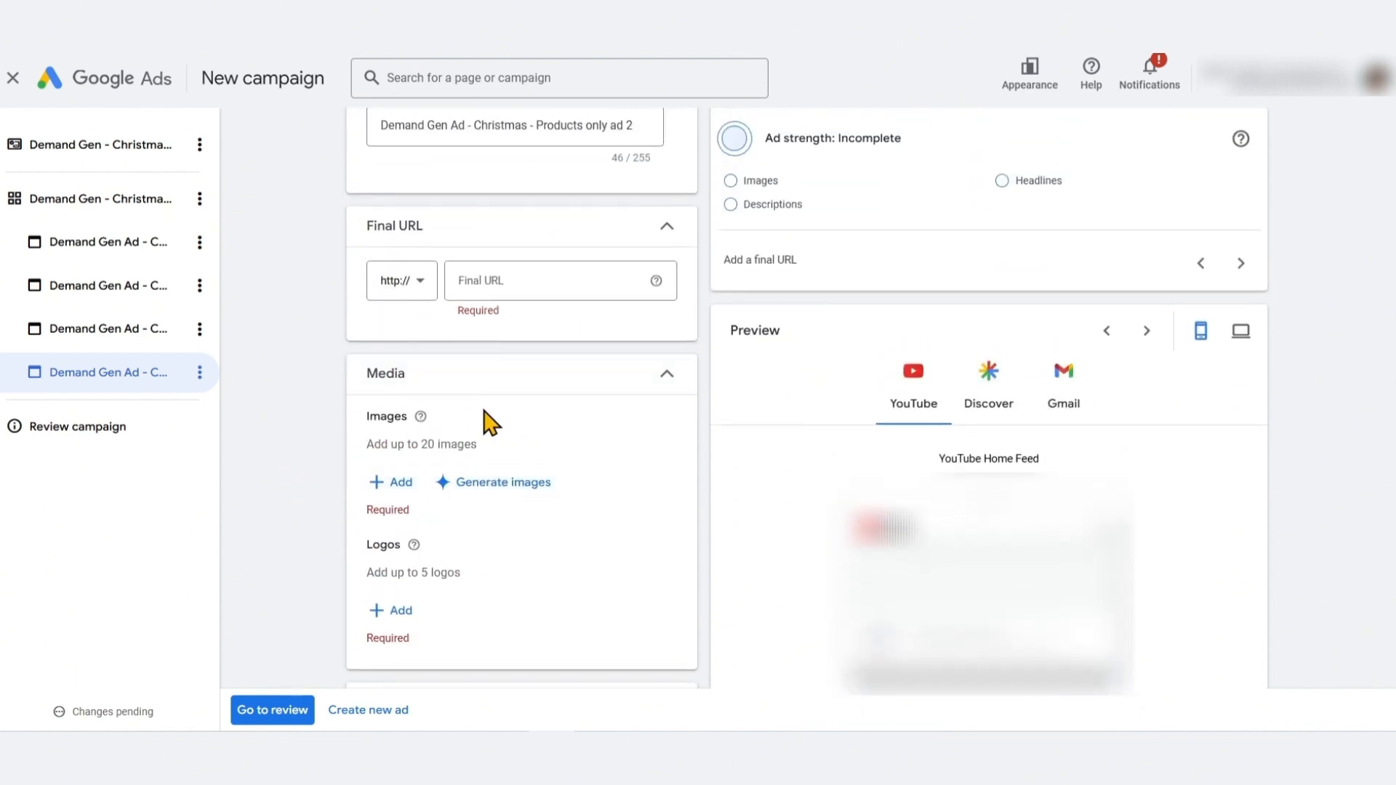
{"action": "left_click", "coordinate": [172, 336]}
{"action": "scroll", "coordinate": [509, 509], "scroll_direction": "down", "scroll_amount": 1}
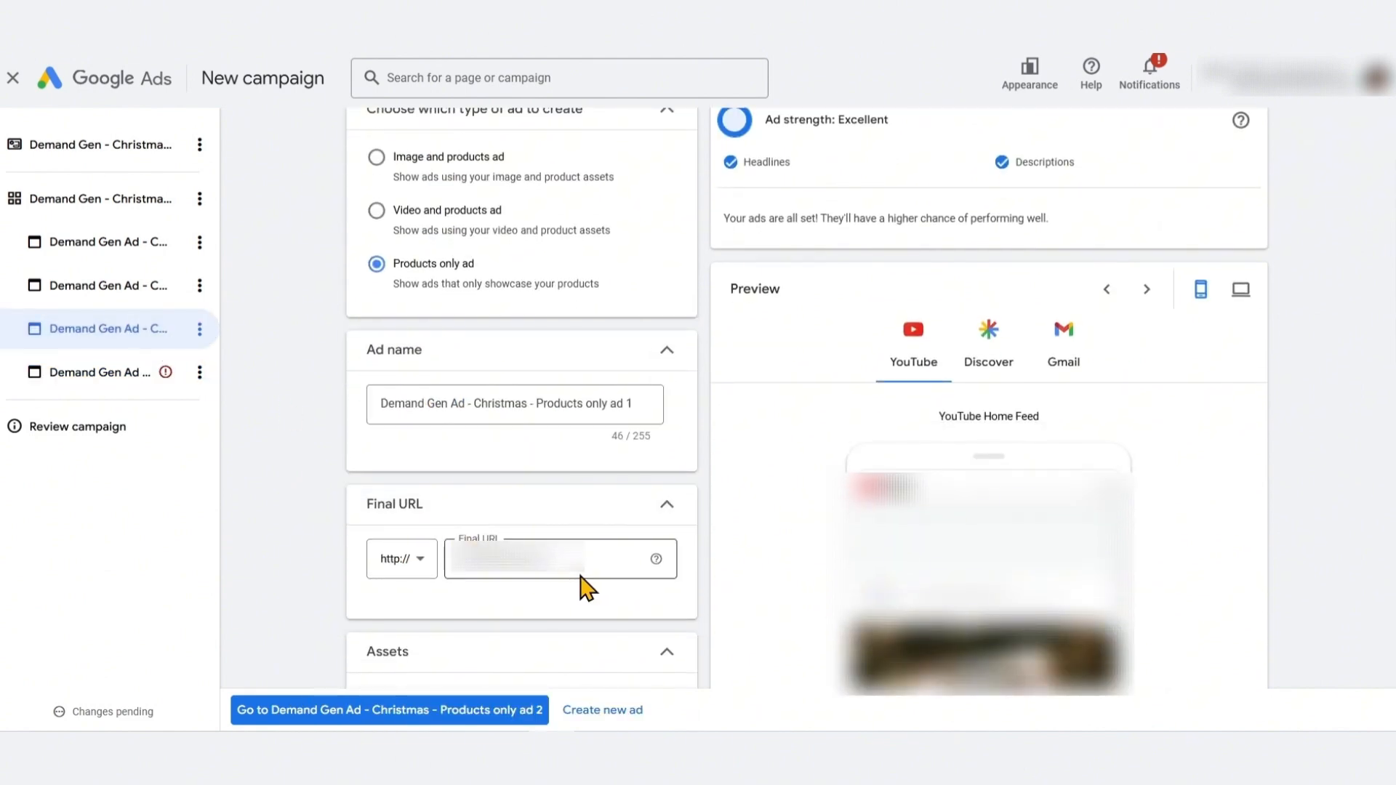
{"action": "left_click", "coordinate": [570, 556]}
{"action": "left_click", "coordinate": [501, 372]}
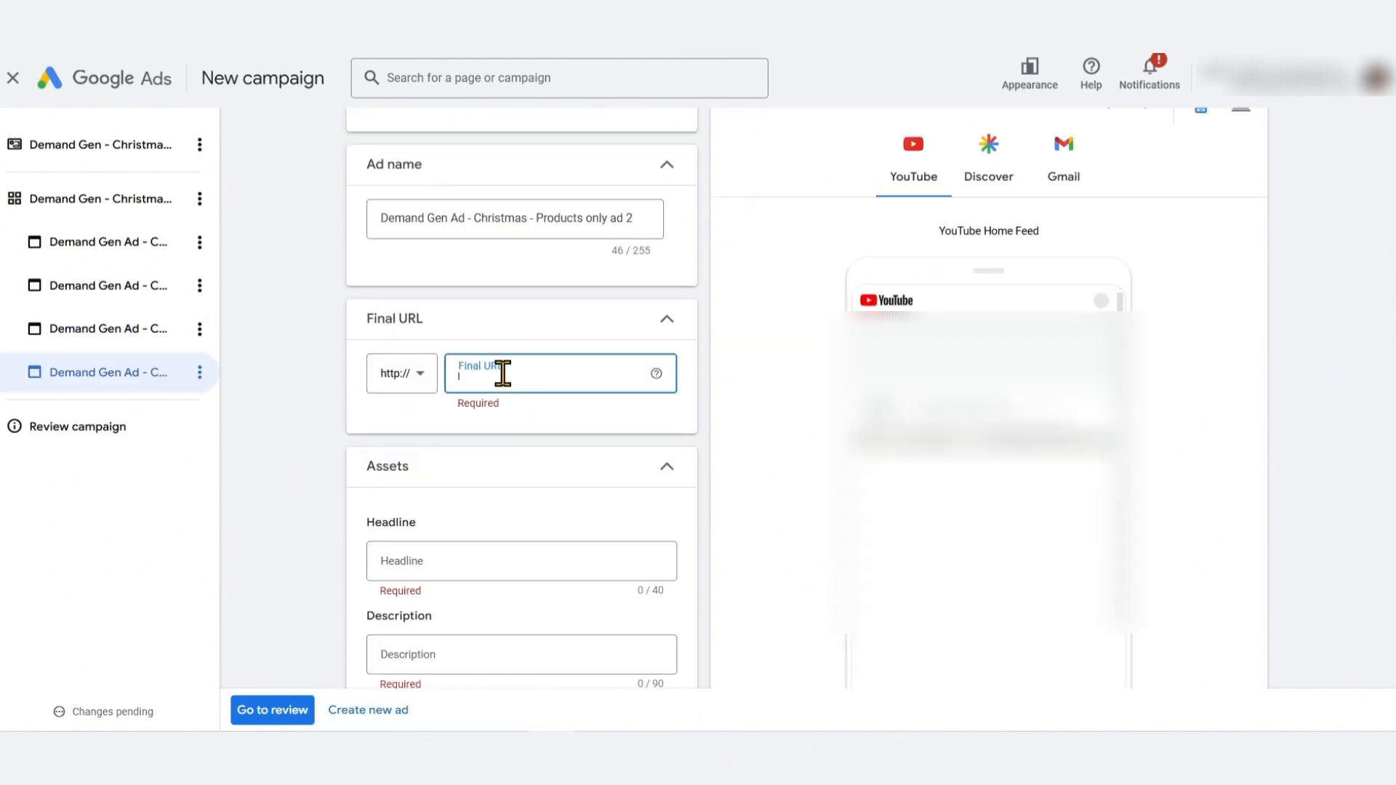
{"action": "key", "text": "ctrl+v"}
{"action": "left_click", "coordinate": [269, 471]}
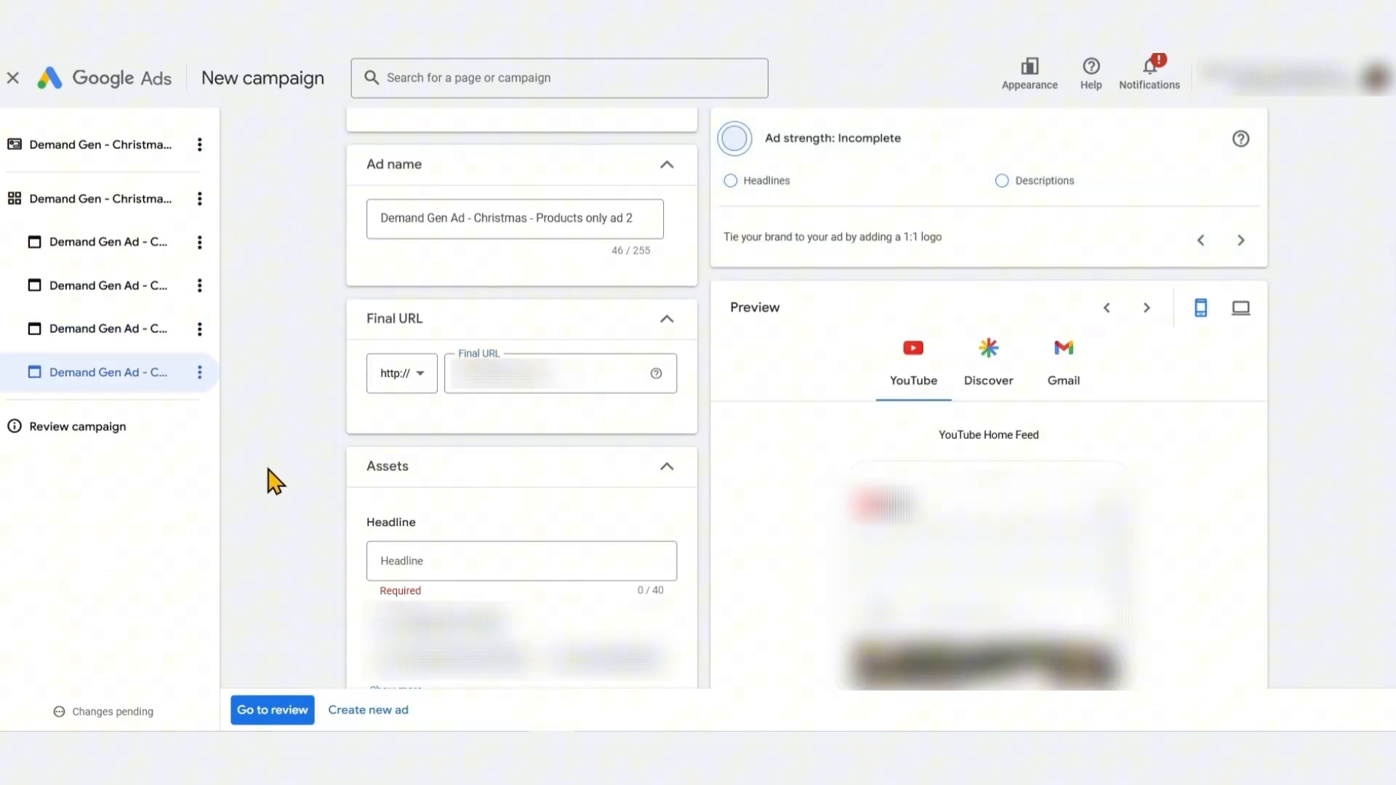
Fill in the second products only ad's headline, description 'Find perfect, personalized gifts for everyone on your list.' and Shop now
{"action": "scroll", "coordinate": [270, 471], "scroll_direction": "up", "scroll_amount": 4}
{"action": "scroll", "coordinate": [271, 471], "scroll_direction": "down", "scroll_amount": 6}
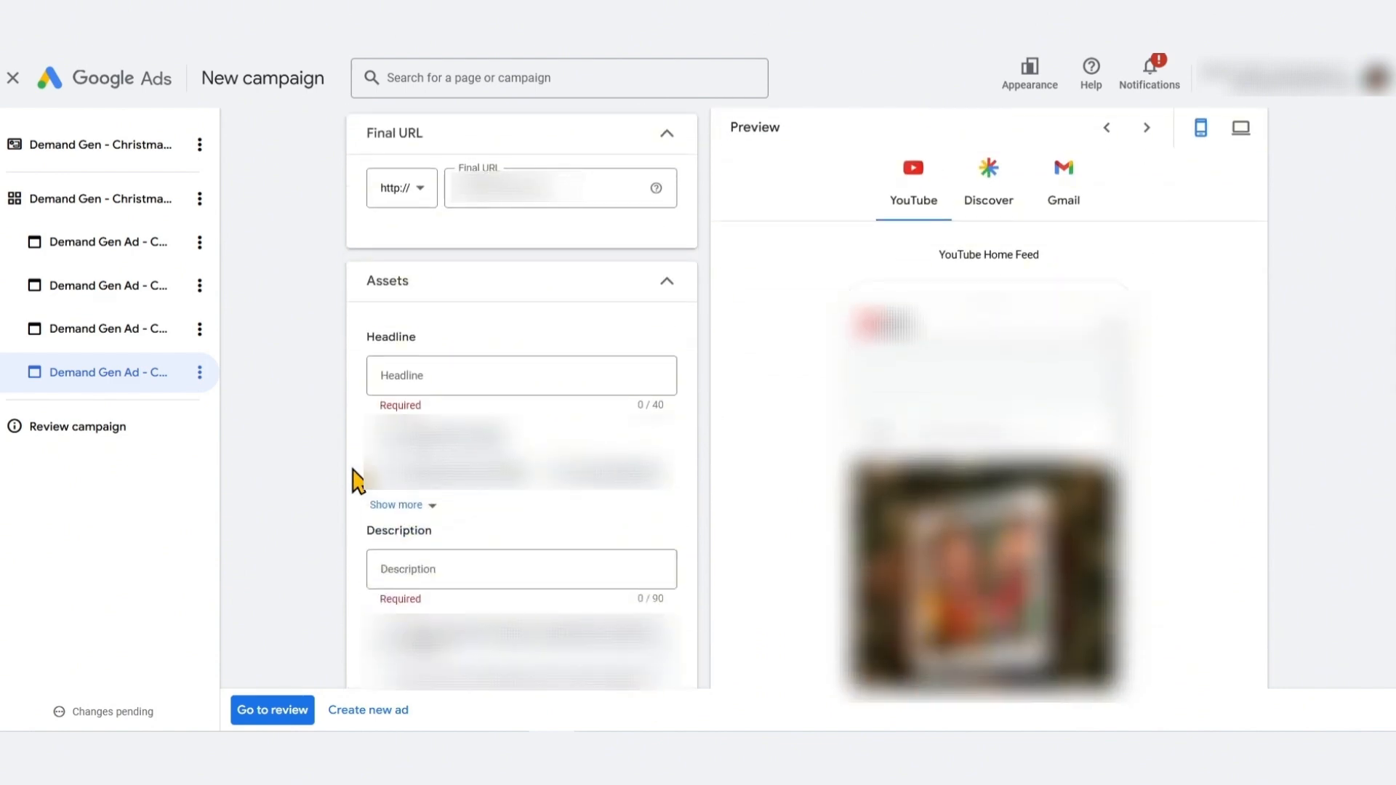
{"action": "left_click", "coordinate": [483, 372]}
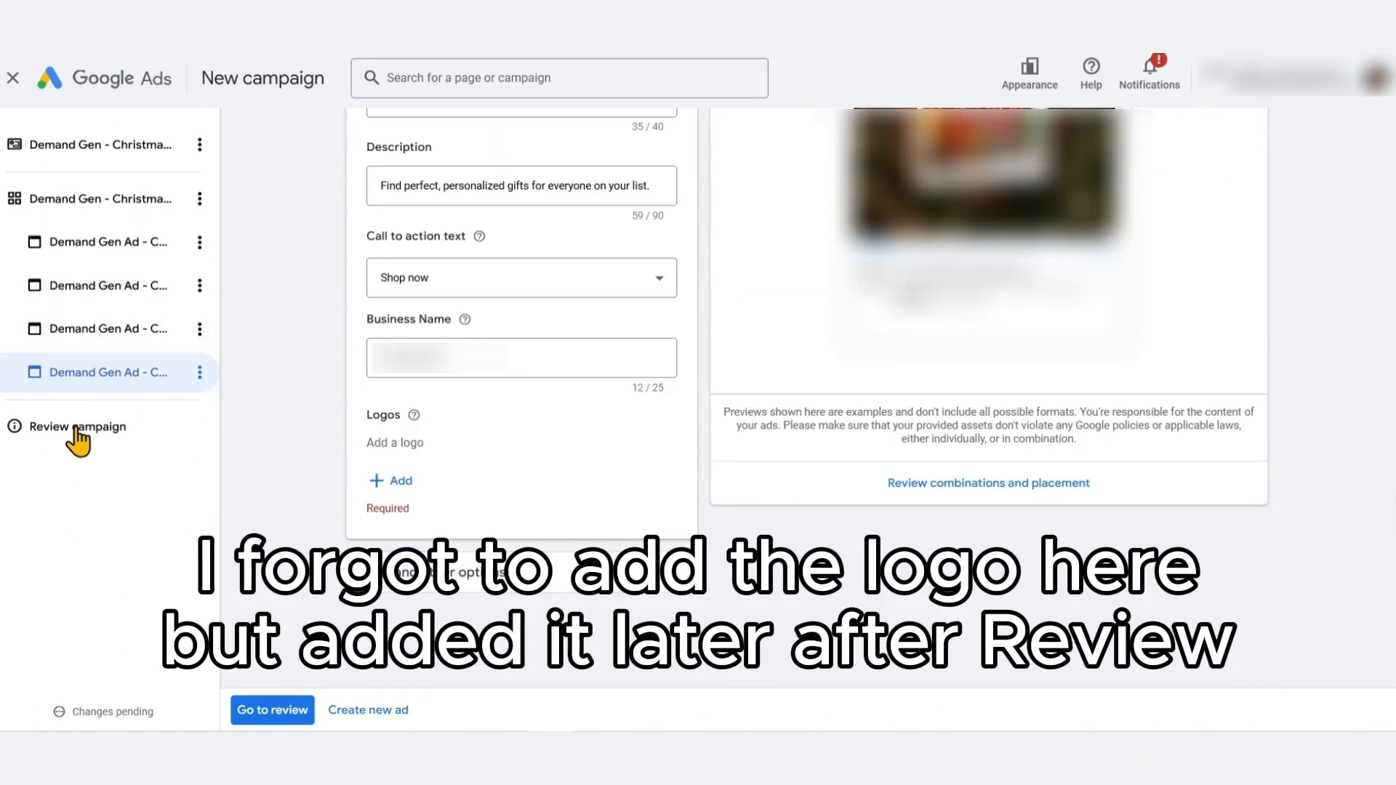
Go to the campaign review and expand the ad group's details to examine its settings and ads
{"action": "scroll", "coordinate": [273, 406], "scroll_direction": "down", "scroll_amount": 1}
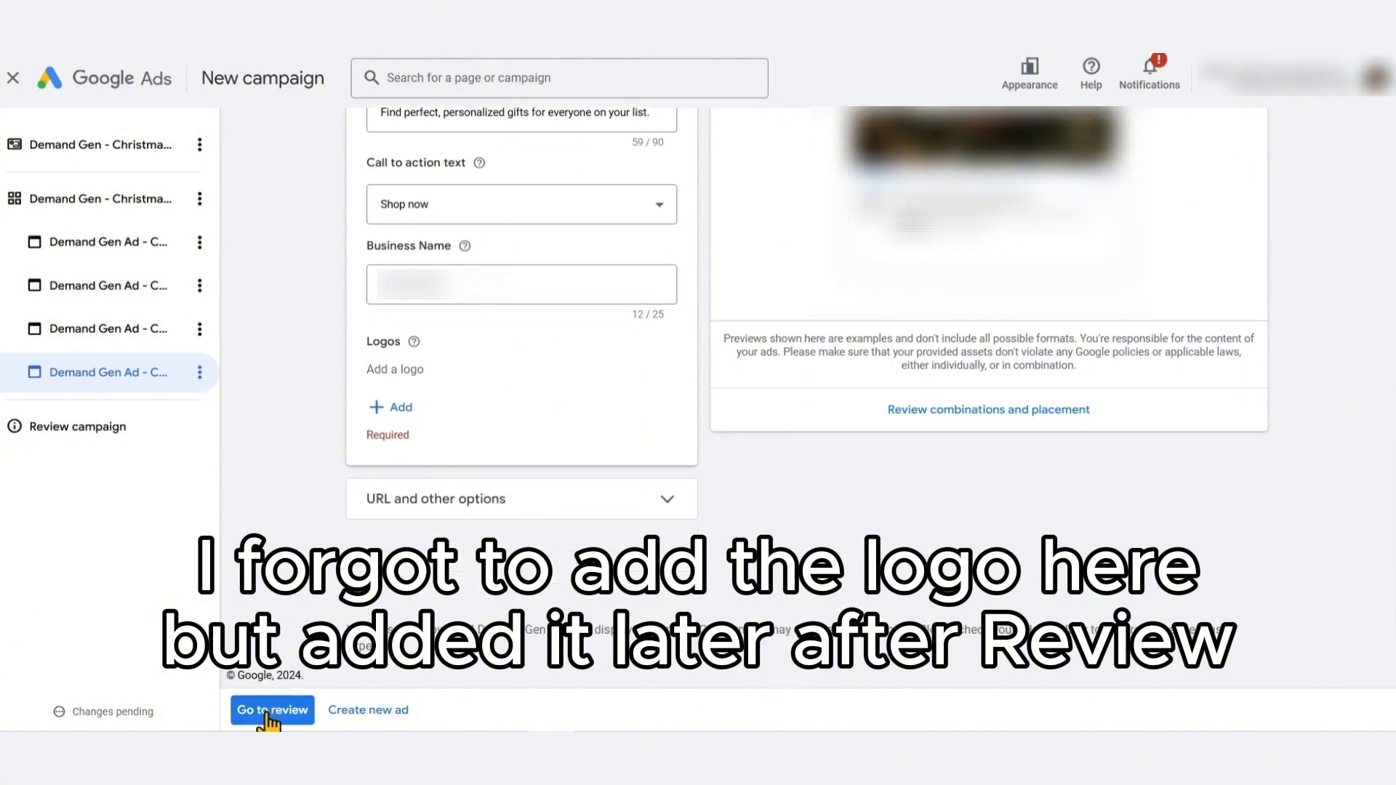
{"action": "left_click", "coordinate": [270, 710]}
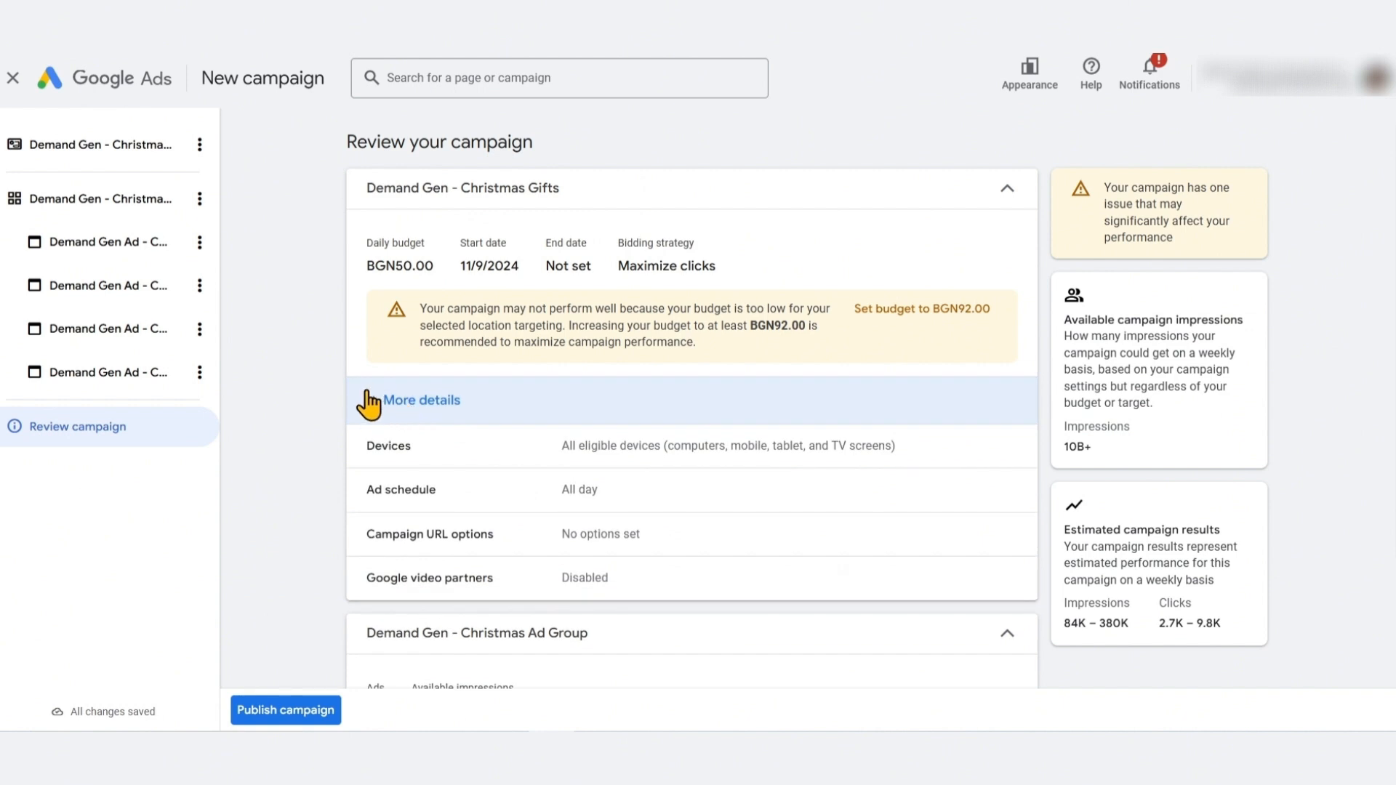
{"action": "scroll", "coordinate": [407, 480], "scroll_direction": "down", "scroll_amount": 2}
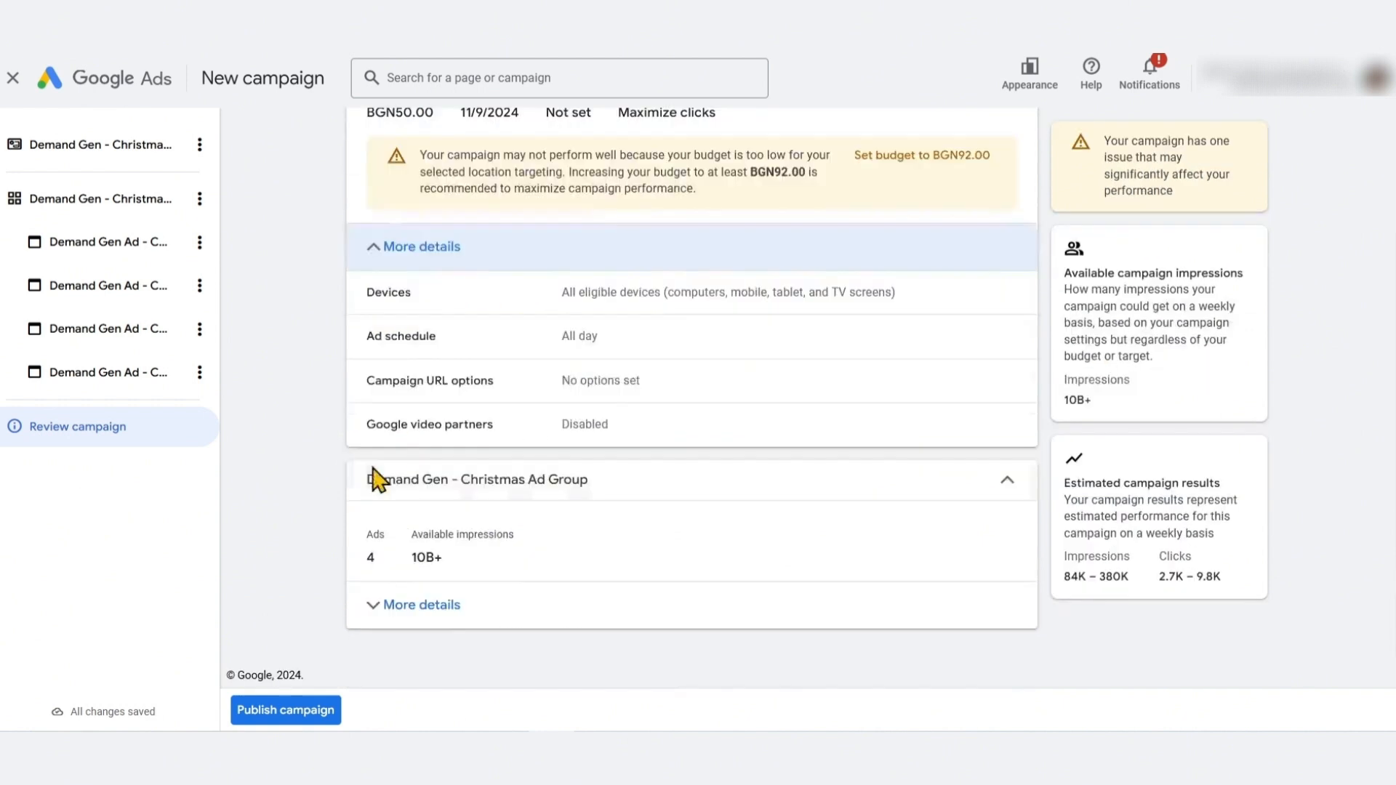
{"action": "left_click", "coordinate": [402, 608]}
{"action": "scroll", "coordinate": [393, 546], "scroll_direction": "down", "scroll_amount": 3}
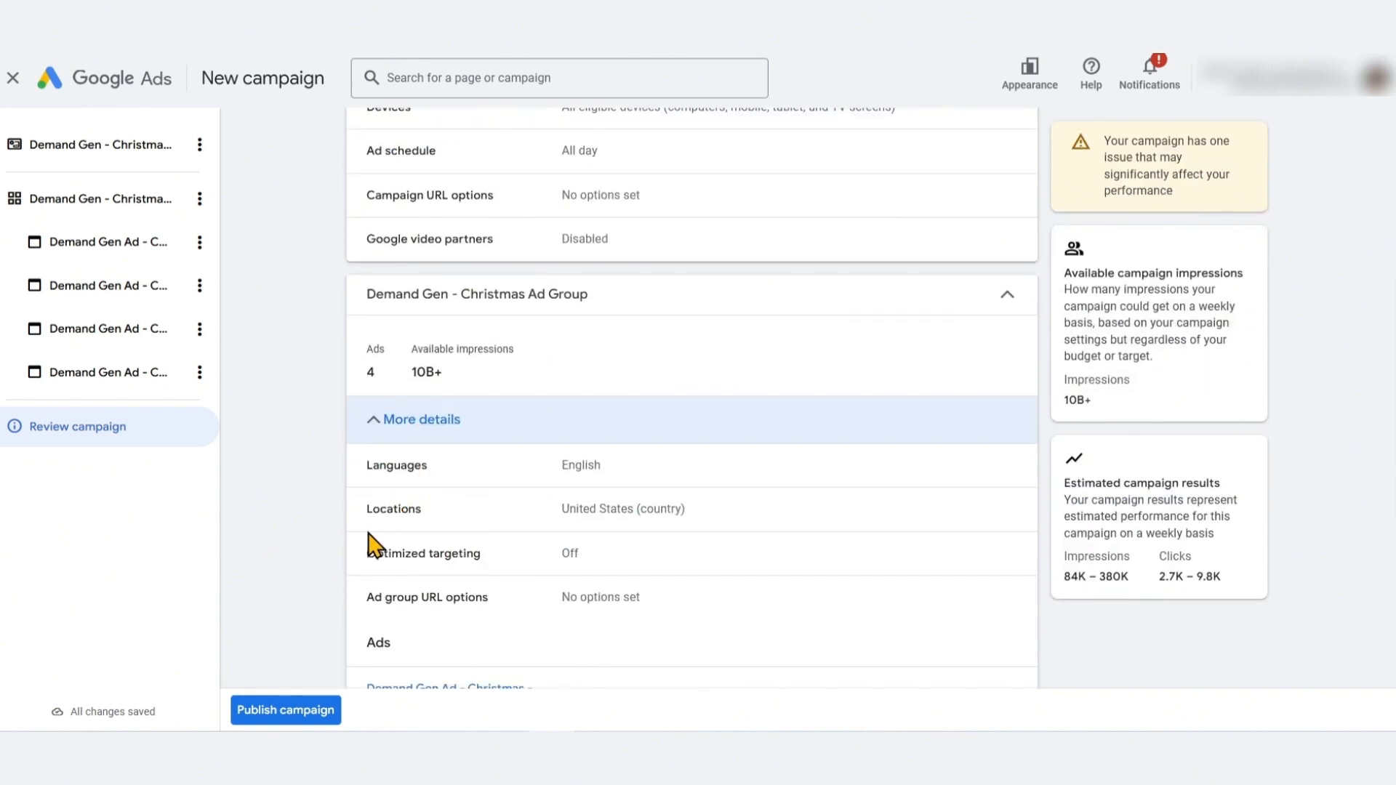
{"action": "scroll", "coordinate": [437, 553], "scroll_direction": "down", "scroll_amount": 4}
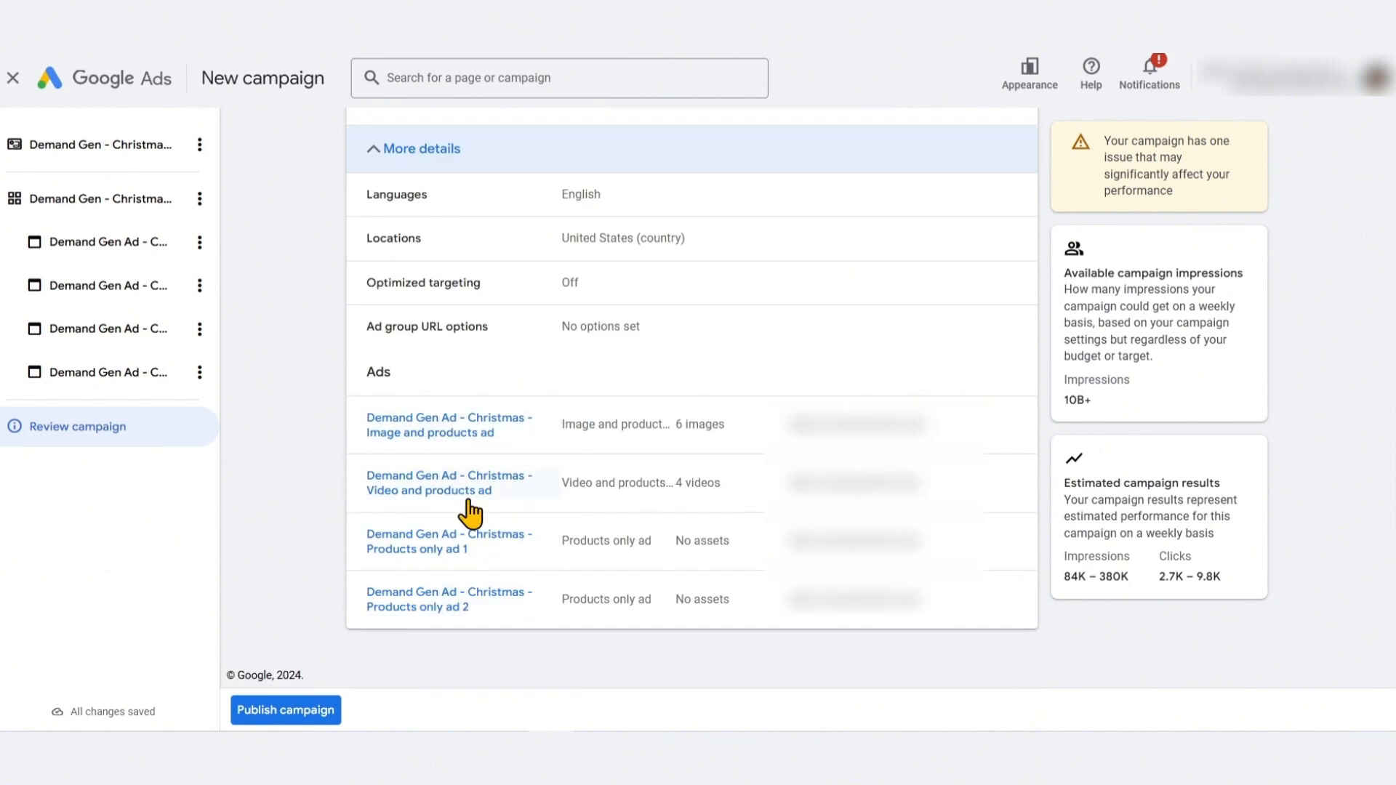
{"action": "scroll", "coordinate": [470, 514], "scroll_direction": "up", "scroll_amount": 9}
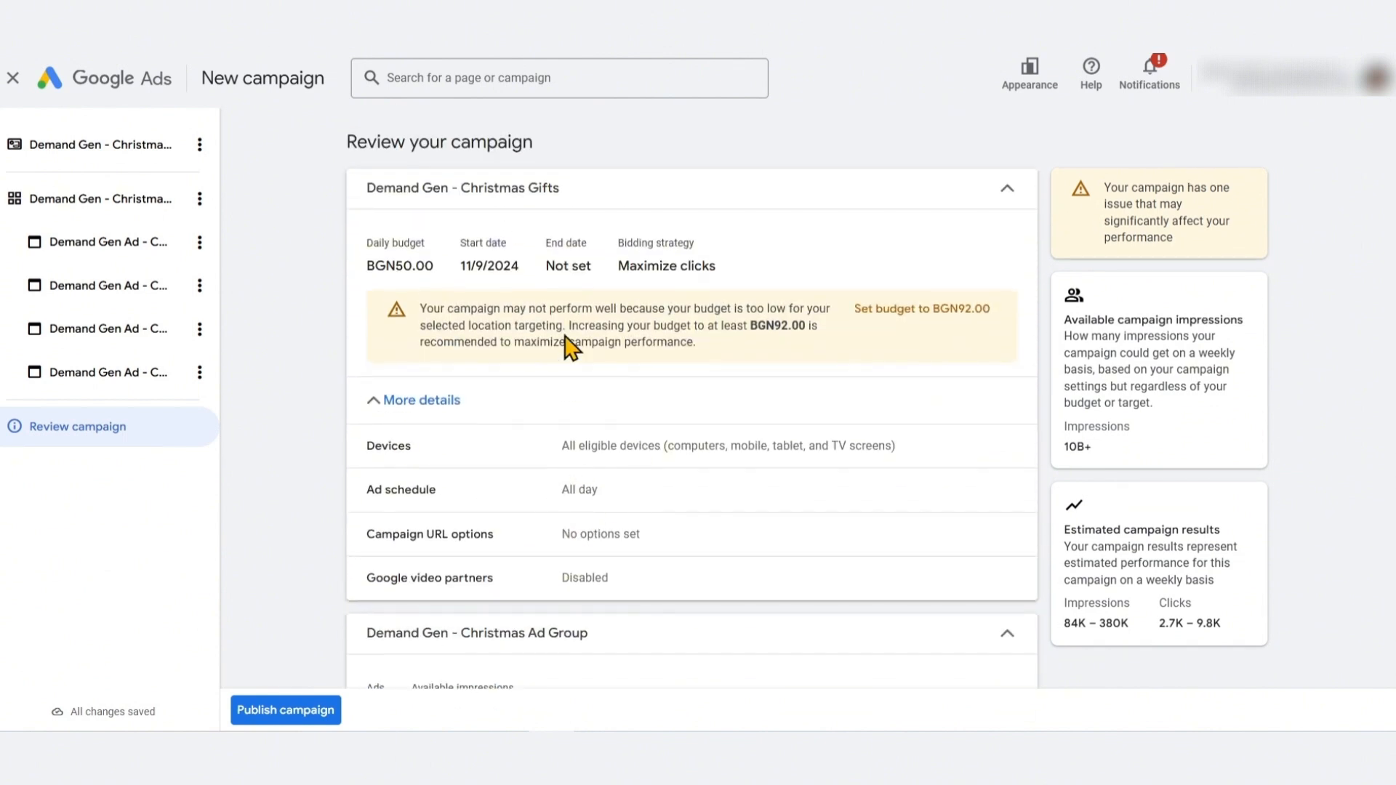
{"action": "scroll", "coordinate": [668, 477], "scroll_direction": "down", "scroll_amount": 8}
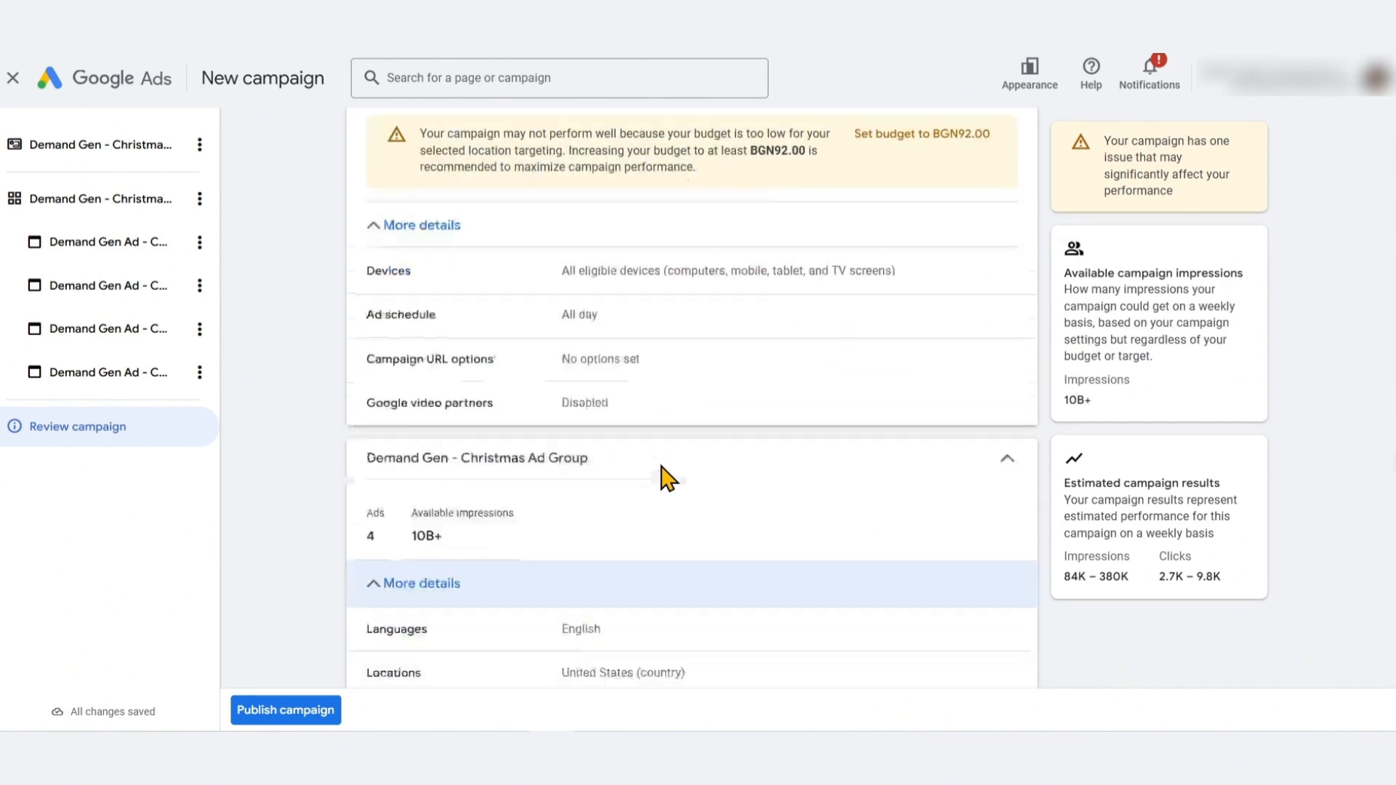